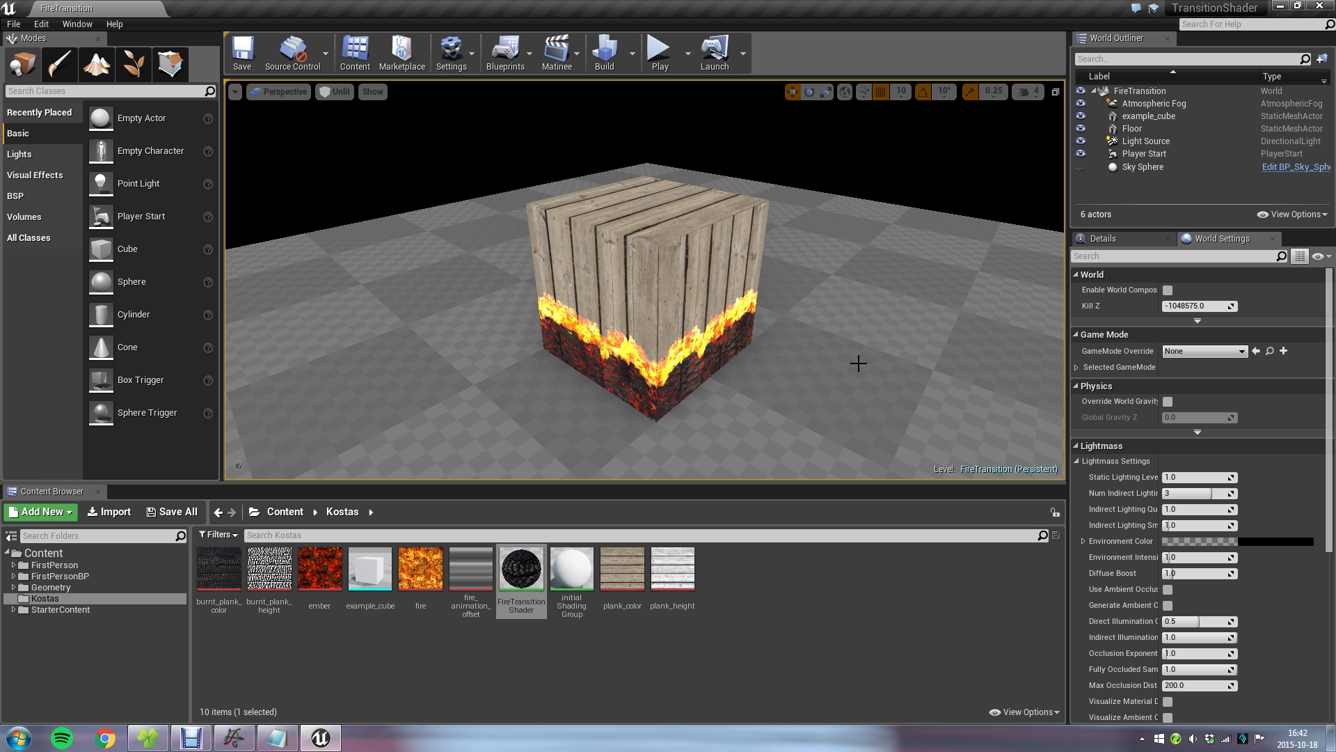
# Switch to the plank_textures folder and examine the burnt plank colour, plank colour and fire textures.
pyautogui.click(160, 738)
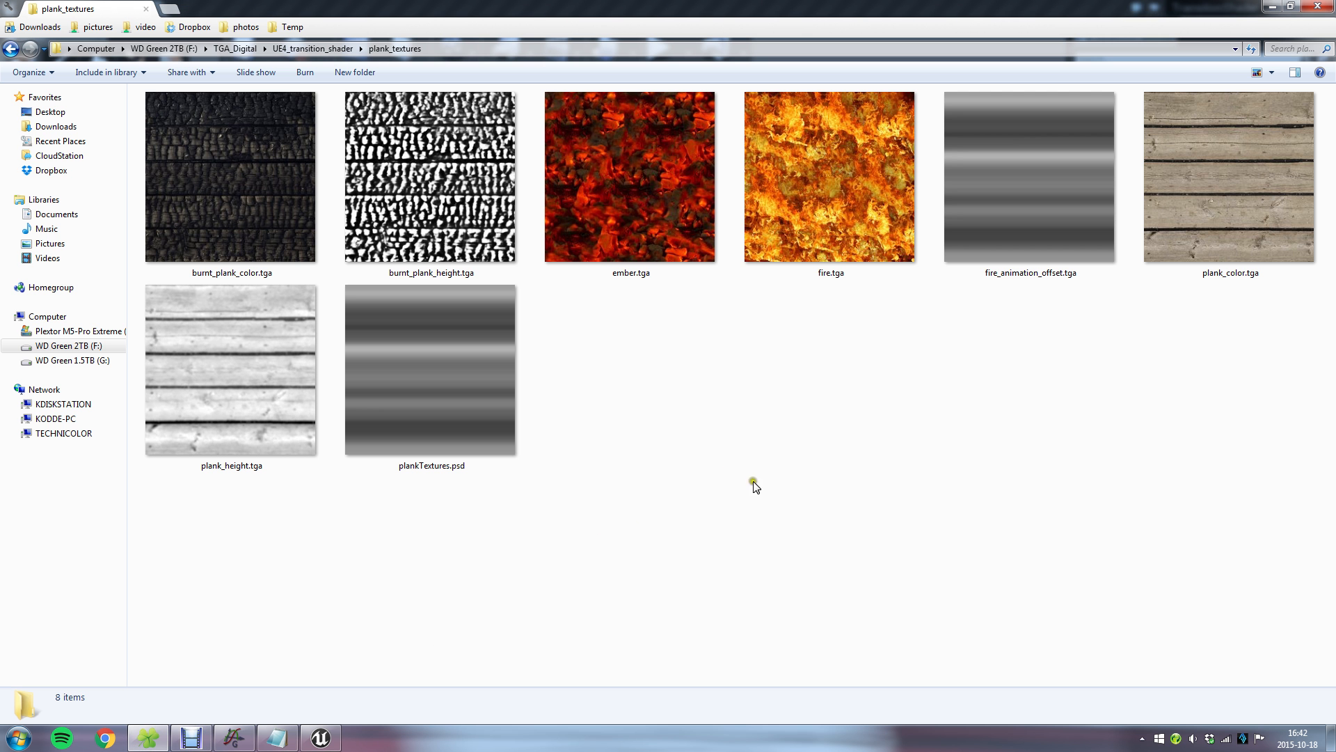
pyautogui.click(254, 175)
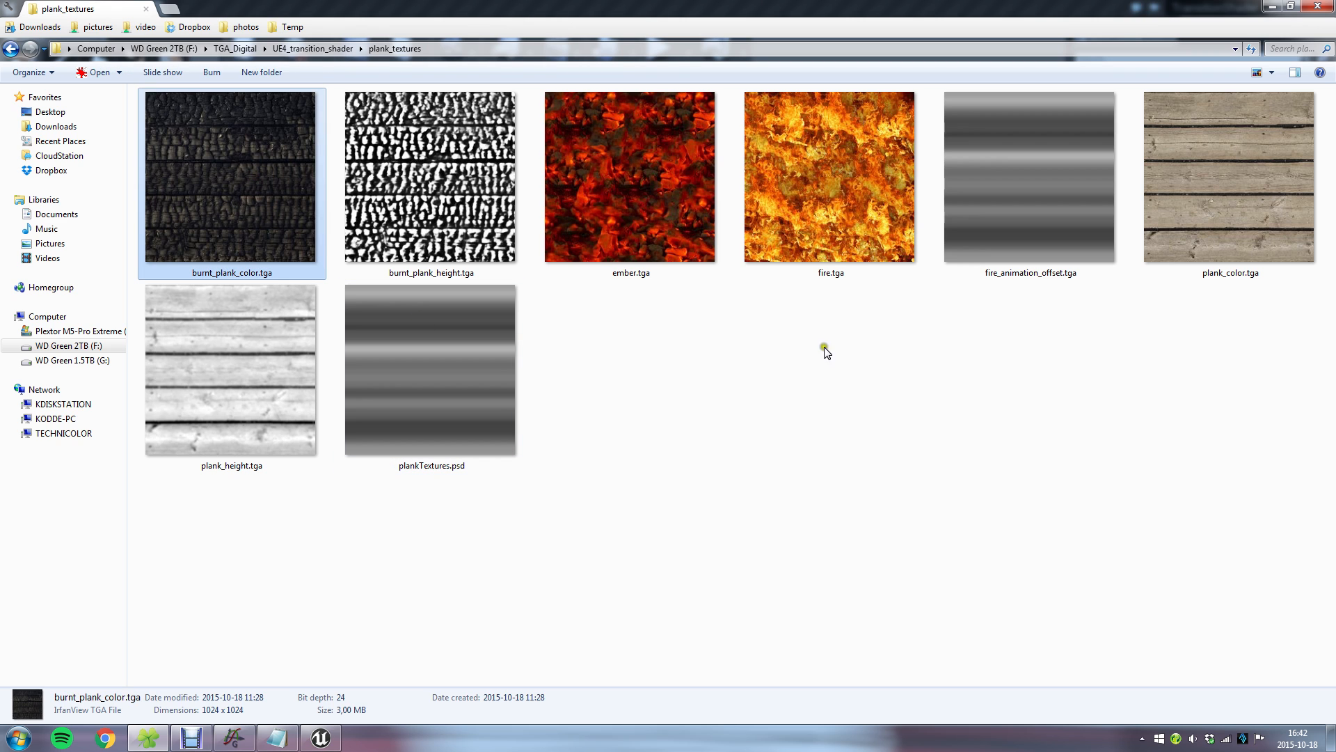
pyautogui.keyDown('ctrl'); pyautogui.click(1285, 186); pyautogui.keyUp('ctrl')
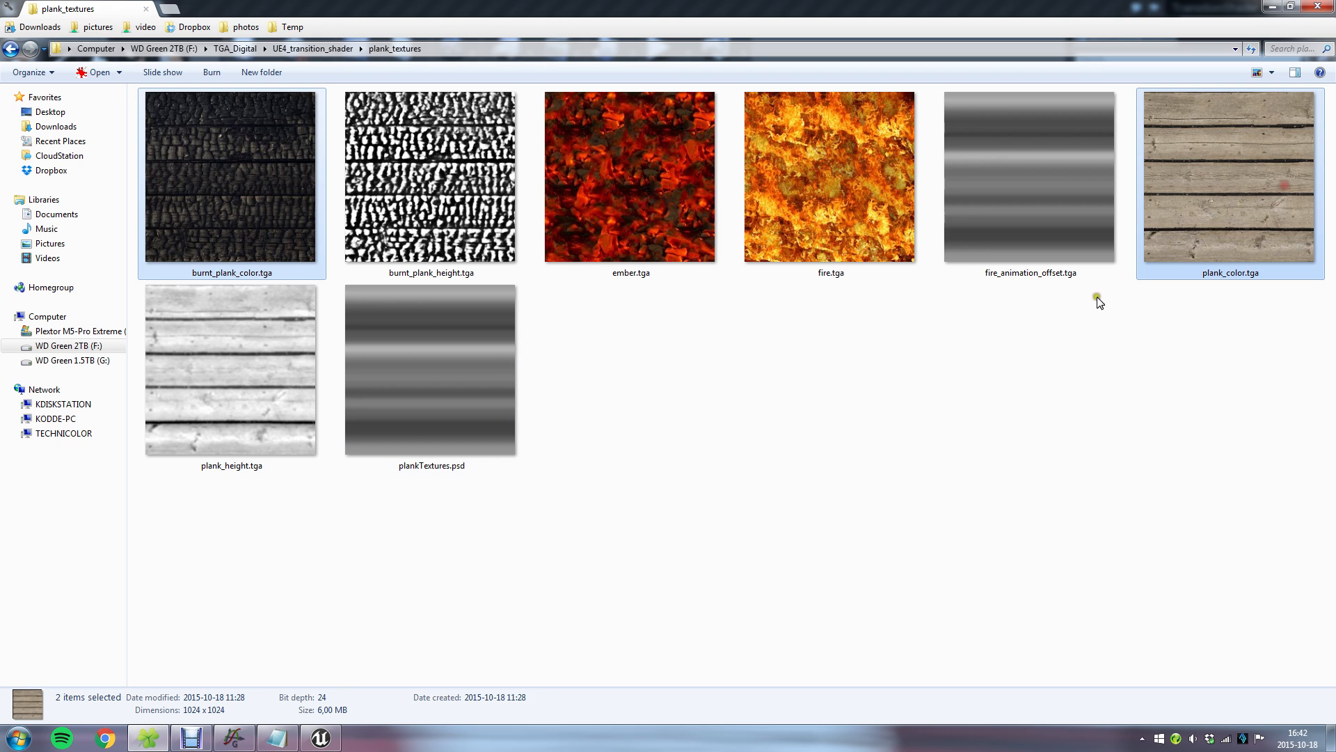
pyautogui.keyDown('ctrl'); pyautogui.click(870, 211); pyautogui.keyUp('ctrl')
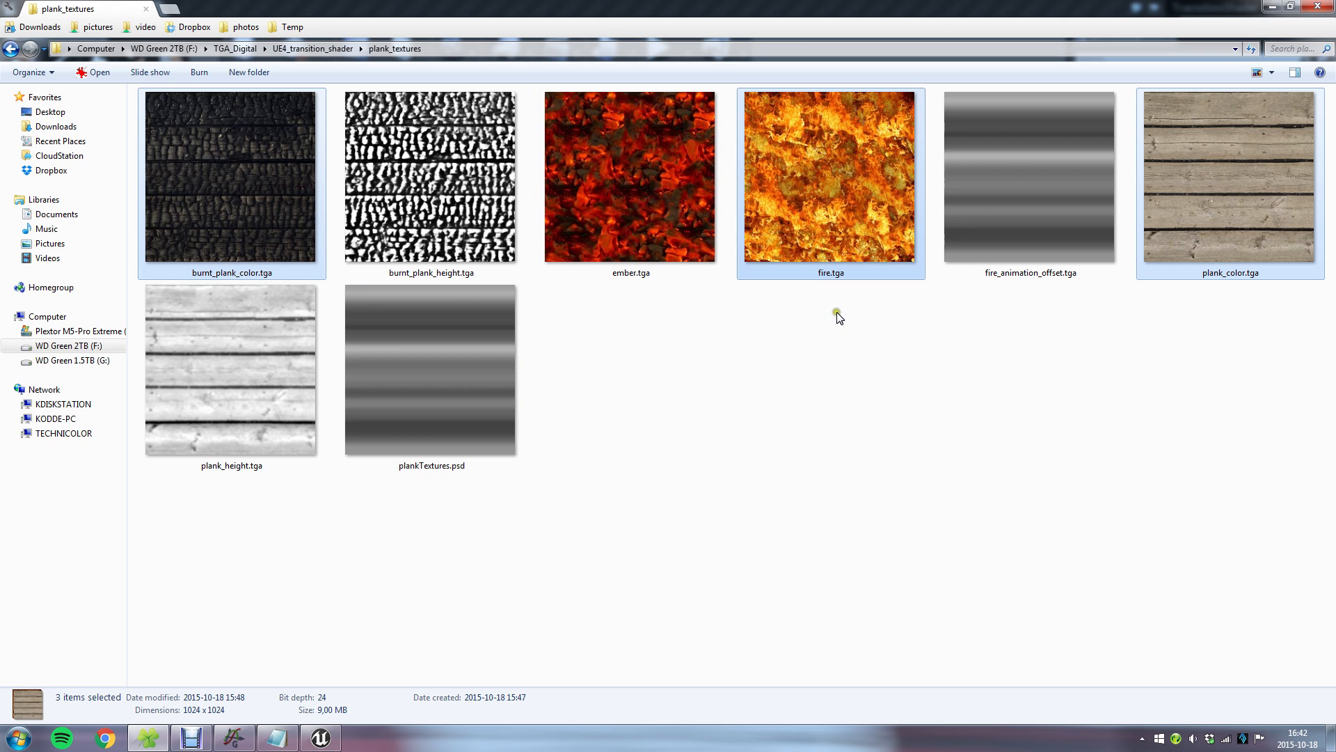
pyautogui.click(865, 364)
pyautogui.click(272, 230)
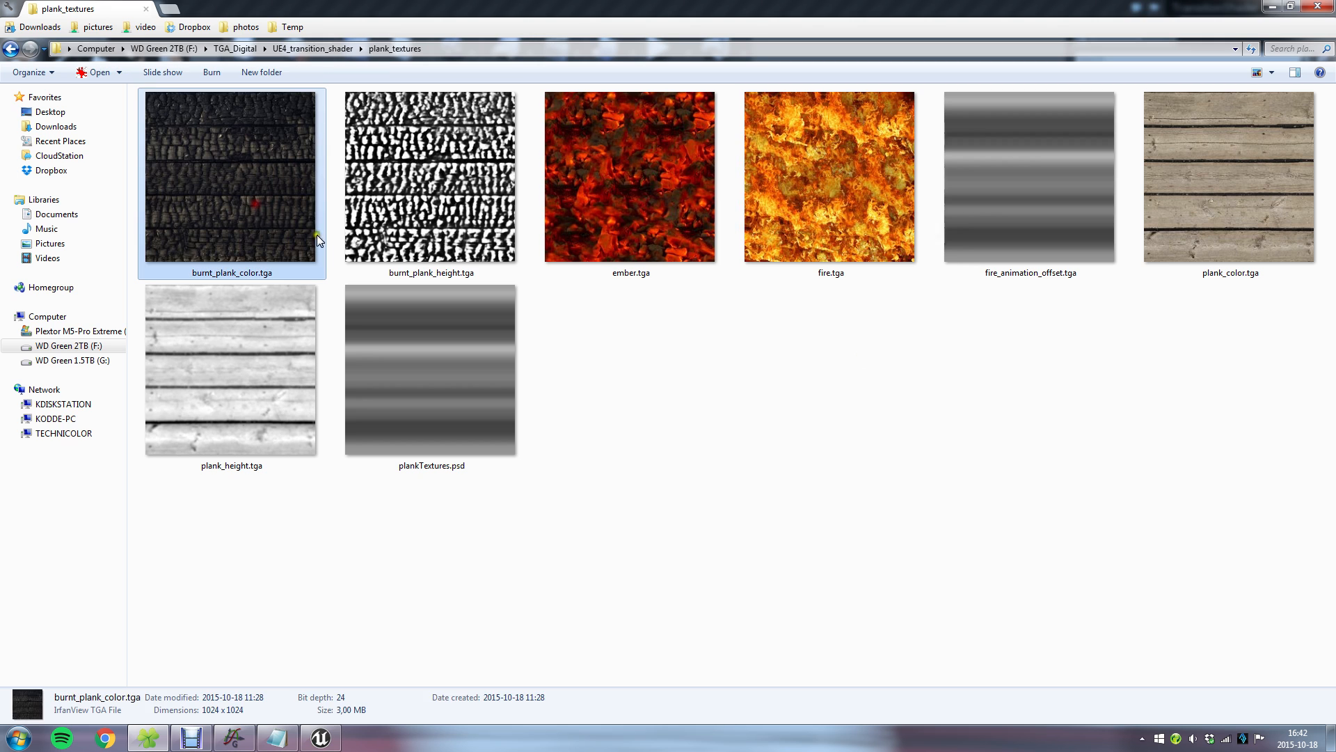
pyautogui.click(1246, 223)
pyautogui.click(209, 209)
pyautogui.click(812, 438)
pyautogui.click(801, 183)
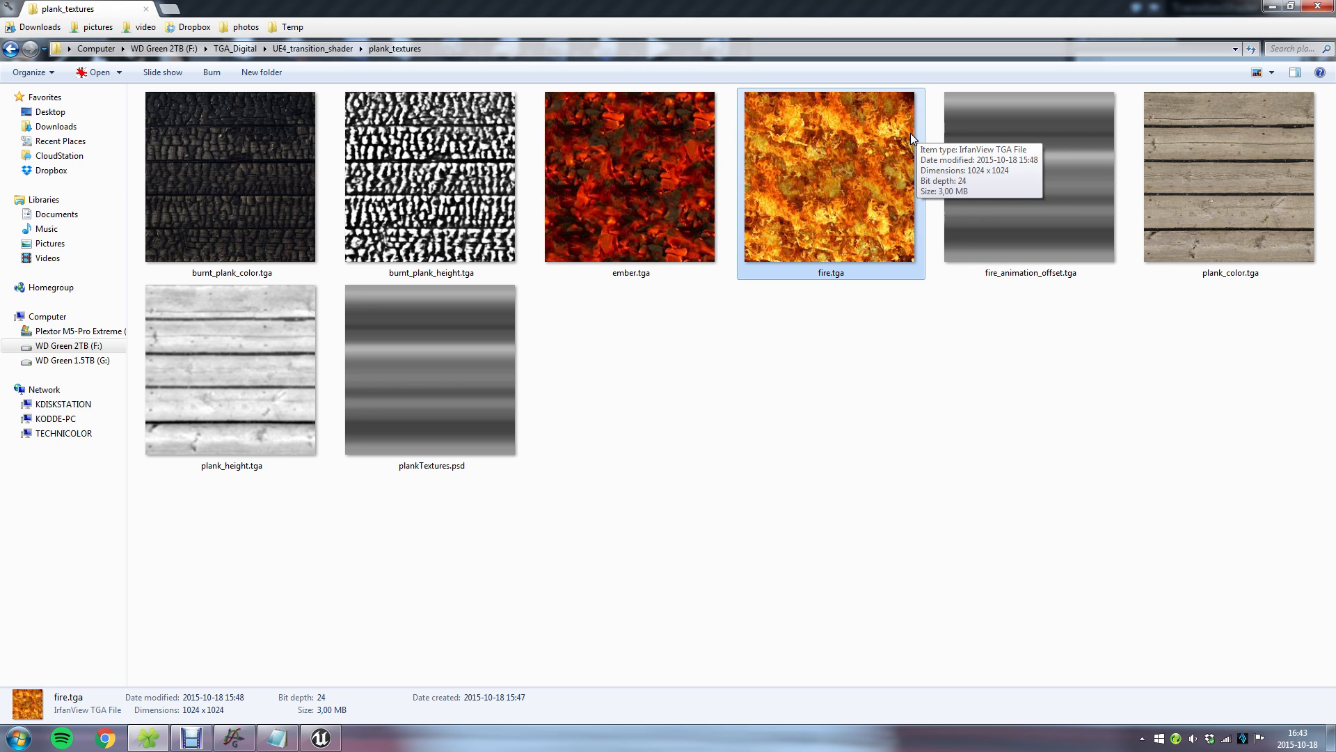
# Examine the ember texture, the burnt and plain plank height maps, and the fire_animation_offset texture.
pyautogui.click(621, 132)
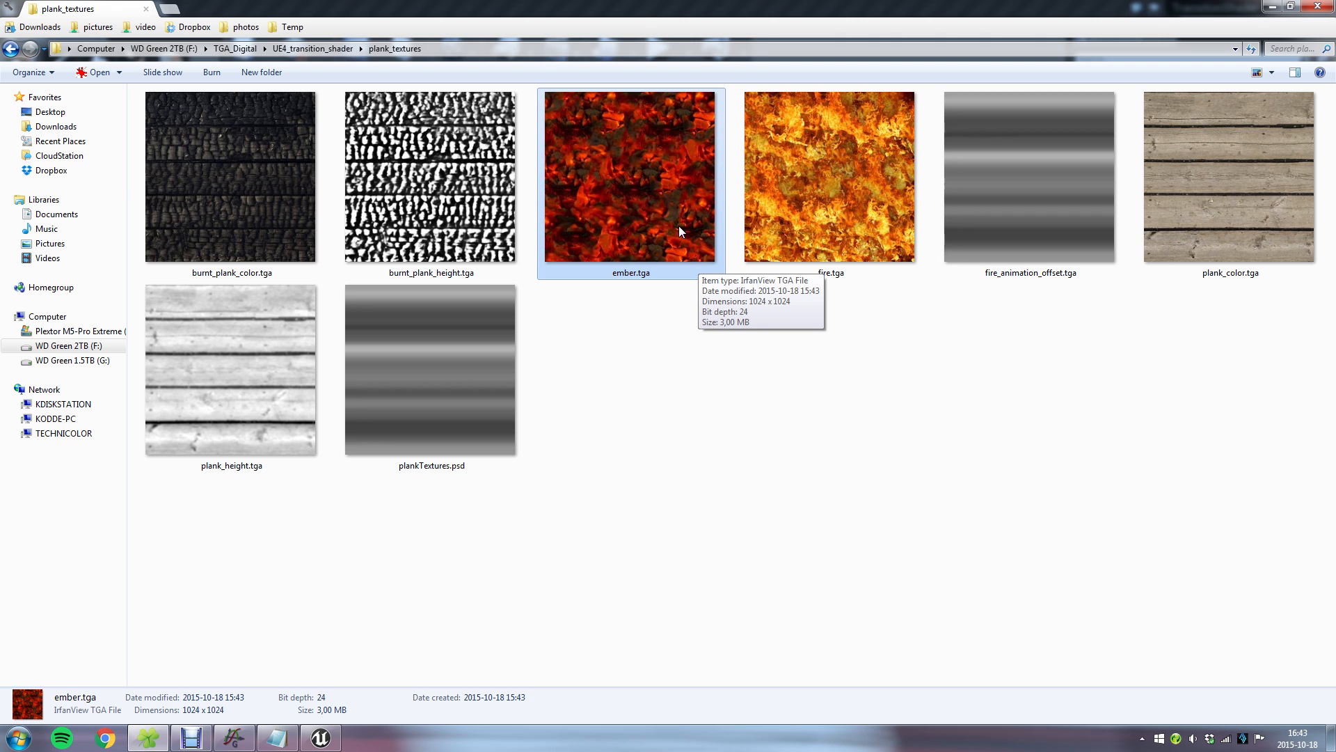
pyautogui.click(452, 146)
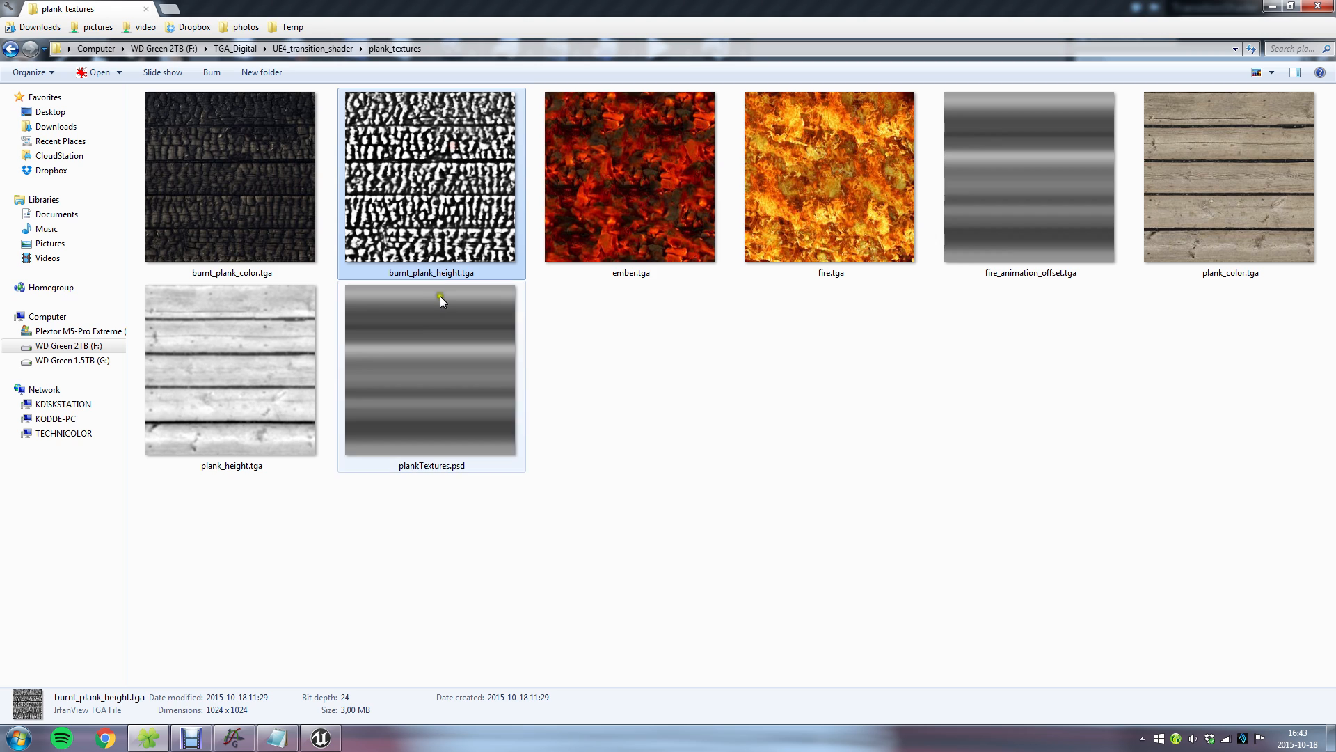
pyautogui.click(221, 182)
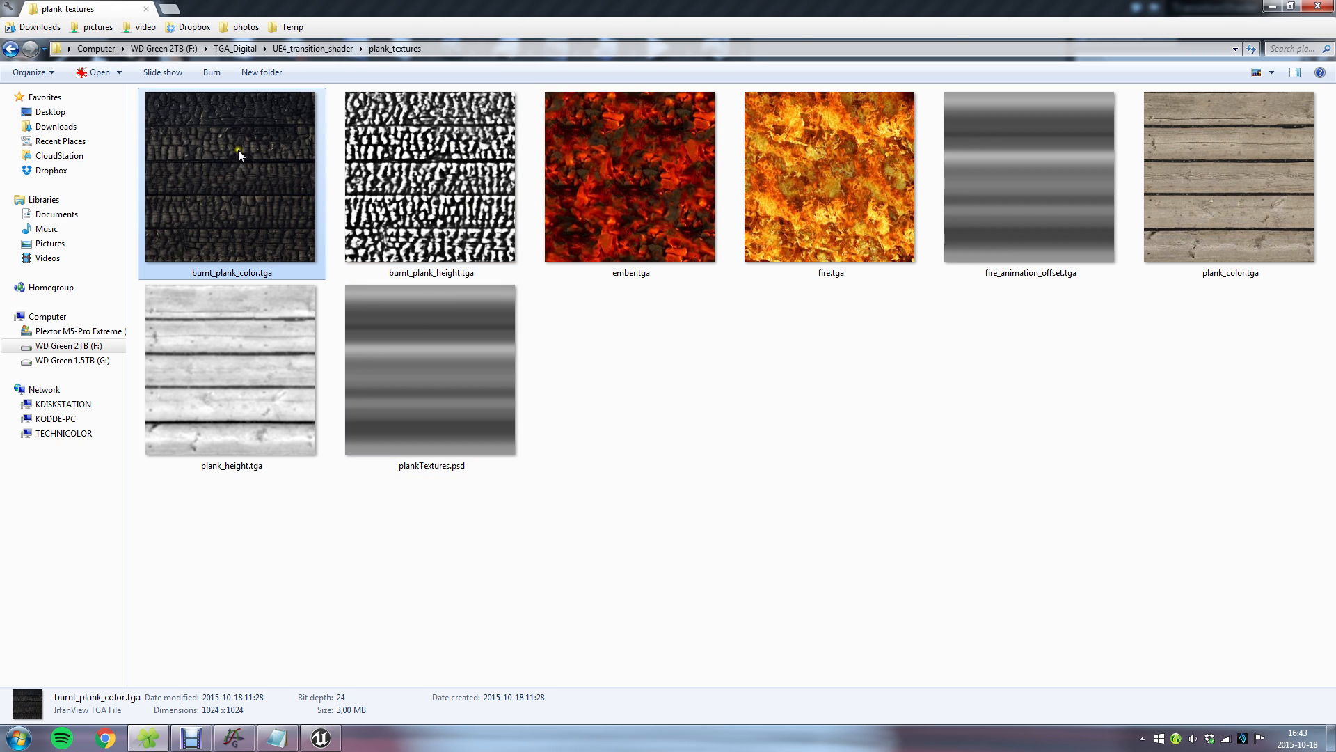
pyautogui.click(429, 140)
pyautogui.click(240, 374)
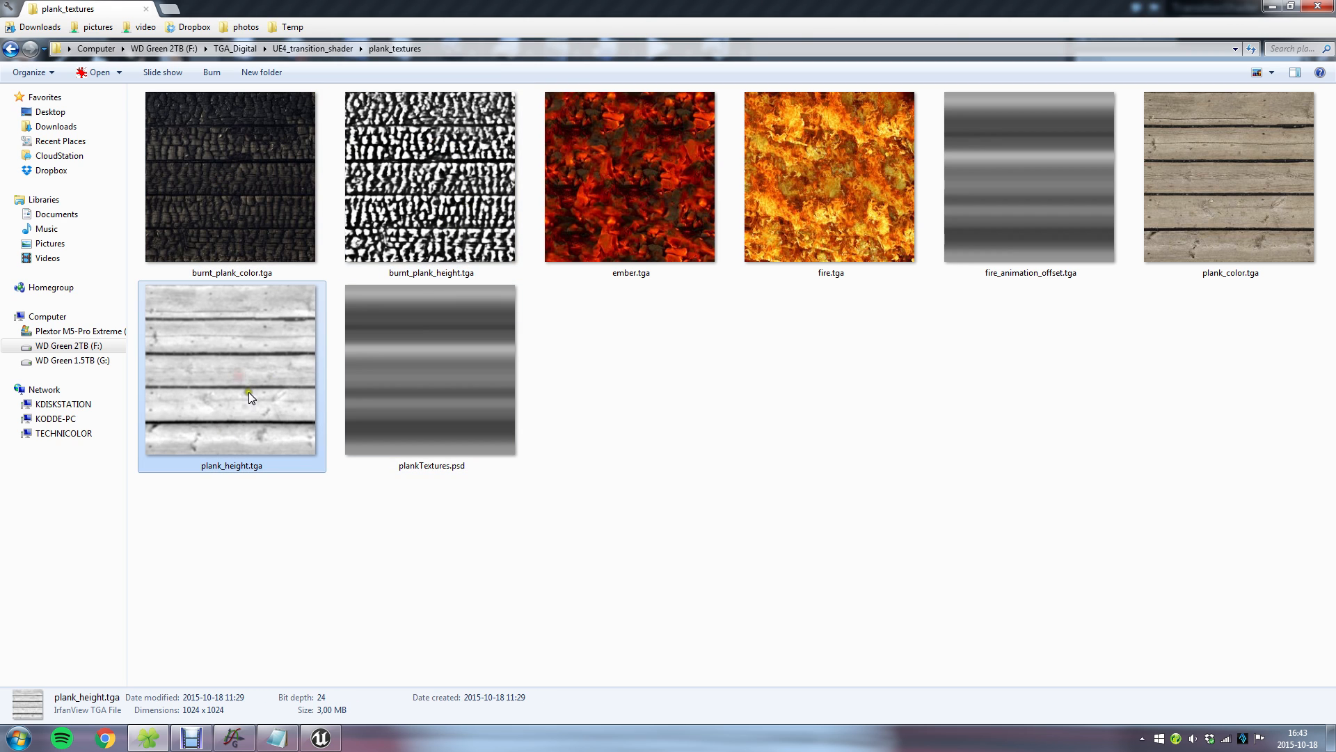
pyautogui.click(1127, 376)
pyautogui.click(1064, 195)
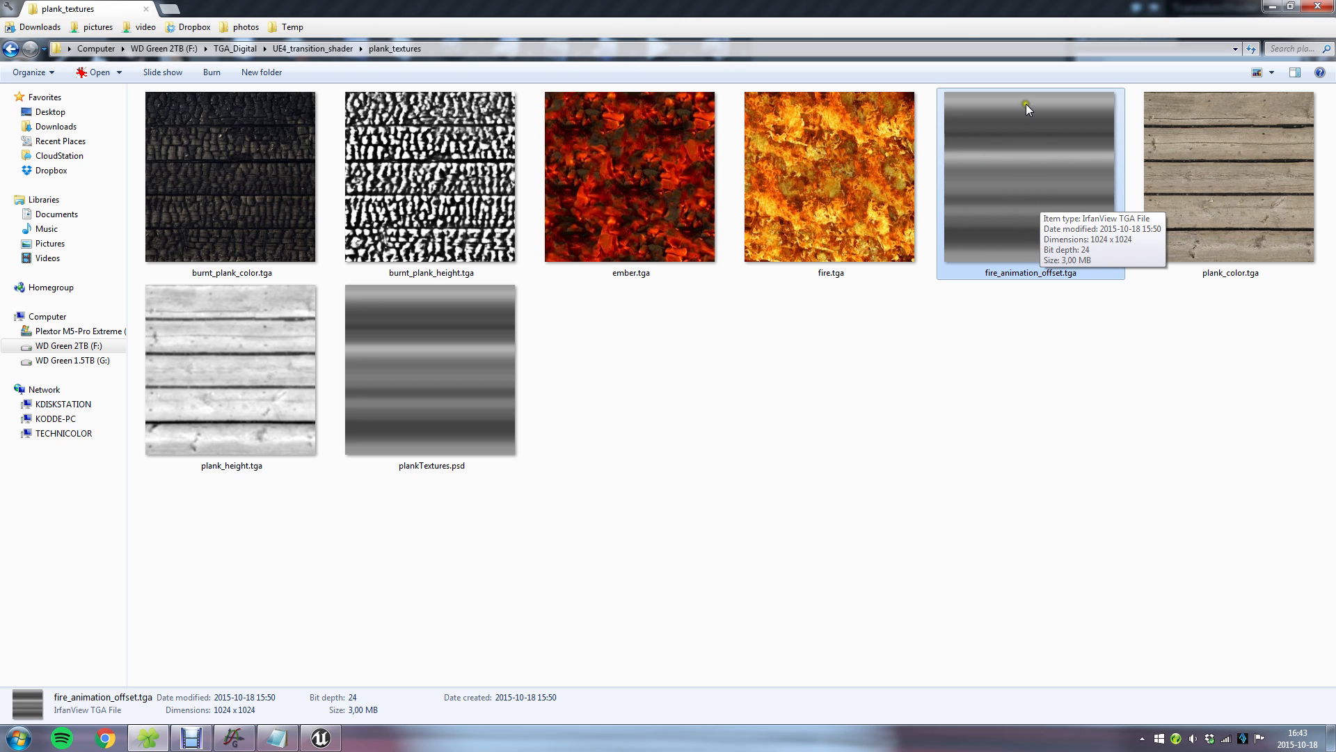
pyautogui.click(1083, 343)
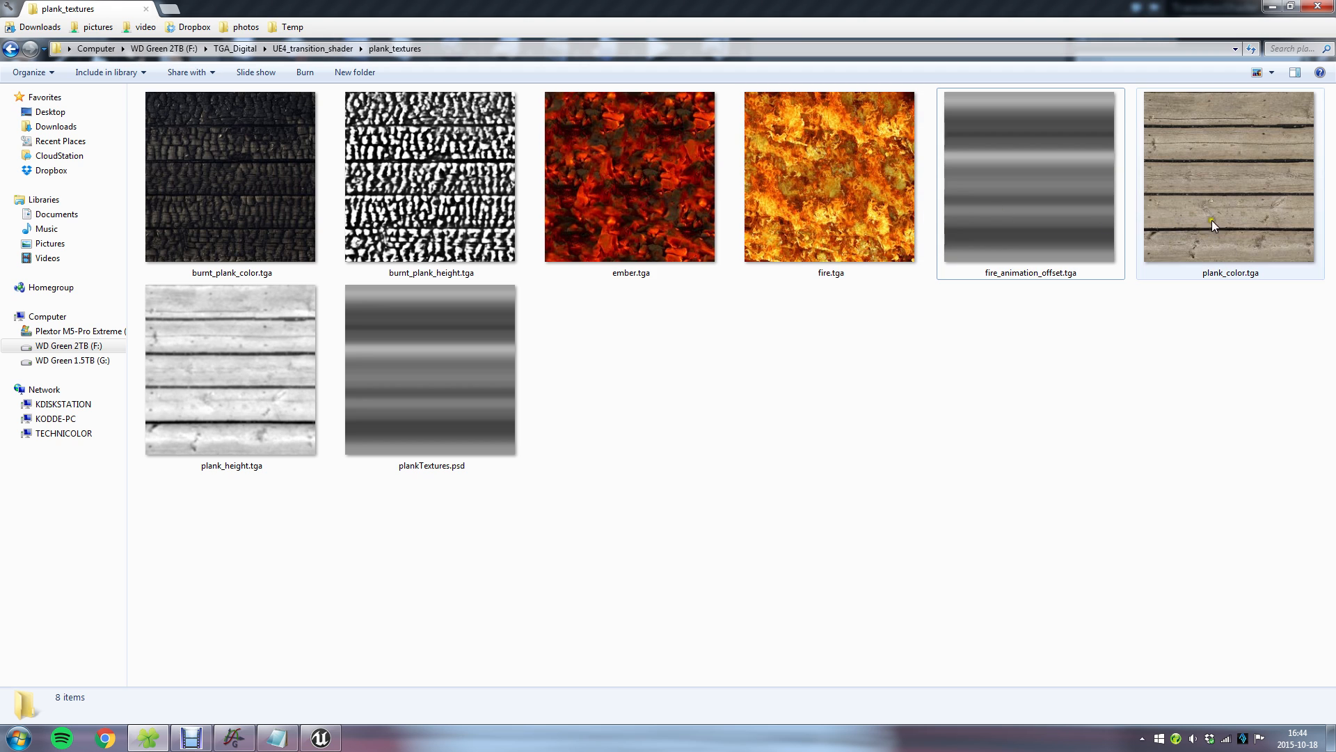
# Compare the plank_color and burnt_plank_color textures, including their matching height maps.
pyautogui.click(1247, 208)
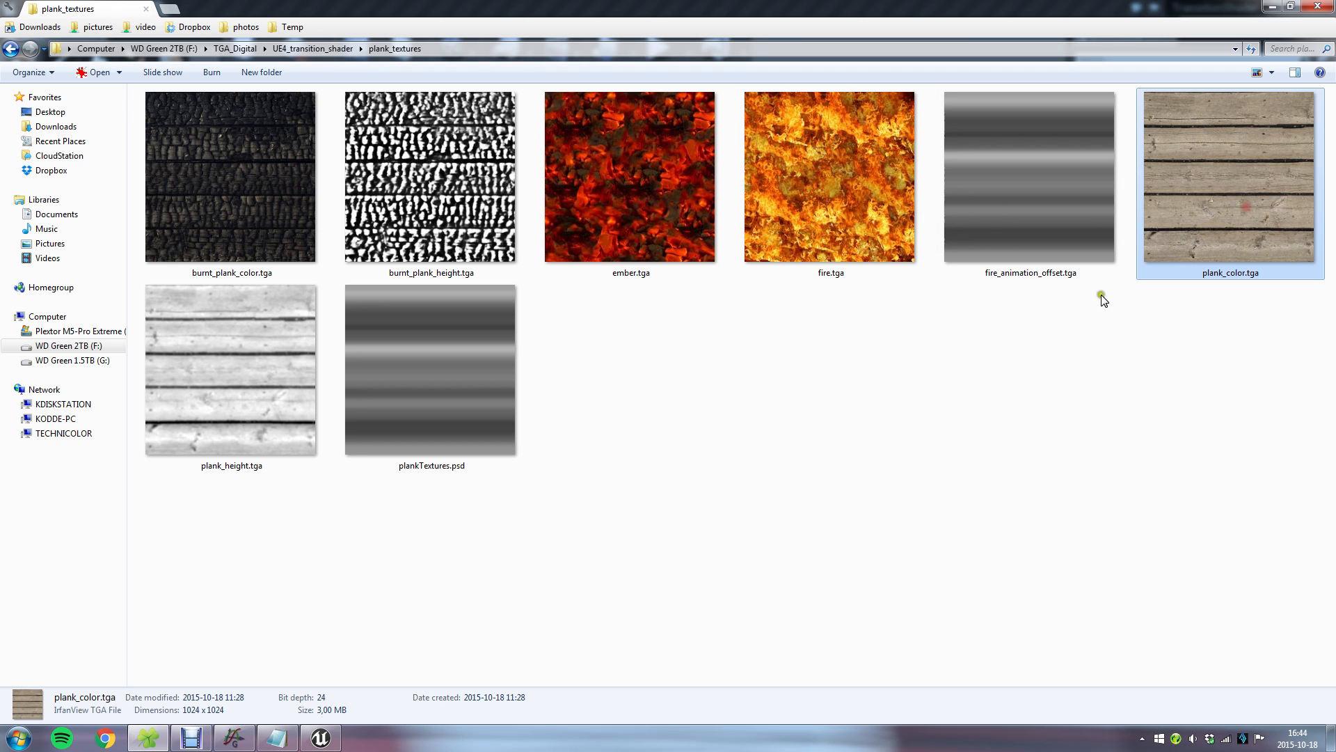
pyautogui.click(1101, 387)
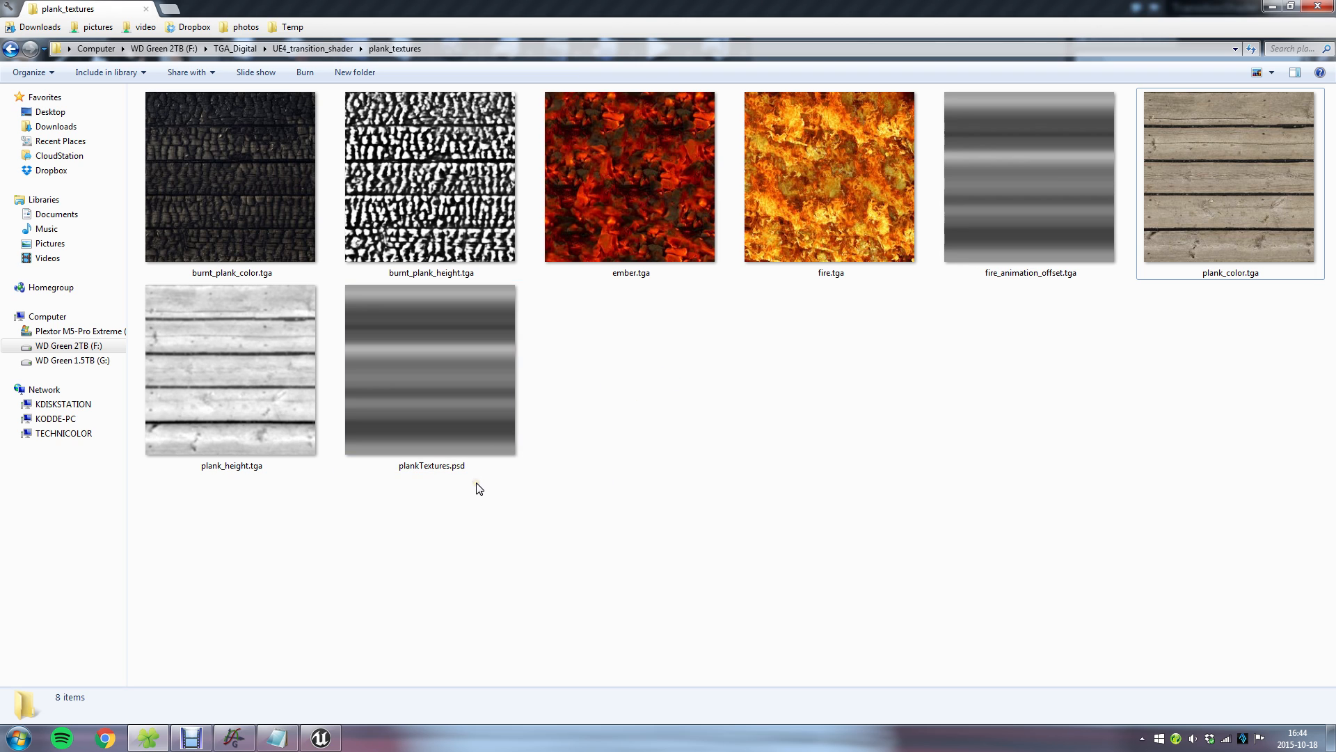
pyautogui.click(1217, 238)
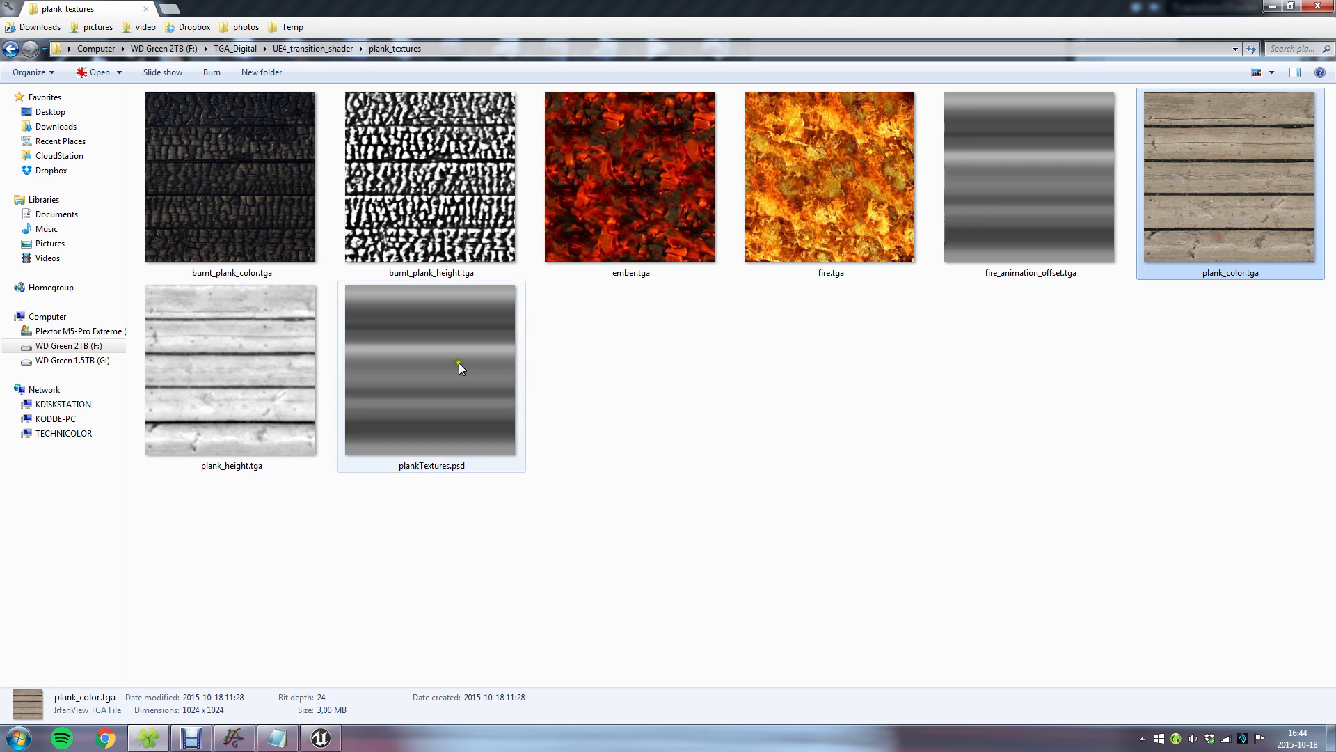
pyautogui.click(287, 194)
pyautogui.click(1250, 203)
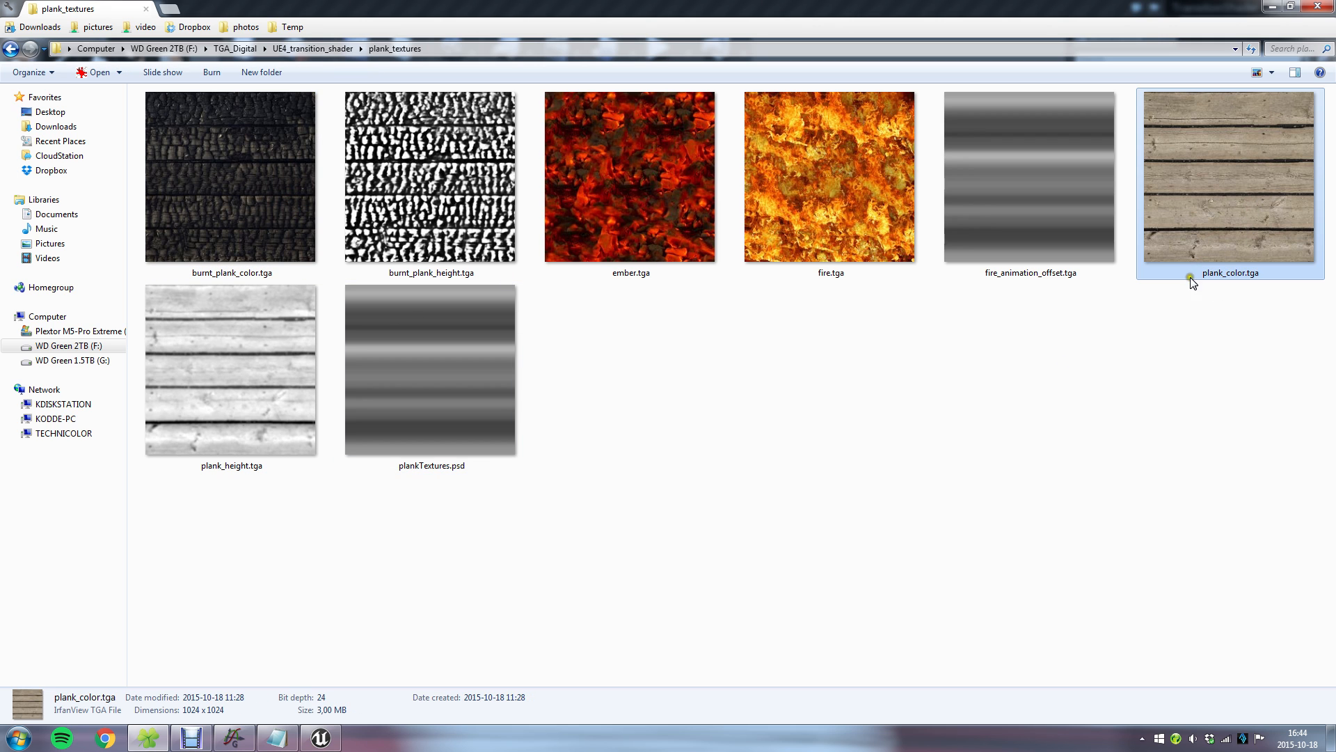
pyautogui.click(1035, 430)
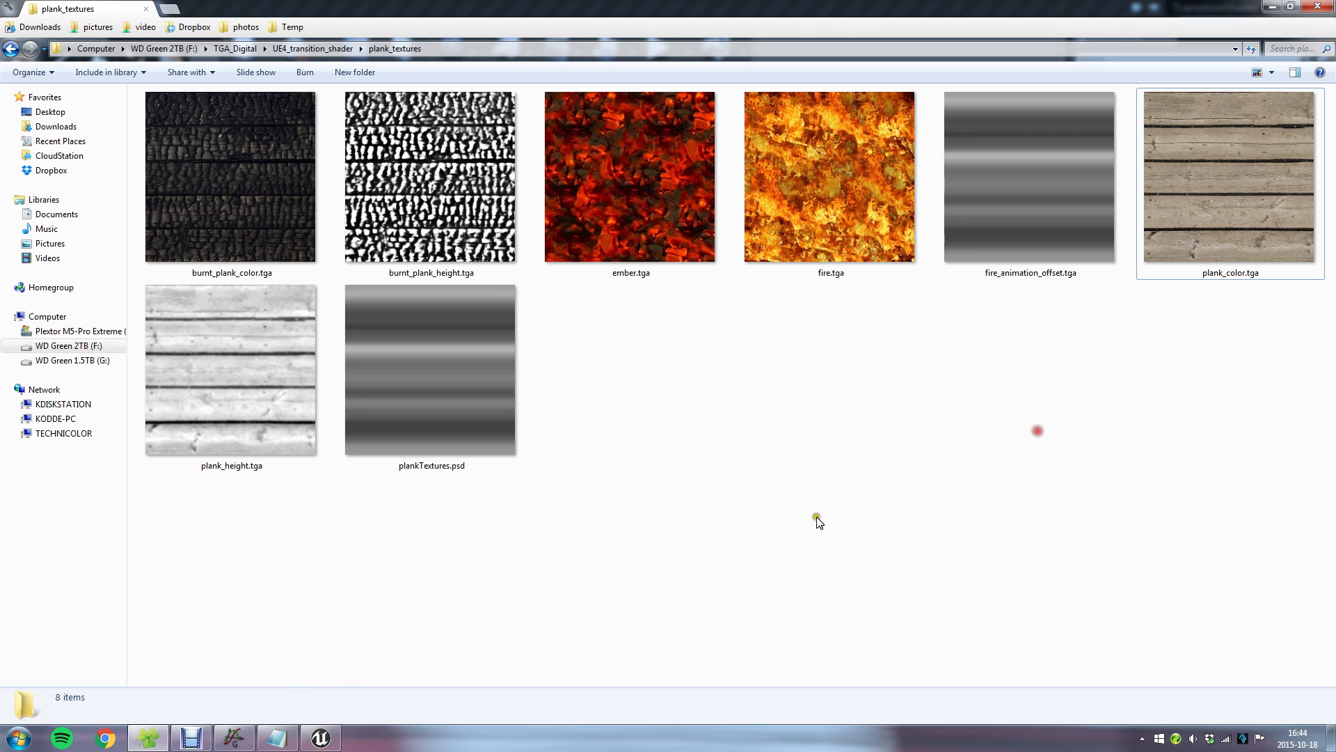
pyautogui.click(423, 180)
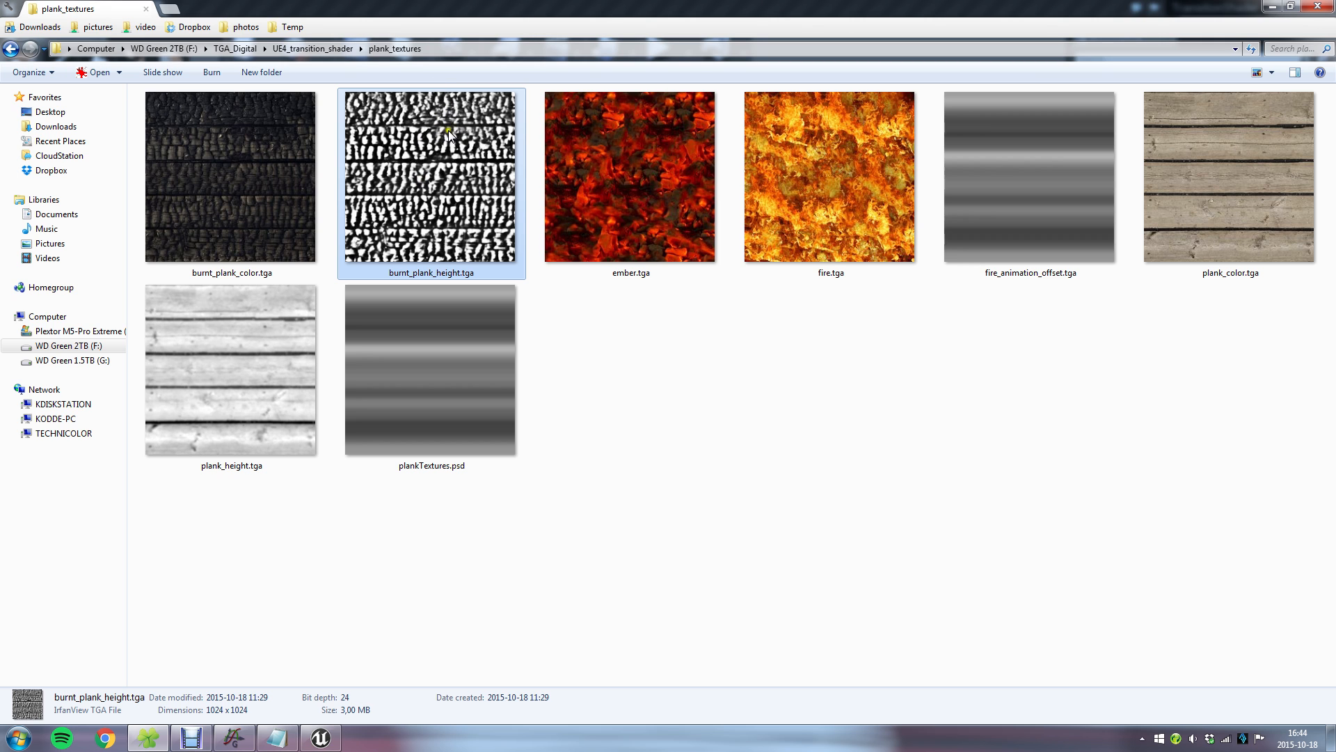
pyautogui.click(280, 365)
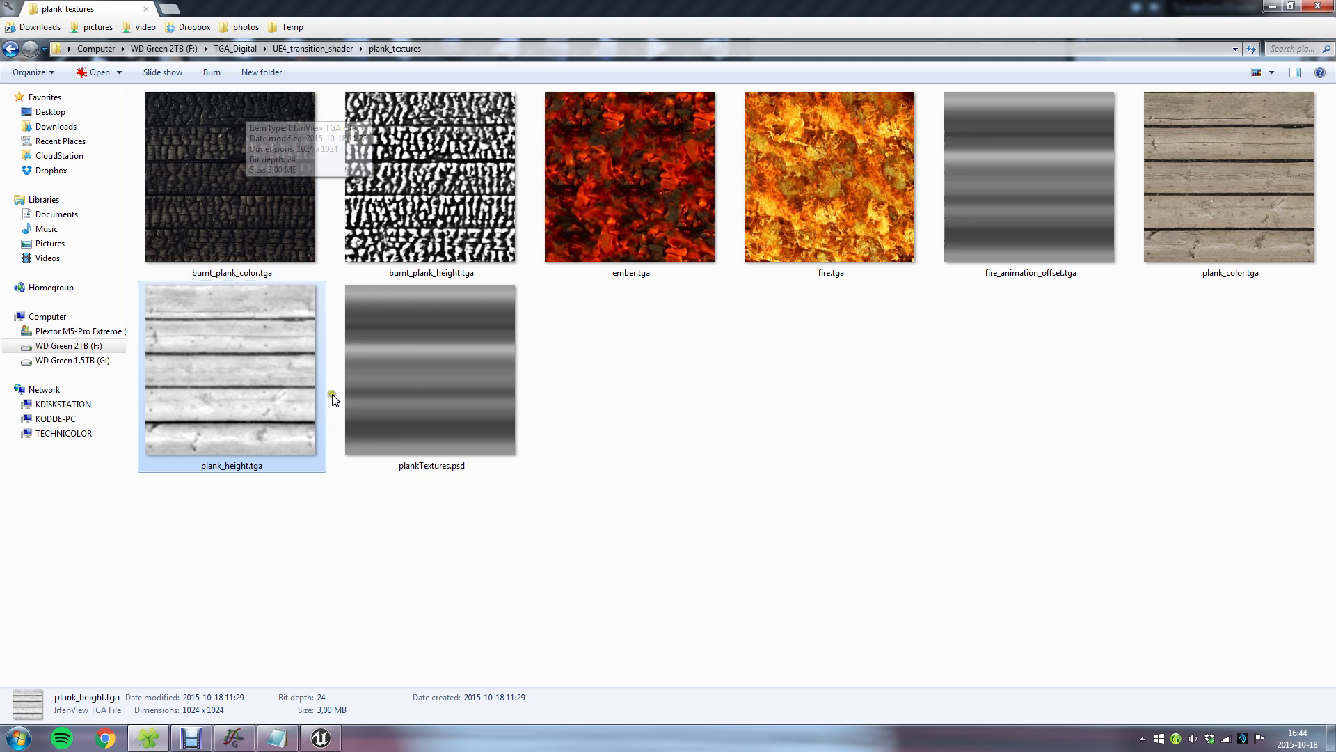
pyautogui.click(575, 589)
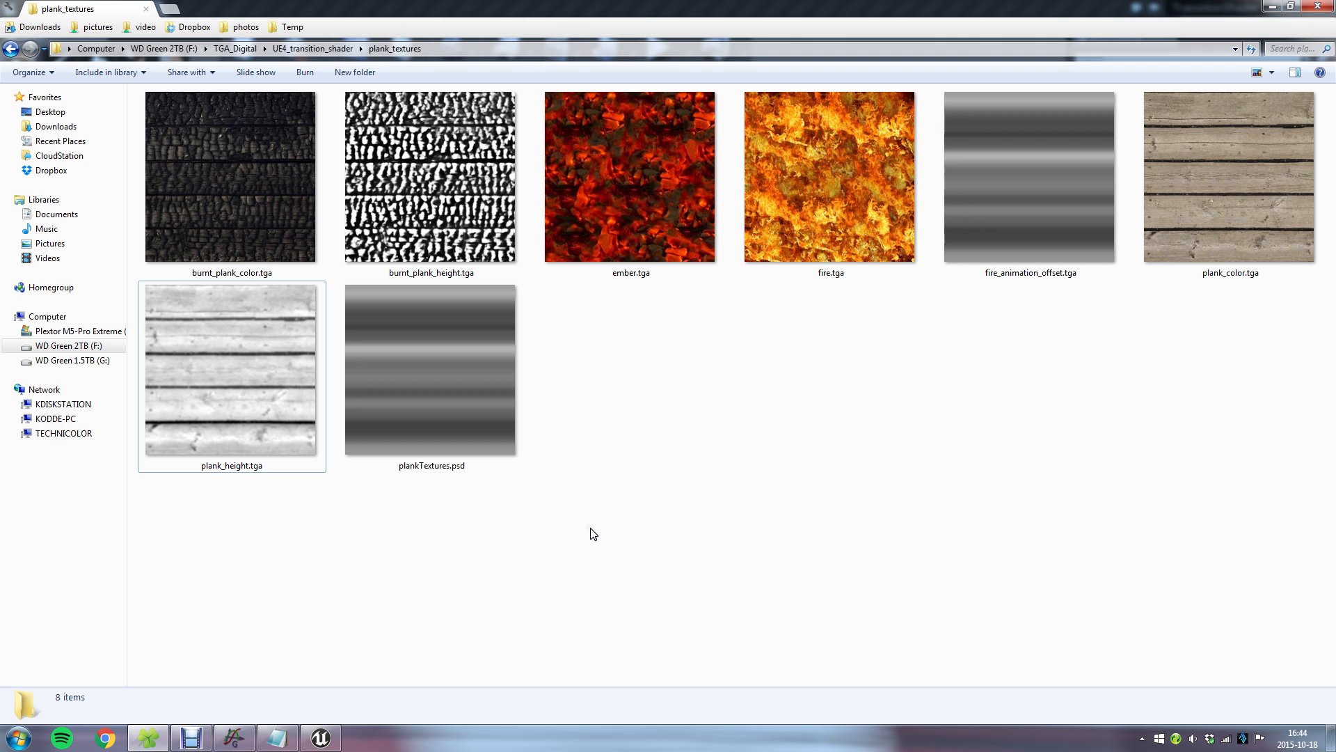
# Switch to Graph and compare the red transition curve with the burning cube in the Unreal Editor.
pyautogui.click(234, 738)
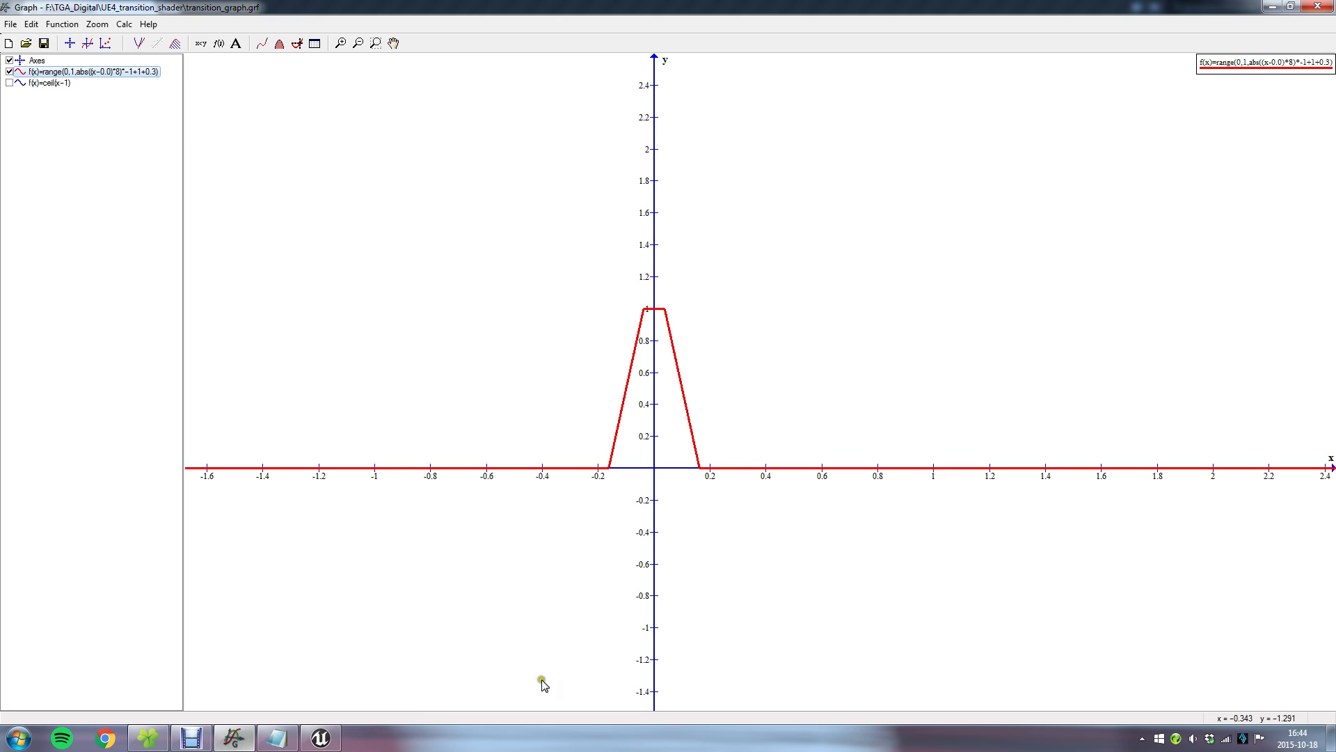
pyautogui.scroll(3, 592, 540)
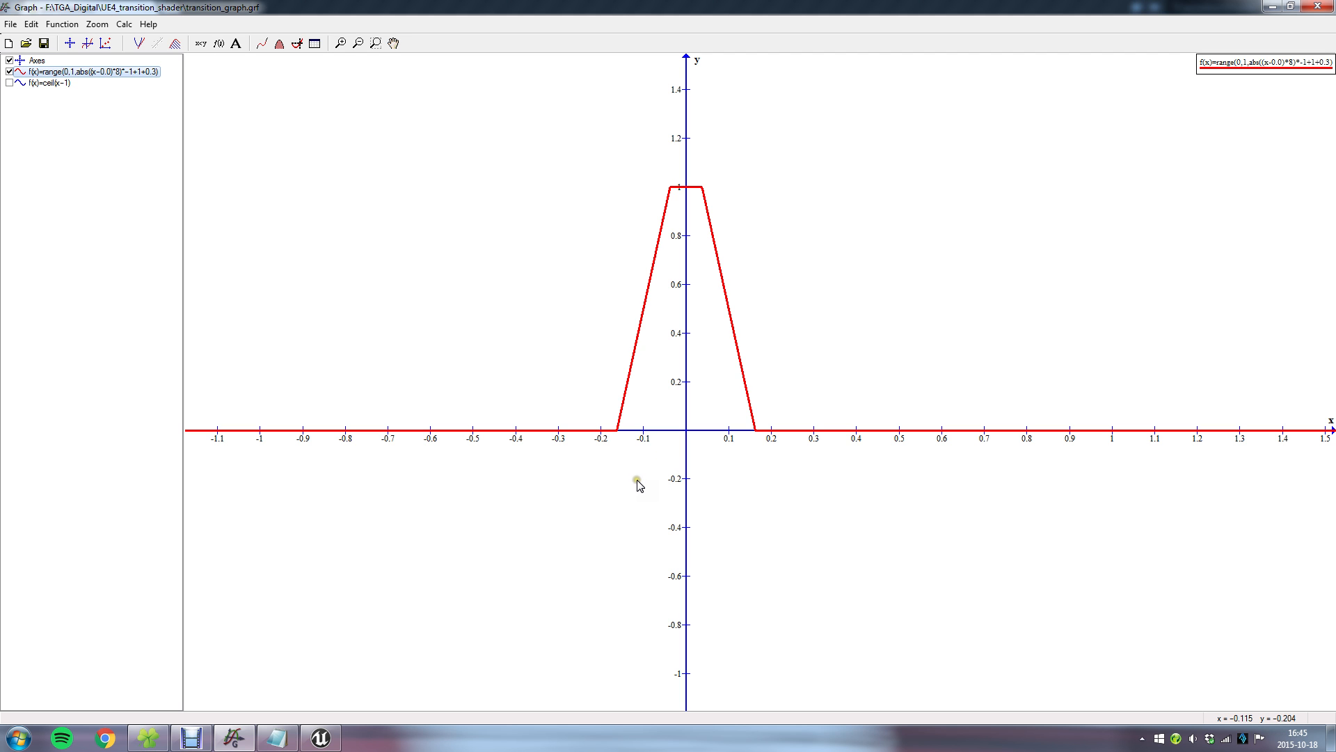
pyautogui.click(321, 737)
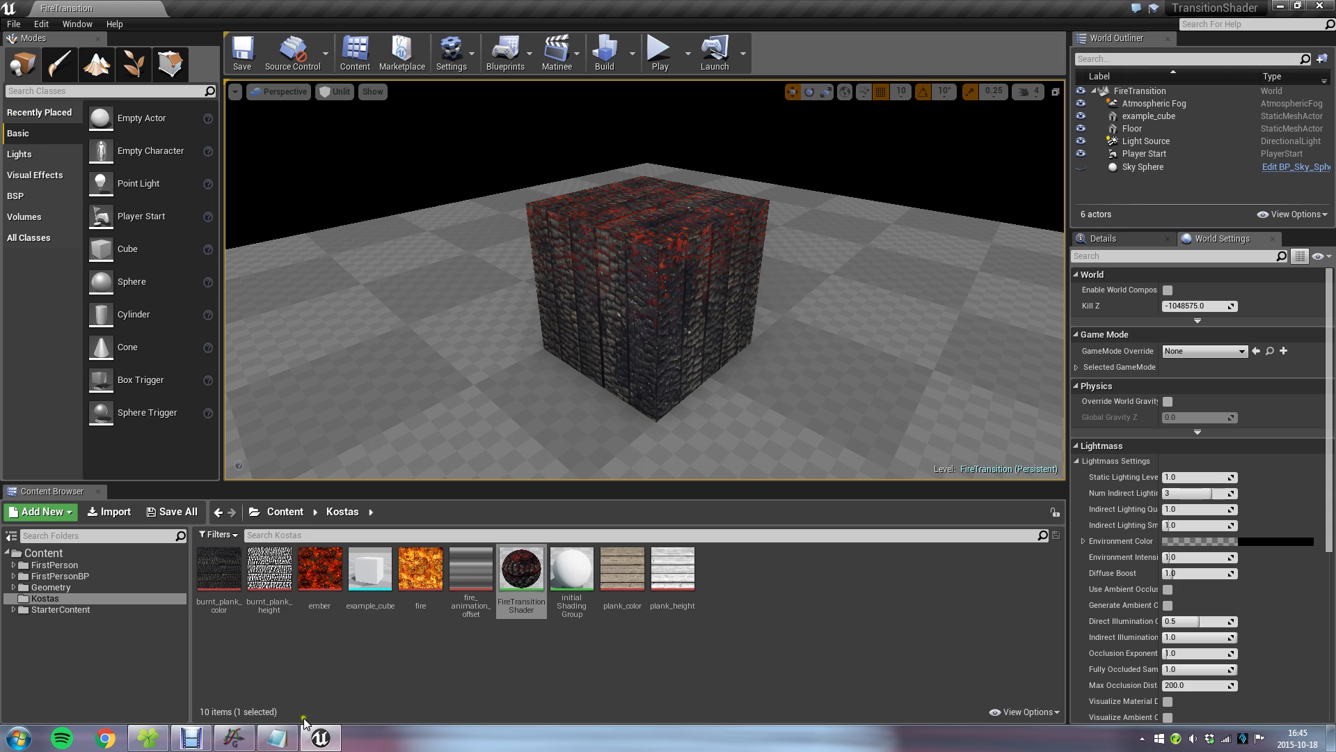
pyautogui.click(234, 739)
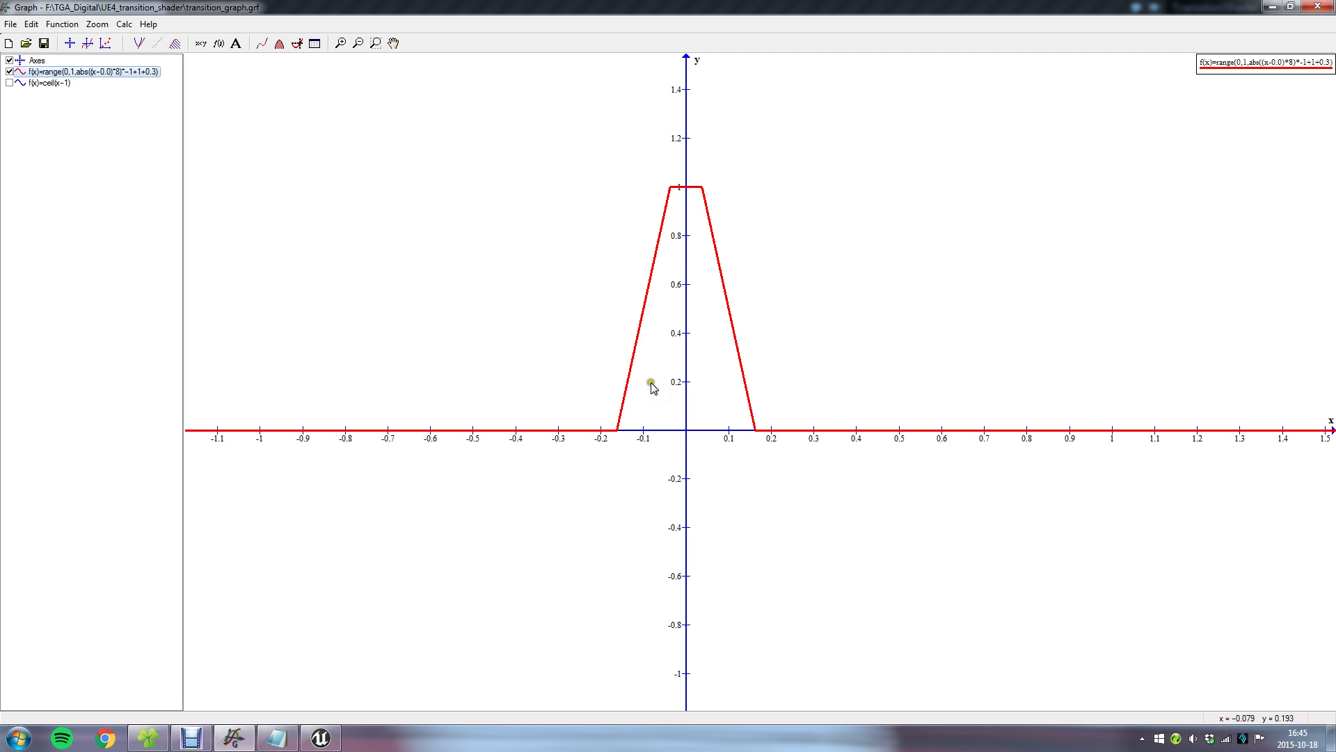
pyautogui.click(320, 736)
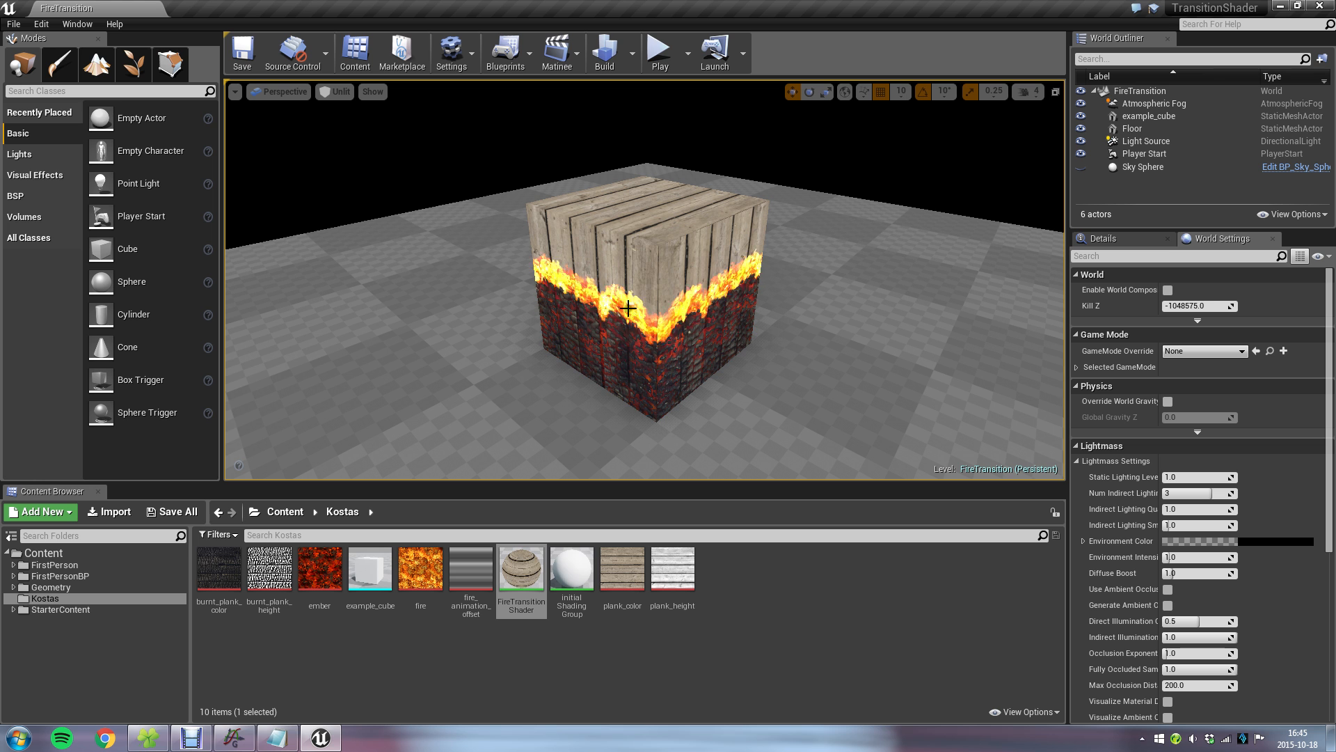
pyautogui.click(234, 736)
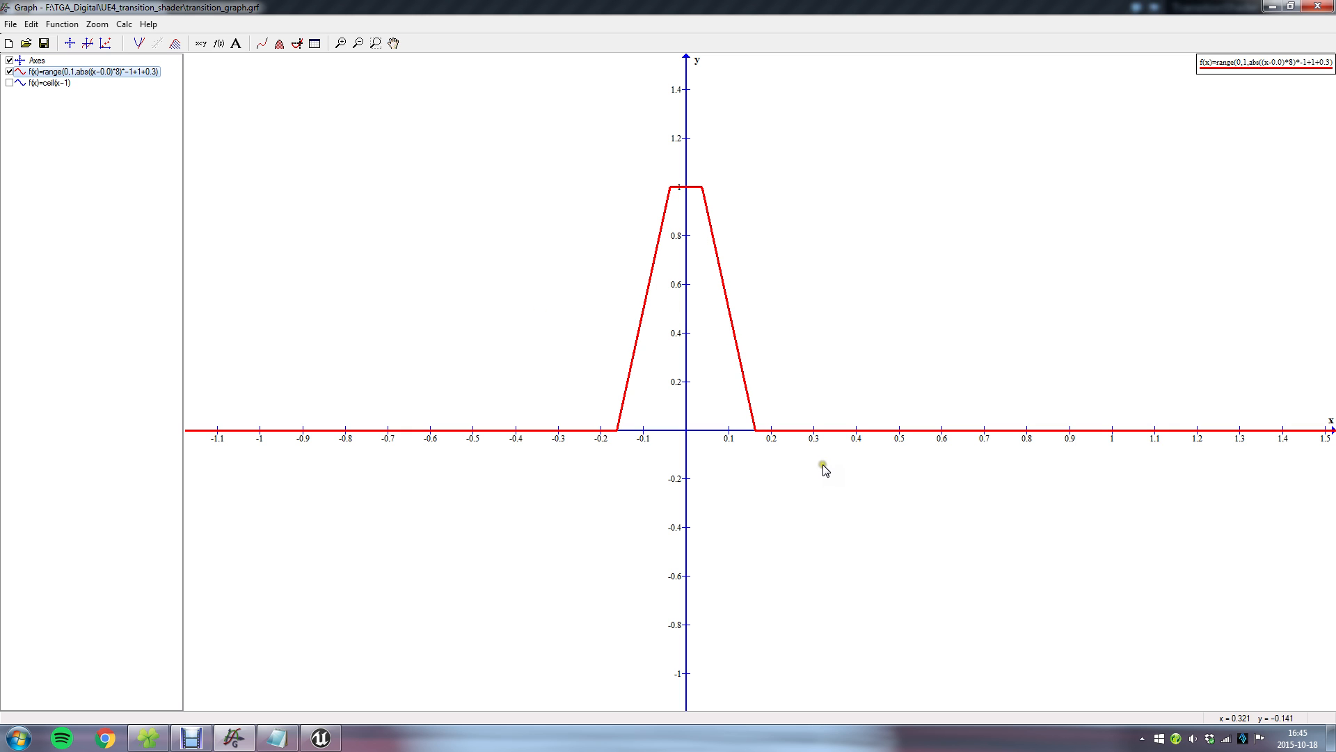
# Switch to transition_math.txt in Notepad and examine the range formula with its steepness and peakWidth terms.
pyautogui.click(276, 736)
pyautogui.click(912, 342)
pyautogui.moveTo(884, 287); pyautogui.dragTo(362, 287)
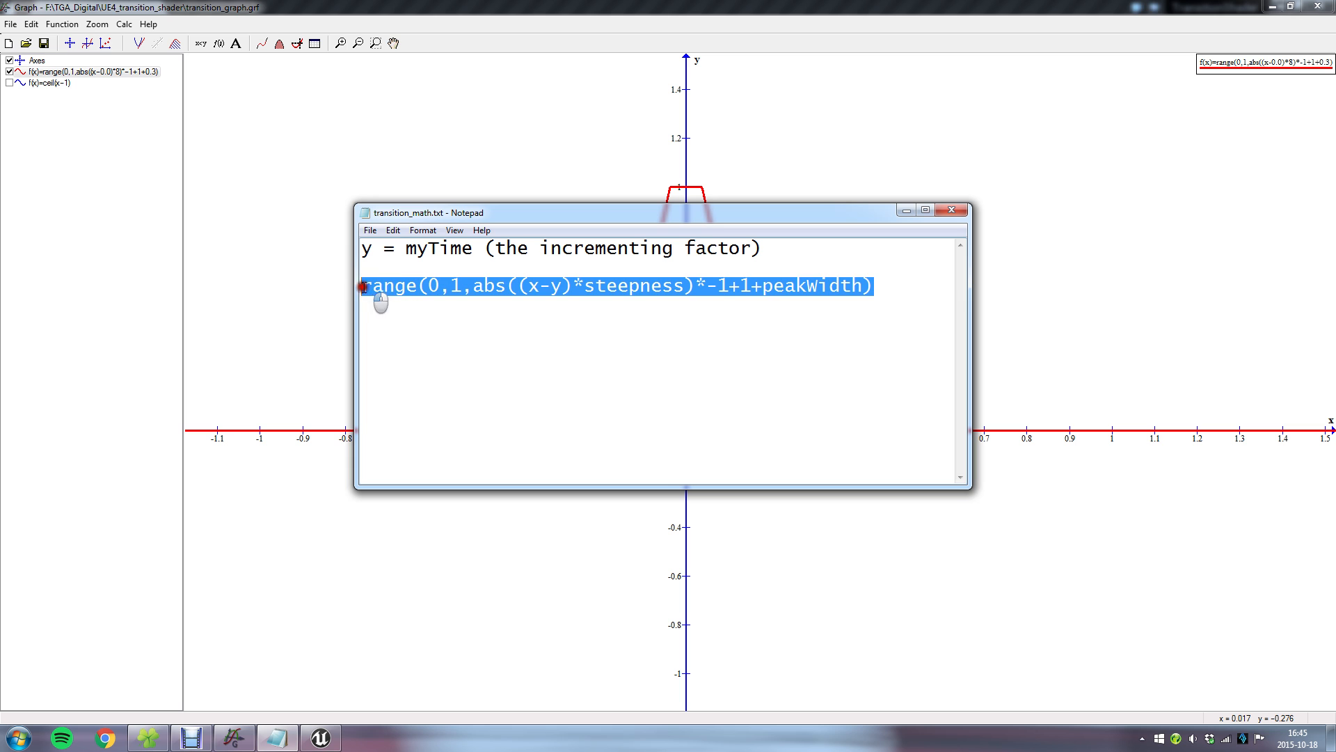
pyautogui.moveTo(587, 215); pyautogui.dragTo(543, 244)
pyautogui.click(587, 344)
pyautogui.moveTo(838, 331); pyautogui.dragTo(320, 320)
pyautogui.click(848, 325)
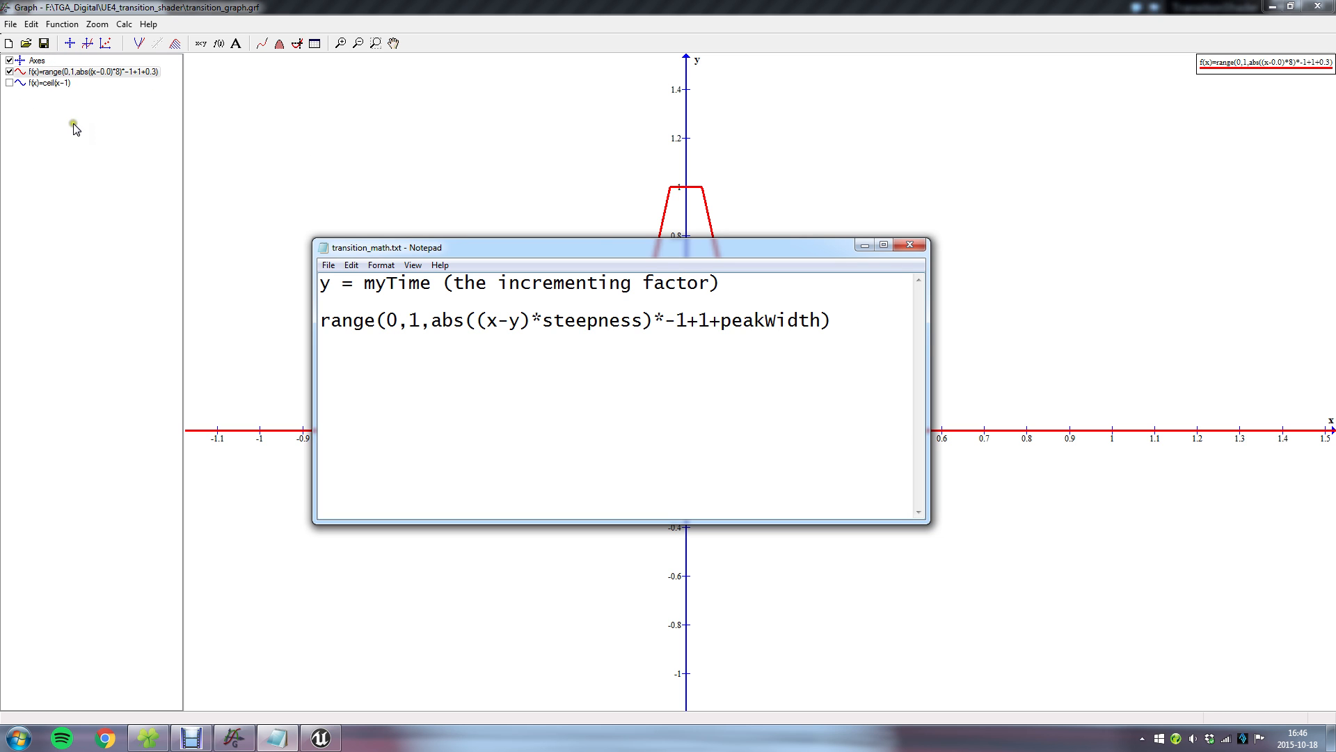
# Return to Graph and insert the standard function f(x)=x with a green line.
pyautogui.click(89, 164)
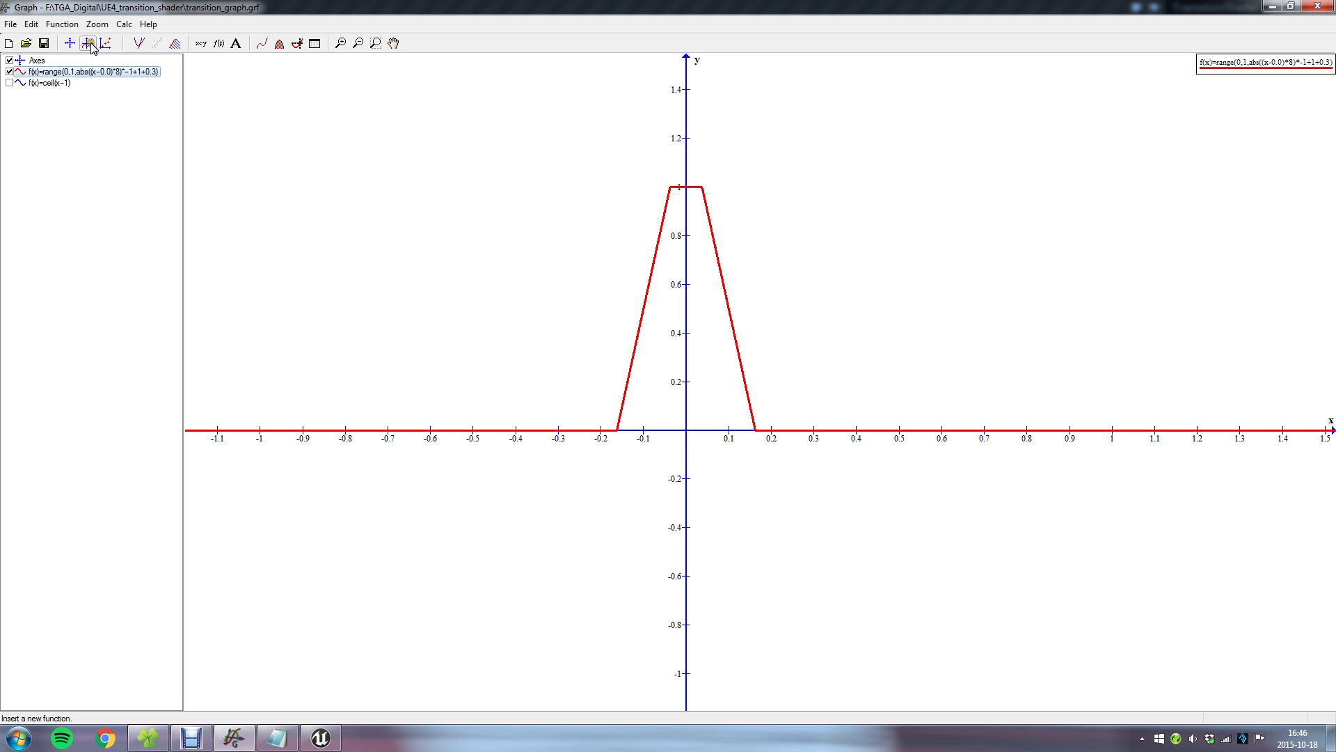
pyautogui.click(89, 43)
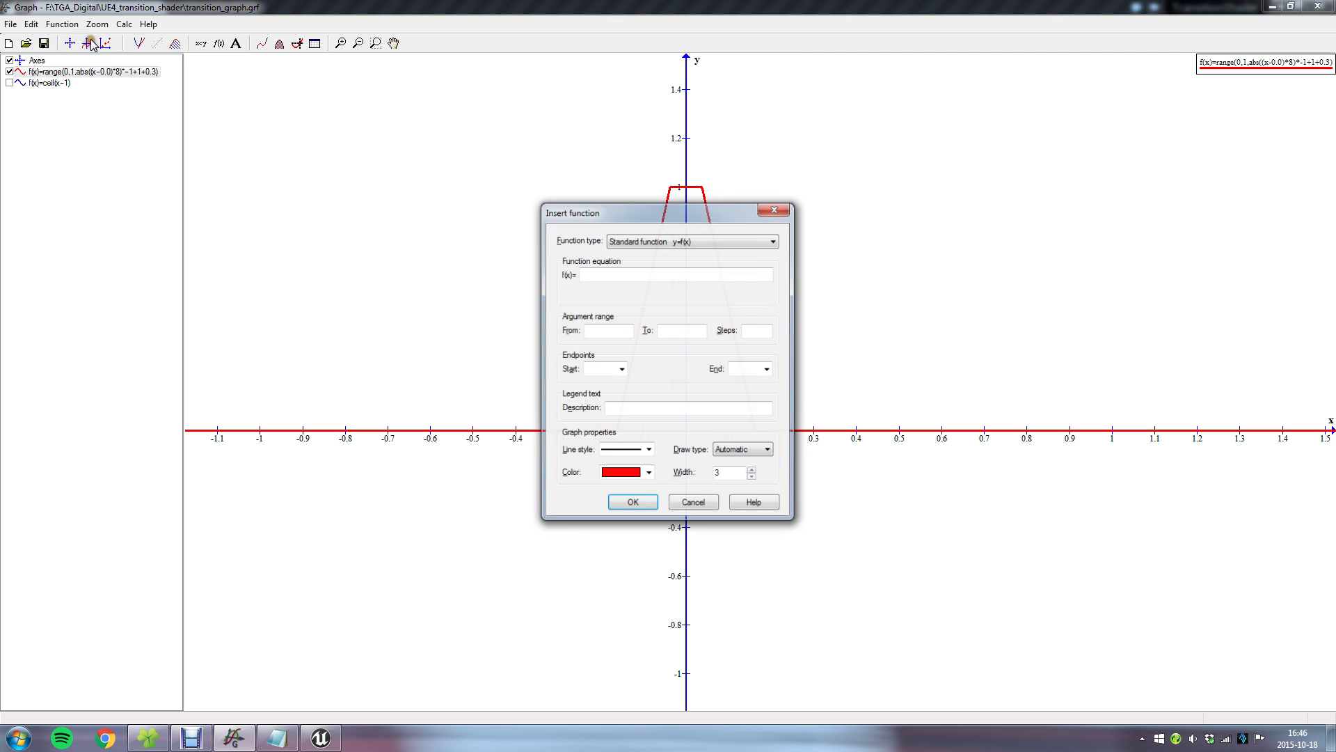
pyautogui.click(624, 273)
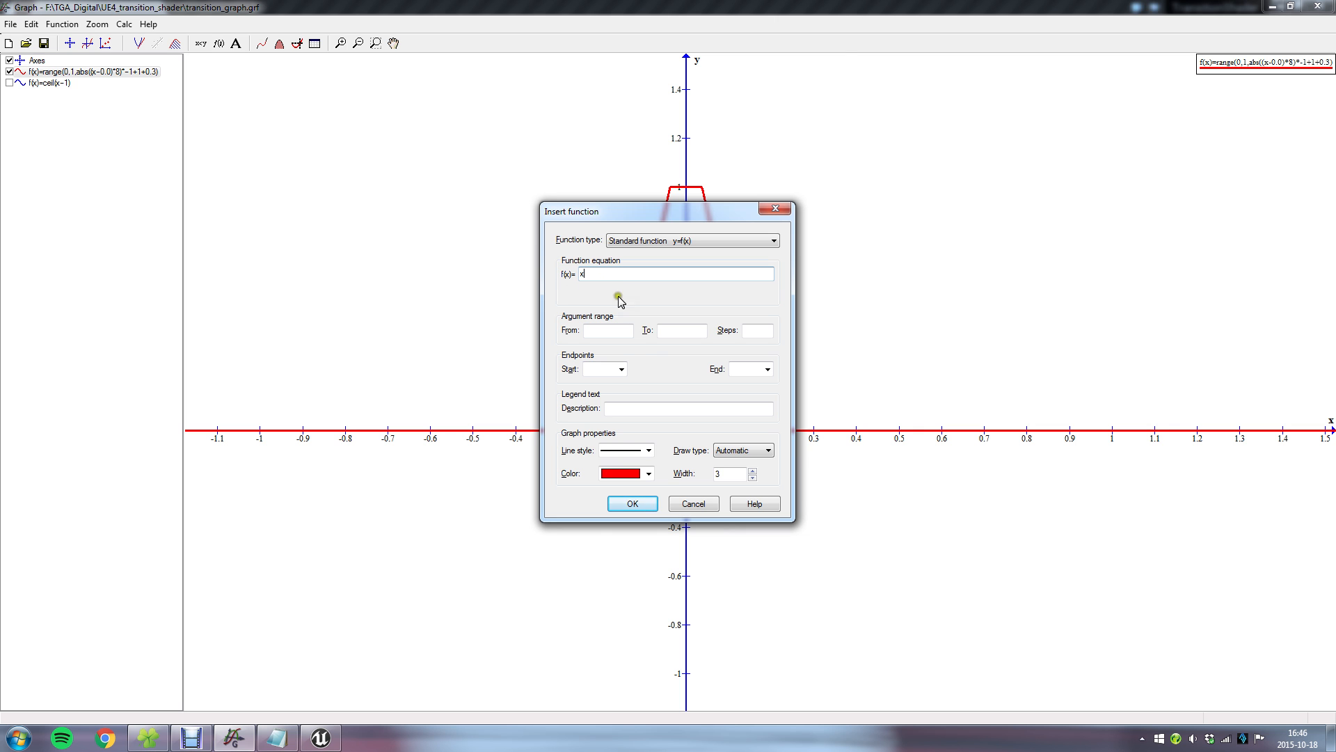
pyautogui.click(648, 473)
pyautogui.click(636, 498)
pyautogui.click(639, 502)
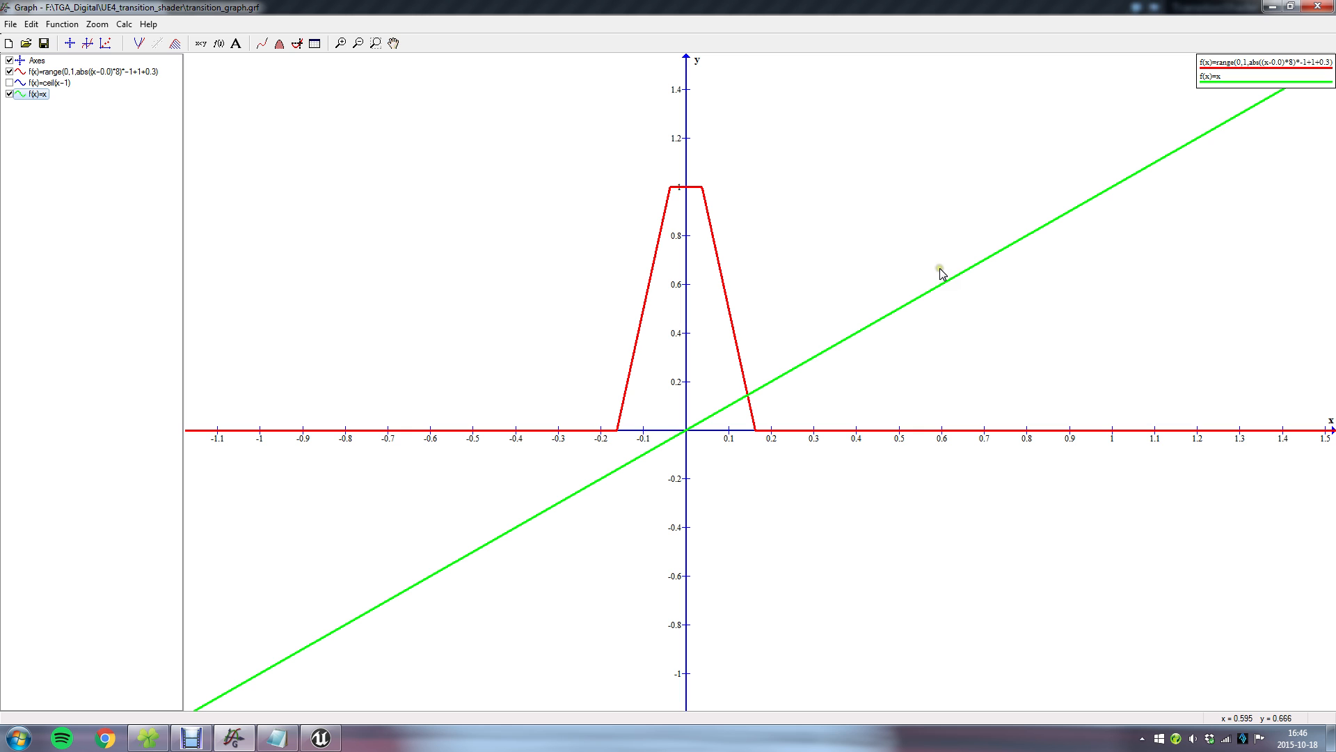
# Change the green function's equation to x*2.
pyautogui.doubleClick(39, 94)
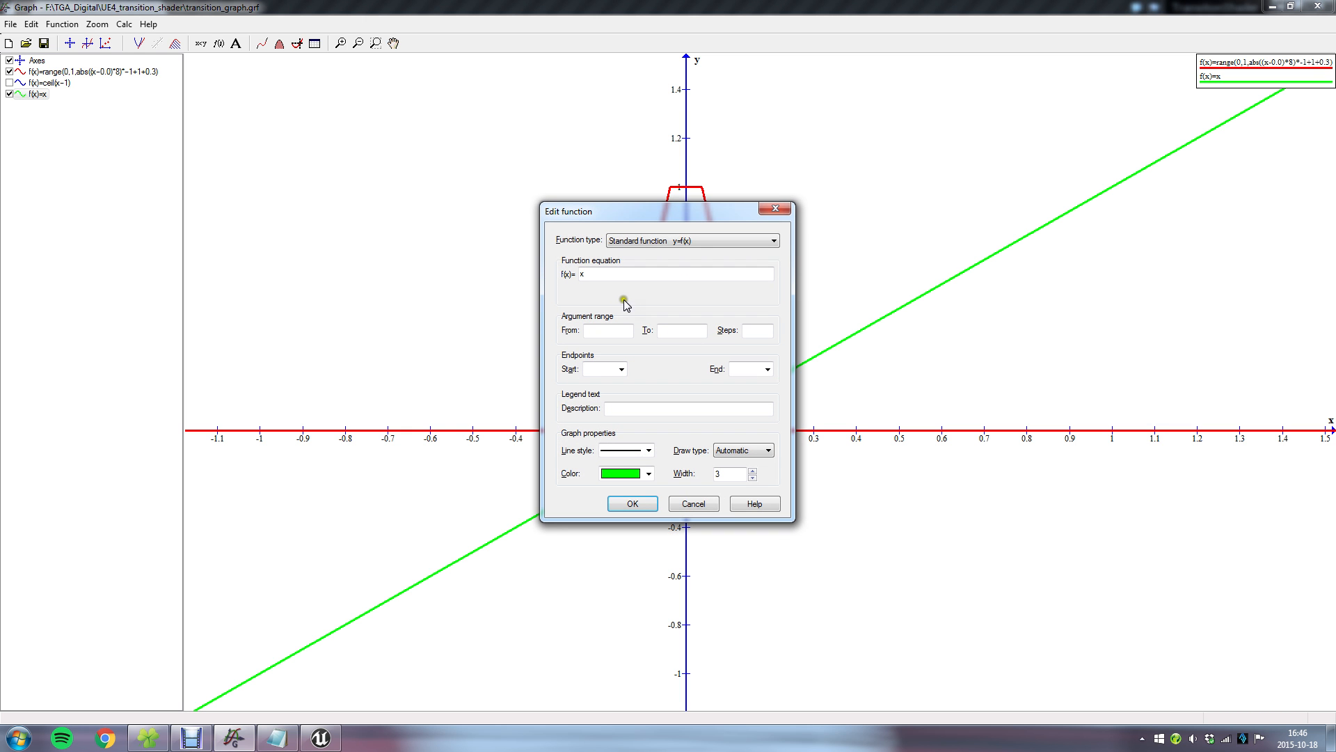
pyautogui.moveTo(638, 212); pyautogui.dragTo(465, 183)
pyautogui.click(503, 241)
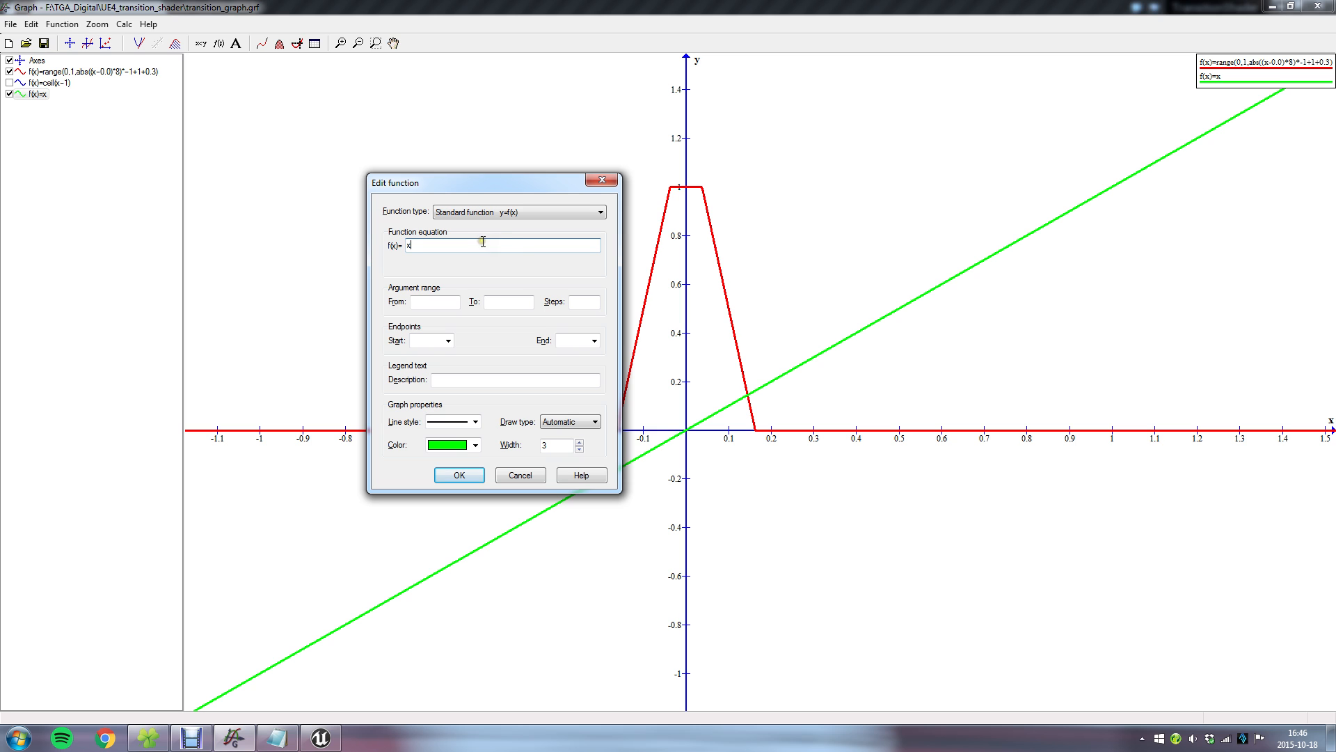
pyautogui.press('Return')
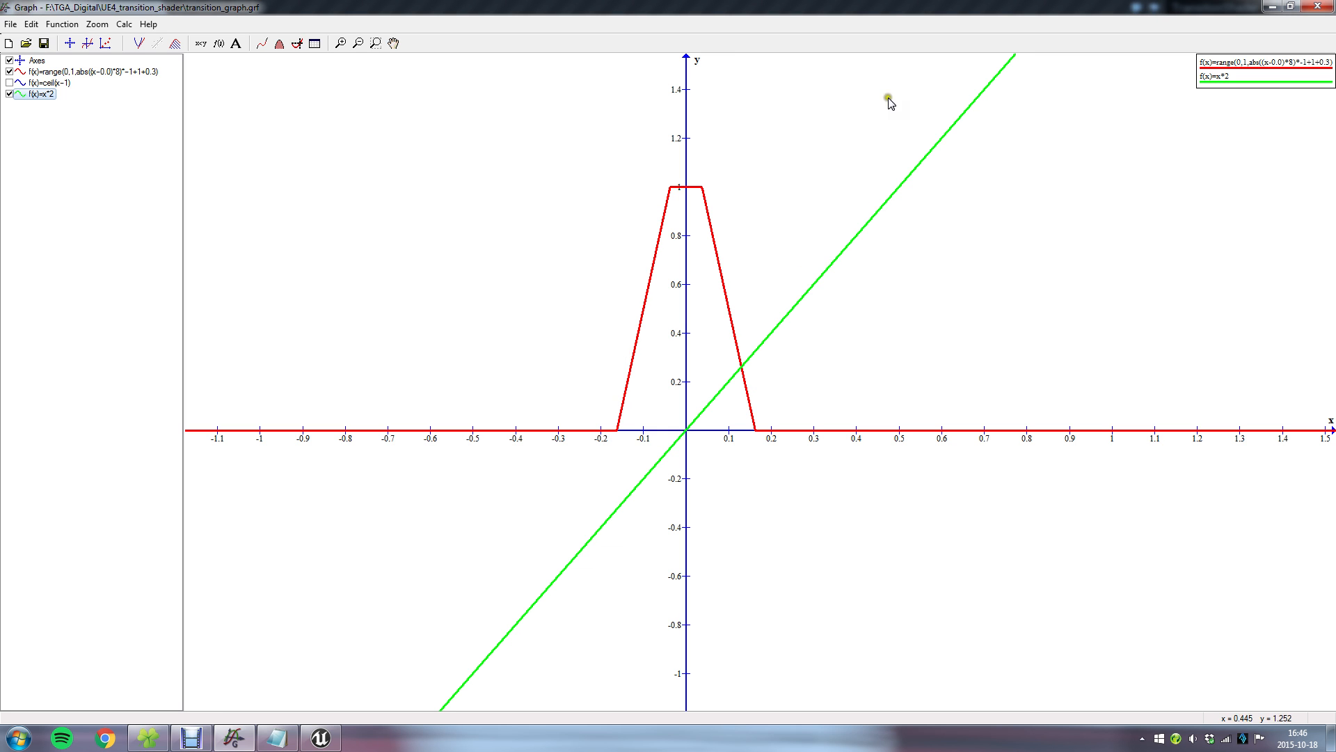
# Change the green function's equation to x*2+1.
pyautogui.doubleClick(39, 95)
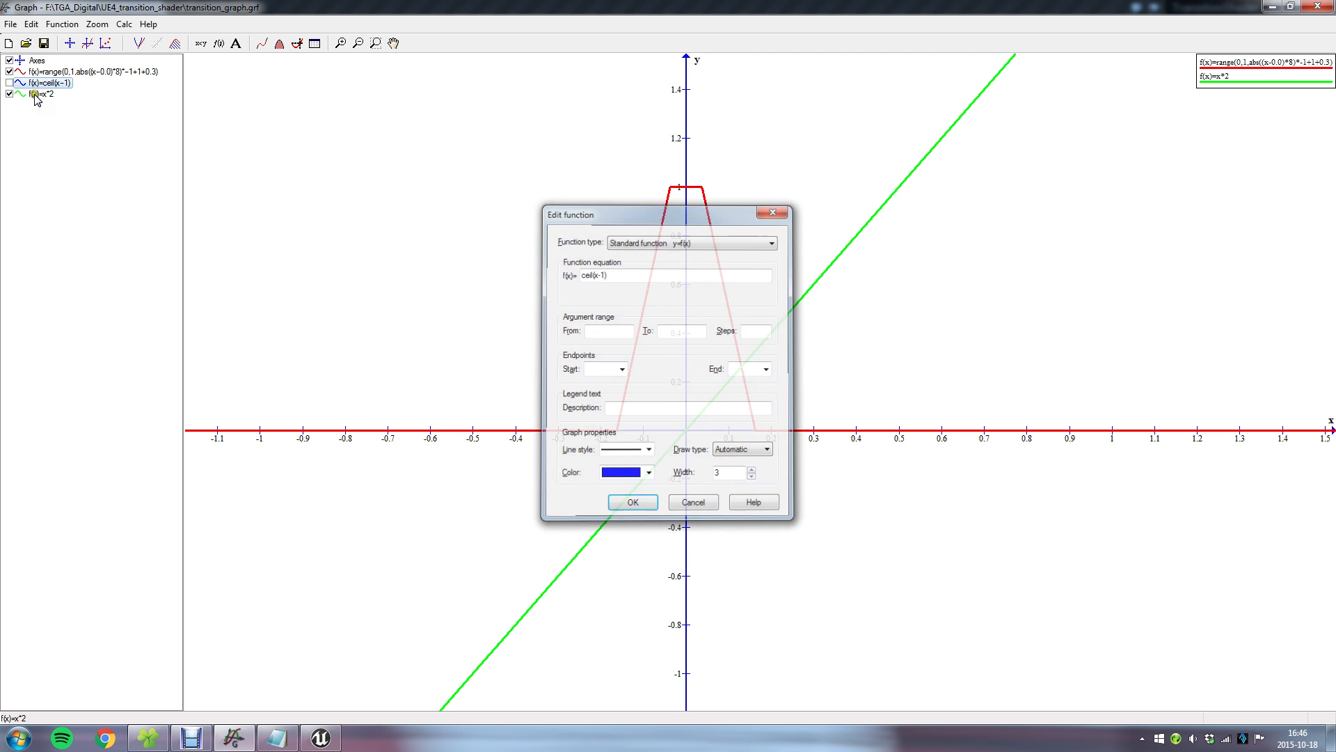
pyautogui.press('Escape')
pyautogui.doubleClick(37, 95)
pyautogui.click(647, 272)
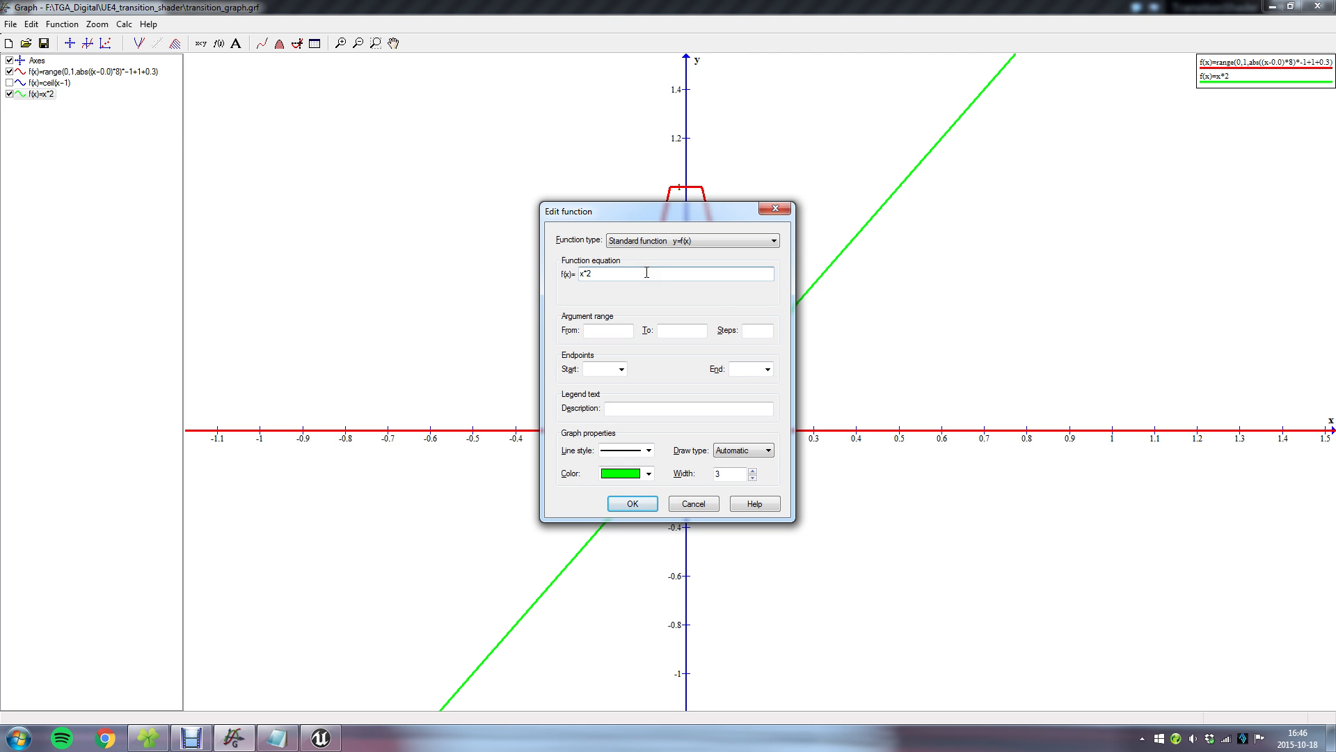
pyautogui.write('+1')
pyautogui.press('Return')
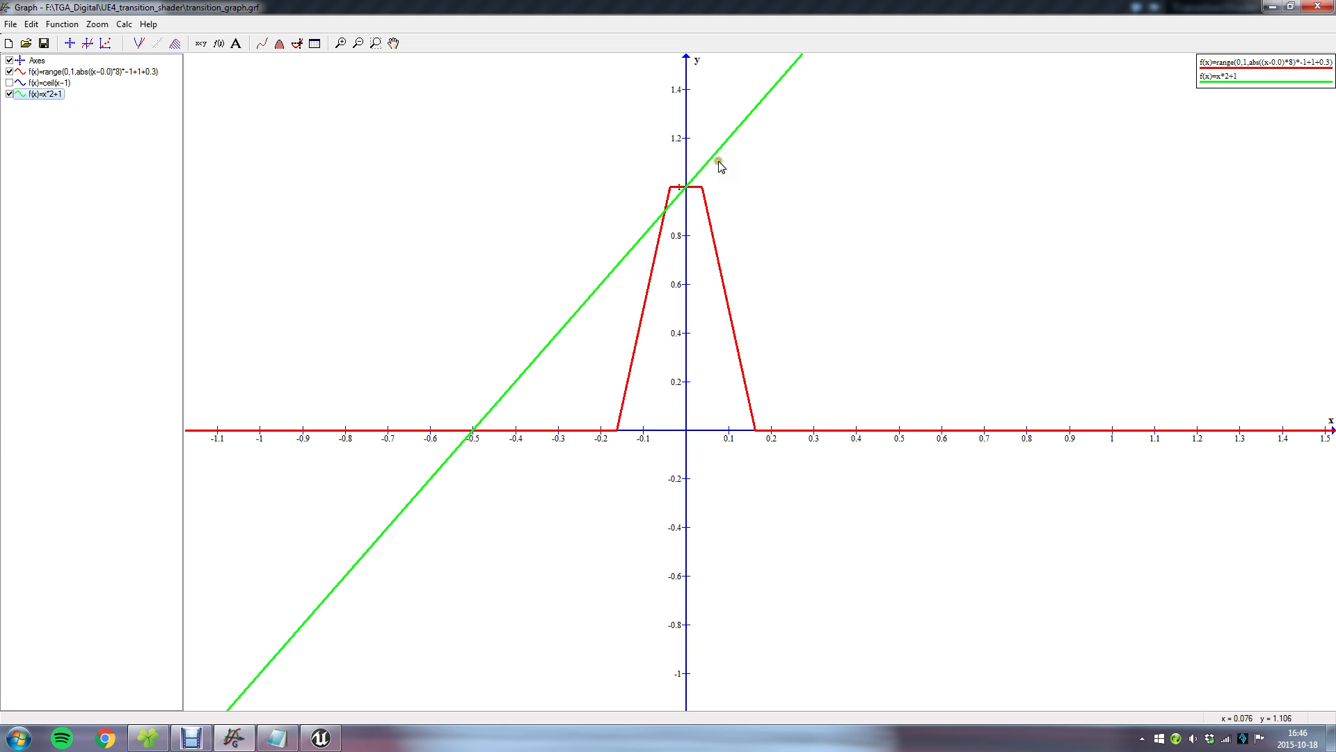
# Change the green function's equation to x*2-0.5.
pyautogui.scroll(1, 1198, 494)
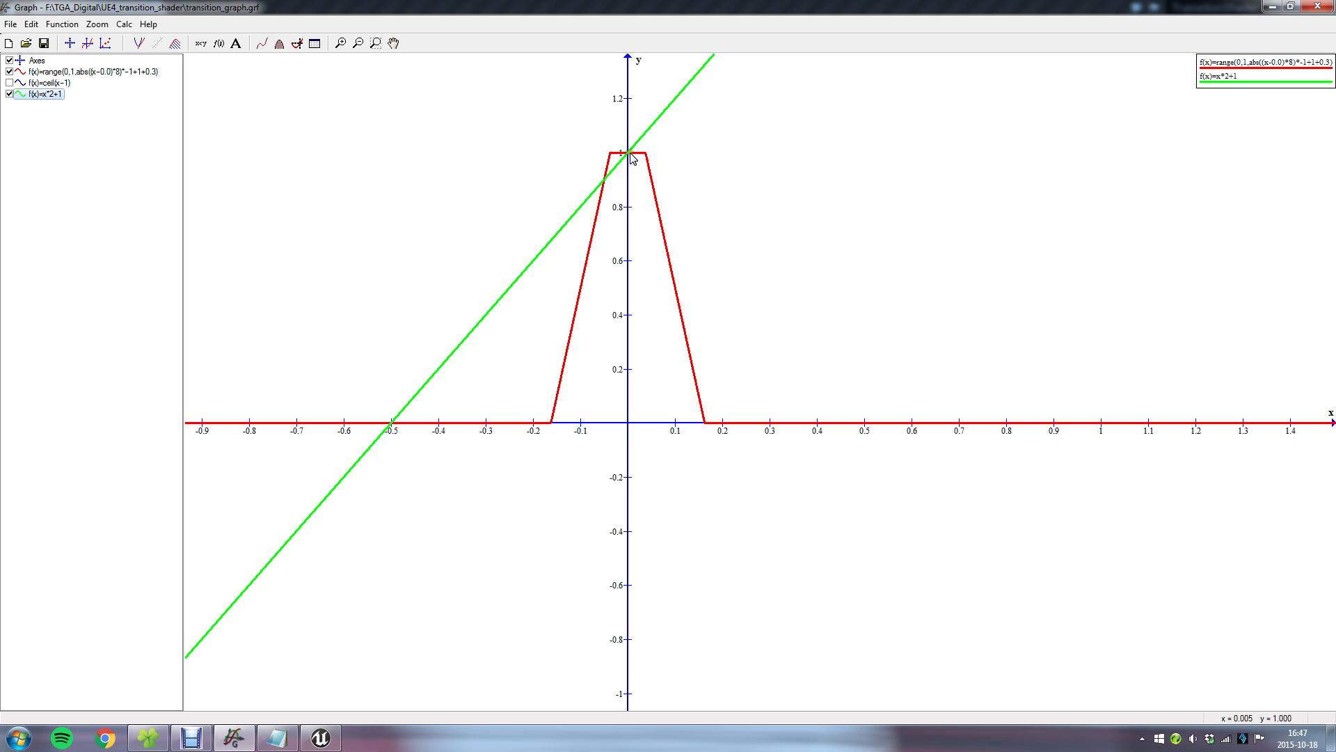
pyautogui.doubleClick(49, 95)
pyautogui.click(642, 275)
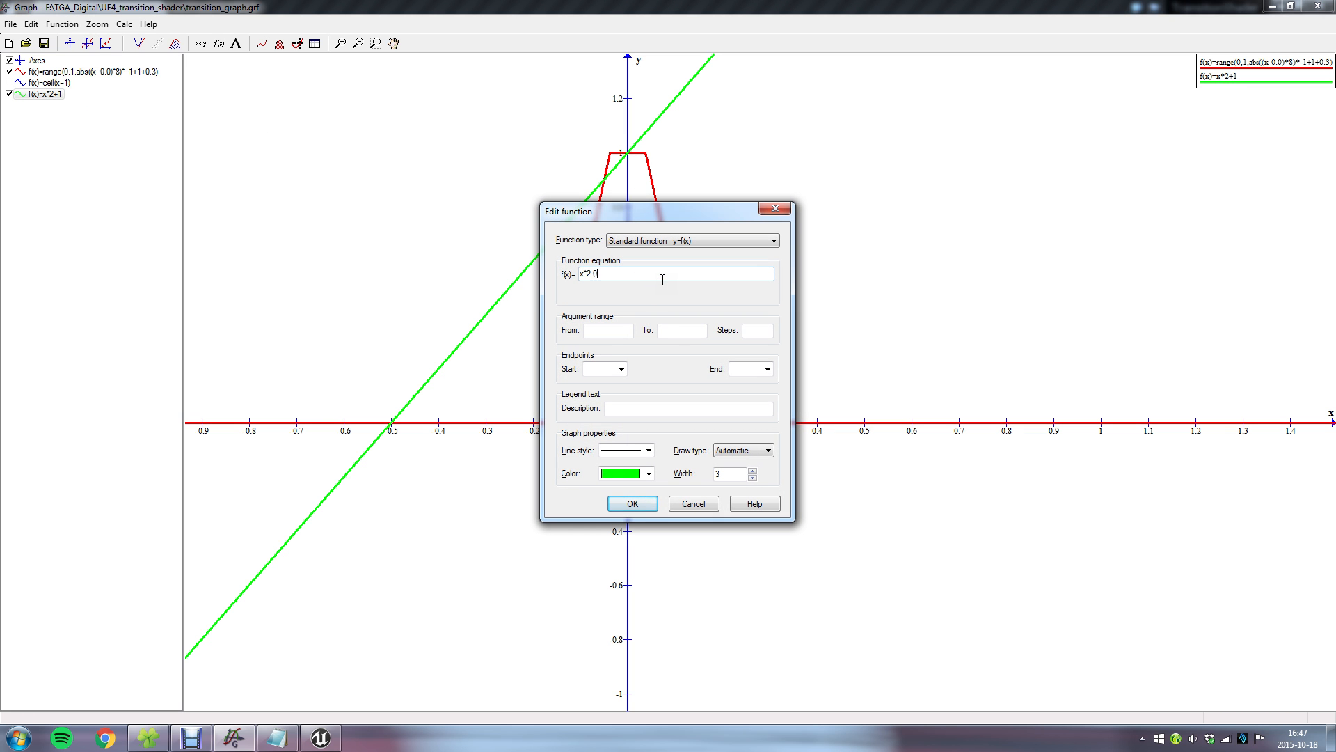
pyautogui.press('Return')
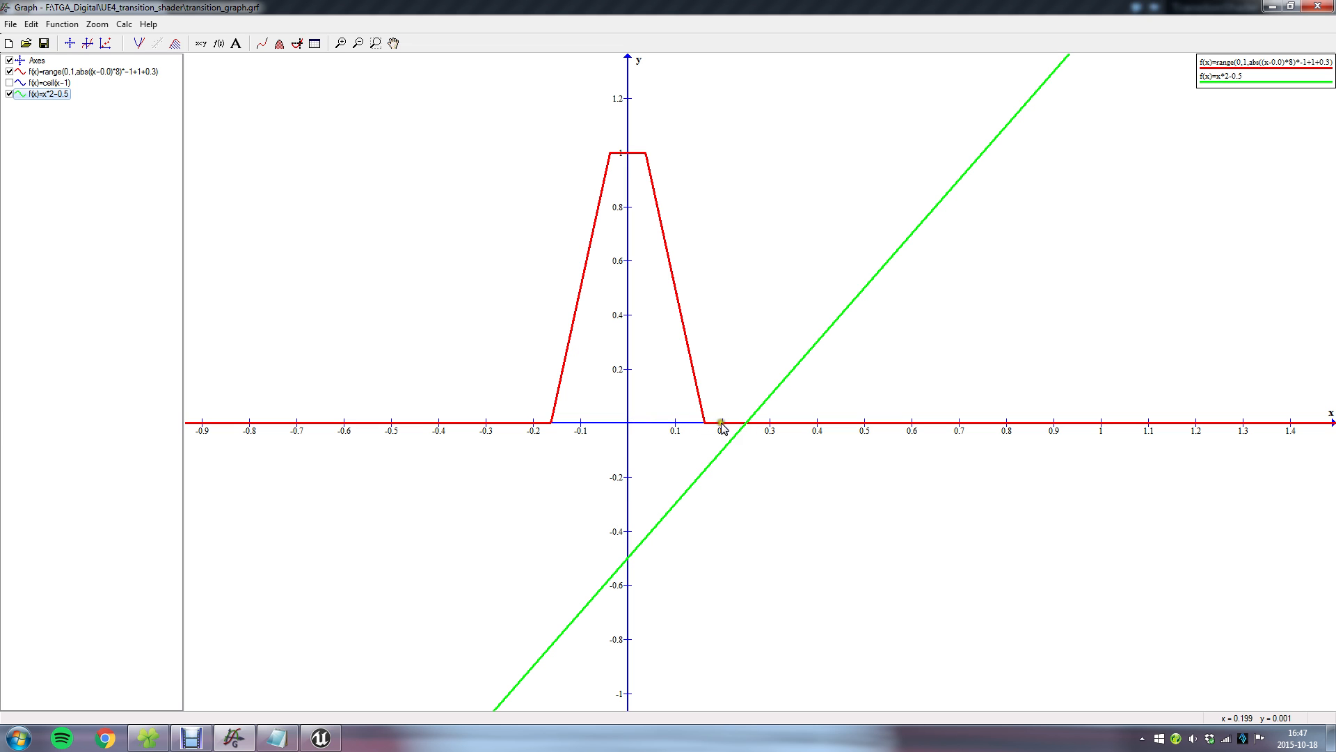
pyautogui.click(655, 424)
# Steepen the green line by changing its equation to x*4-0.5.
pyautogui.doubleClick(63, 93)
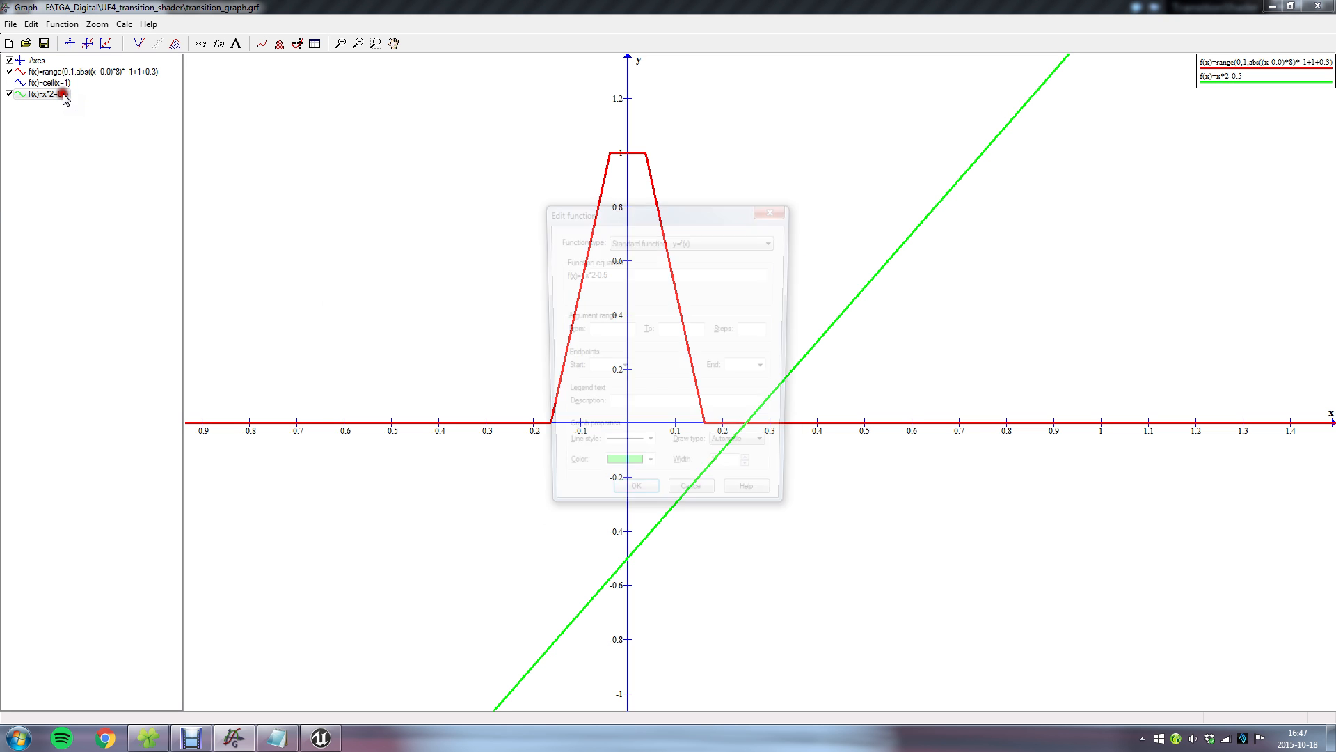
pyautogui.click(583, 274)
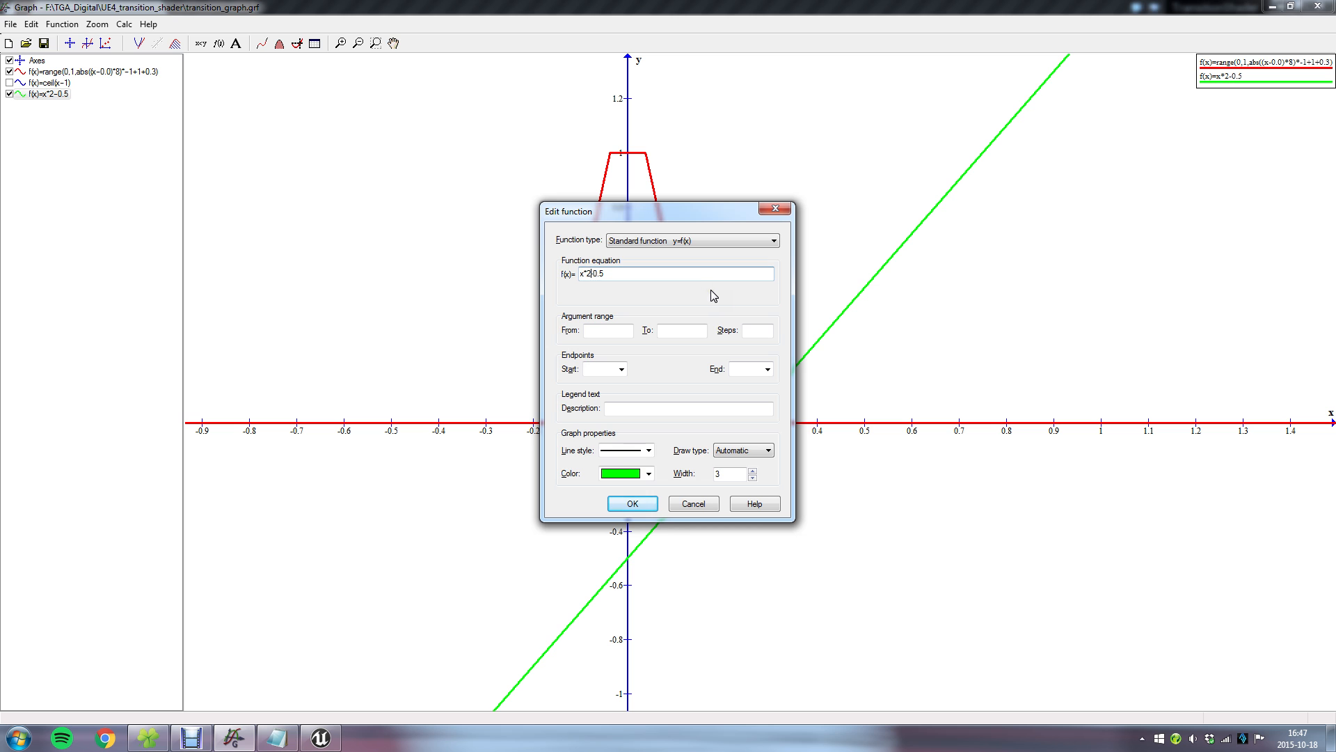
pyautogui.press('Return')
pyautogui.moveTo(618, 389)
pyautogui.mouseDown()
pyautogui.moveTo(644, 412)
pyautogui.moveTo(806, 161)
pyautogui.moveTo(650, 403)
pyautogui.mouseUp()
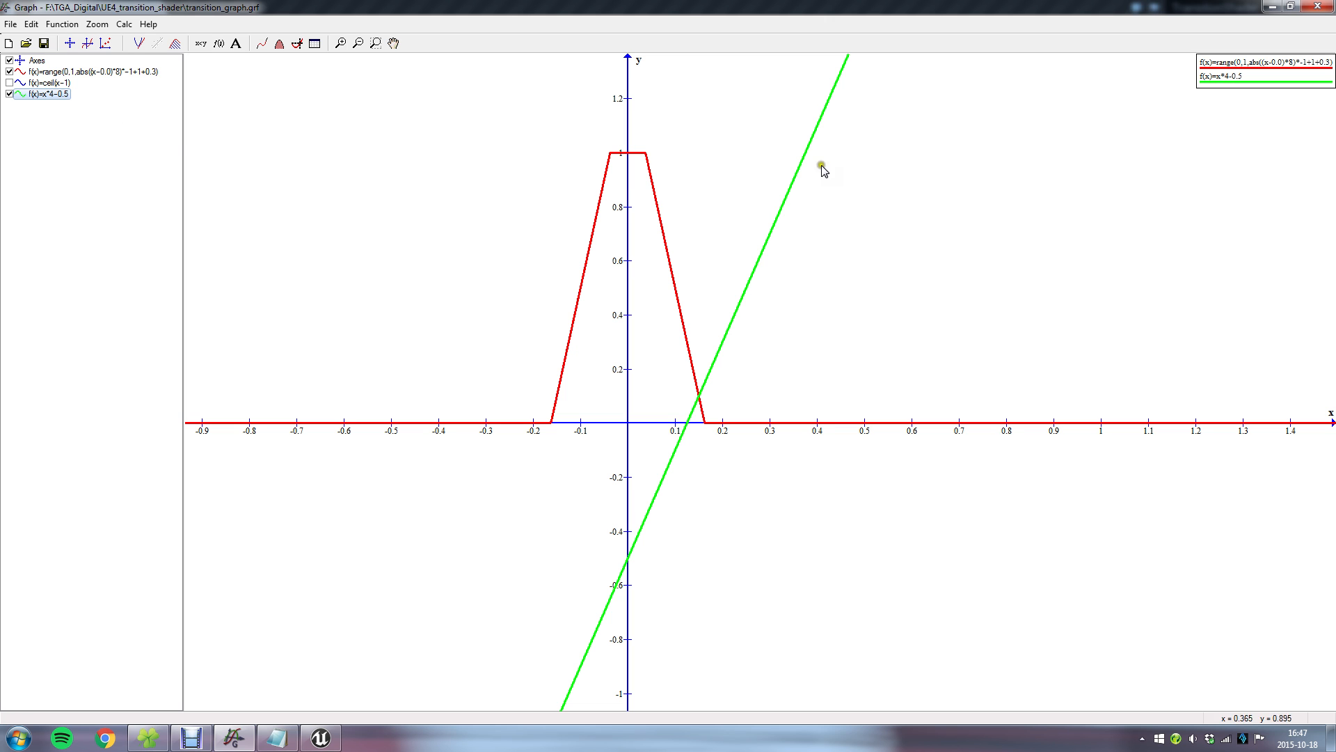
# Clamp the green function between 0 and 1 by changing its equation to range(0,1,x*4-0.5).
pyautogui.doubleClick(47, 94)
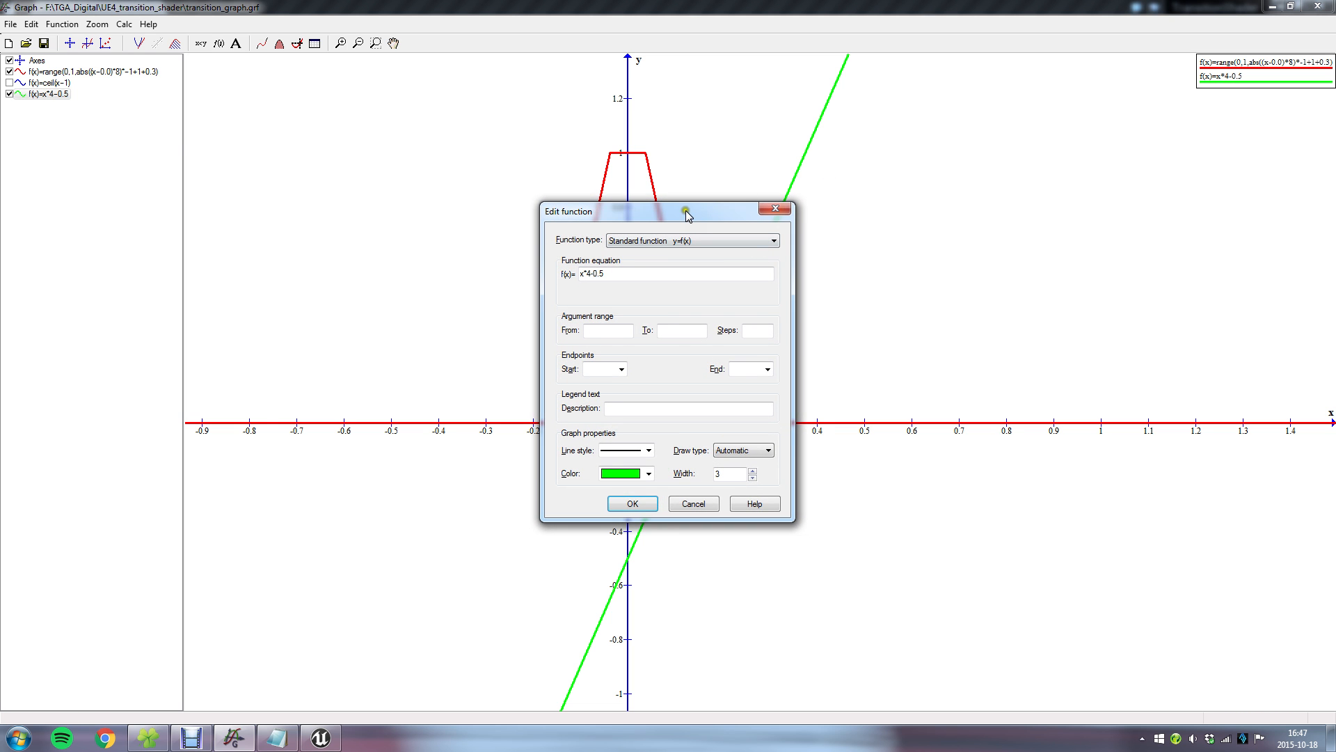
pyautogui.moveTo(693, 213); pyautogui.dragTo(446, 135)
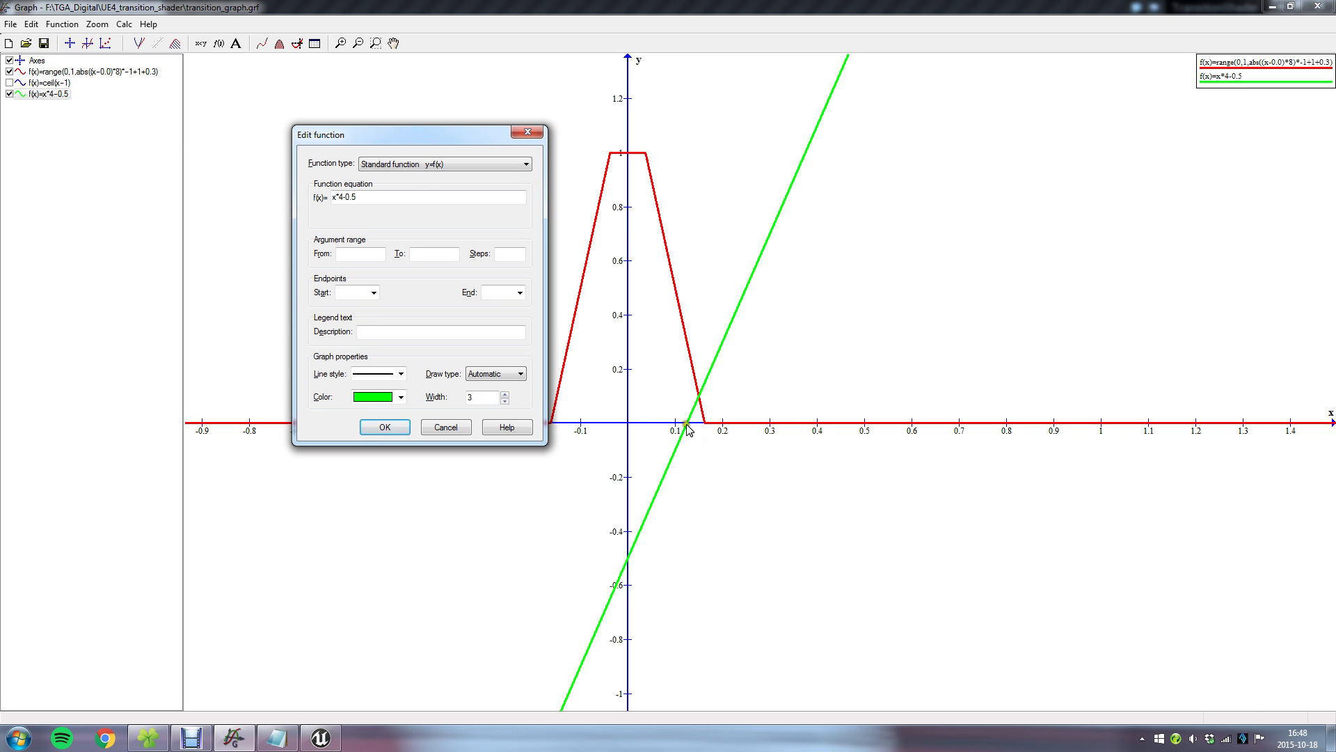
pyautogui.click(337, 208)
pyautogui.write('range(0,1,')
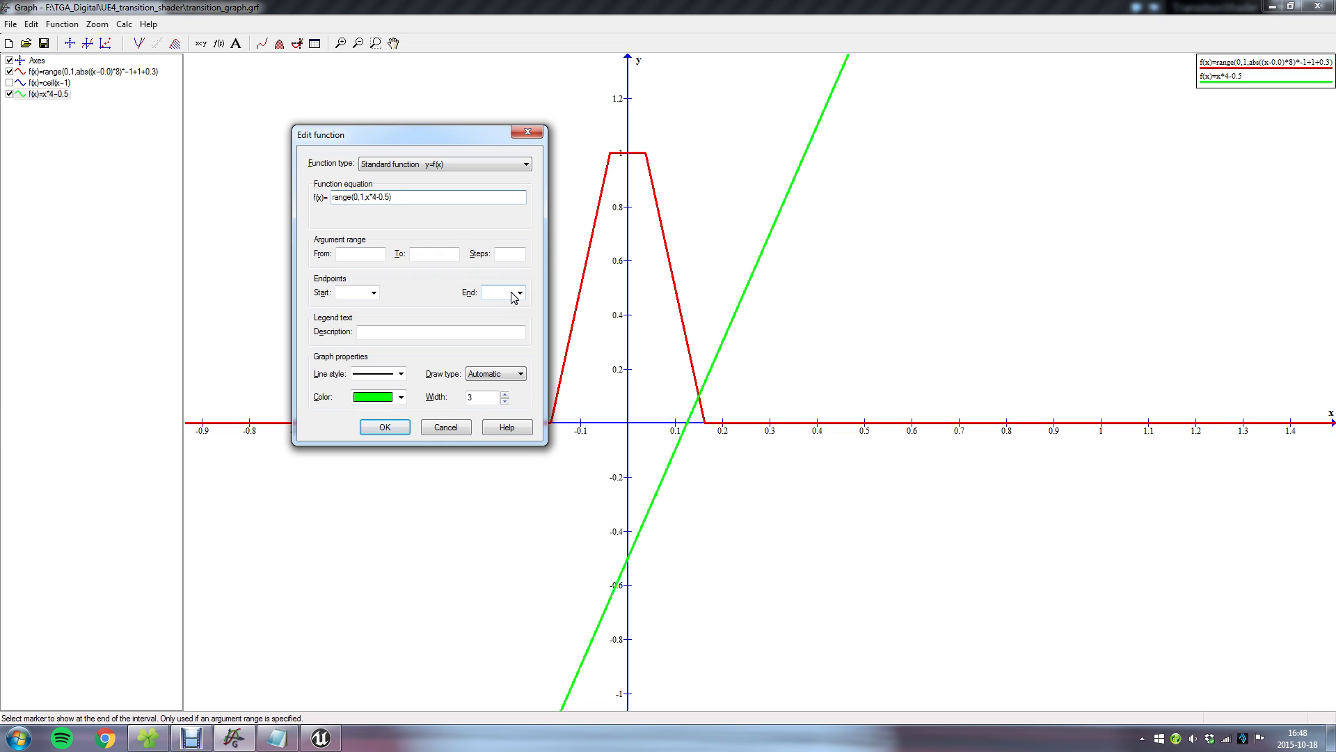
pyautogui.click(403, 438)
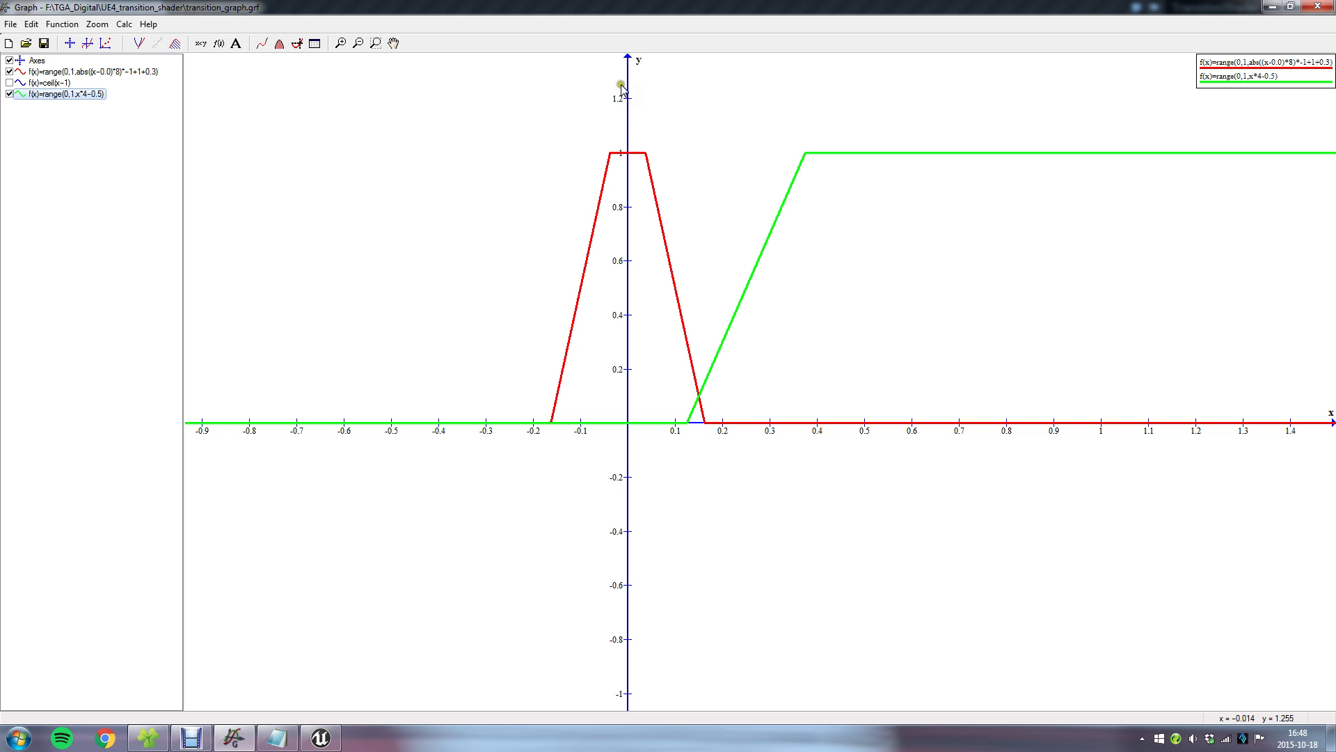
# Wrap the green function's inner expression in an absolute value, making the equation range(0,1,abs(x*4-0.5)).
pyautogui.doubleClick(91, 97)
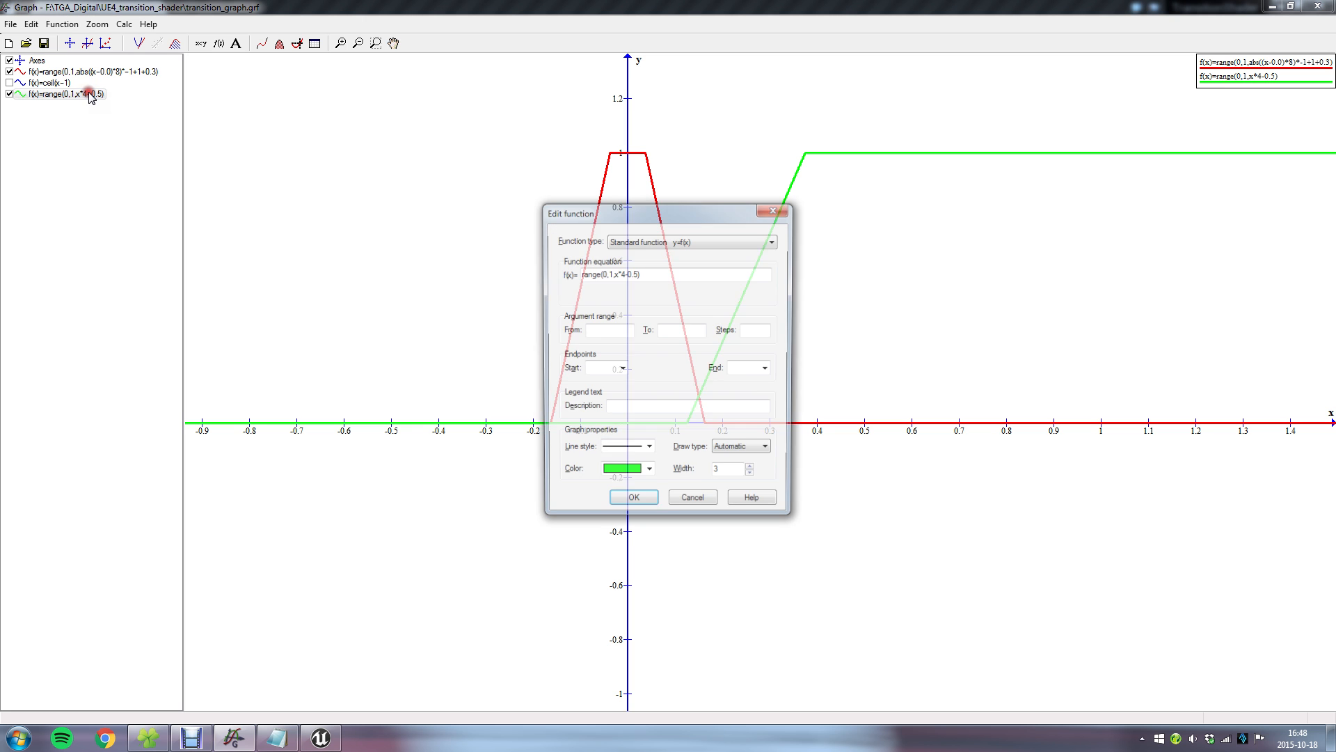
pyautogui.click(616, 275)
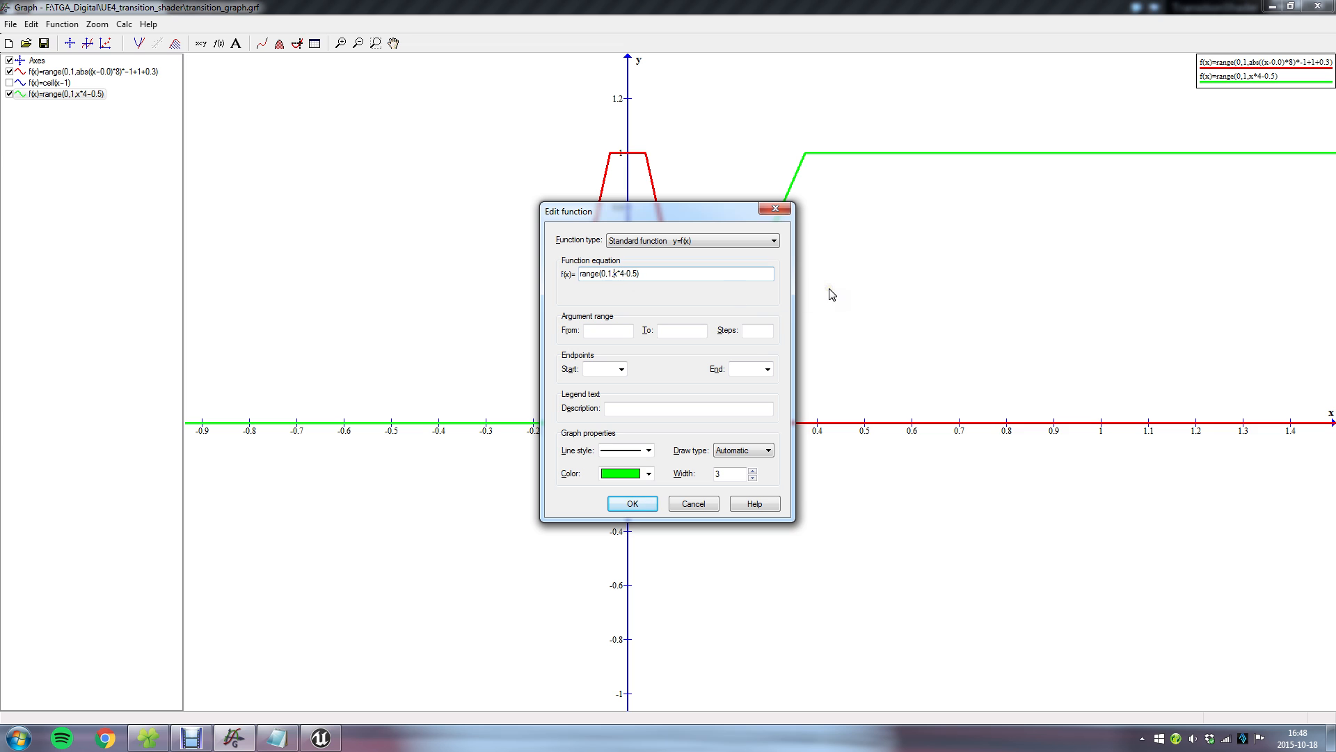
pyautogui.moveTo(612, 274)
pyautogui.mouseDown()
pyautogui.moveTo(636, 274)
pyautogui.moveTo(612, 272)
pyautogui.mouseUp()
pyautogui.click(638, 274)
pyautogui.write('abs(')
pyautogui.click(632, 503)
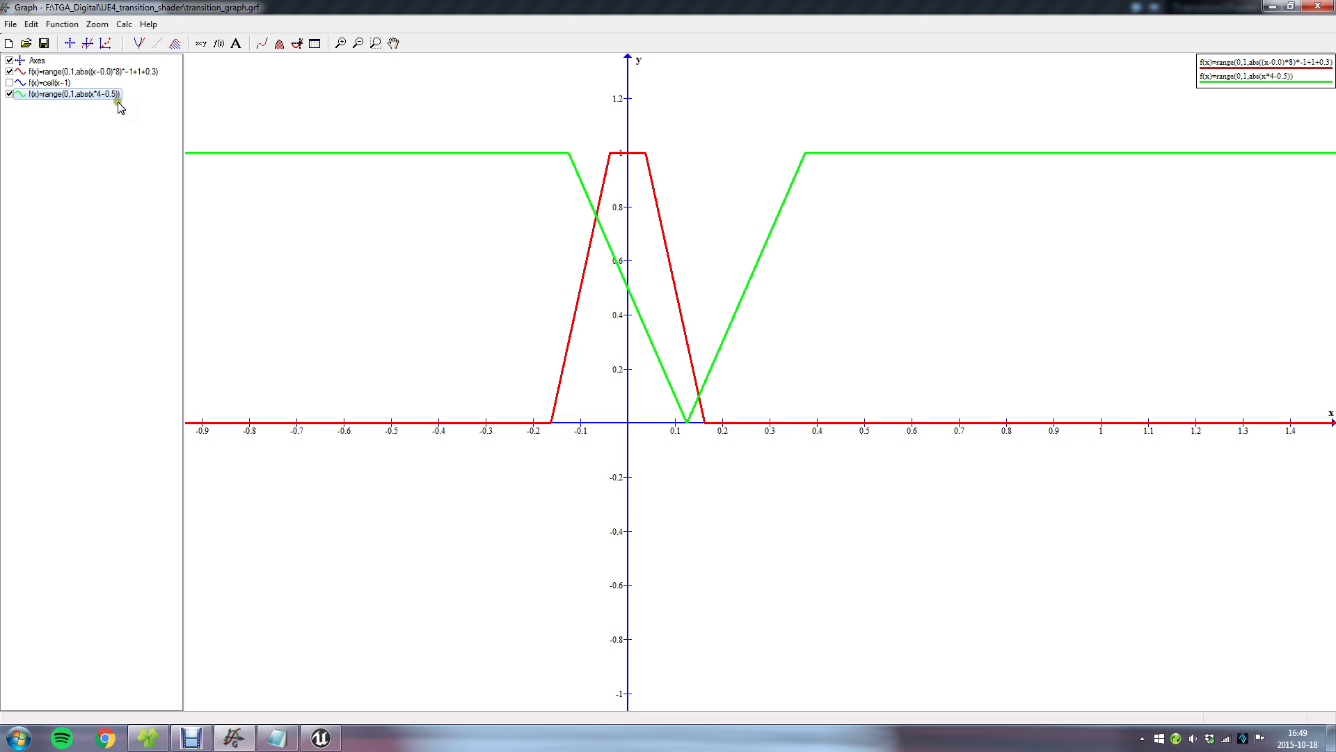
# Try to apply a negative multiplier to the absolute value in the green function and undo the change.
pyautogui.doubleClick(110, 94)
pyautogui.click(655, 274)
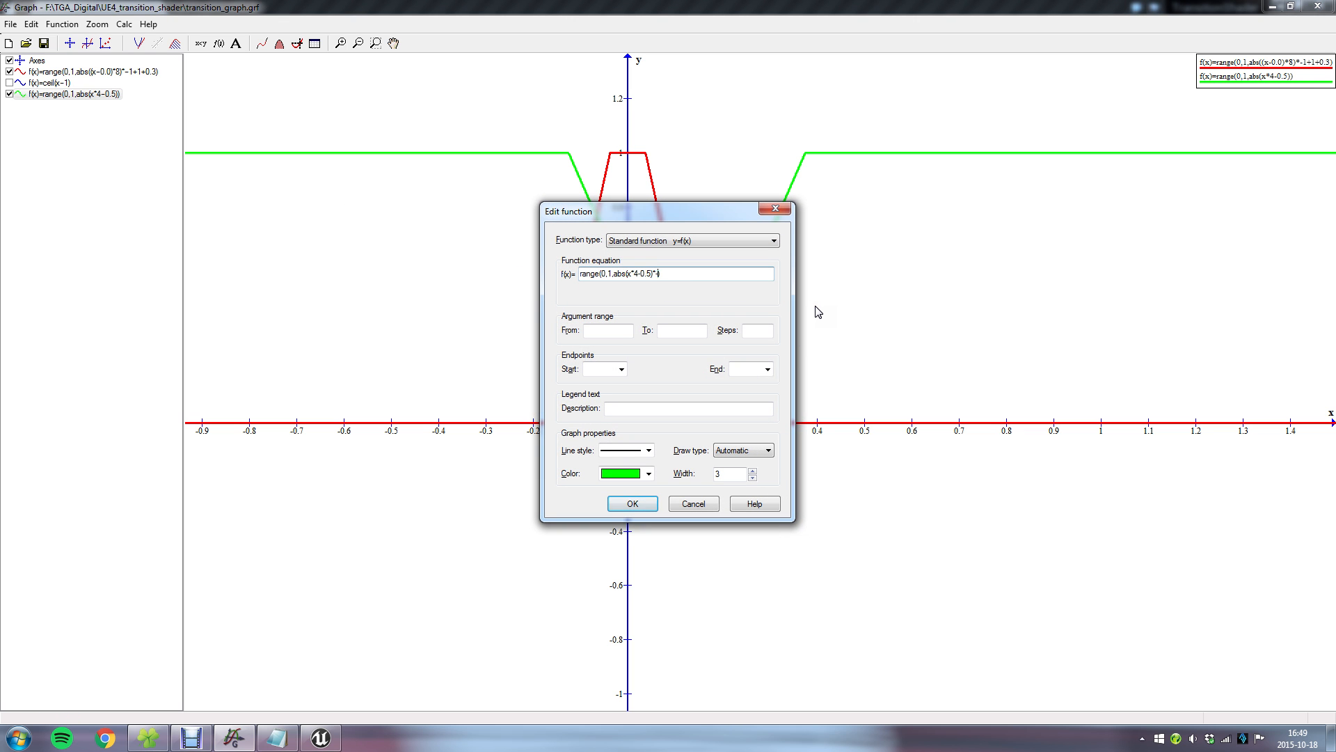
pyautogui.press('Return')
pyautogui.hotkey('ctrl', 'z')
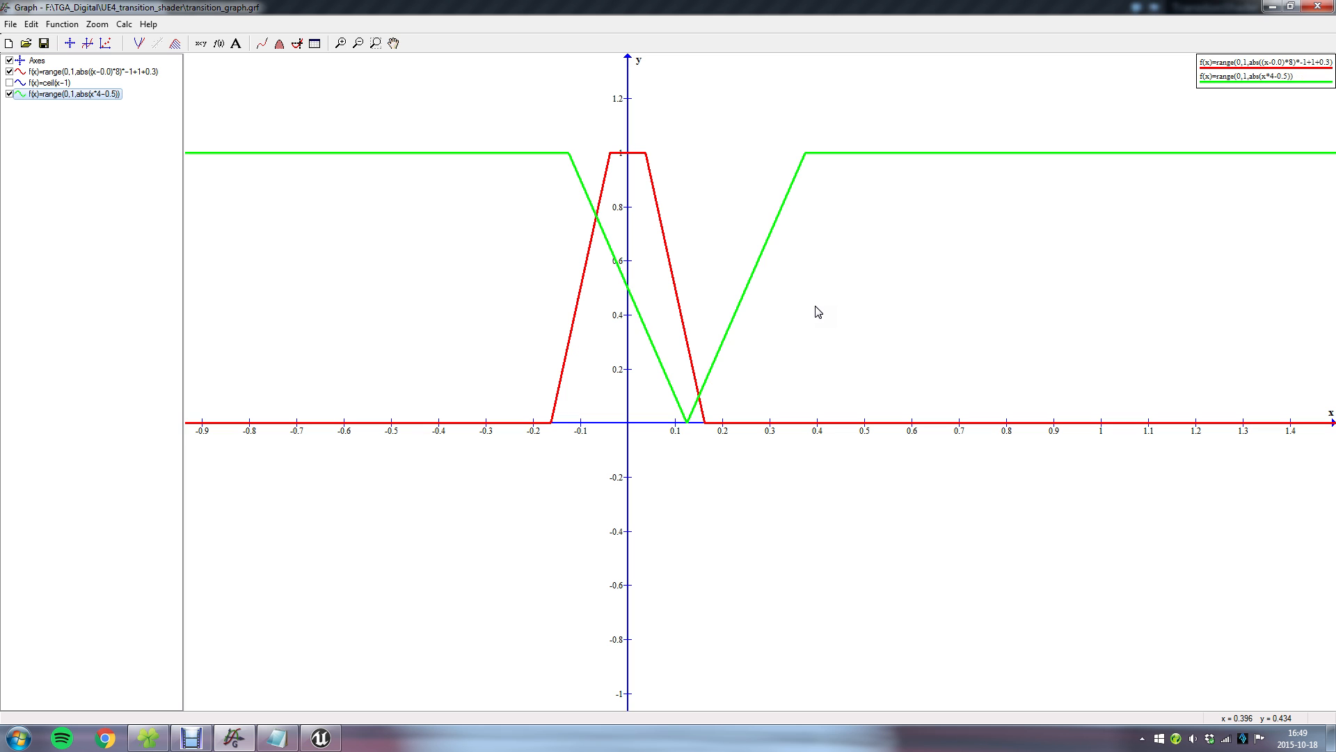
# Change the green function's equation to range(0,1,abs(x*4-0.5)*-1) and hide the function from the graph.
pyautogui.doubleClick(114, 95)
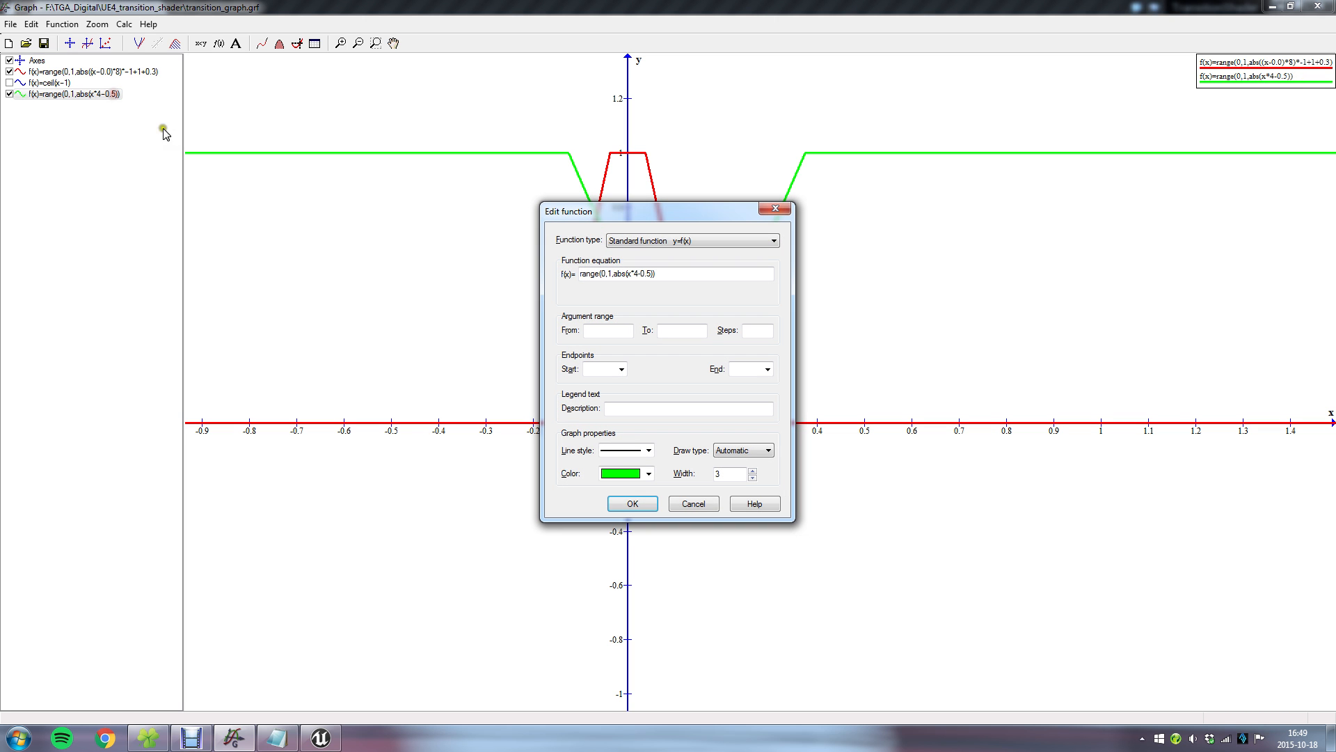
pyautogui.click(653, 276)
pyautogui.click(630, 274)
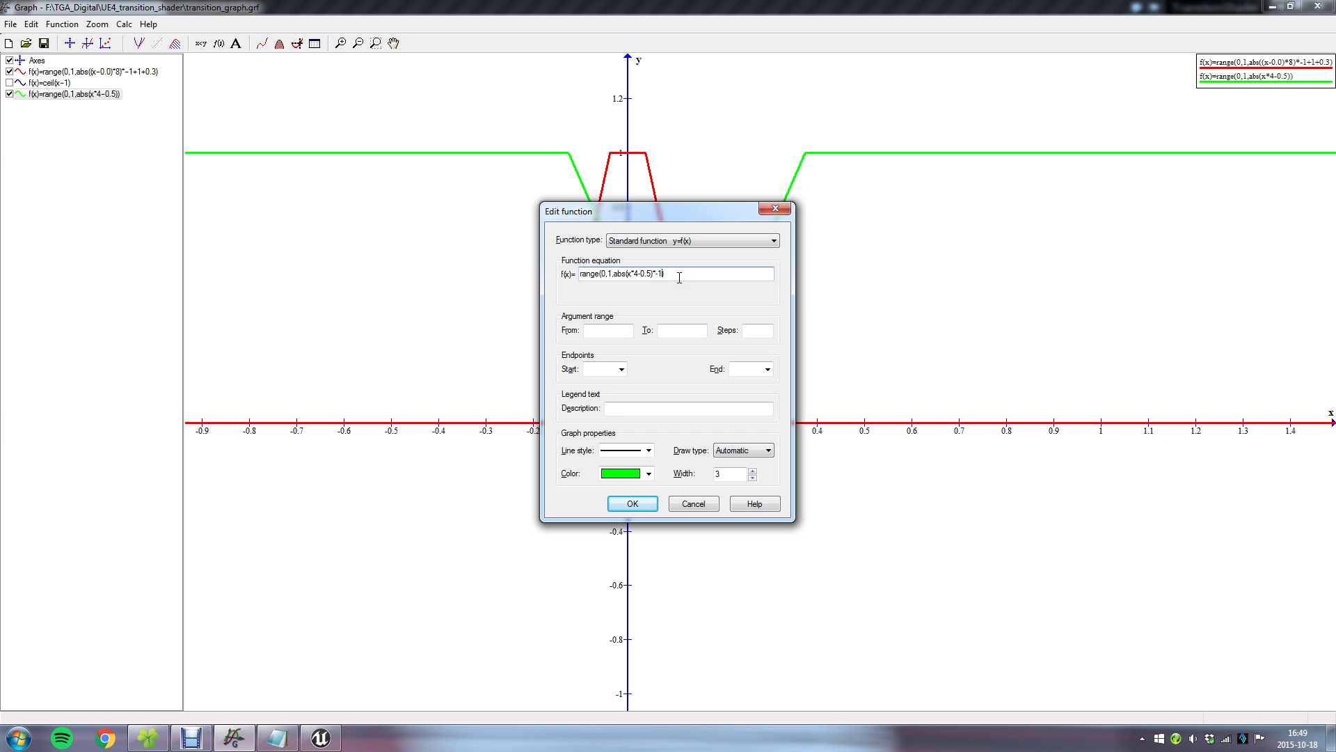
pyautogui.press('Return')
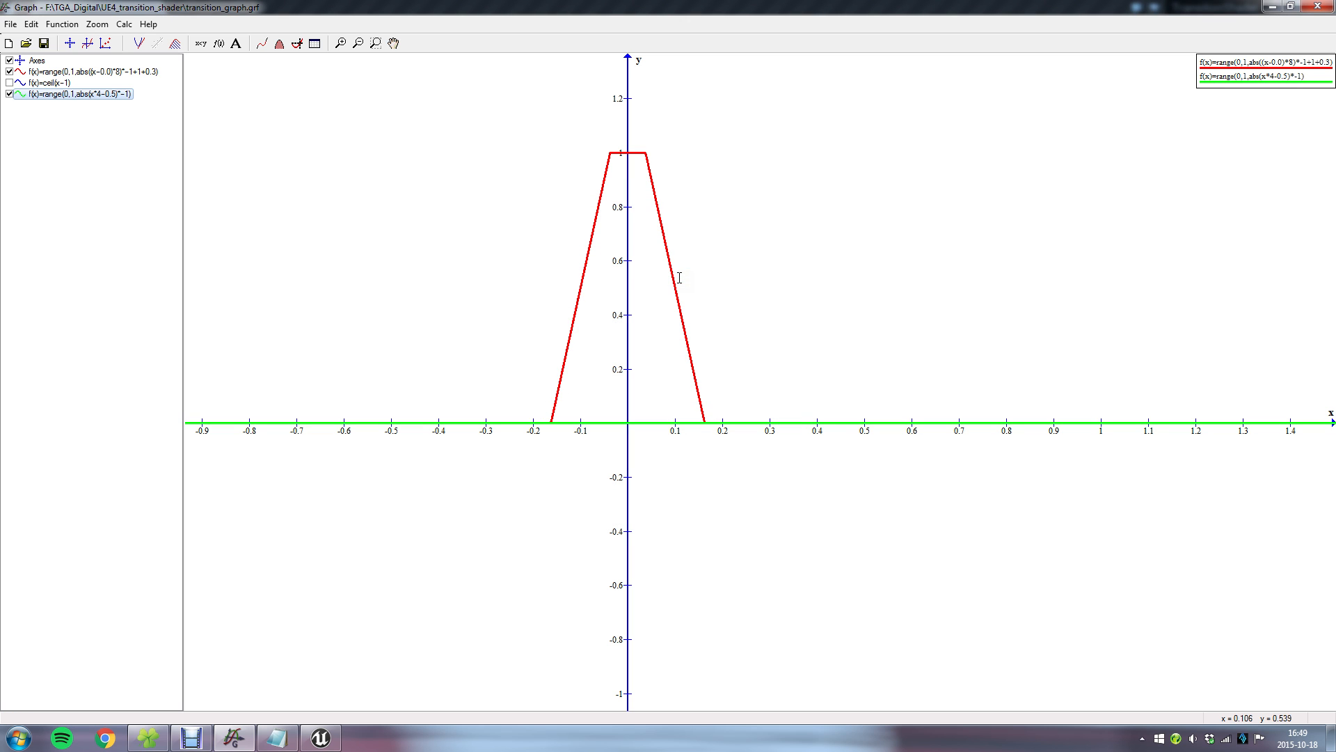
pyautogui.click(9, 94)
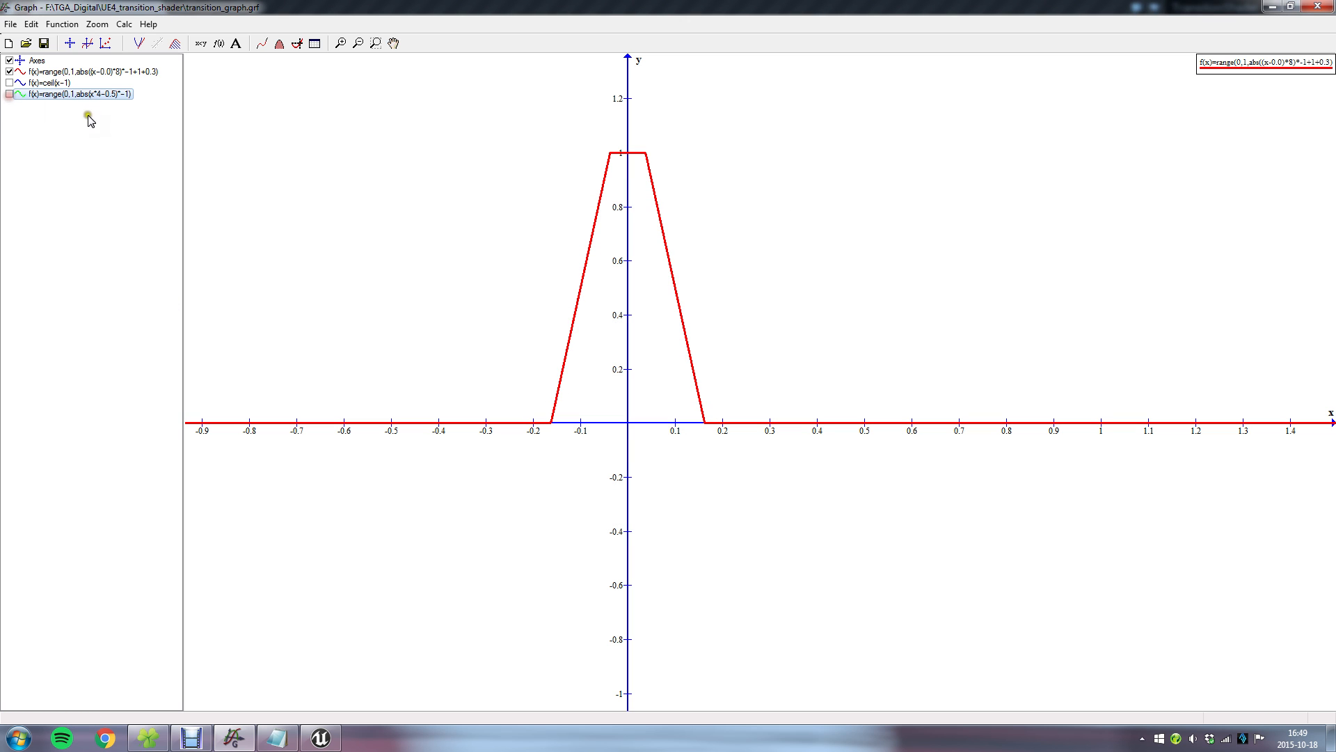
# Open the red function for editing and examine the y and myTime definition in transition_math.txt in Notepad.
pyautogui.doubleClick(139, 73)
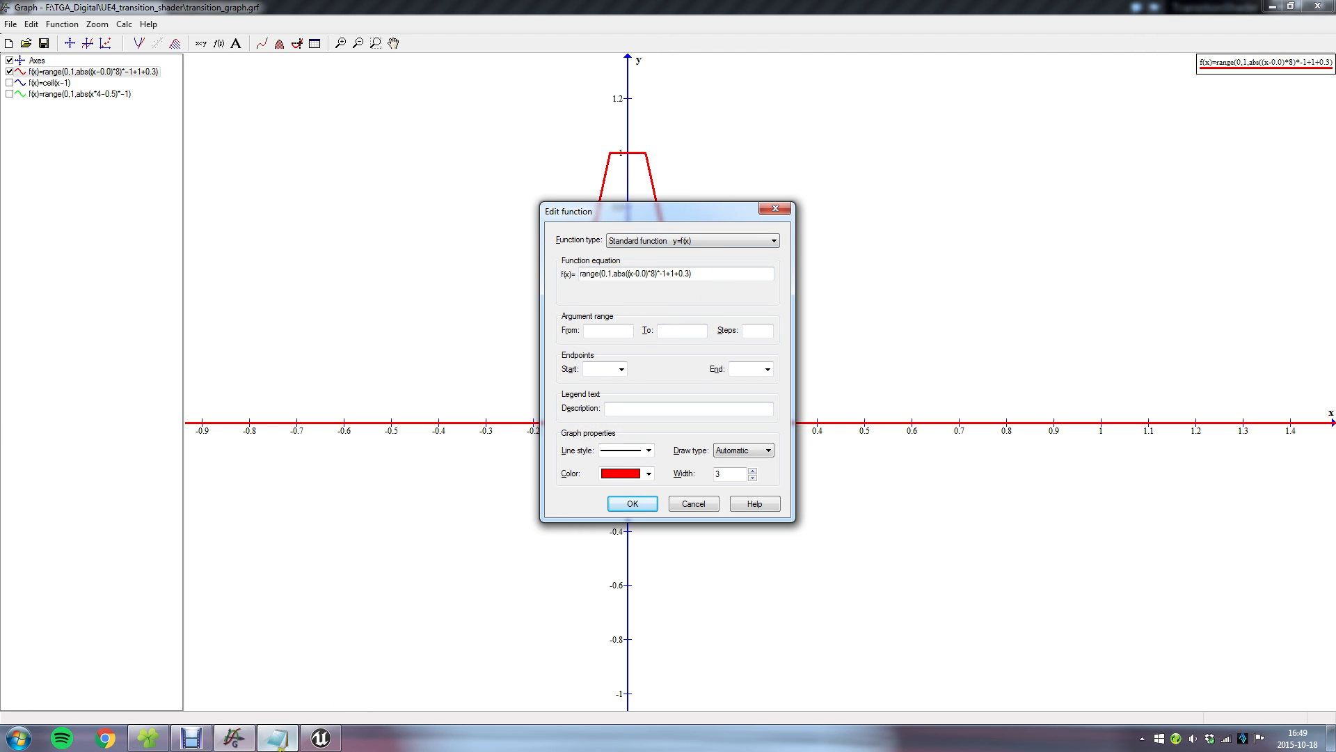
pyautogui.click(277, 737)
pyautogui.moveTo(791, 248); pyautogui.dragTo(805, 320)
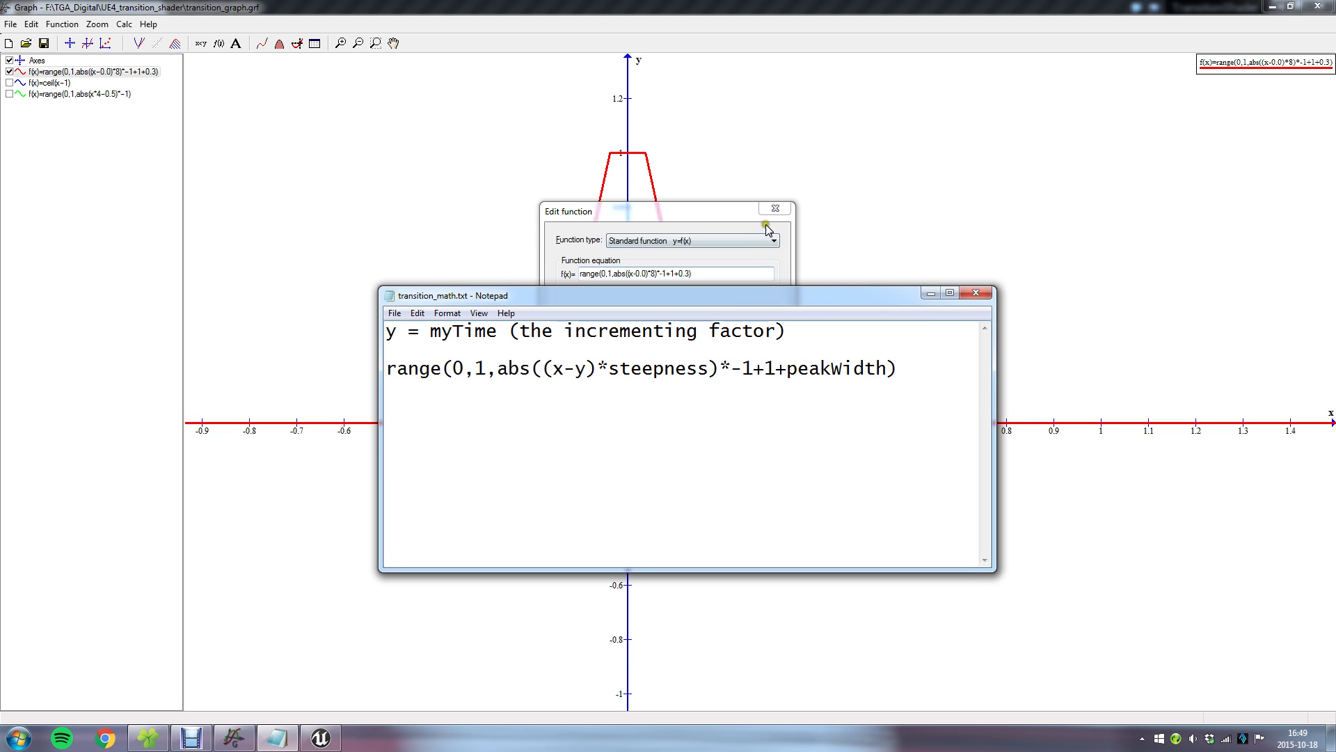
pyautogui.moveTo(606, 307); pyautogui.dragTo(614, 373)
pyautogui.click(400, 398)
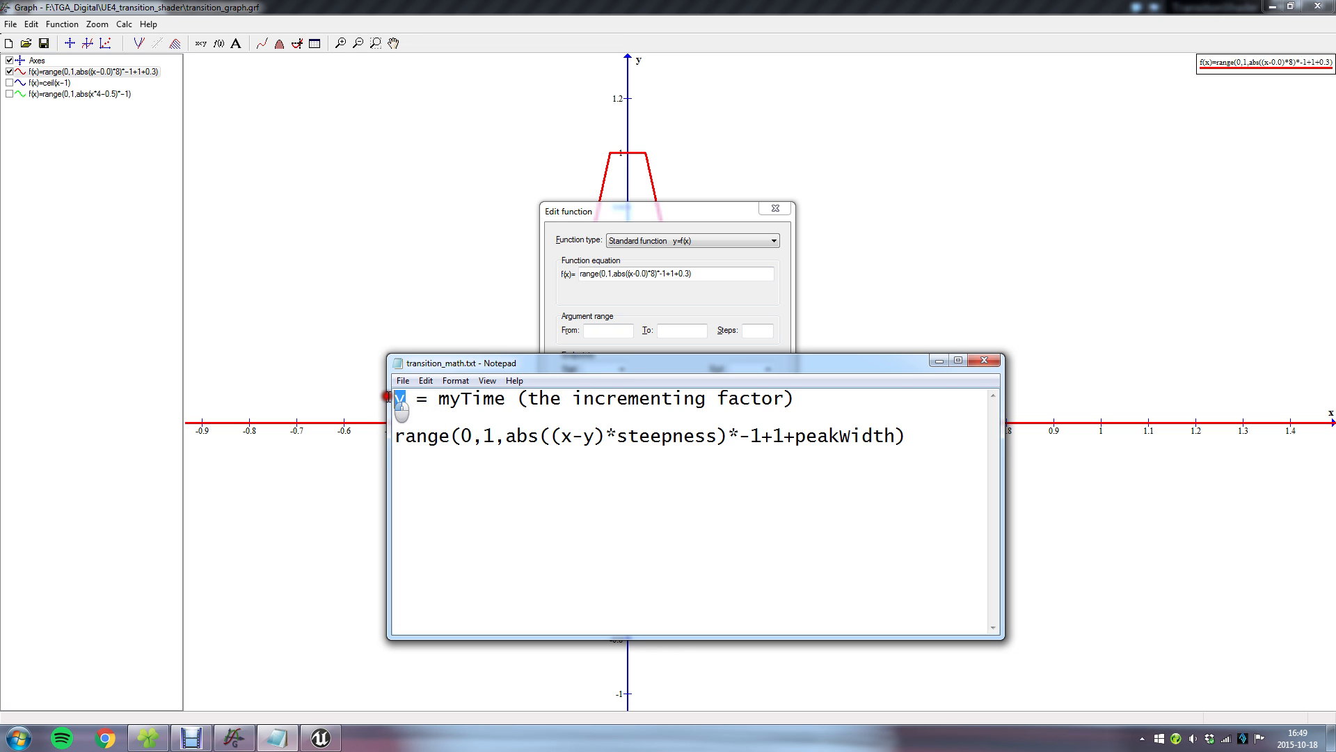
pyautogui.moveTo(404, 398); pyautogui.dragTo(391, 399)
pyautogui.moveTo(582, 436); pyautogui.dragTo(593, 437)
pyautogui.moveTo(406, 398); pyautogui.dragTo(392, 398)
pyautogui.click(406, 404)
pyautogui.moveTo(440, 401); pyautogui.dragTo(522, 403)
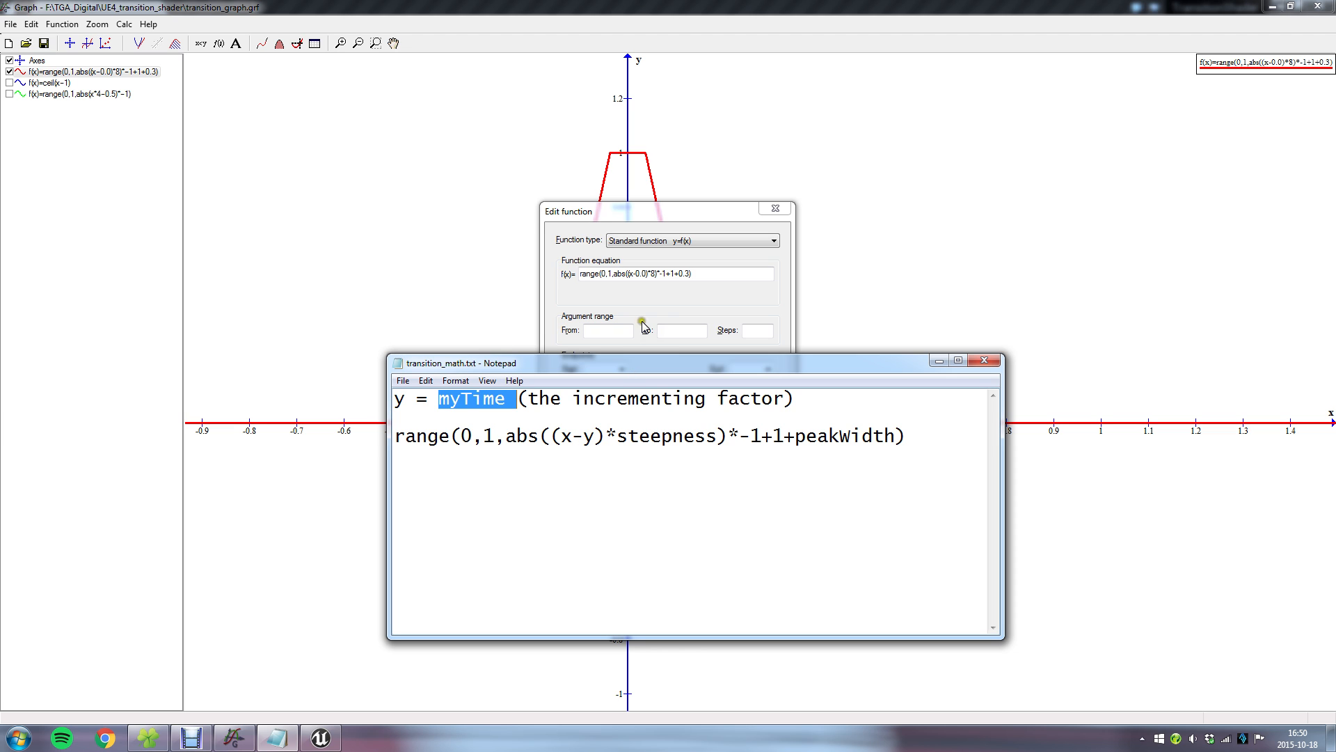
# Return to Graph and set the red function's y offset to 0.5, making the equation range(0,1,abs((x-0.5)*8)*-1+1+0.3).
pyautogui.click(645, 275)
pyautogui.click(641, 267)
pyautogui.moveTo(662, 206); pyautogui.dragTo(485, 182)
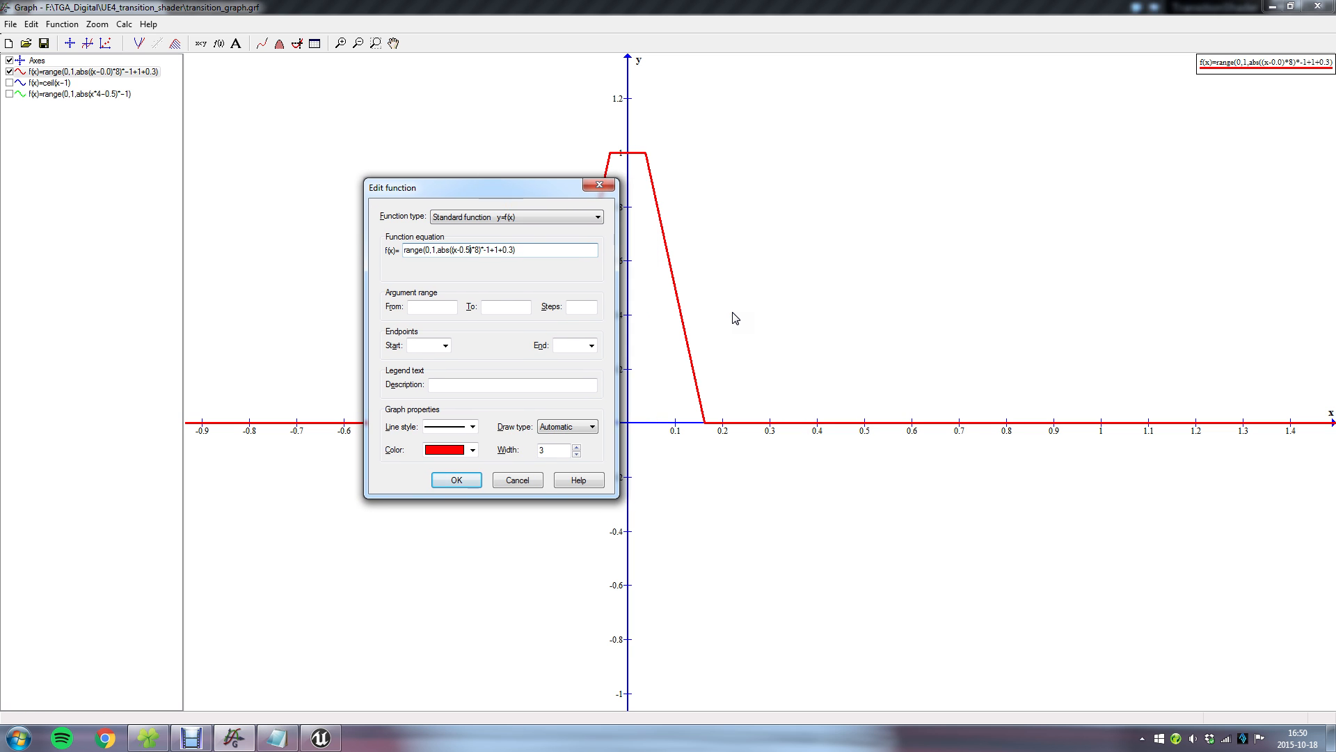
pyautogui.moveTo(519, 197); pyautogui.dragTo(462, 186)
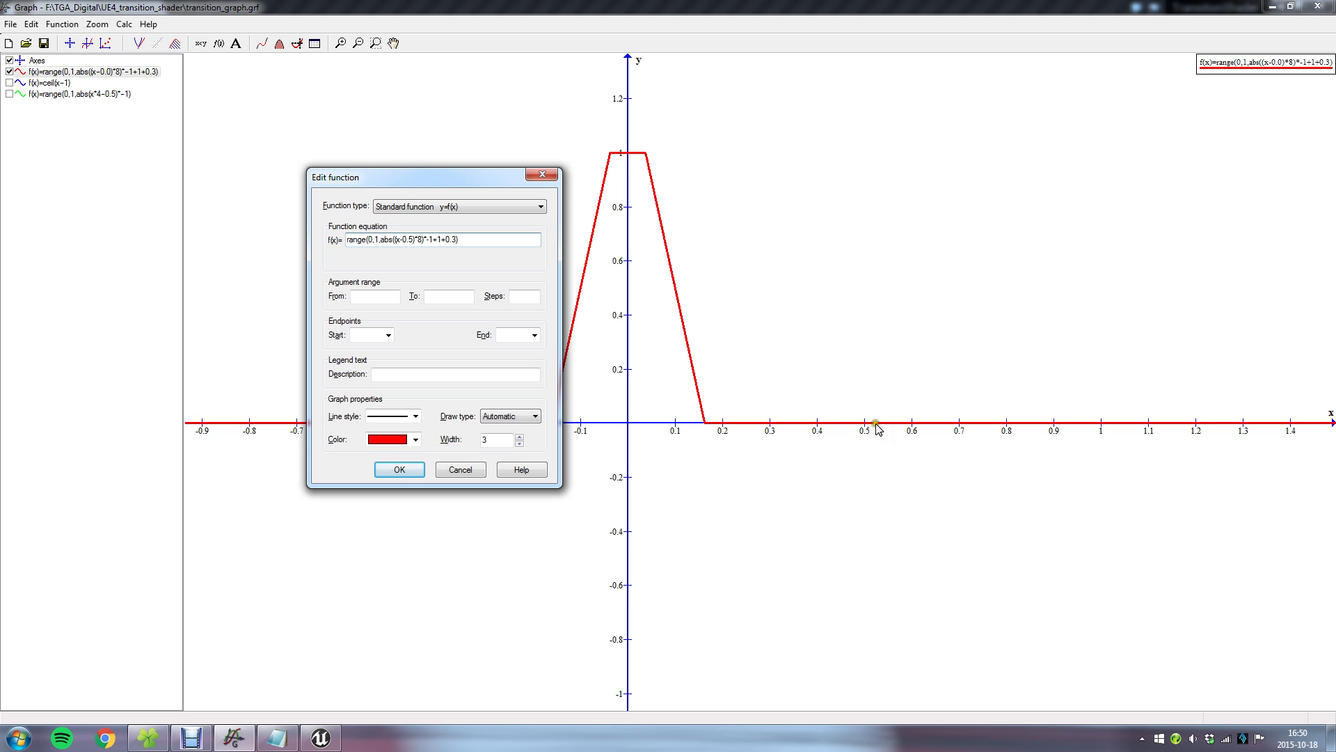
pyautogui.click(412, 470)
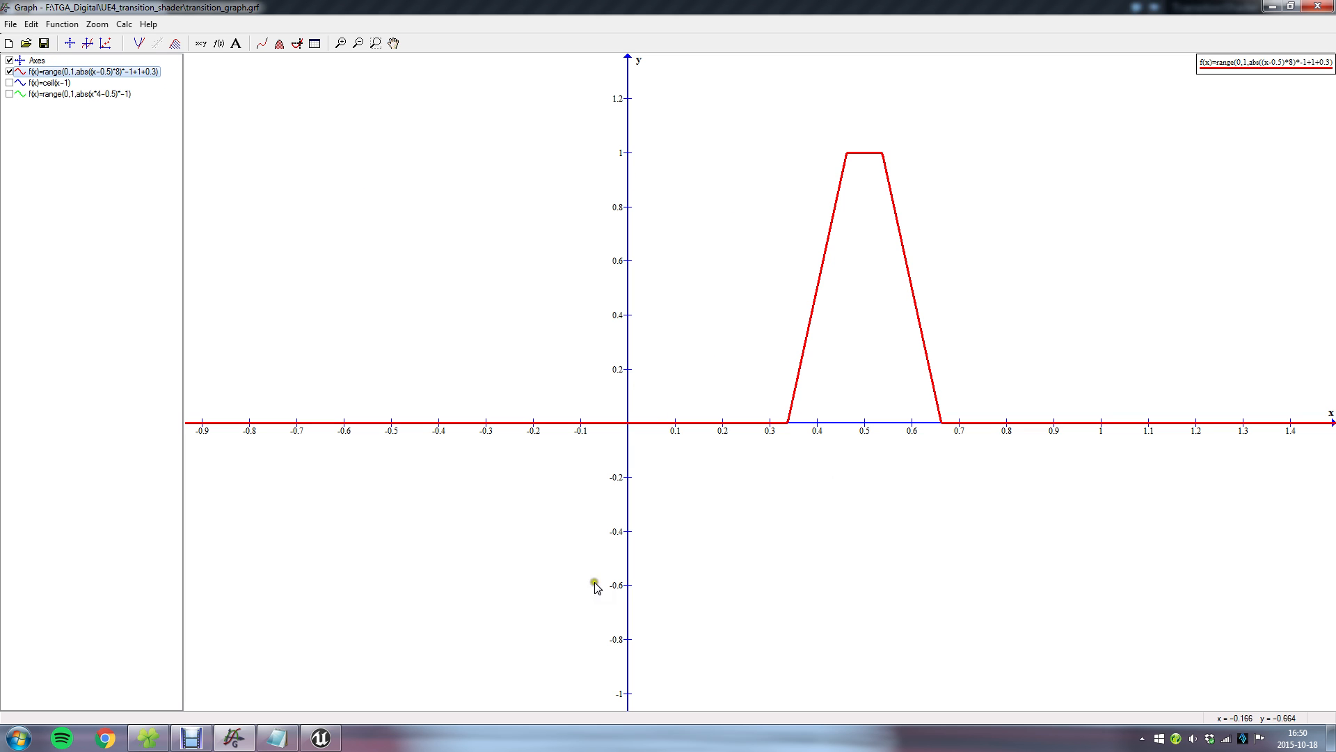
# Compare the shifted red curve with the burning cube in the Unreal Editor and examine the steepness term in Notepad.
pyautogui.click(339, 743)
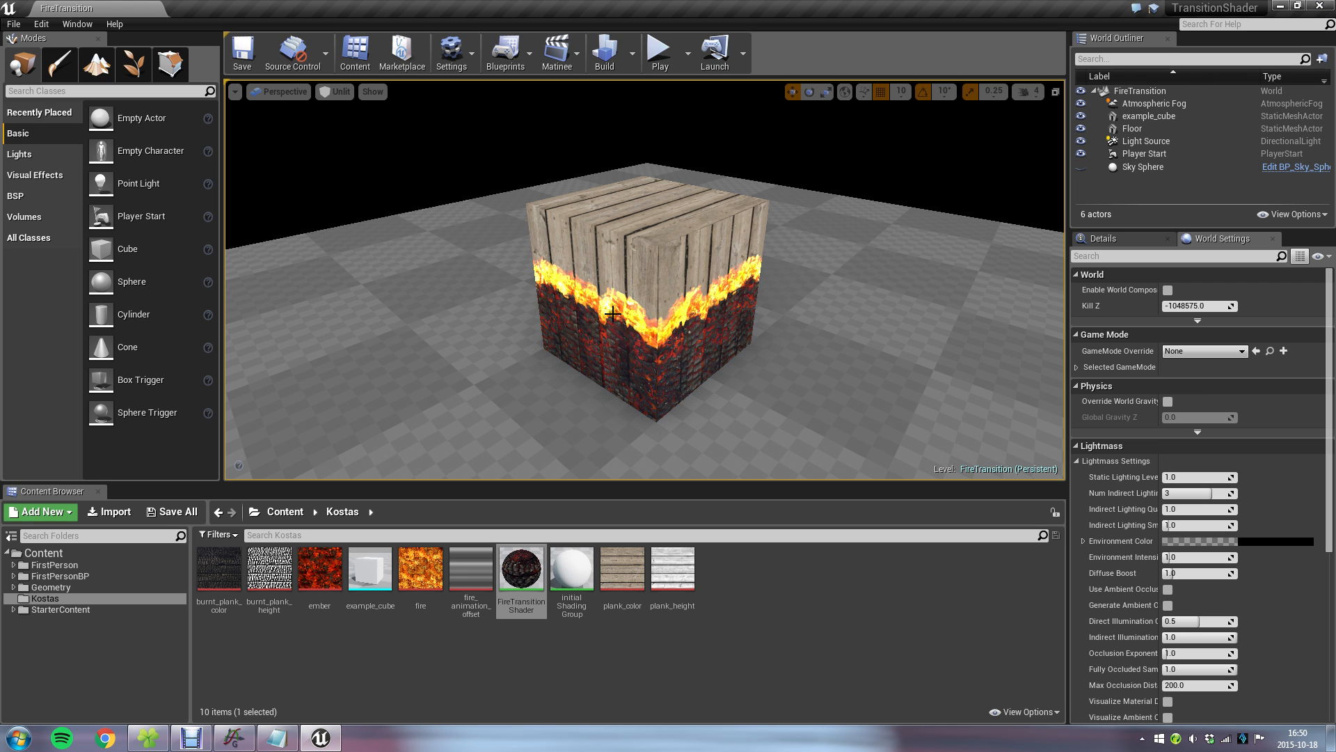
pyautogui.click(234, 738)
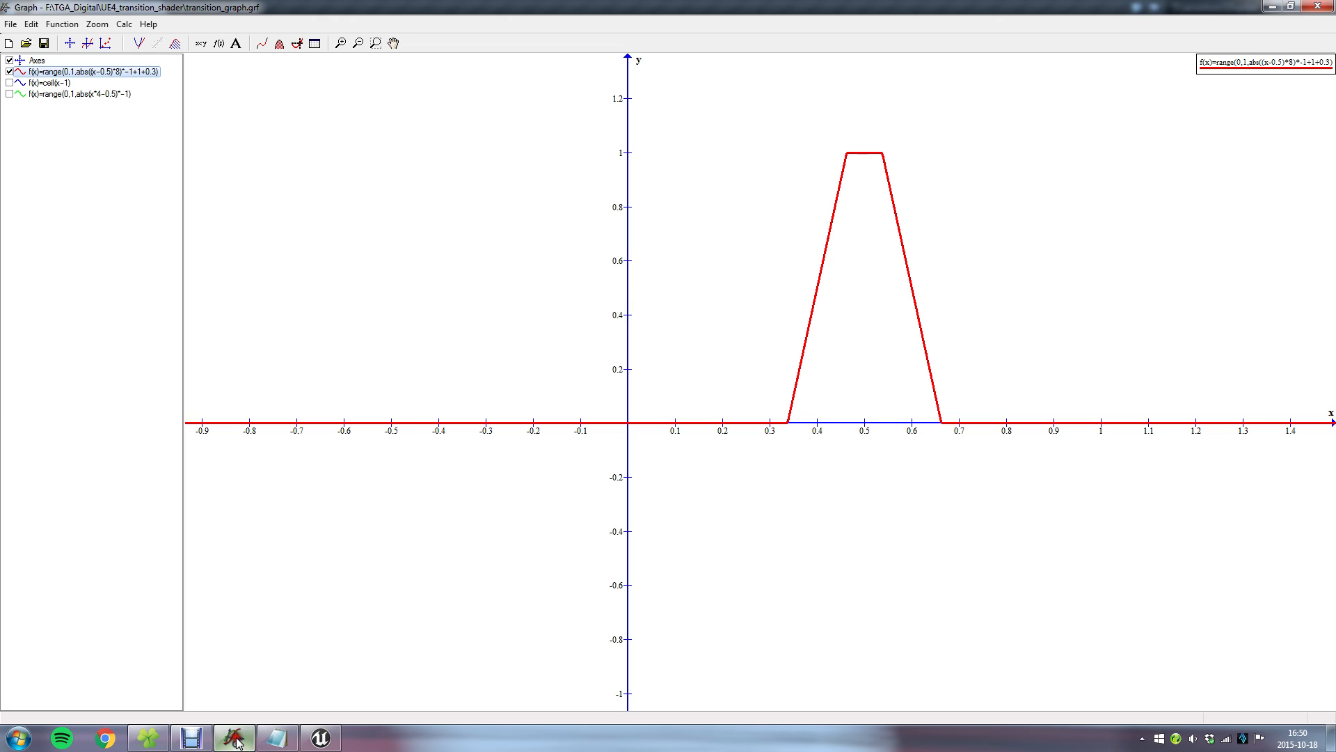
pyautogui.click(282, 741)
pyautogui.moveTo(582, 437); pyautogui.dragTo(720, 440)
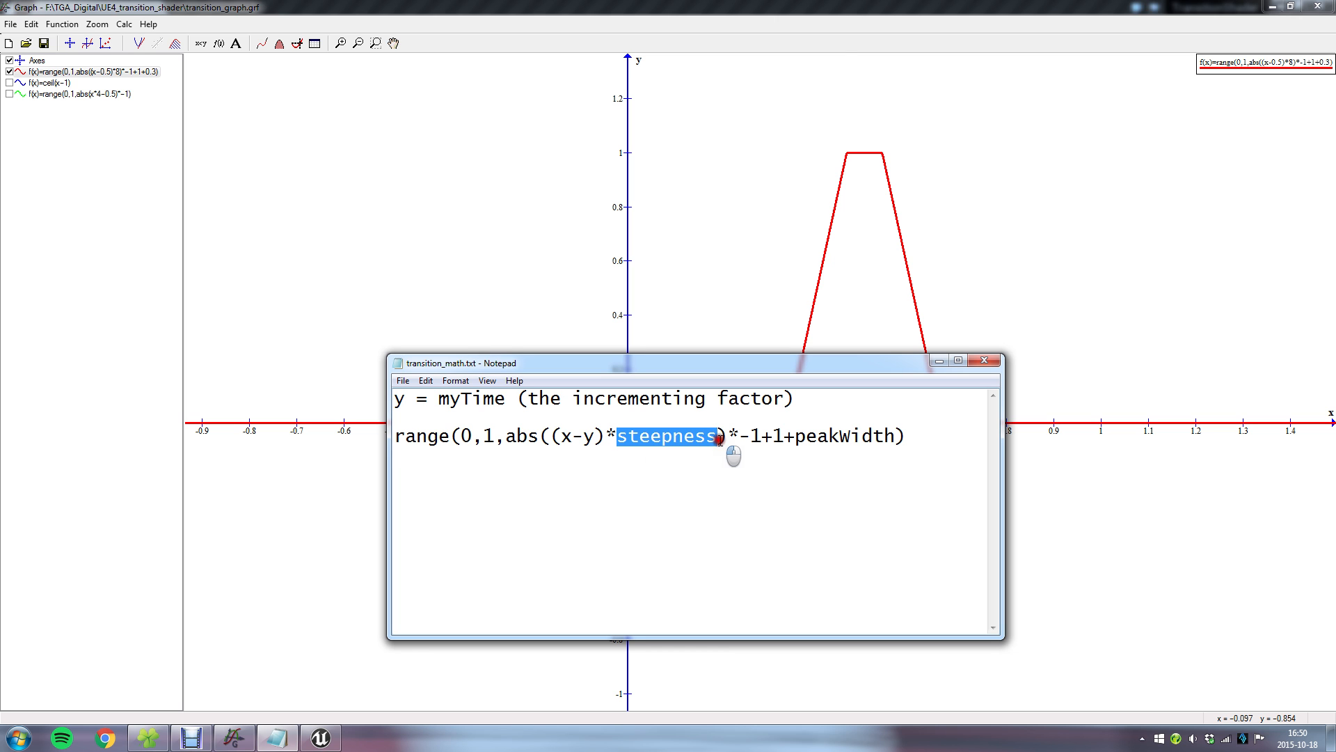
# Set the red function's steepness multiplier to 4, making the equation range(0,1,abs((x-0.5)*4)*-1+1+0.3).
pyautogui.doubleClick(104, 71)
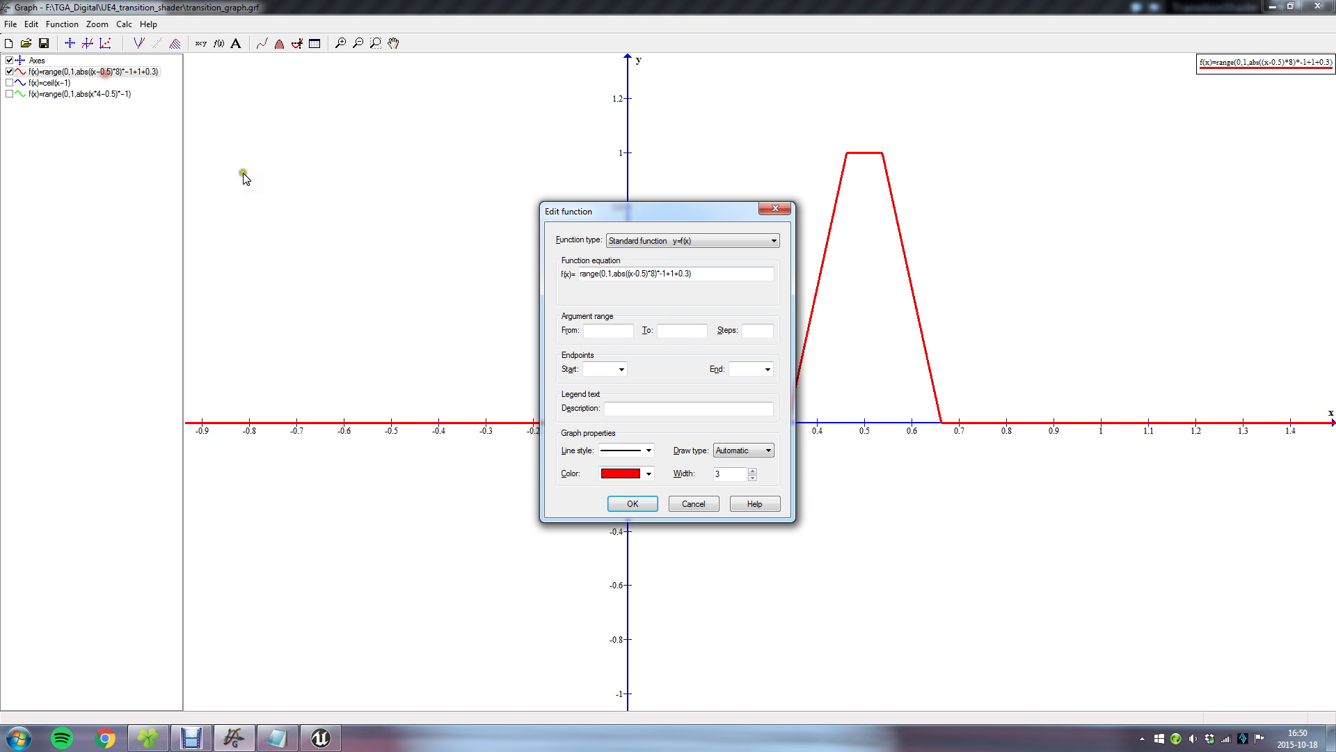
pyautogui.click(278, 740)
pyautogui.moveTo(607, 439); pyautogui.dragTo(717, 439)
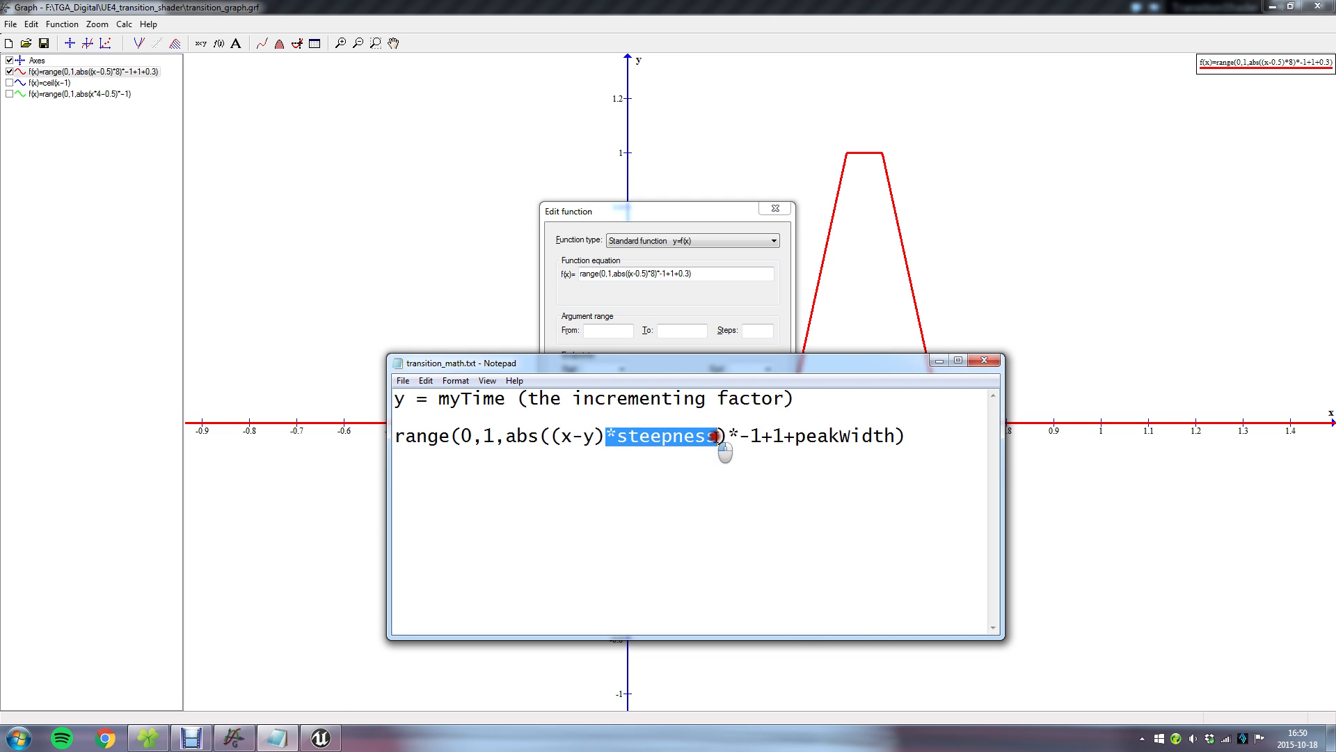
pyautogui.moveTo(651, 273); pyautogui.dragTo(660, 273)
pyautogui.moveTo(679, 209); pyautogui.dragTo(588, 179)
pyautogui.click(558, 240)
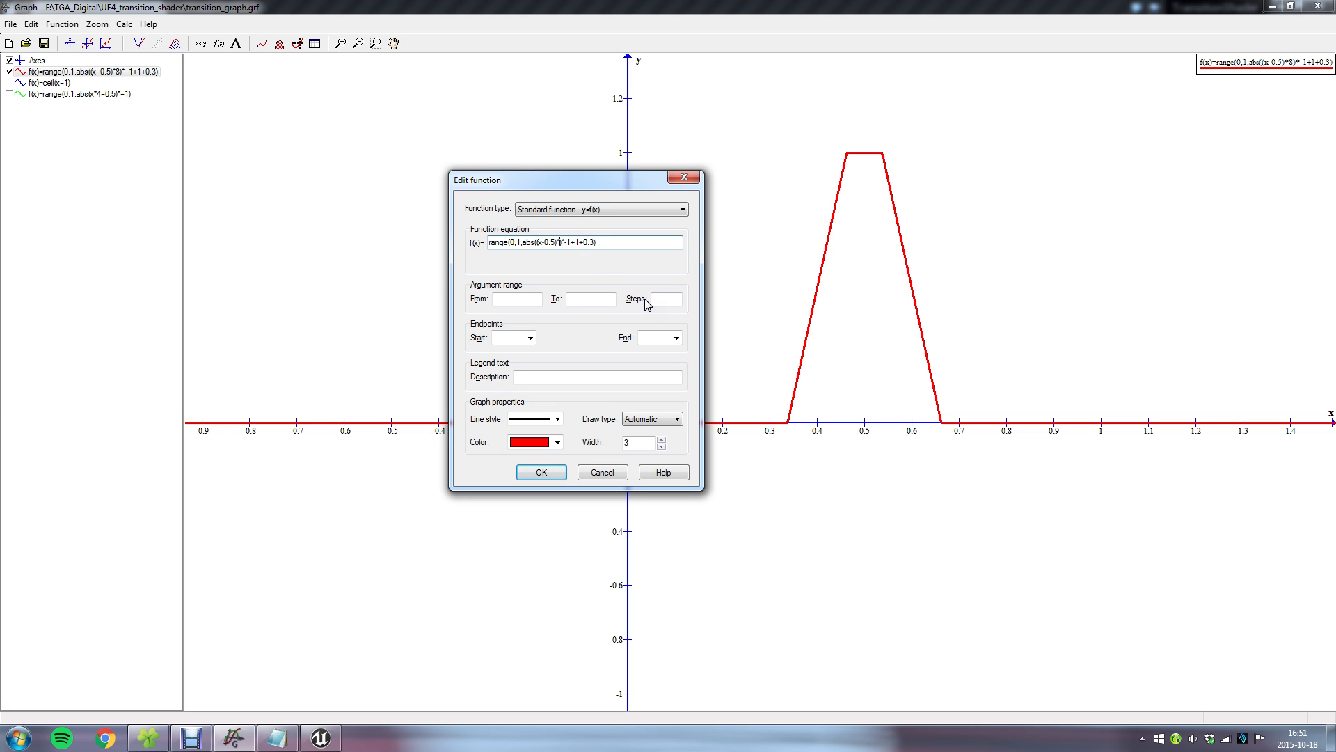
pyautogui.click(573, 243)
pyautogui.click(543, 477)
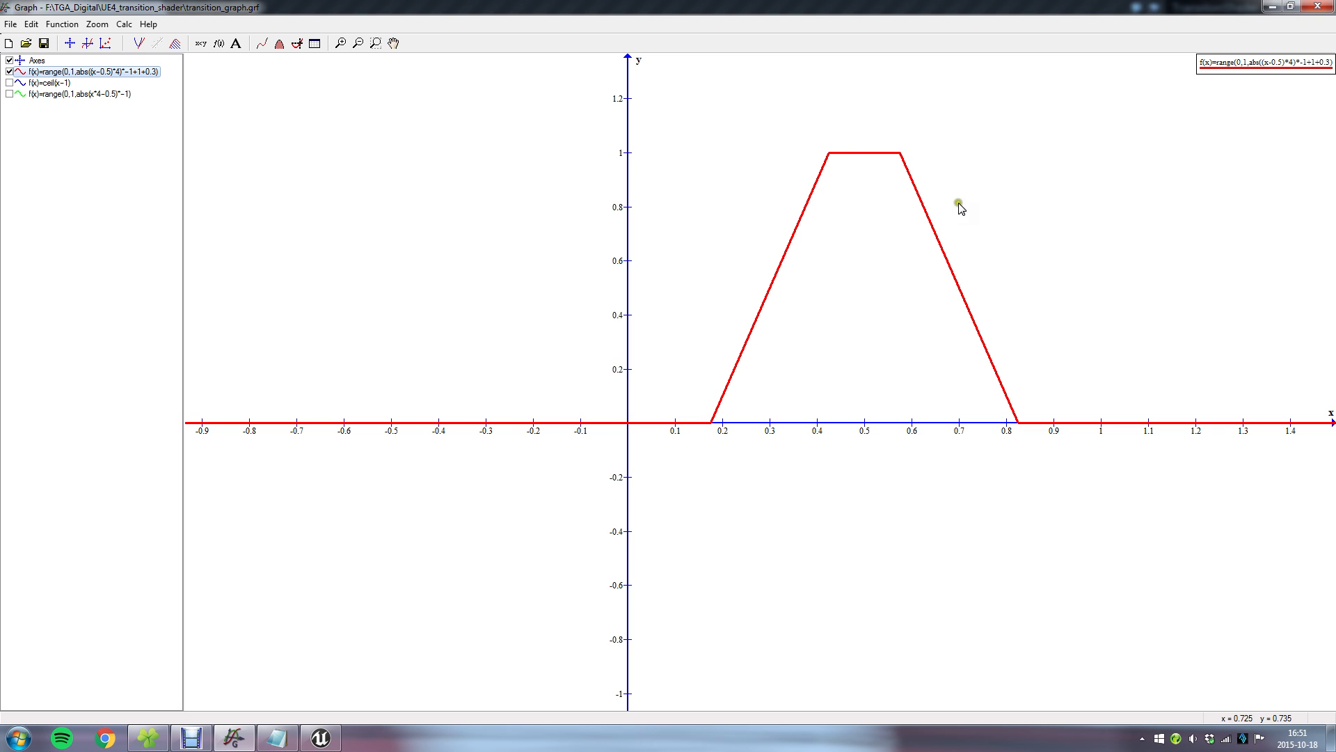
# Examine the peakWidth term of the range formula in transition_math.txt in Notepad.
pyautogui.click(277, 739)
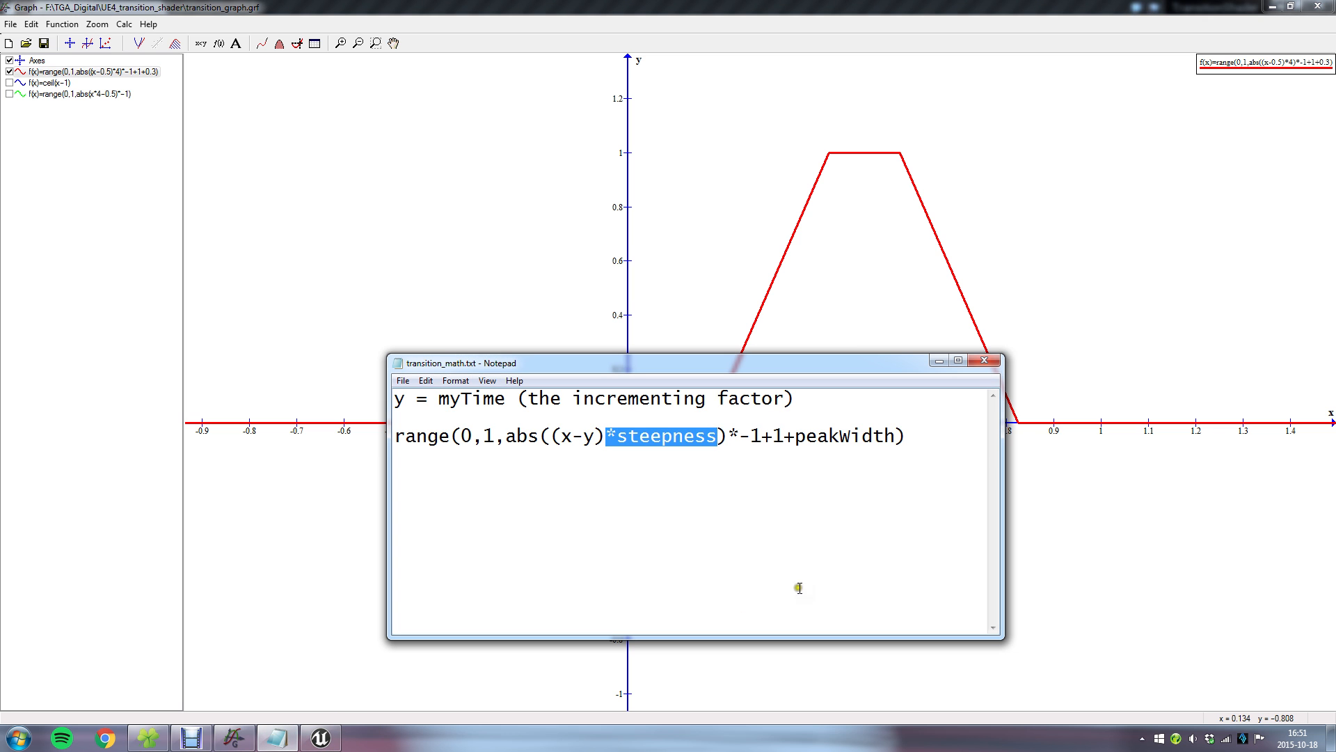
pyautogui.click(828, 539)
pyautogui.moveTo(805, 436); pyautogui.dragTo(899, 437)
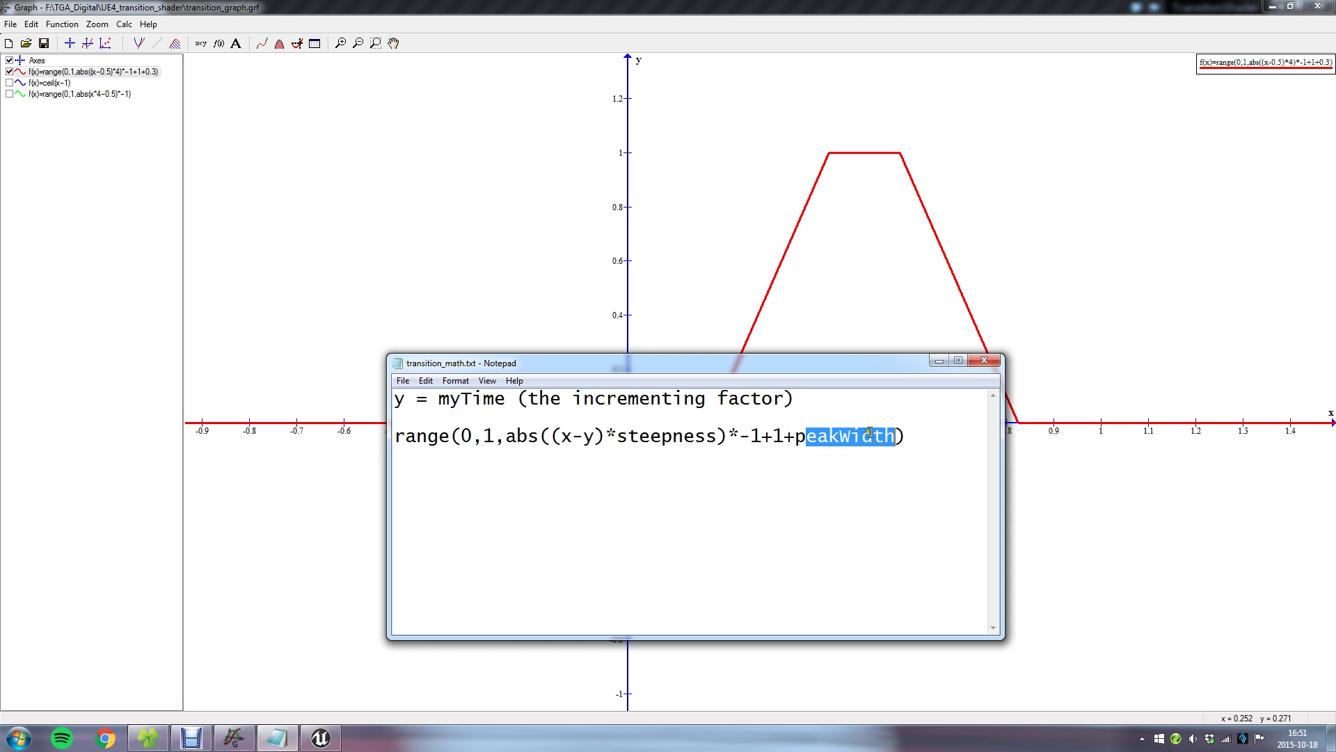
pyautogui.doubleClick(112, 72)
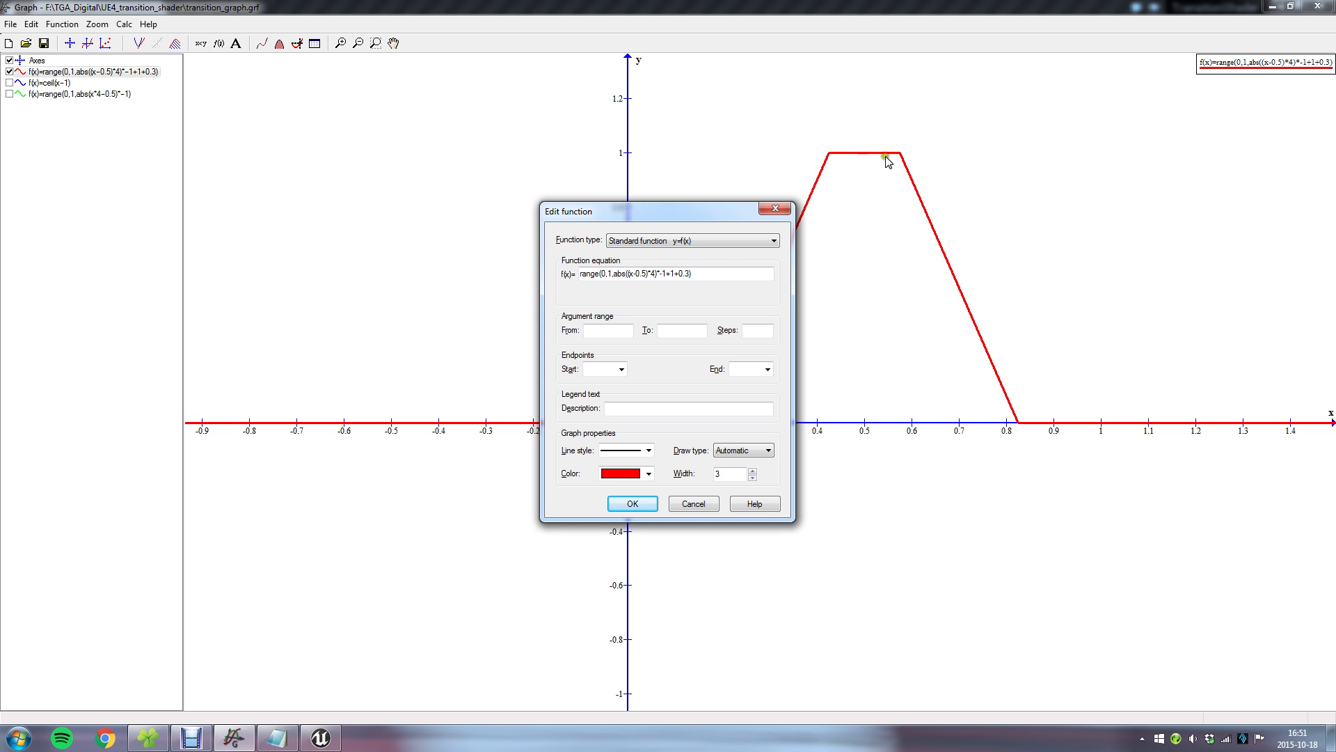
pyautogui.click(1042, 123)
pyautogui.moveTo(726, 209); pyautogui.dragTo(729, 210)
pyautogui.rightClick(936, 211)
pyautogui.click(777, 208)
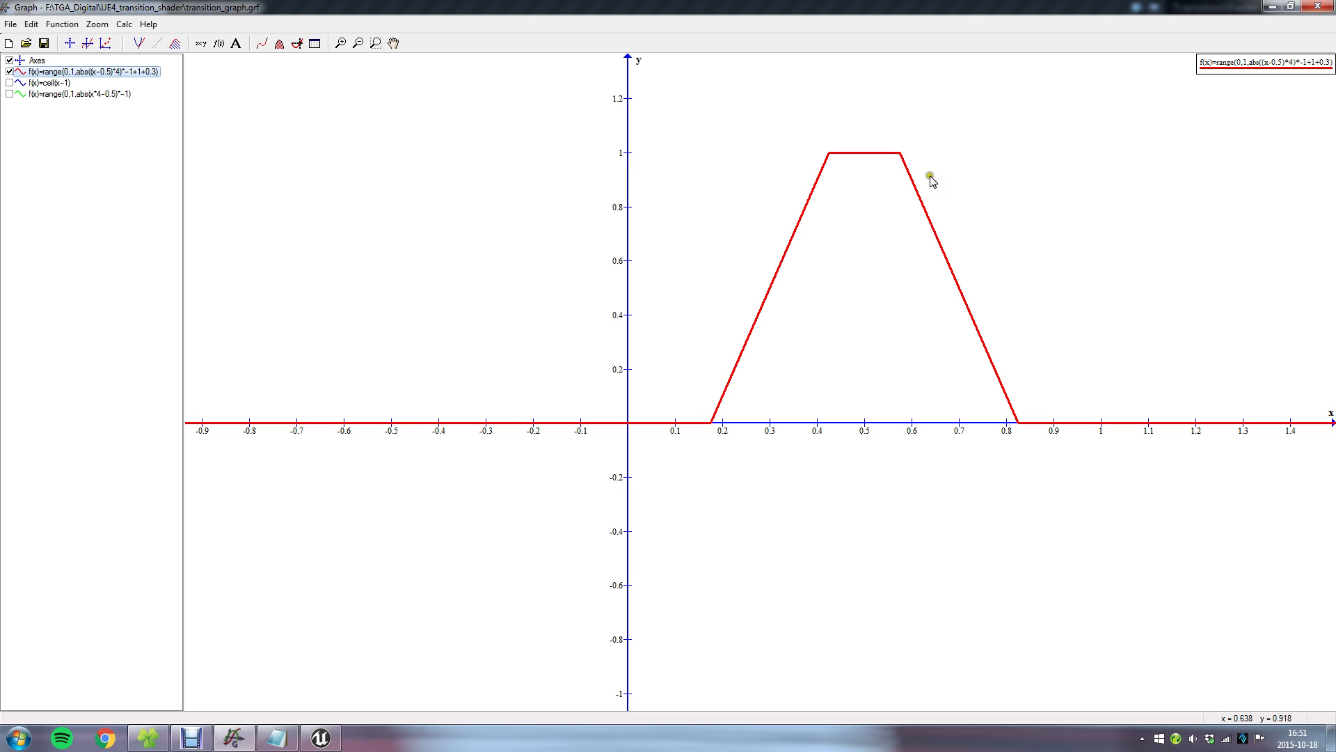
# Set the red function's peak width term to 0, making the equation range(0,1,abs((x-0.5)*4)*-1+1+0).
pyautogui.click(393, 44)
pyautogui.moveTo(1030, 180); pyautogui.dragTo(949, 275)
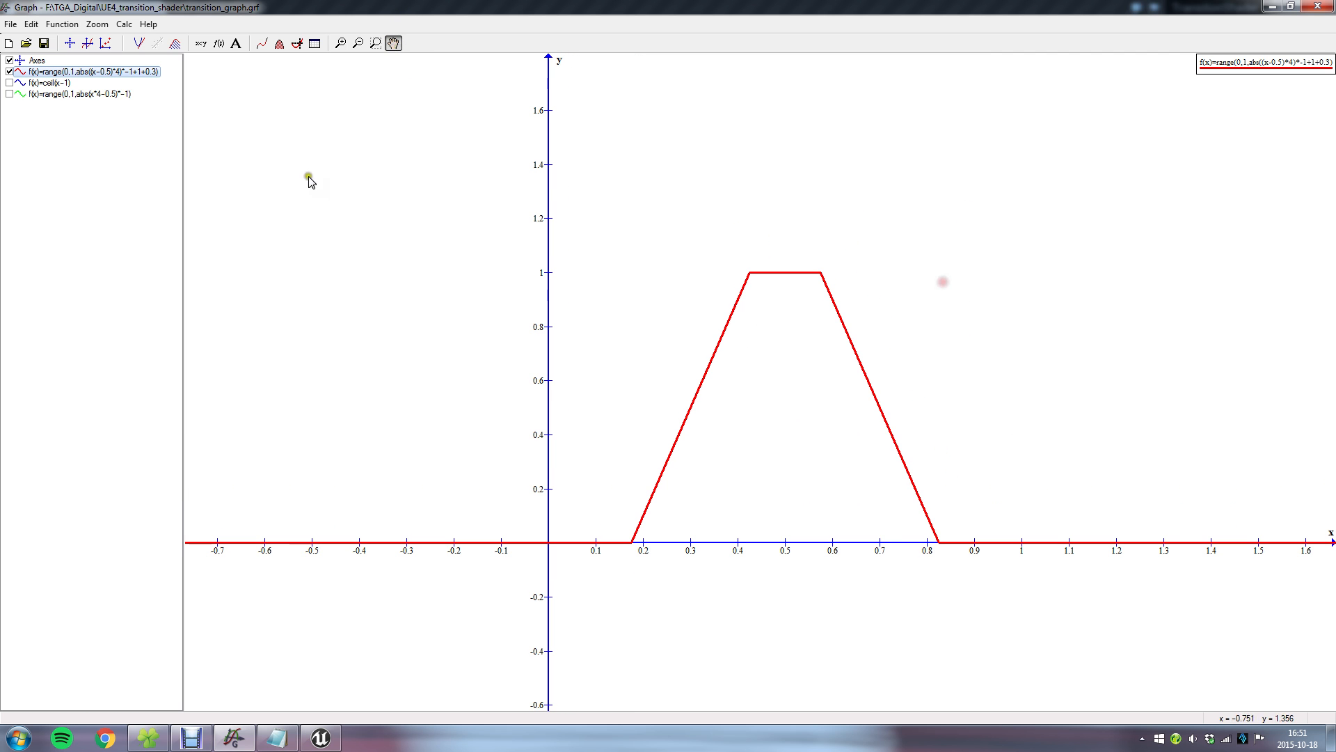
pyautogui.click(130, 64)
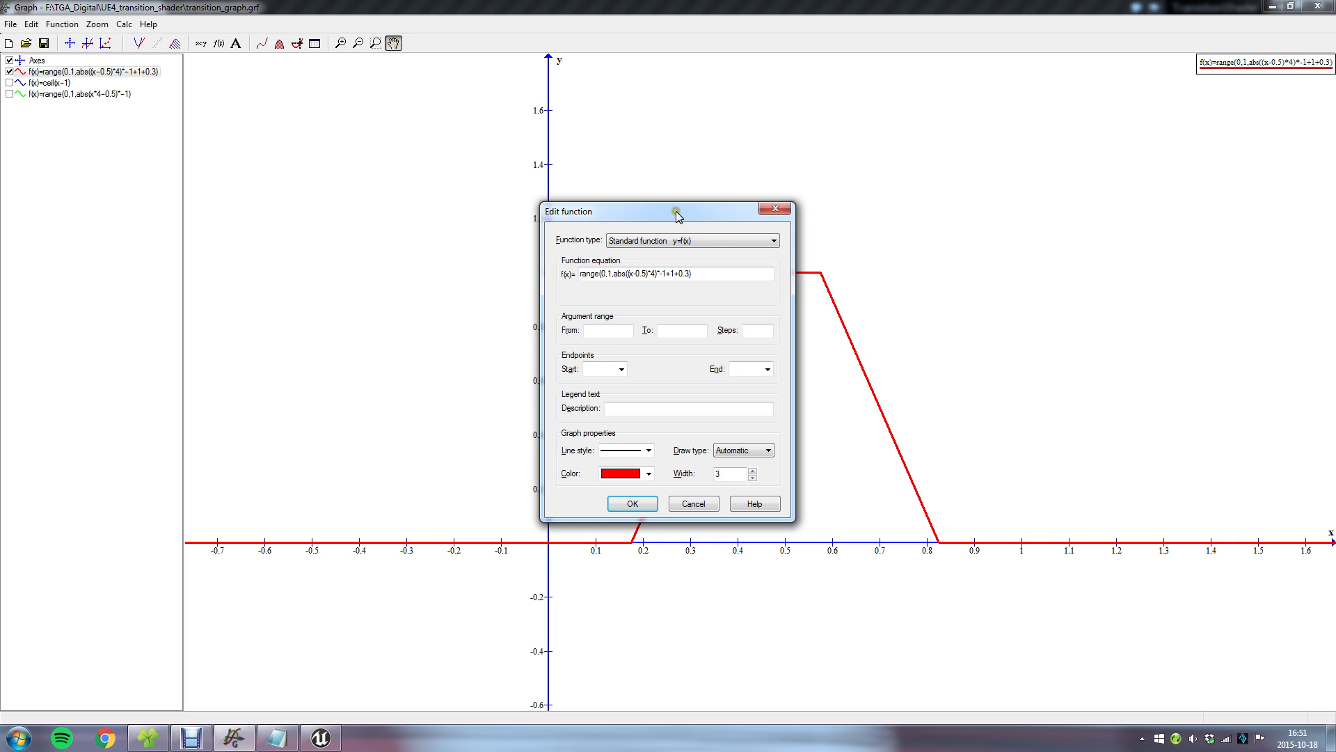
pyautogui.moveTo(676, 214); pyautogui.dragTo(375, 224)
pyautogui.moveTo(384, 287); pyautogui.dragTo(396, 287)
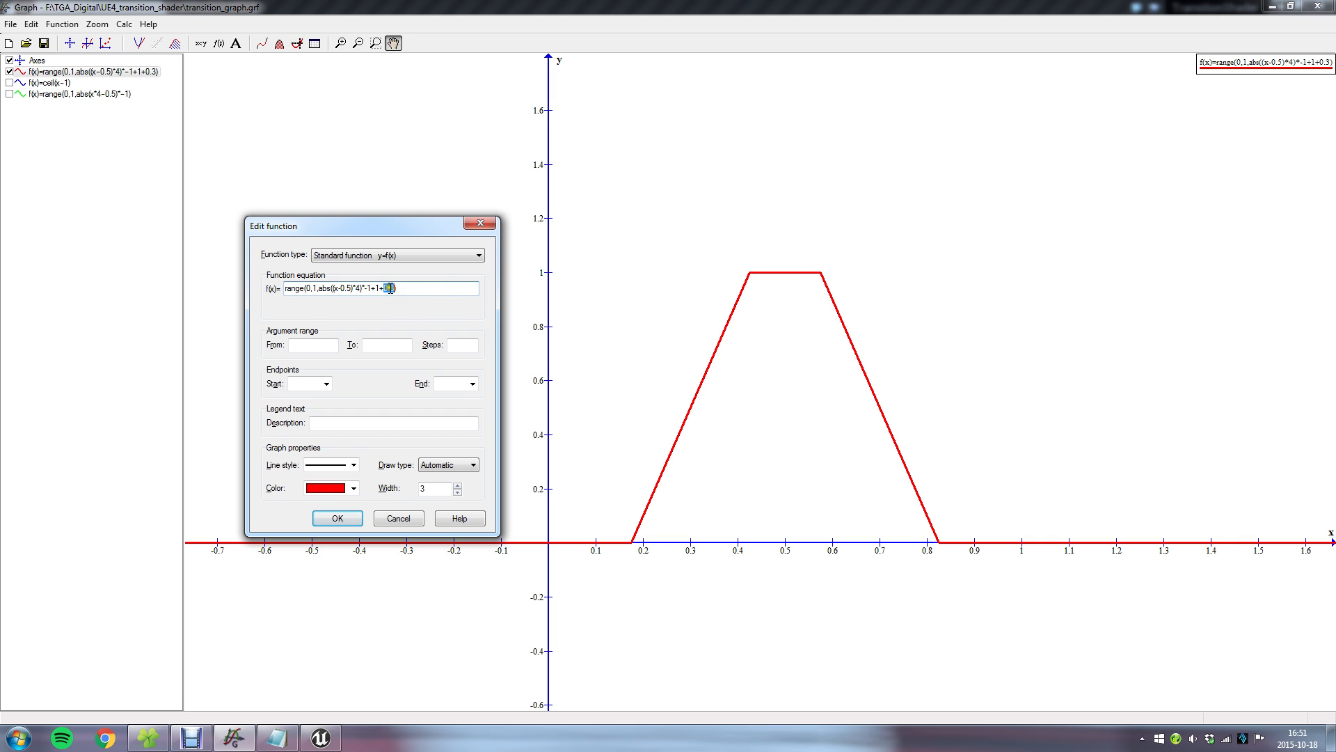
pyautogui.moveTo(390, 288); pyautogui.dragTo(395, 288)
pyautogui.press('BackSpace')
pyautogui.press('BackSpace')
pyautogui.click(337, 517)
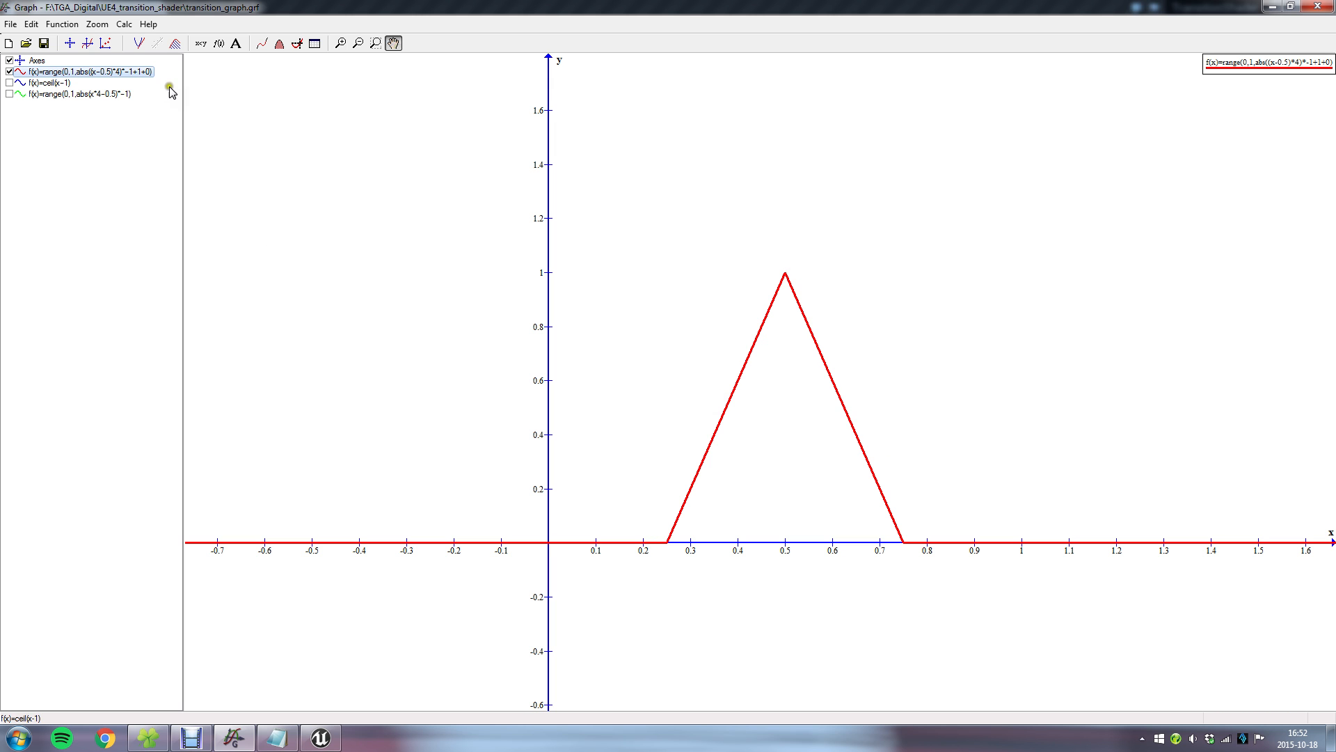
# Change the red function's steepness to 10 and peak width to 0.5, making the equation range(0,1,abs((x-0.5)*10)*-1+1+0.5).
pyautogui.doubleClick(146, 72)
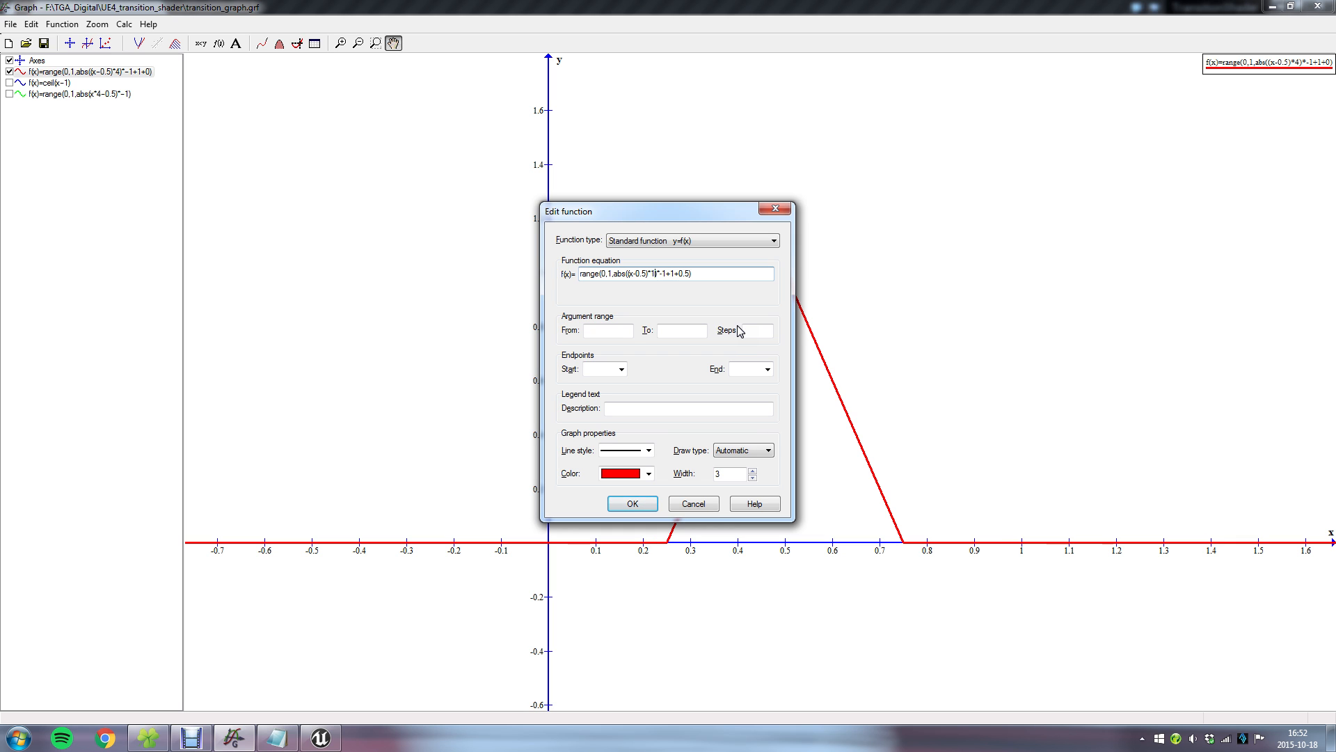
pyautogui.click(611, 504)
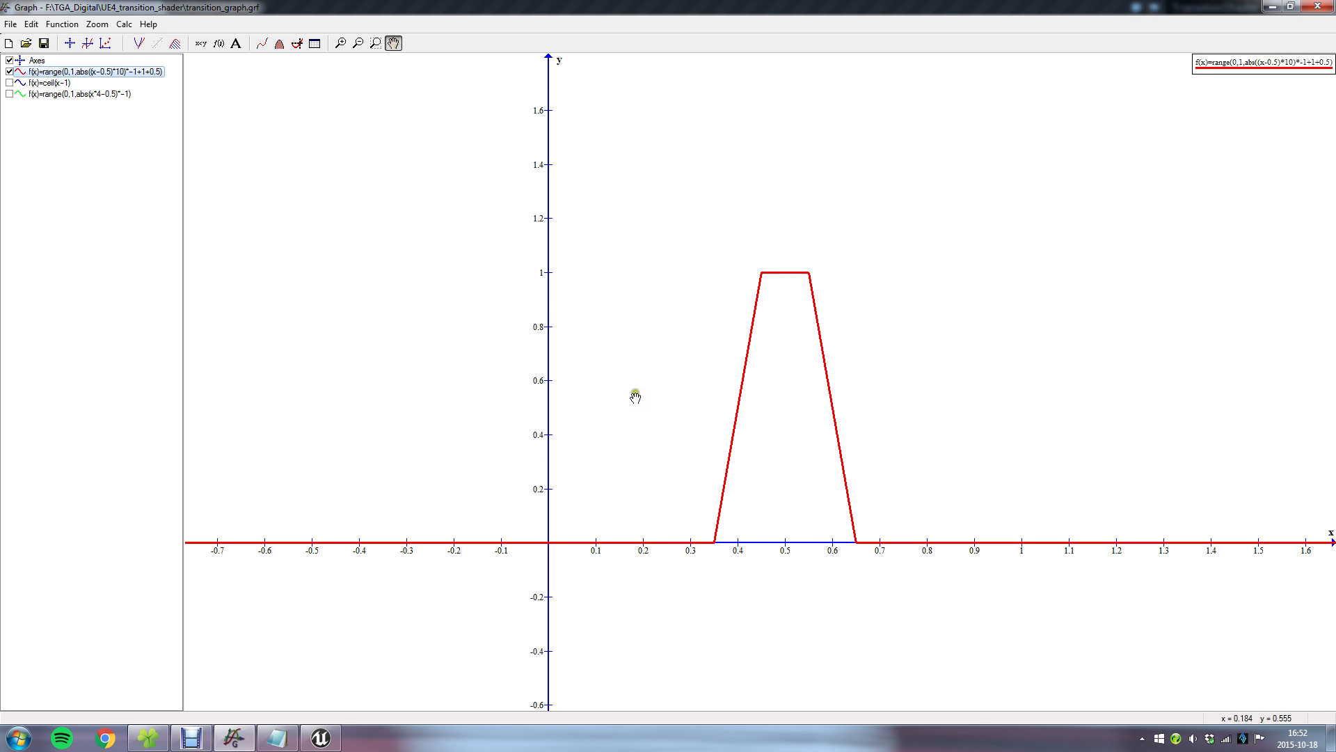
pyautogui.scroll(-1, 636, 398)
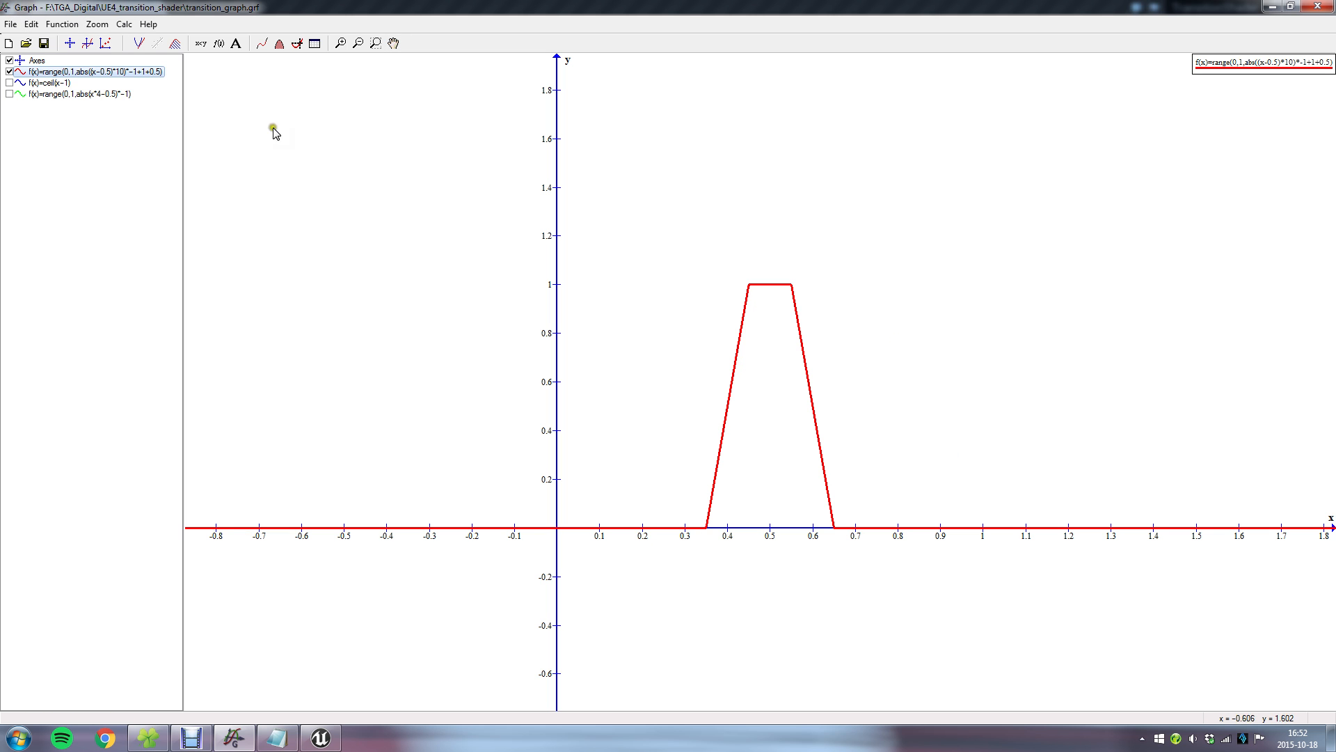
pyautogui.scroll(4, 671, 463)
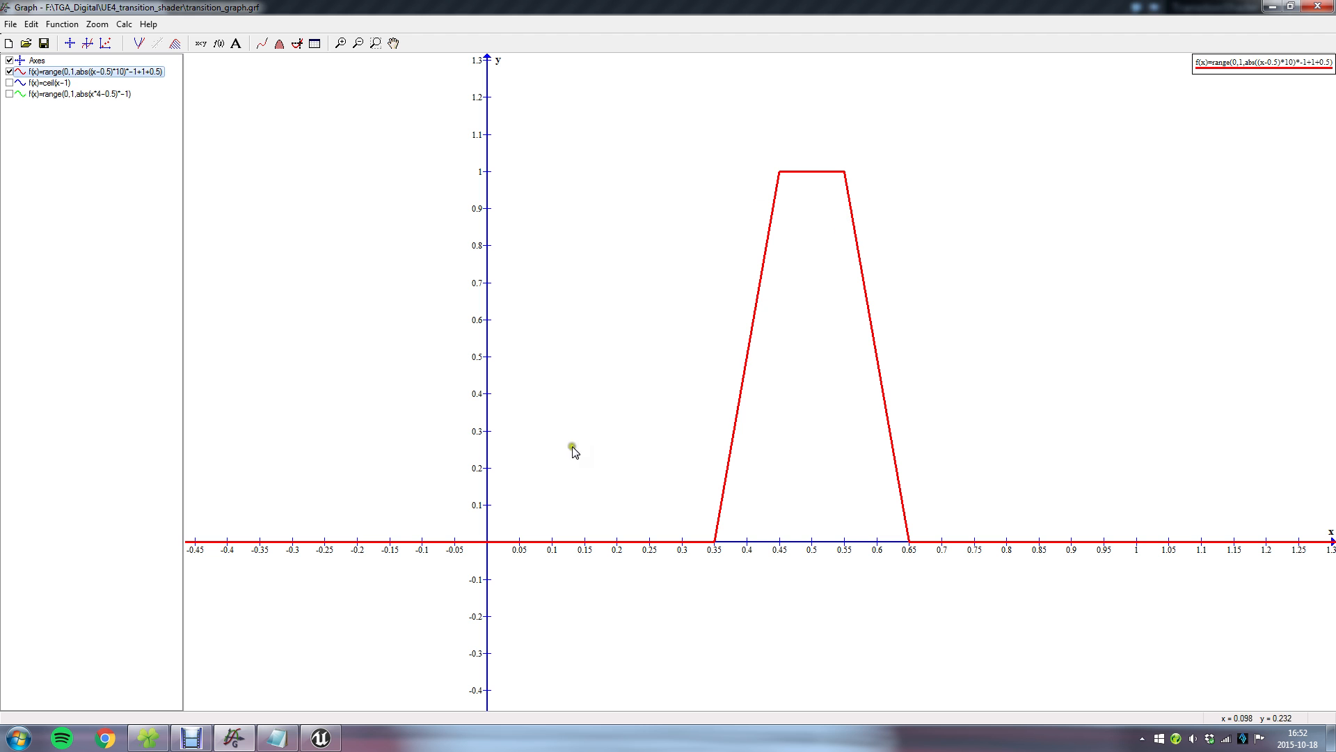
# Minimize Graph and examine the x-y part of the formula in Notepad, in front of the cube in the Unreal Editor.
pyautogui.click(1273, 7)
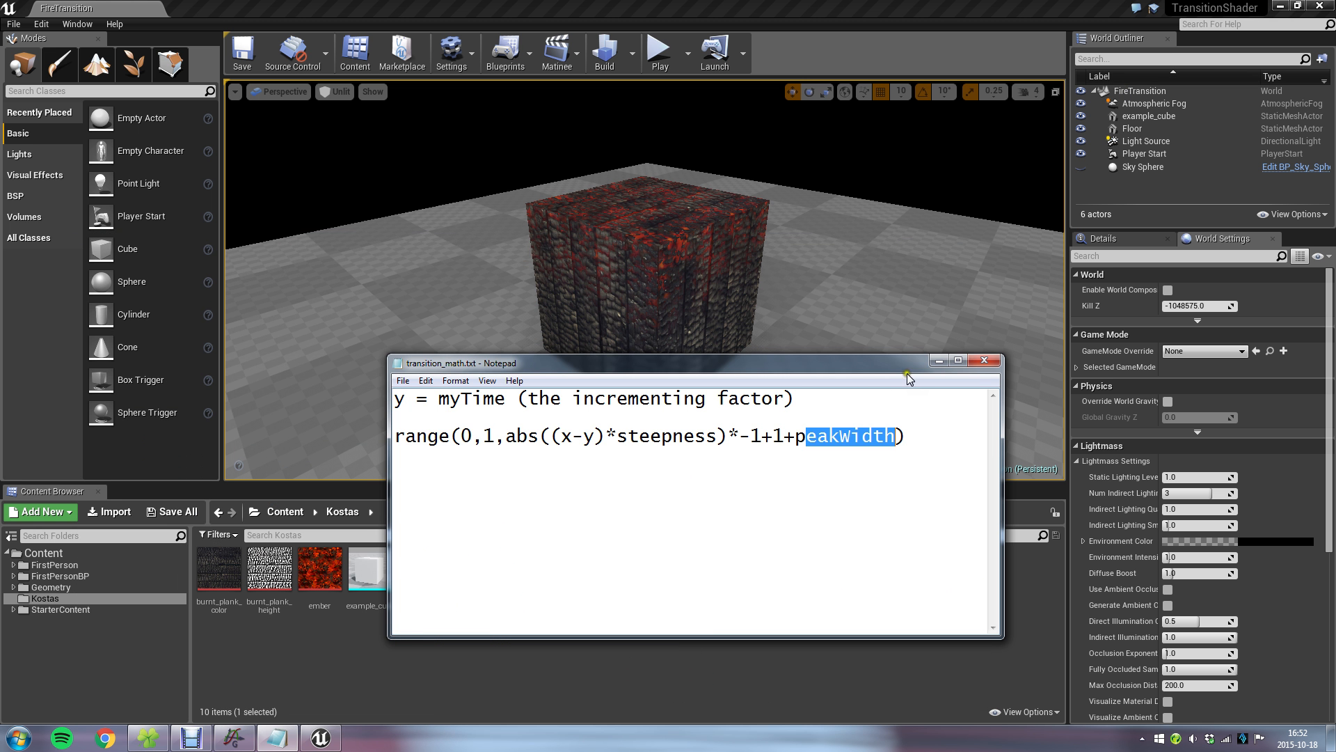
pyautogui.click(909, 451)
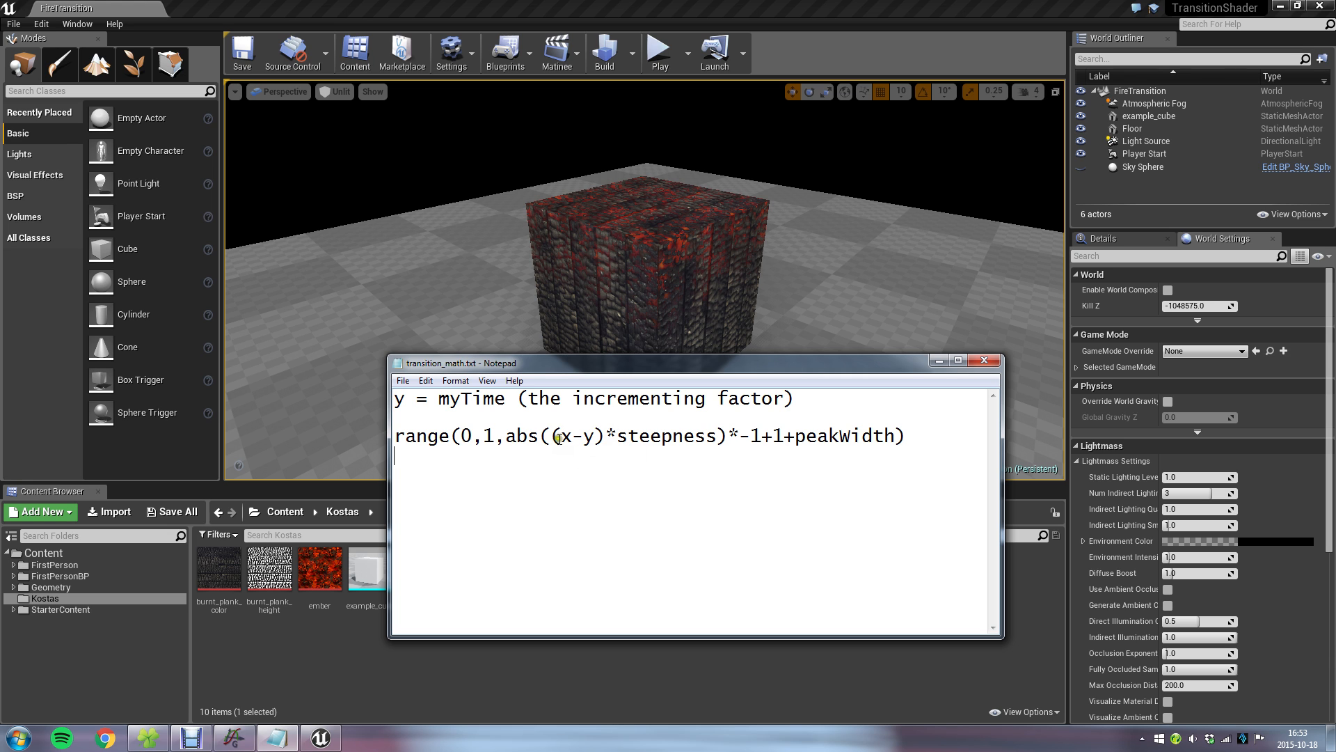
pyautogui.moveTo(554, 437); pyautogui.dragTo(593, 437)
pyautogui.click(587, 468)
pyautogui.click(598, 480)
pyautogui.moveTo(562, 438)
pyautogui.mouseDown()
pyautogui.moveTo(592, 437)
pyautogui.moveTo(572, 440)
pyautogui.mouseUp()
pyautogui.click(624, 513)
# Check the red curve in Graph, move the Notepad window clear of the cube, and compare the x and y terms with the burning cube.
pyautogui.click(233, 738)
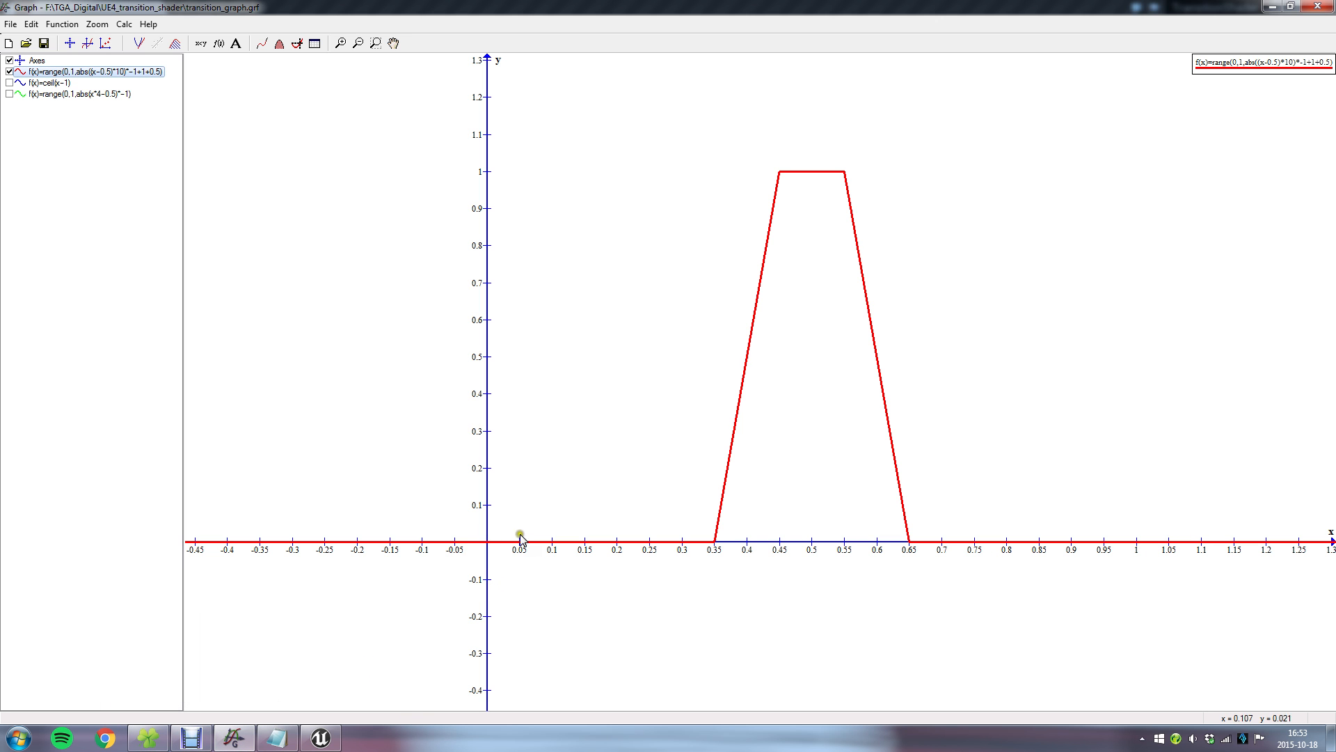
pyautogui.click(1272, 6)
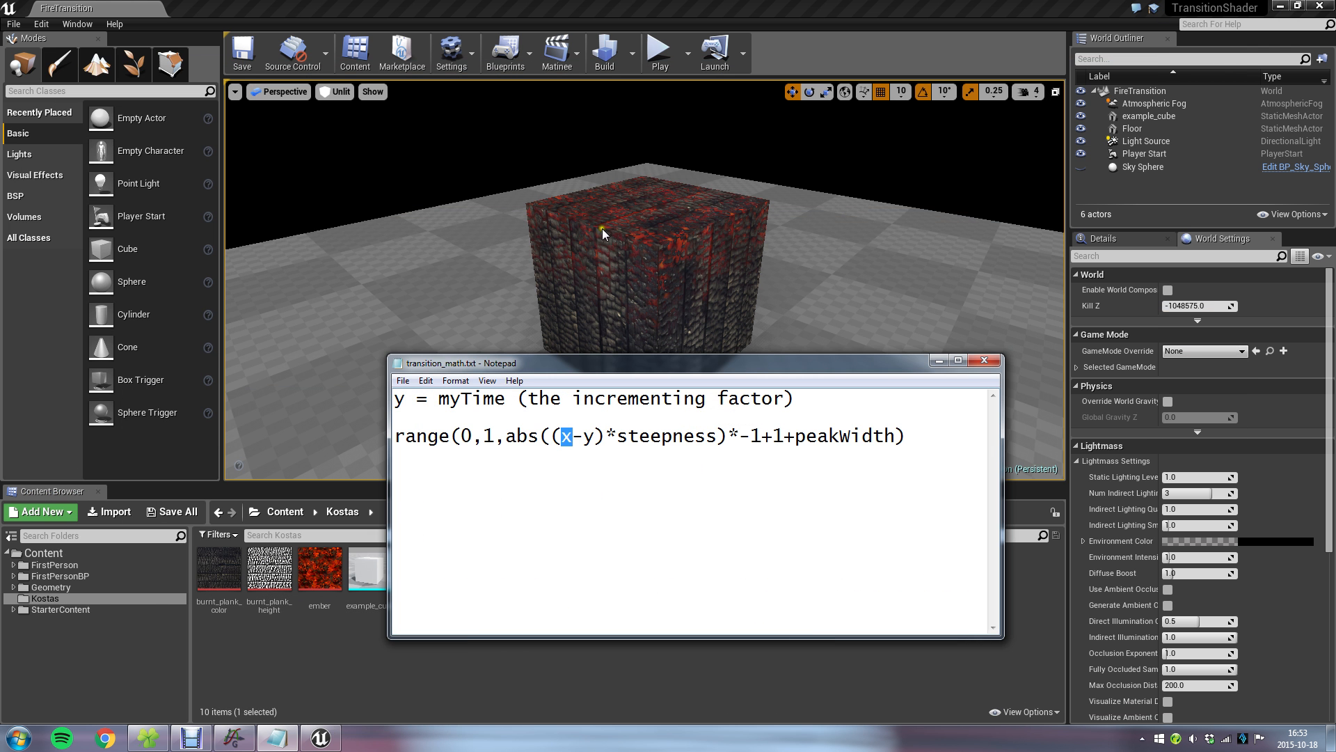
pyautogui.moveTo(616, 369); pyautogui.dragTo(957, 392)
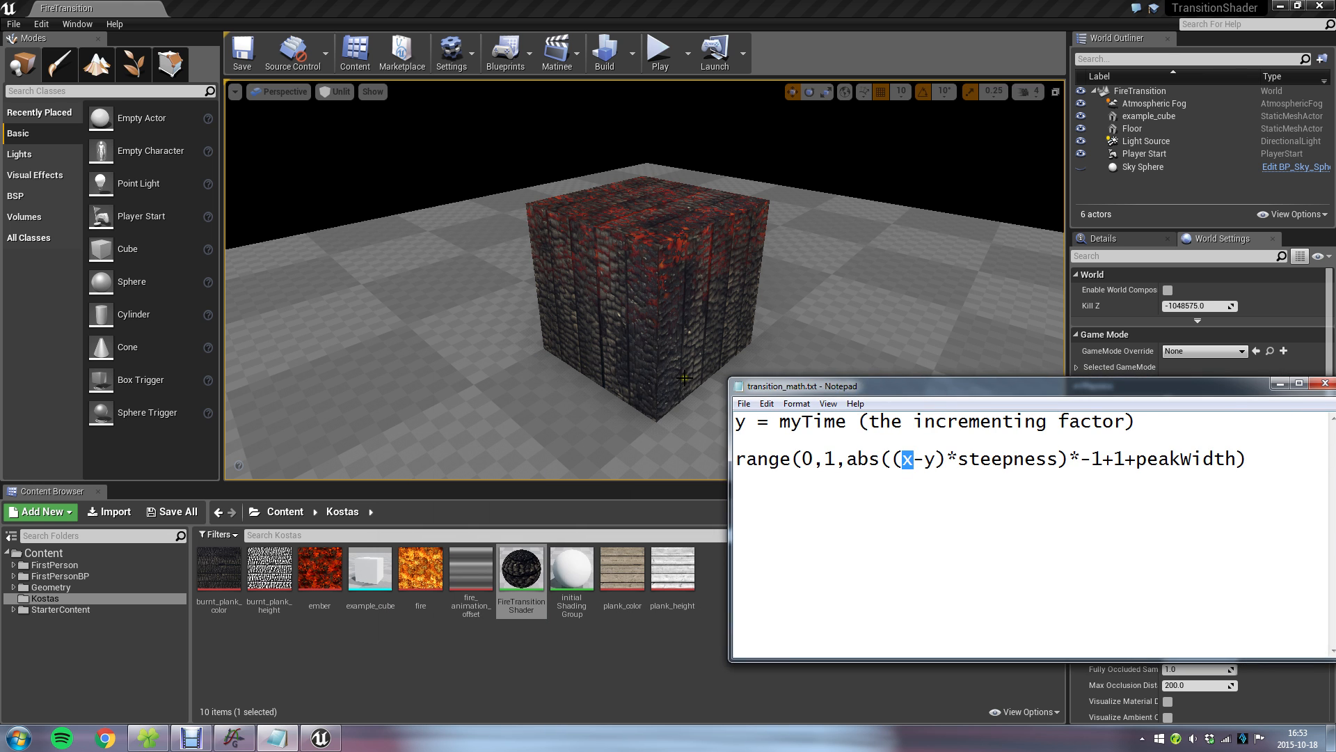
pyautogui.click(594, 344)
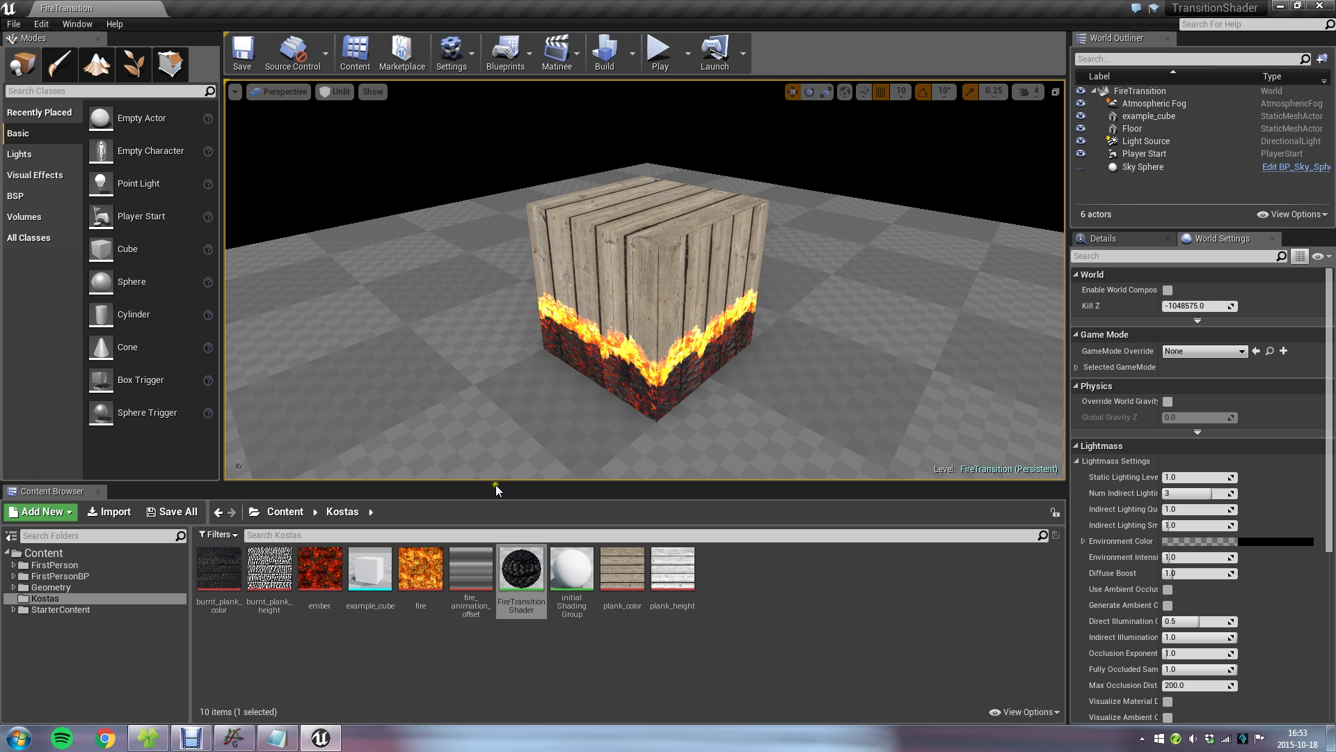
pyautogui.click(276, 738)
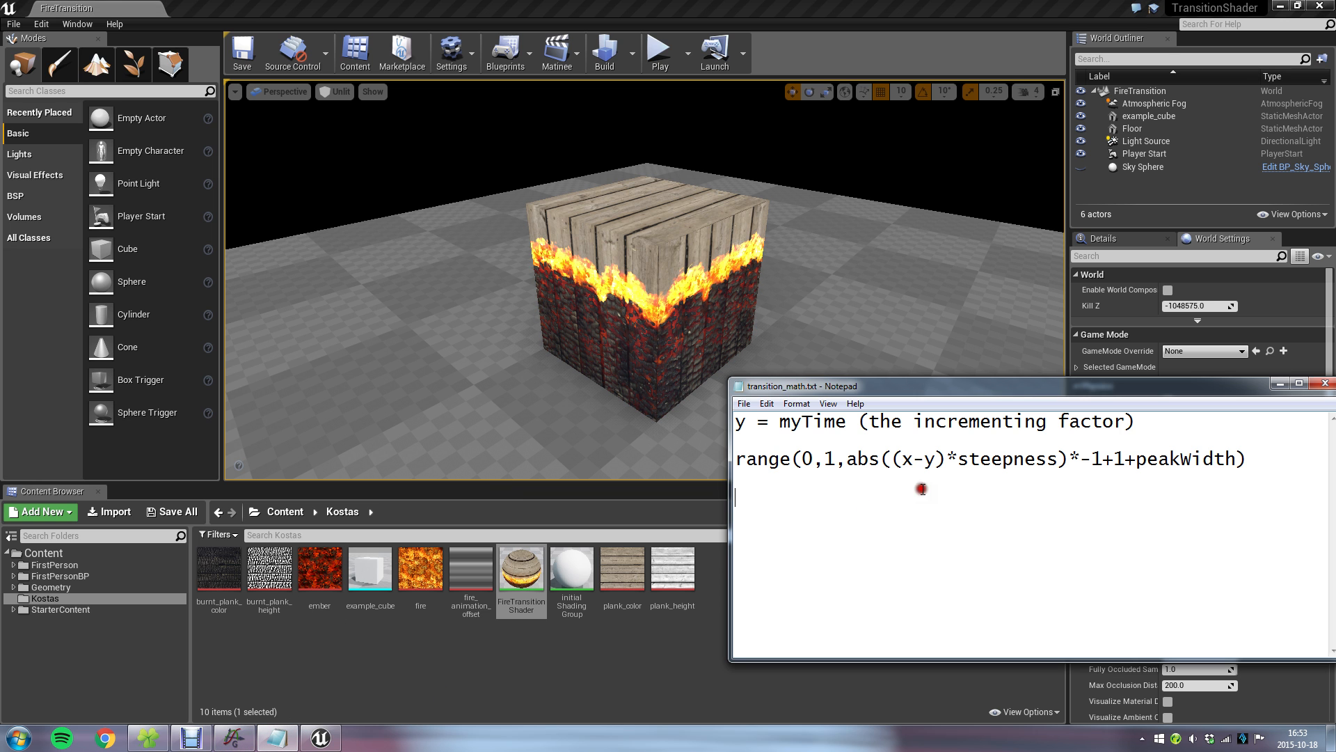
pyautogui.moveTo(903, 461); pyautogui.dragTo(912, 459)
pyautogui.moveTo(943, 463); pyautogui.dragTo(930, 461)
pyautogui.click(678, 7)
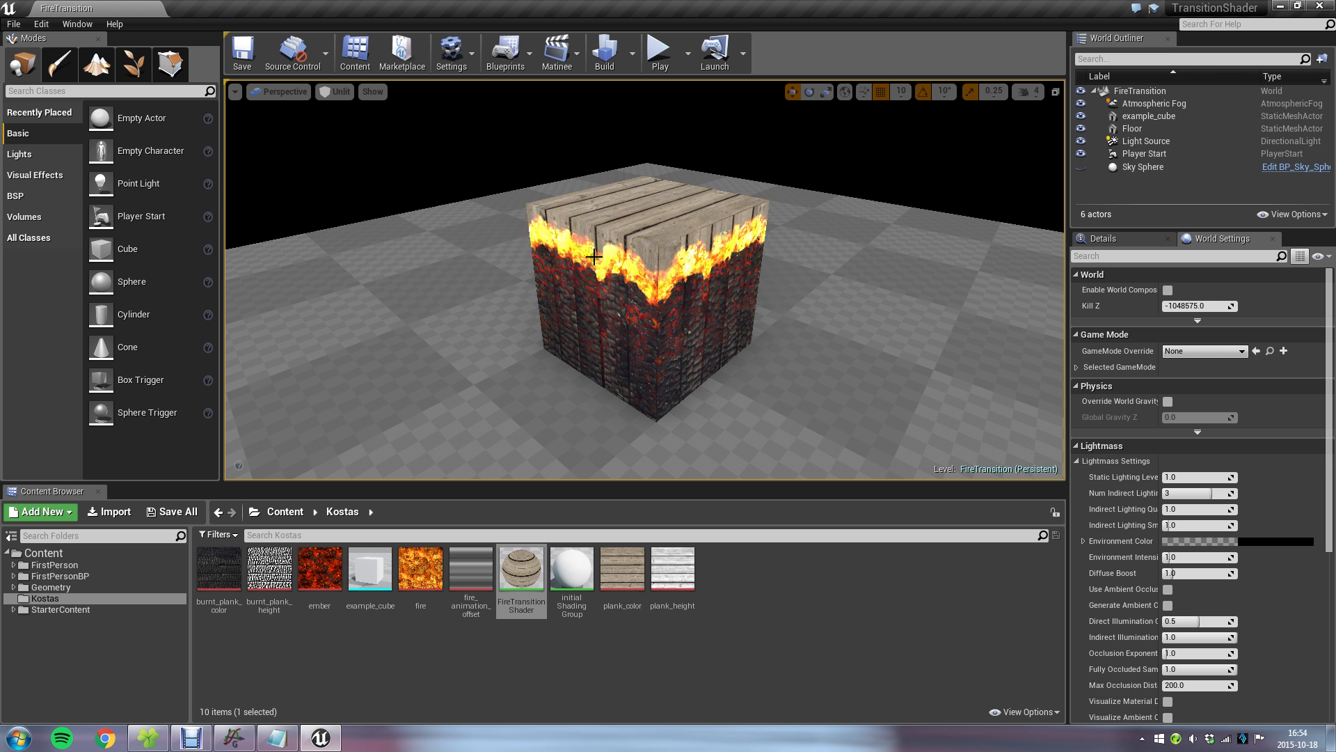
# Examine the fire transition on the cube from different angles in the Unreal Editor viewport.
pyautogui.moveTo(616, 355); pyautogui.dragTo(620, 348)
pyautogui.moveTo(620, 347); pyautogui.dragTo(591, 346, button='right')
pyautogui.rightClick(689, 320)
pyautogui.moveTo(707, 231); pyautogui.dragTo(863, 140, button='right')
pyautogui.click(804, 182)
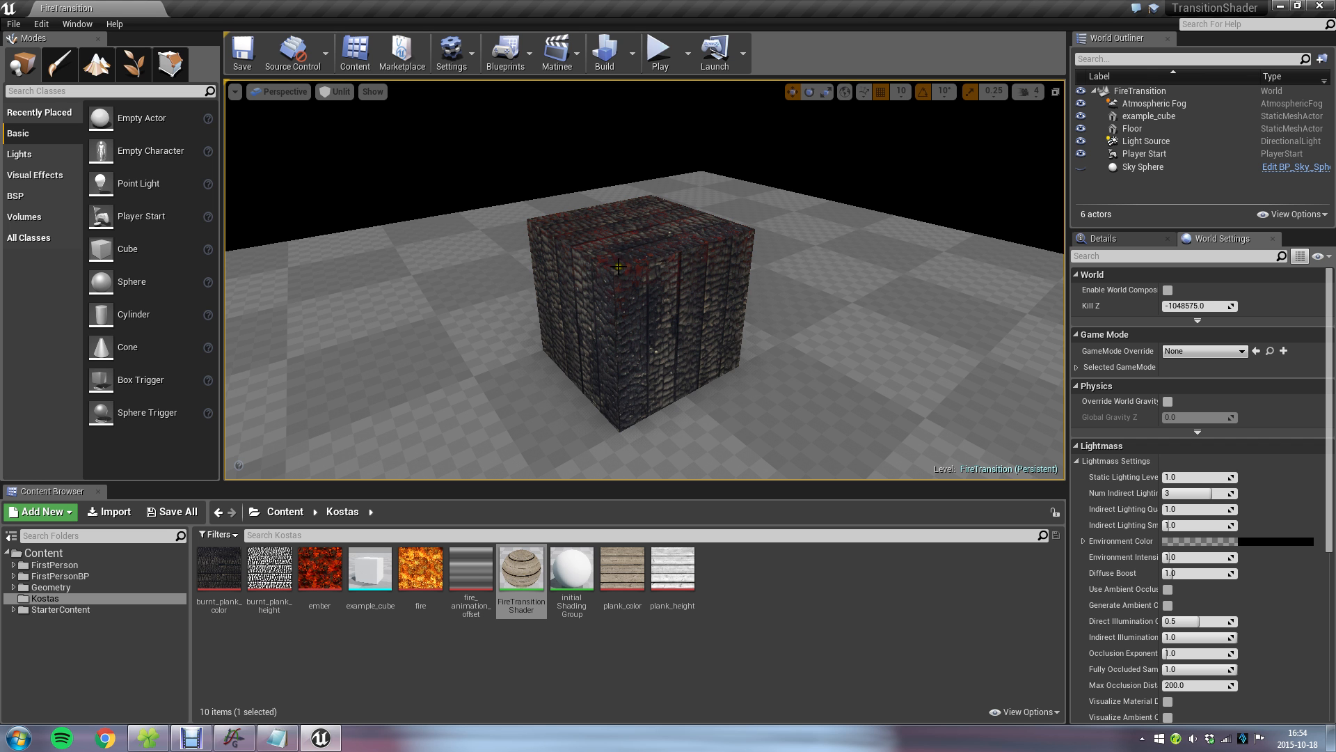
pyautogui.keyDown('alt'); pyautogui.moveTo(592, 320); pyautogui.dragTo(677, 331); pyautogui.keyUp('alt')
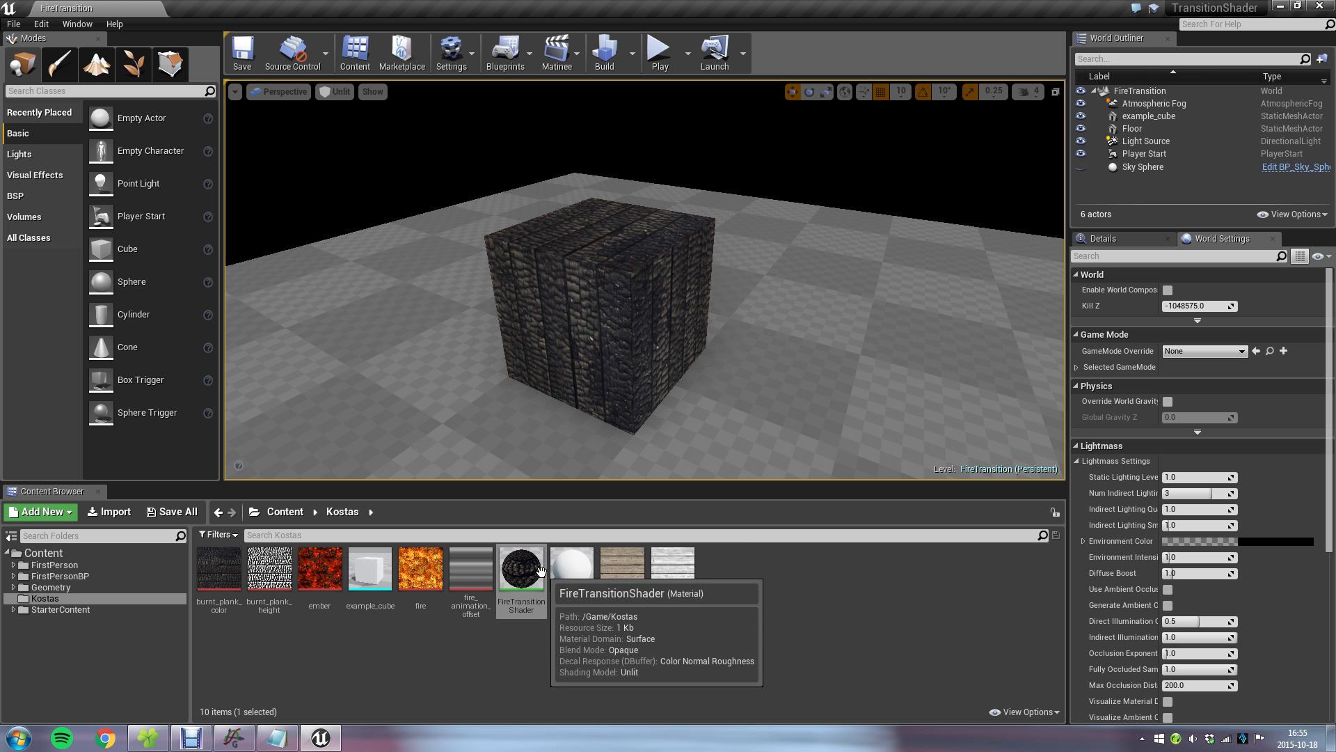
# Open the FireTransitionShader material and examine the Multiply, Abs, Add and Clamp node chains in its graph.
pyautogui.doubleClick(529, 577)
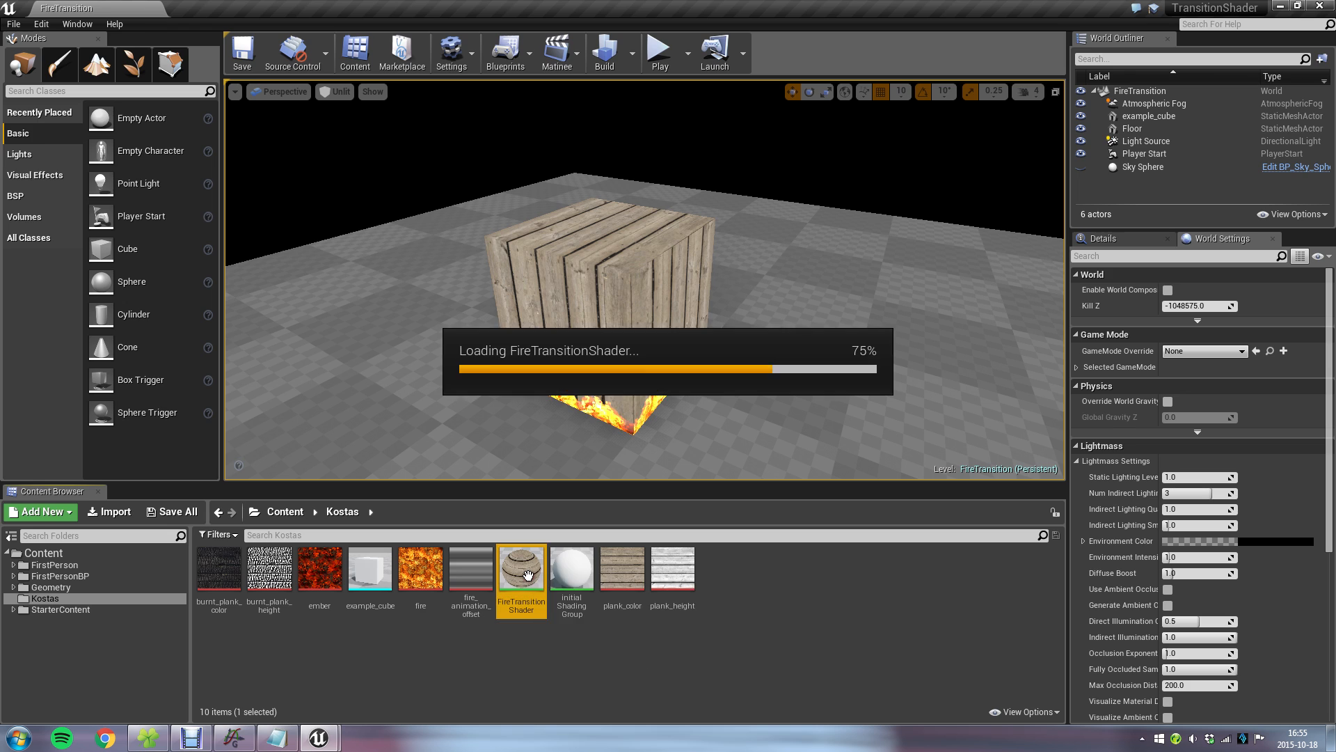
pyautogui.moveTo(583, 432); pyautogui.dragTo(1108, 420, button='right')
pyautogui.scroll(-4, 637, 414)
pyautogui.moveTo(460, 352); pyautogui.dragTo(689, 334, button='right')
pyautogui.scroll(6, 689, 334)
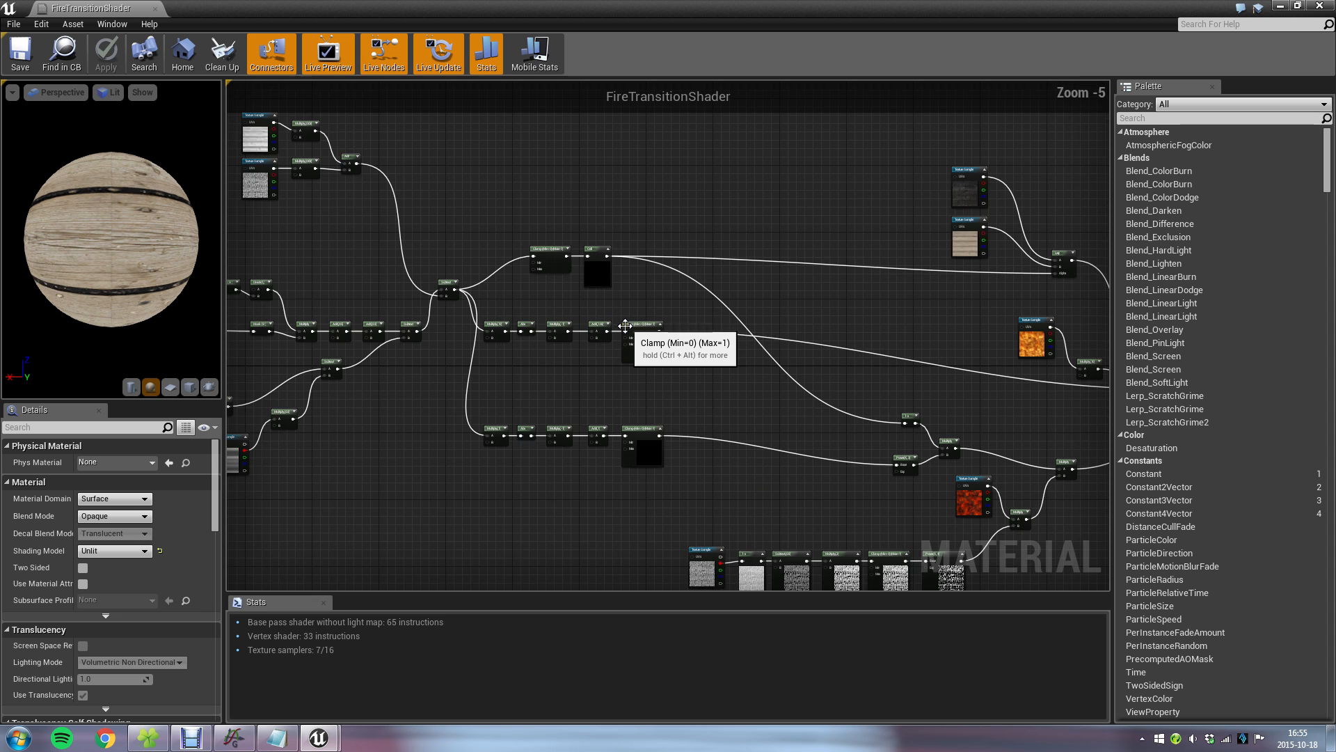
pyautogui.scroll(-6, 734, 378)
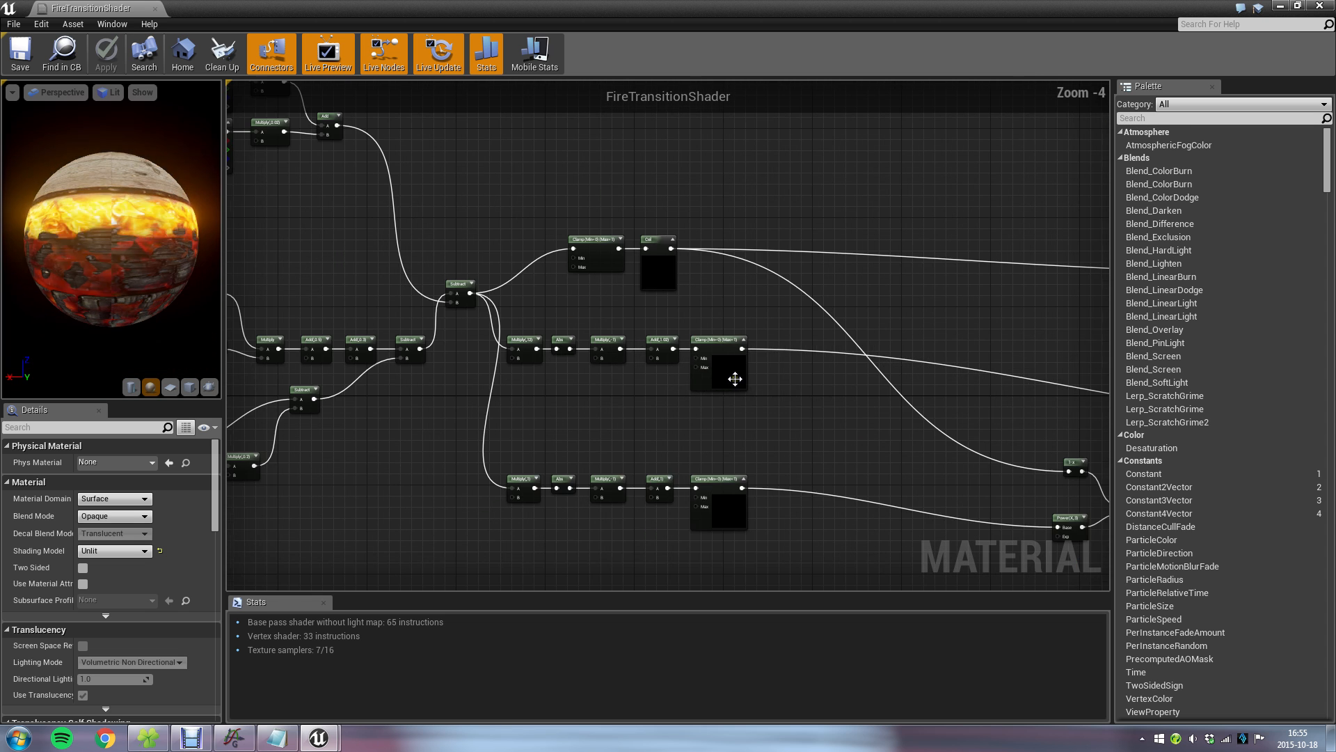
pyautogui.scroll(2, 758, 383)
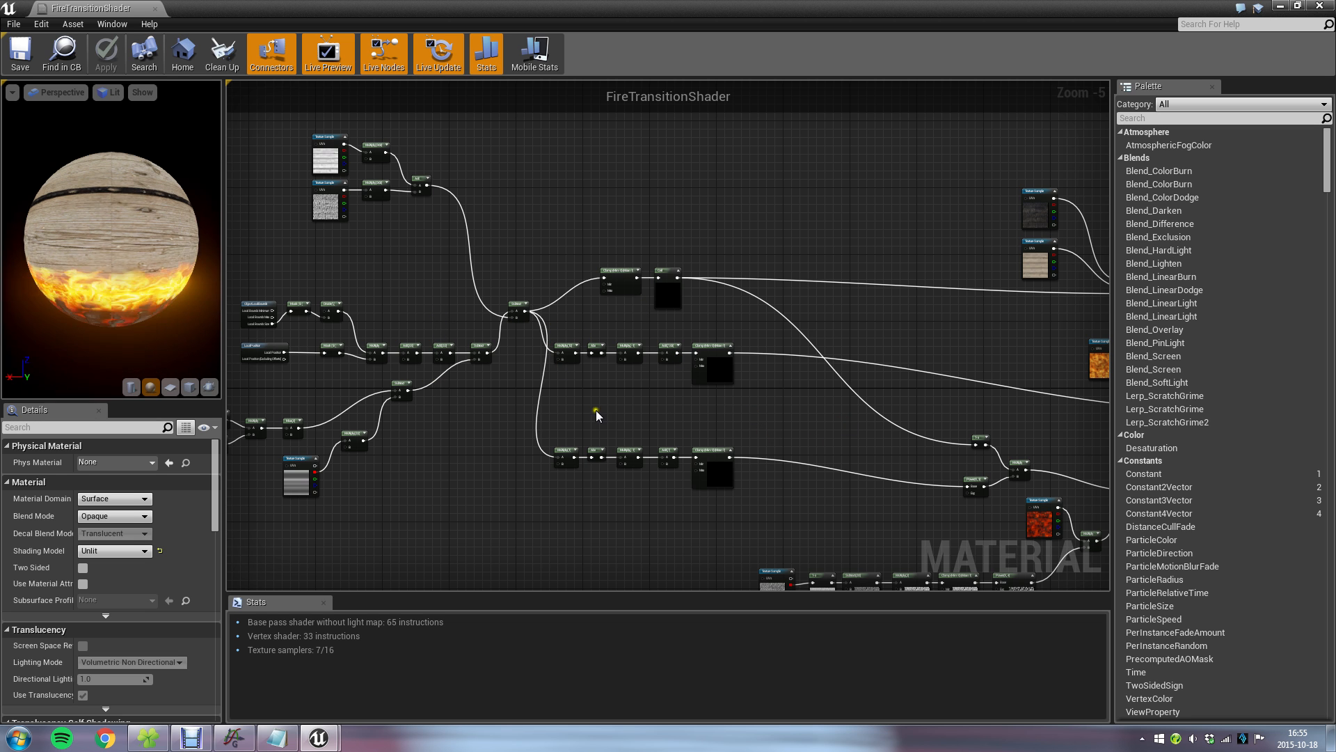
# Examine the ObjectLocalBounds and LocalPosition nodes feeding the transition, and minimize the material editor.
pyautogui.moveTo(376, 280); pyautogui.dragTo(613, 268, button='right')
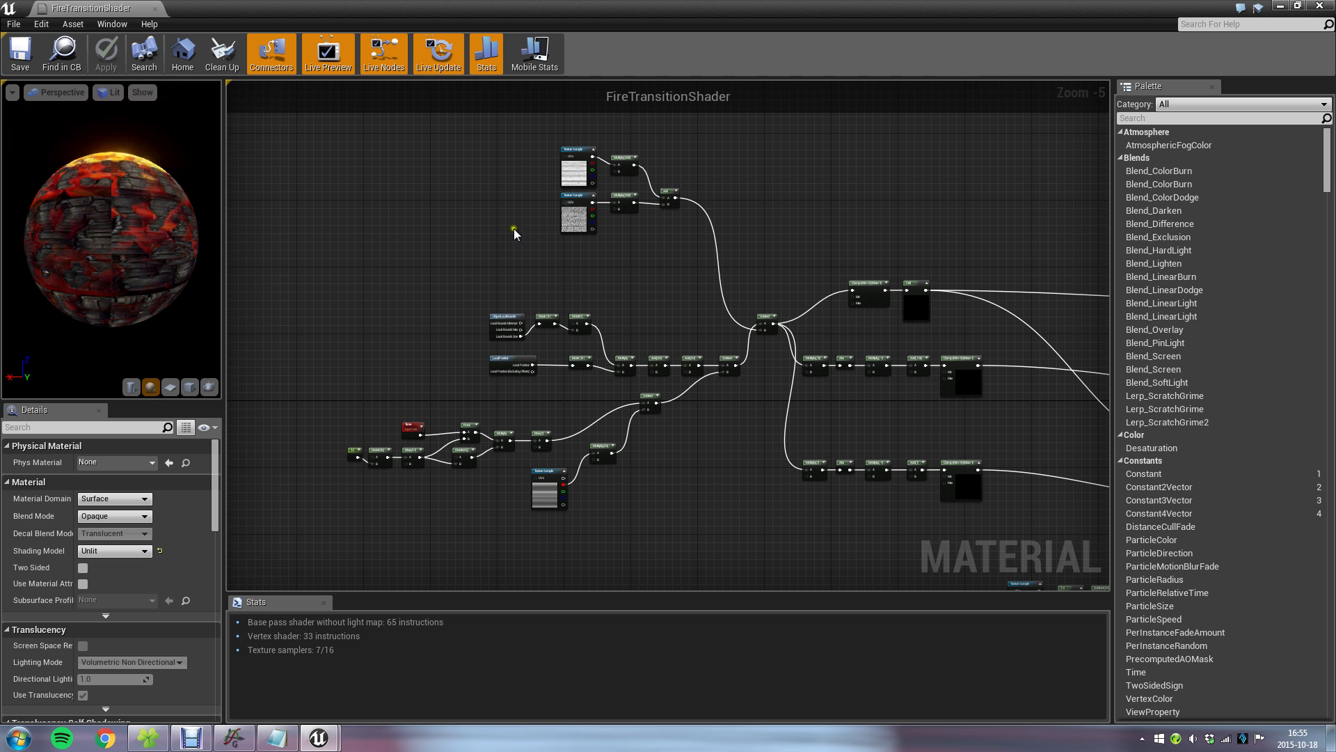
pyautogui.scroll(5, 489, 376)
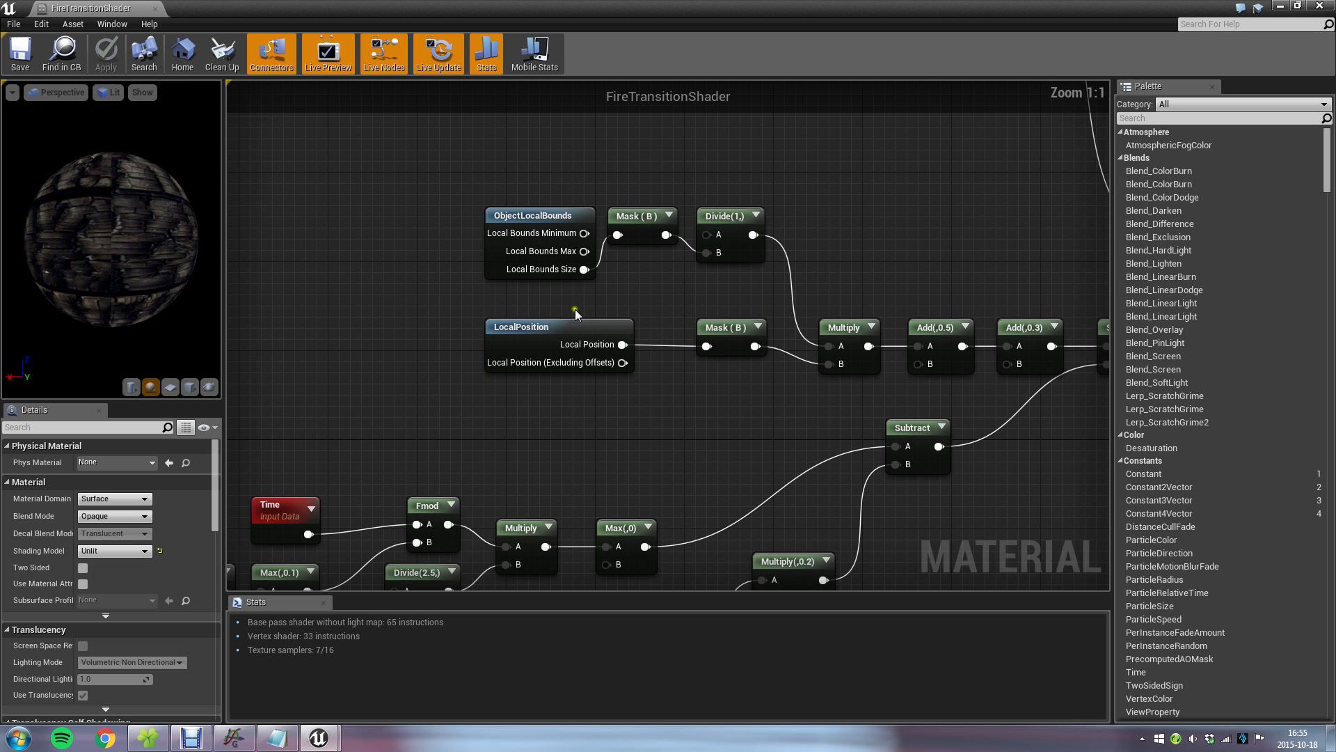
pyautogui.moveTo(625, 267); pyautogui.dragTo(594, 296, button='right')
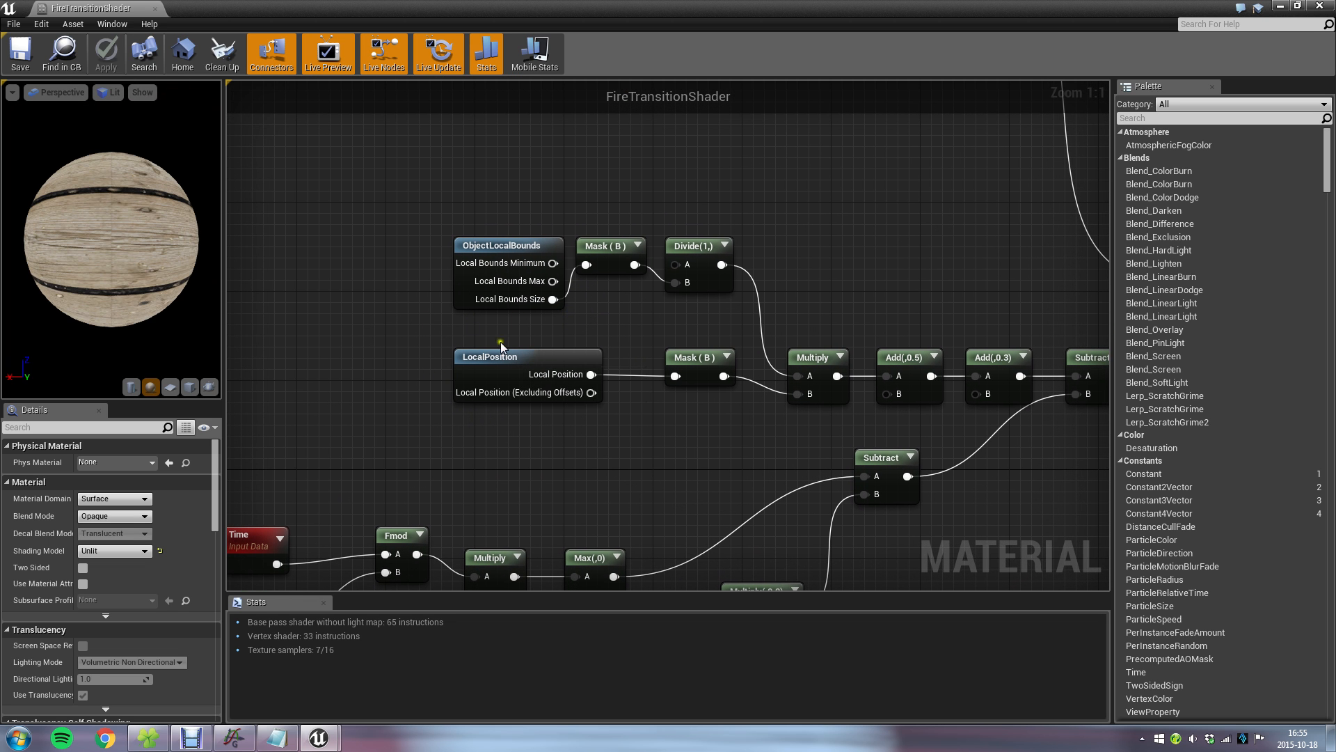
pyautogui.click(1279, 6)
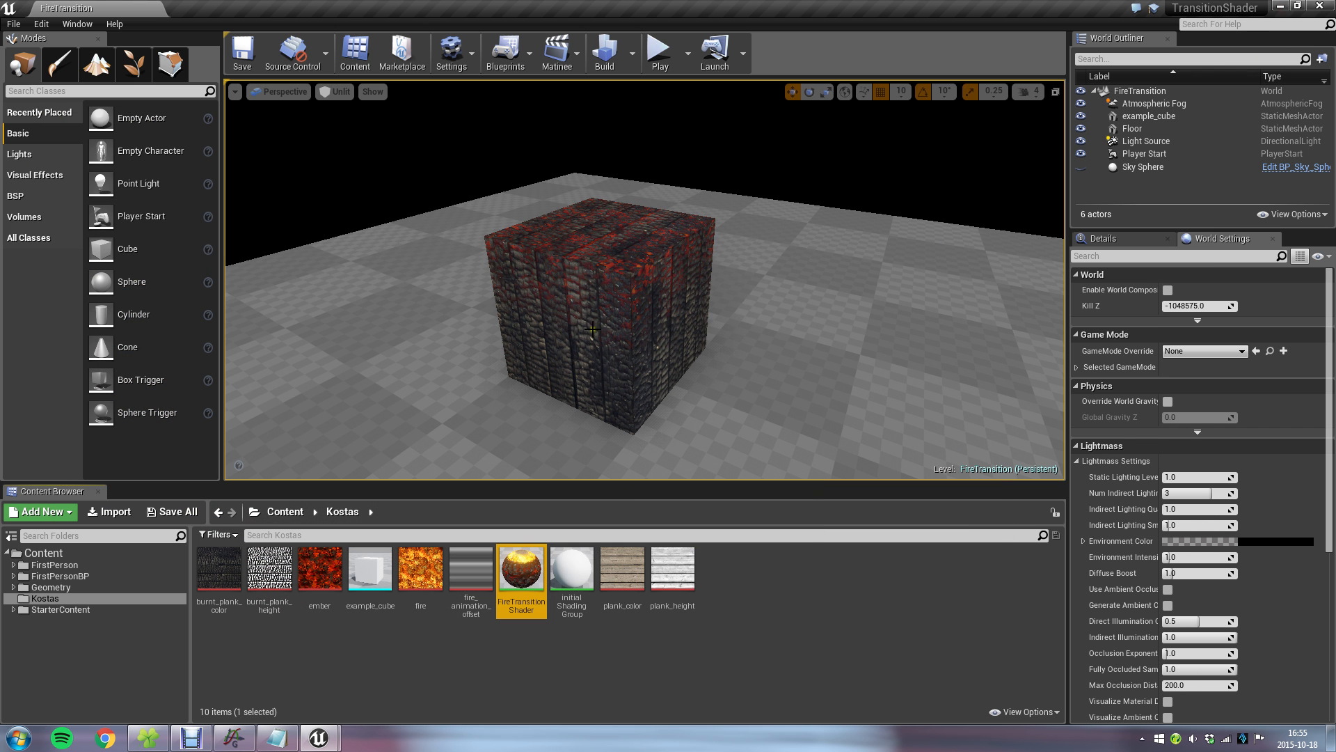
# Create a new material in the Kostas folder and name it LectureTransition.
pyautogui.click(769, 630)
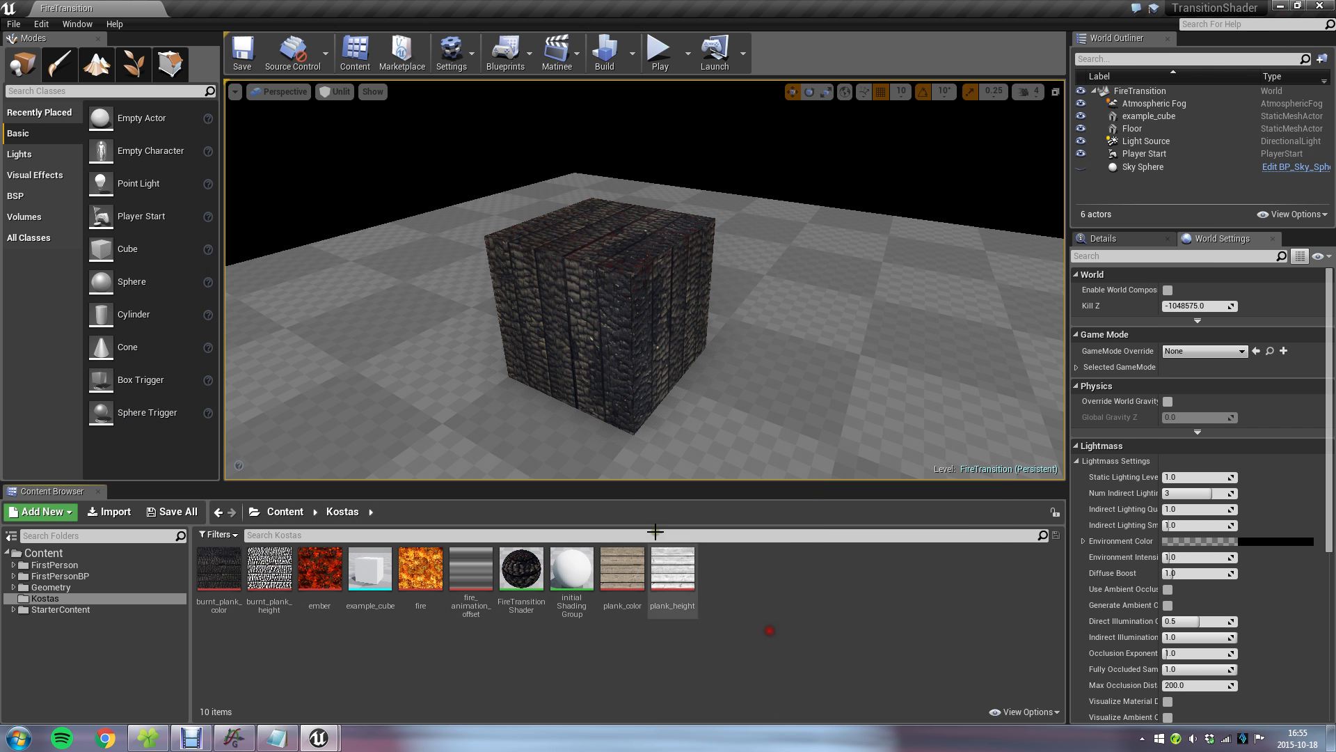
pyautogui.rightClick(719, 564)
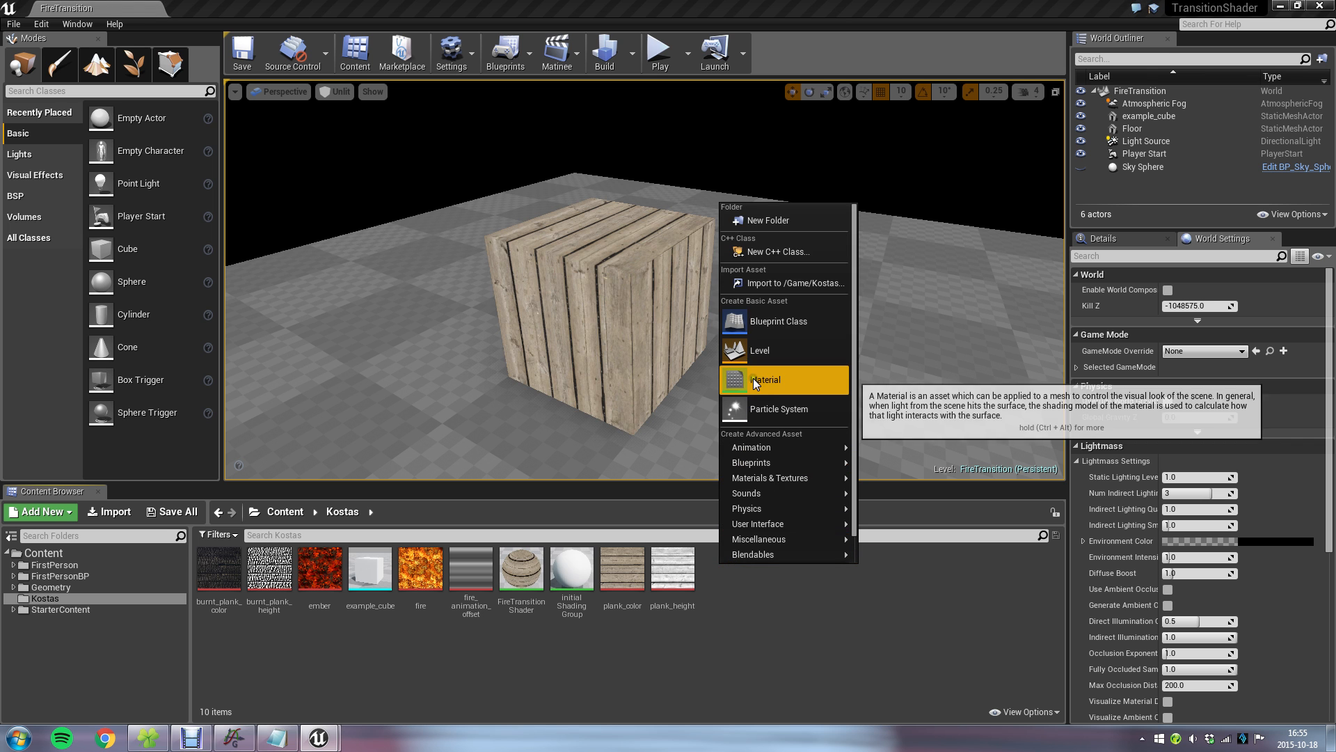
pyautogui.click(753, 379)
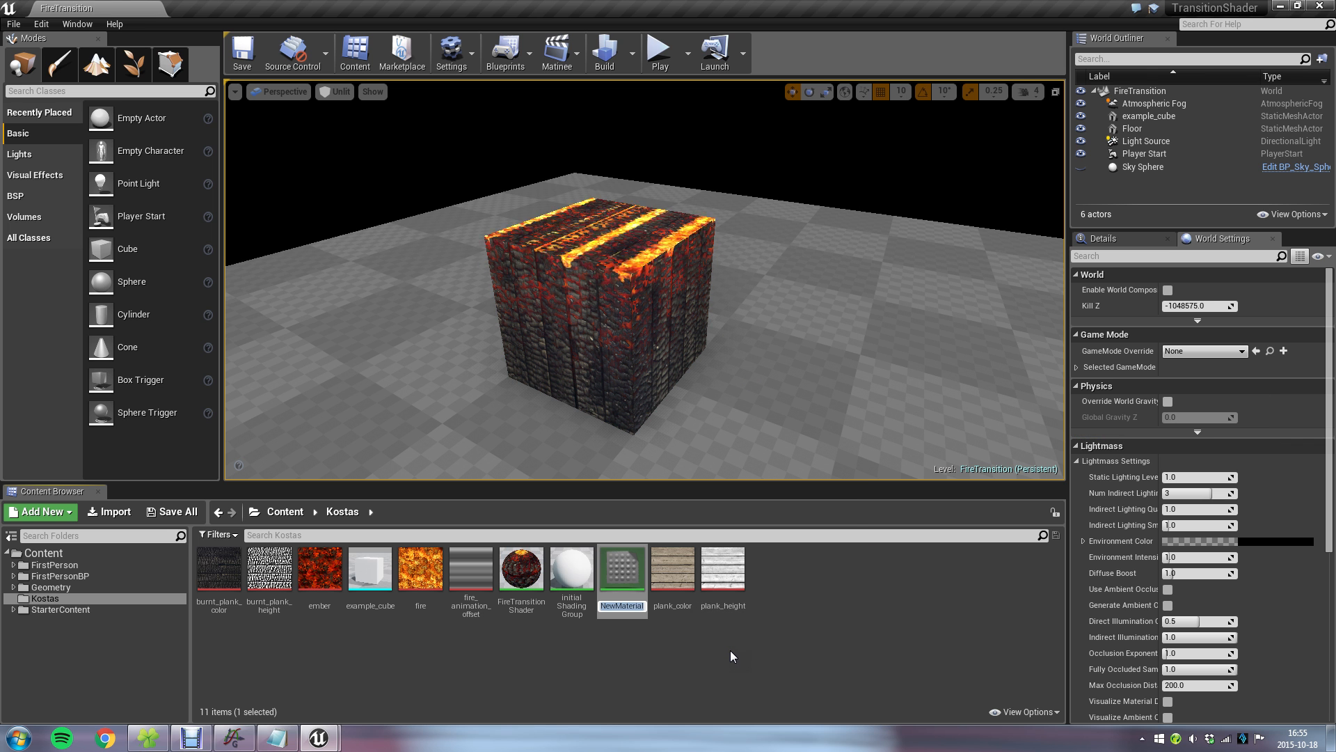
pyautogui.write('Lecture')
pyautogui.write(' Transition')
pyautogui.press('Return')
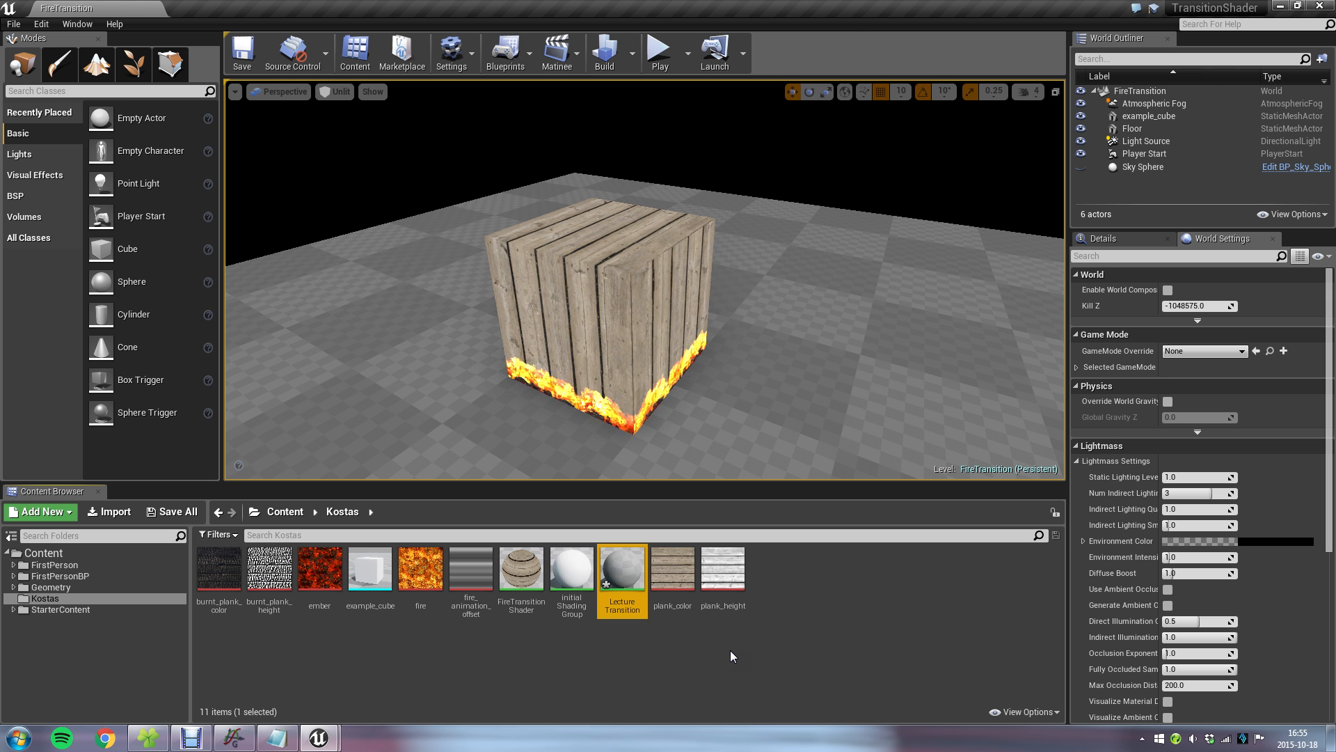
# Apply the LectureTransition material to the cube in the level and open the material for editing.
pyautogui.moveTo(612, 562); pyautogui.dragTo(620, 307)
pyautogui.doubleClick(620, 566)
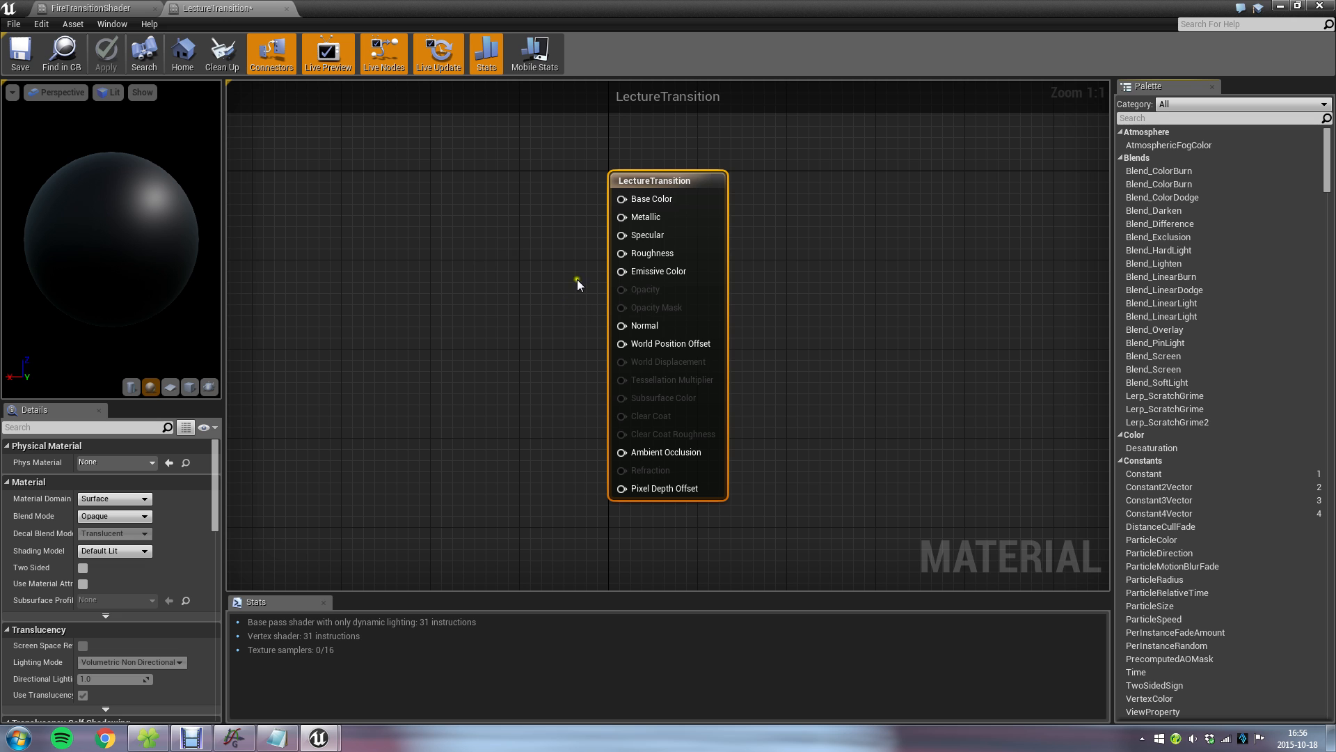
pyautogui.moveTo(503, 417); pyautogui.dragTo(661, 447, button='right')
pyautogui.scroll(-1, 512, 398)
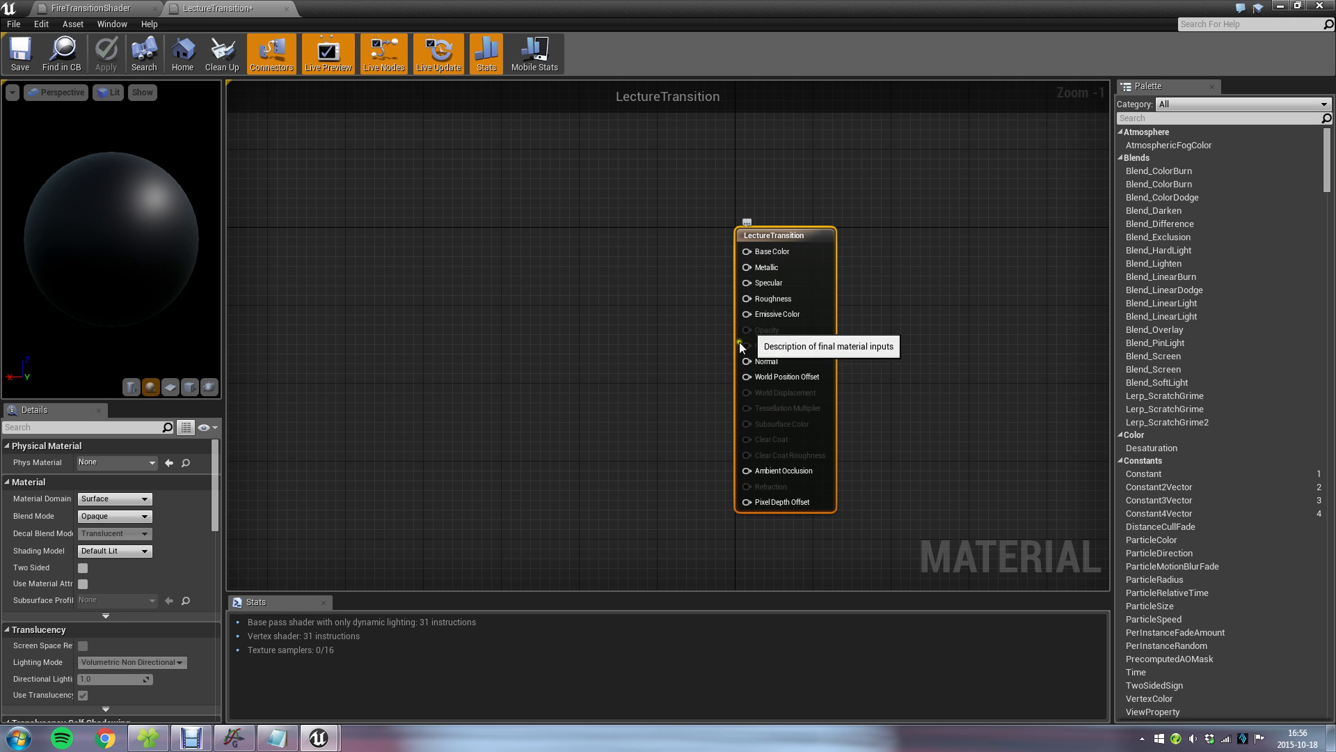
# Set the material's shading model to Unlit.
pyautogui.click(132, 550)
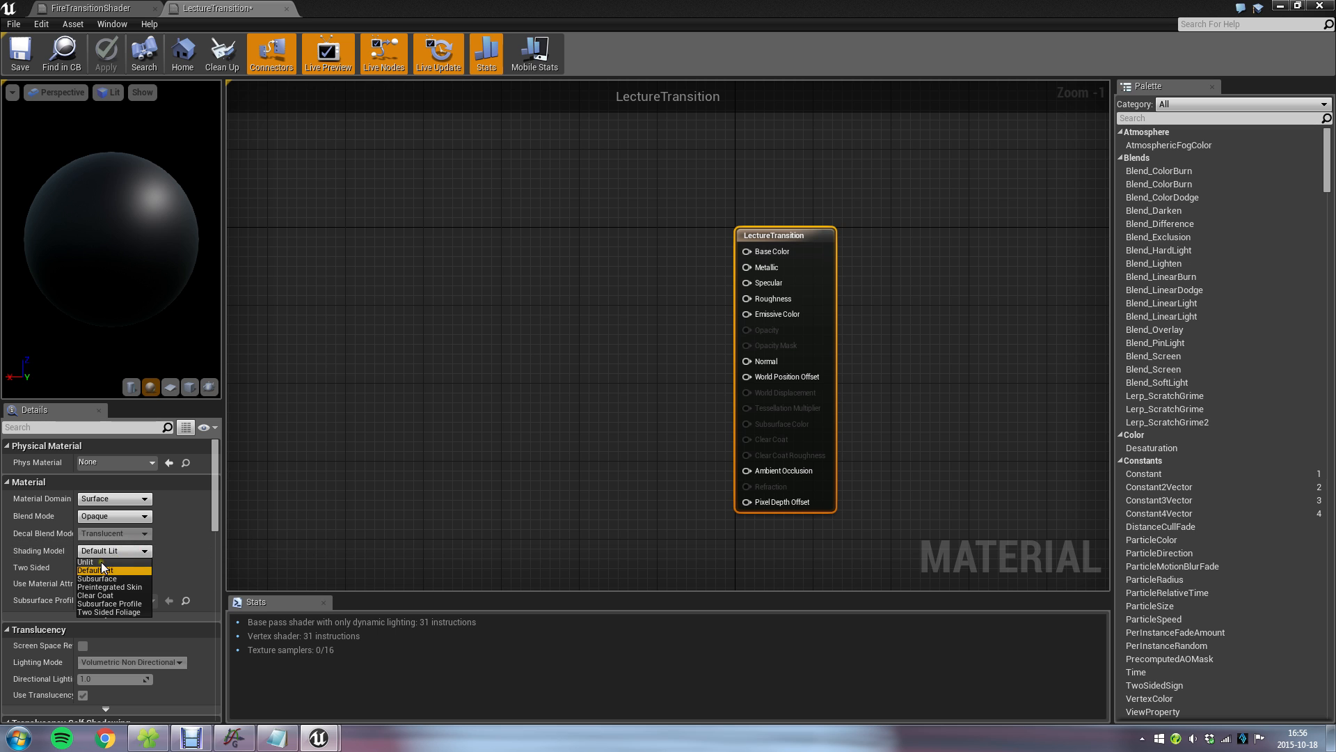
pyautogui.click(102, 562)
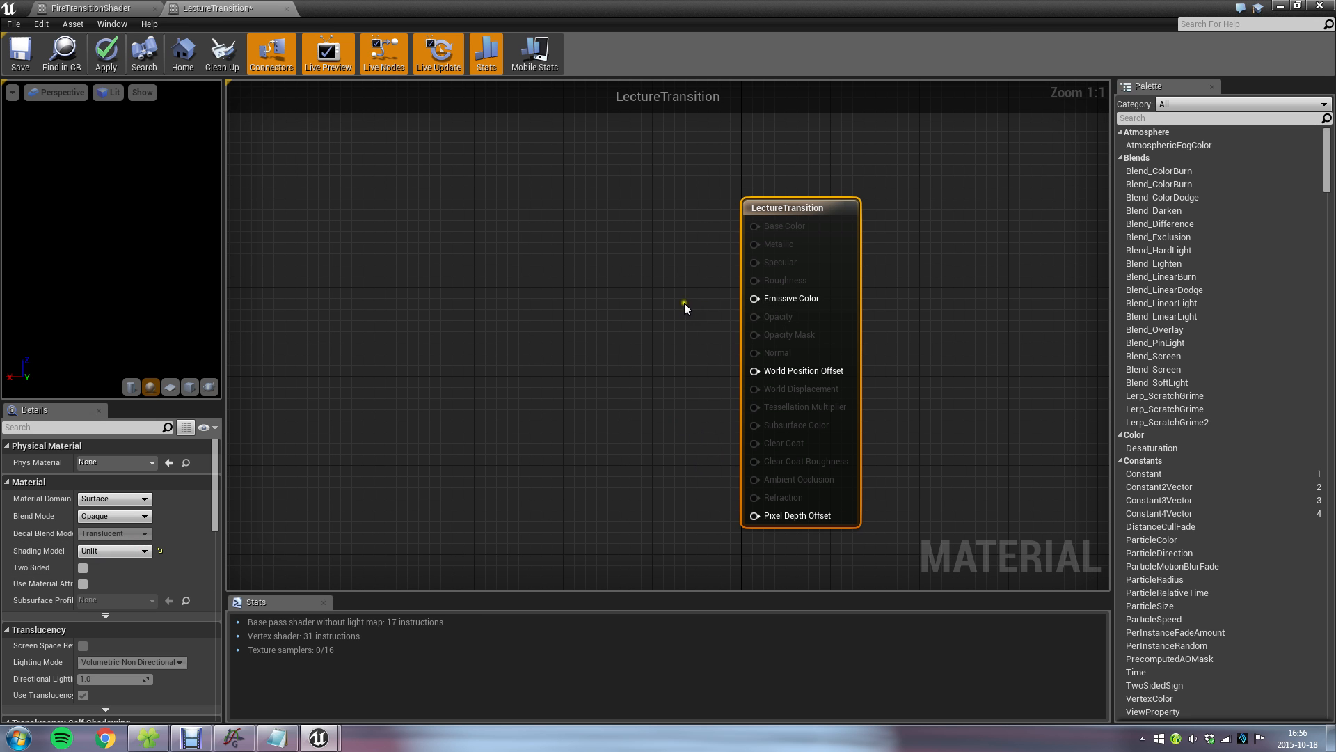
pyautogui.moveTo(754, 298); pyautogui.dragTo(639, 280)
pyautogui.click(613, 243)
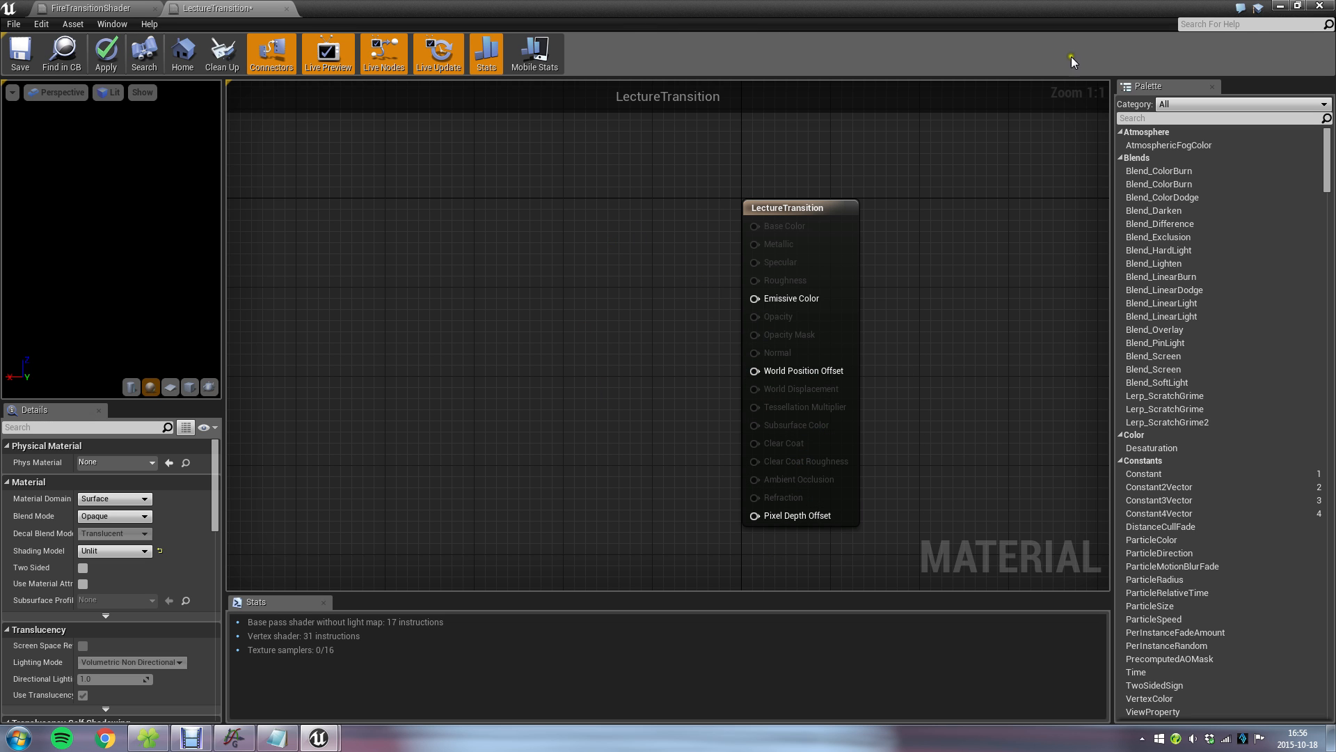
# Add a LocalPosition node to the material graph, placed well ahead of the LectureTransition output node.
pyautogui.moveTo(466, 324); pyautogui.dragTo(626, 331, button='right')
pyautogui.scroll(-1, 457, 315)
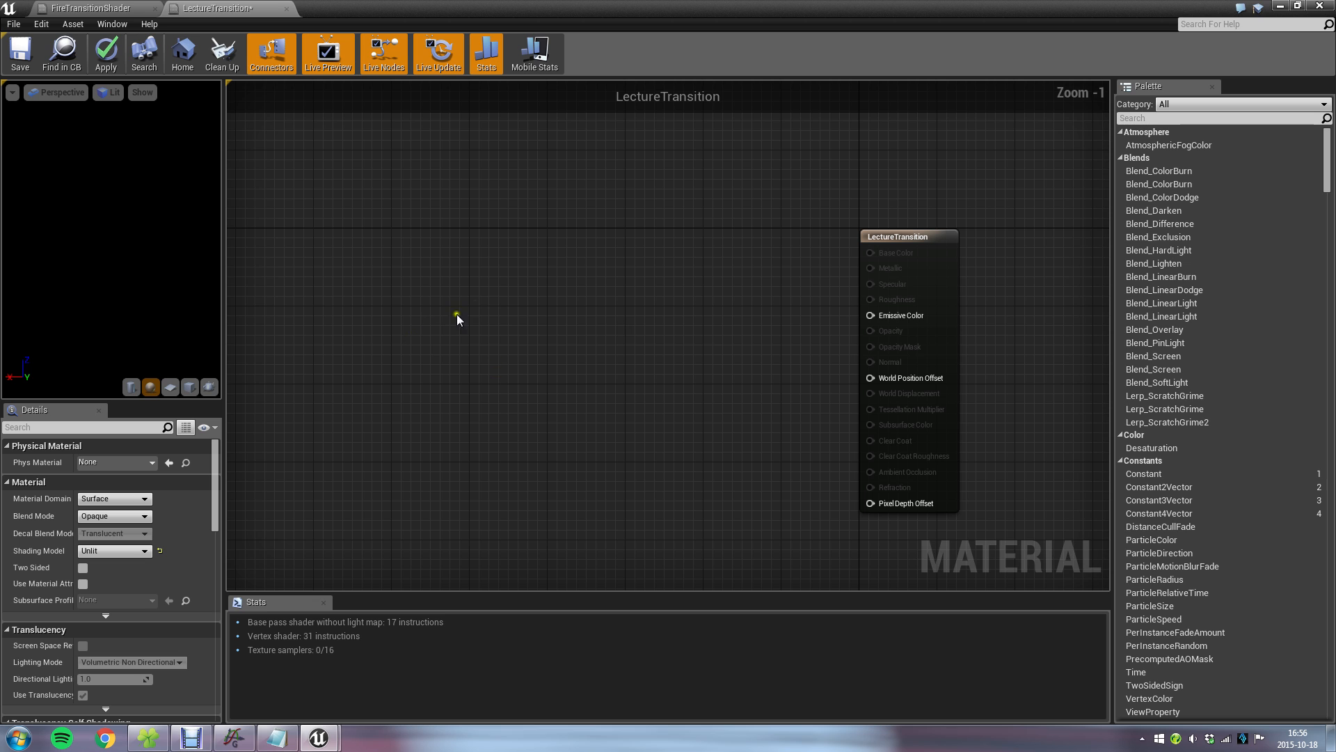
pyautogui.rightClick(444, 285)
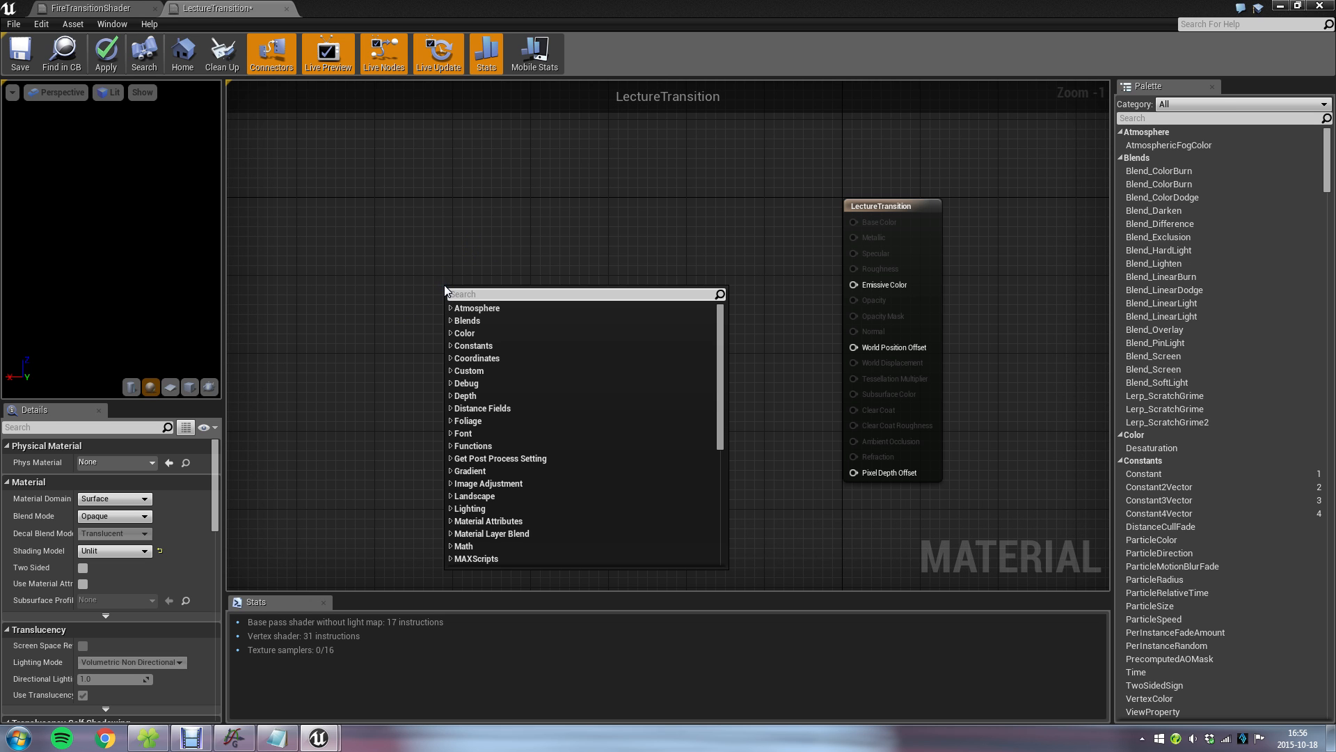
pyautogui.write('local')
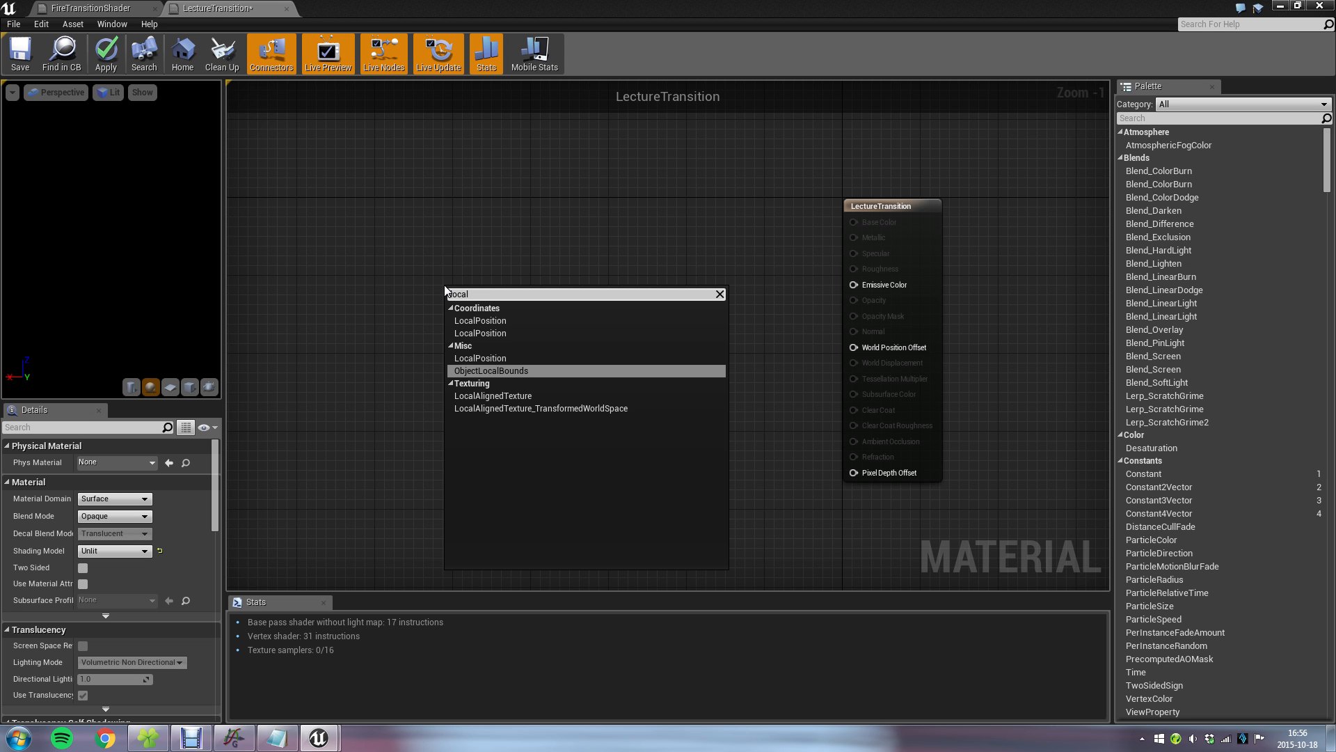
pyautogui.click(496, 358)
pyautogui.moveTo(483, 304); pyautogui.dragTo(406, 263)
pyautogui.click(509, 348)
pyautogui.moveTo(454, 334); pyautogui.dragTo(578, 366, button='right')
pyautogui.scroll(1, 577, 366)
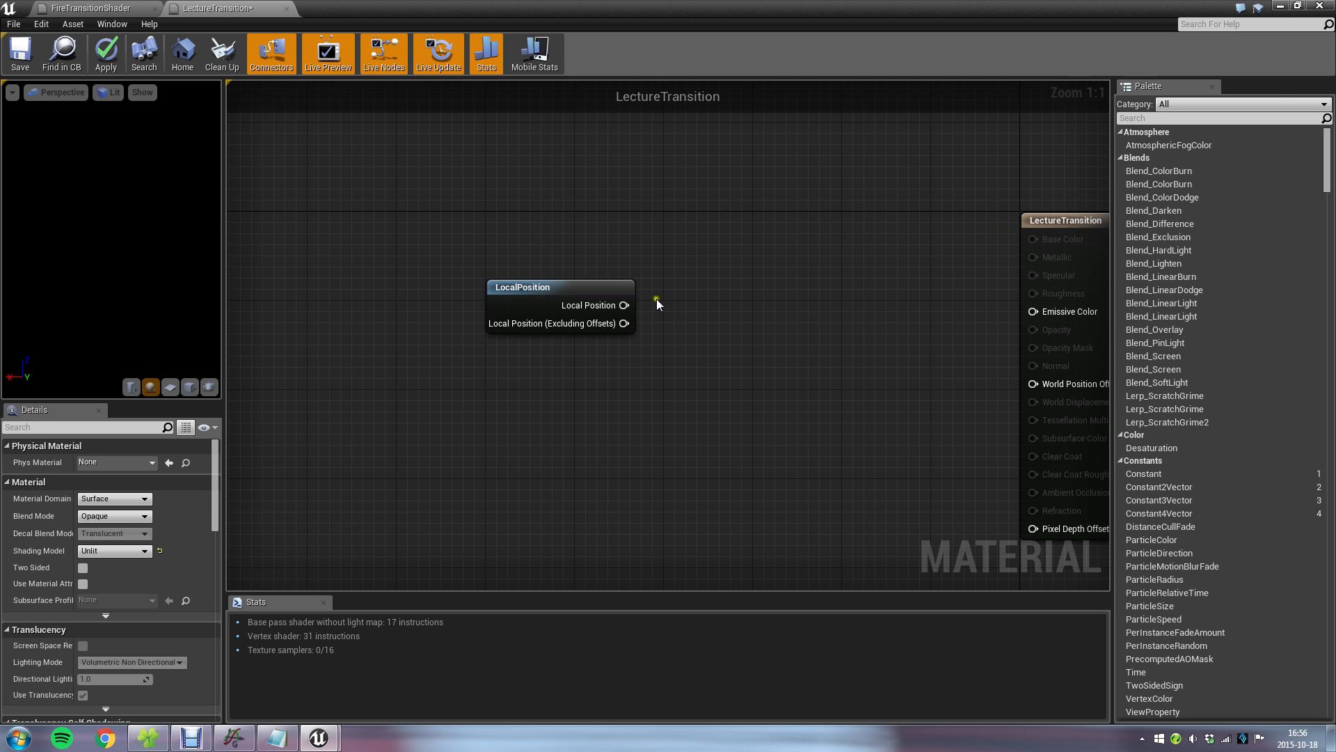
pyautogui.moveTo(624, 305); pyautogui.dragTo(683, 276)
pyautogui.click(644, 241)
pyautogui.click(561, 287)
pyautogui.moveTo(624, 304); pyautogui.dragTo(666, 289)
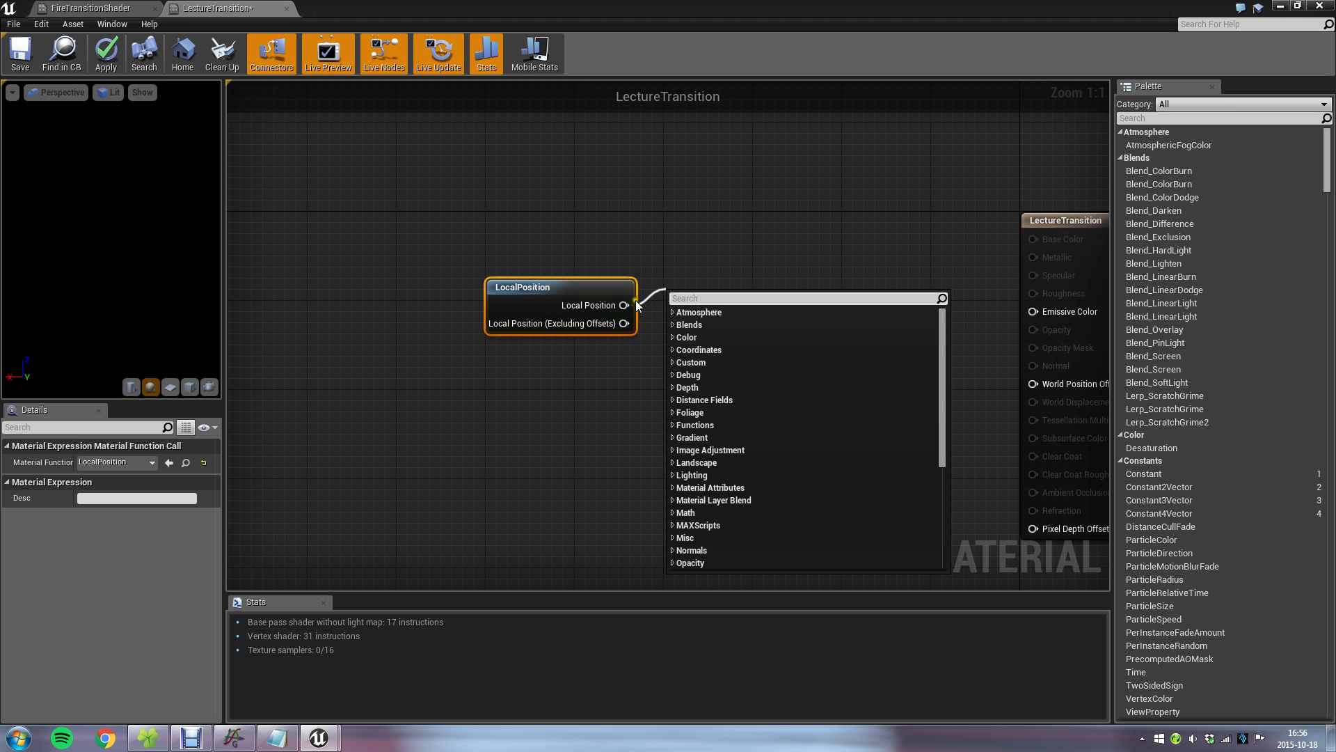
# Return to the level, select example_cube, view it frontally and show its transform details.
pyautogui.click(1281, 10)
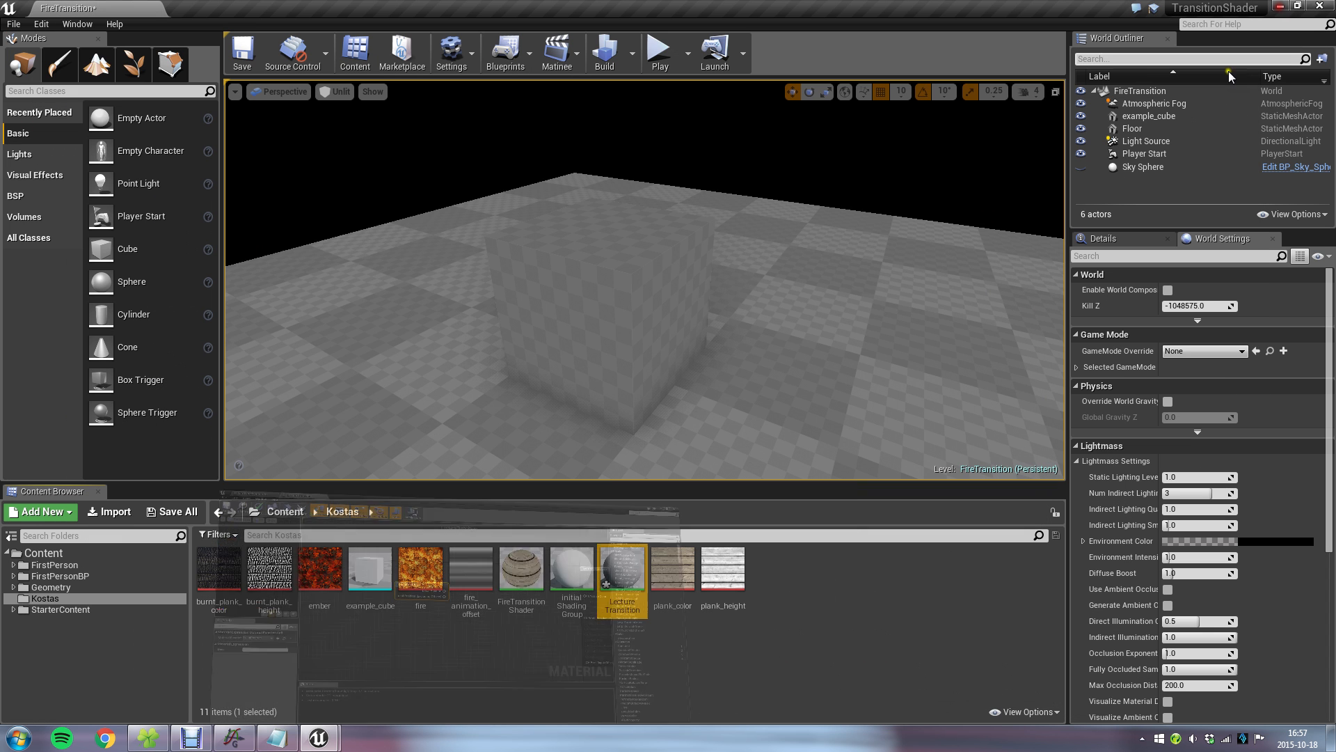
pyautogui.click(700, 263)
pyautogui.moveTo(699, 263); pyautogui.dragTo(746, 279, button='right')
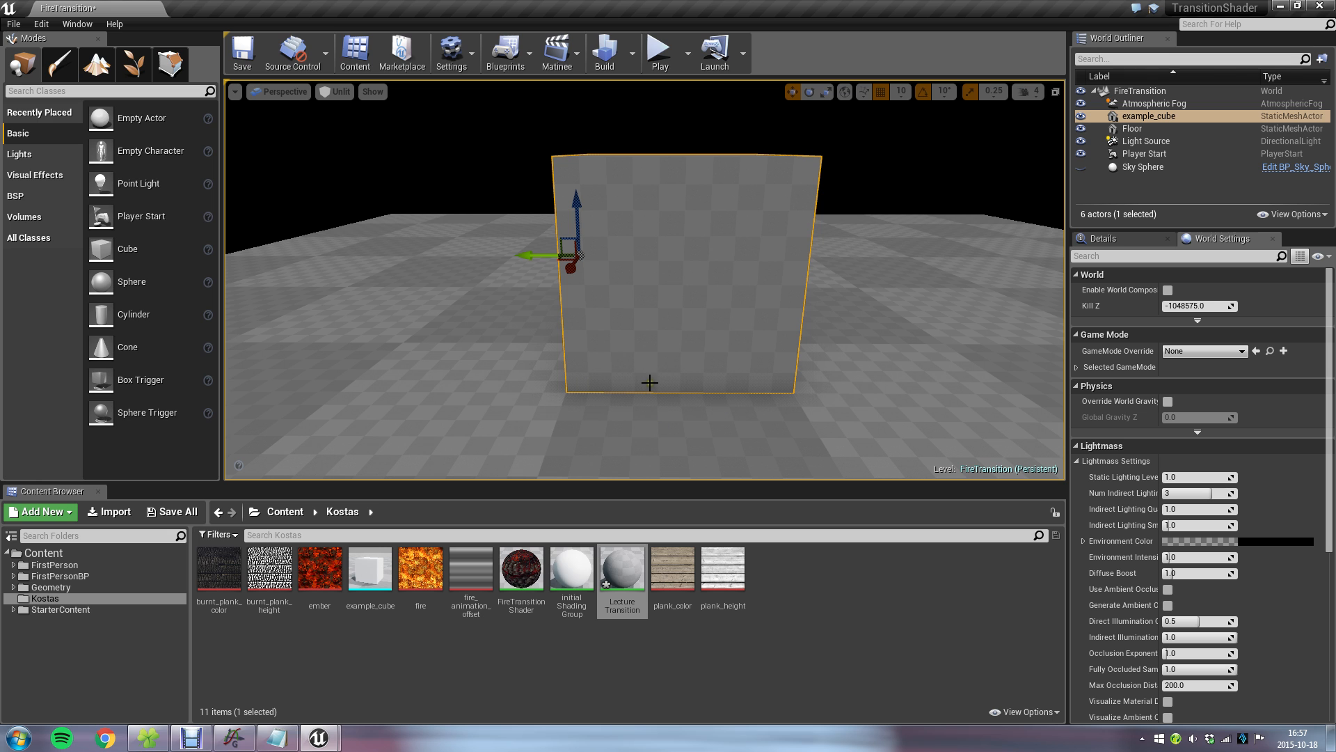
pyautogui.click(1157, 240)
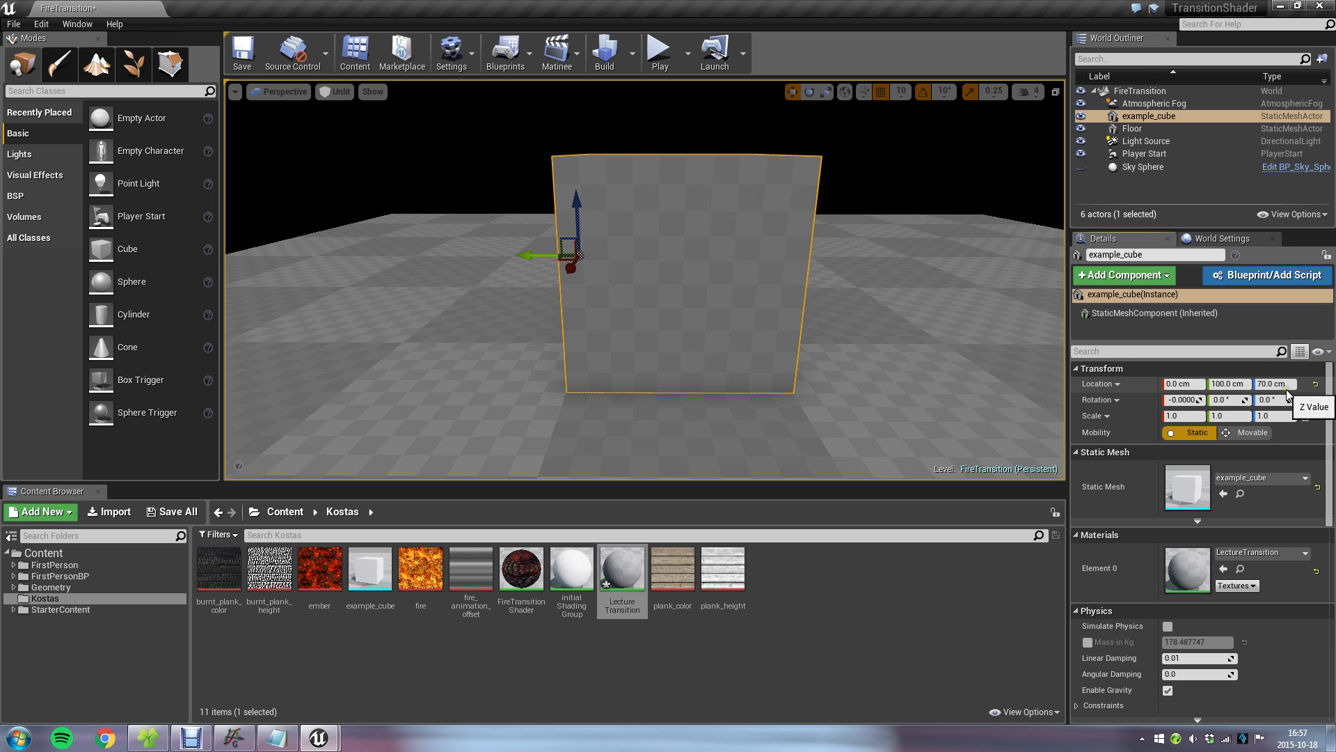
# Lower example_cube to a Z location of 30 cm, undo the move, and examine its pivot from different angles.
pyautogui.moveTo(584, 203); pyautogui.dragTo(567, 279)
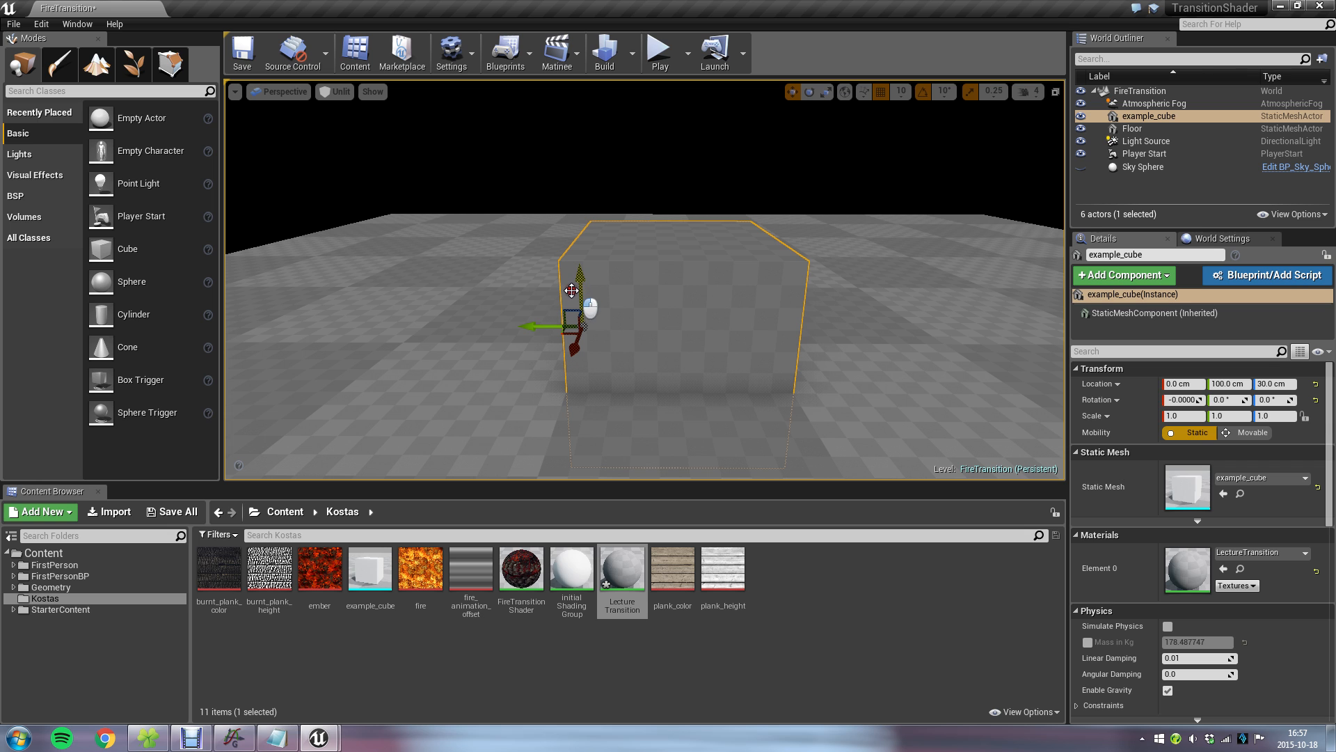
pyautogui.hotkey('ctrl', 'z')
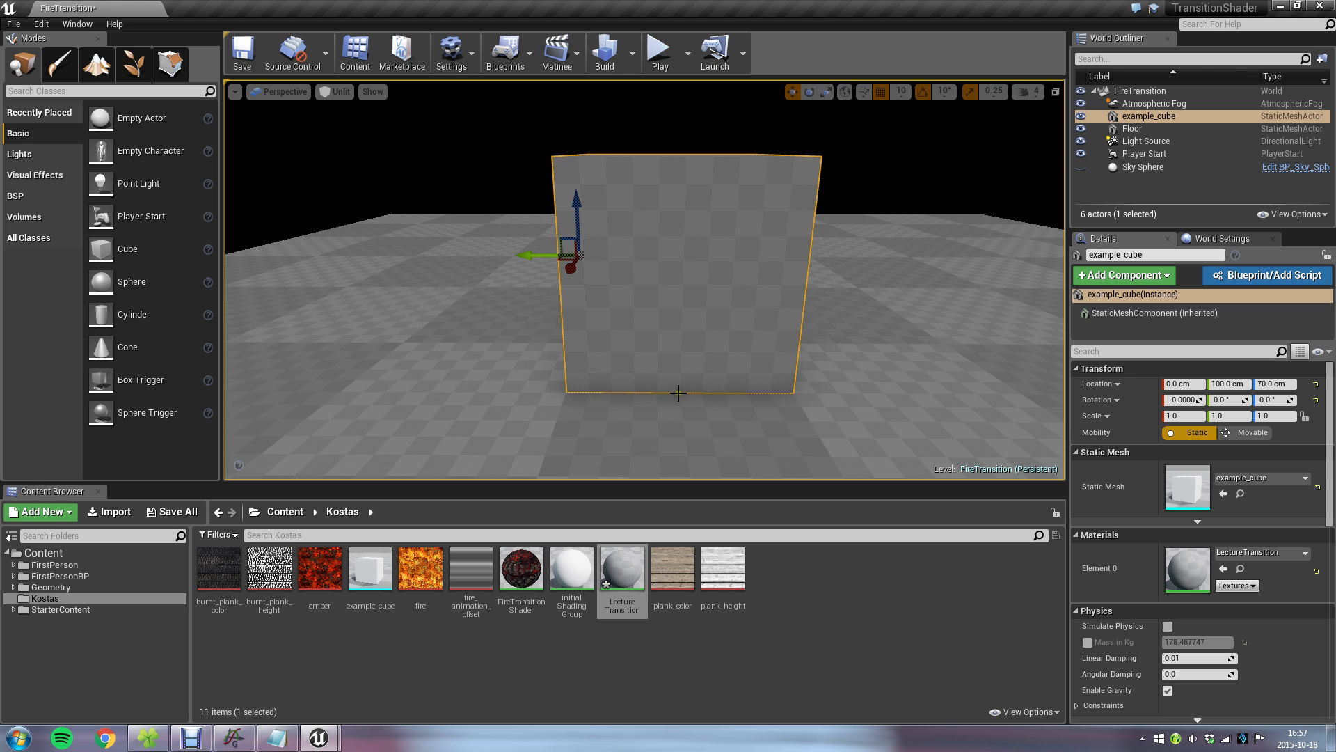
pyautogui.moveTo(580, 218)
pyautogui.mouseDown()
pyautogui.moveTo(592, 278)
pyautogui.moveTo(604, 202)
pyautogui.moveTo(605, 216)
pyautogui.mouseUp()
pyautogui.moveTo(710, 327)
pyautogui.mouseDown(button='right')
pyautogui.moveTo(758, 378)
pyautogui.moveTo(914, 332)
pyautogui.moveTo(755, 292)
pyautogui.moveTo(665, 322)
pyautogui.moveTo(683, 382)
pyautogui.moveTo(689, 364)
pyautogui.moveTo(671, 343)
pyautogui.moveTo(509, 376)
pyautogui.moveTo(694, 335)
pyautogui.mouseUp(button='right')
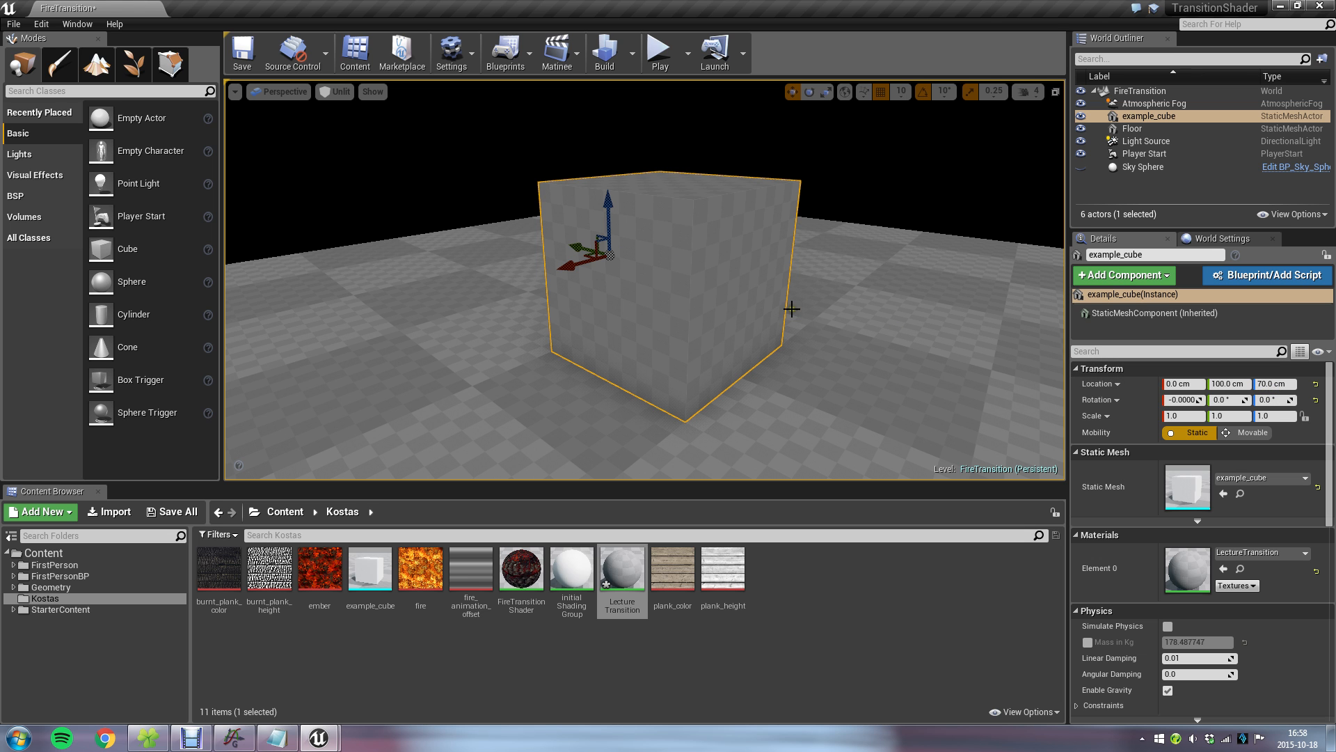
pyautogui.moveTo(758, 252); pyautogui.dragTo(791, 305, button='right')
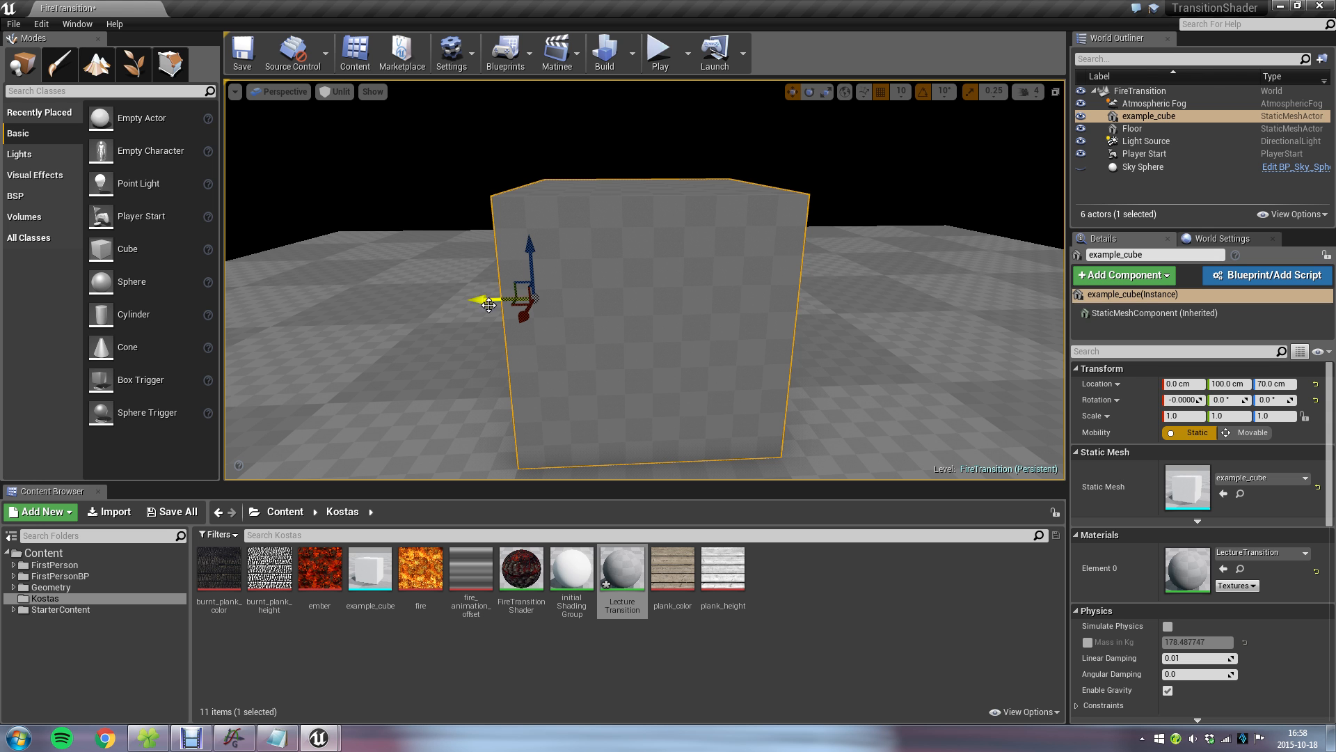
# Reopen the LectureTransition material and add a ComponentMask node fed by the Local Position output.
pyautogui.doubleClick(636, 565)
pyautogui.moveTo(568, 292); pyautogui.dragTo(478, 280)
pyautogui.click(557, 289)
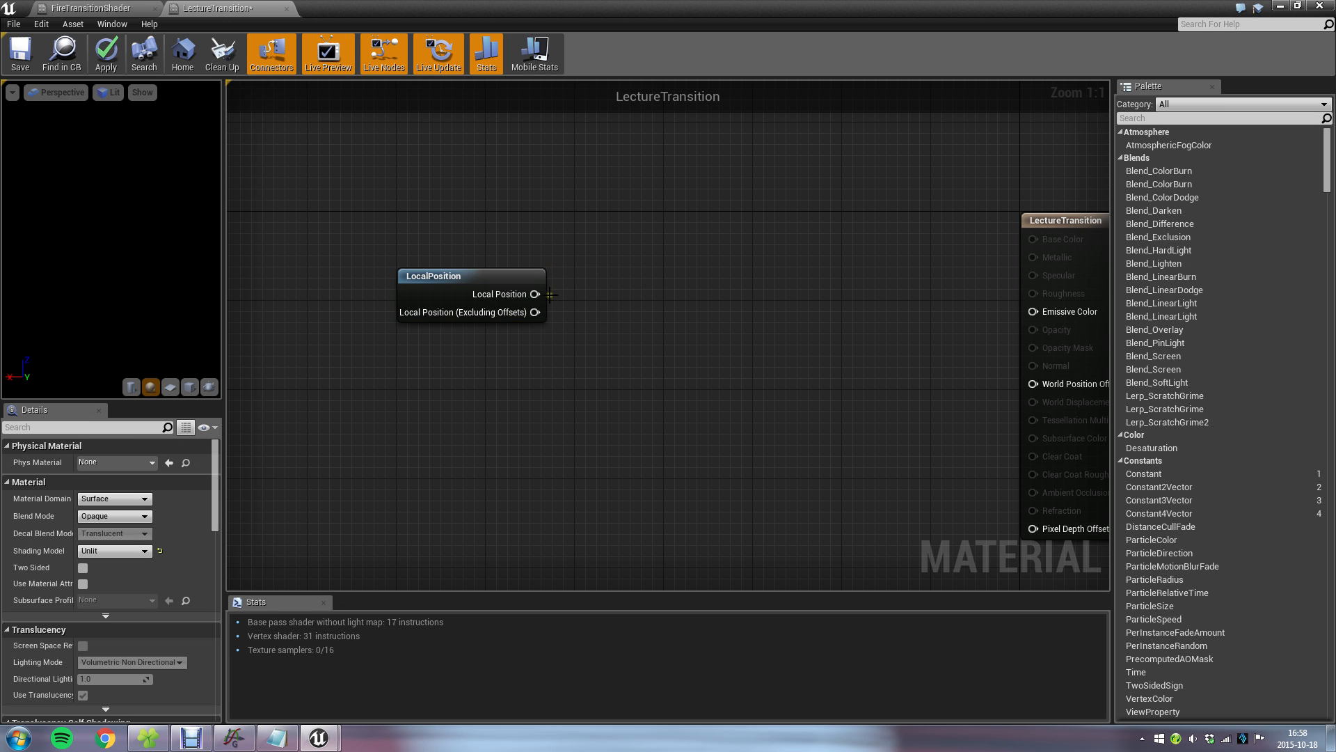
pyautogui.moveTo(522, 295); pyautogui.dragTo(644, 298)
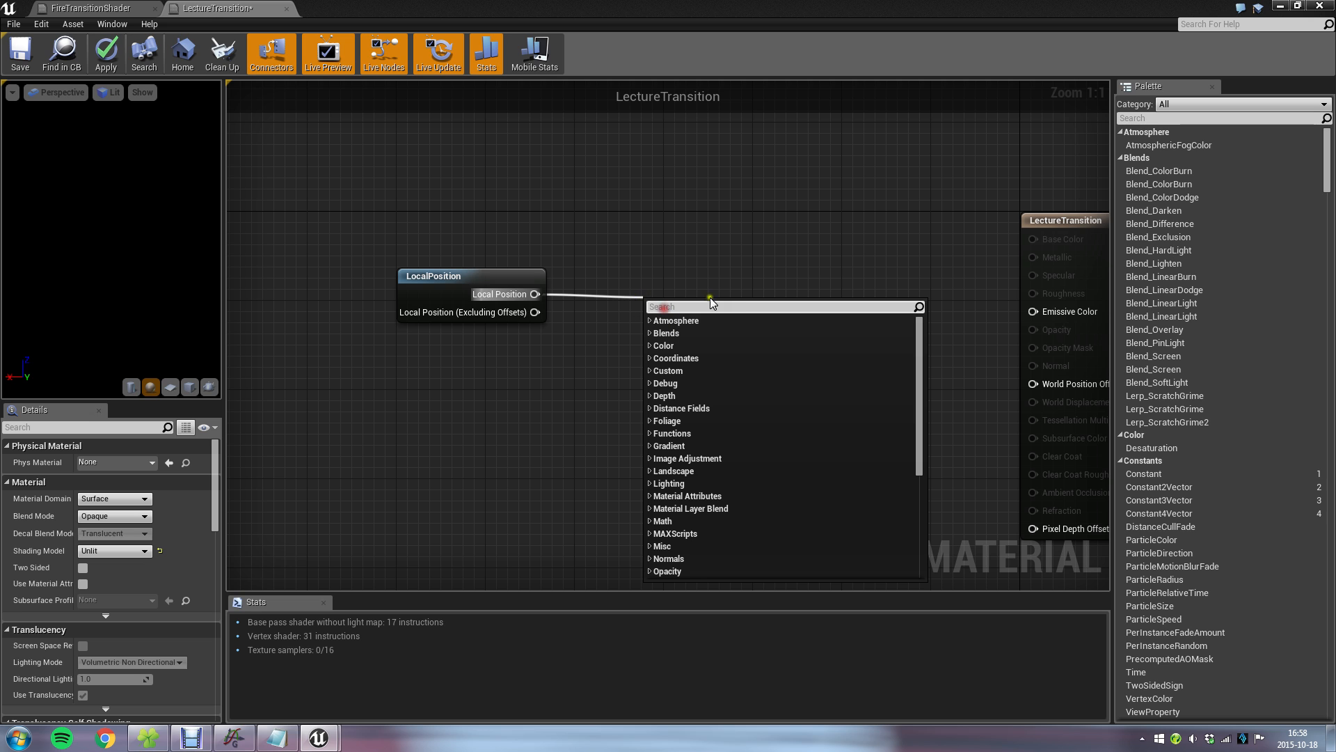
pyautogui.write('mask')
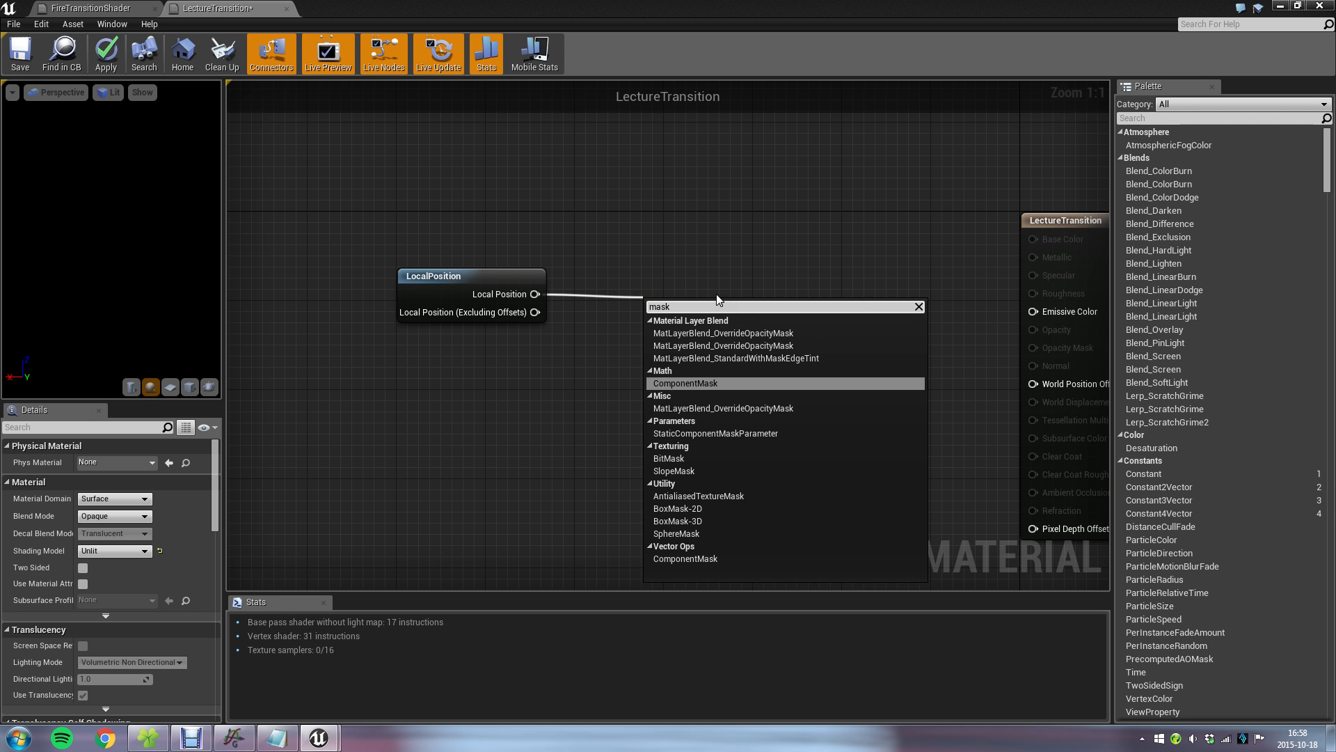
pyautogui.click(699, 383)
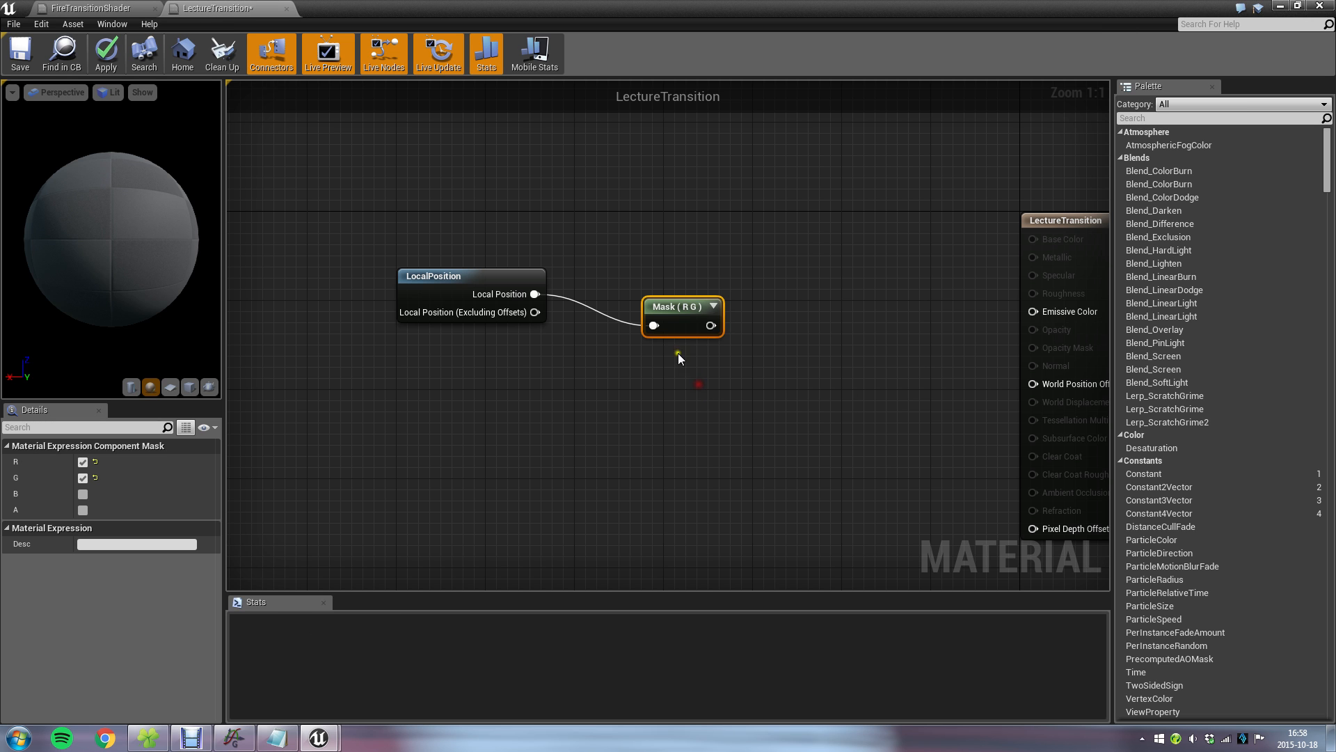
pyautogui.moveTo(658, 303); pyautogui.dragTo(624, 292)
pyautogui.click(719, 346)
# Configure the component mask to pass only the R channel.
pyautogui.click(621, 279)
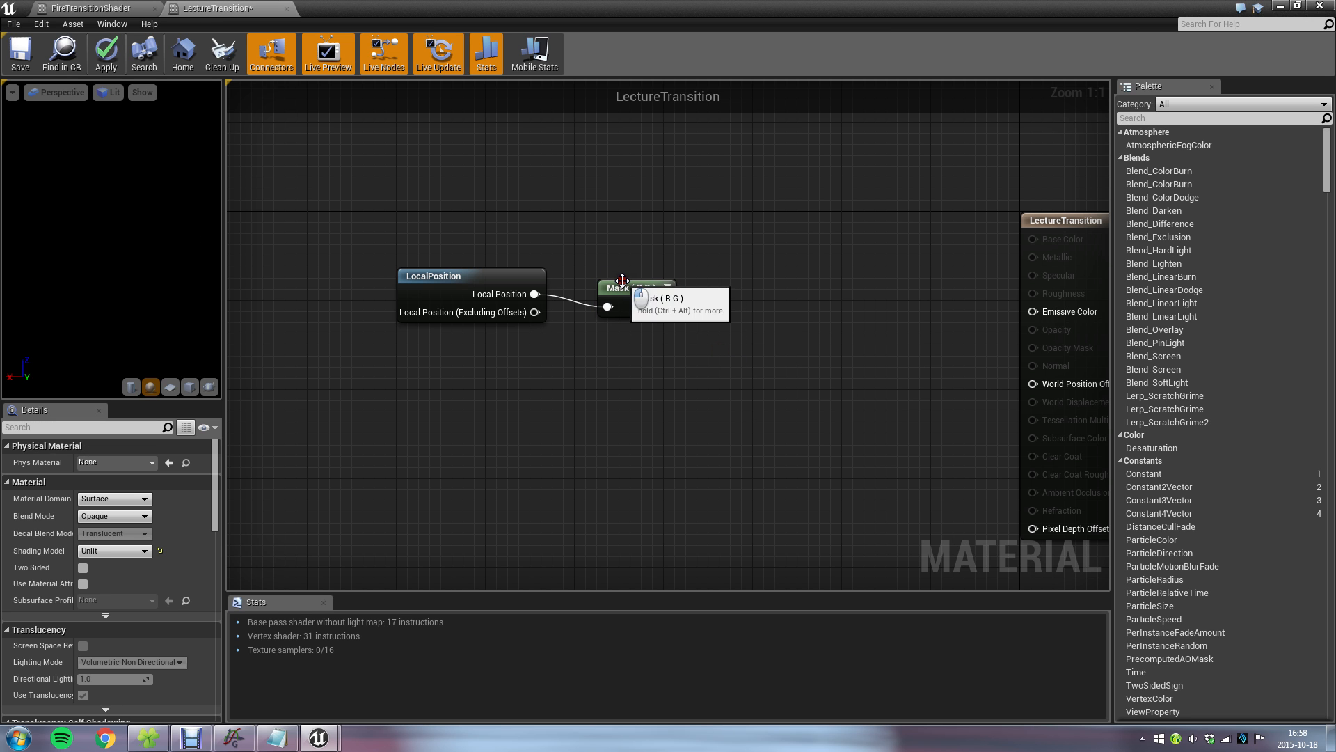
pyautogui.click(83, 495)
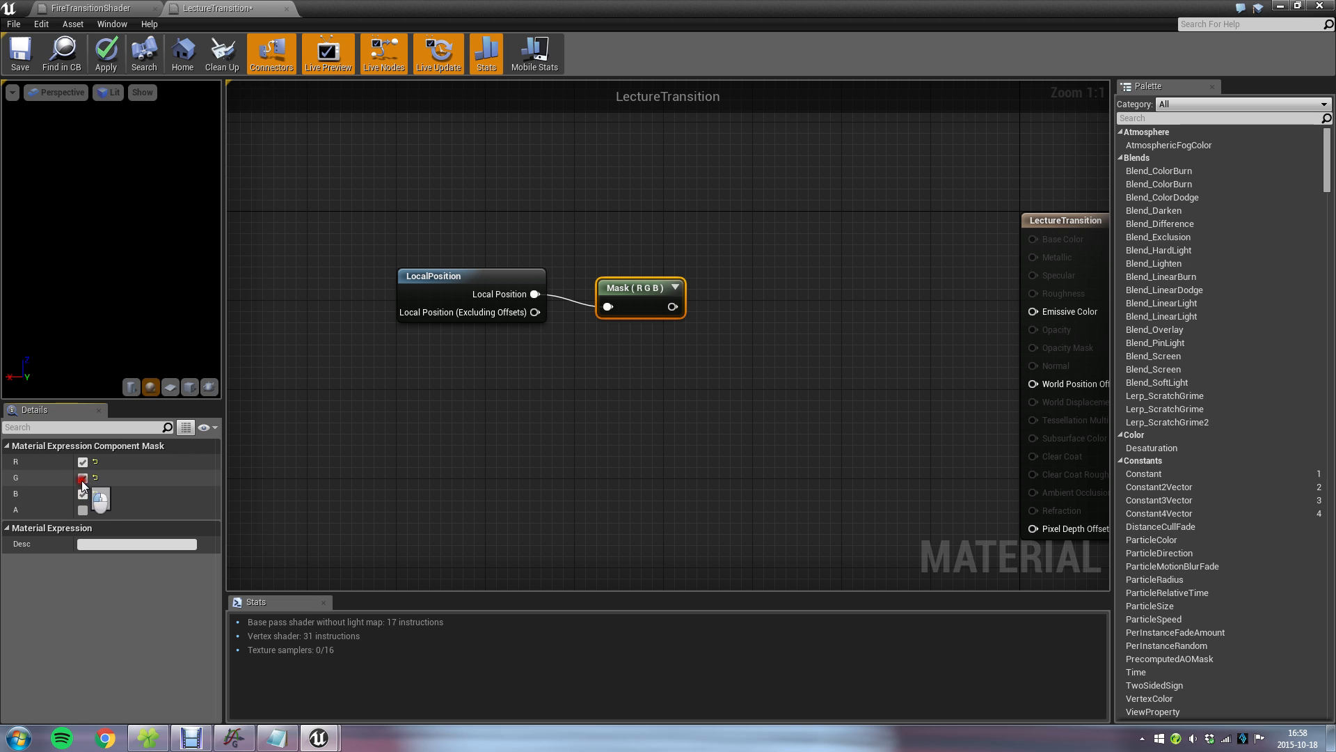
pyautogui.click(83, 478)
pyautogui.moveTo(665, 307); pyautogui.dragTo(783, 336)
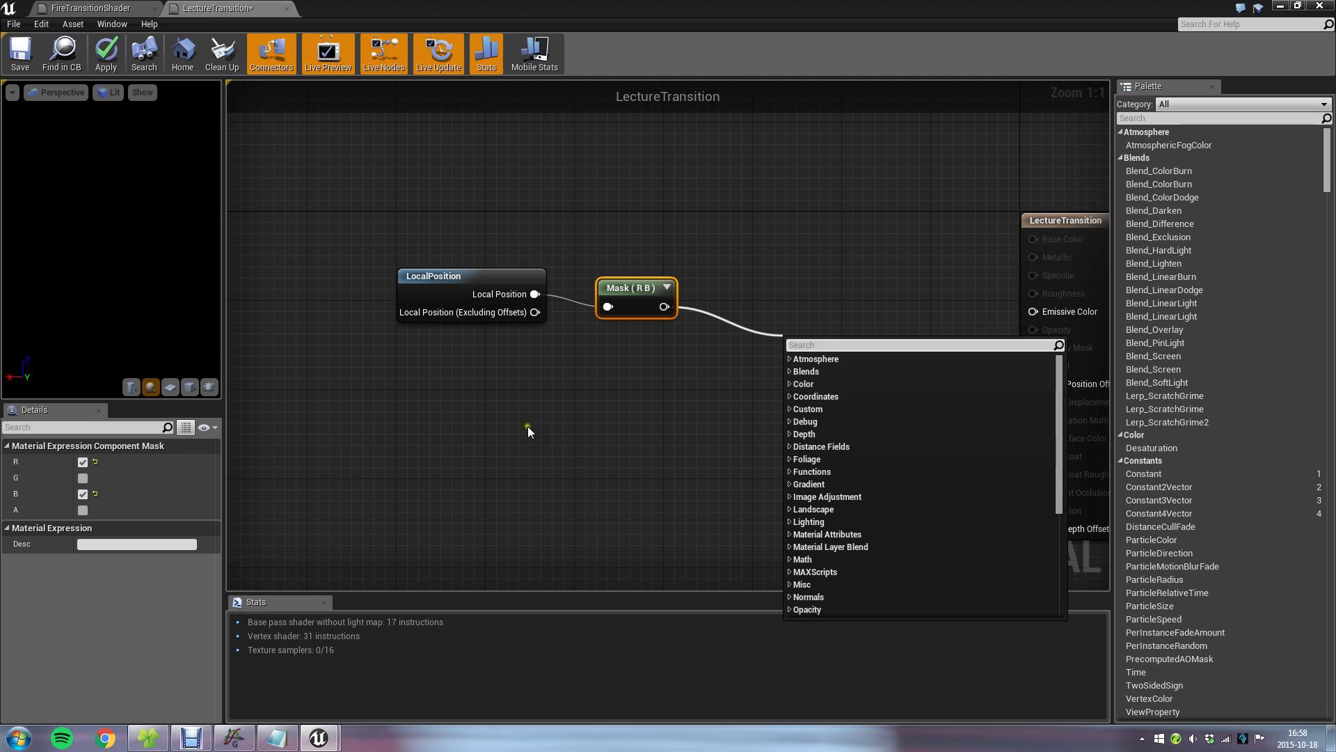
pyautogui.click(83, 494)
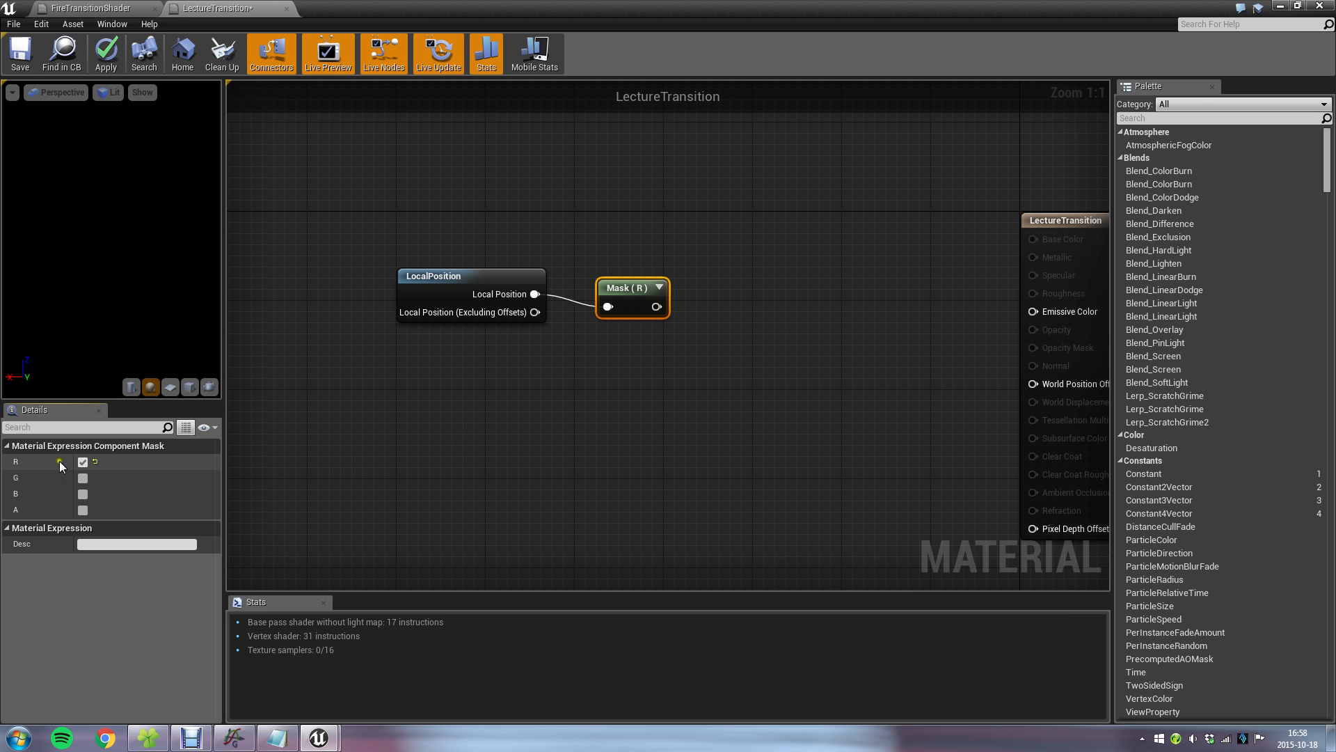
# Connect the R mask's output to Emissive Color and save the material.
pyautogui.moveTo(775, 364); pyautogui.dragTo(693, 377, button='right')
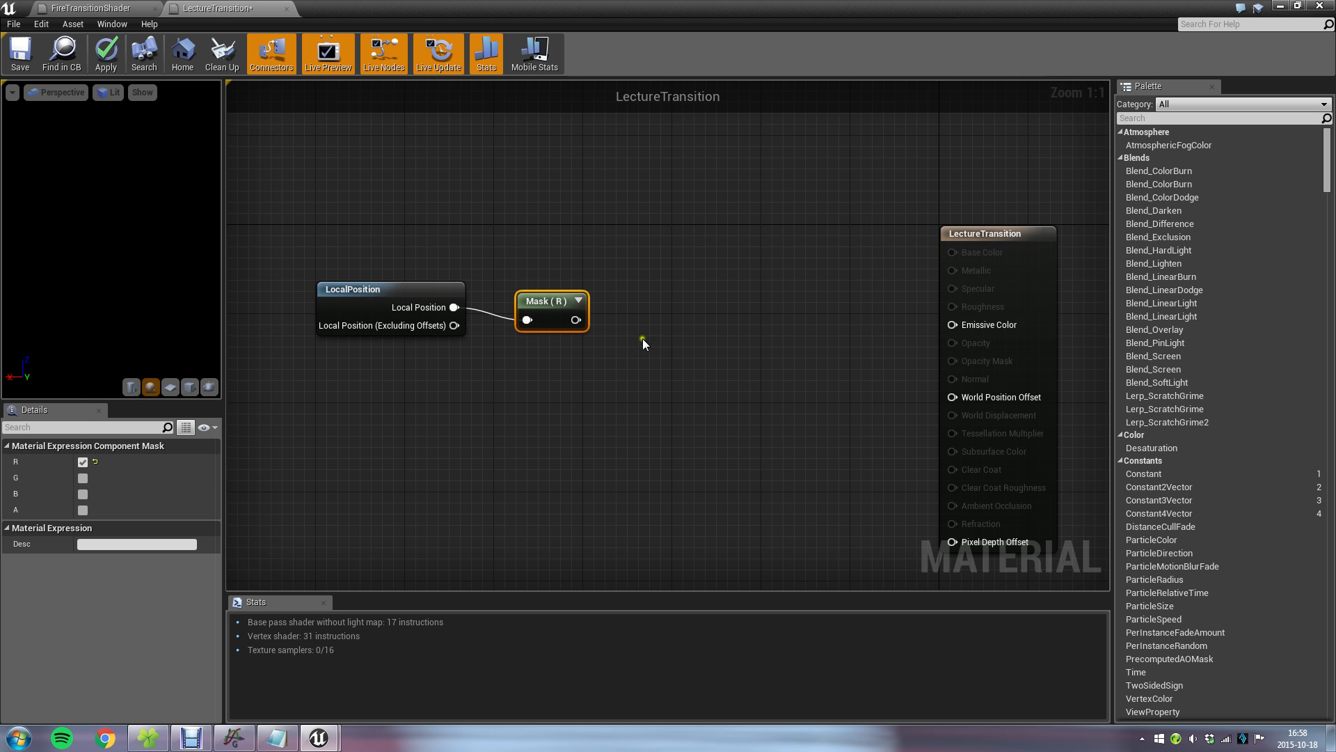
pyautogui.moveTo(576, 319); pyautogui.dragTo(953, 326)
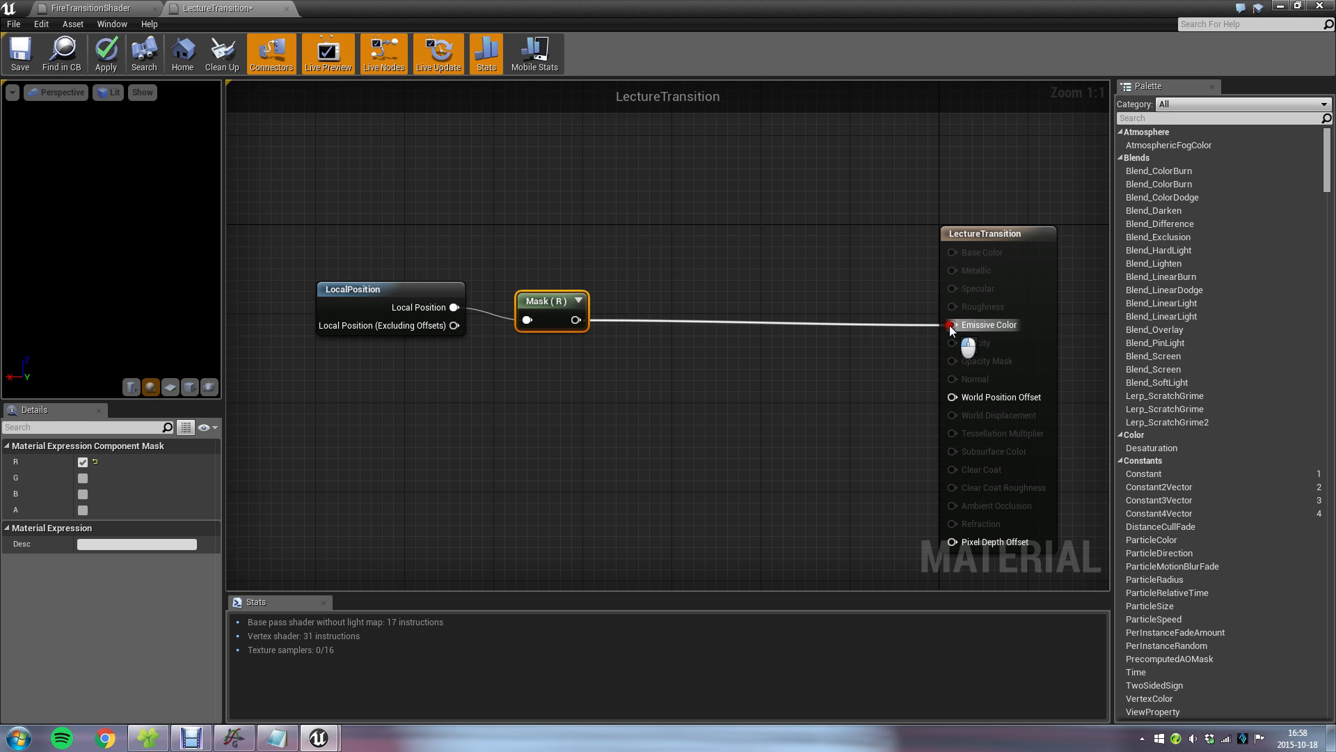
pyautogui.click(19, 52)
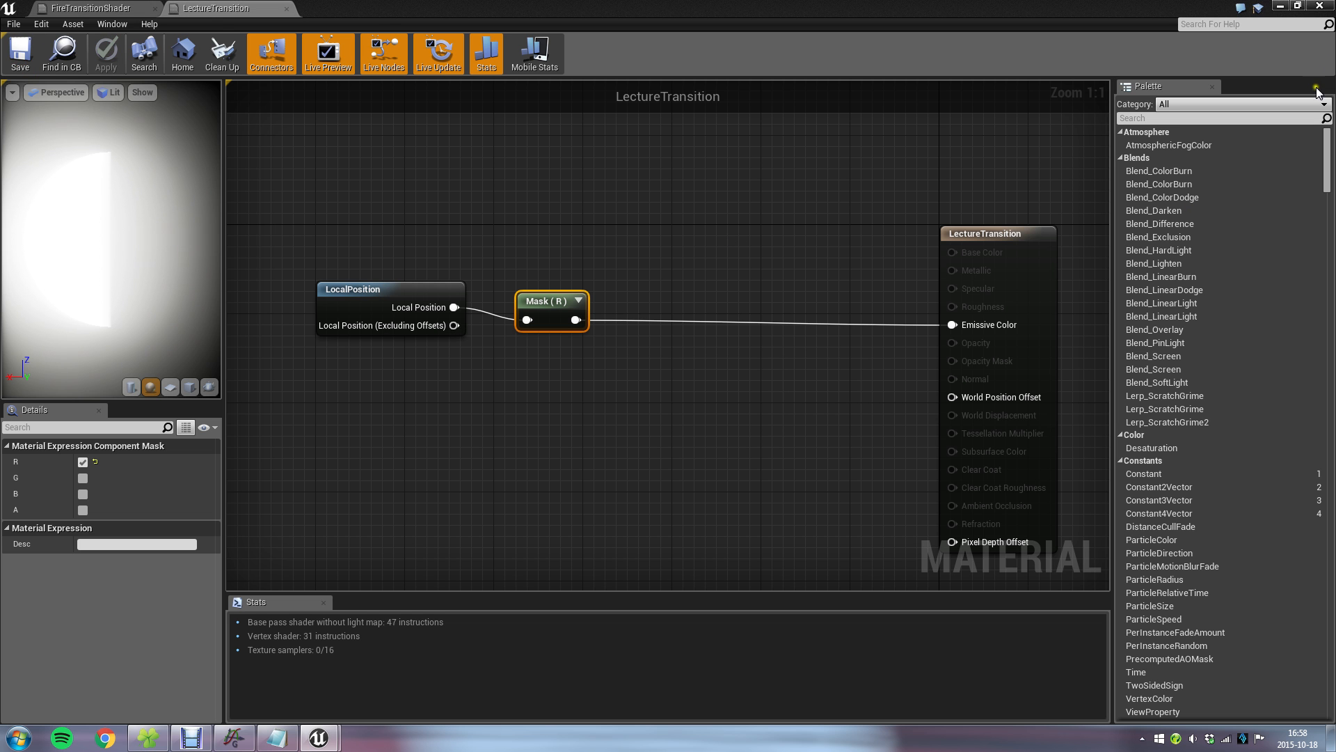
# Examine the masked material on the cube from several angles in the level, and reopen LectureTransition.
pyautogui.click(1282, 6)
pyautogui.moveTo(544, 311); pyautogui.dragTo(586, 201, button='right')
pyautogui.moveTo(612, 312); pyautogui.dragTo(572, 334, button='right')
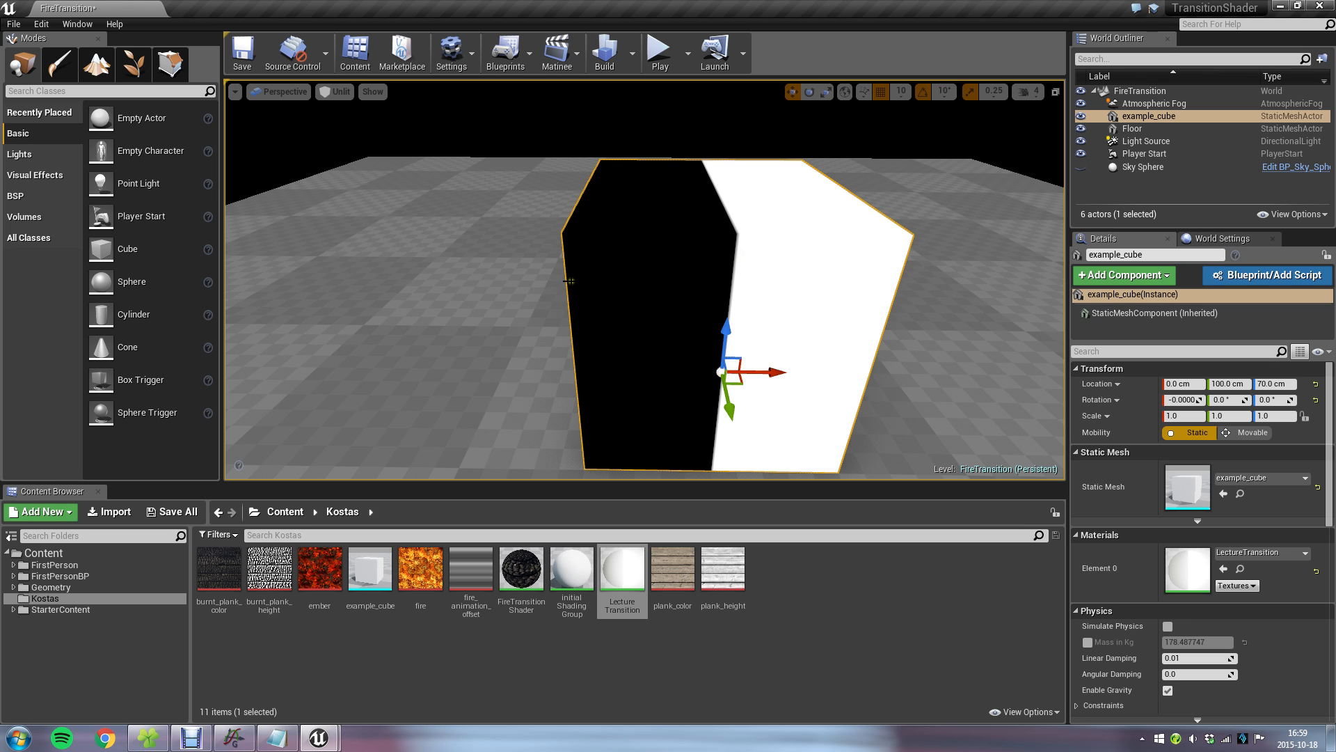
pyautogui.moveTo(731, 344)
pyautogui.mouseDown(button='right')
pyautogui.moveTo(742, 340)
pyautogui.moveTo(724, 340)
pyautogui.mouseUp(button='right')
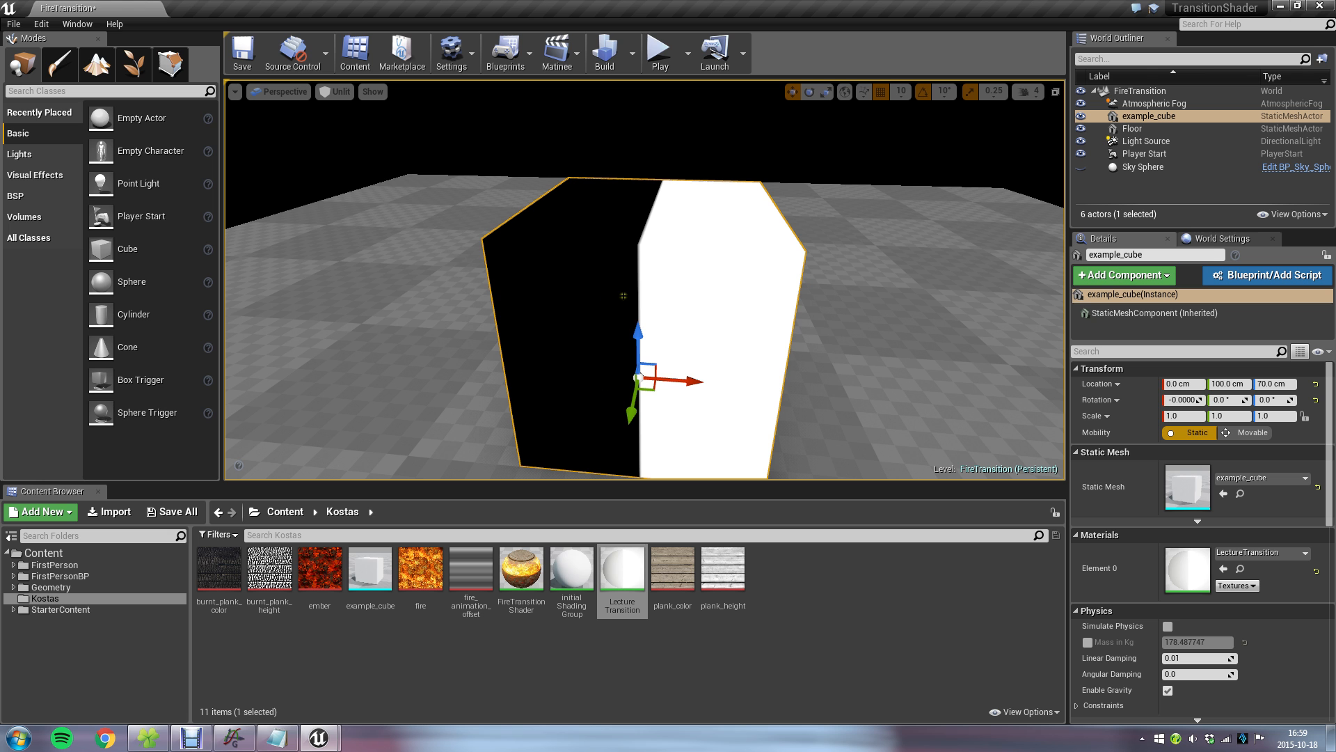
pyautogui.click(637, 570)
pyautogui.doubleClick(636, 570)
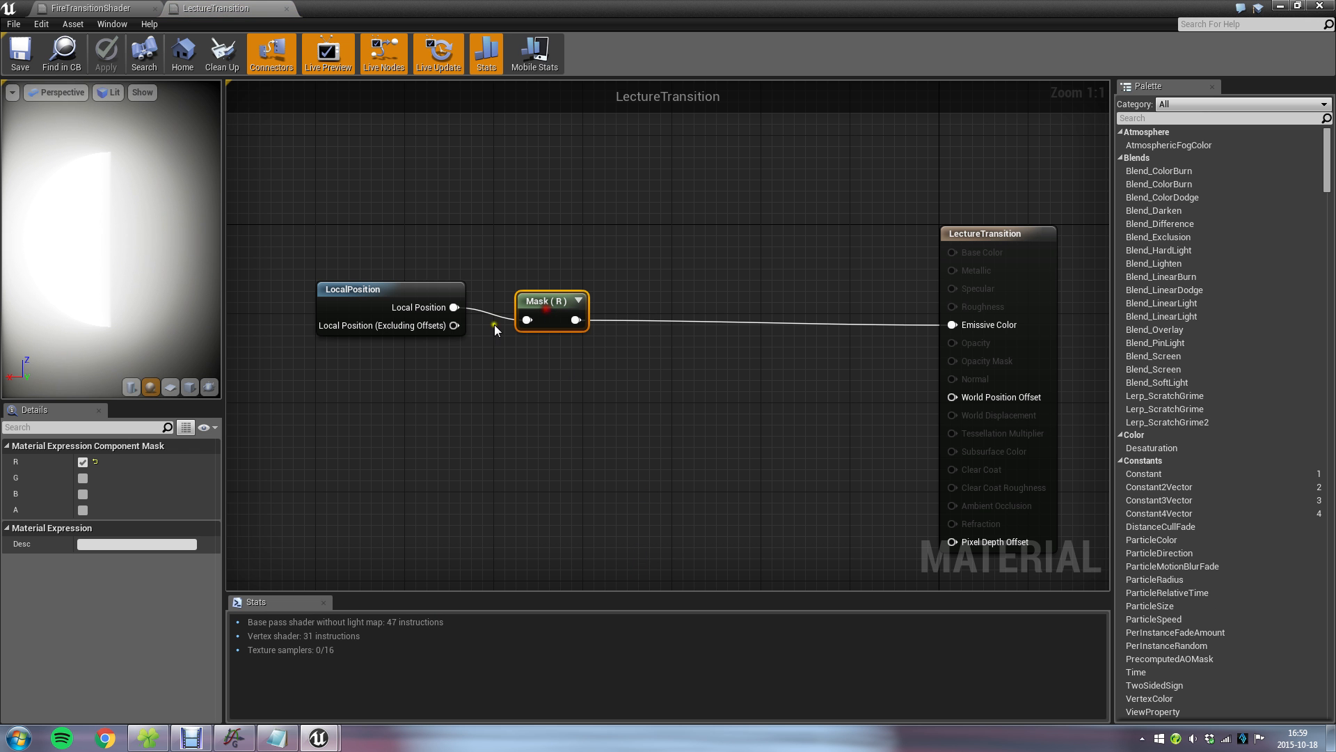
# Set the component mask to pass only the G channel and save the material.
pyautogui.click(83, 462)
pyautogui.click(83, 478)
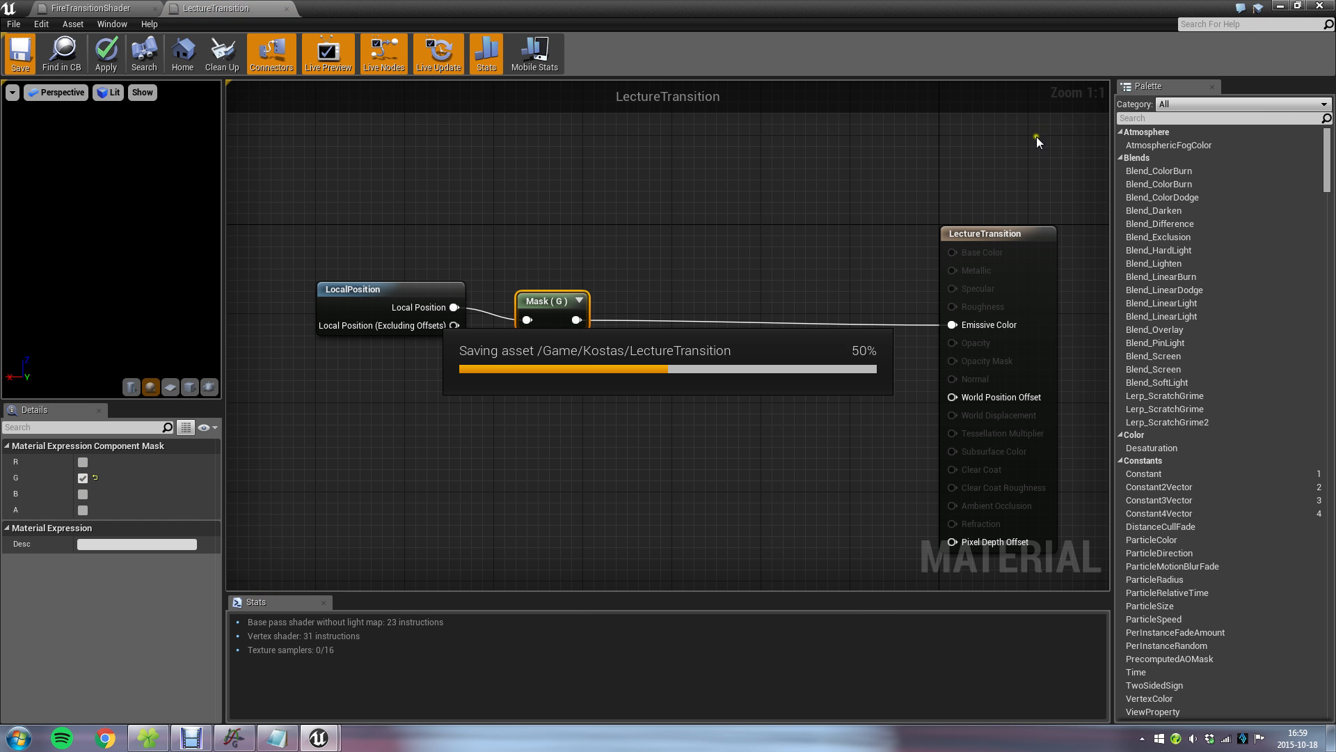
# Examine the G-masked material on the cube from several angles in the level.
pyautogui.click(1281, 7)
pyautogui.moveTo(850, 348); pyautogui.dragTo(874, 239, button='right')
pyautogui.press('w')
pyautogui.press('s')
pyautogui.moveTo(627, 305)
pyautogui.mouseDown(button='right')
pyautogui.moveTo(633, 320)
pyautogui.moveTo(634, 293)
pyautogui.moveTo(628, 304)
pyautogui.mouseUp(button='right')
pyautogui.press('w')
pyautogui.press('s')
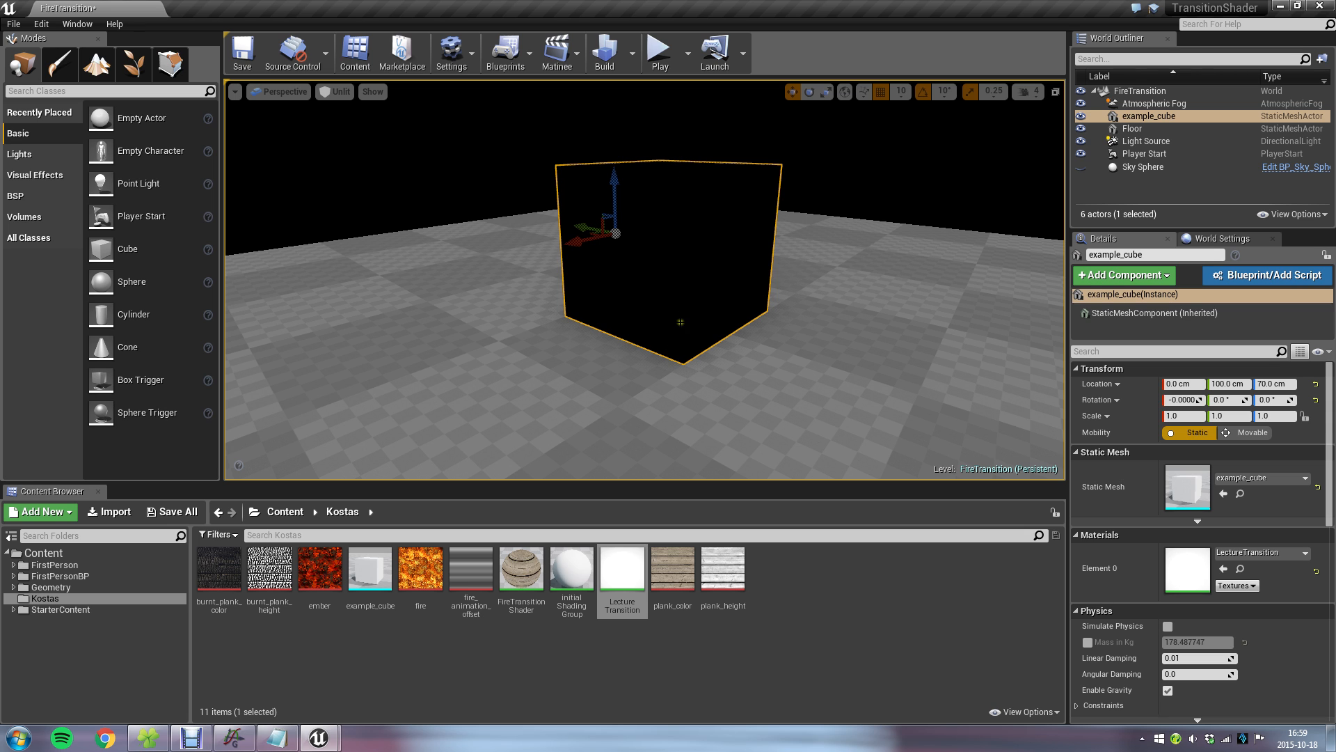
# Reopen LectureTransition, set the component mask to pass only the B channel, and save the material.
pyautogui.doubleClick(622, 571)
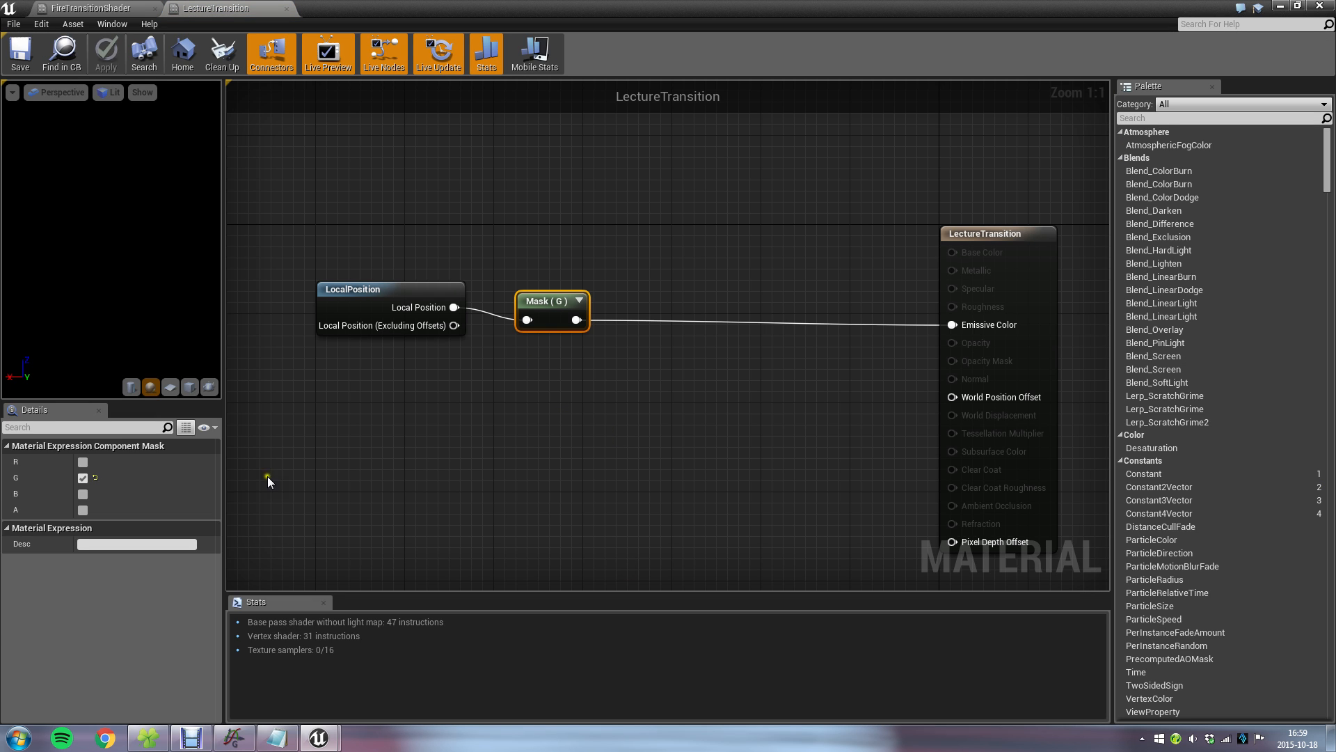
pyautogui.click(82, 478)
pyautogui.click(82, 493)
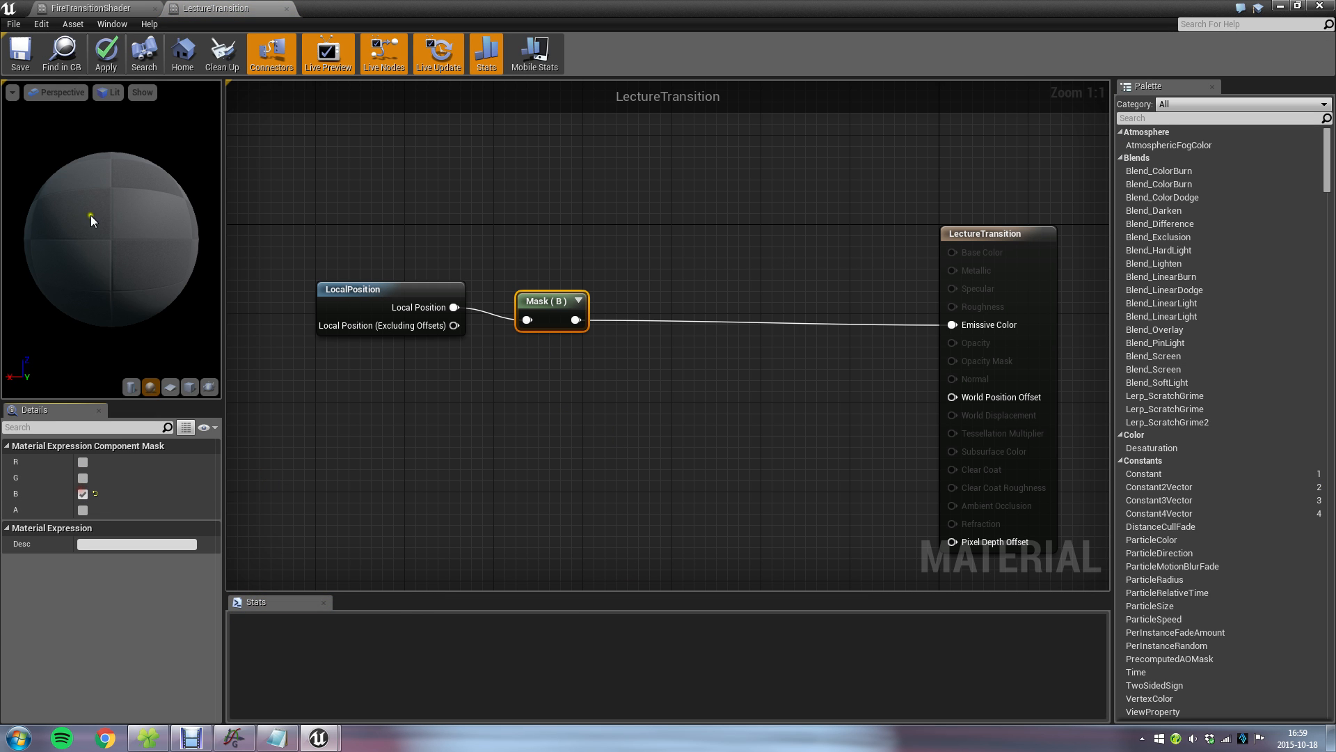
pyautogui.click(23, 56)
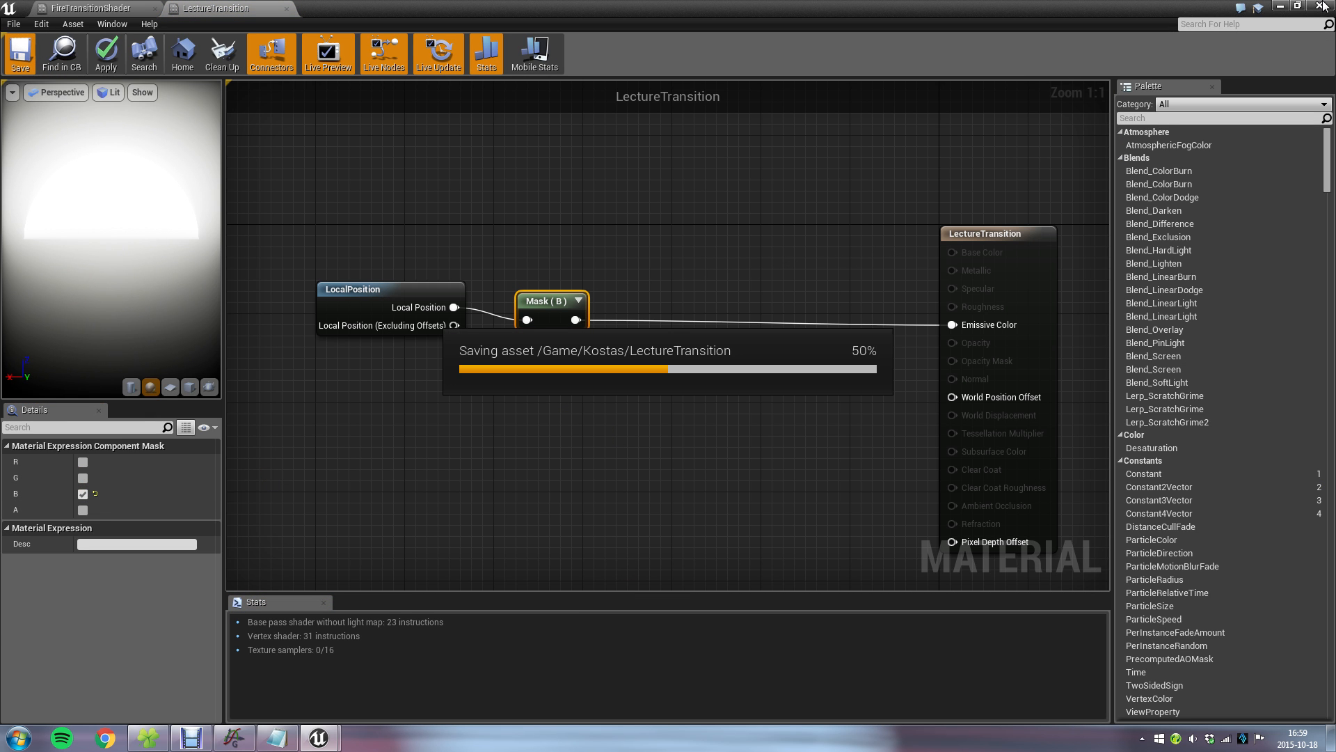
# Examine how the B-masked material splits the cube along its height, viewing it from several angles and distances.
pyautogui.click(1281, 7)
pyautogui.moveTo(717, 245); pyautogui.dragTo(744, 240, button='right')
pyautogui.press('d')
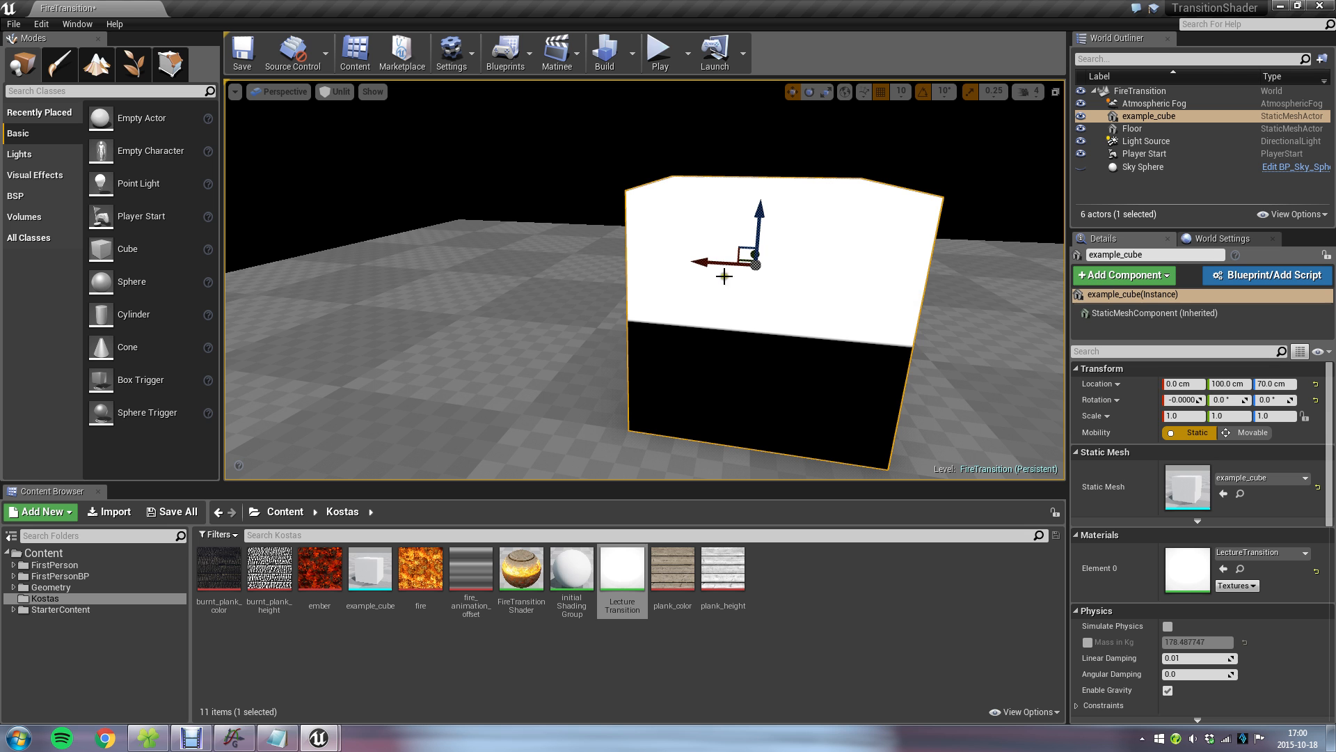
pyautogui.moveTo(673, 295); pyautogui.dragTo(891, 317, button='right')
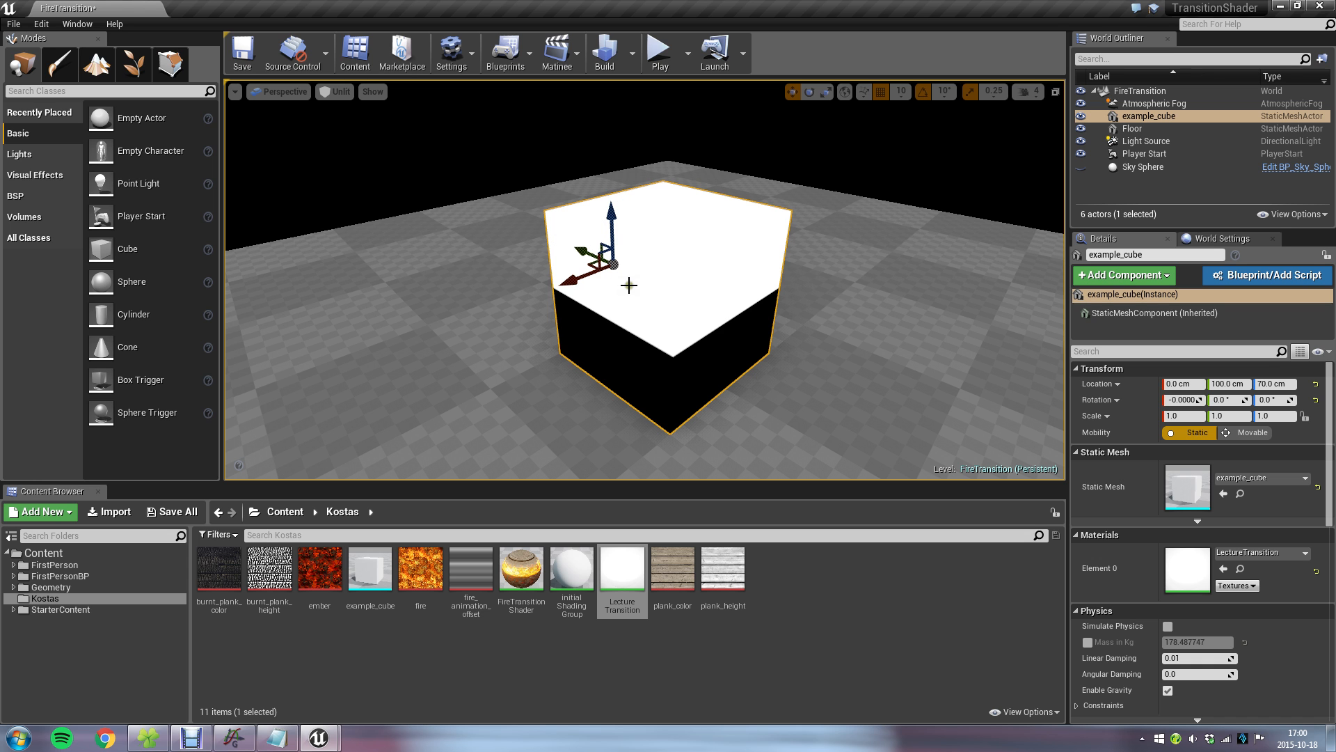
pyautogui.moveTo(739, 311); pyautogui.dragTo(1078, 319, button='right')
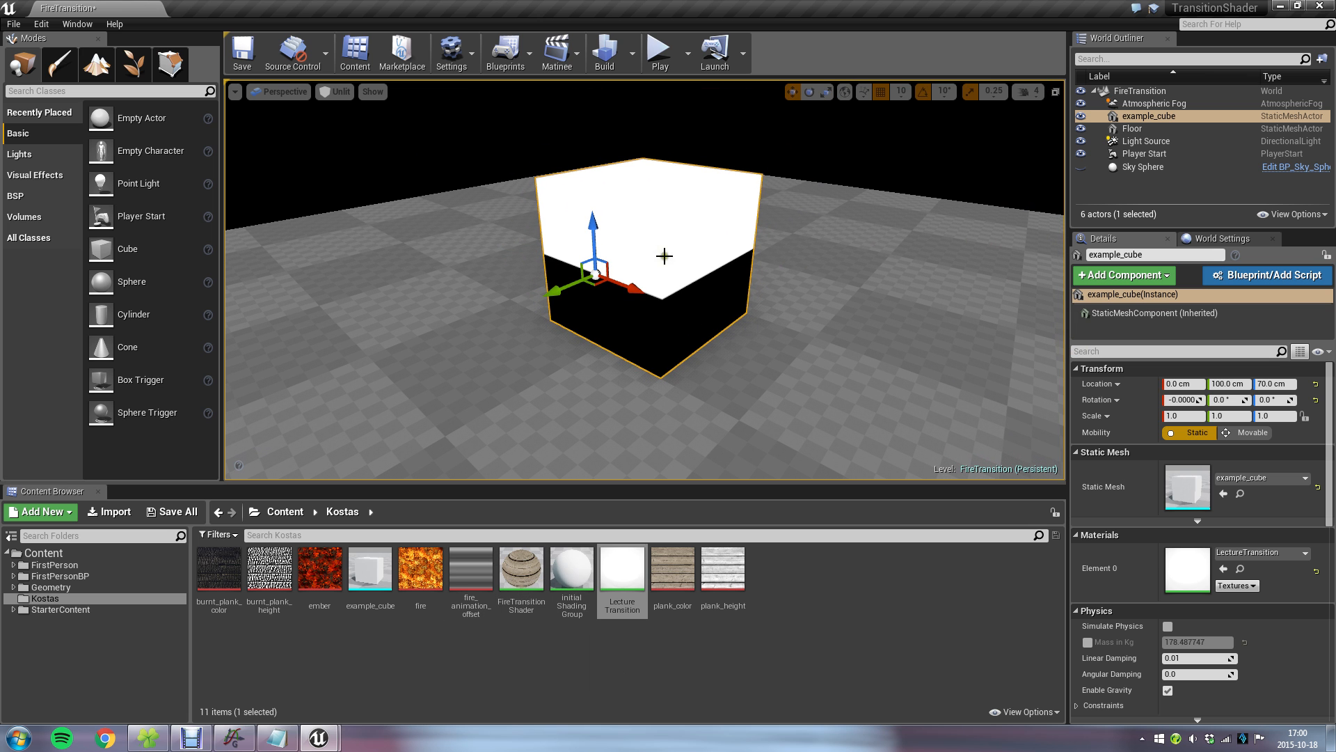
pyautogui.moveTo(678, 336)
pyautogui.mouseDown(button='right')
pyautogui.moveTo(684, 347)
pyautogui.moveTo(698, 320)
pyautogui.mouseUp(button='right')
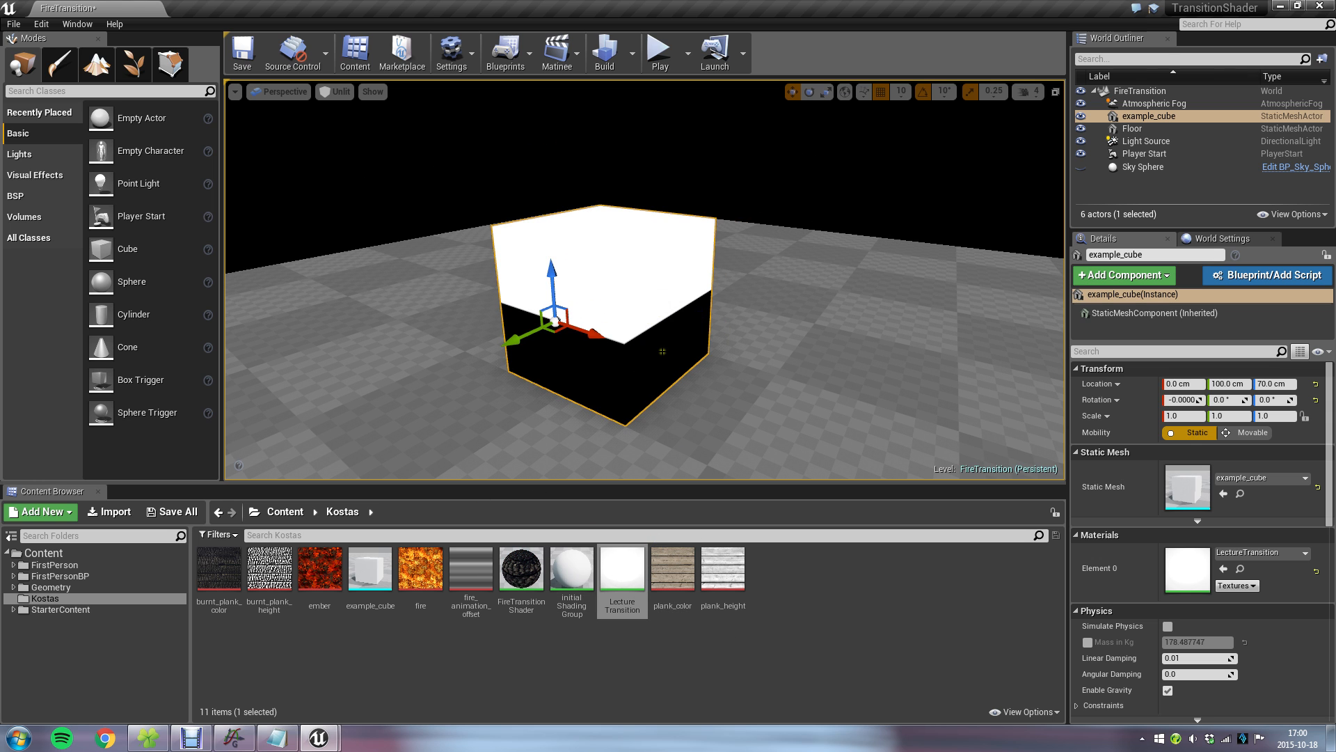
pyautogui.press('w')
pyautogui.moveTo(671, 360); pyautogui.dragTo(673, 380, button='right')
pyautogui.moveTo(695, 334); pyautogui.dragTo(696, 338, button='right')
pyautogui.press('s')
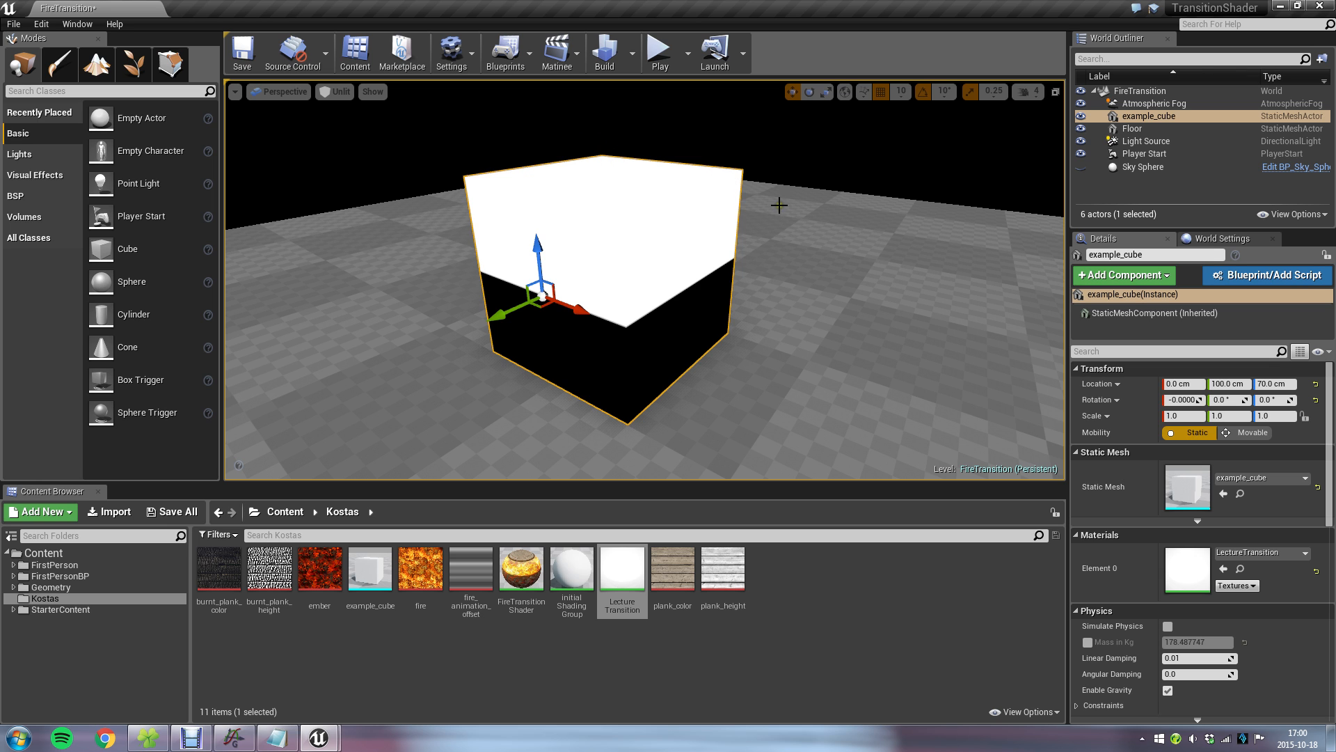
pyautogui.scroll(-3, 545, 293)
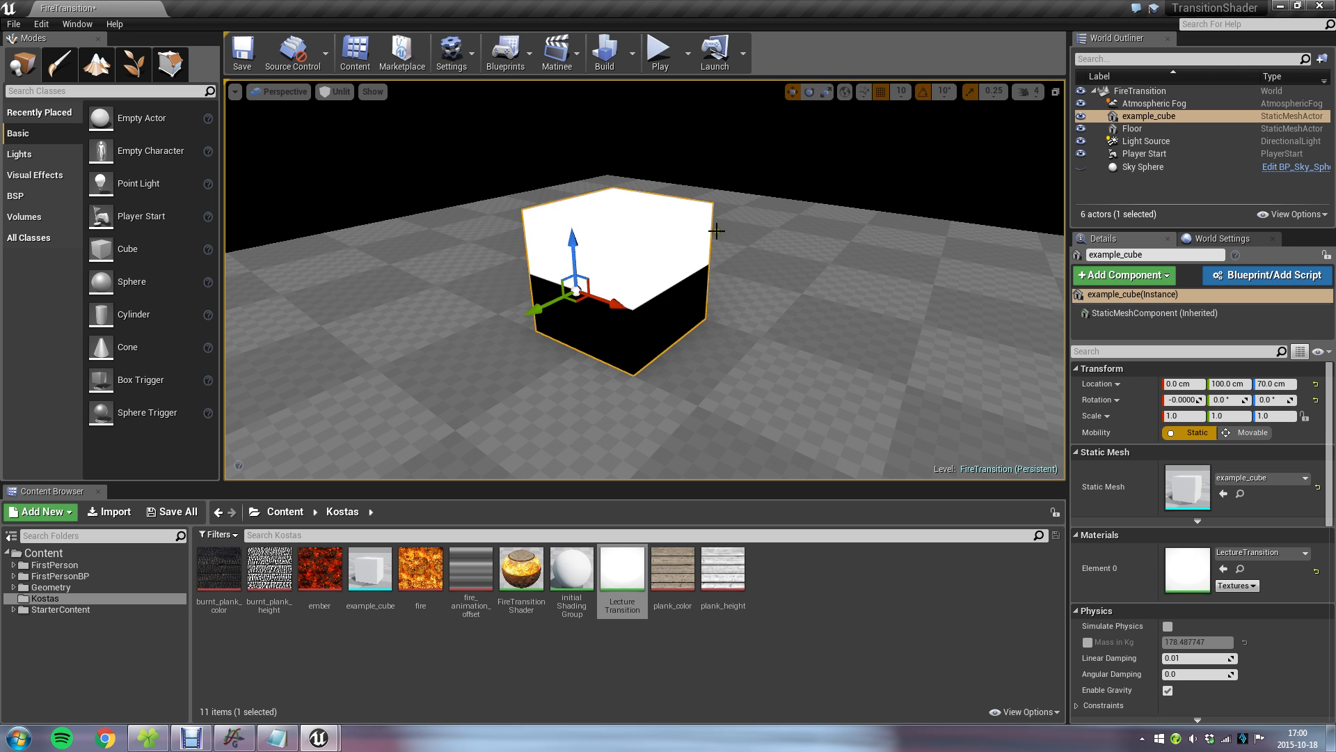
pyautogui.scroll(3, 700, 320)
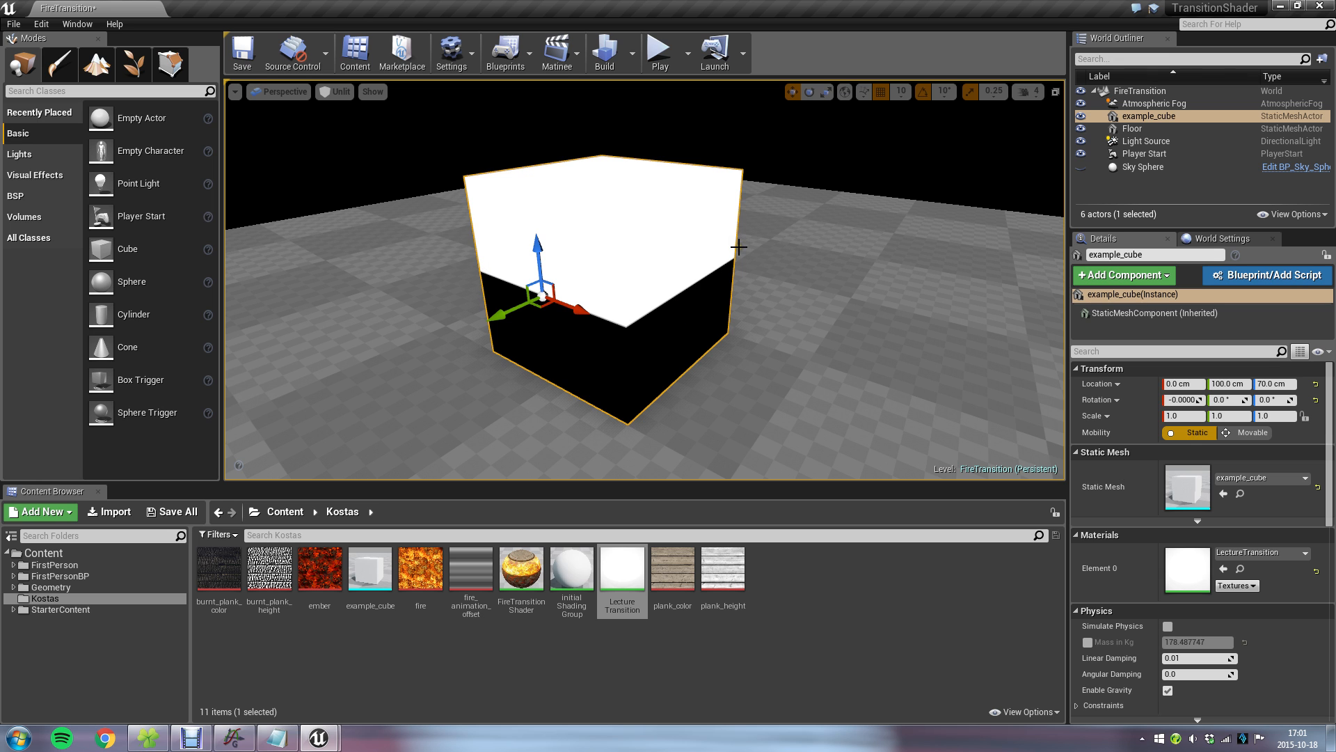
# Reopen LectureTransition and add an ObjectLocalBounds node beneath the LocalPosition node.
pyautogui.doubleClick(623, 567)
pyautogui.rightClick(457, 439)
pyautogui.click(525, 446)
pyautogui.write('ob')
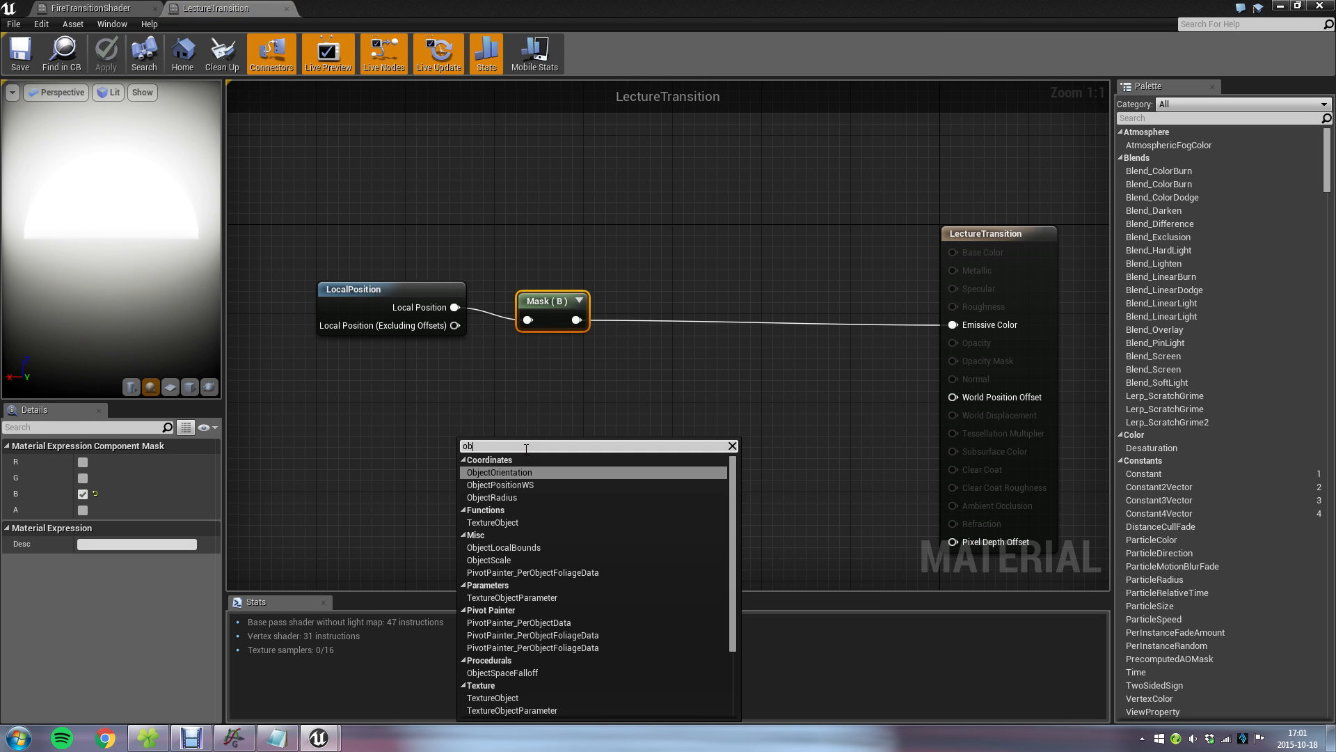
pyautogui.write('j')
pyautogui.press('BackSpace')
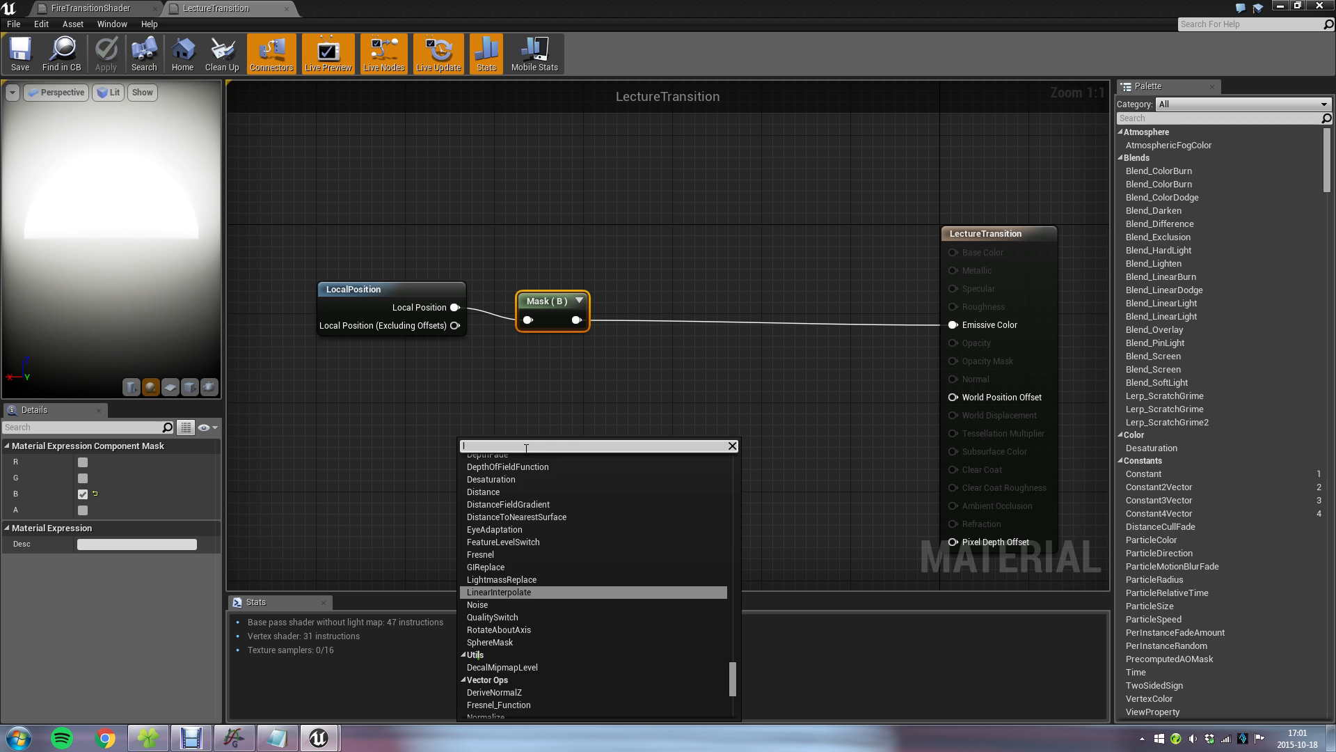
pyautogui.write('ject lo')
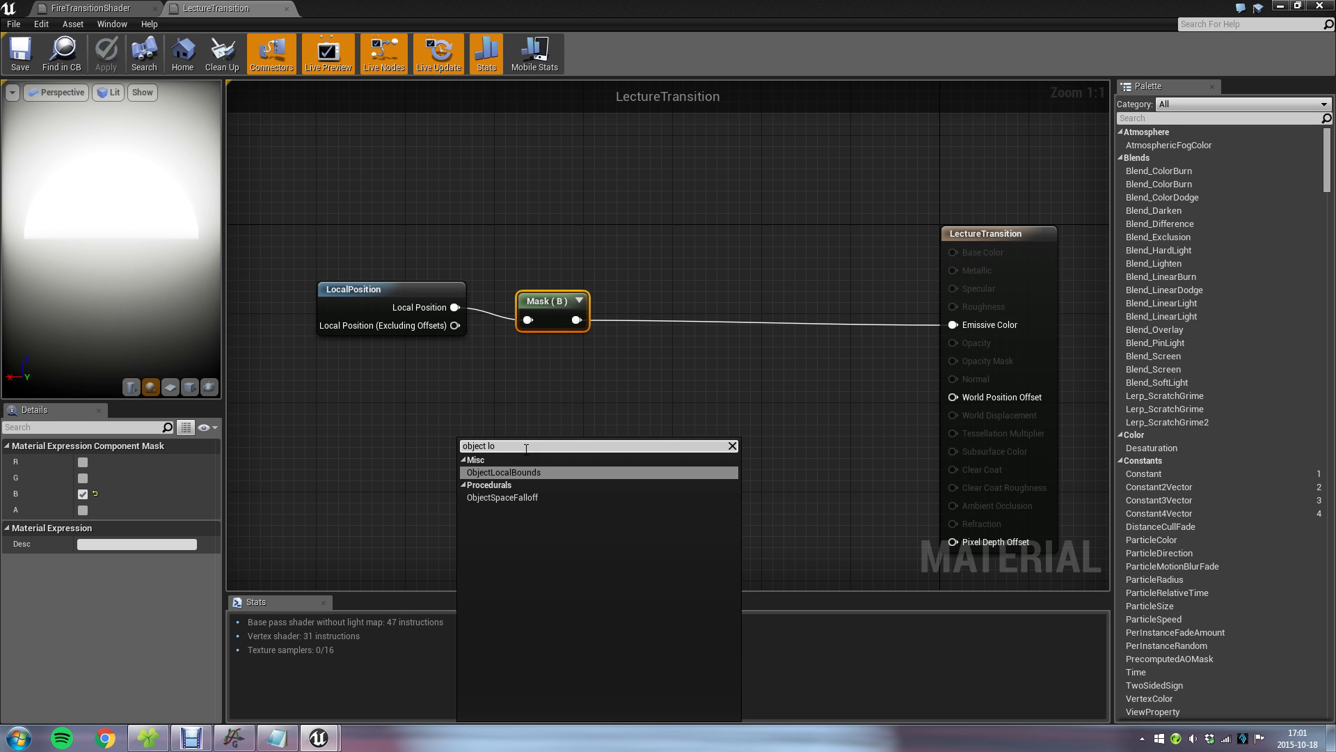
pyautogui.click(507, 472)
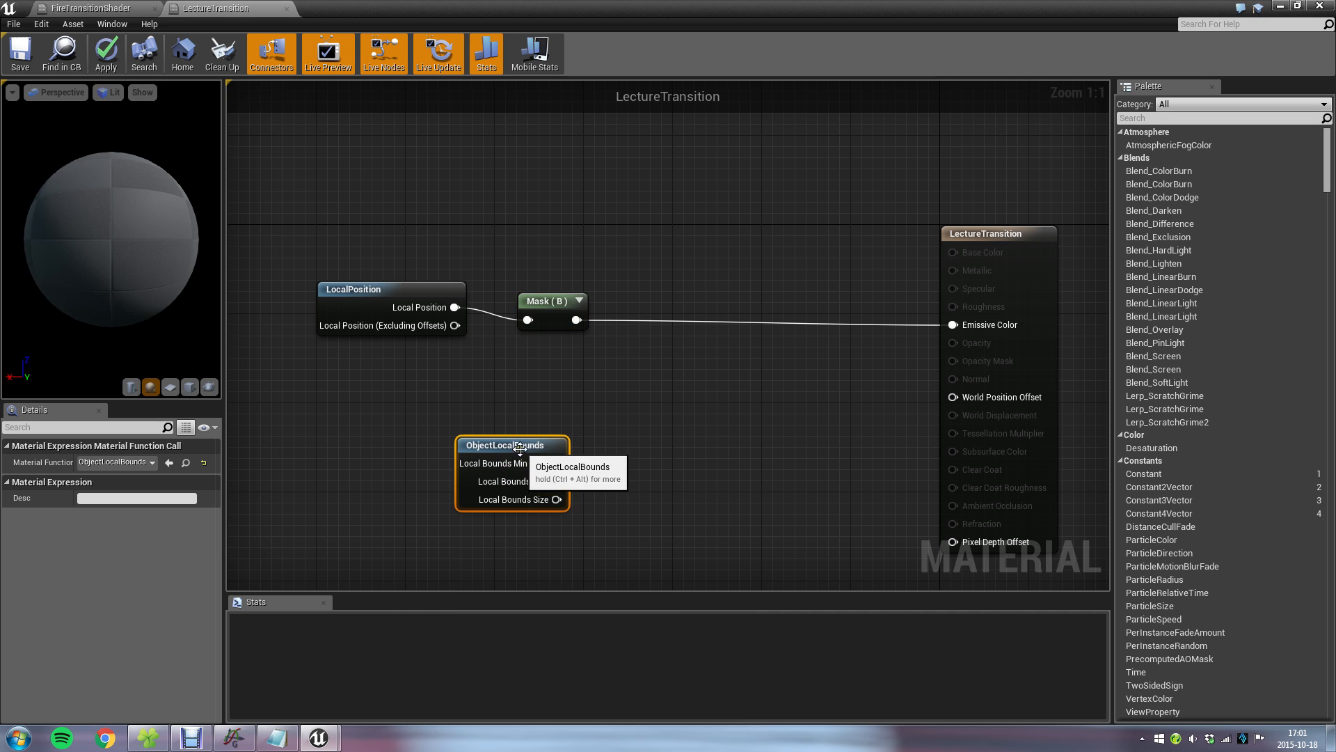
pyautogui.moveTo(518, 461); pyautogui.dragTo(412, 398)
pyautogui.moveTo(514, 440); pyautogui.dragTo(772, 342, button='right')
pyautogui.click(674, 389)
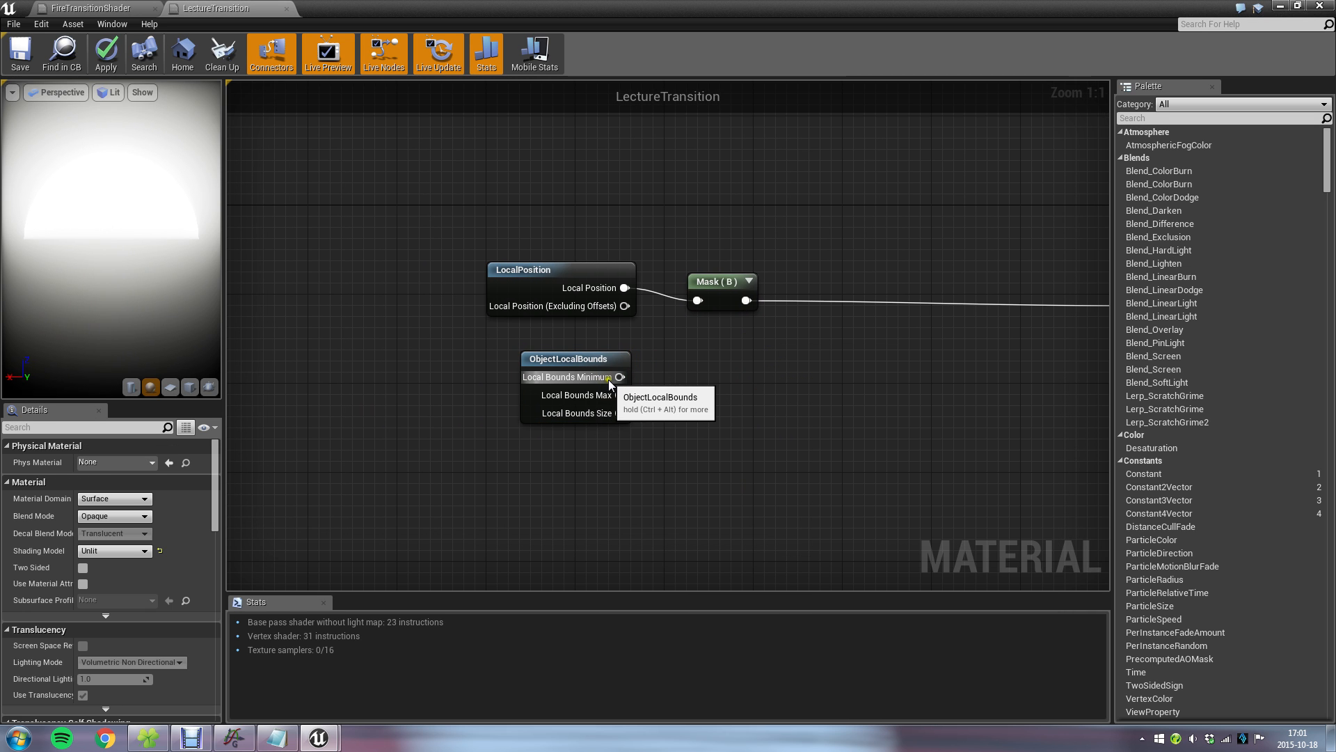
# Examine the Local Bounds Minimum, Max and Size outputs of ObjectLocalBounds, and compare them with the cube in the level.
pyautogui.moveTo(620, 377); pyautogui.dragTo(716, 373)
pyautogui.click(728, 368)
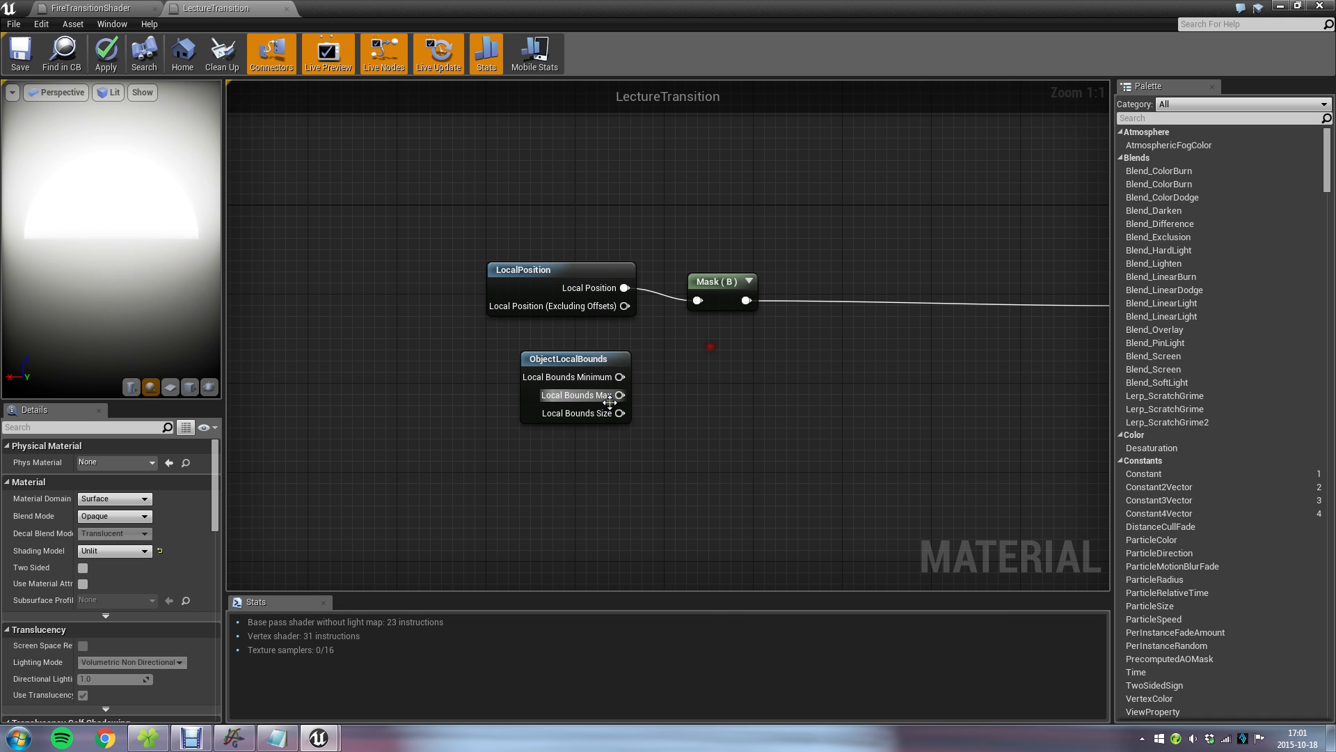
pyautogui.moveTo(619, 395); pyautogui.dragTo(685, 381)
pyautogui.click(678, 356)
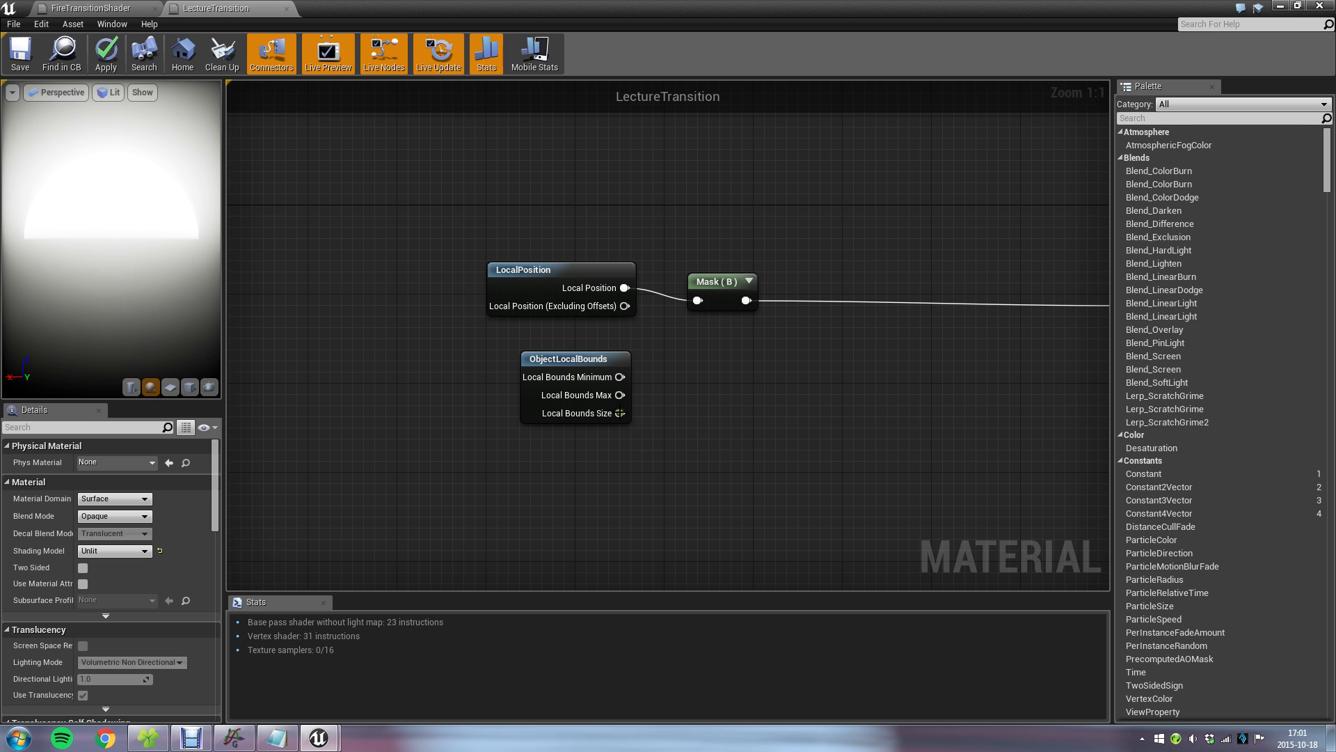
pyautogui.moveTo(619, 412); pyautogui.dragTo(711, 389)
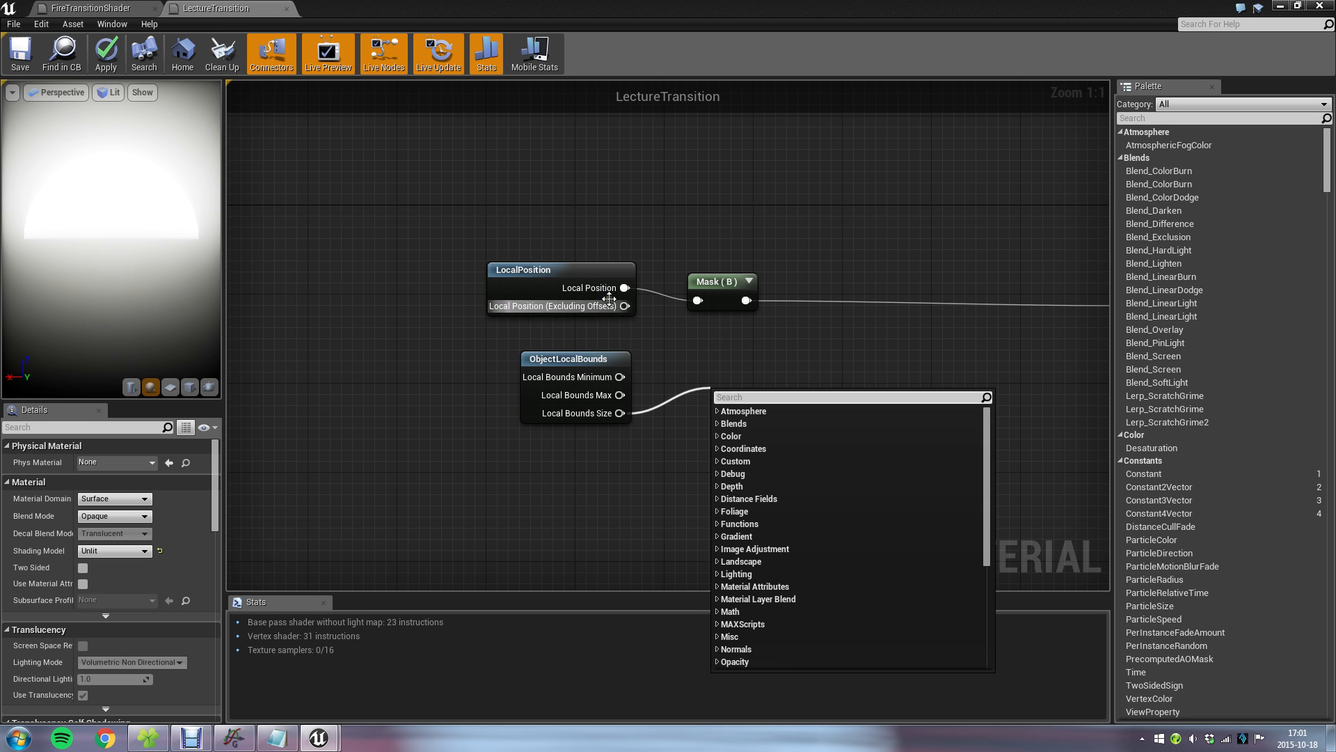
pyautogui.click(581, 269)
pyautogui.click(746, 342)
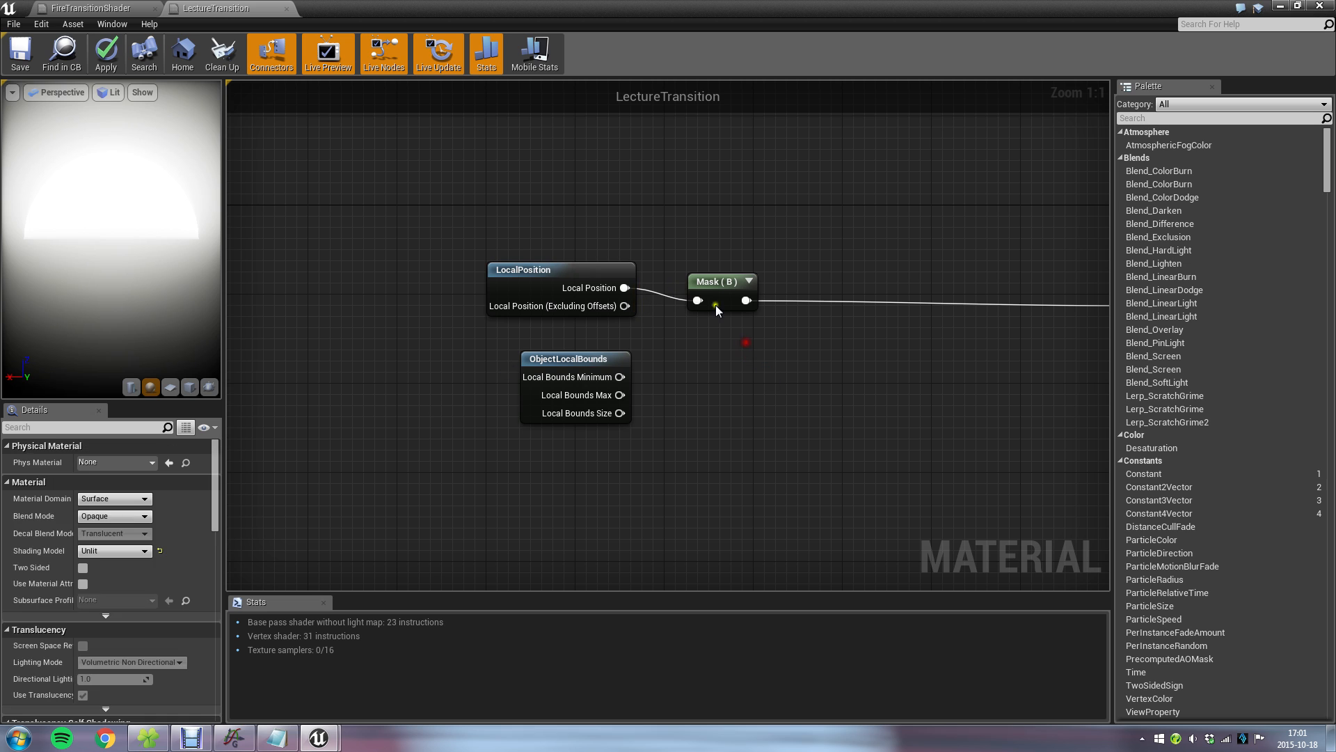
pyautogui.click(715, 305)
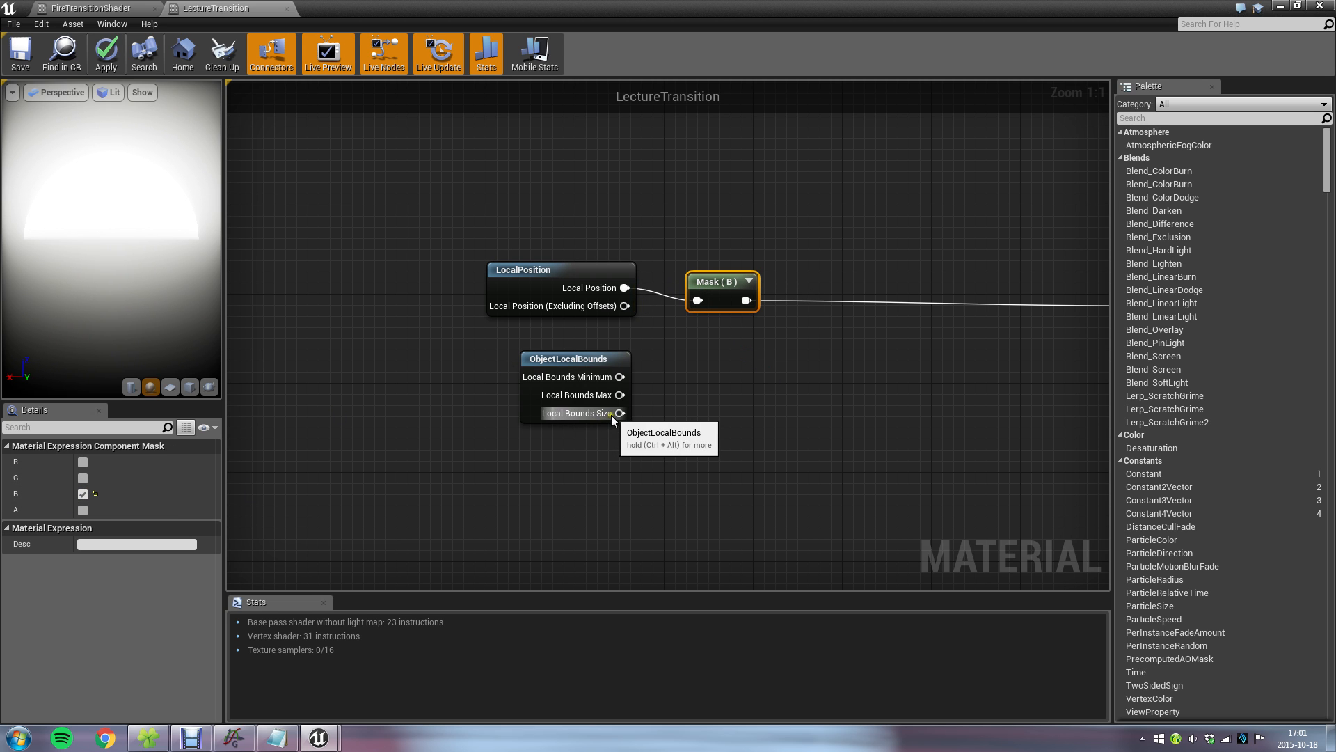
pyautogui.moveTo(618, 412); pyautogui.dragTo(709, 380)
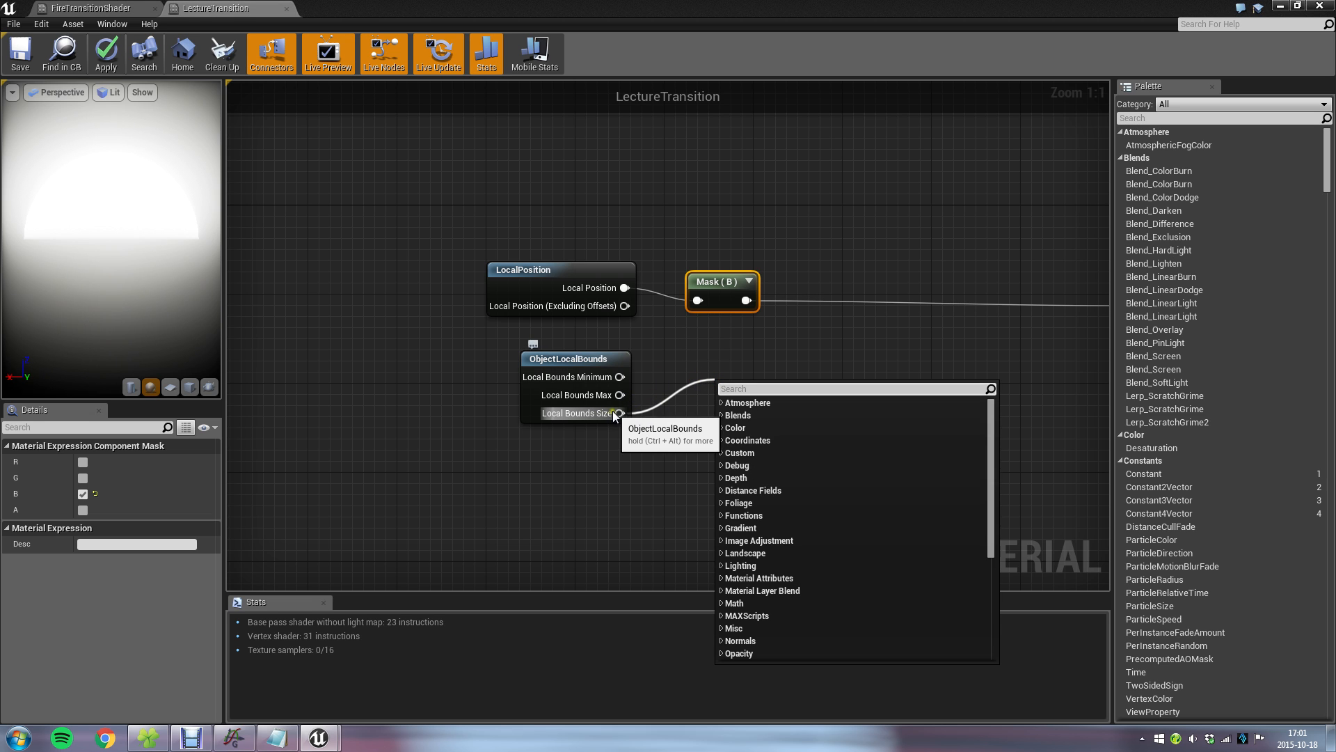
pyautogui.click(1286, 8)
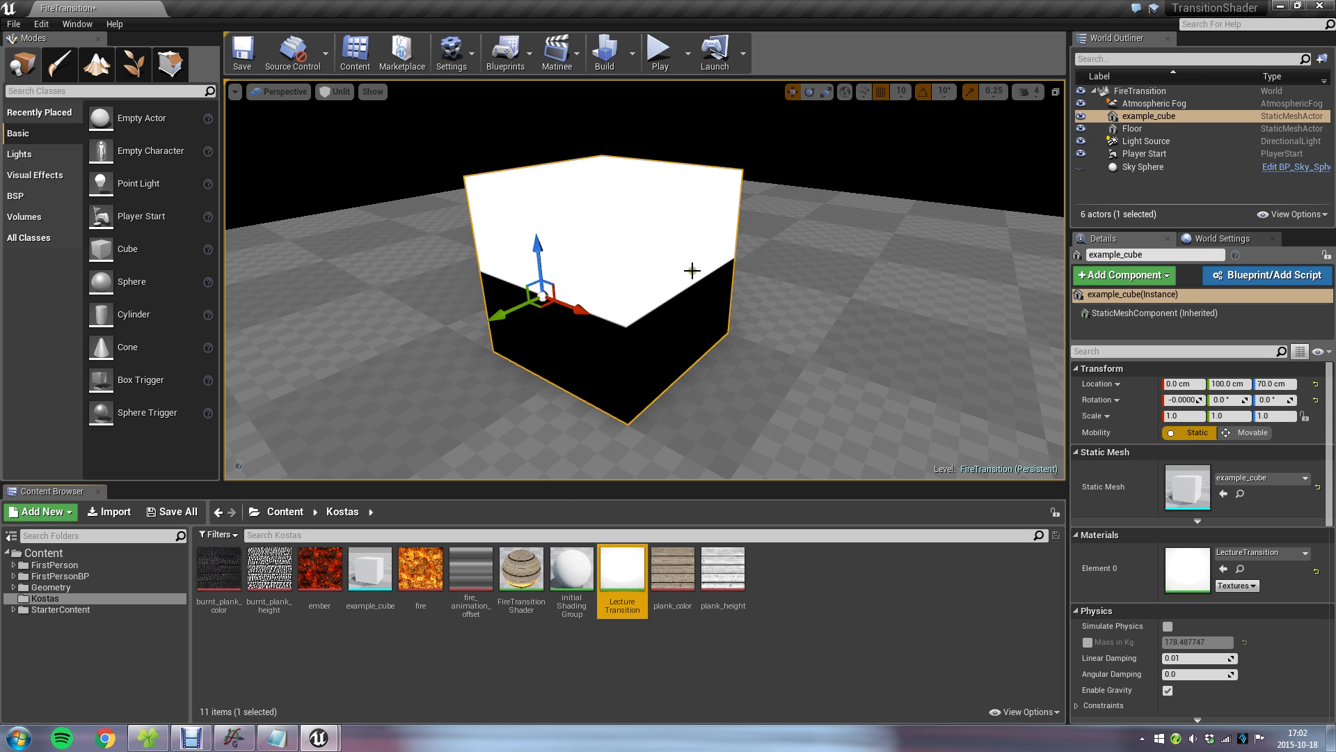
# Reopen LectureTransition and place a copy of the B mask node beside ObjectLocalBounds.
pyautogui.doubleClick(623, 569)
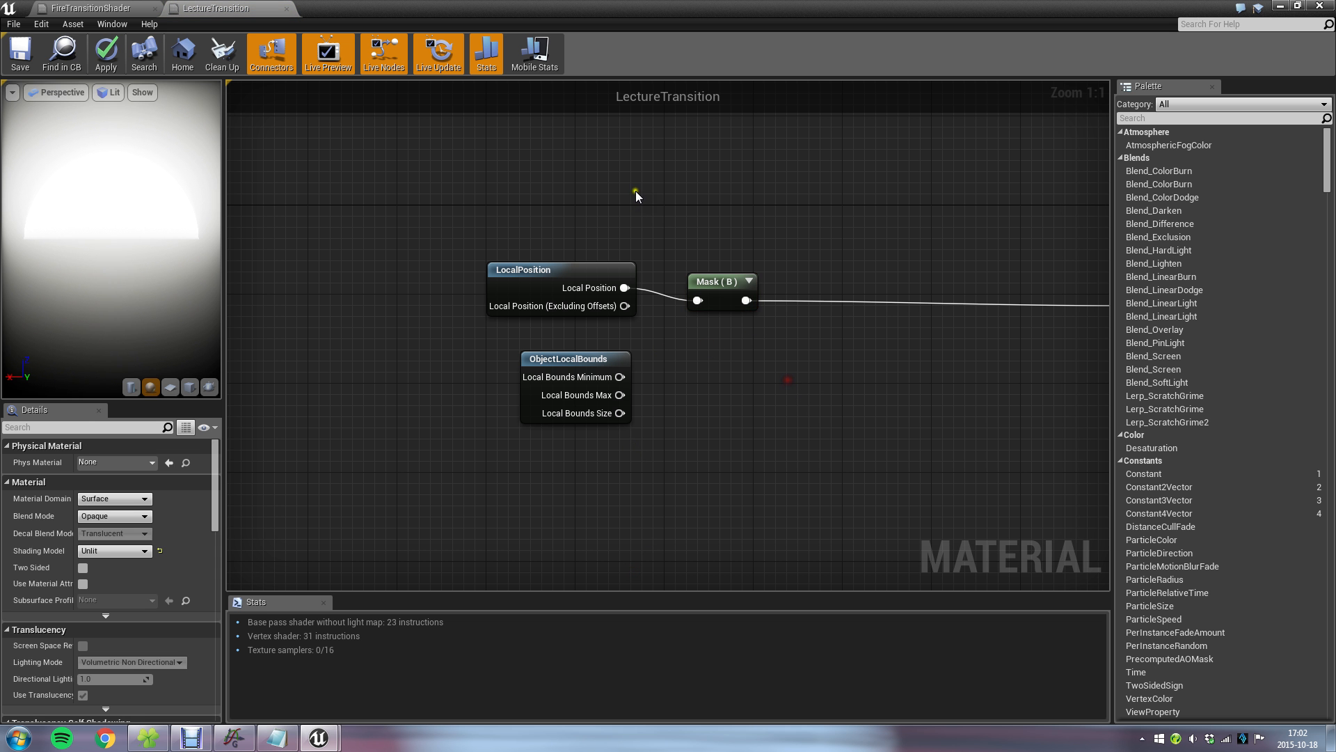
pyautogui.click(716, 282)
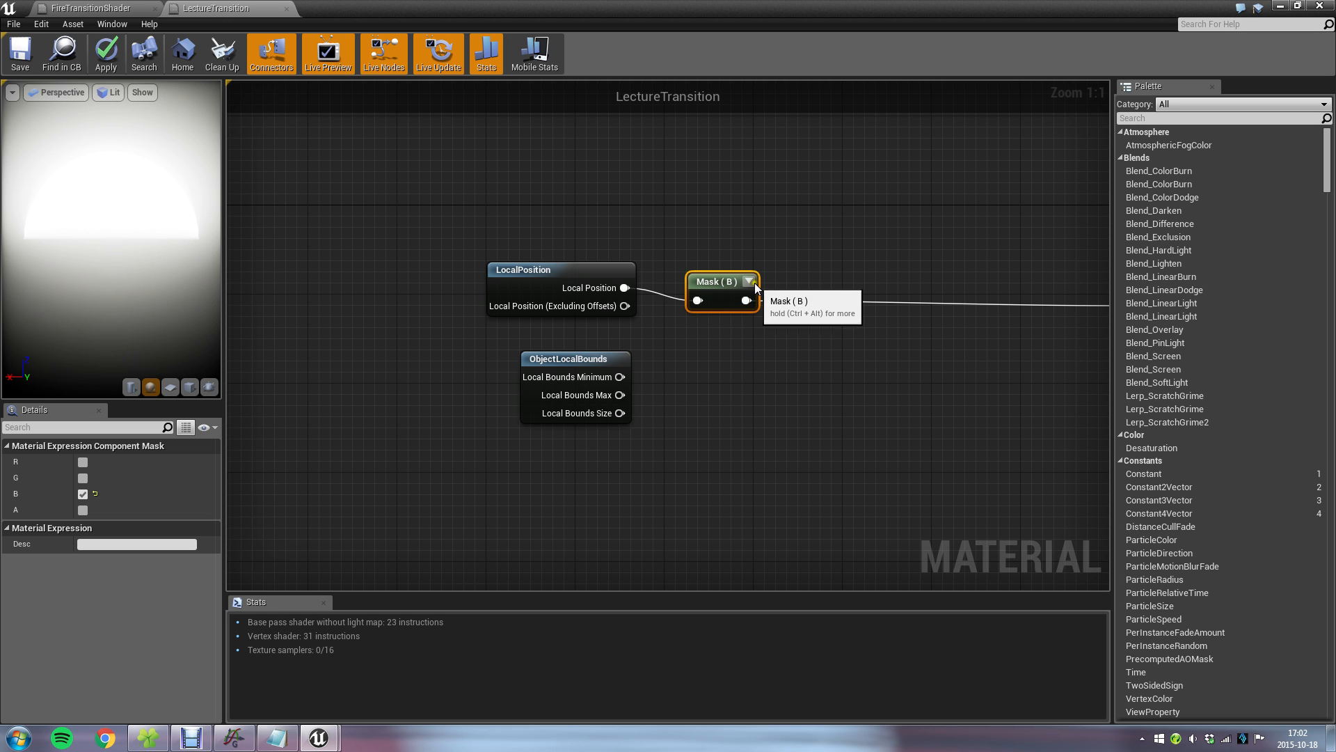
pyautogui.hotkey('ctrl', 'v')
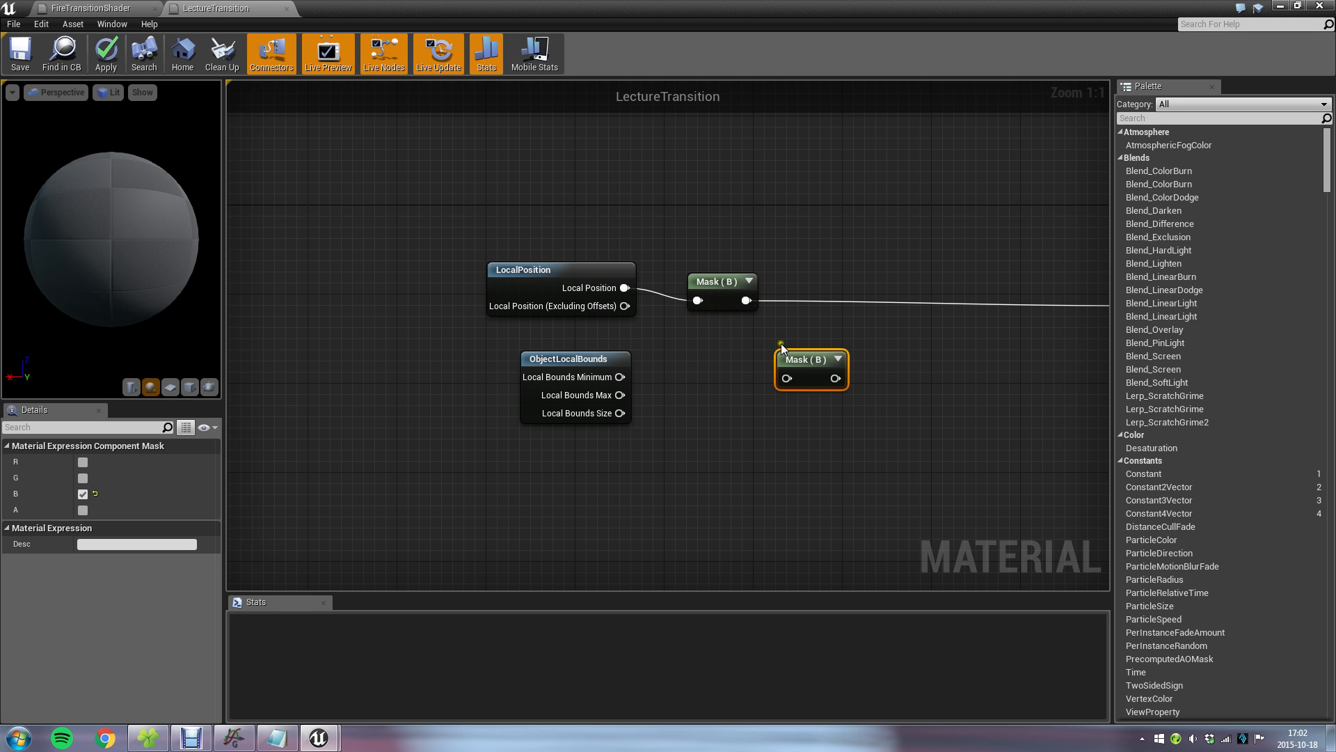
pyautogui.press('Delete')
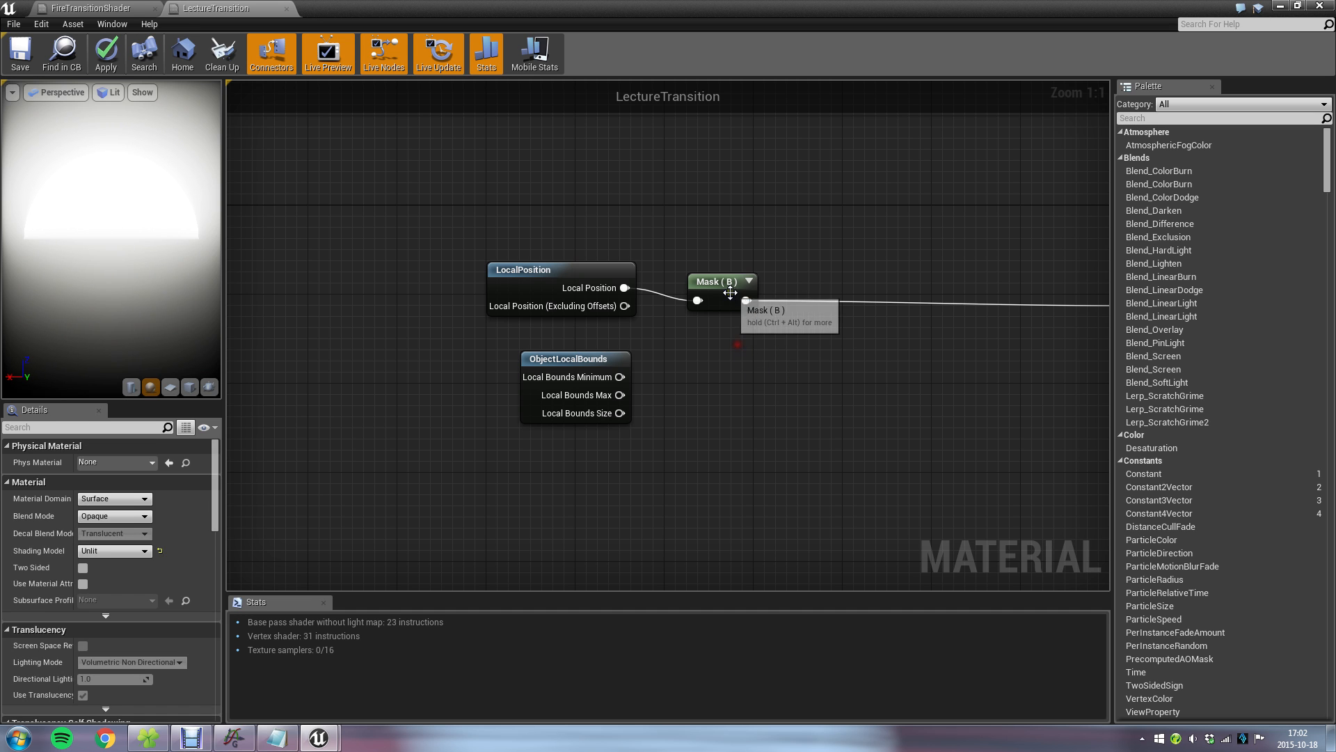
pyautogui.click(729, 291)
pyautogui.hotkey('ctrl', 'v')
pyautogui.moveTo(777, 312); pyautogui.dragTo(728, 361)
pyautogui.click(675, 425)
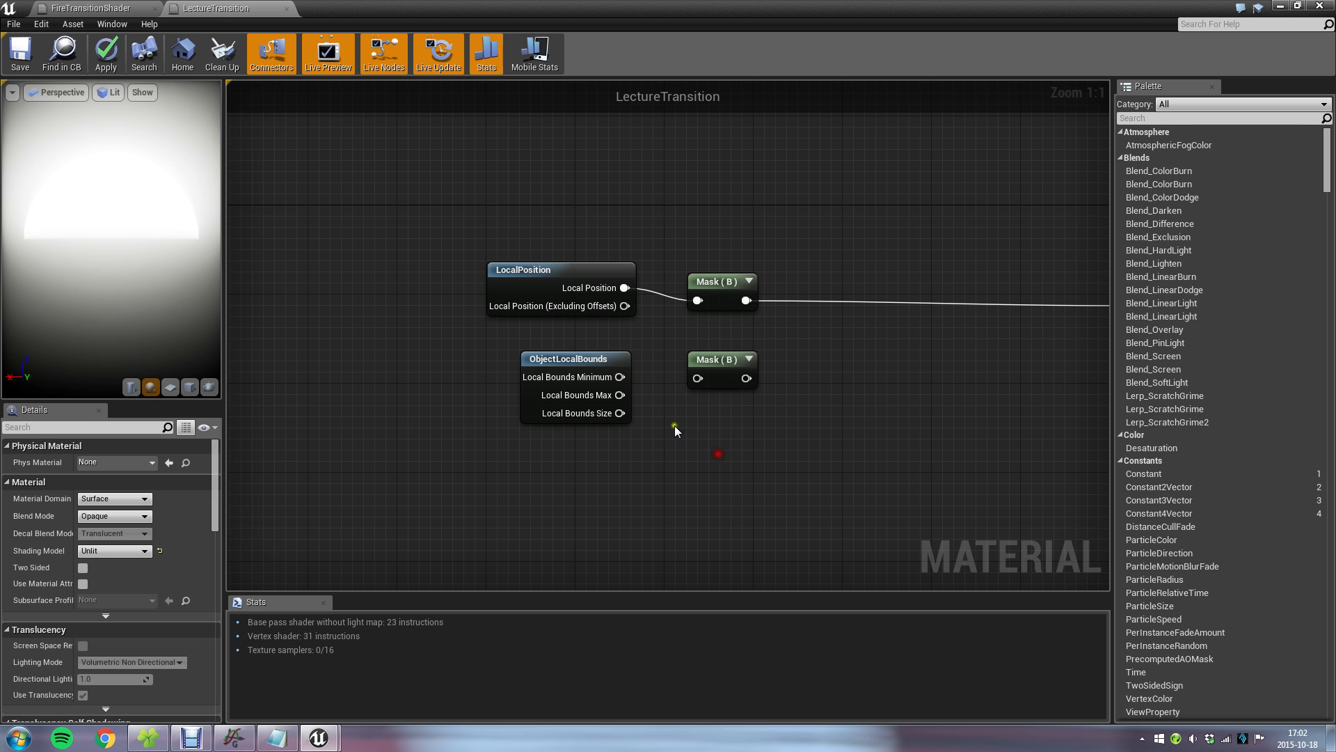
# Connect Local Bounds Size to the copied B mask and check that both masks pass the same channel.
pyautogui.moveTo(619, 413); pyautogui.dragTo(696, 377)
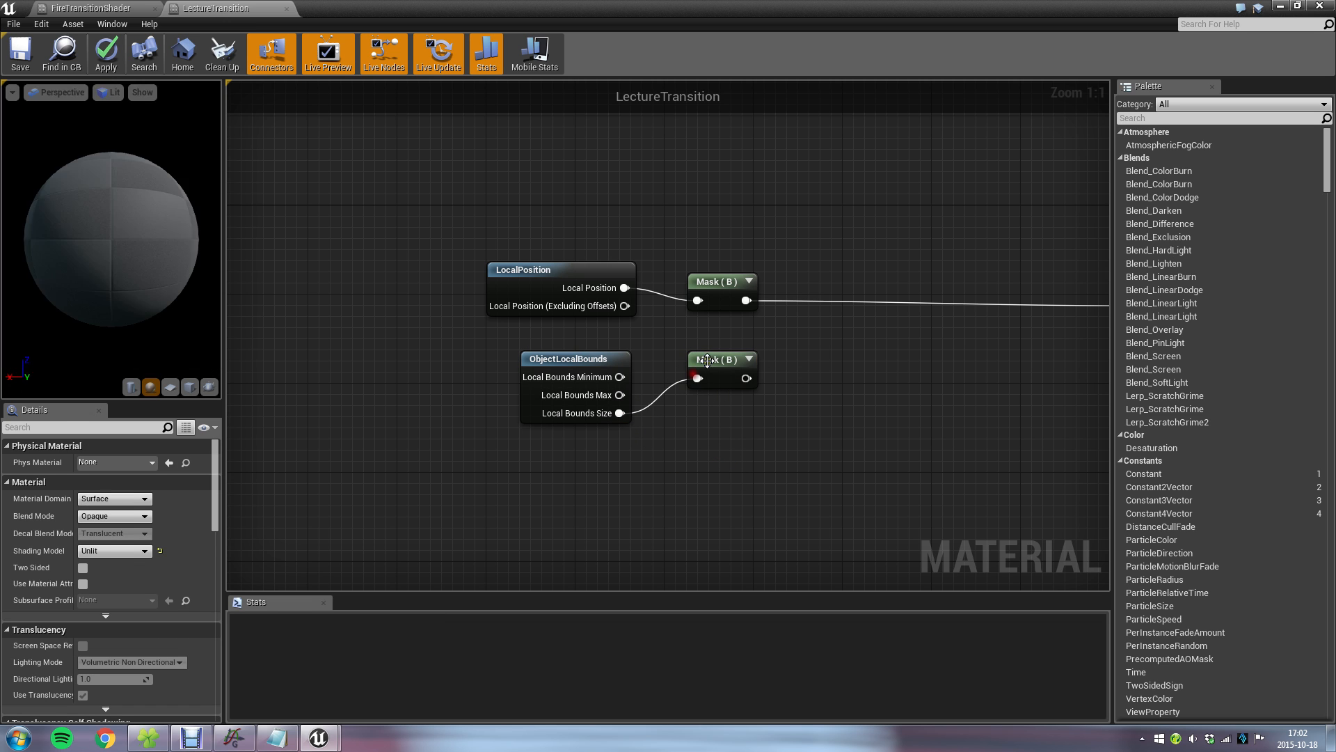
pyautogui.click(717, 361)
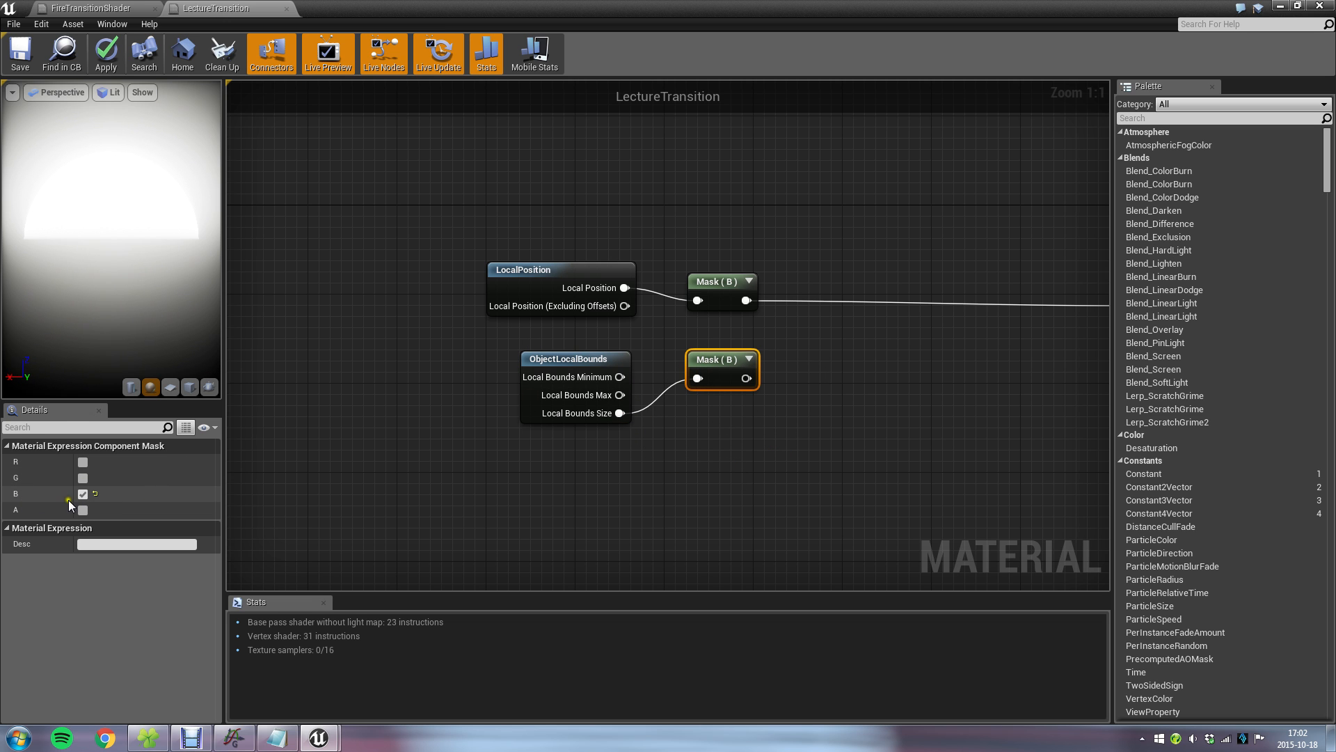
pyautogui.click(724, 281)
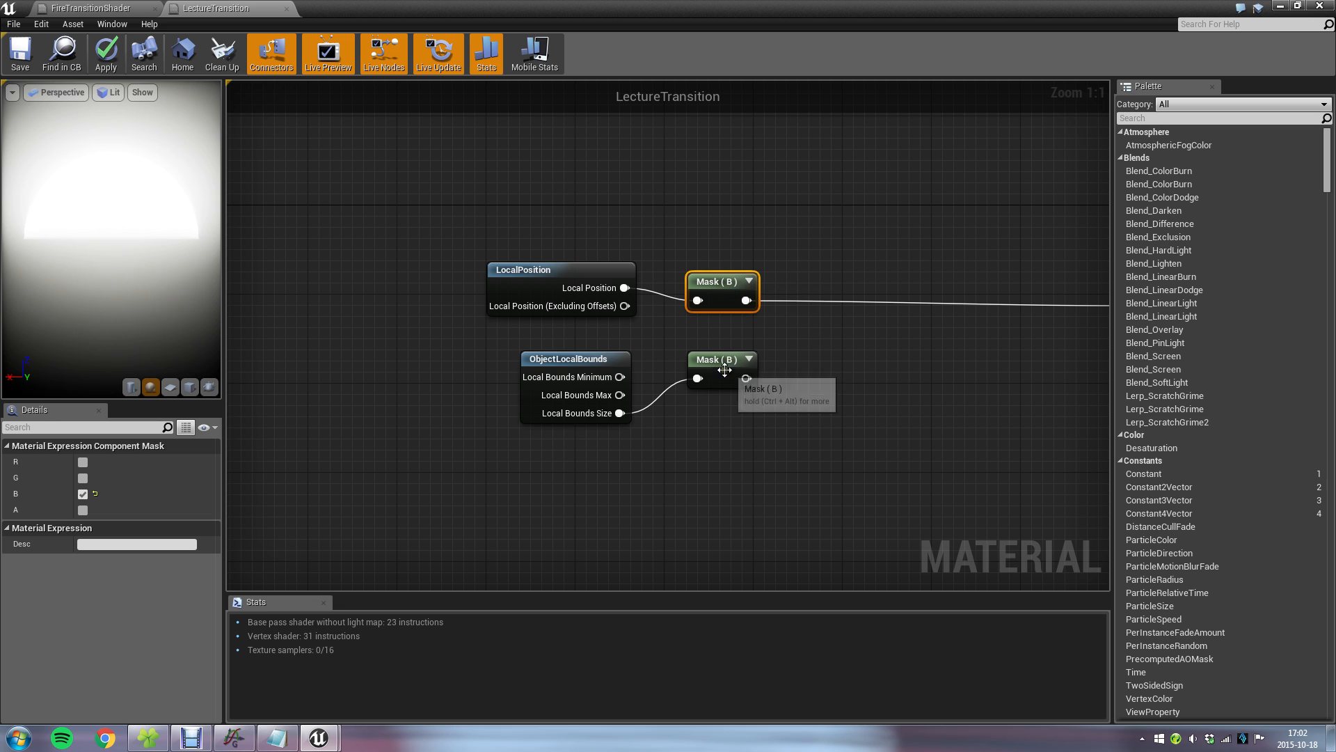
pyautogui.click(769, 437)
# Add a Divide node with the Local Bounds Size mask's output feeding its A input.
pyautogui.moveTo(856, 358); pyautogui.dragTo(716, 376, button='right')
pyautogui.moveTo(647, 394); pyautogui.dragTo(715, 378)
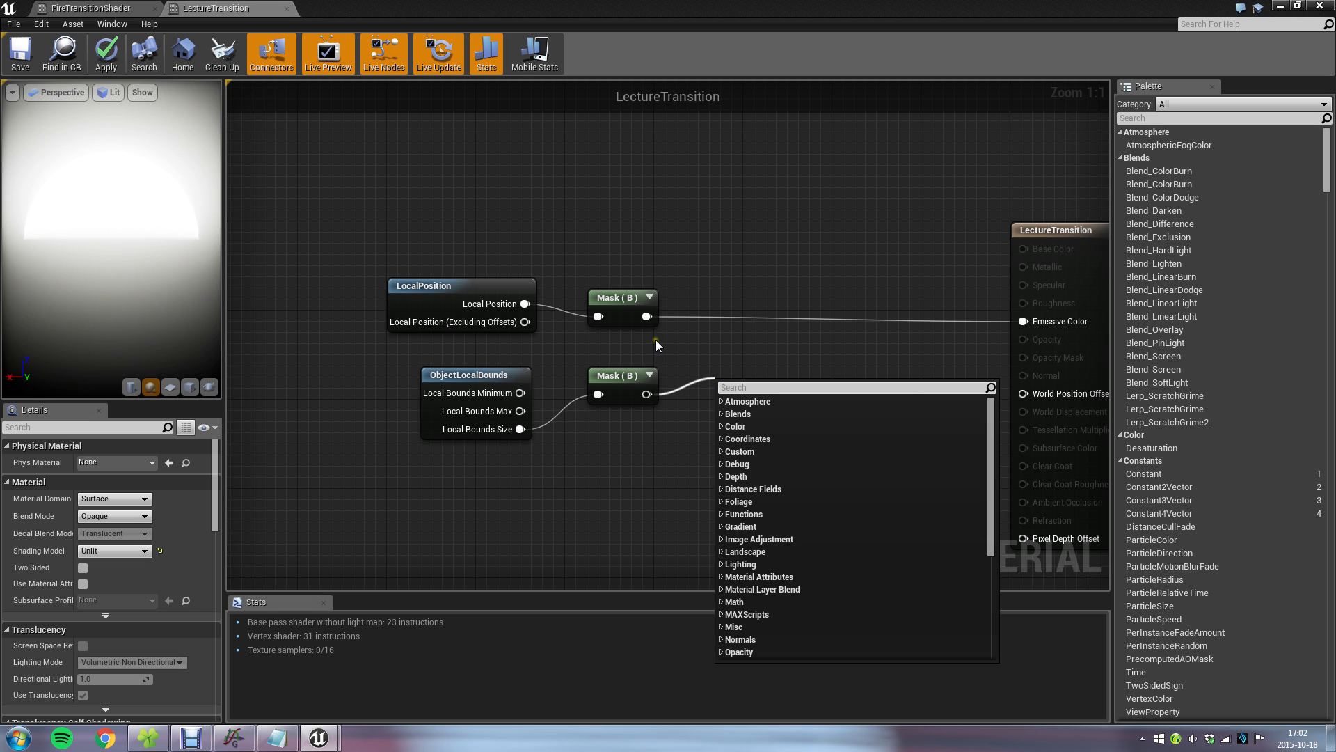
pyautogui.write('divi')
pyautogui.press('BackSpace')
pyautogui.press('BackSpace')
pyautogui.press('BackSpace')
pyautogui.press('BackSpace')
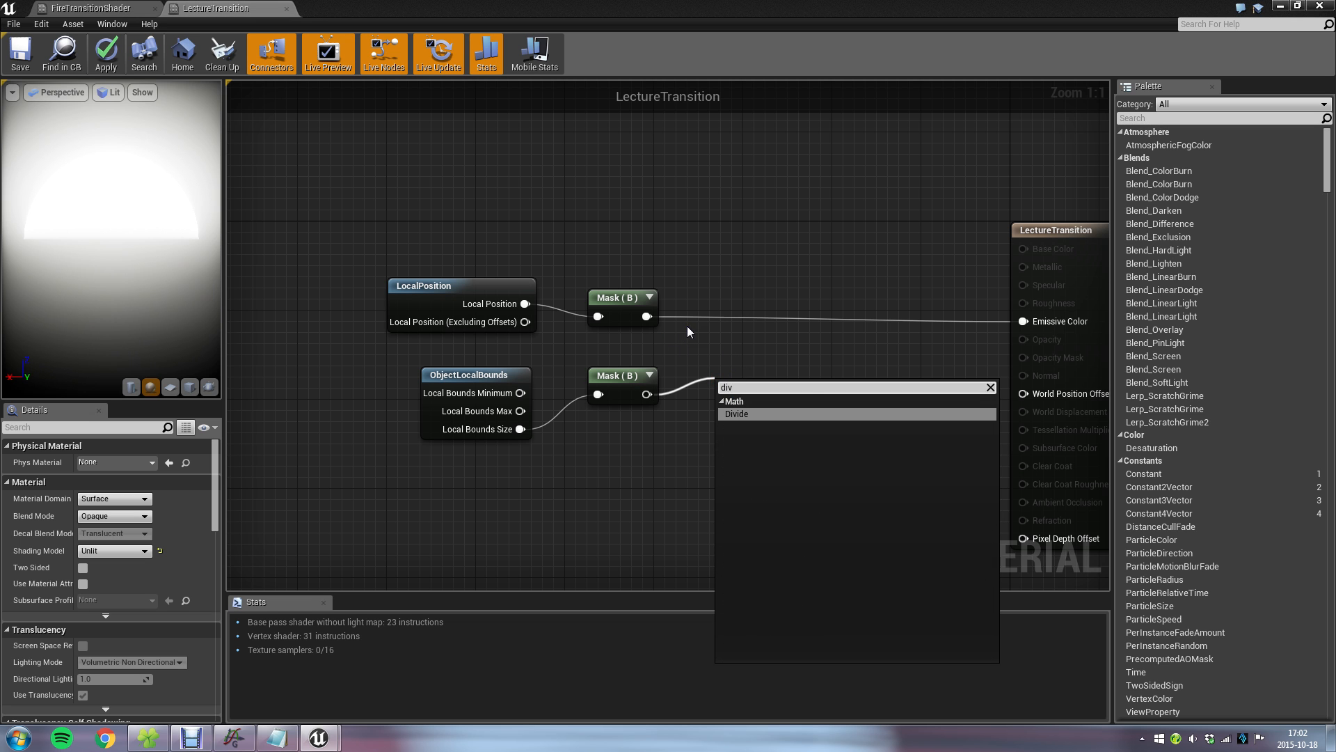
pyautogui.write('/')
pyautogui.press('Return')
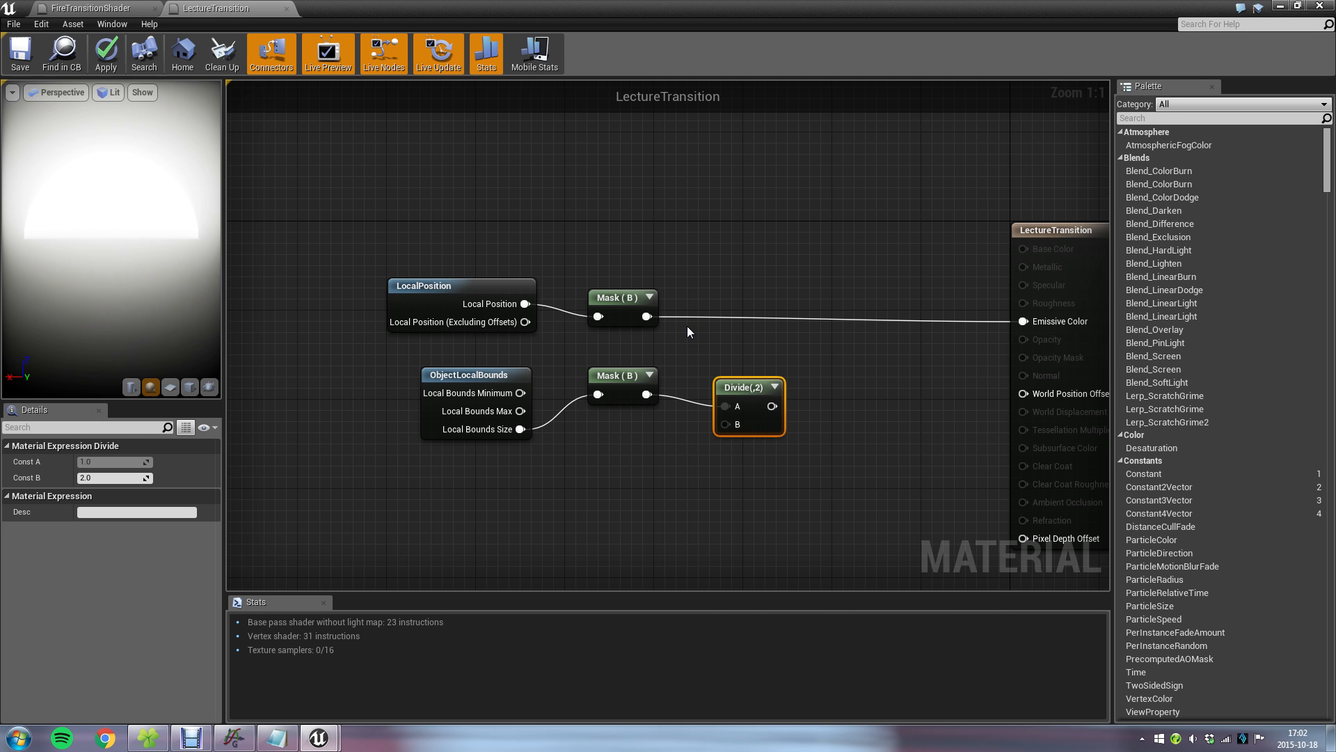
# Connect the Local Bounds Size mask to the Divide node's B input instead of A, and place Divide beside the mask.
pyautogui.moveTo(647, 394); pyautogui.dragTo(748, 372)
pyautogui.keyDown('alt'); pyautogui.click(725, 405); pyautogui.keyUp('alt')
pyautogui.click(740, 364)
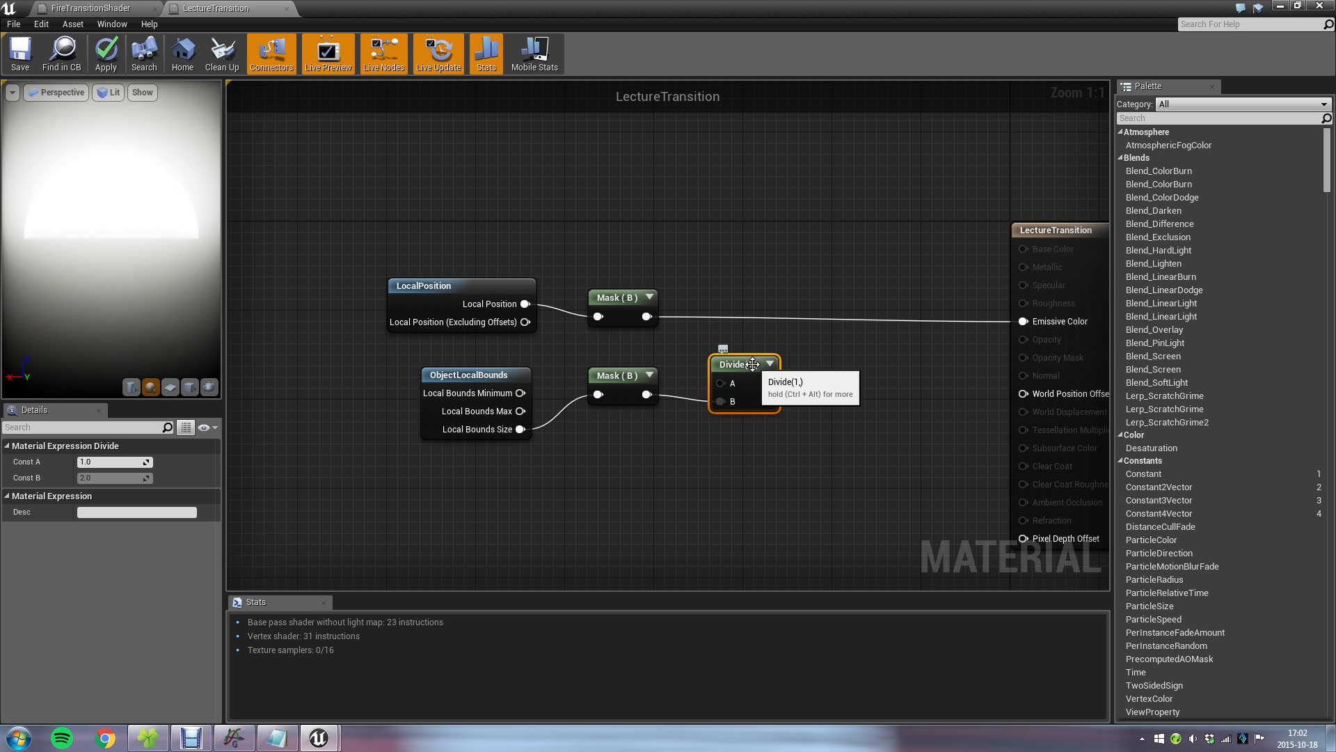
pyautogui.click(752, 416)
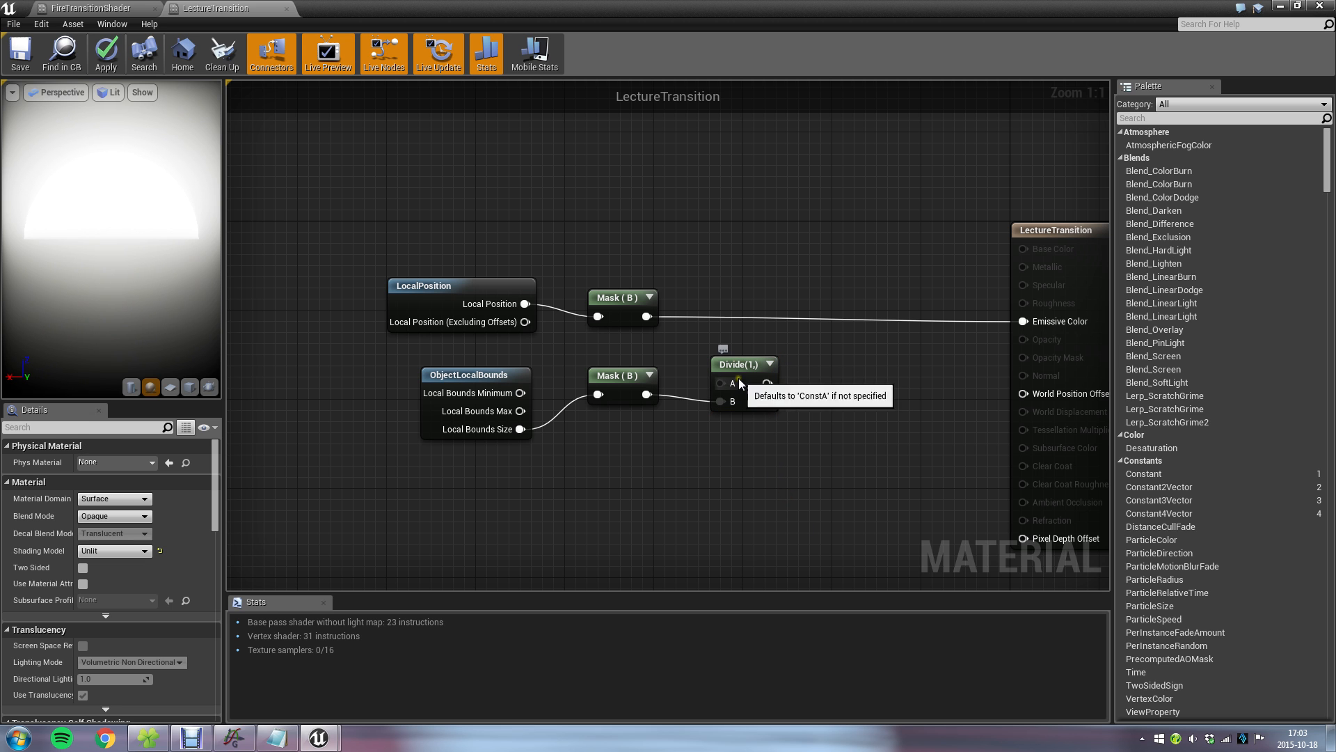
pyautogui.click(754, 358)
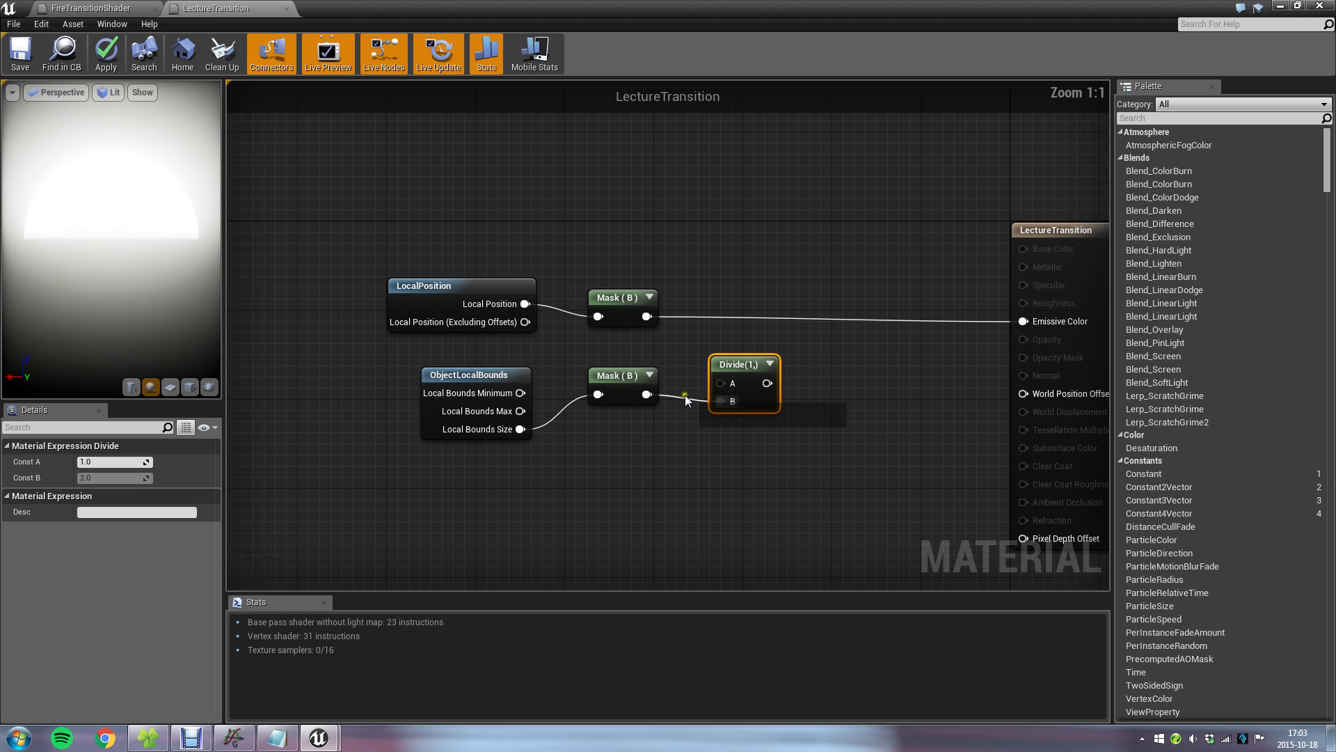
pyautogui.moveTo(647, 394); pyautogui.dragTo(737, 402)
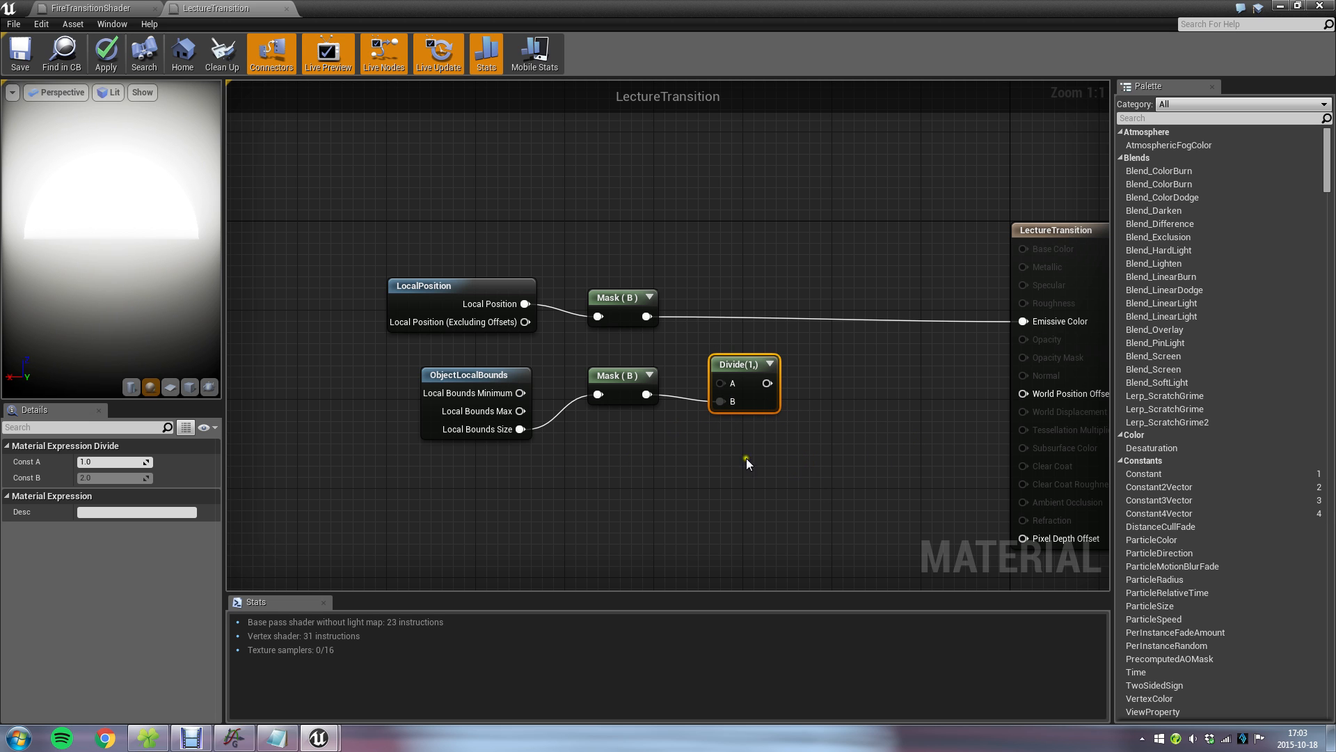
# Shift the ObjectLocalBounds, mask and Divide nodes lower in the graph, and check the cube in the level.
pyautogui.moveTo(750, 456); pyautogui.dragTo(409, 440)
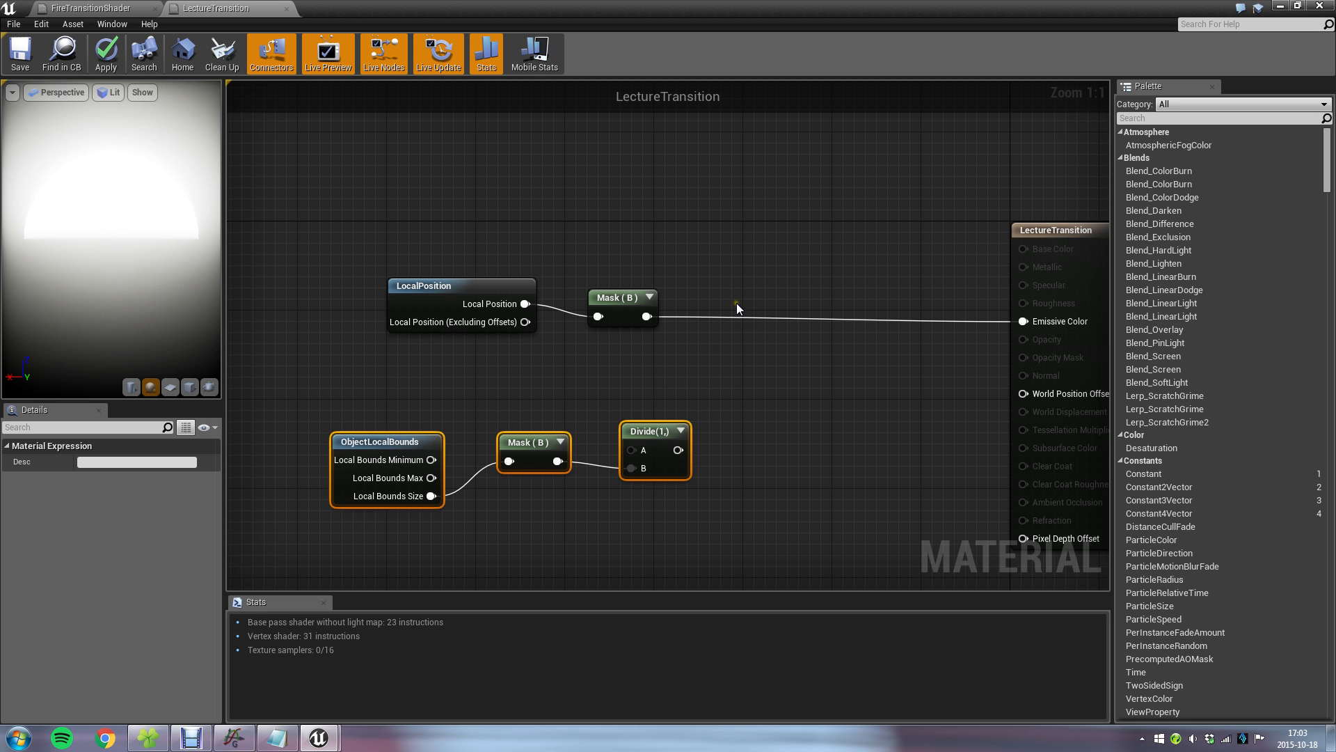
pyautogui.click(1281, 6)
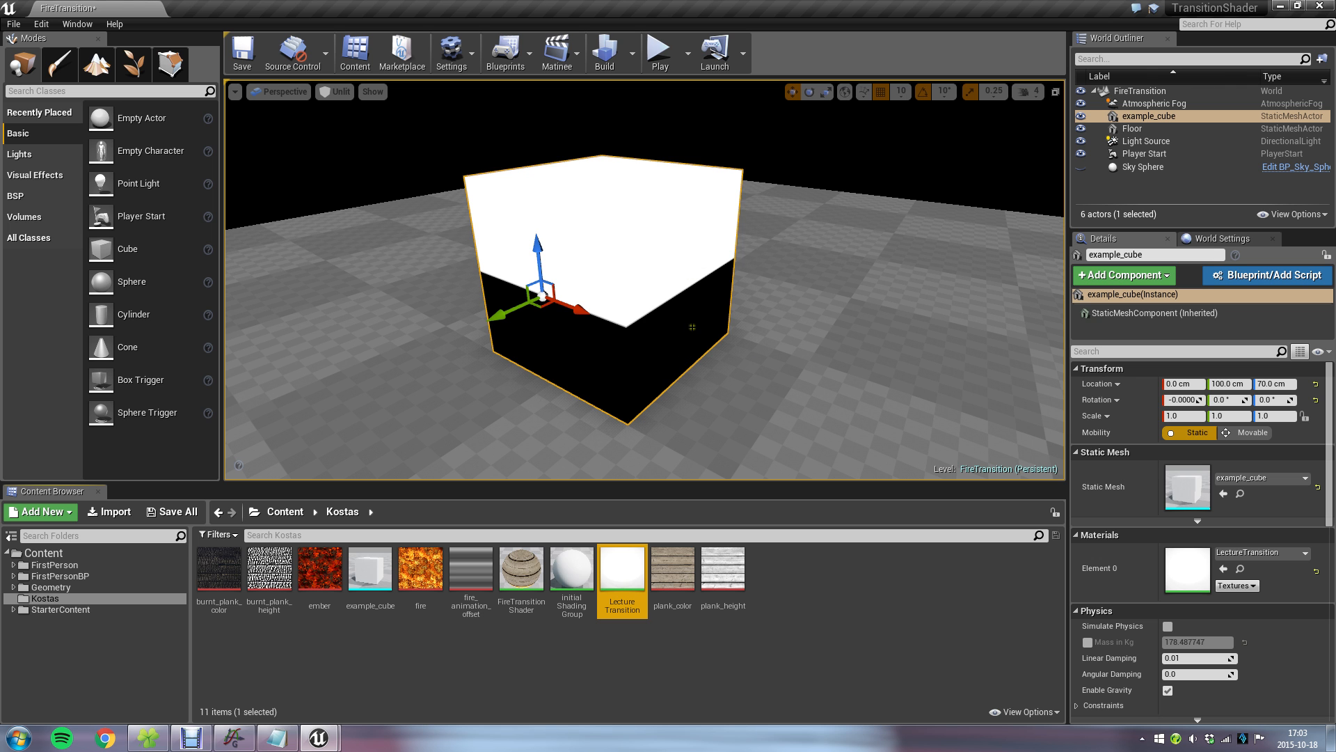
pyautogui.doubleClick(621, 574)
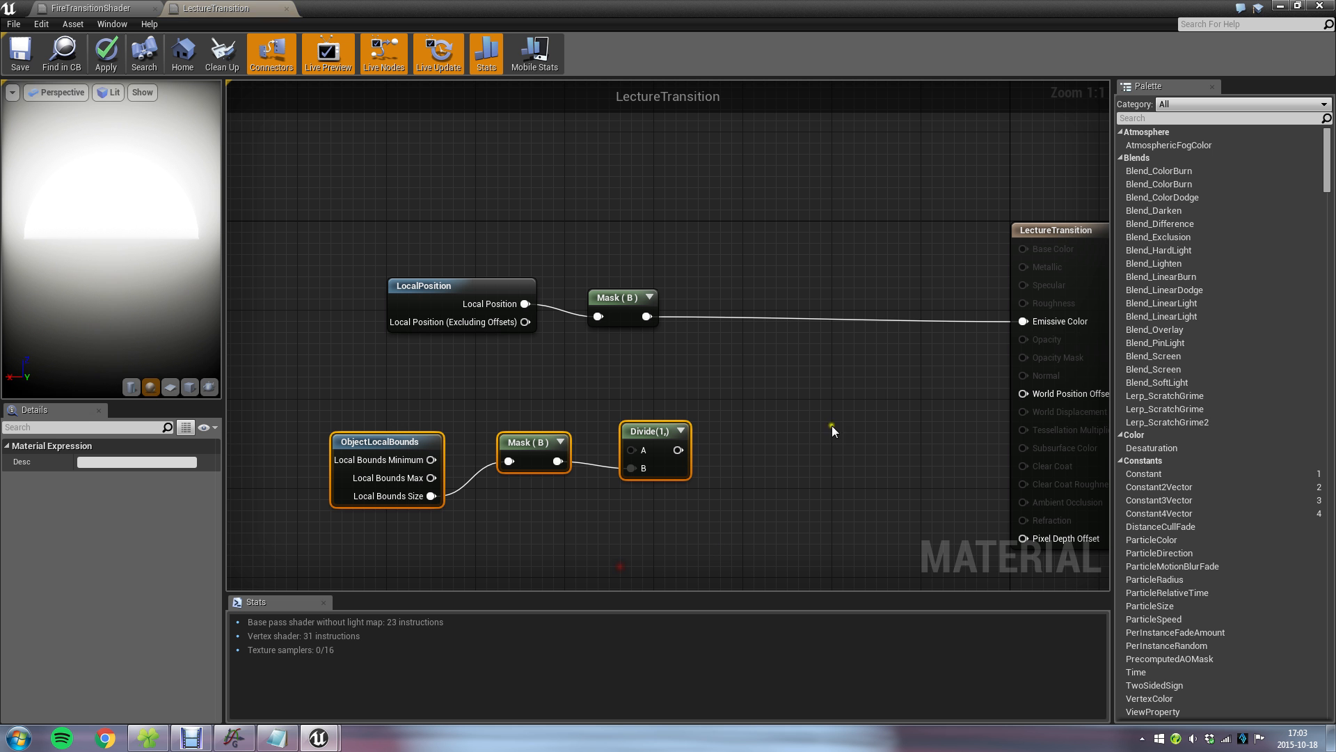
pyautogui.moveTo(1023, 320); pyautogui.dragTo(766, 357)
pyautogui.write('*')
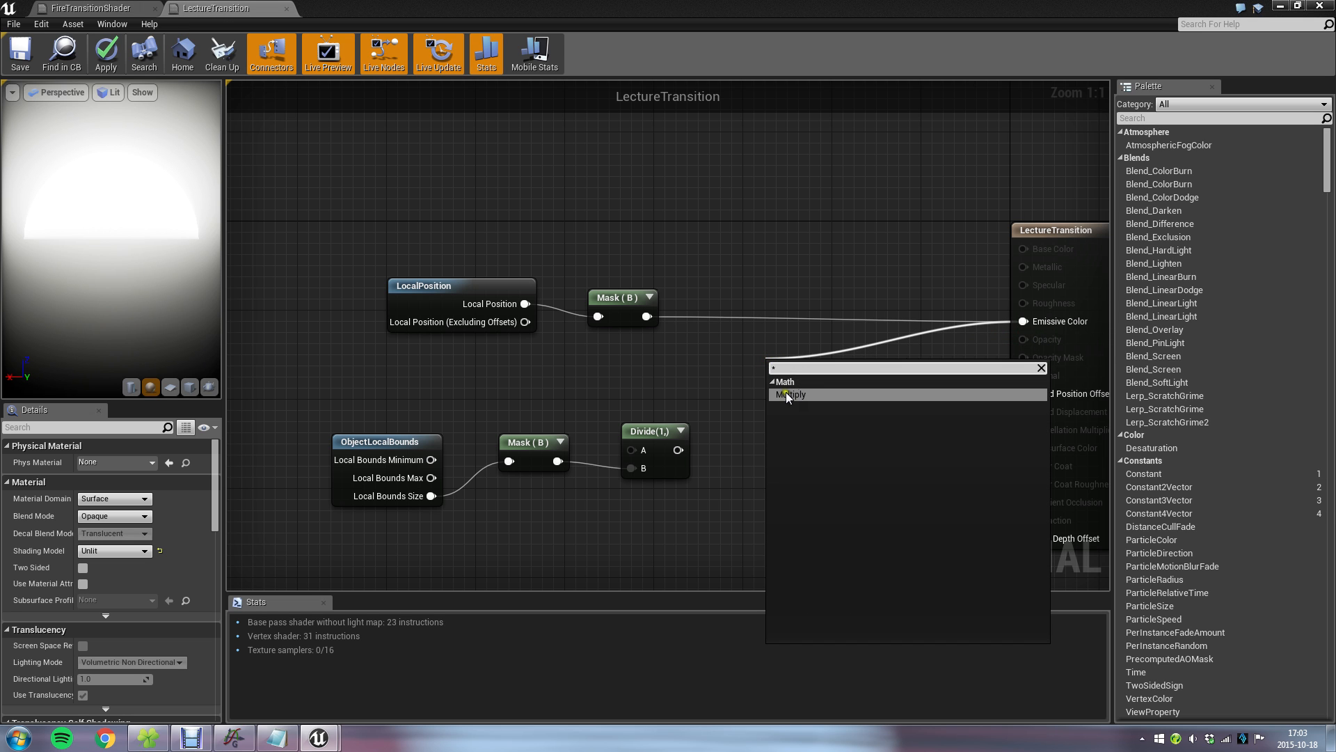
pyautogui.click(746, 245)
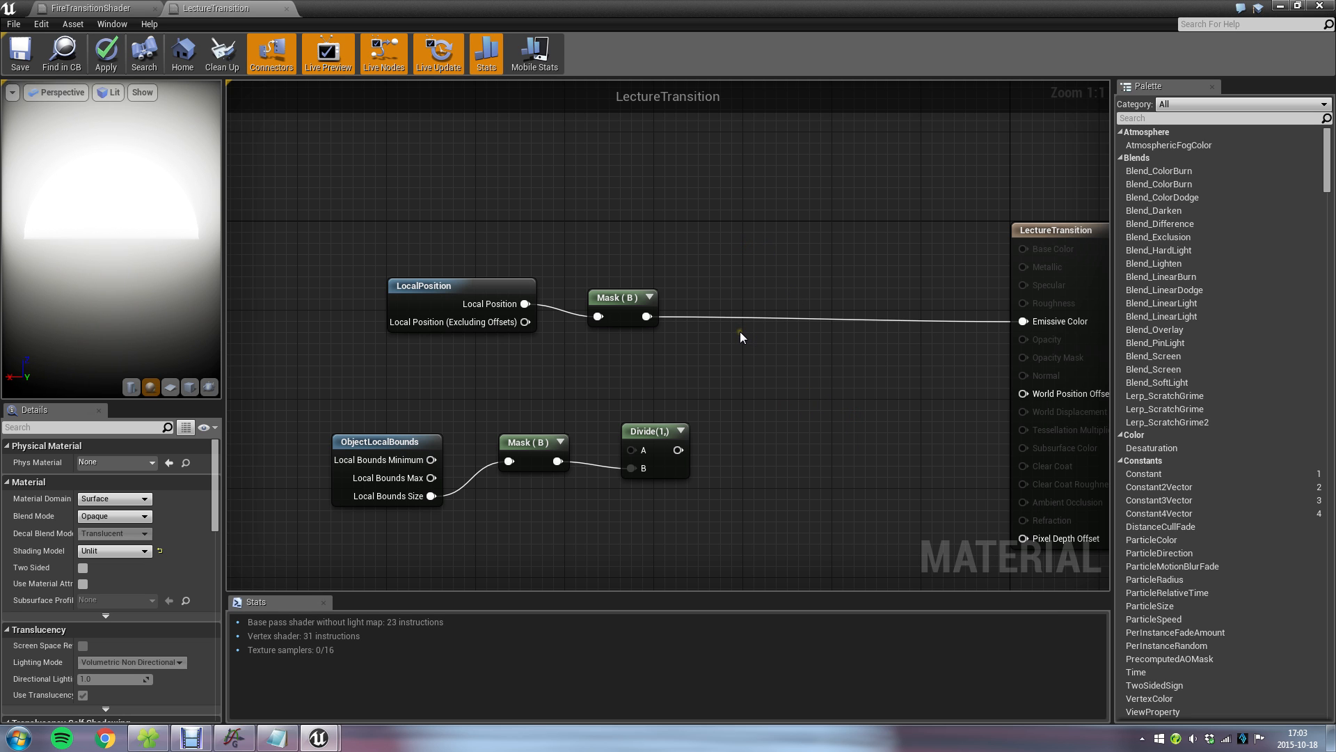
# Add a Multiply node with the Local Position mask as A and the Divide output as B, and line up the bounds nodes.
pyautogui.click(776, 357)
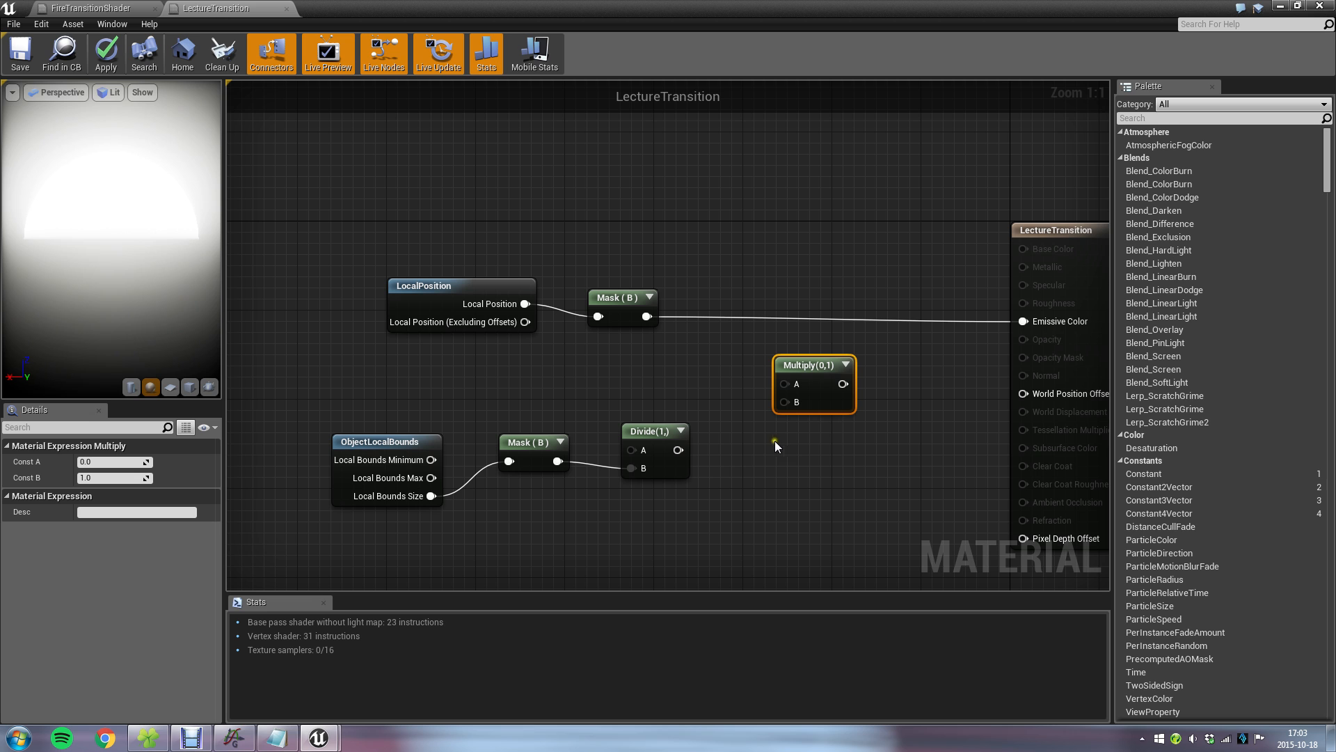
pyautogui.moveTo(812, 366); pyautogui.dragTo(759, 333)
pyautogui.moveTo(648, 316); pyautogui.dragTo(732, 350)
pyautogui.moveTo(678, 450); pyautogui.dragTo(726, 368)
pyautogui.moveTo(373, 440); pyautogui.dragTo(428, 417)
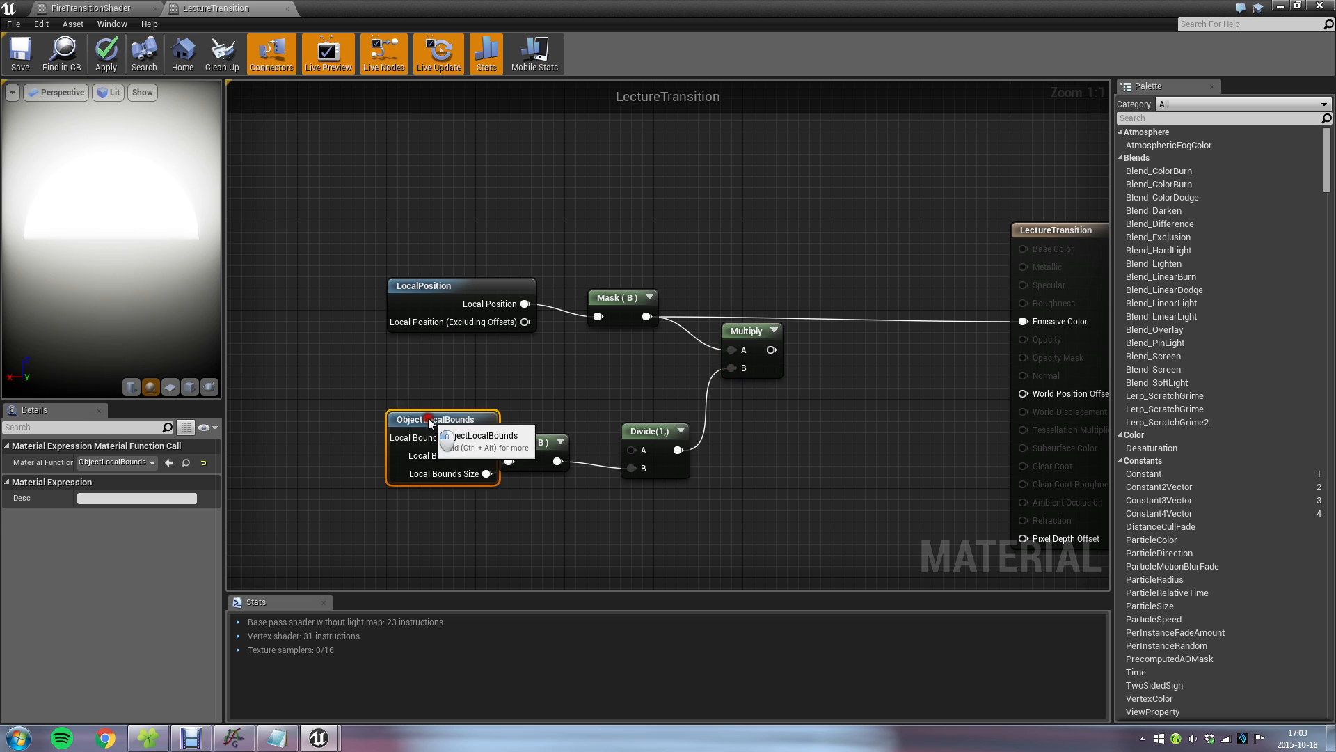
pyautogui.moveTo(521, 445); pyautogui.dragTo(540, 433)
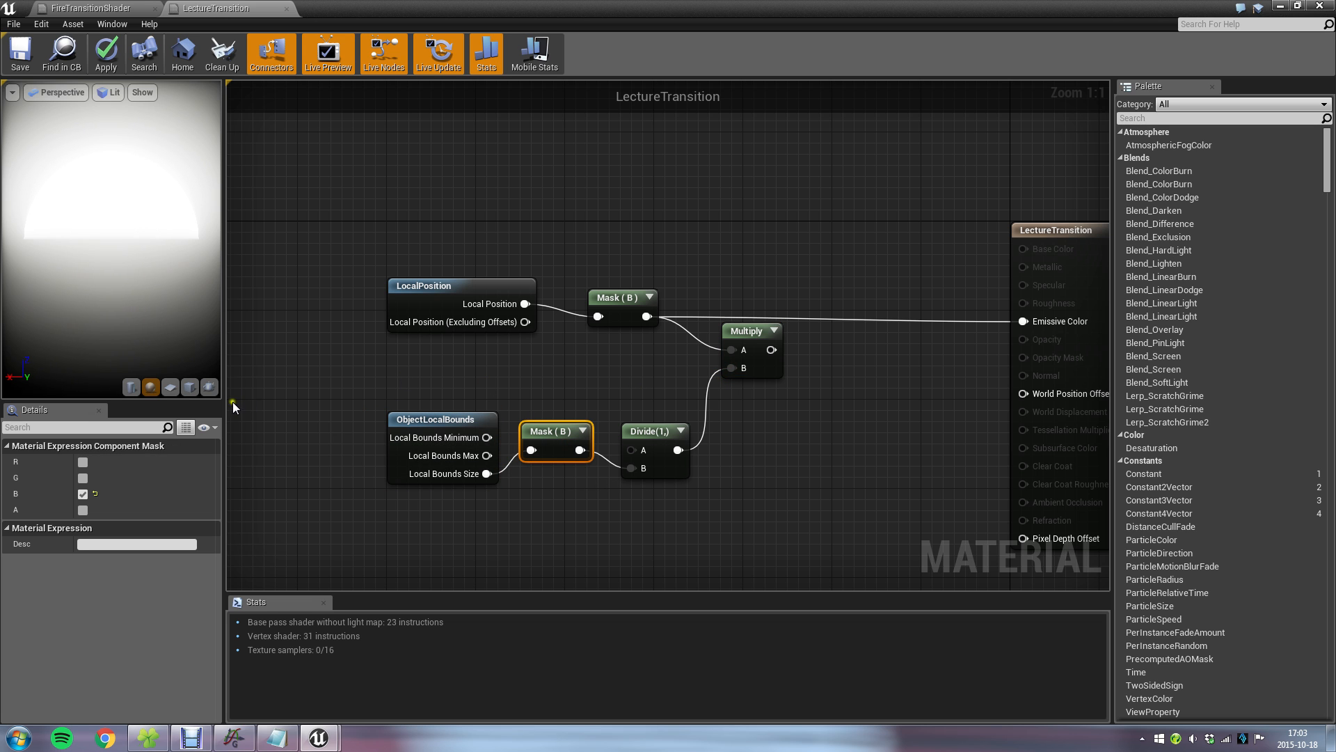
# Switch the material preview to a plane mesh, check its display options, and bring the material output node into view.
pyautogui.click(170, 387)
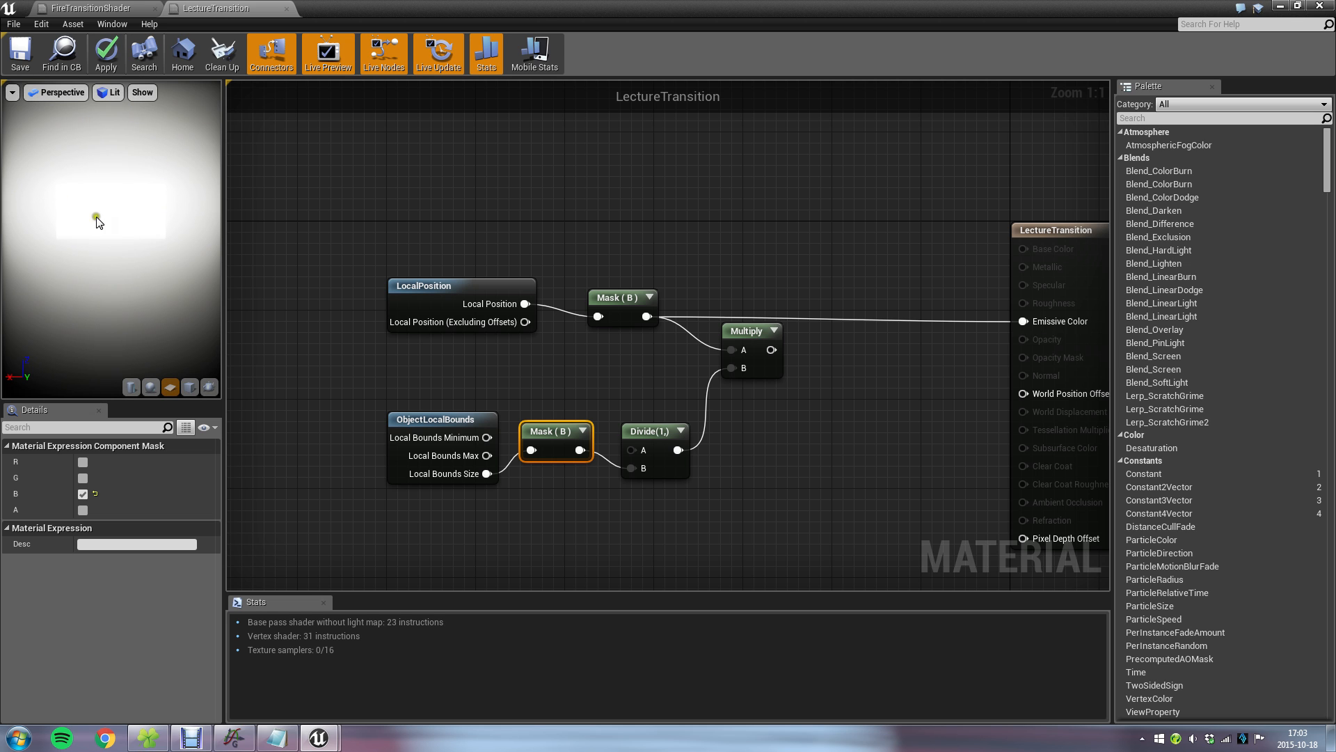
pyautogui.click(110, 93)
pyautogui.moveTo(140, 95)
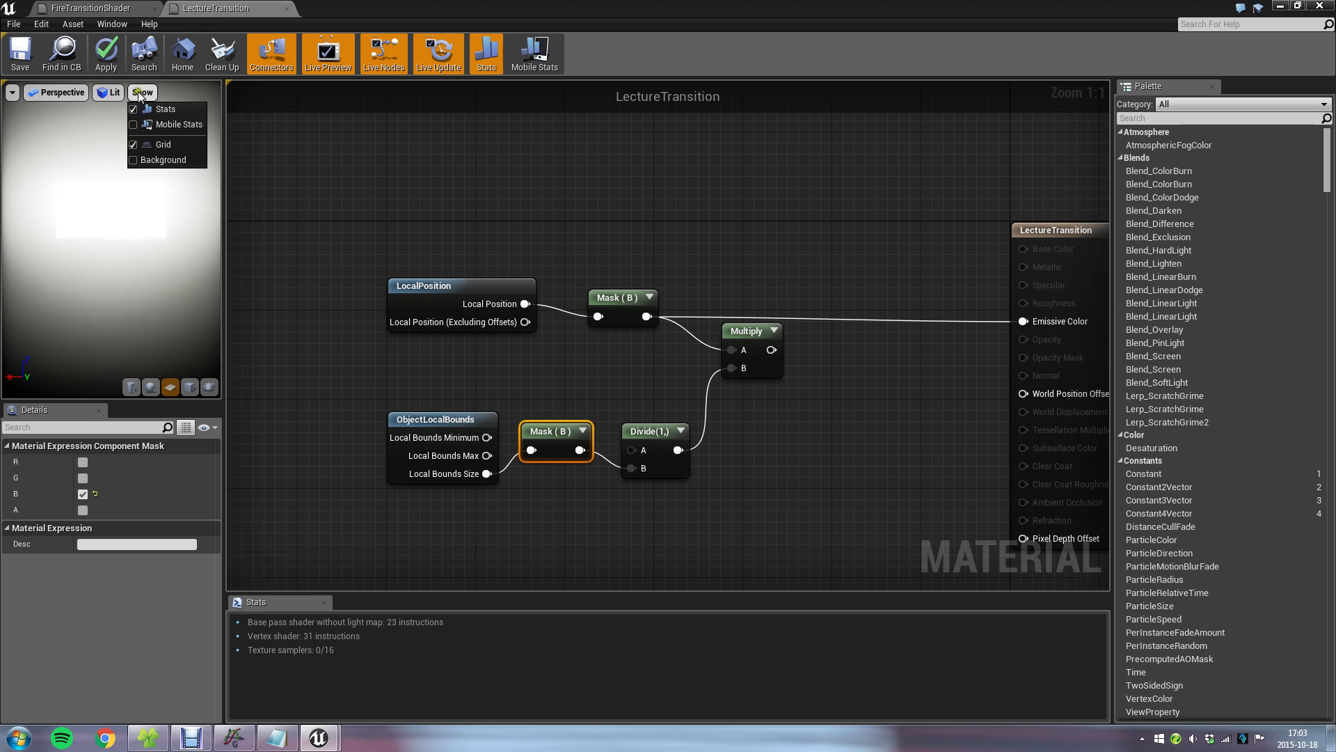
pyautogui.moveTo(136, 330)
pyautogui.click(620, 242)
pyautogui.moveTo(717, 255); pyautogui.dragTo(685, 289, button='right')
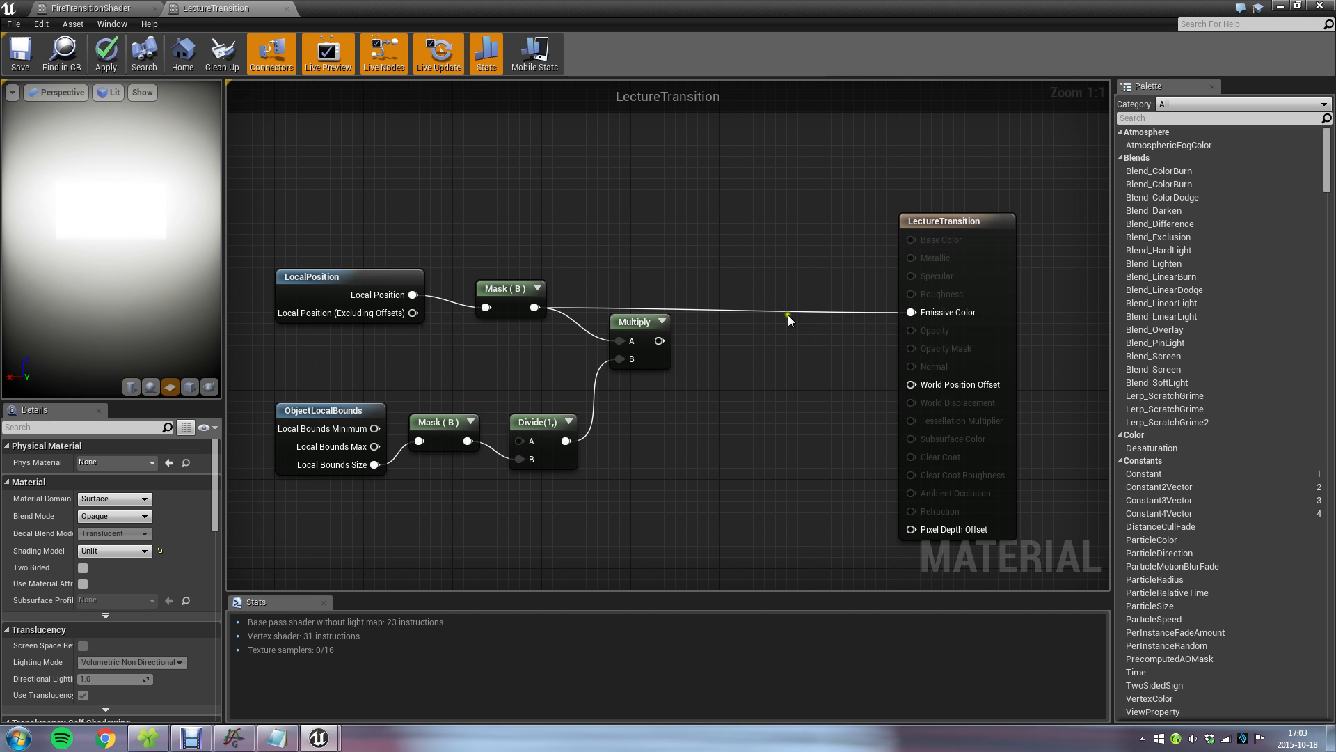
# Insert a Clamp node with Min 0 and Max 1 before Emissive Color, and feed it the Multiply output.
pyautogui.moveTo(911, 312); pyautogui.dragTo(758, 240)
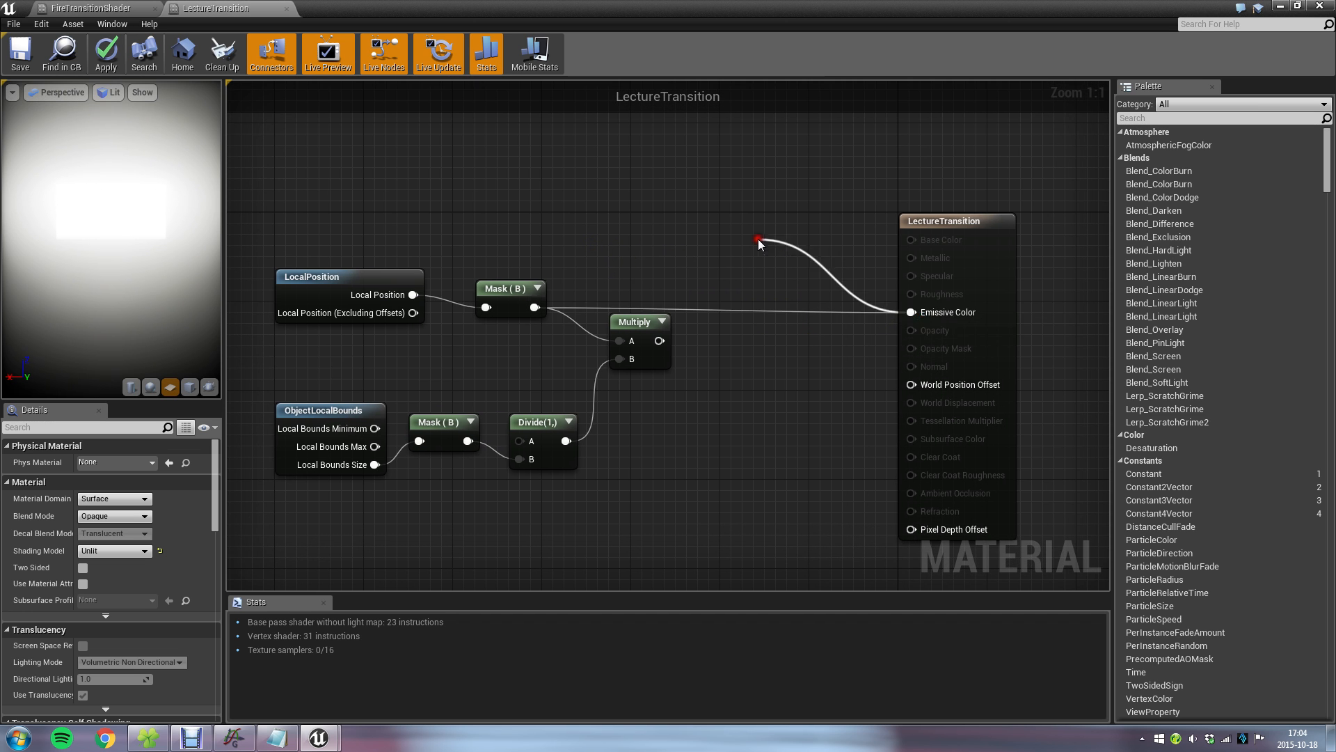
pyautogui.write('clamp')
pyautogui.press('Return')
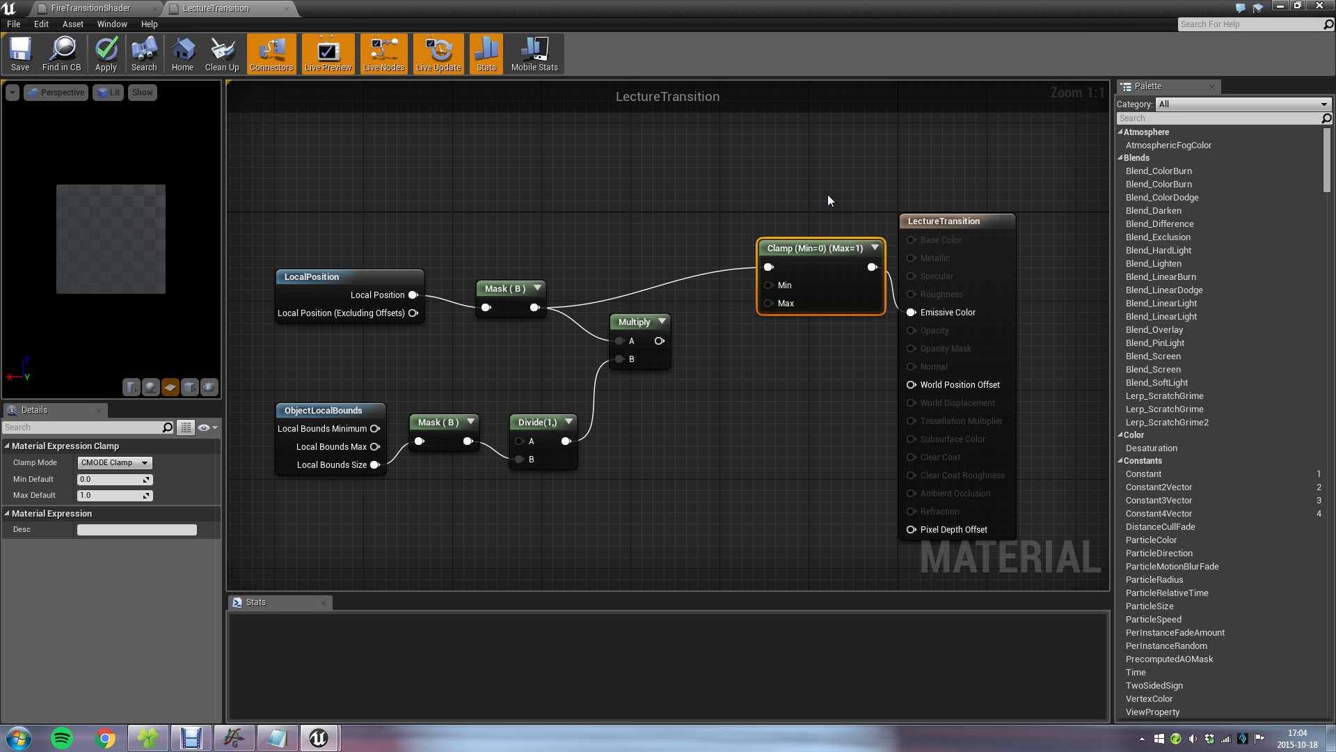
pyautogui.moveTo(809, 266); pyautogui.dragTo(794, 306)
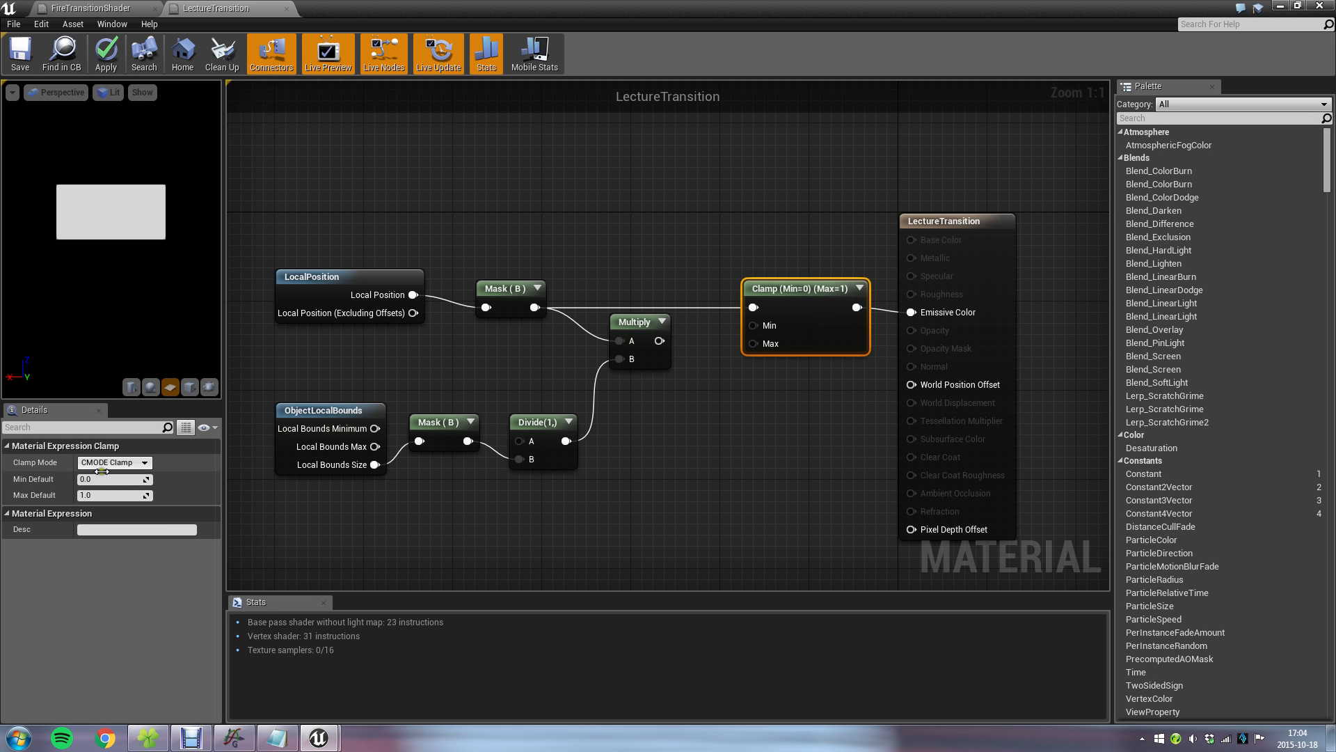
pyautogui.moveTo(659, 340); pyautogui.dragTo(752, 307)
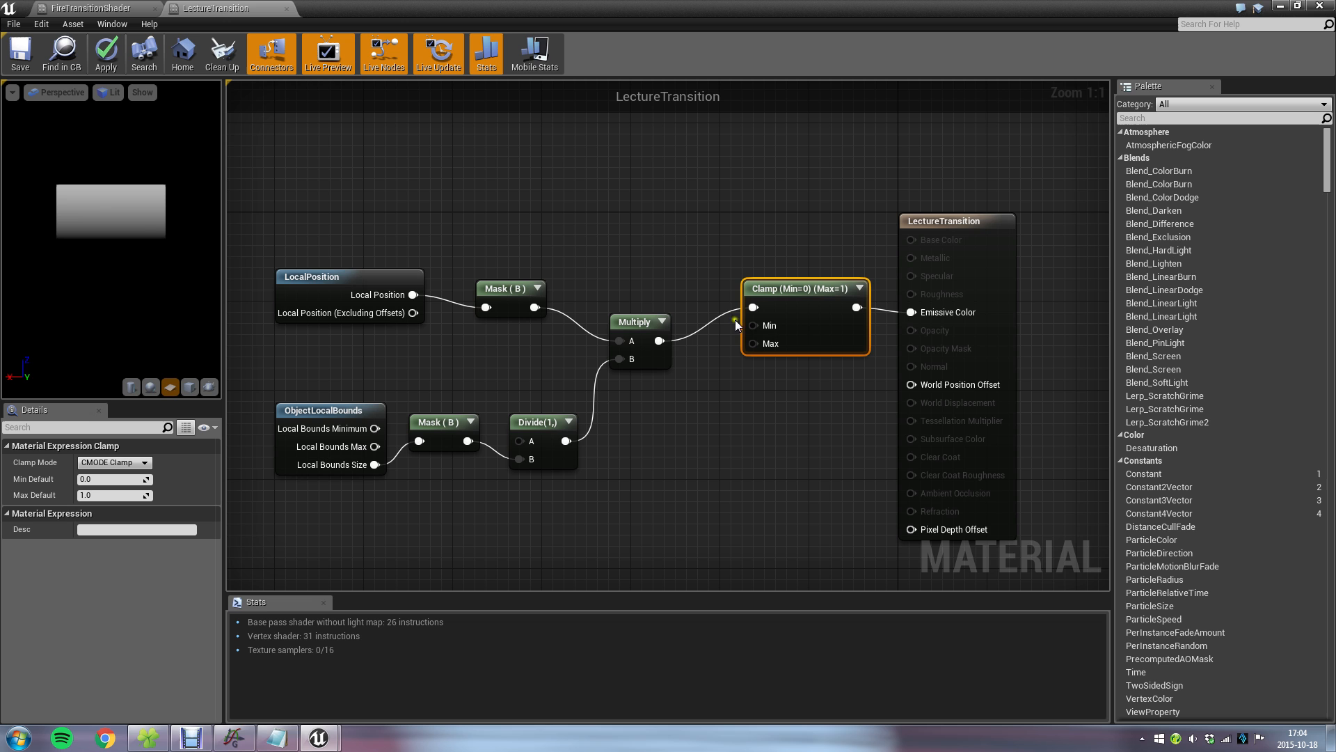
# Move the whole node network away from the LectureTransition output node and save the material.
pyautogui.moveTo(653, 233); pyautogui.dragTo(731, 224, button='right')
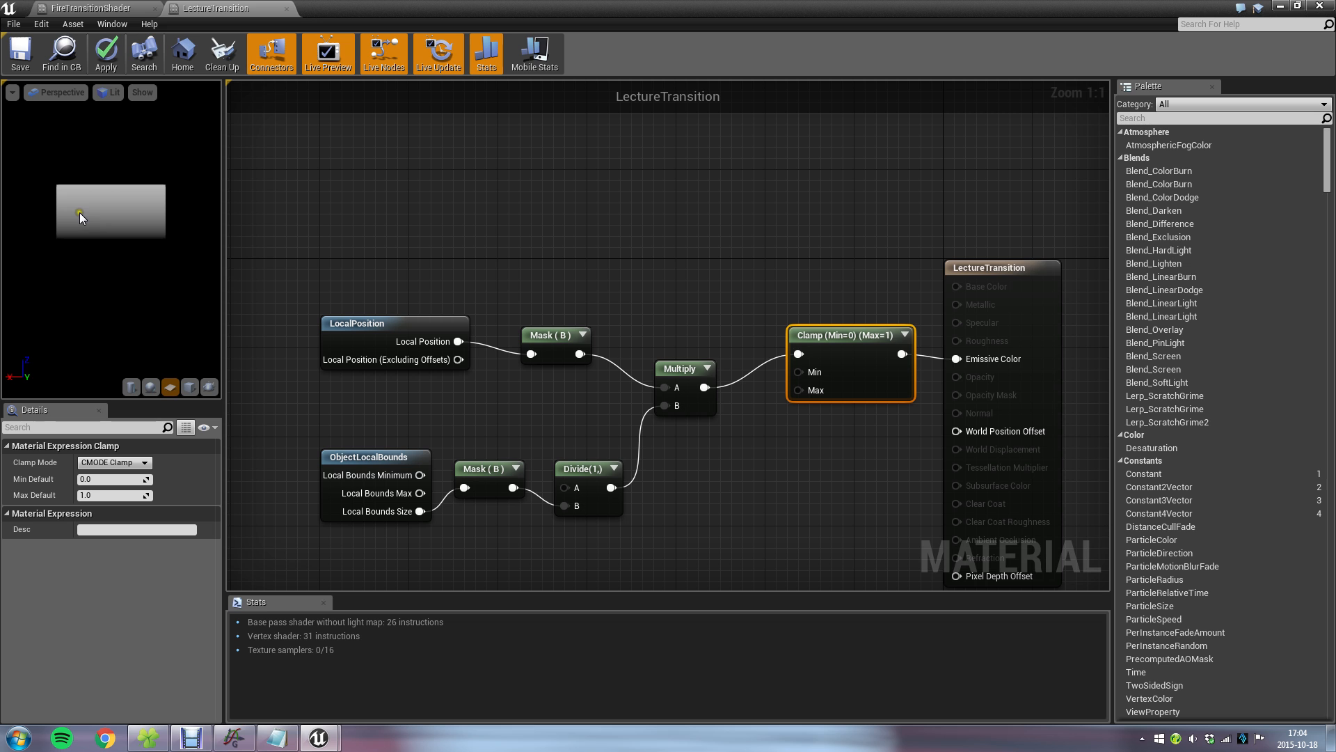
pyautogui.moveTo(358, 261); pyautogui.dragTo(807, 548)
pyautogui.moveTo(838, 339); pyautogui.dragTo(662, 339)
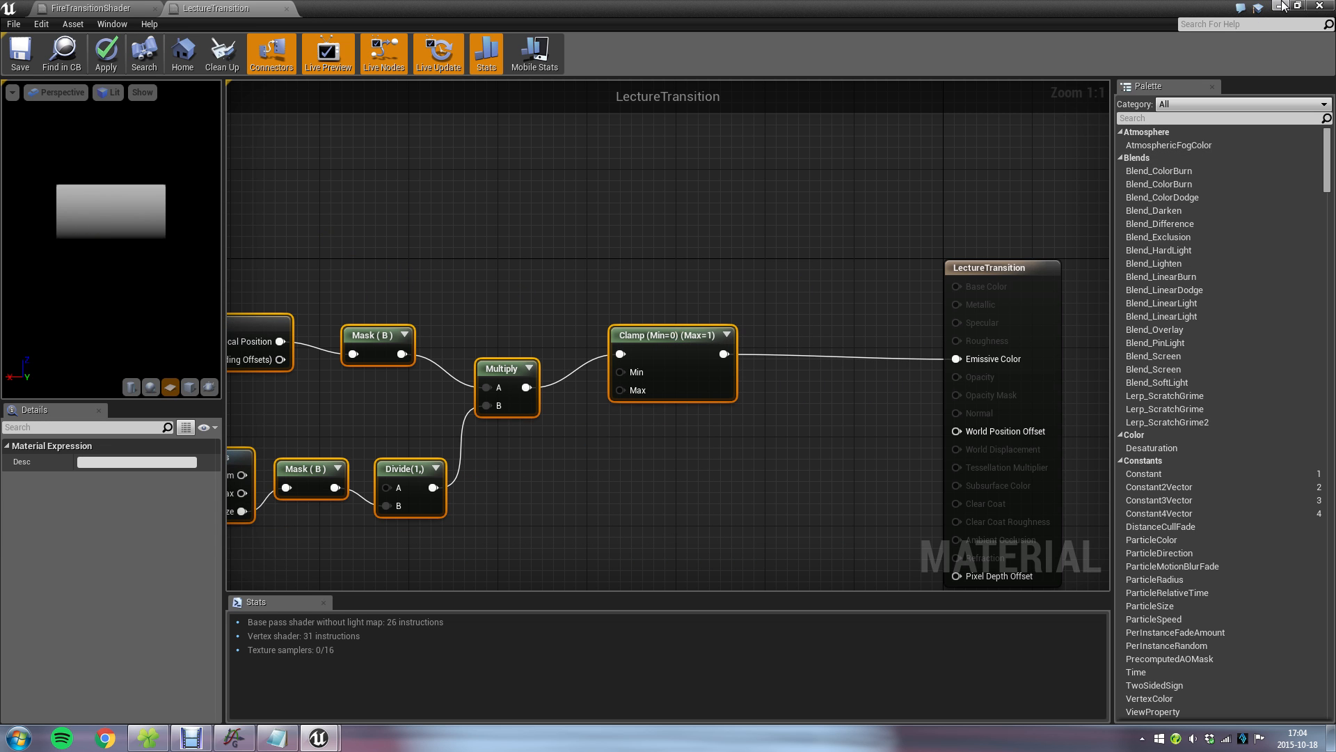
pyautogui.click(600, 251)
pyautogui.click(10, 52)
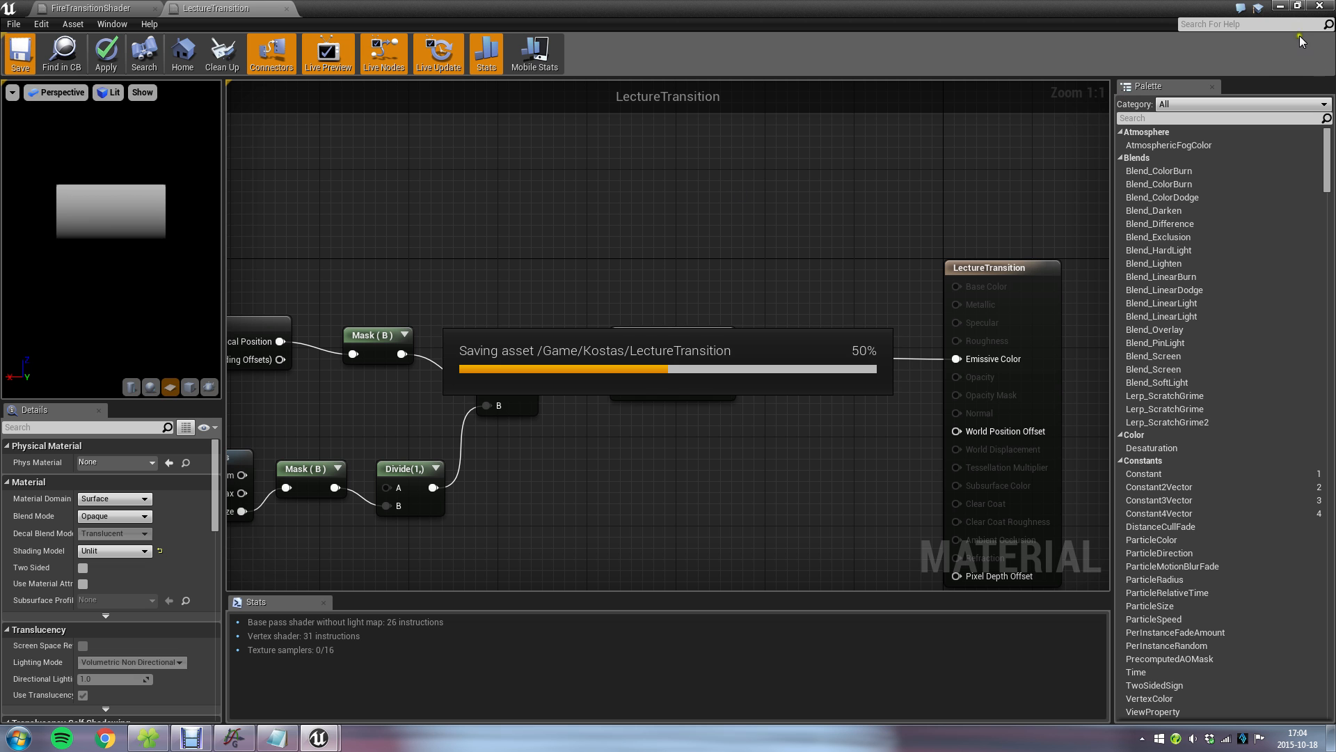
# Examine the gradient on the cube in the level from a side-on view with the cube deselected.
pyautogui.click(1278, 7)
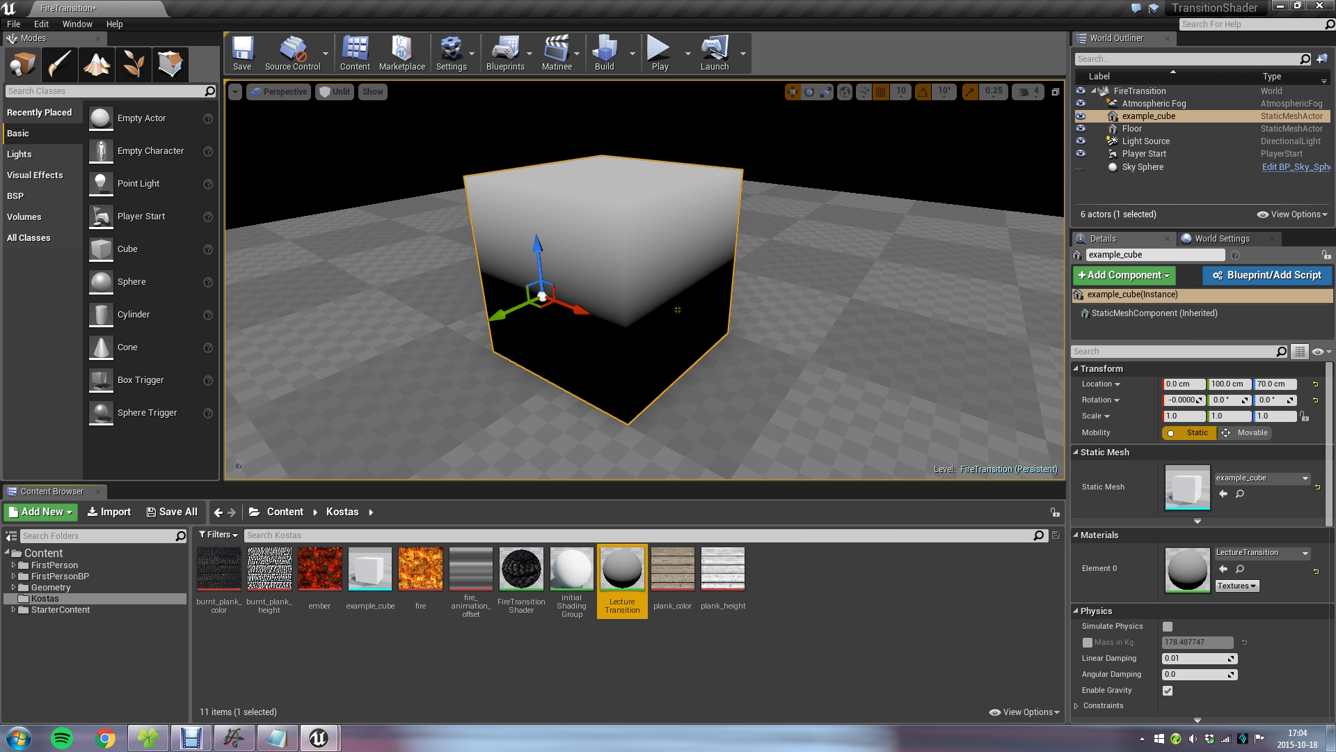
pyautogui.moveTo(767, 356); pyautogui.dragTo(716, 348, button='right')
pyautogui.rightClick(715, 348)
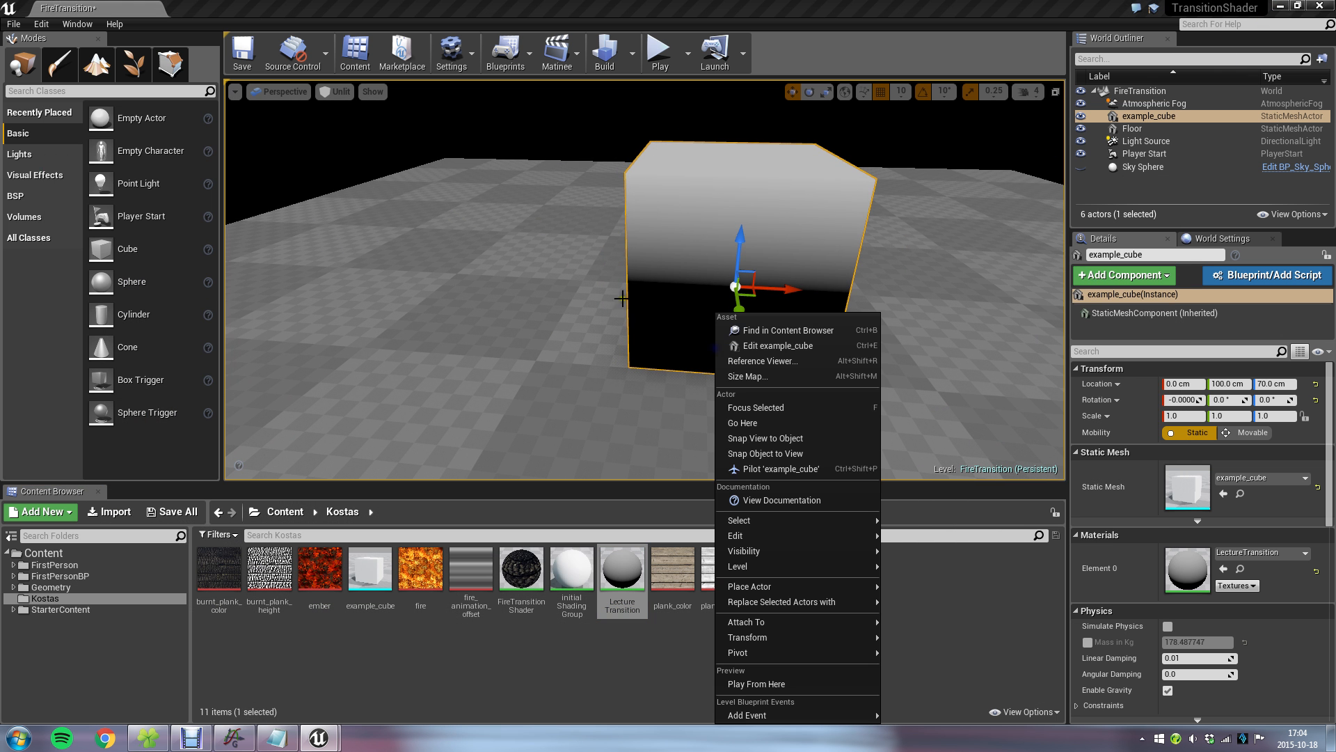
pyautogui.click(956, 147)
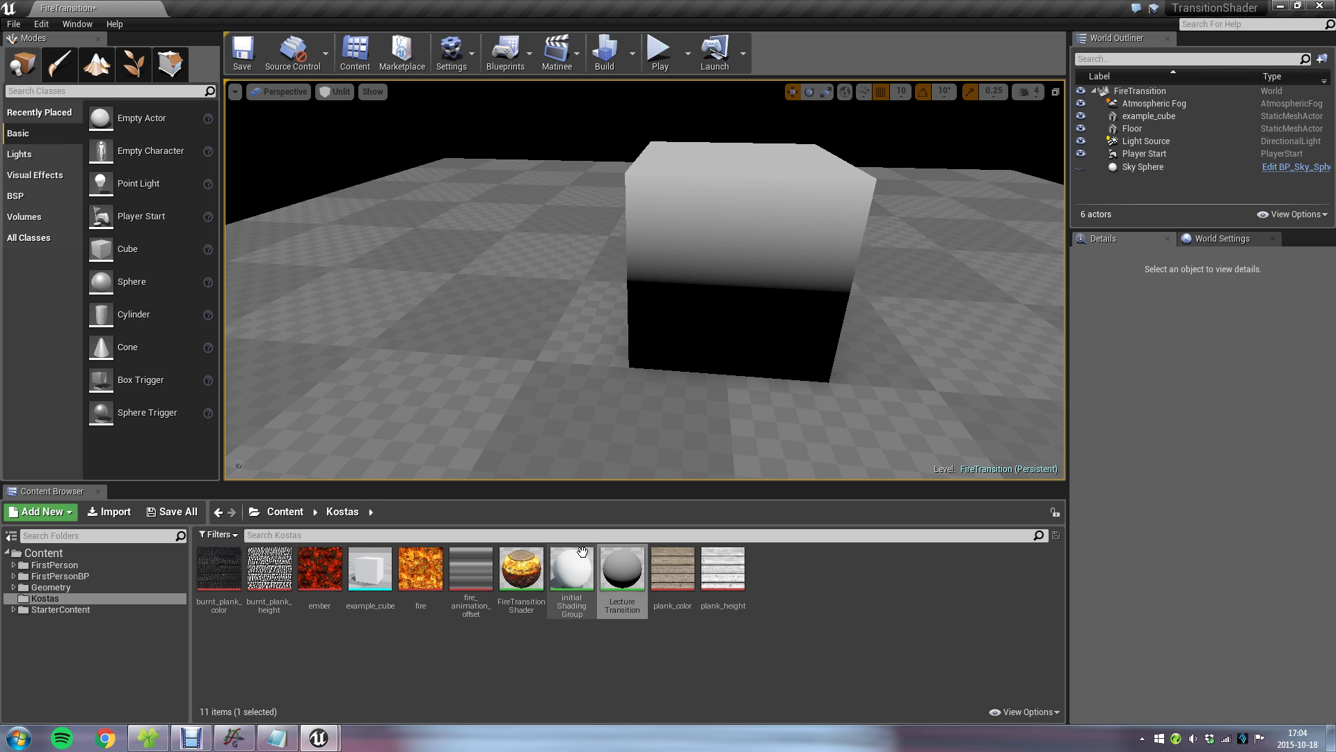
# Reopen LectureTransition and move the nodes up to Multiply away from Clamp to make room between them.
pyautogui.doubleClick(622, 570)
pyautogui.moveTo(570, 411); pyautogui.dragTo(875, 316, button='right')
pyautogui.moveTo(496, 194); pyautogui.dragTo(822, 478)
pyautogui.moveTo(810, 267); pyautogui.dragTo(631, 235)
pyautogui.click(787, 319)
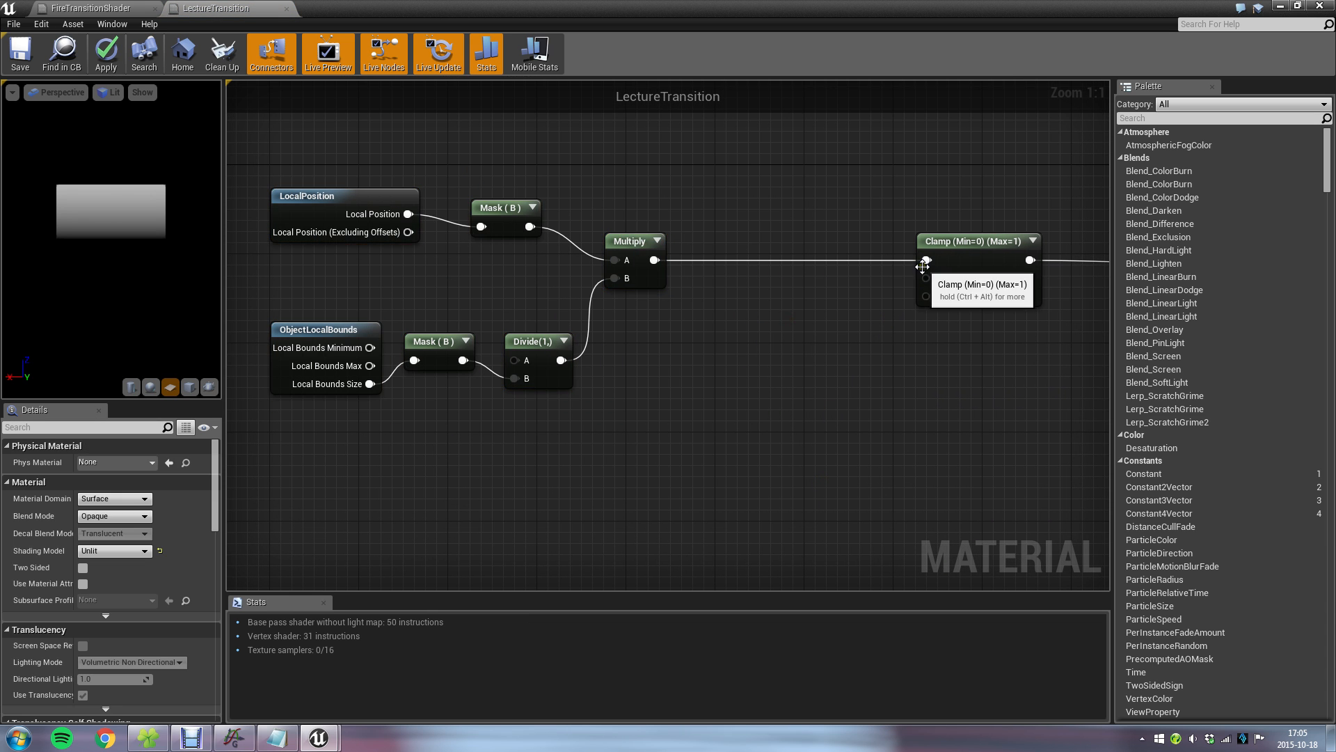
# Try branching an Add node off the Multiply output, and delete that node.
pyautogui.moveTo(929, 261); pyautogui.dragTo(828, 293)
pyautogui.rightClick(754, 288)
pyautogui.moveTo(656, 265); pyautogui.dragTo(746, 316)
pyautogui.write('add')
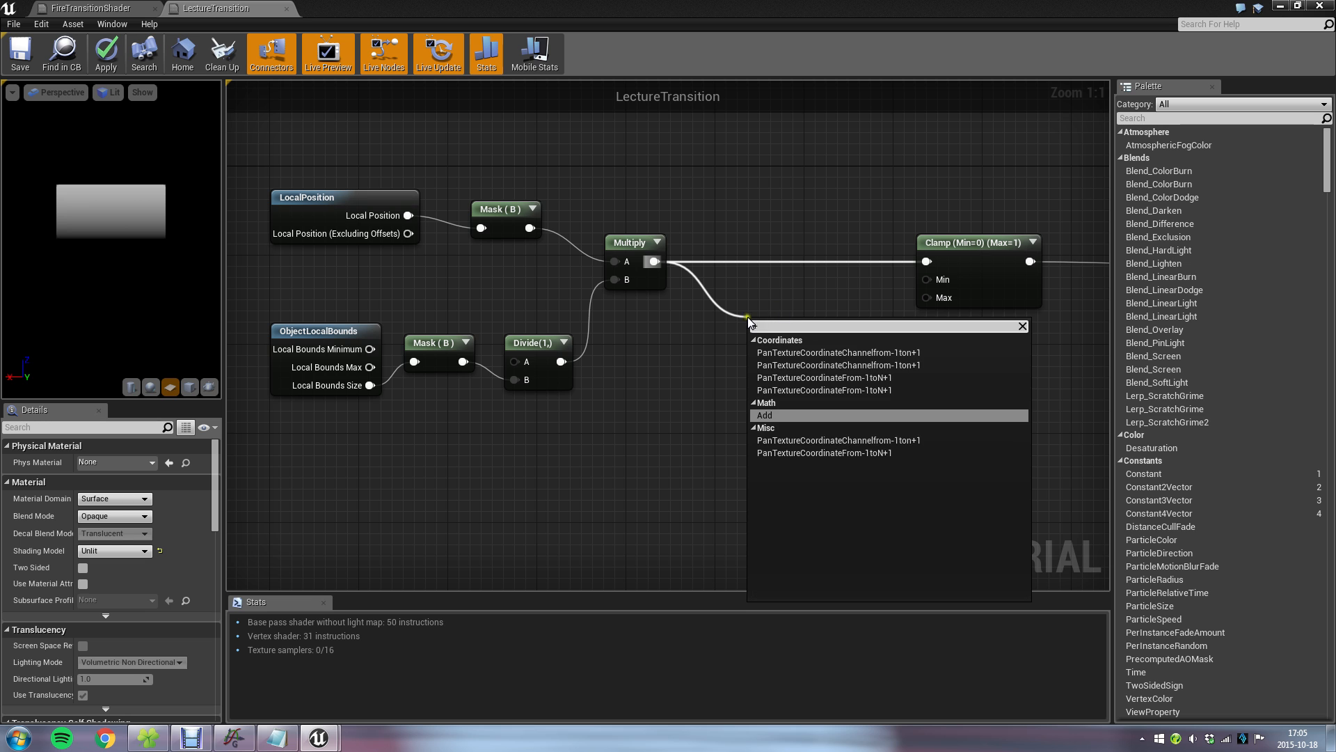
pyautogui.press('Return')
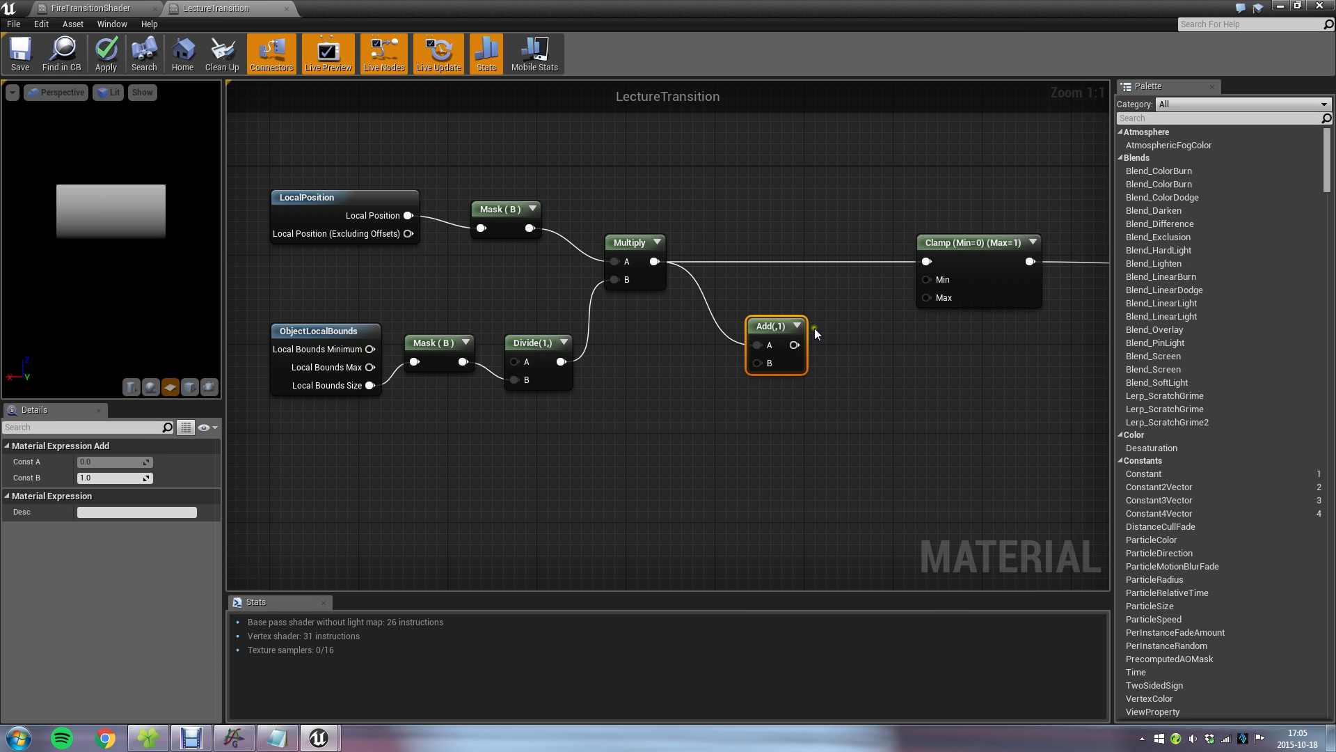
pyautogui.moveTo(795, 344); pyautogui.dragTo(851, 330)
pyautogui.press('Escape')
pyautogui.press('Delete')
# Insert an Add node between Multiply and Clamp, with its Const B set to 0.5.
pyautogui.moveTo(925, 261); pyautogui.dragTo(812, 307)
pyautogui.write('add')
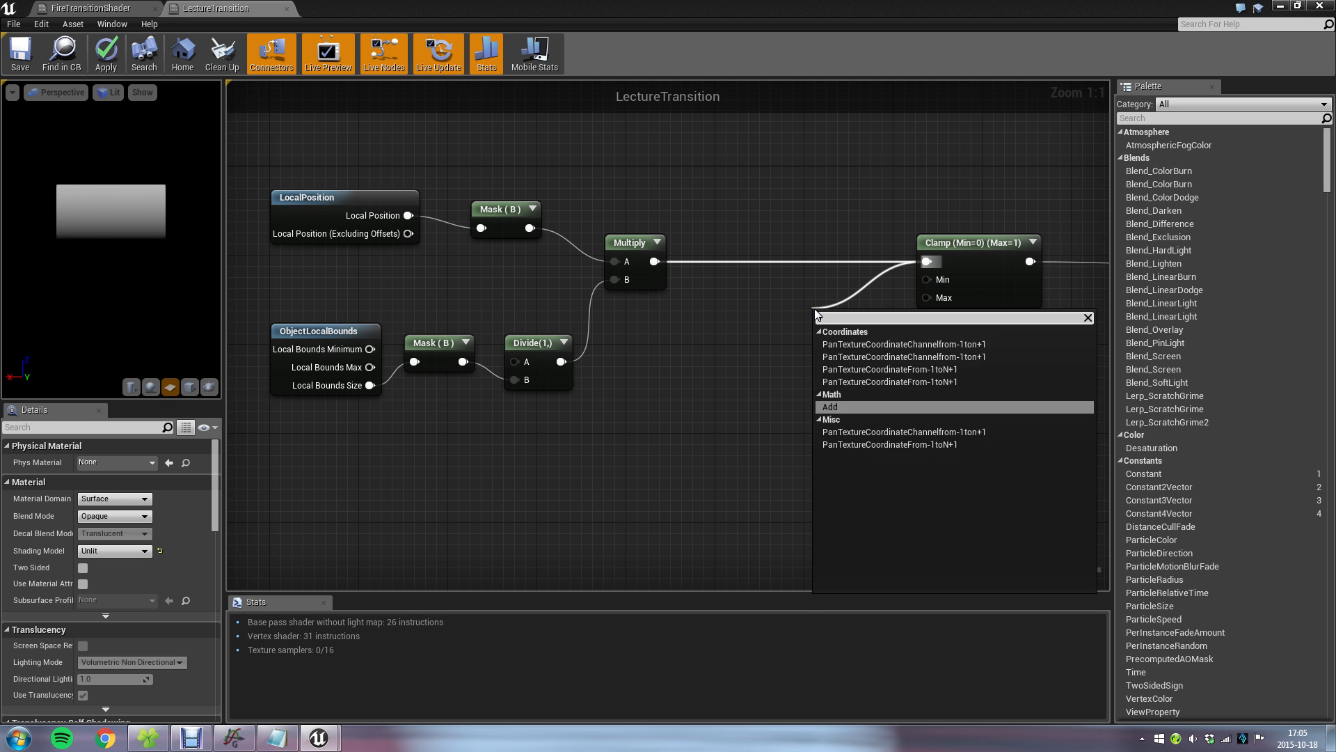
pyautogui.press('Return')
pyautogui.moveTo(824, 316); pyautogui.dragTo(821, 256)
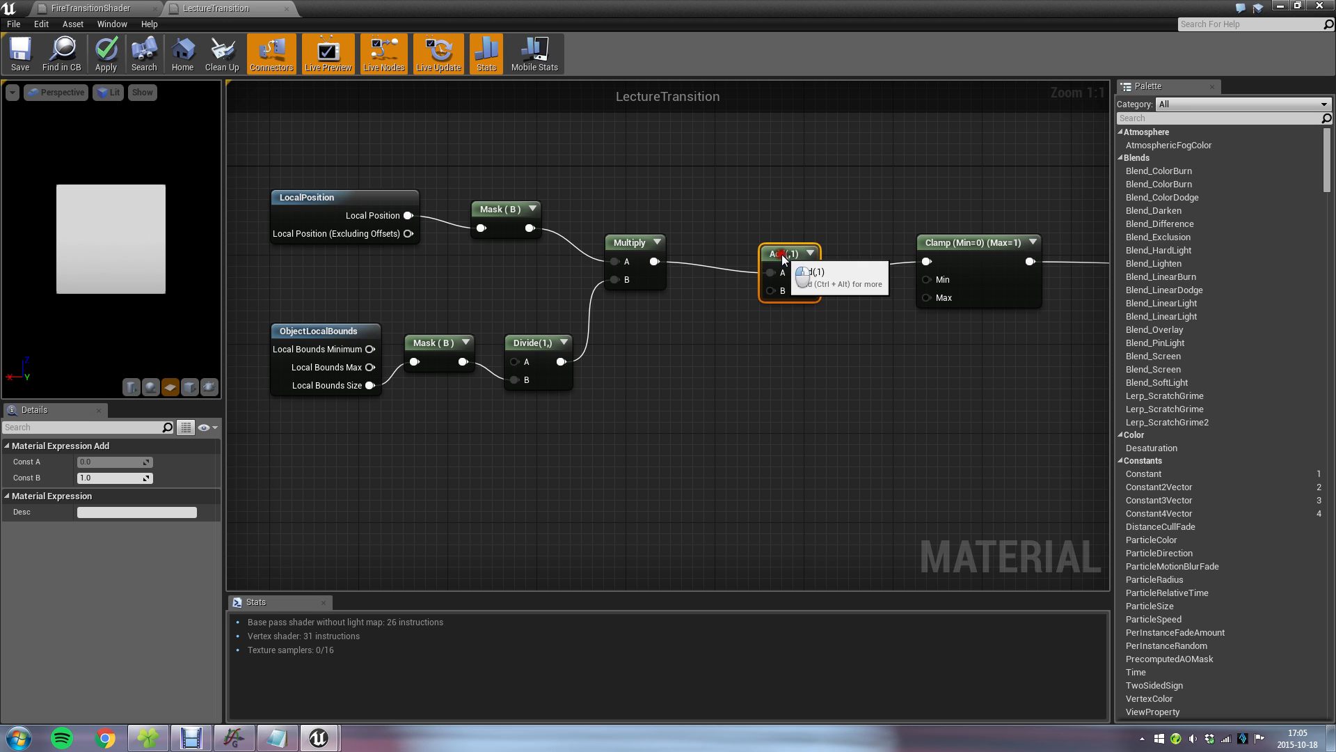
pyautogui.click(116, 476)
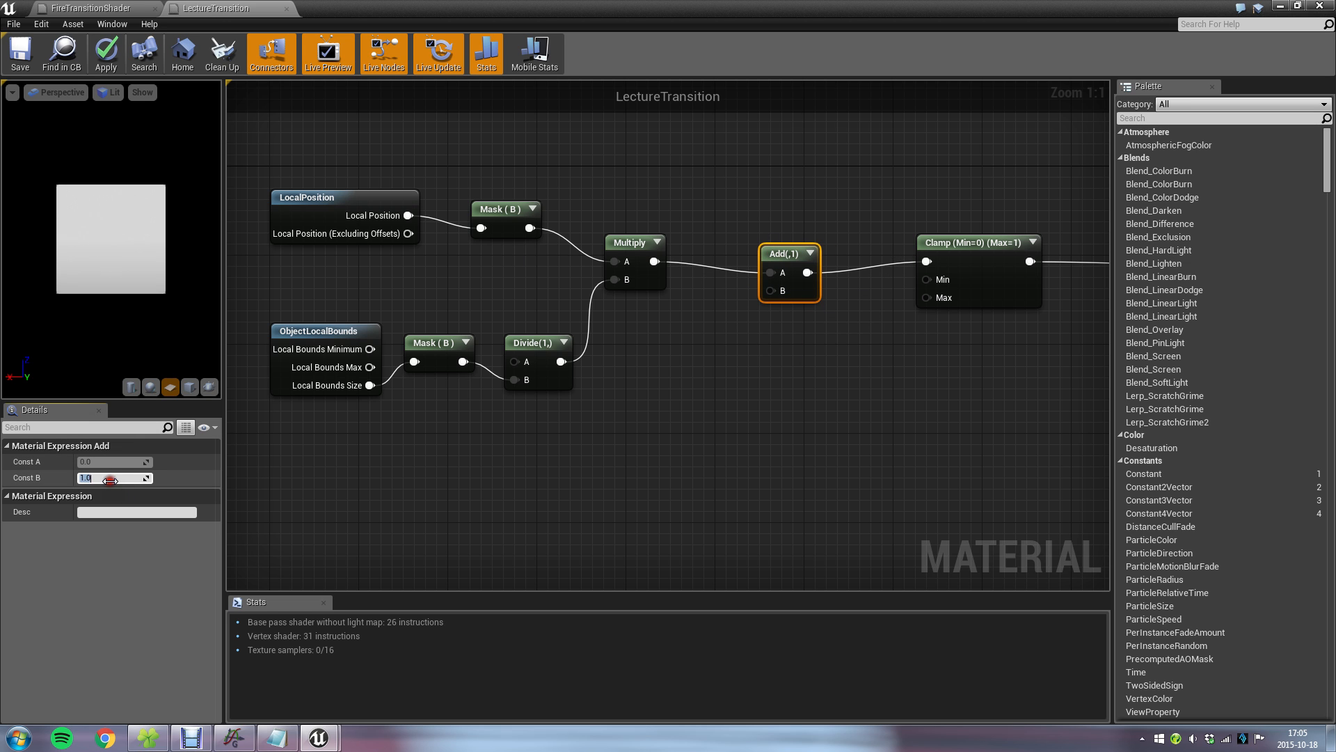
pyautogui.write('0.5')
pyautogui.press('Return')
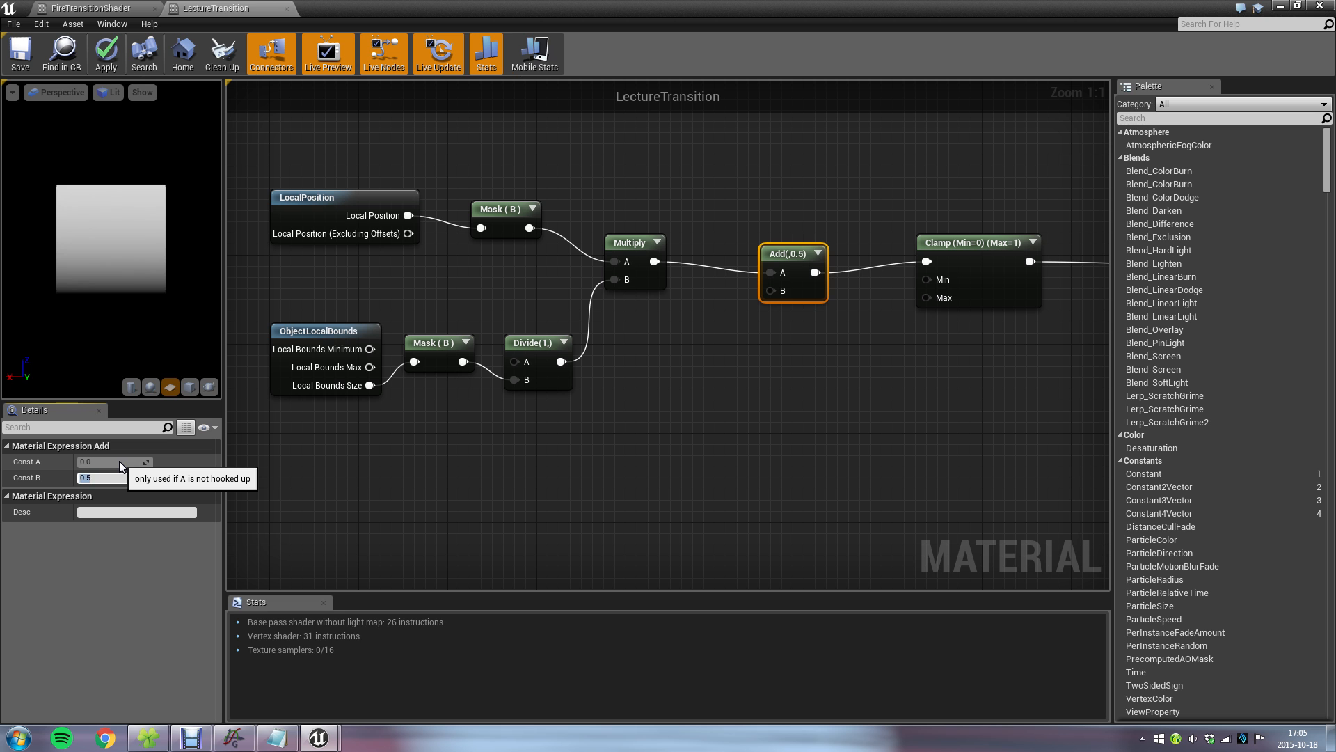
# Save the material and inspect the shifted gradient on the cube in the level.
pyautogui.click(17, 53)
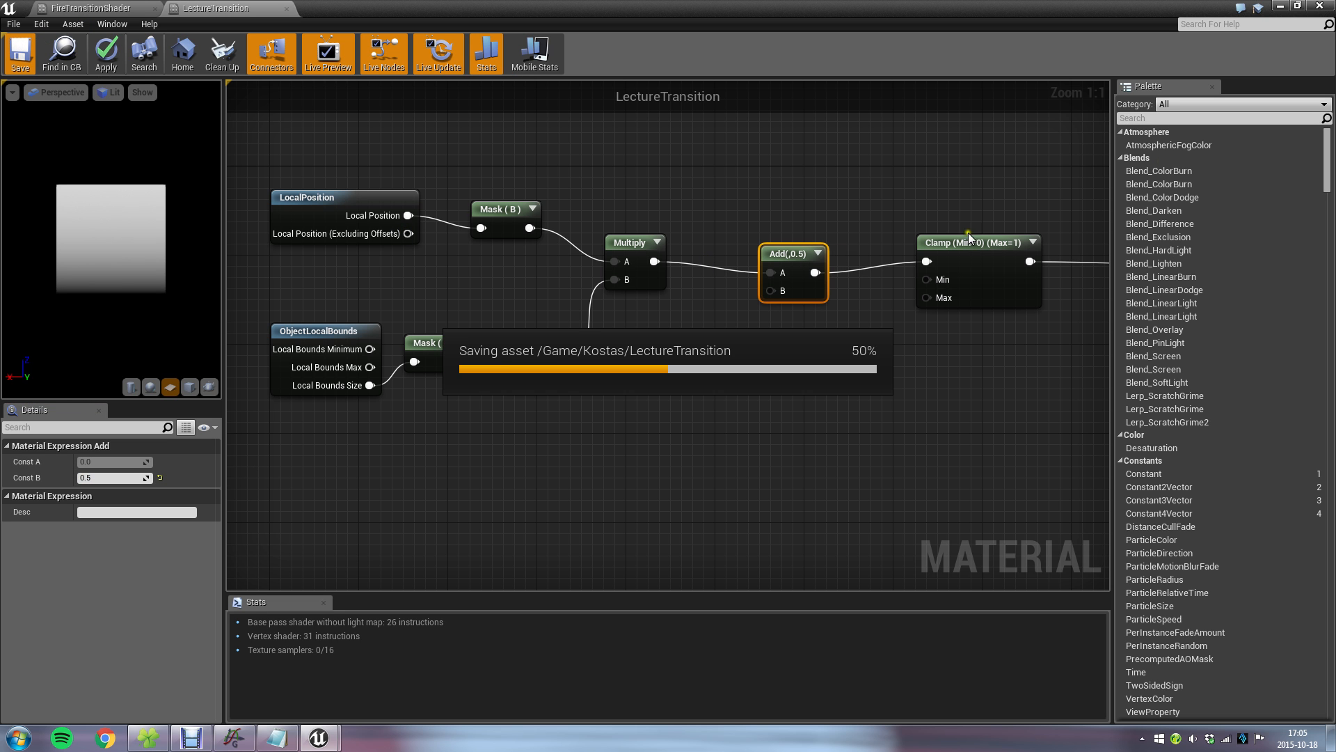
pyautogui.click(1277, 6)
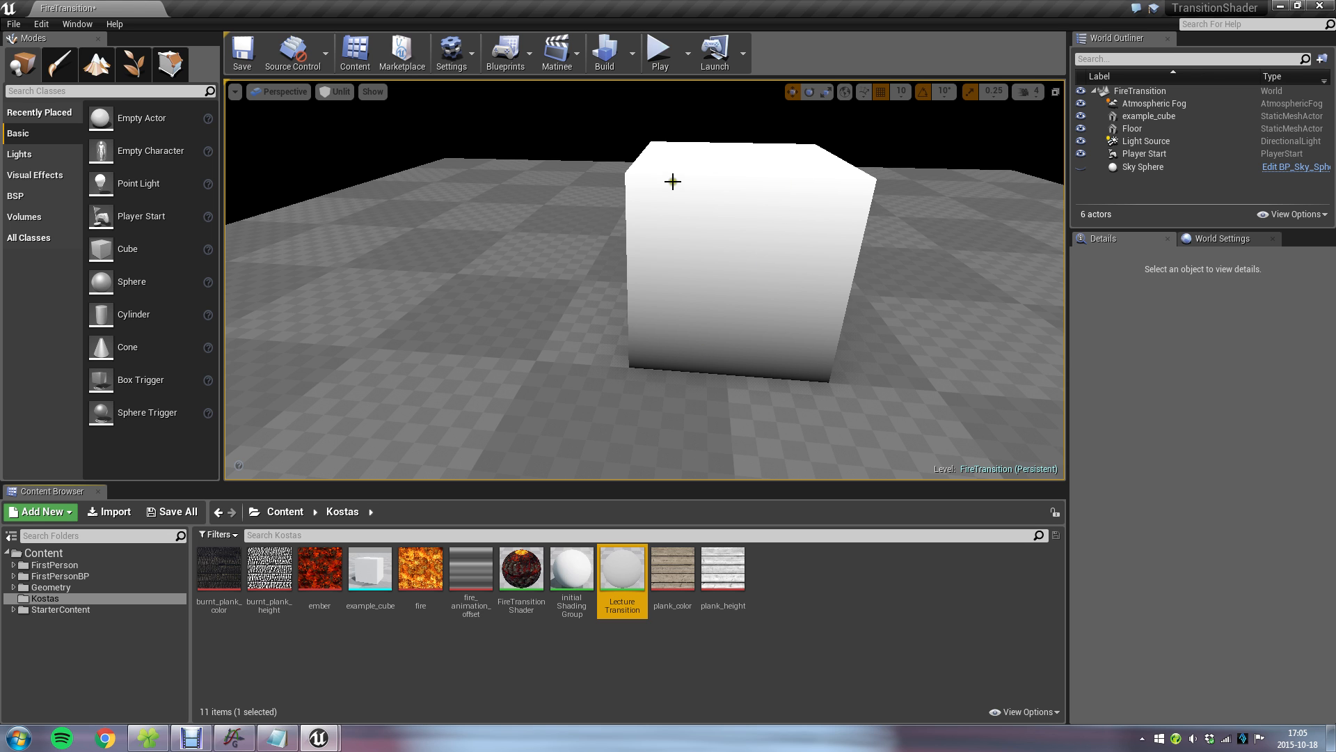
pyautogui.click(790, 258)
pyautogui.rightClick(770, 254)
pyautogui.click(881, 154)
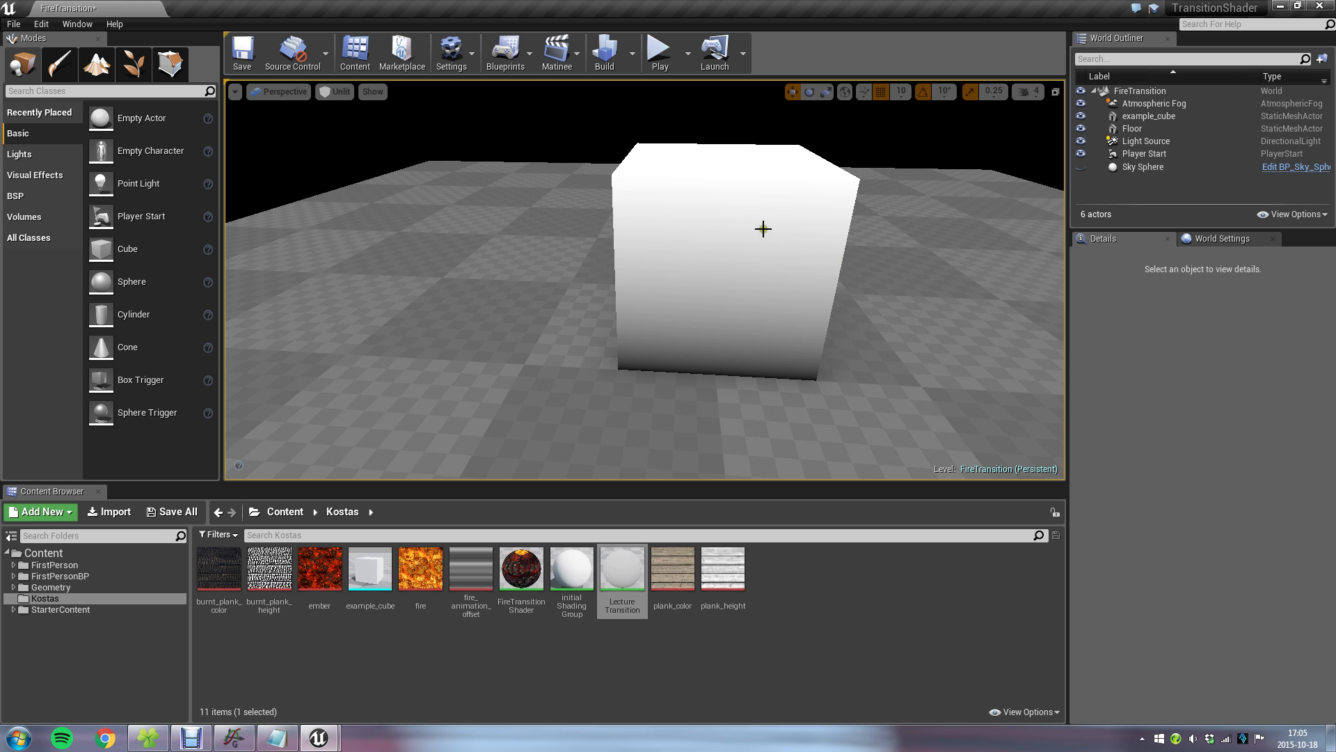
# Examine the cube's vertical gradient in the level from a corner angle and from further away.
pyautogui.moveTo(866, 146); pyautogui.dragTo(825, 145, button='right')
pyautogui.press('s')
pyautogui.press('w')
pyautogui.press('s')
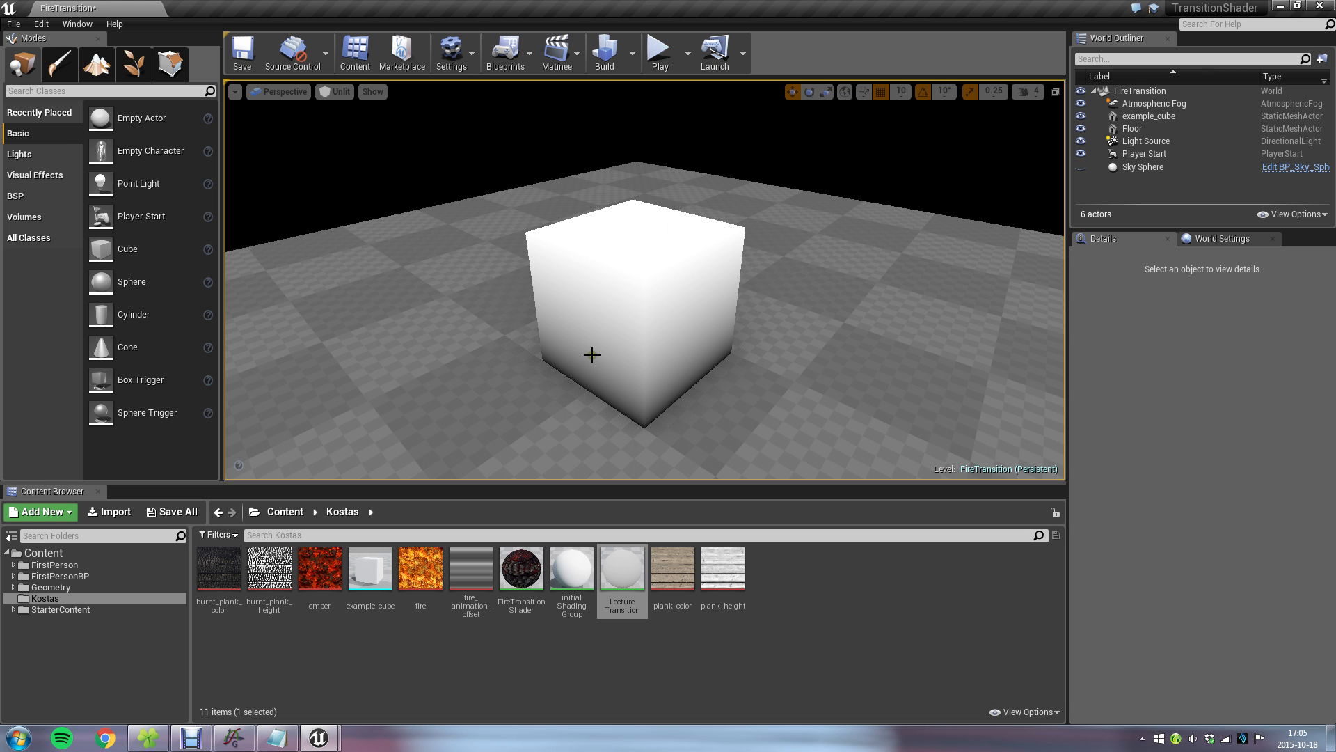
# Reopen LectureTransition and highlight the whole node chain from LocalPosition and ObjectLocalBounds to Clamp.
pyautogui.doubleClick(623, 571)
pyautogui.moveTo(524, 425); pyautogui.dragTo(629, 463, button='right')
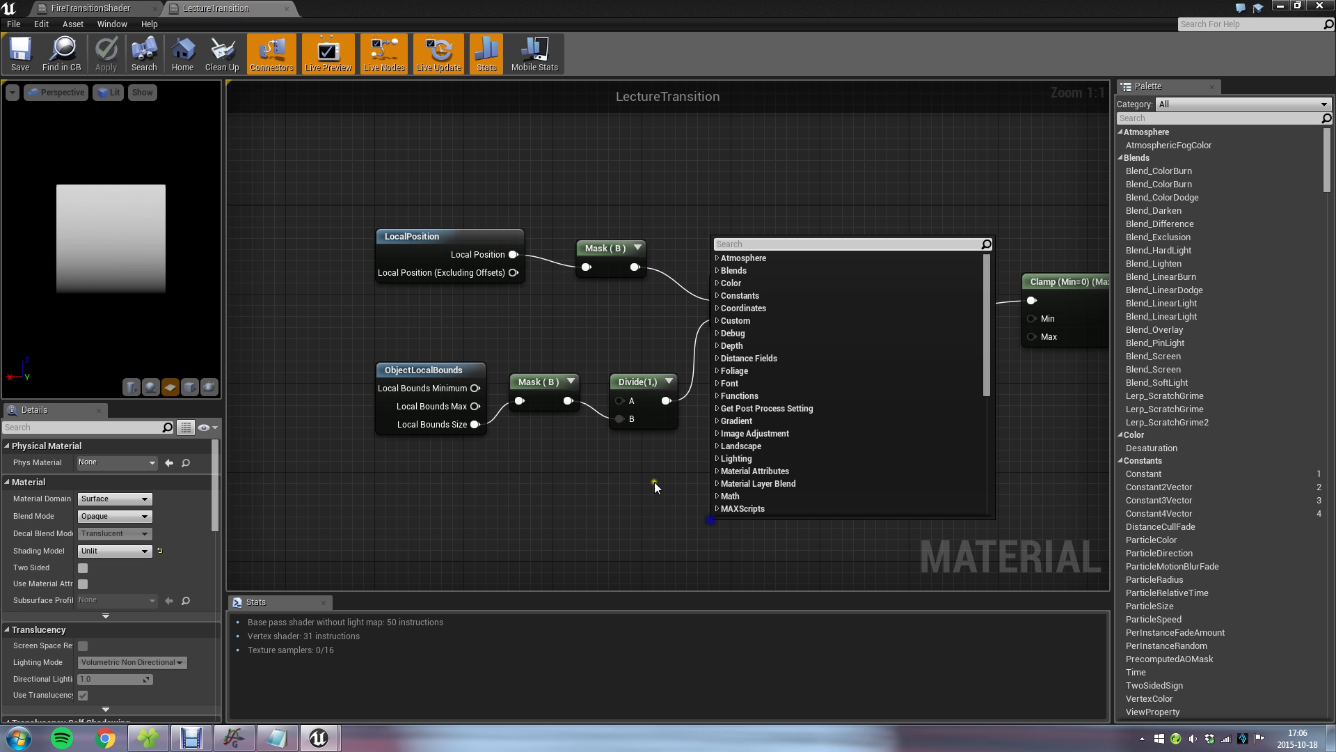
pyautogui.click(445, 371)
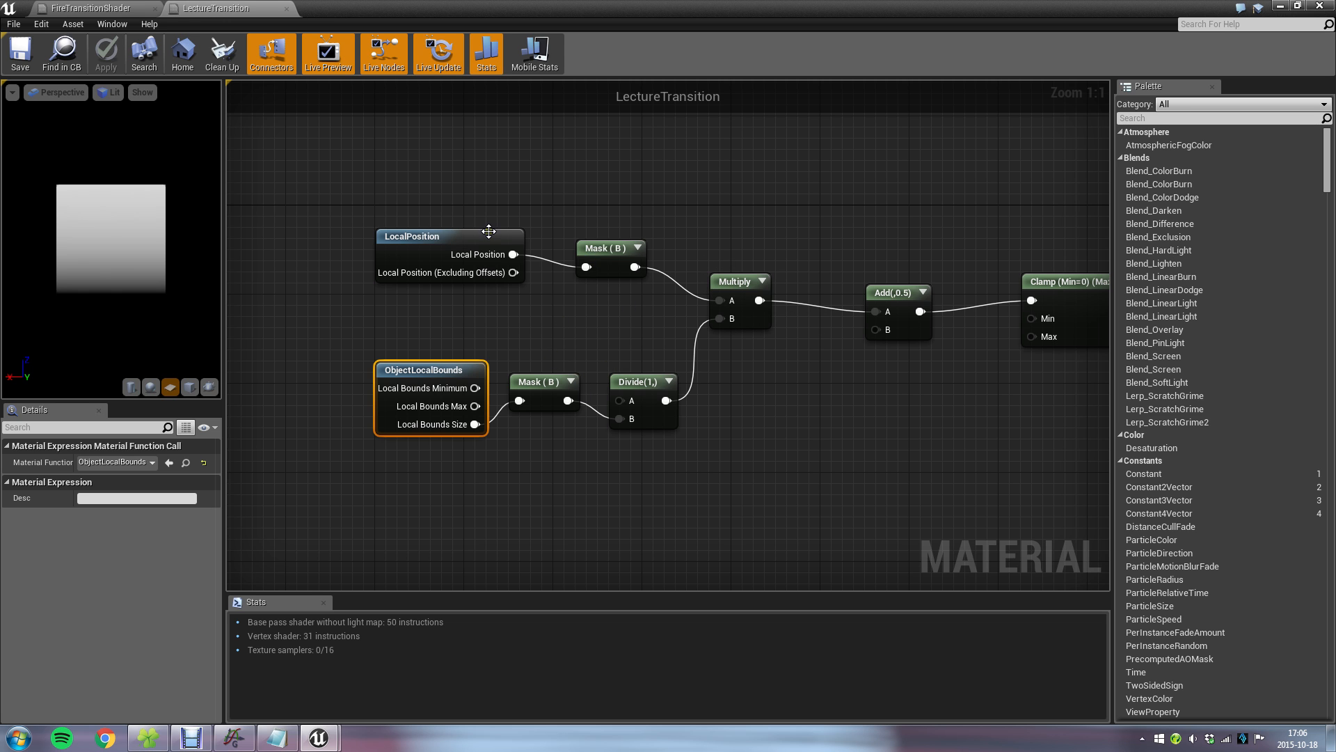
pyautogui.moveTo(391, 167); pyautogui.dragTo(1050, 423)
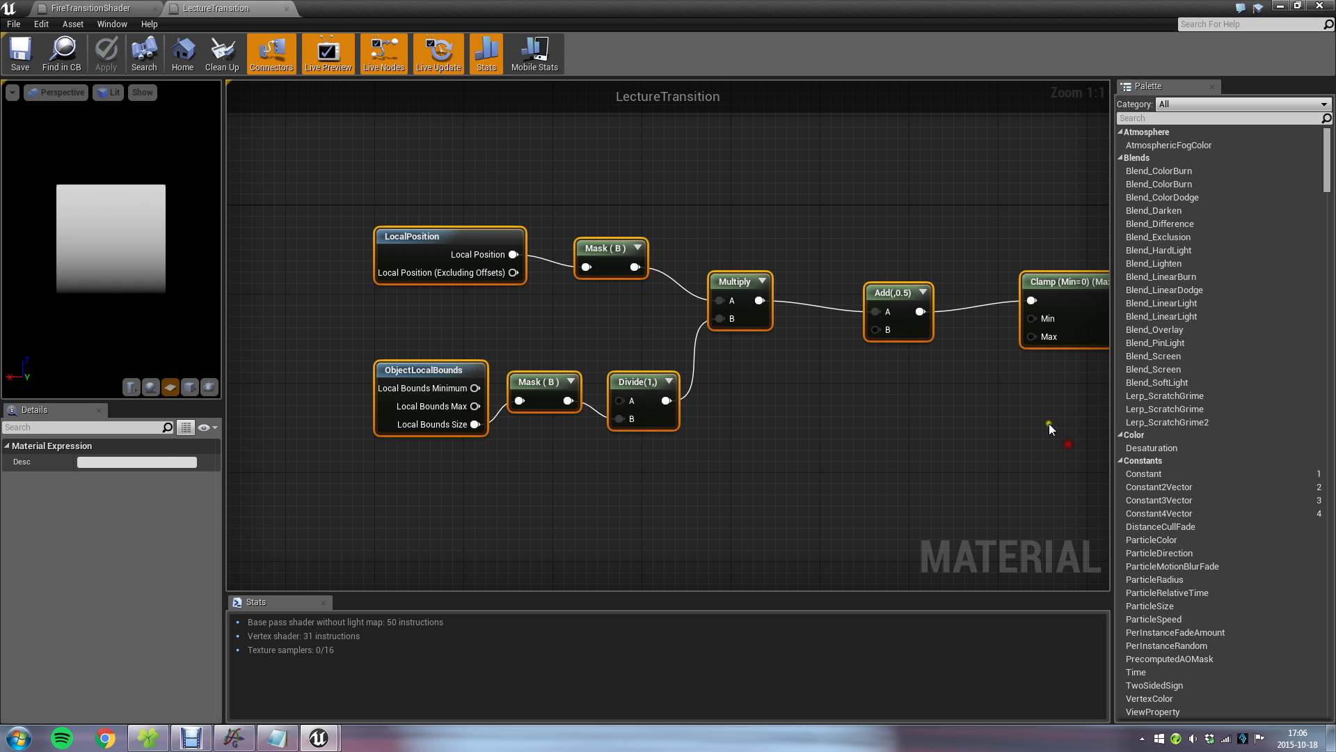
# Review the range formula and the myTime definition in transition_math.txt, checking them against the plotted curve in Graph.
pyautogui.click(277, 738)
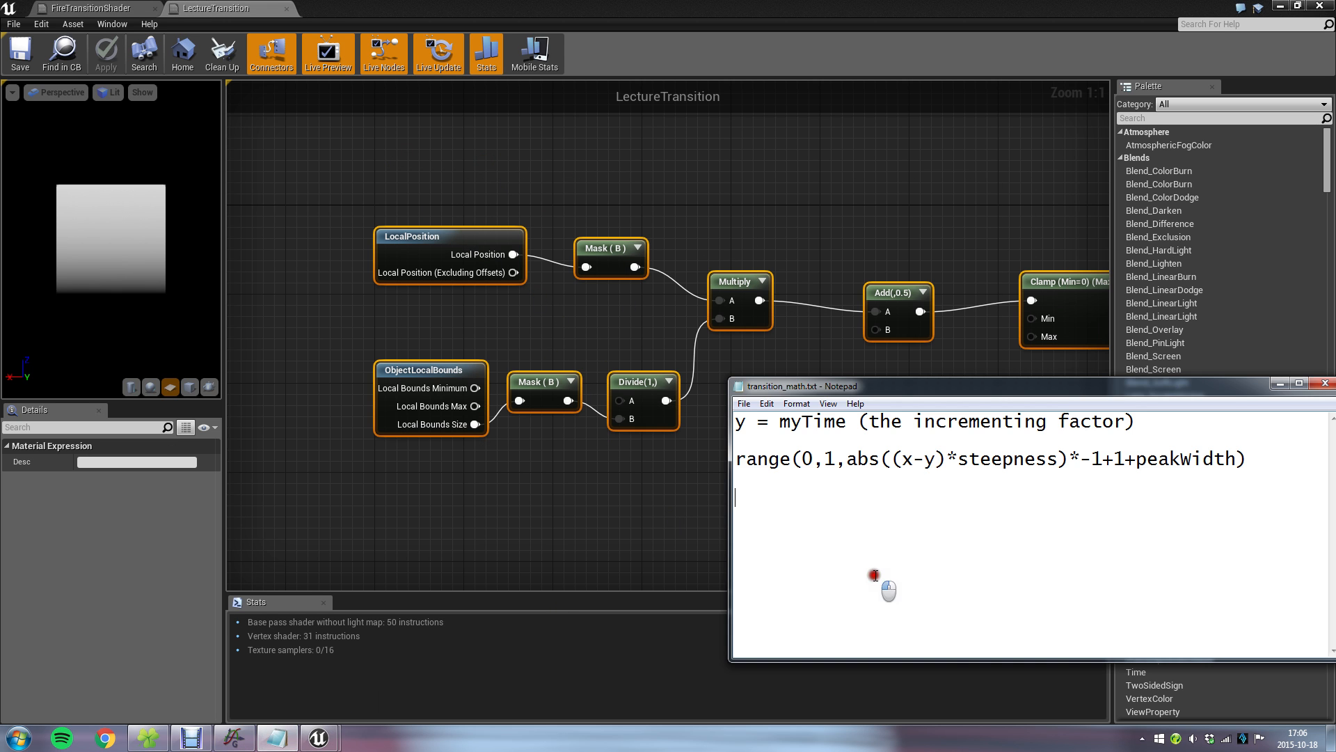
pyautogui.doubleClick(916, 457)
pyautogui.click(234, 738)
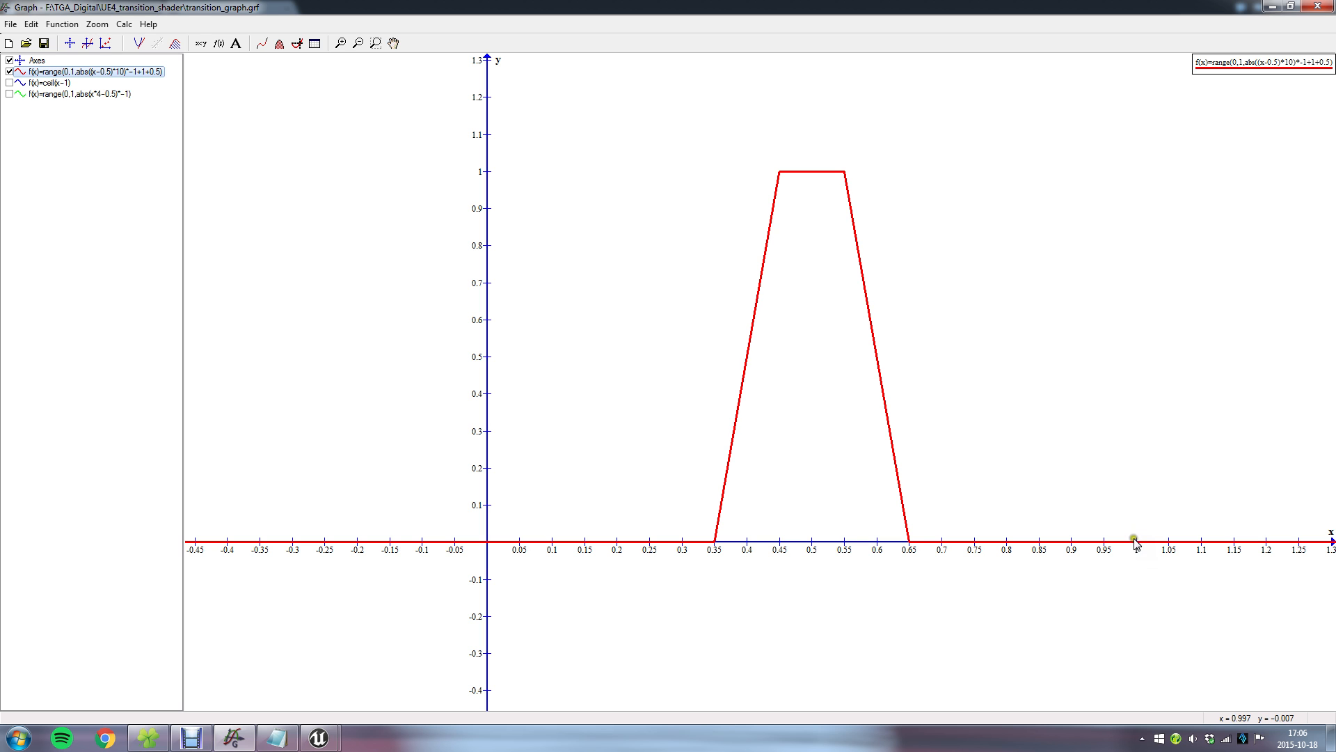
pyautogui.click(1272, 6)
pyautogui.click(959, 504)
pyautogui.doubleClick(931, 458)
pyautogui.moveTo(740, 423); pyautogui.dragTo(1200, 424)
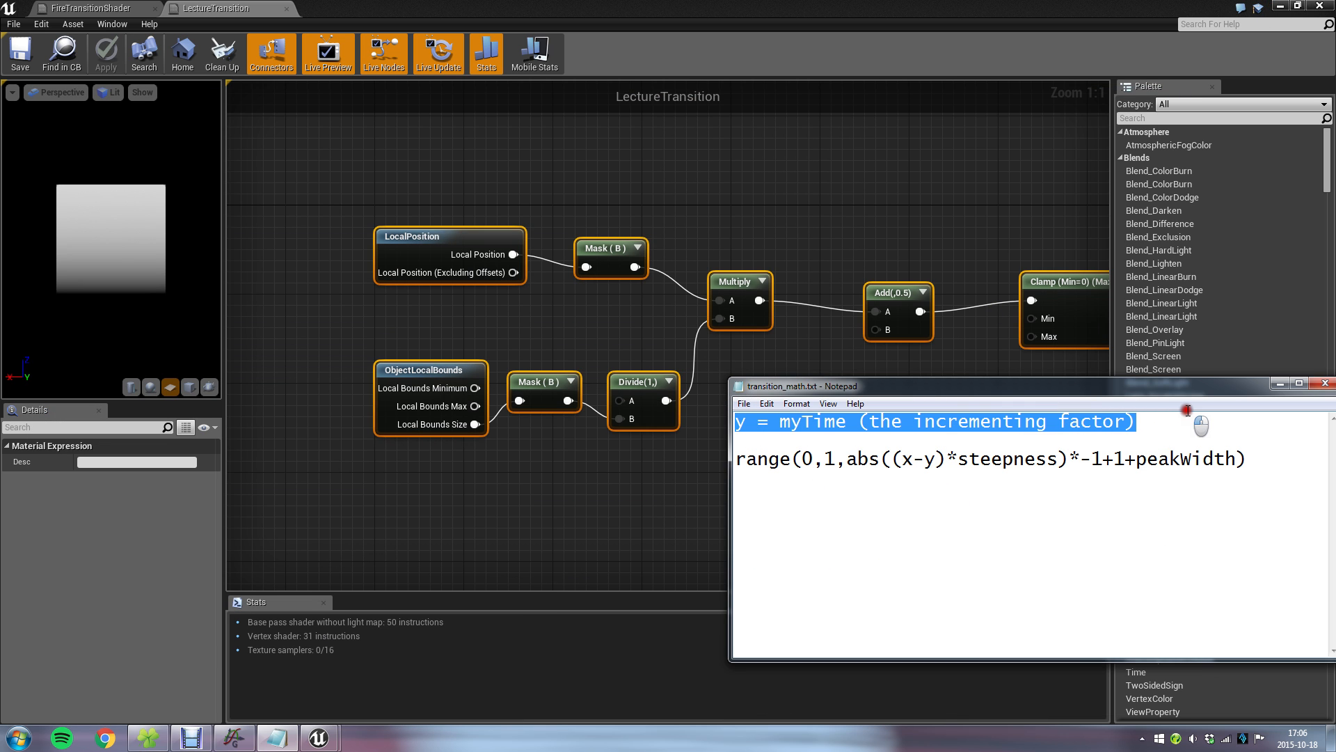
pyautogui.click(599, 477)
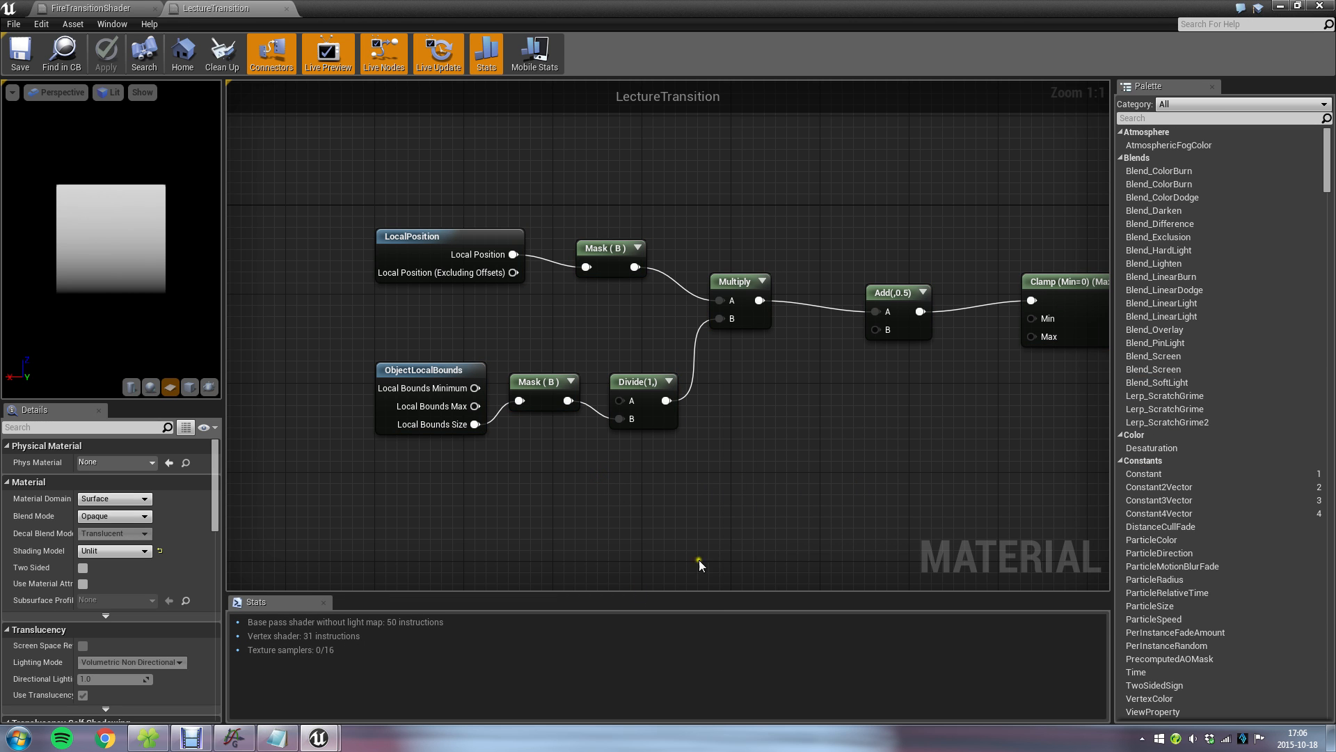
pyautogui.click(277, 737)
pyautogui.click(915, 532)
pyautogui.click(915, 456)
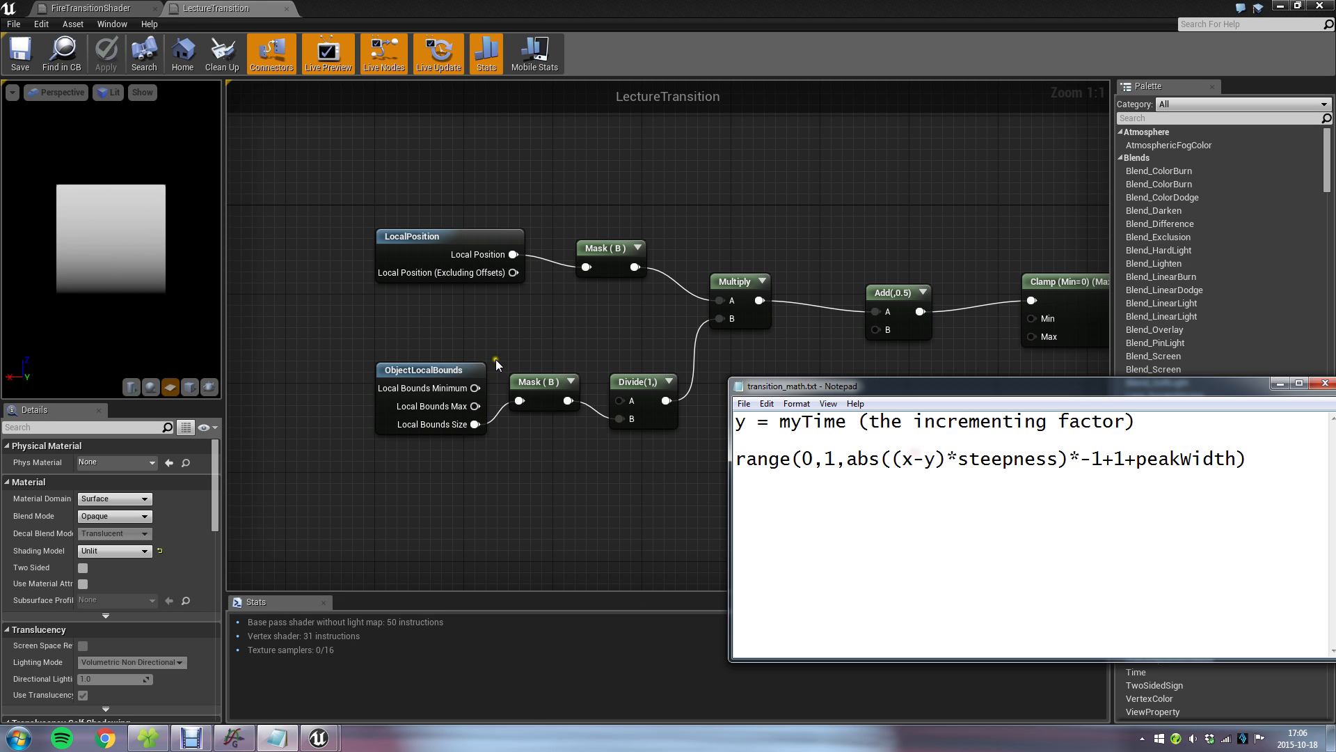
# Move all the gradient nodes together further away from the LectureTransition output node to free up space.
pyautogui.click(971, 372)
pyautogui.scroll(-2, 956, 385)
pyautogui.moveTo(950, 392); pyautogui.dragTo(859, 361, button='right')
pyautogui.scroll(-2, 730, 346)
pyautogui.moveTo(467, 202); pyautogui.dragTo(896, 376)
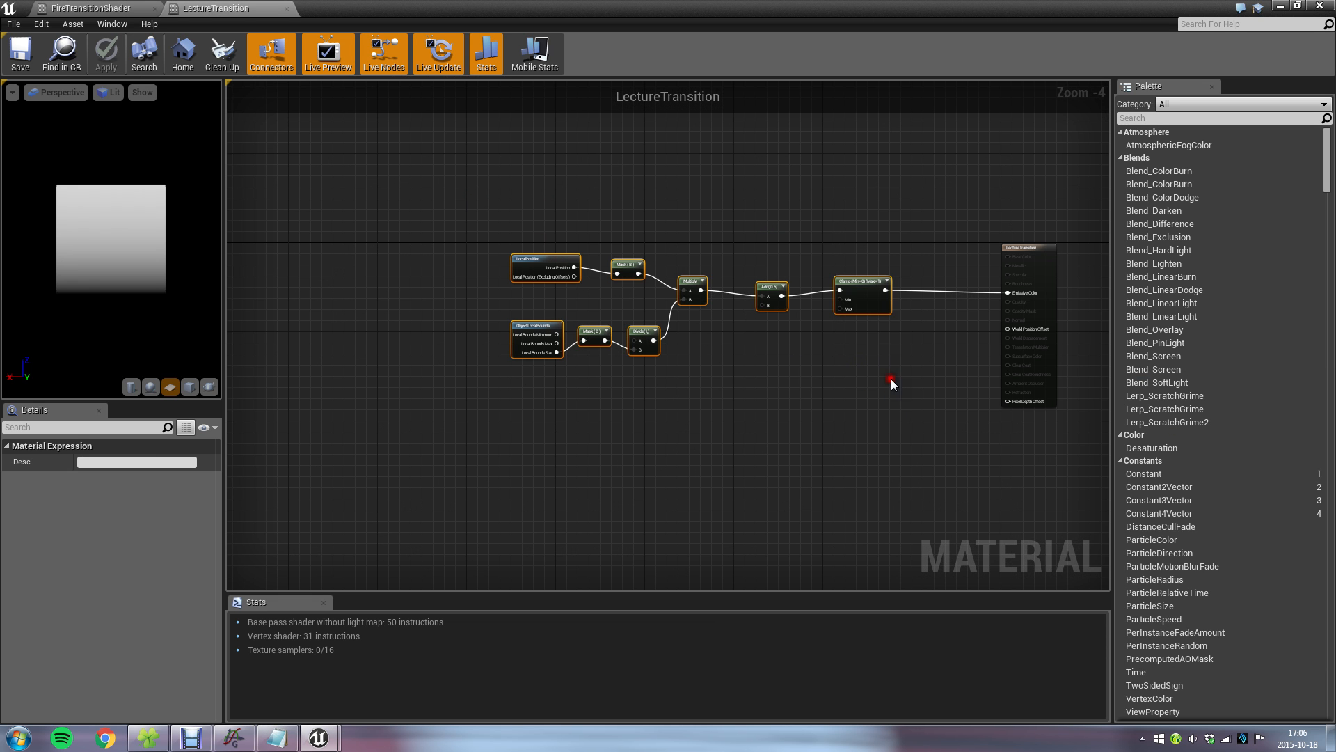
pyautogui.moveTo(852, 290); pyautogui.dragTo(489, 272)
pyautogui.moveTo(406, 439); pyautogui.dragTo(605, 501, button='right')
pyautogui.moveTo(500, 515); pyautogui.dragTo(408, 398, button='right')
pyautogui.click(460, 406)
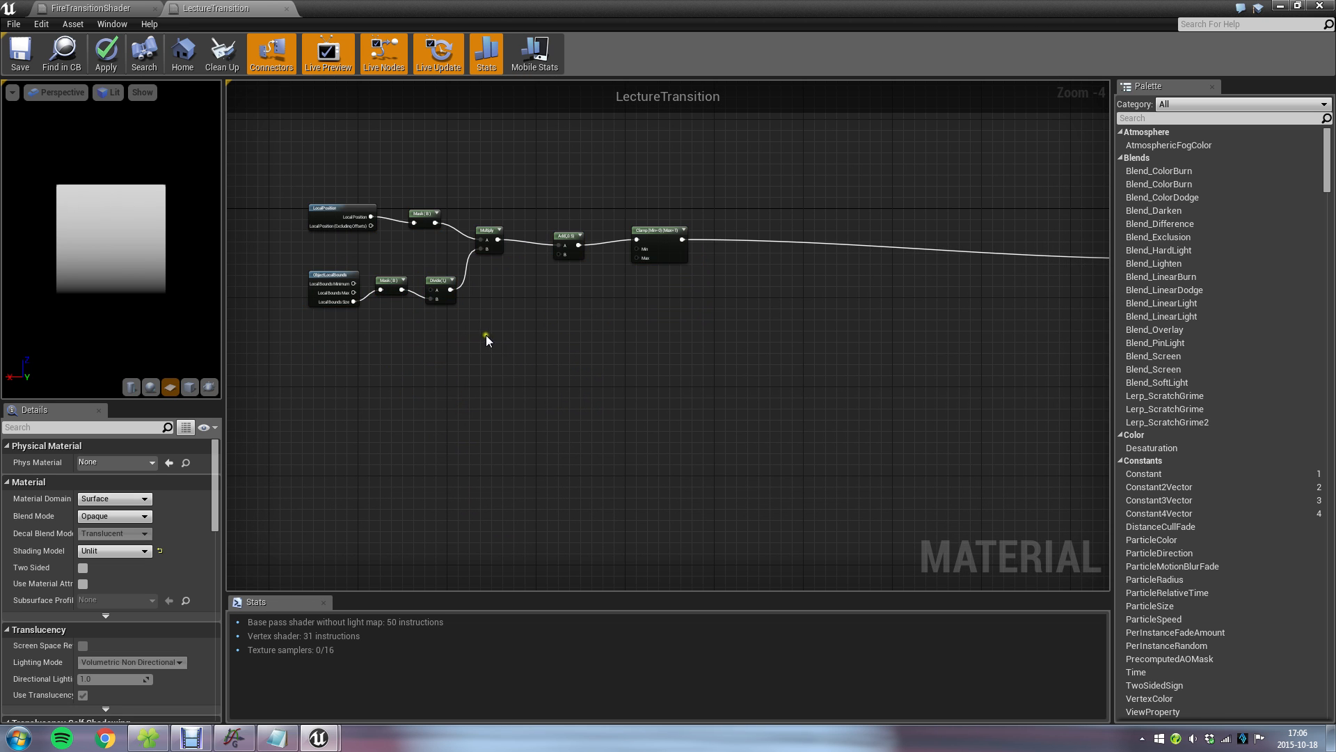
# Add a Time node below the ObjectLocalBounds node.
pyautogui.scroll(2, 465, 356)
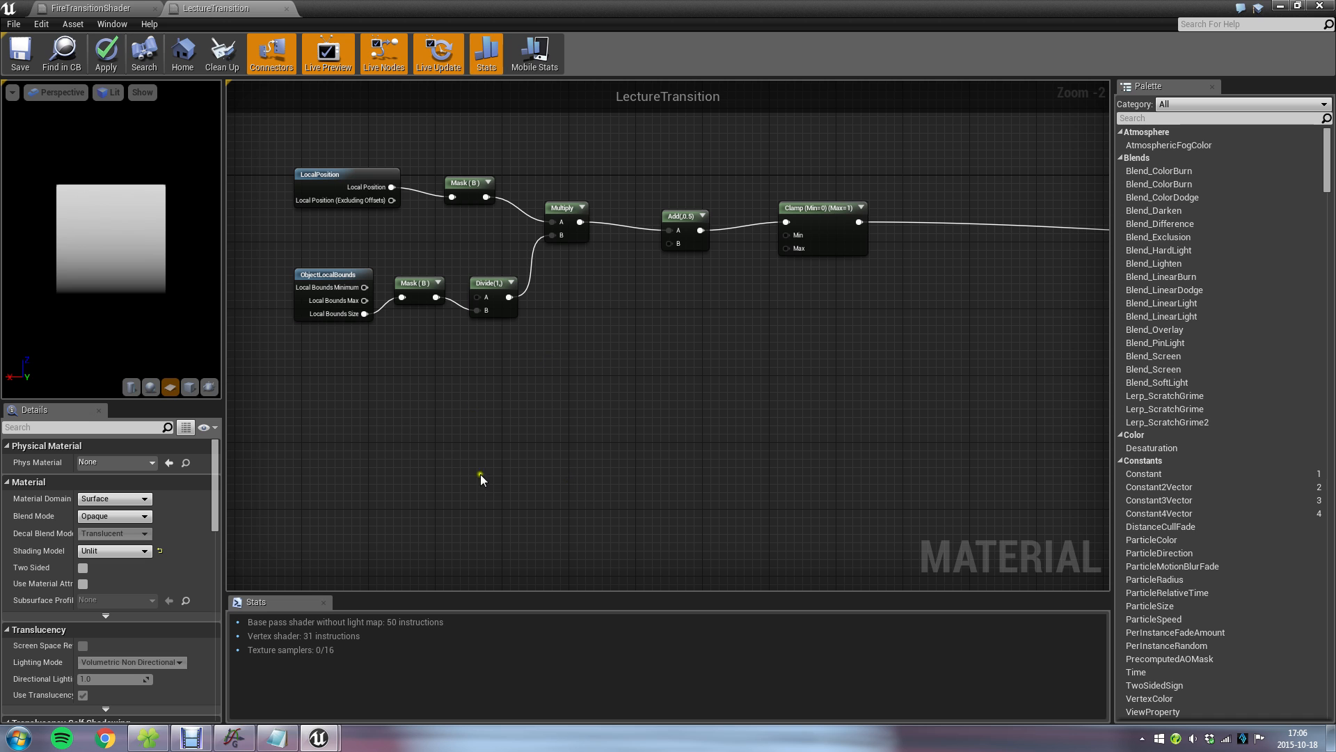
pyautogui.rightClick(326, 412)
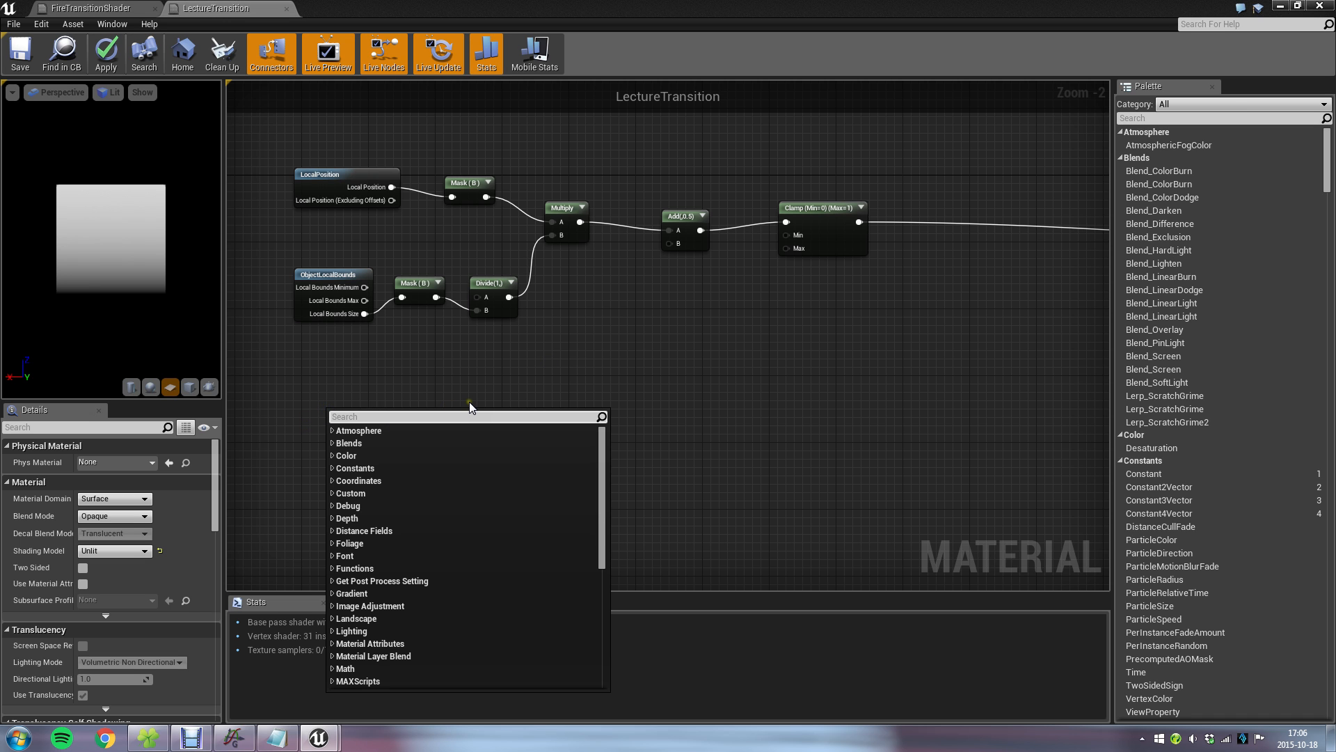
pyautogui.write('time')
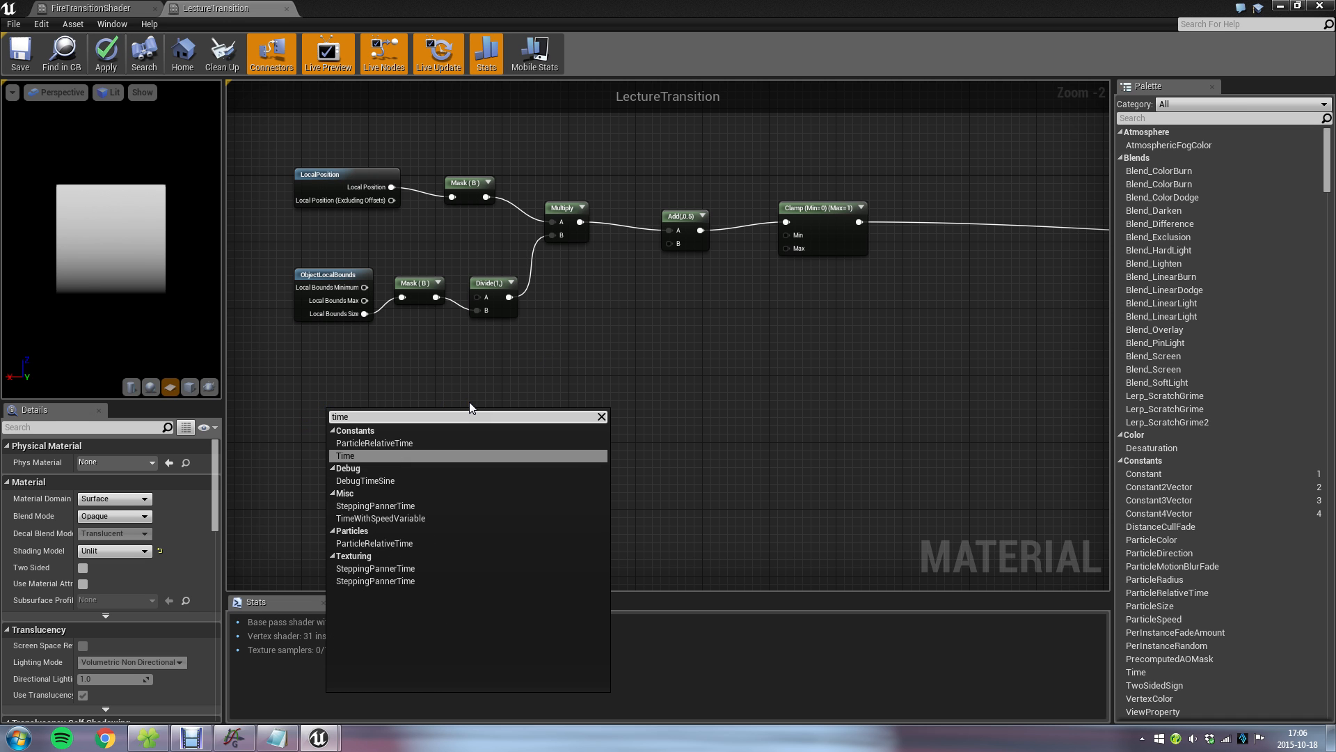
pyautogui.press('Return')
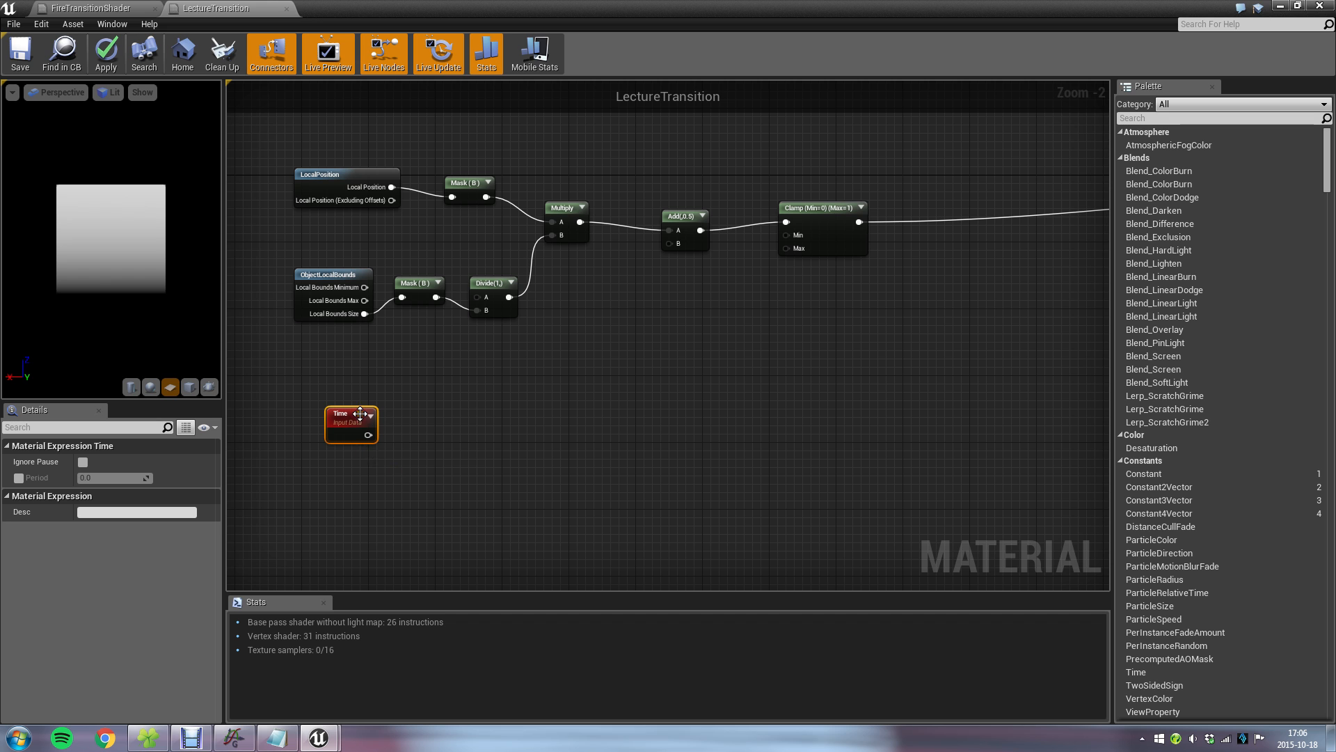
# Add an Fmod node beside Time and connect the Time output to its A input.
pyautogui.scroll(2, 670, 418)
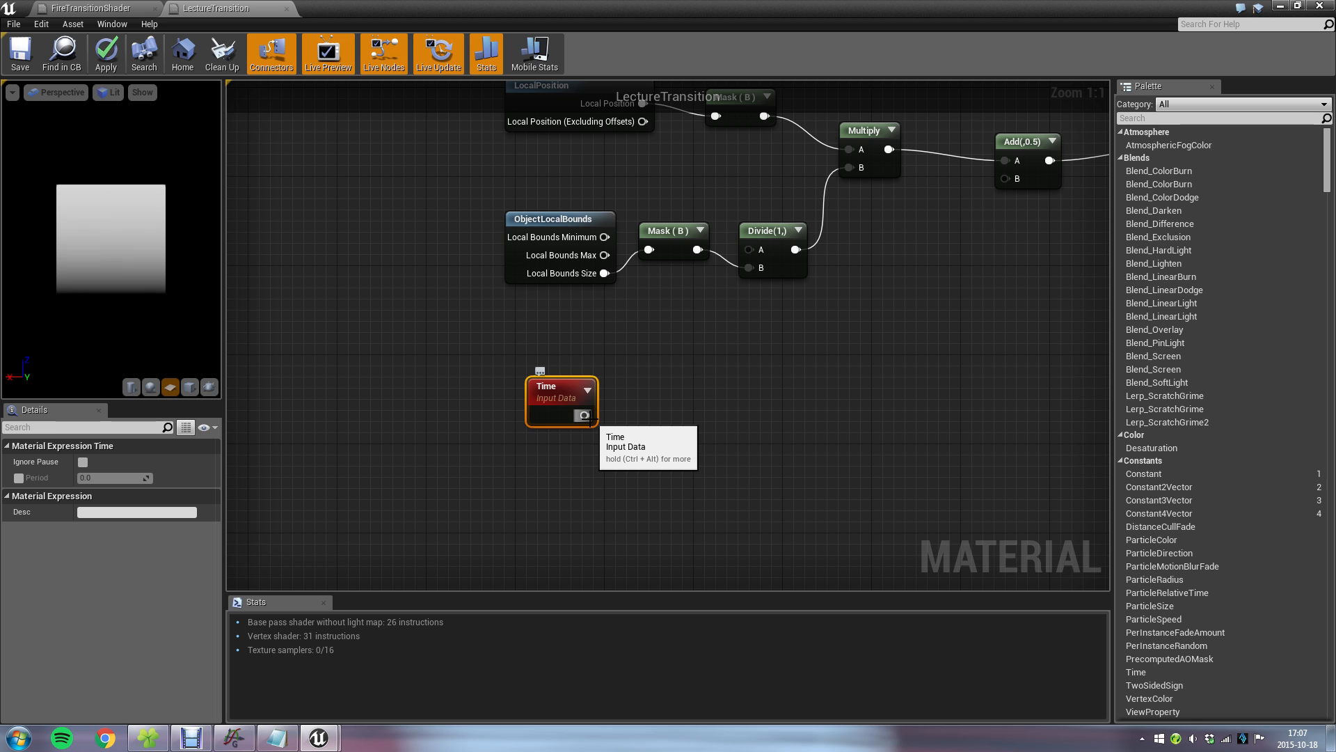
pyautogui.moveTo(744, 336); pyautogui.dragTo(648, 409, button='right')
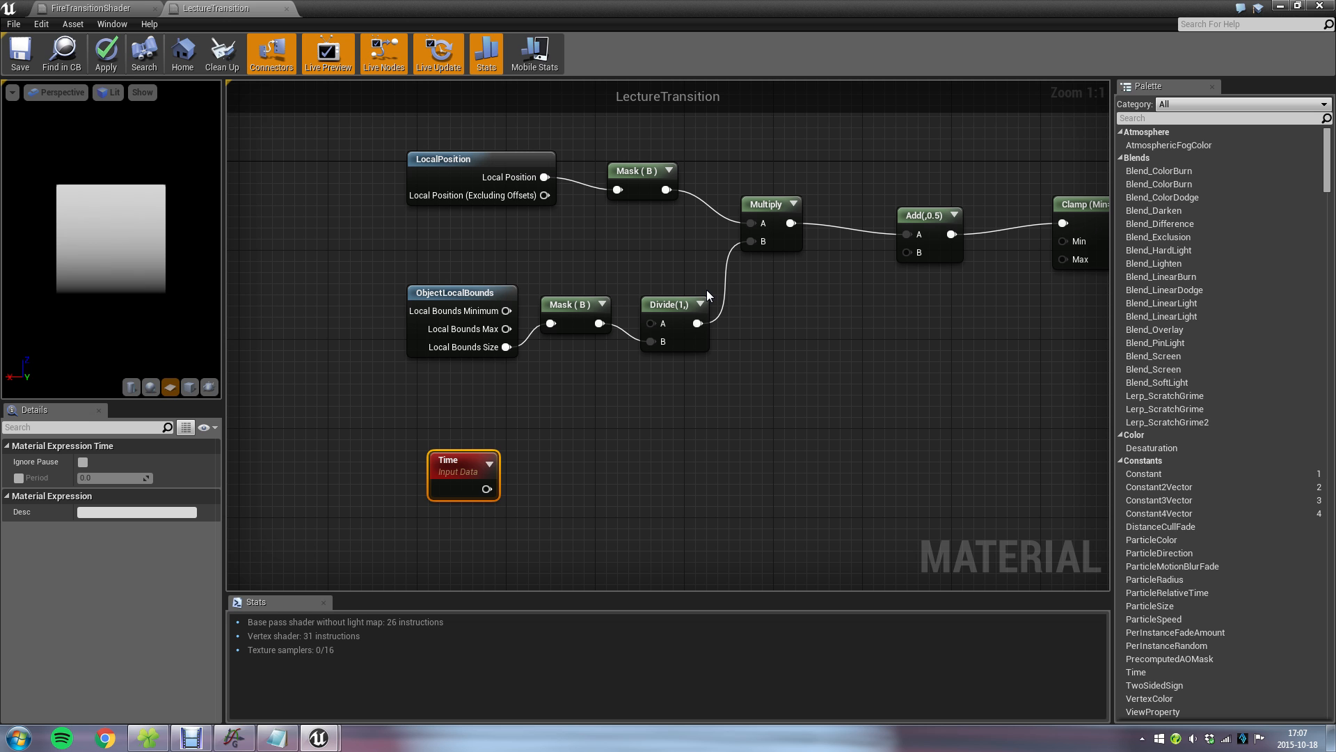
pyautogui.moveTo(605, 390); pyautogui.dragTo(637, 292, button='right')
pyautogui.rightClick(595, 365)
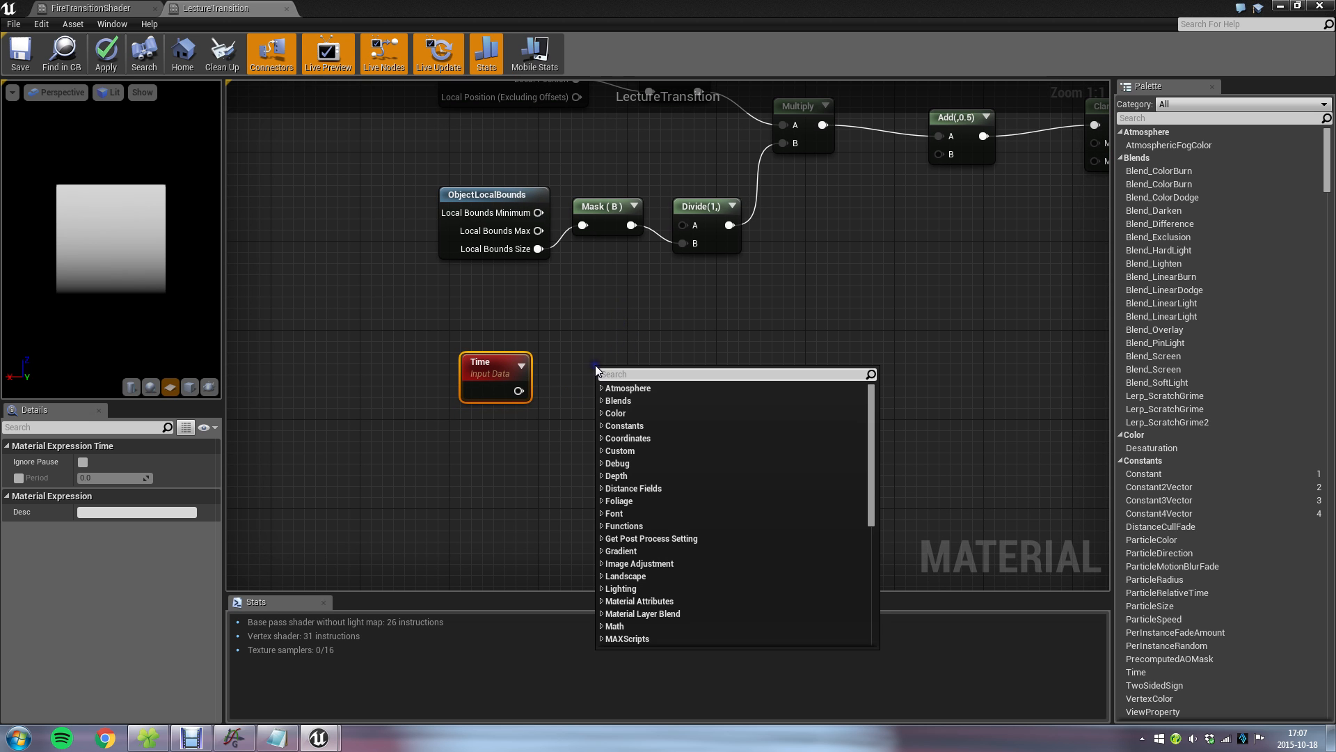
pyautogui.write('fmod')
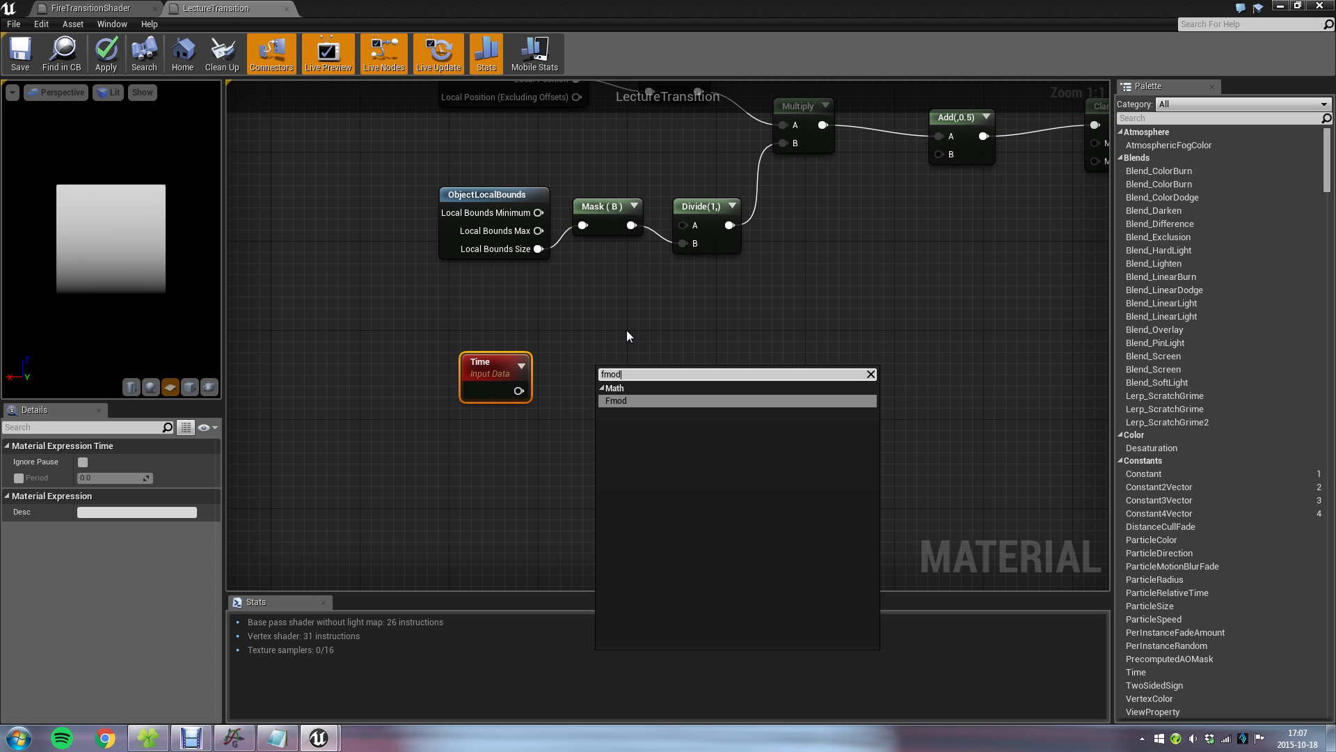
pyautogui.press('Return')
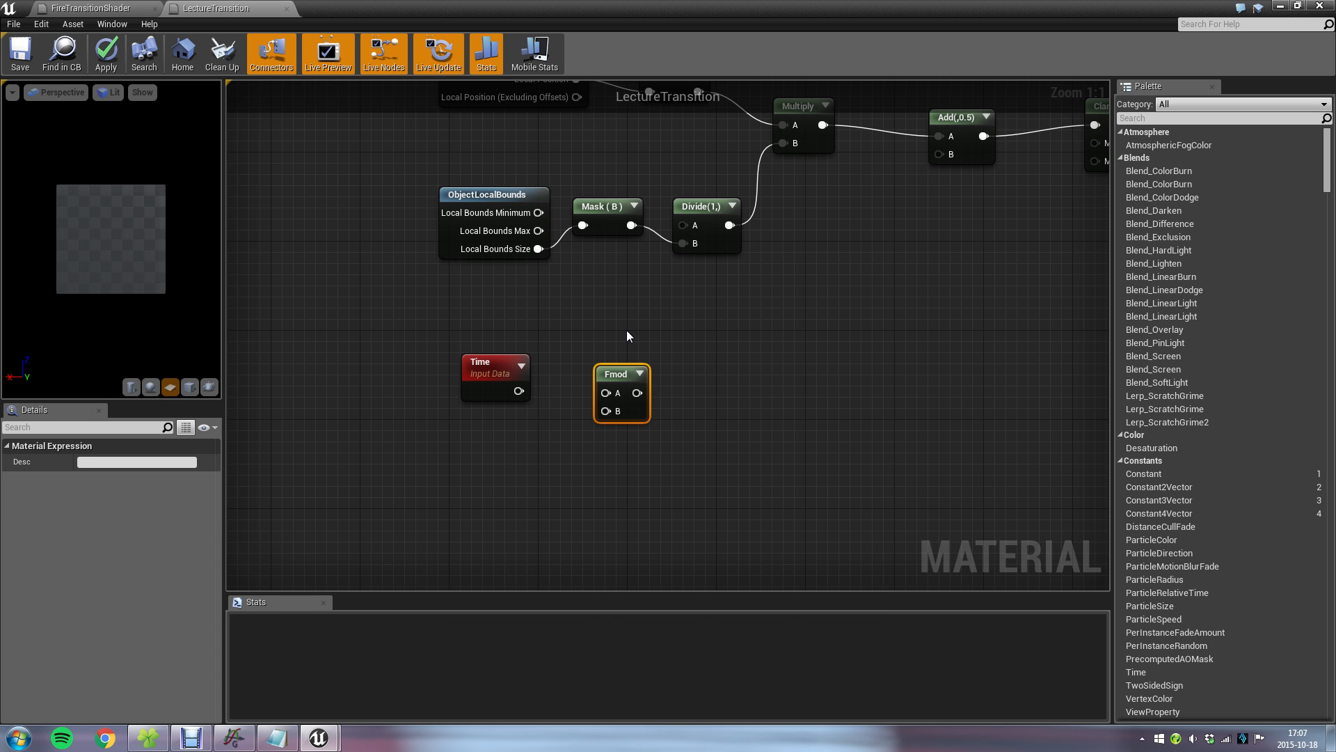
pyautogui.click(525, 410)
pyautogui.moveTo(520, 391); pyautogui.dragTo(613, 392)
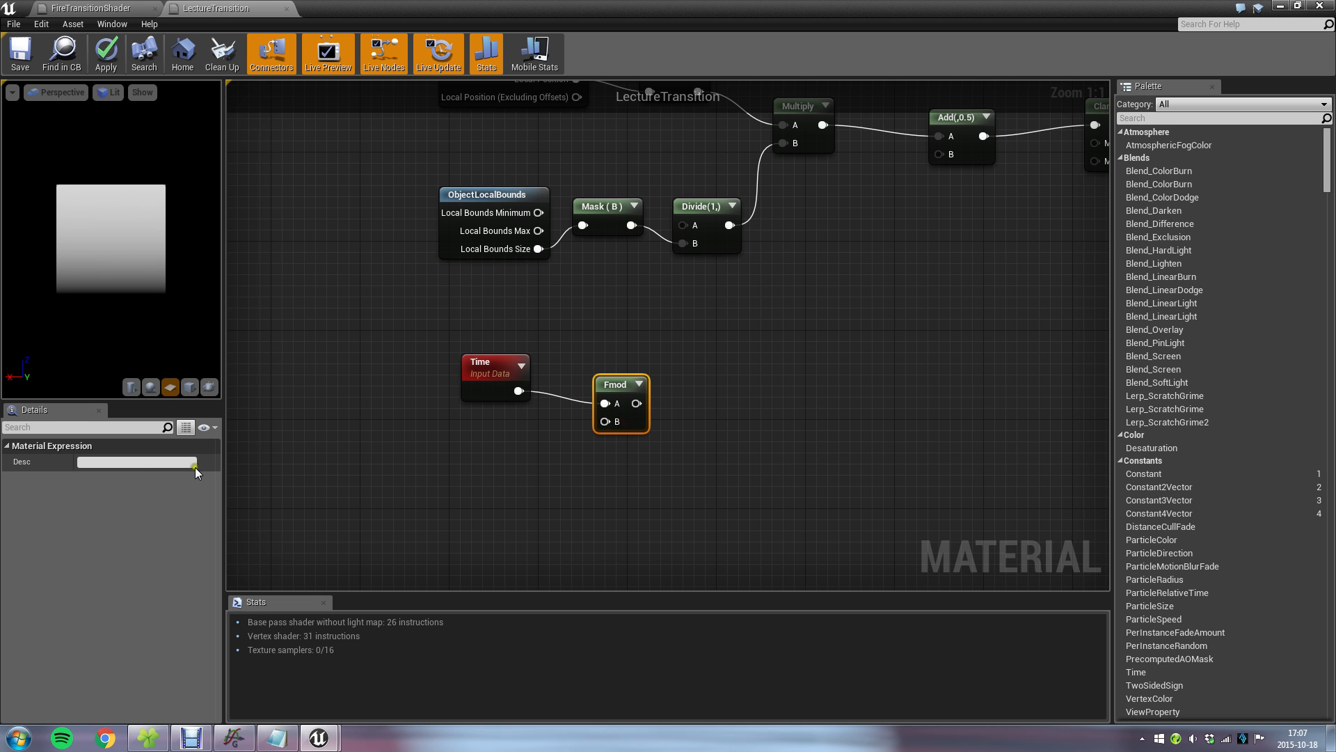
# Add a Constant node below the Time node.
pyautogui.click(502, 461)
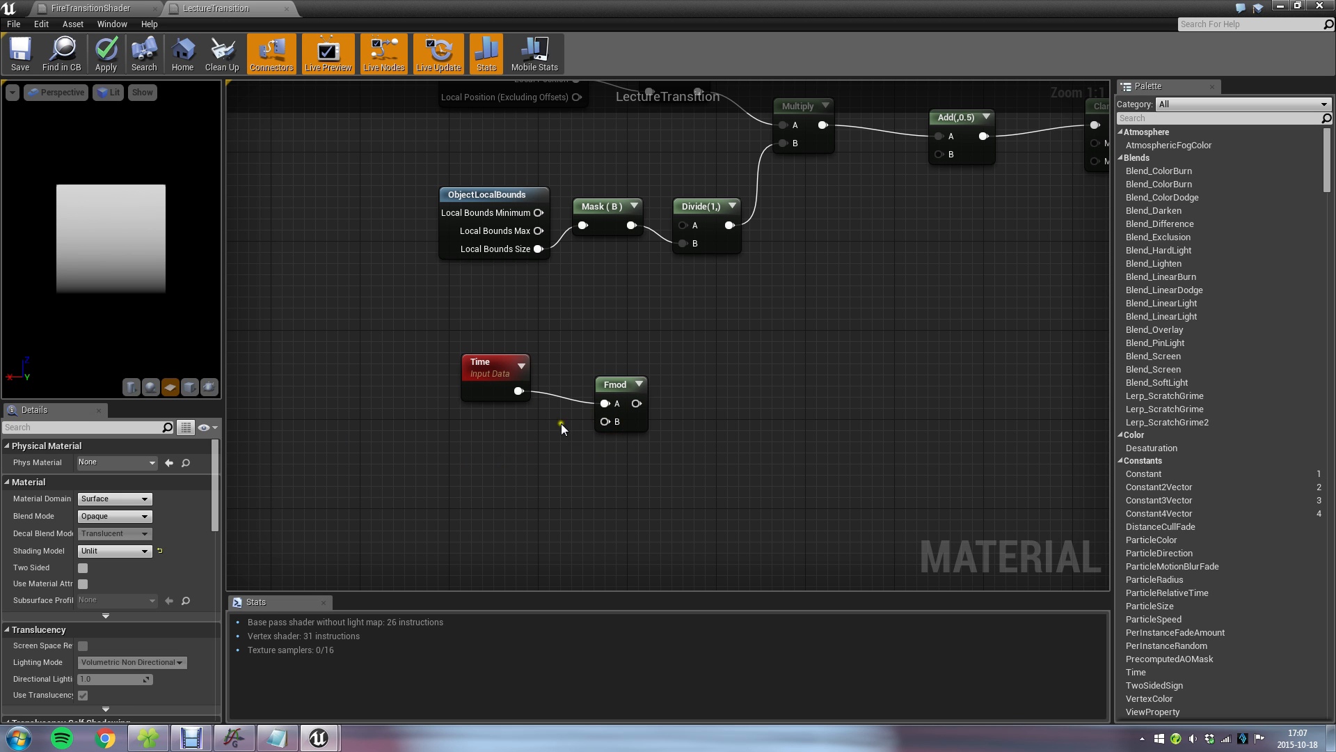
pyautogui.click(630, 425)
pyautogui.click(463, 454)
pyautogui.click(475, 478)
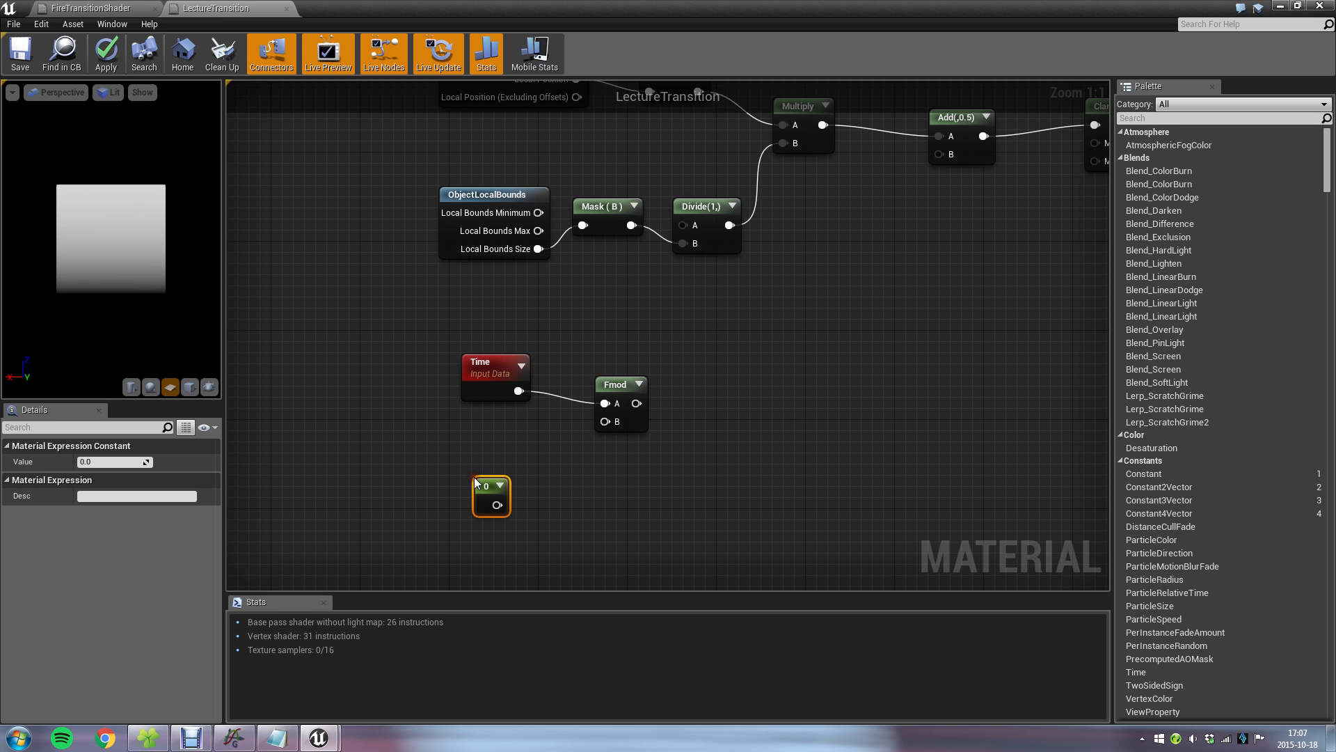
# Add a second Constant node through the node search, and delete it.
pyautogui.rightClick(608, 473)
pyautogui.write('consta')
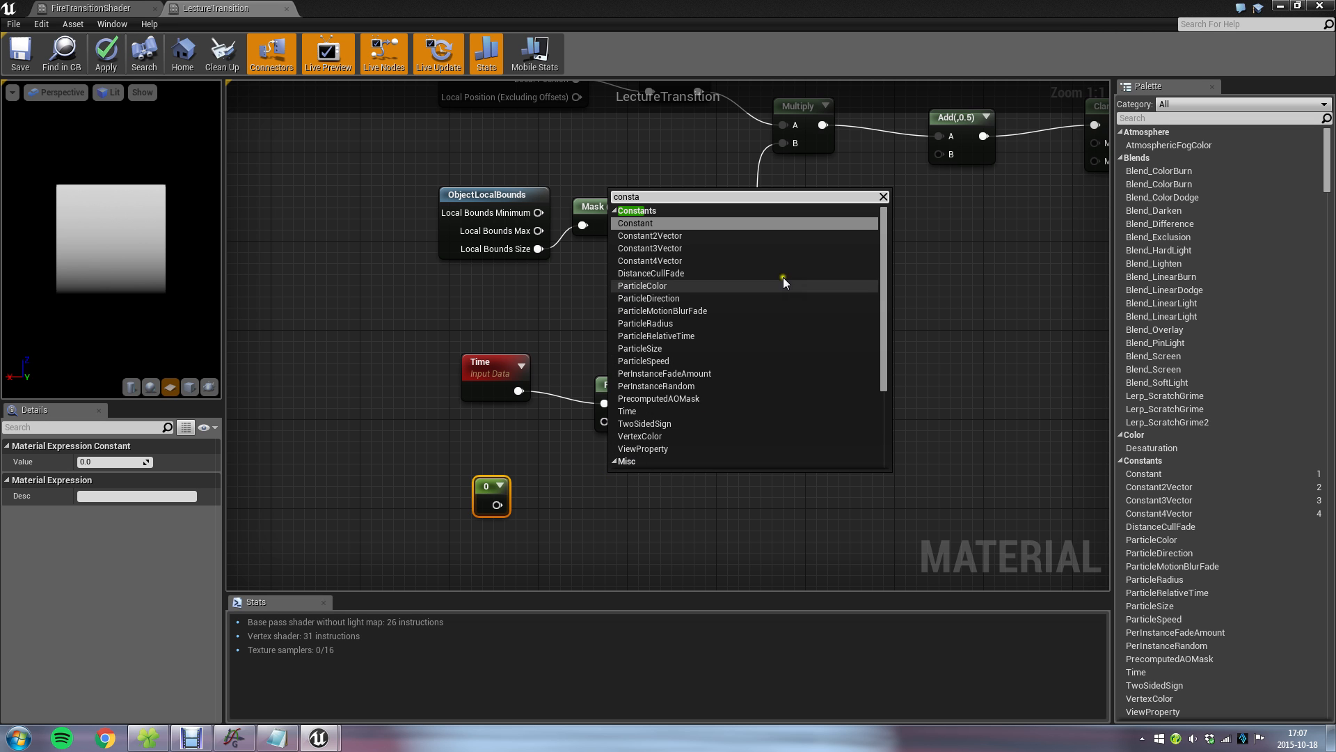
pyautogui.click(650, 224)
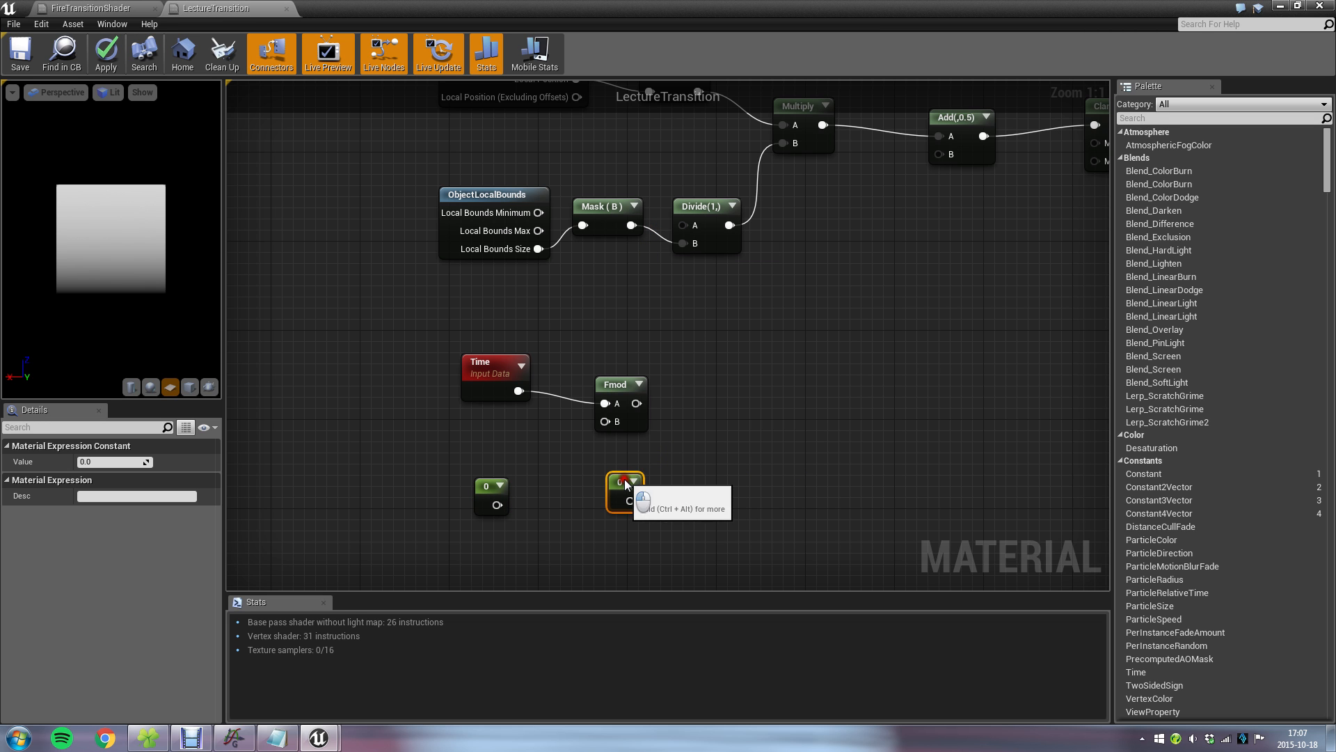
pyautogui.moveTo(625, 482); pyautogui.dragTo(446, 437)
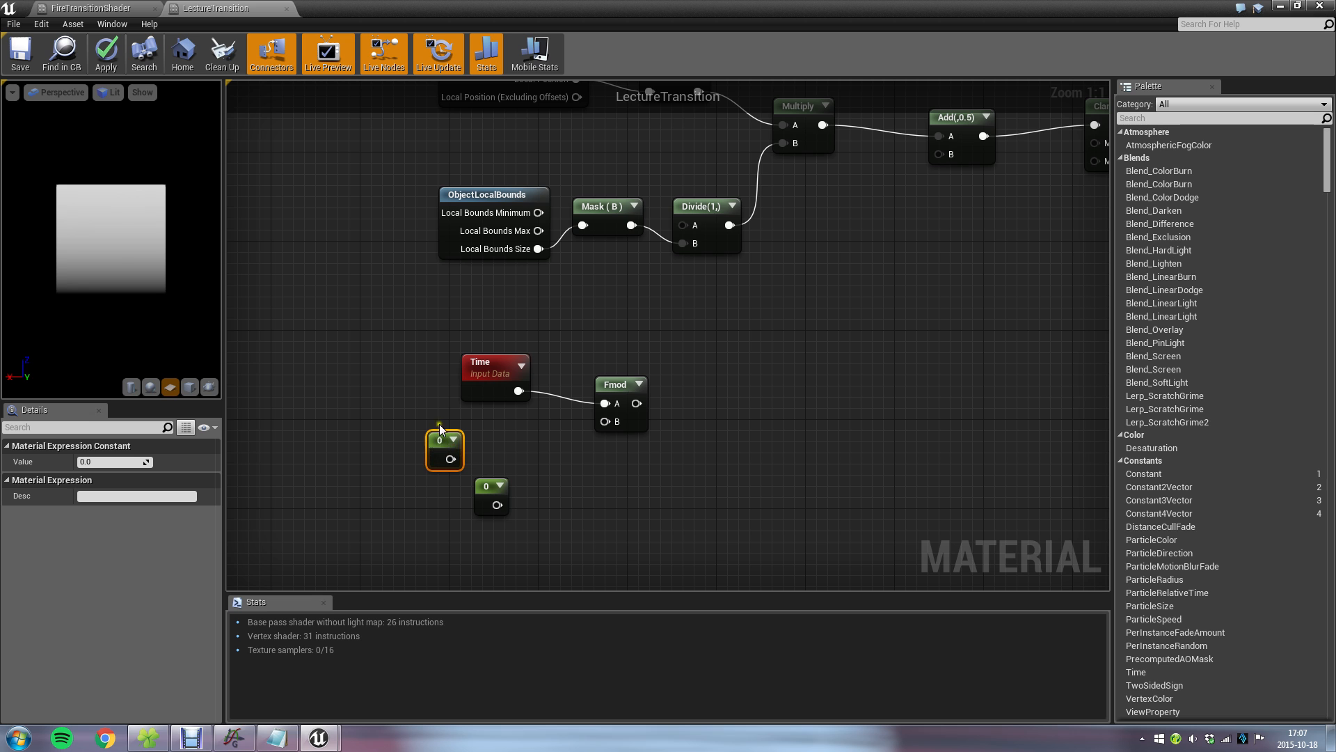
pyautogui.press('Delete')
# Place the Constant under Time, set its value to 5, and connect it to Fmod's B input.
pyautogui.moveTo(492, 495); pyautogui.dragTo(479, 464)
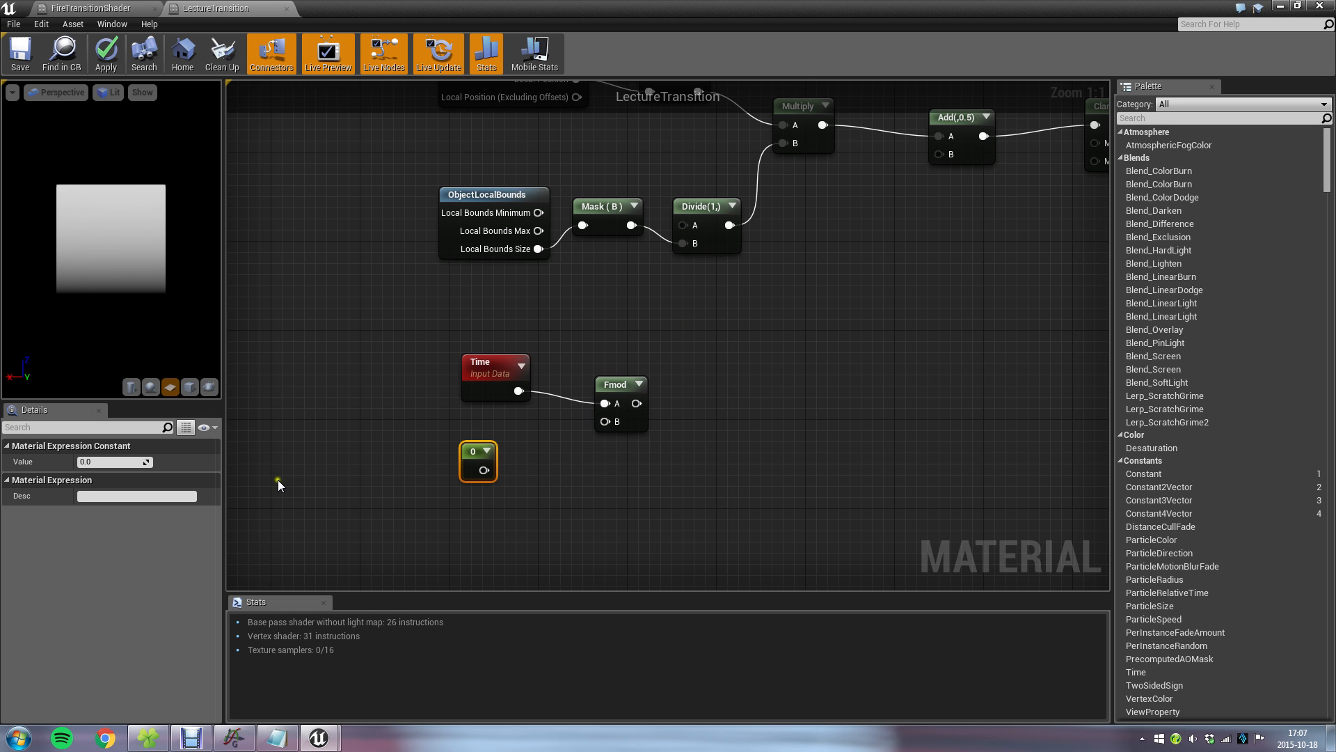
pyautogui.click(136, 462)
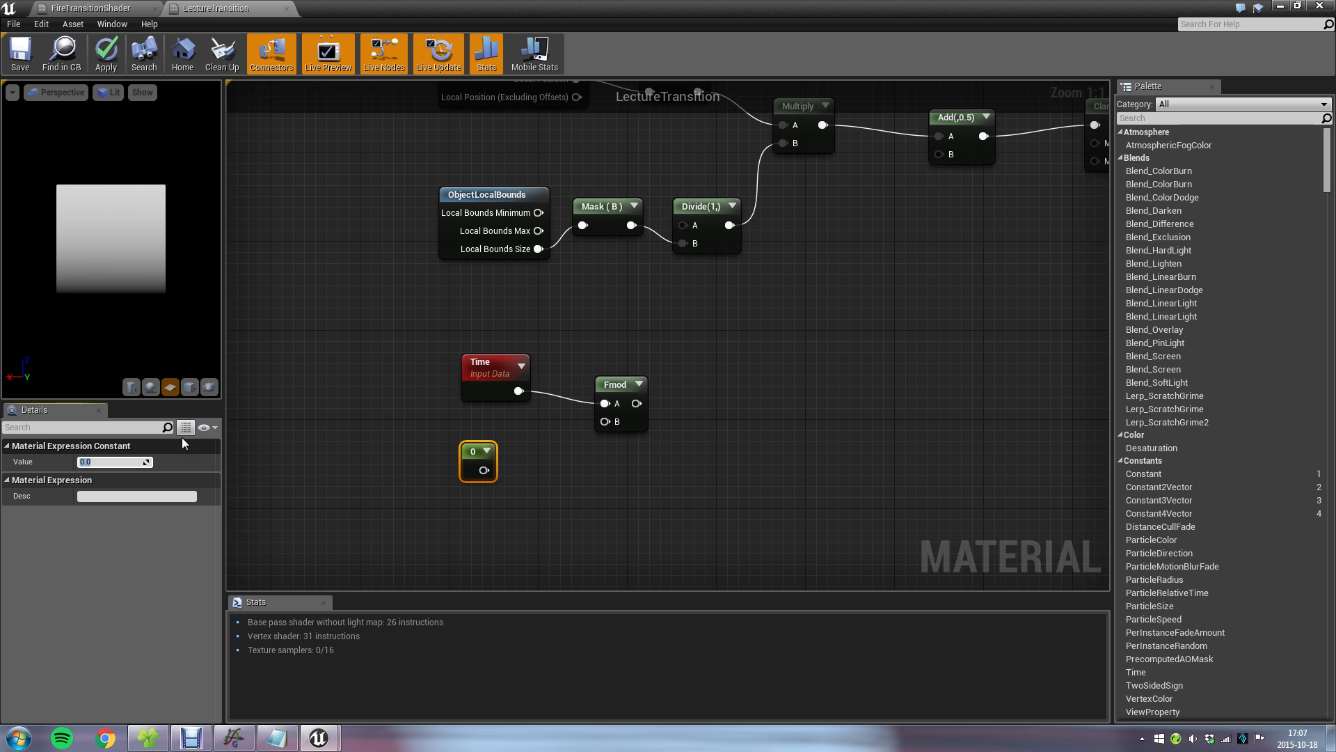
pyautogui.write('5')
pyautogui.press('Return')
pyautogui.moveTo(482, 470); pyautogui.dragTo(713, 377)
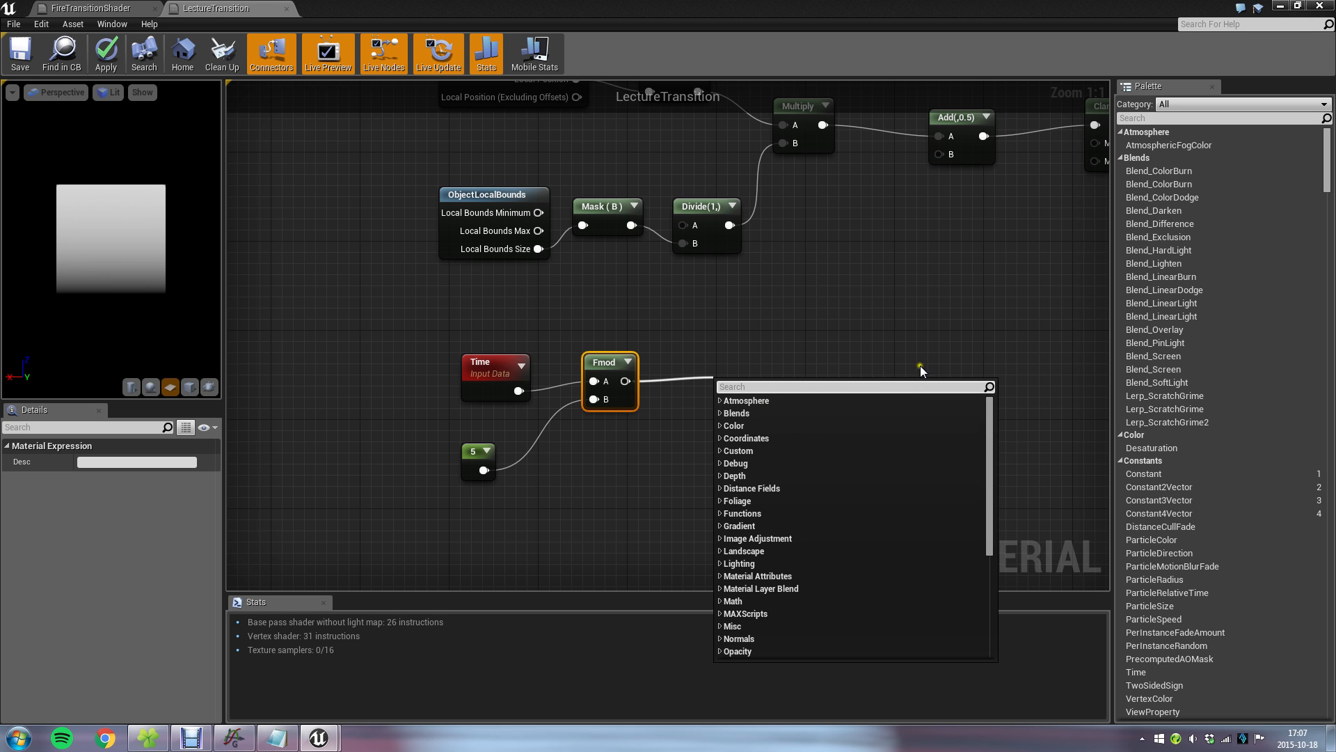
pyautogui.click(967, 313)
pyautogui.moveTo(615, 364); pyautogui.dragTo(614, 374)
pyautogui.click(637, 515)
# Switch to Graph and plot the function mod(x,5) as a yellow curve to view its repeating pattern.
pyautogui.click(234, 737)
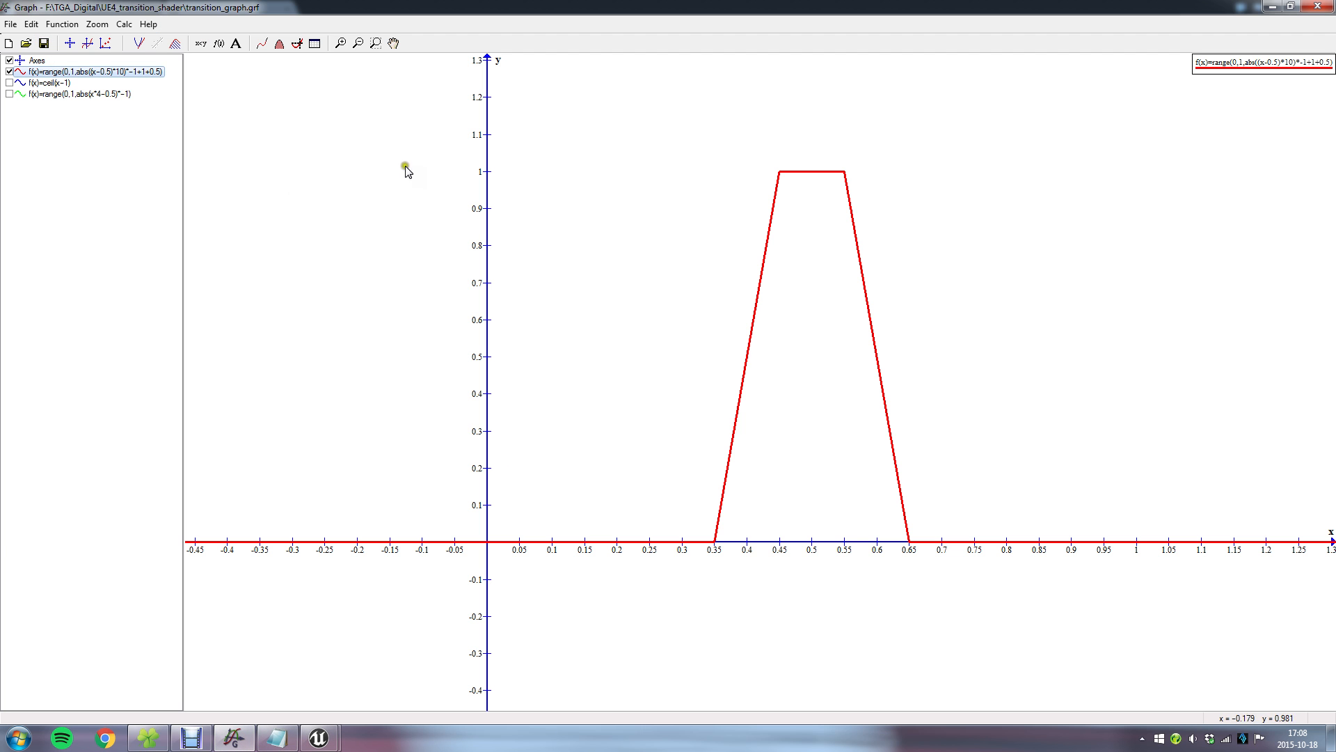
pyautogui.click(87, 44)
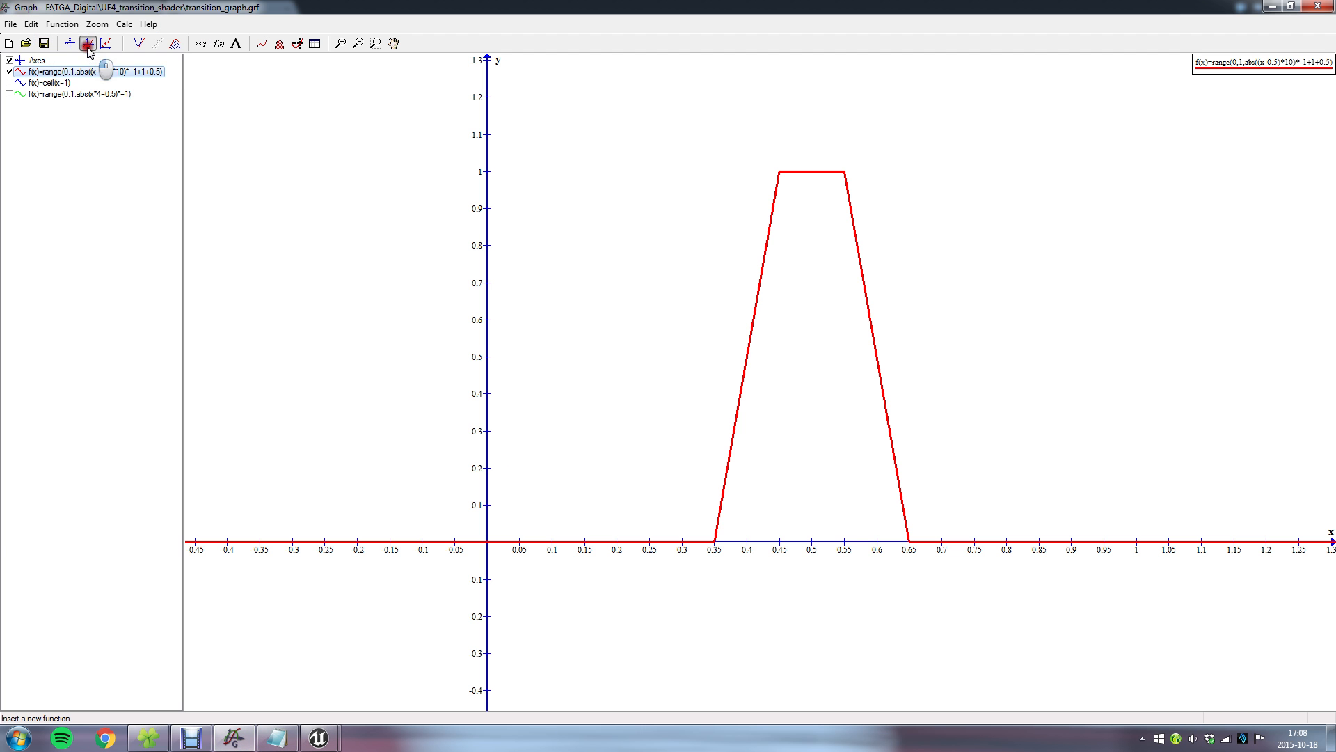
pyautogui.click(644, 476)
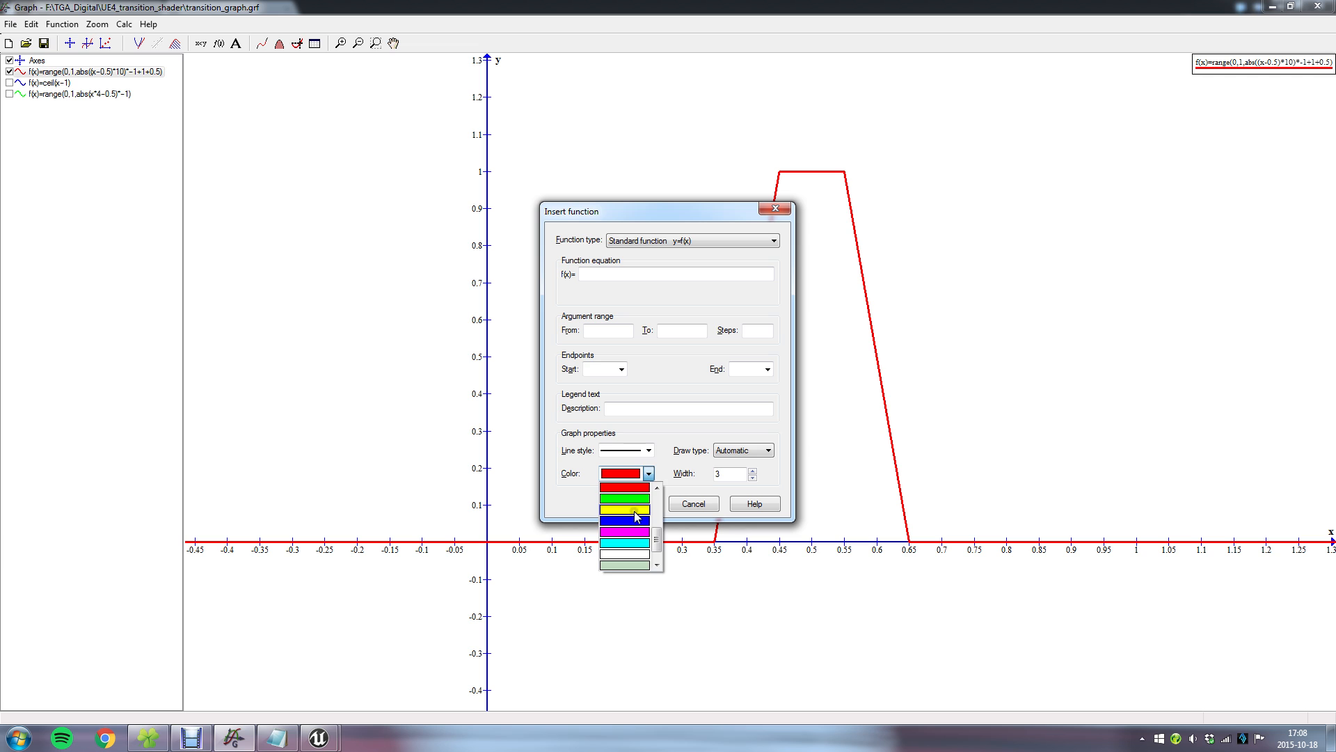
pyautogui.click(635, 513)
pyautogui.click(615, 275)
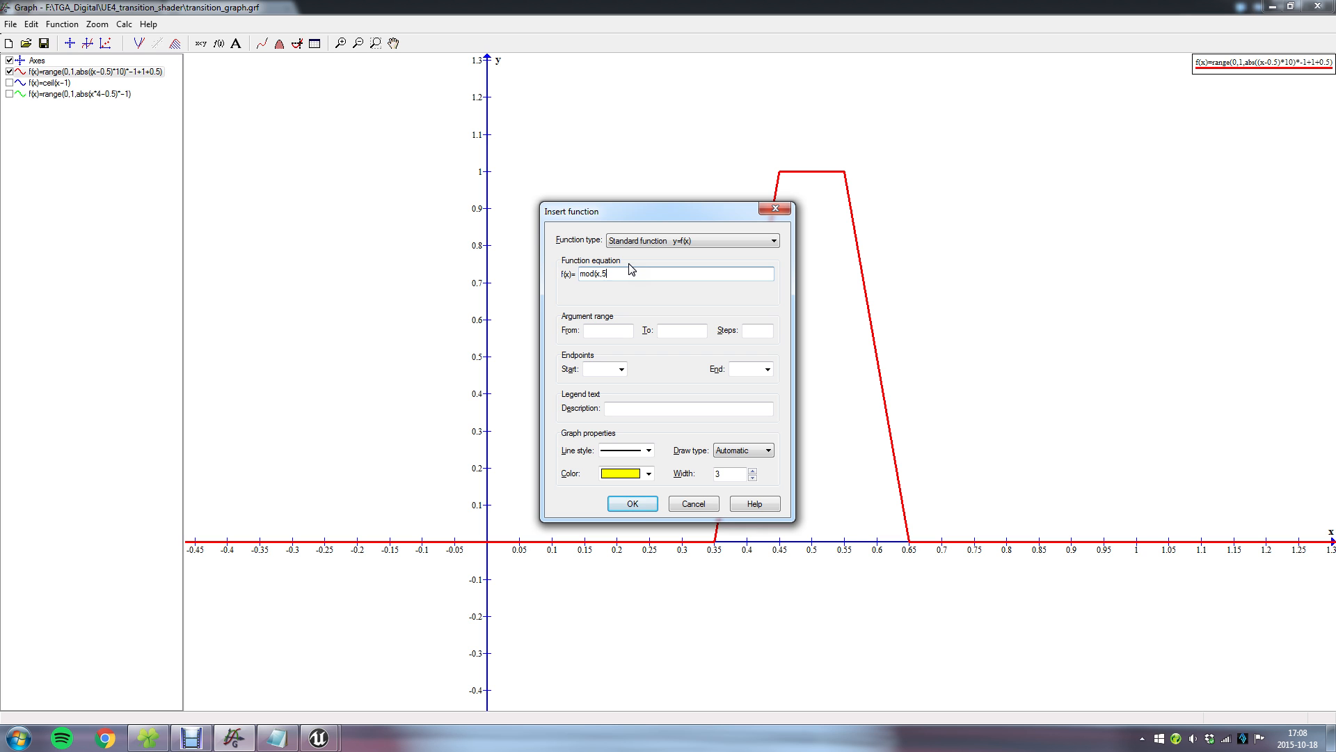
pyautogui.press('Return')
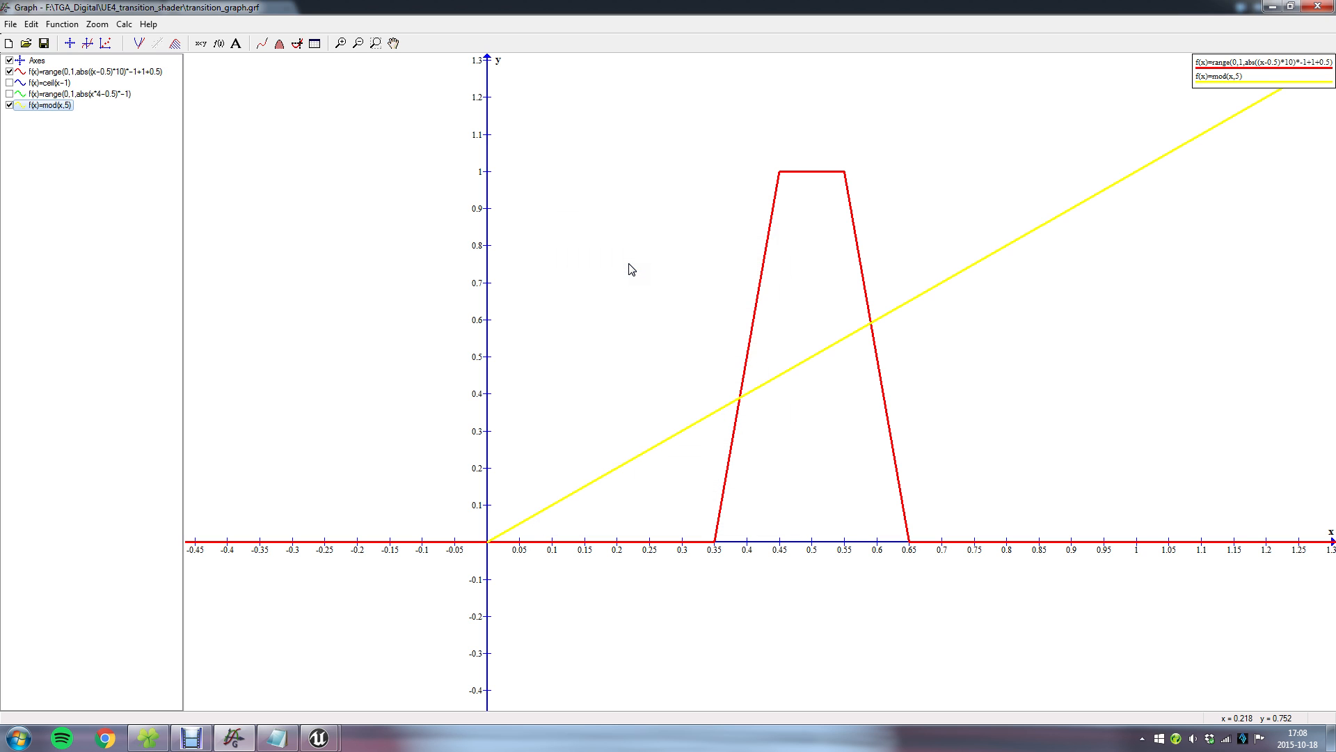
pyautogui.scroll(-5, 791, 393)
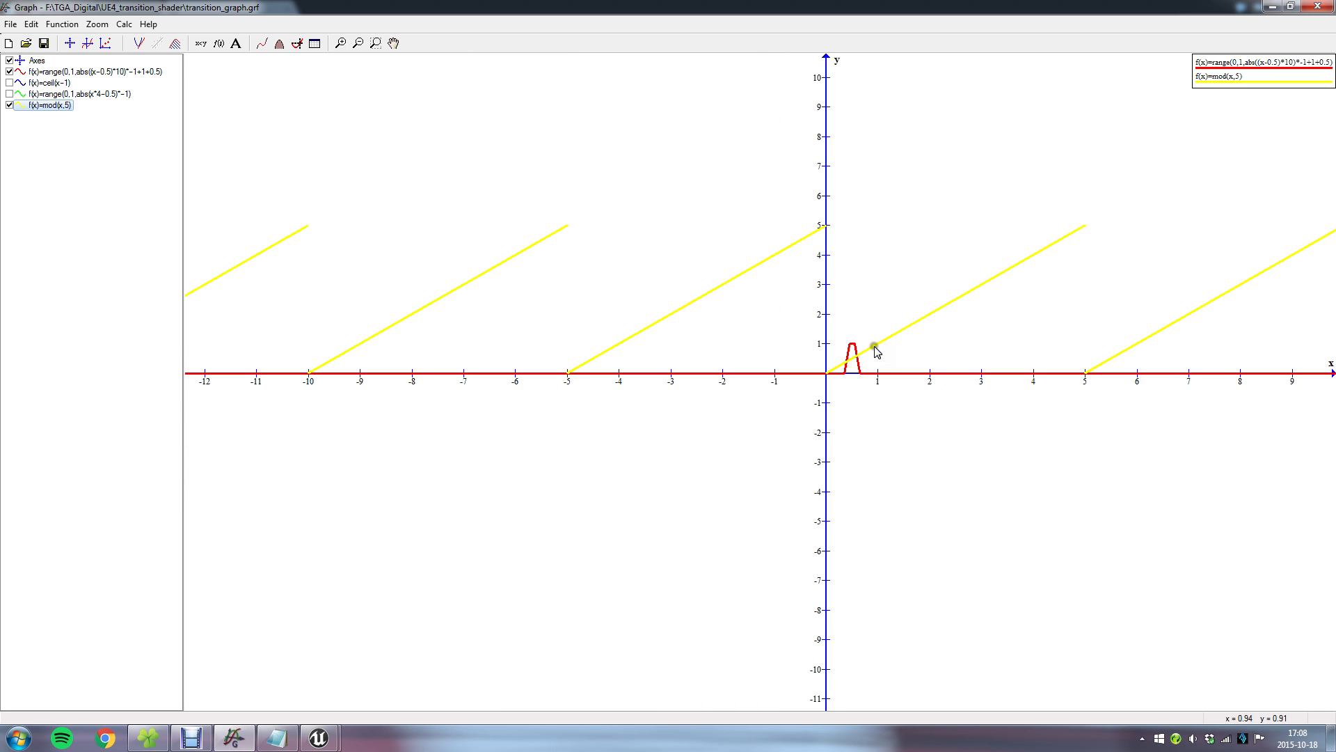
# Recolor the yellow mod(x,5) curve to magenta.
pyautogui.scroll(-2, 877, 350)
pyautogui.scroll(2, 985, 376)
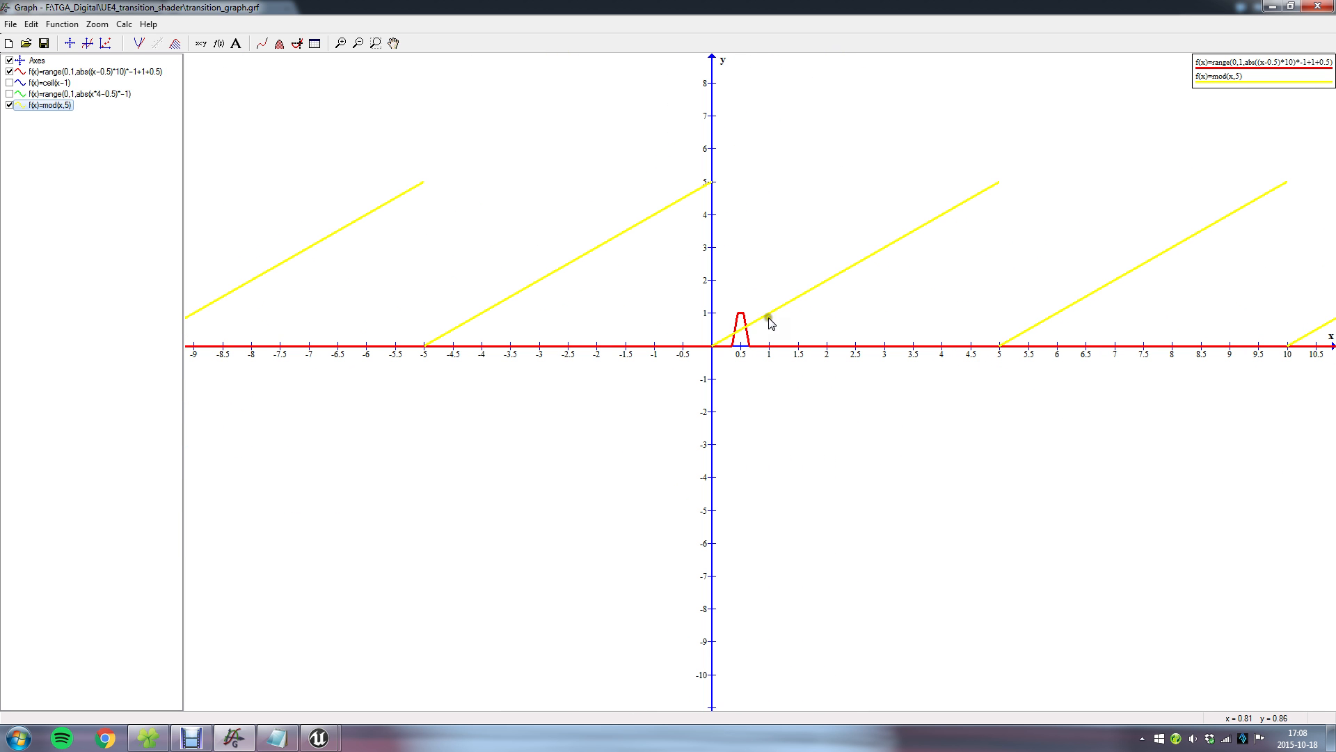
pyautogui.click(43, 107)
pyautogui.doubleClick(44, 109)
pyautogui.click(648, 473)
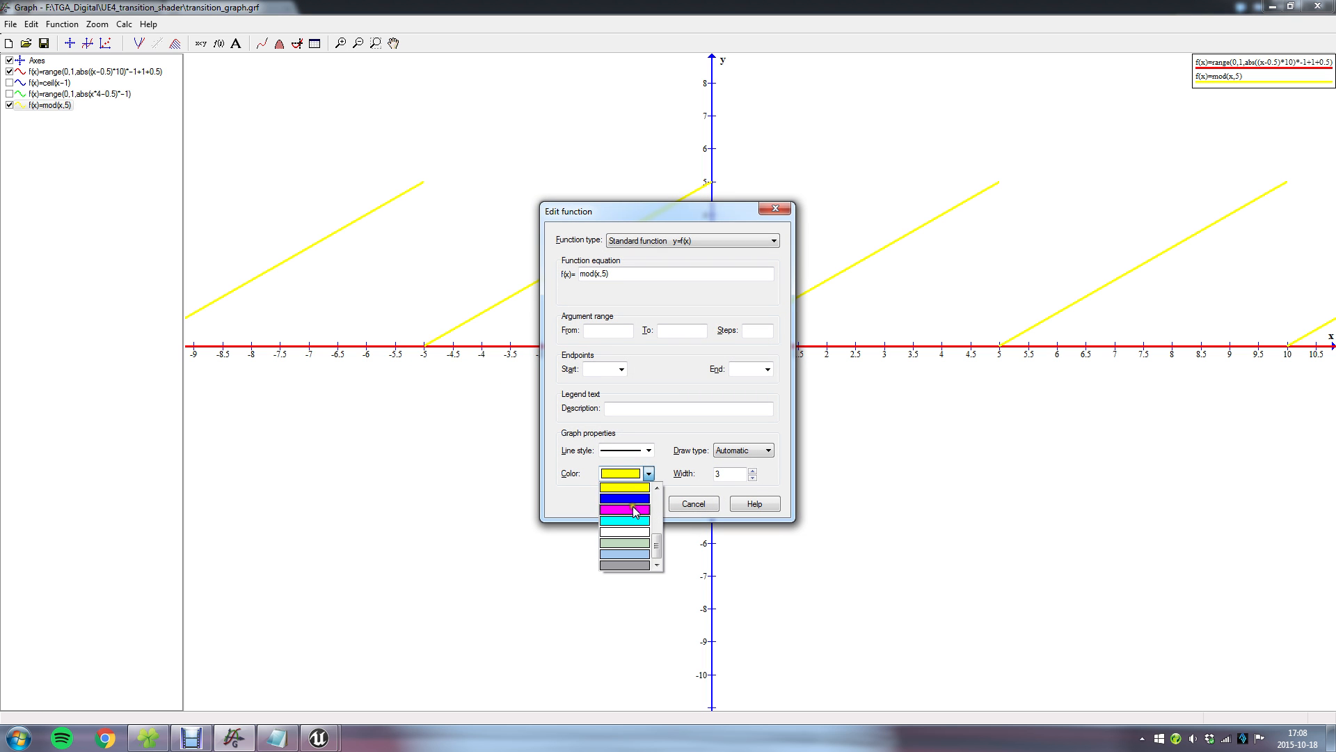
pyautogui.click(633, 510)
pyautogui.click(630, 503)
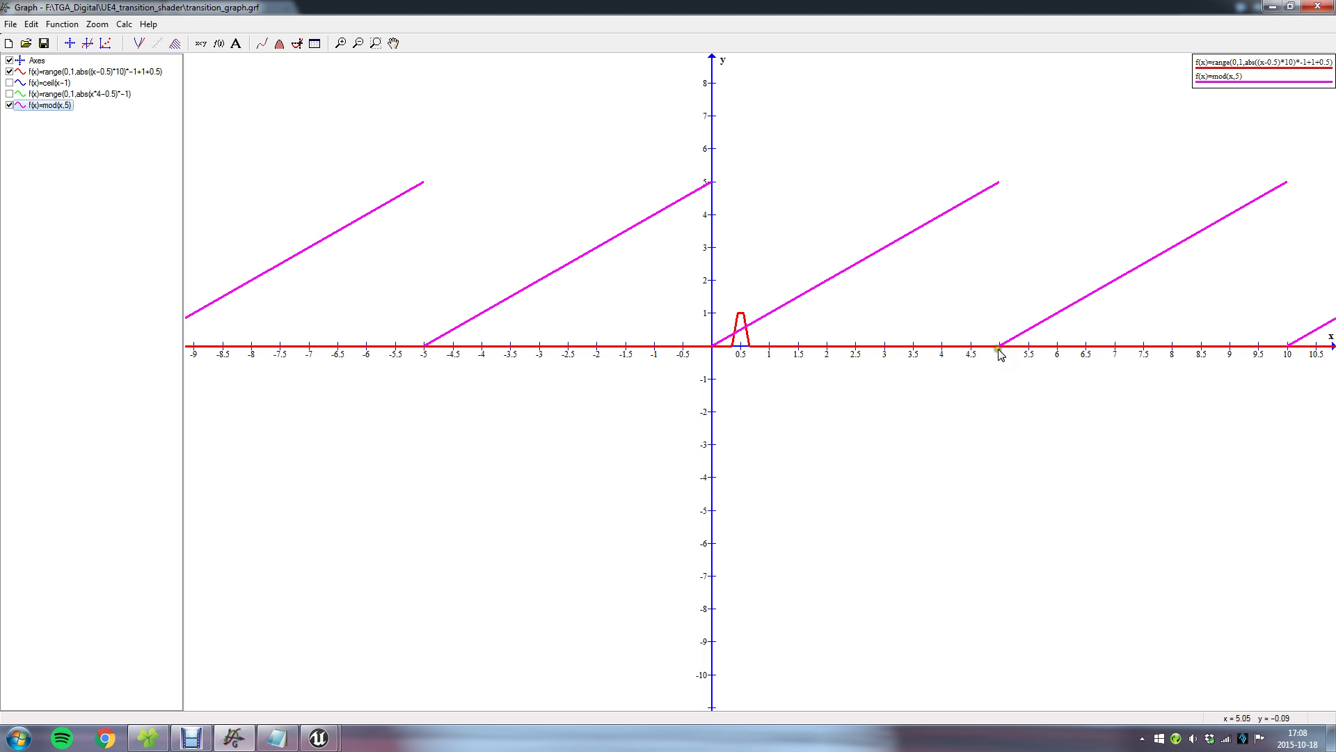
# Examine the magenta mod(x,5) curve over several repeats along the positive x axis.
pyautogui.scroll(-5, 1076, 262)
pyautogui.scroll(4, 1047, 271)
pyautogui.scroll(2, 877, 292)
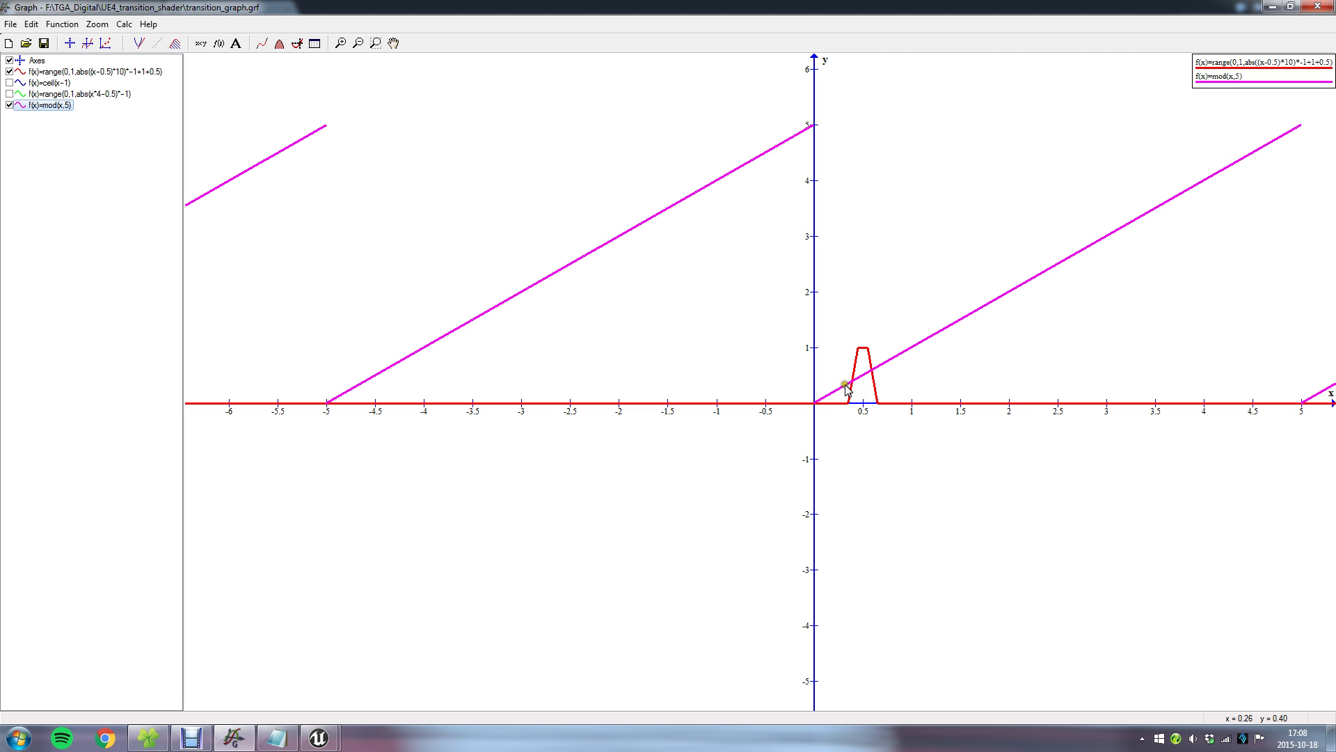
pyautogui.scroll(-3, 1187, 328)
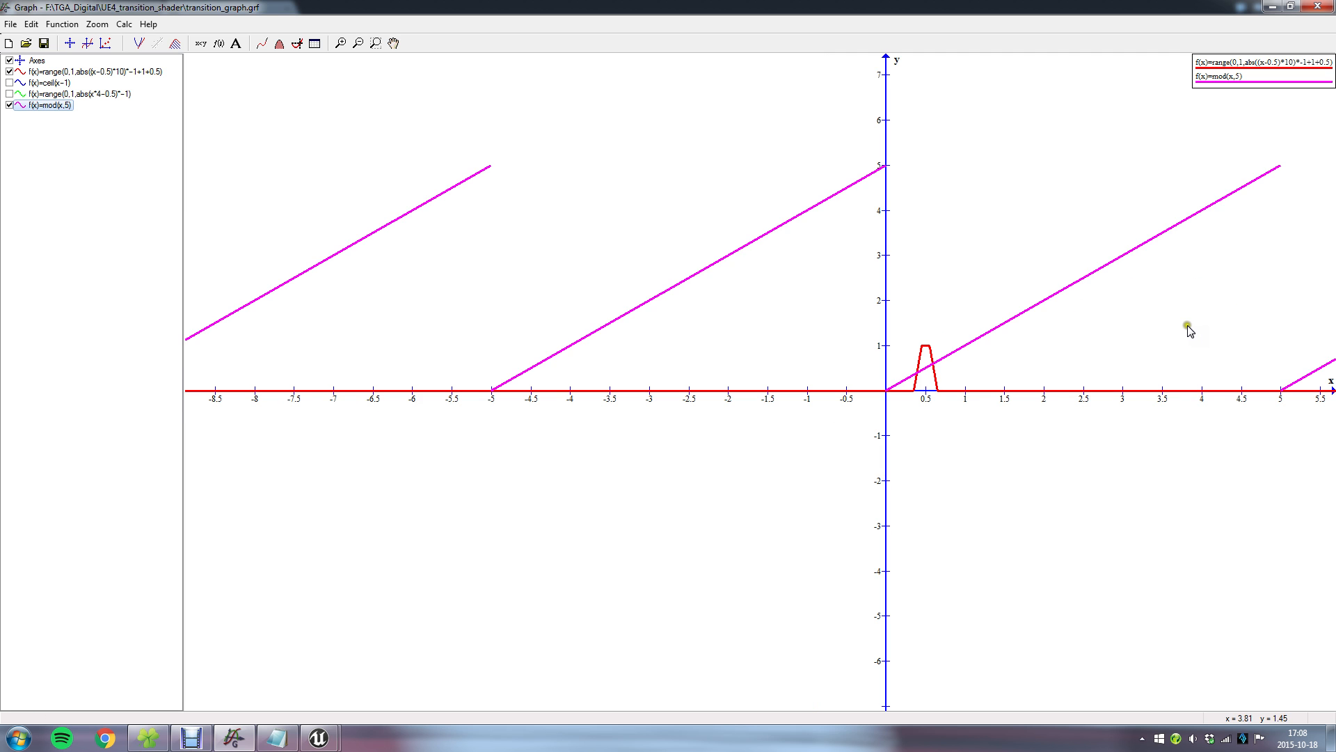
pyautogui.click(393, 44)
pyautogui.moveTo(1146, 238); pyautogui.dragTo(665, 238)
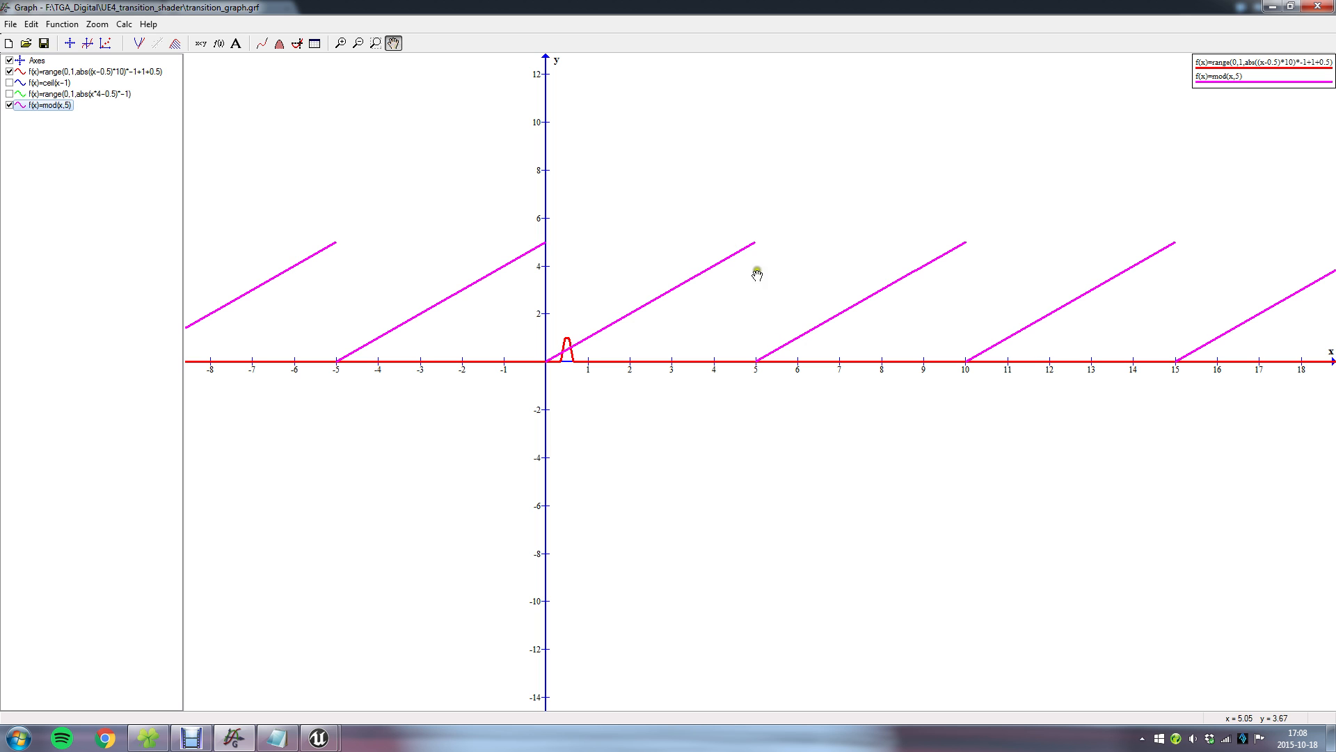
# Hide the mod(x,5) curve and take a close look at the red range curve between x = 0 and 1.
pyautogui.click(10, 105)
pyautogui.scroll(3, 597, 422)
pyautogui.scroll(5, 623, 325)
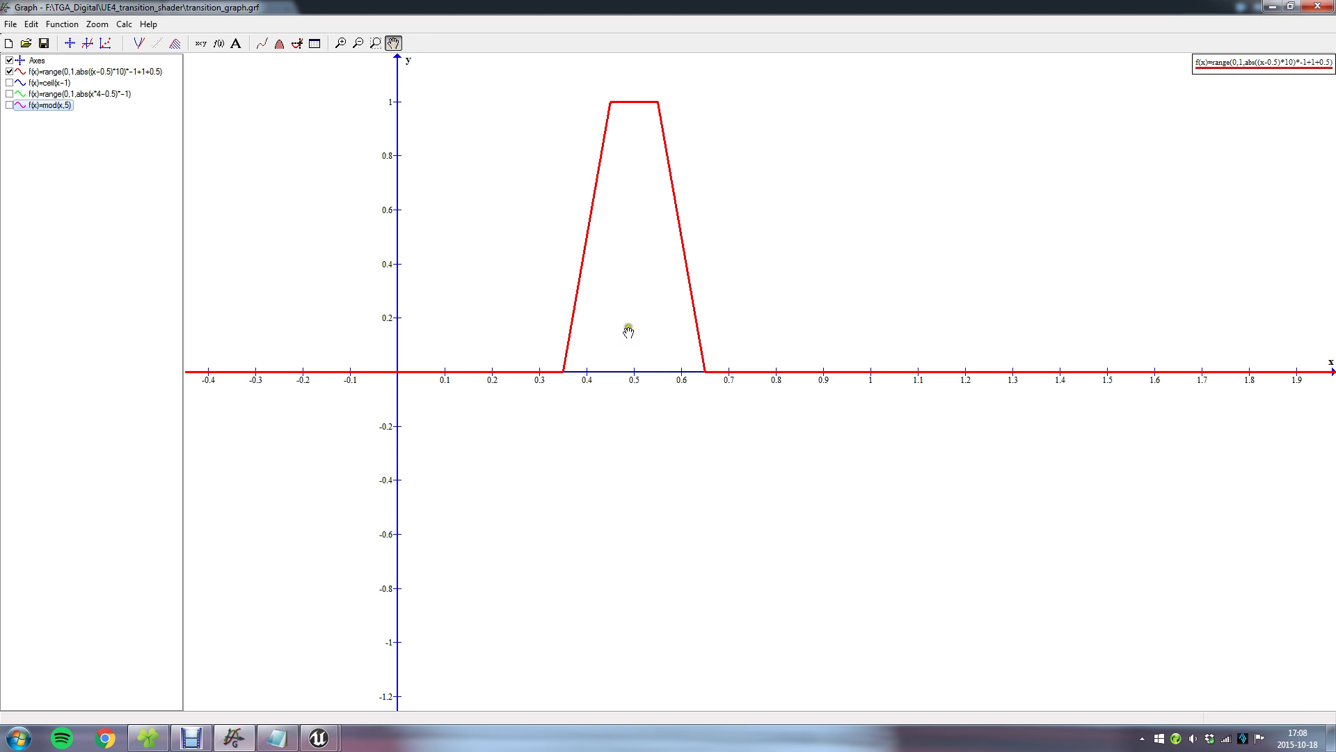
# Return to the LectureTransition material in Unreal and spread the upper nodes apart to leave room between Add(,0.5) and Clamp.
pyautogui.click(1273, 6)
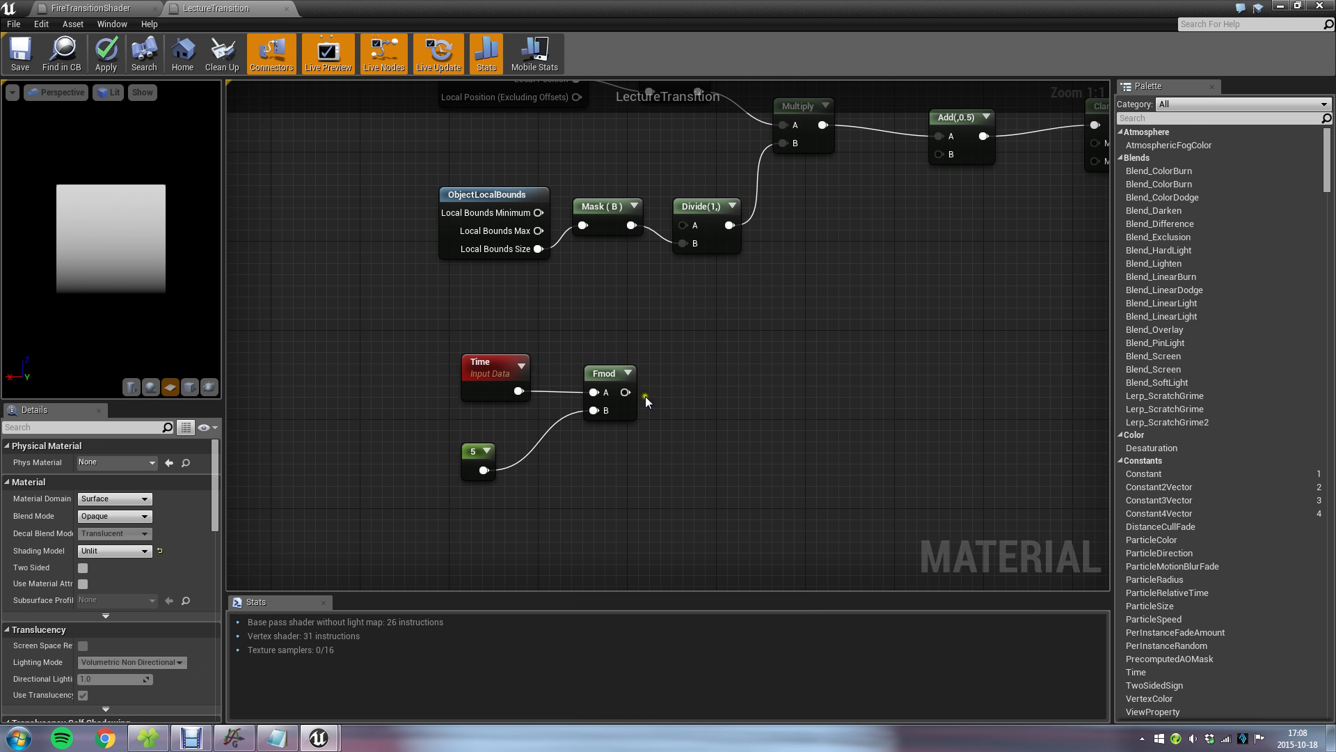
pyautogui.moveTo(841, 272); pyautogui.dragTo(605, 324, button='right')
pyautogui.moveTo(462, 418); pyautogui.dragTo(547, 451, button='right')
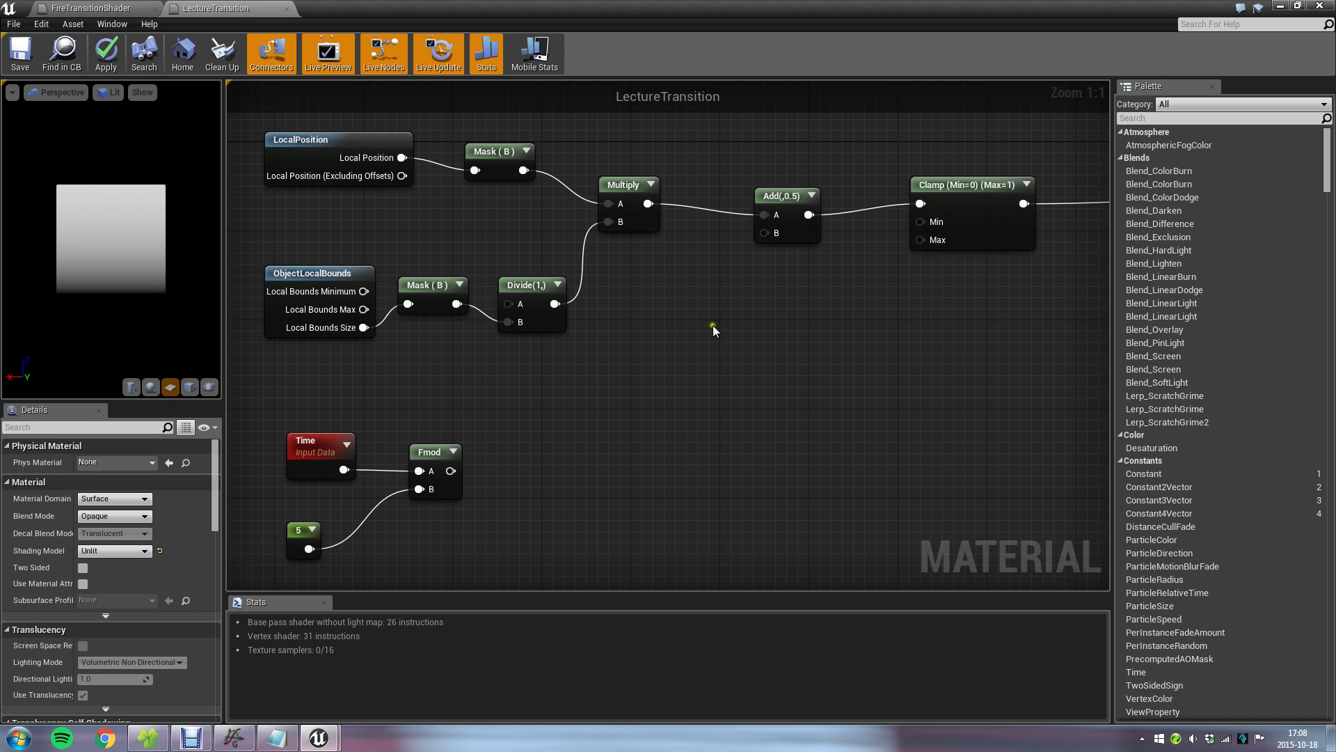
pyautogui.moveTo(713, 329); pyautogui.dragTo(882, 384, button='right')
pyautogui.moveTo(433, 147); pyautogui.dragTo(999, 432)
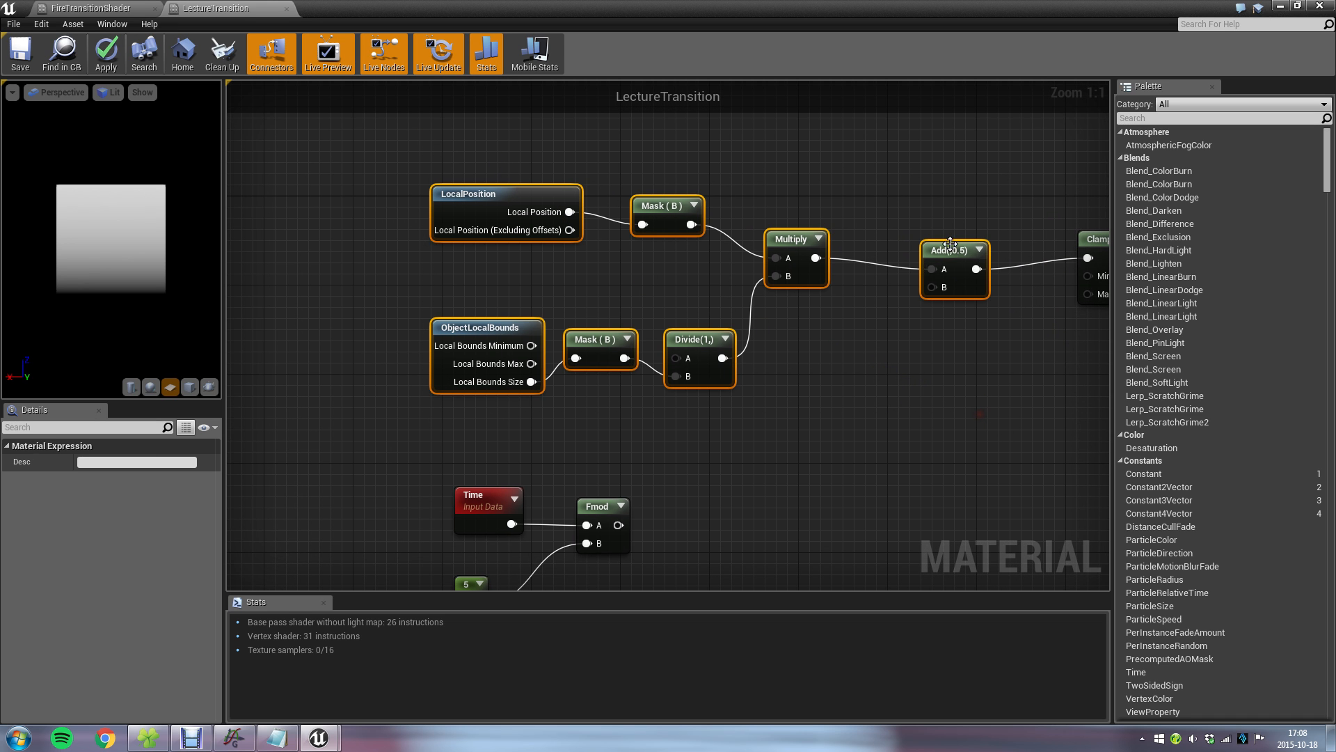
pyautogui.moveTo(950, 244); pyautogui.dragTo(619, 233)
pyautogui.moveTo(948, 344); pyautogui.dragTo(715, 353, button='right')
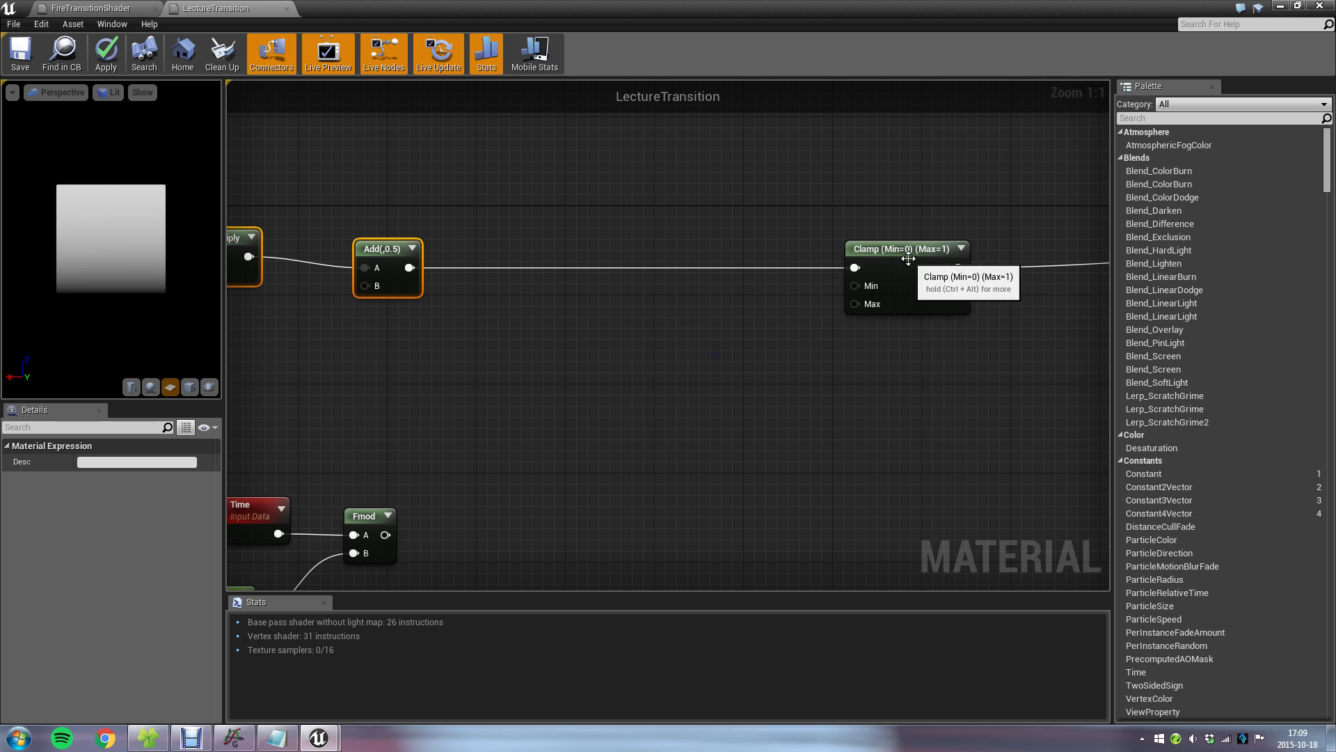
pyautogui.moveTo(908, 259); pyautogui.dragTo(1030, 259)
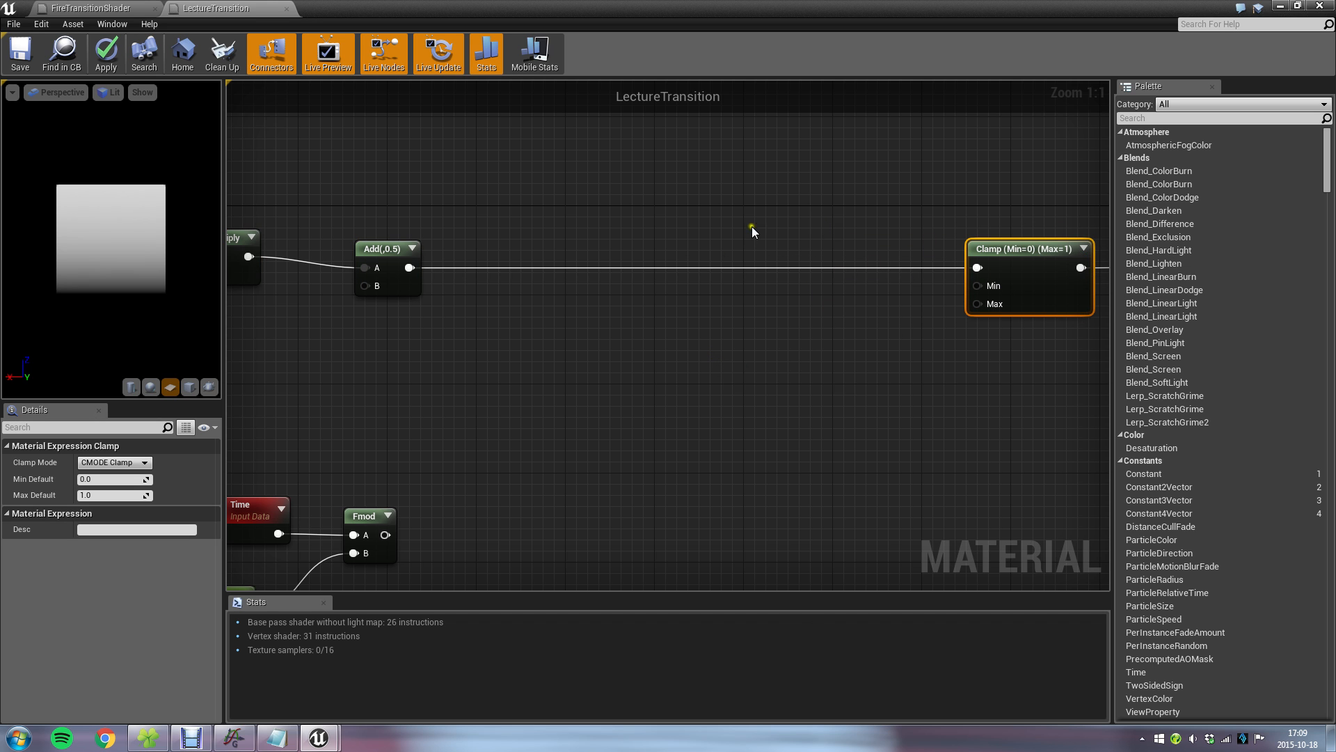
# Insert a Subtract node before Clamp, with Add(,0.5) feeding its A input and Fmod feeding its B input.
pyautogui.moveTo(1058, 353); pyautogui.dragTo(761, 348, button='right')
pyautogui.moveTo(498, 320); pyautogui.dragTo(799, 295, button='right')
pyautogui.click(998, 297)
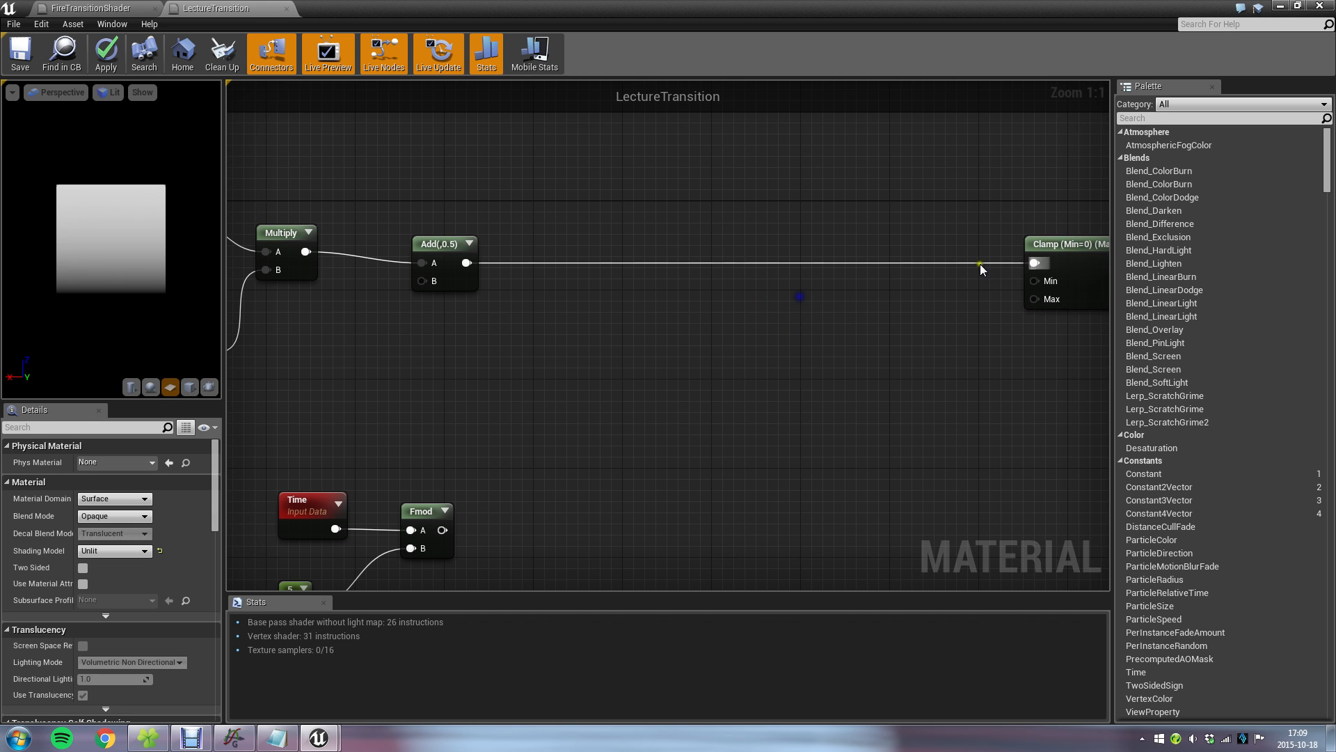
pyautogui.moveTo(1036, 263); pyautogui.dragTo(724, 325)
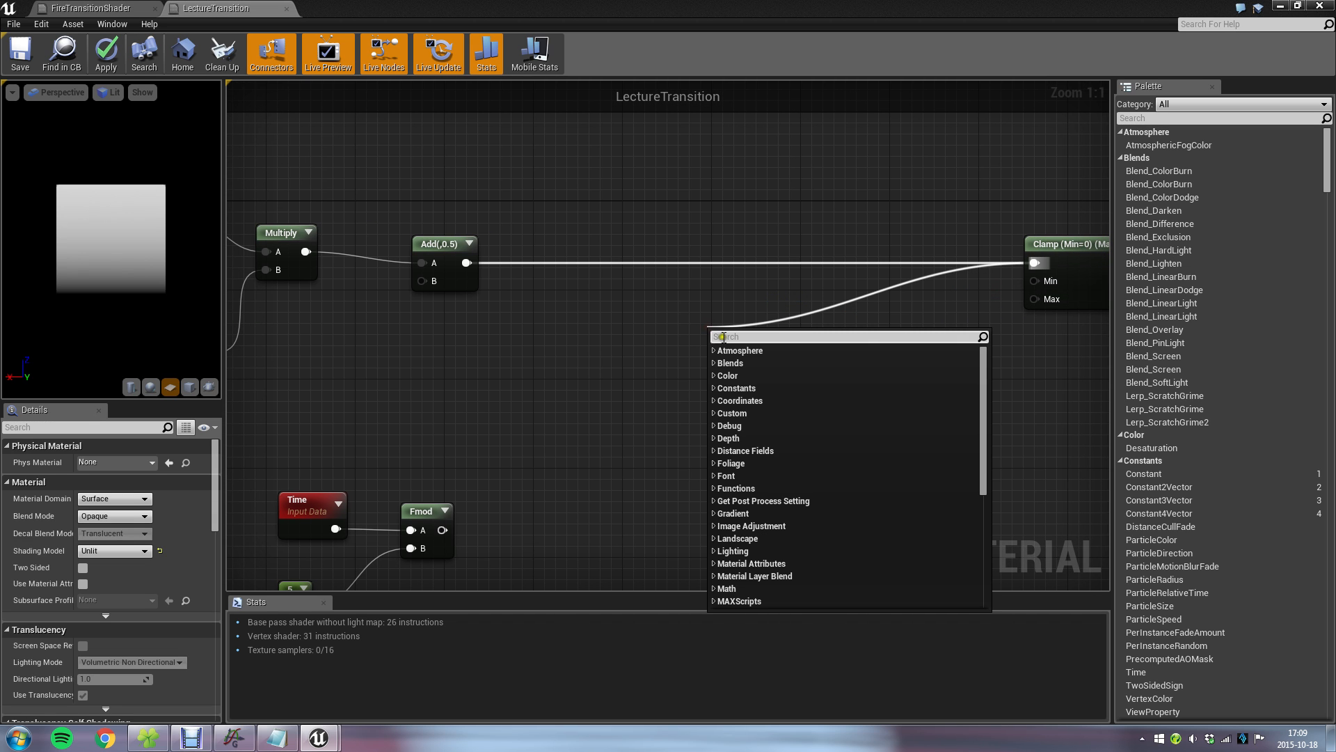
pyautogui.write('subtra')
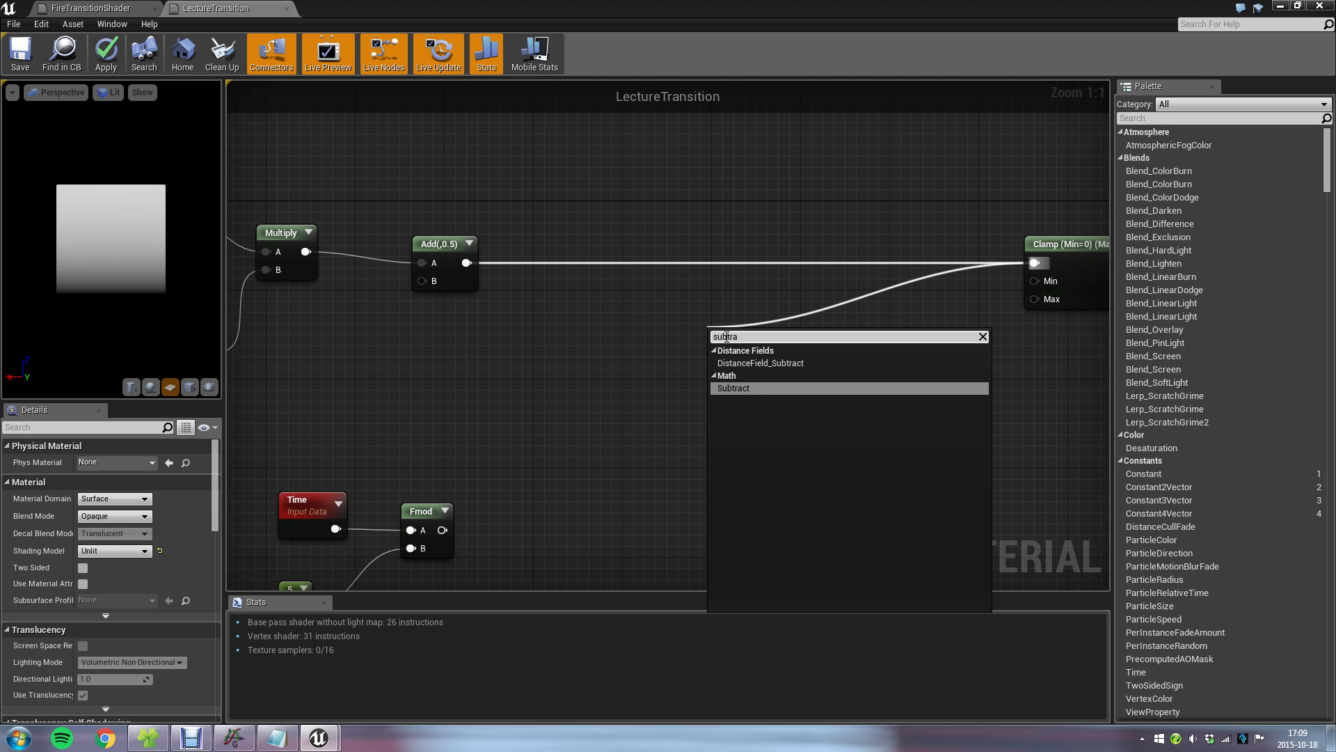
pyautogui.press('Return')
pyautogui.moveTo(443, 529); pyautogui.dragTo(717, 255)
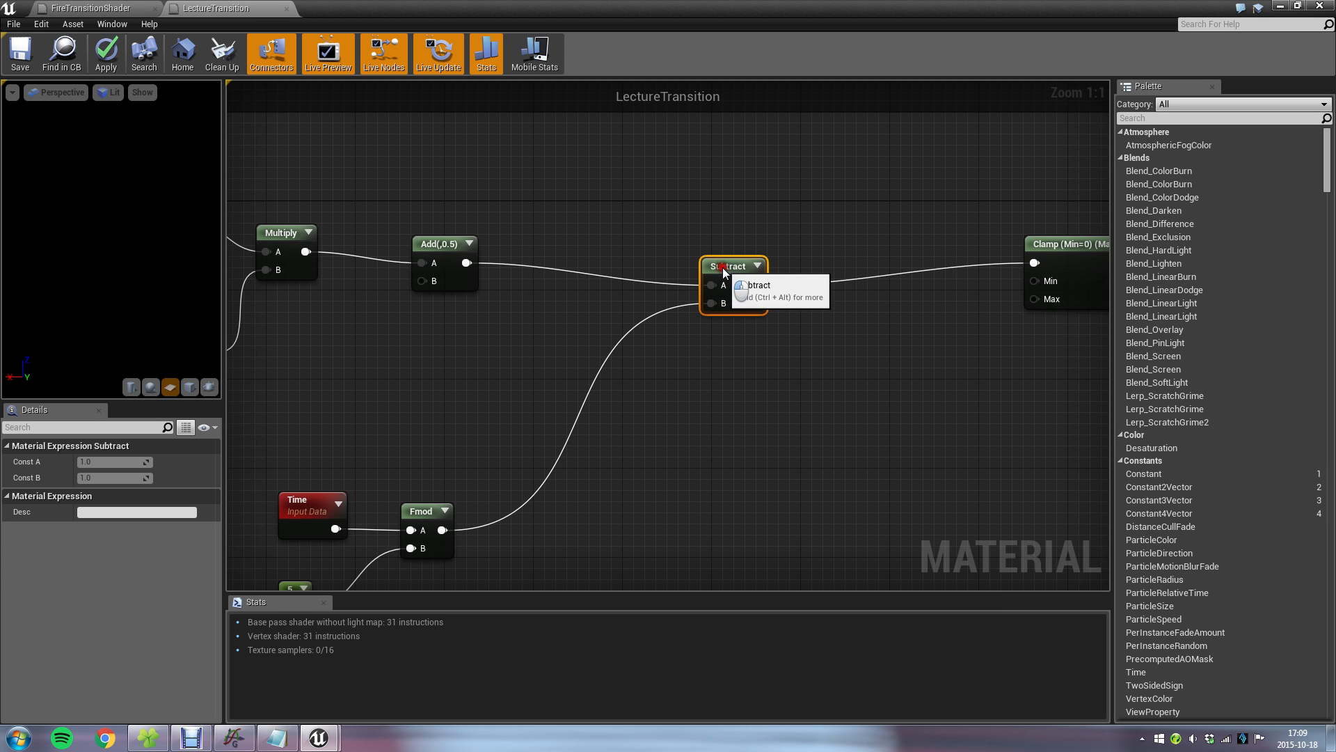
# Save the LectureTransition material and return to the level viewport to check it on the example cube.
pyautogui.click(31, 52)
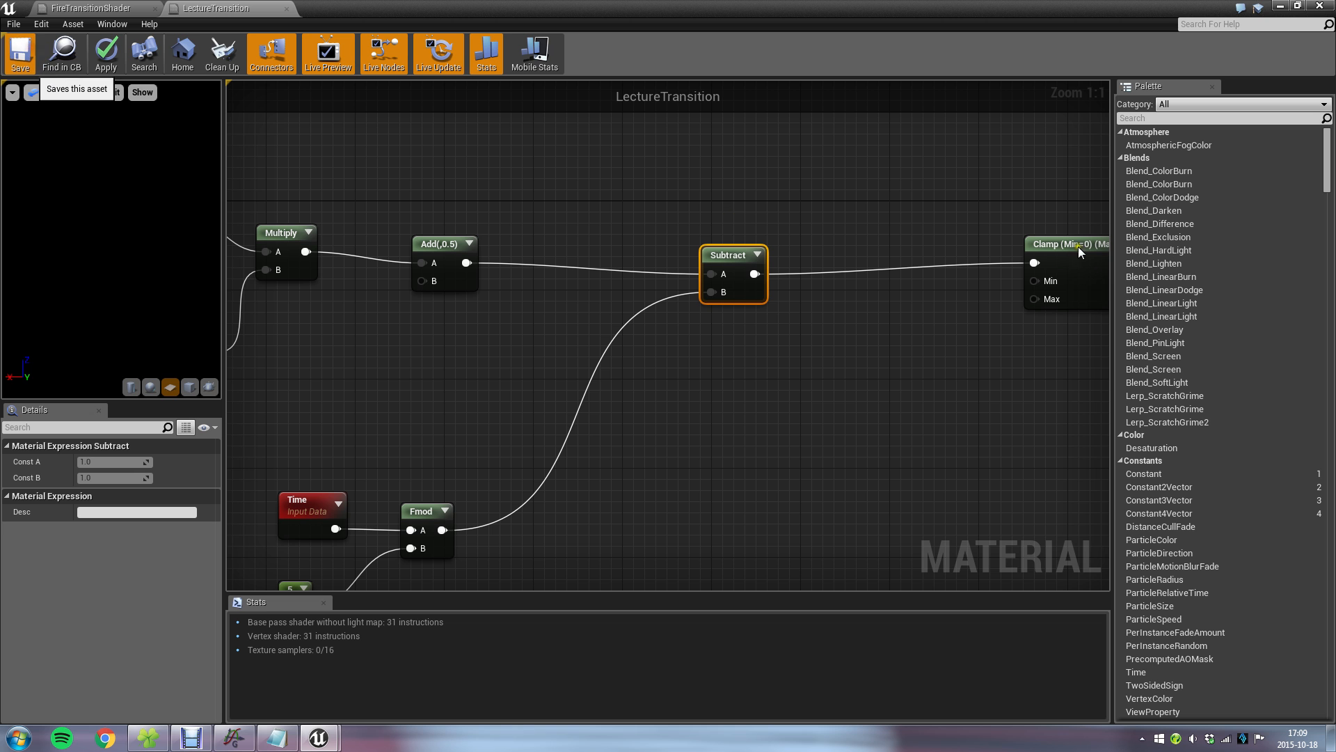
pyautogui.click(1281, 6)
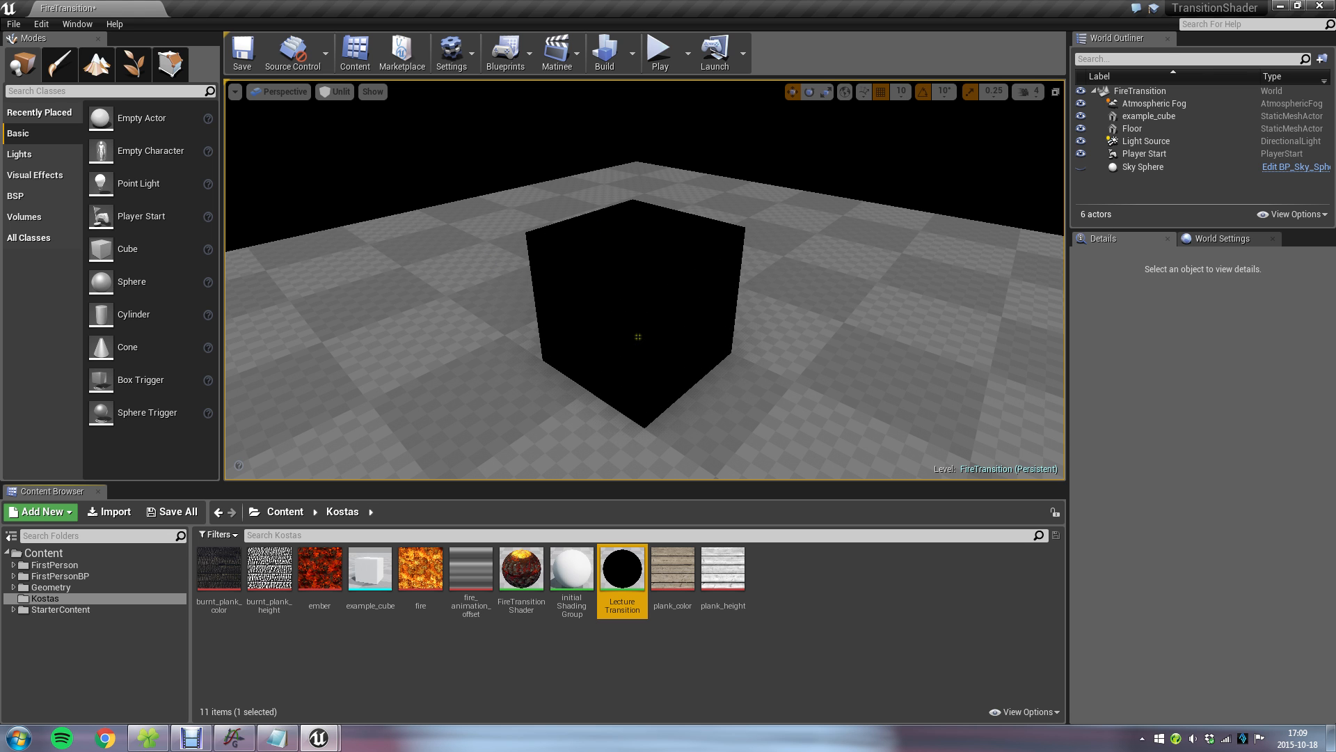
# Switch to Graph and change the red range function to range(0,1,abs((x-0.6)*10)*-1+1+0.5).
pyautogui.click(234, 737)
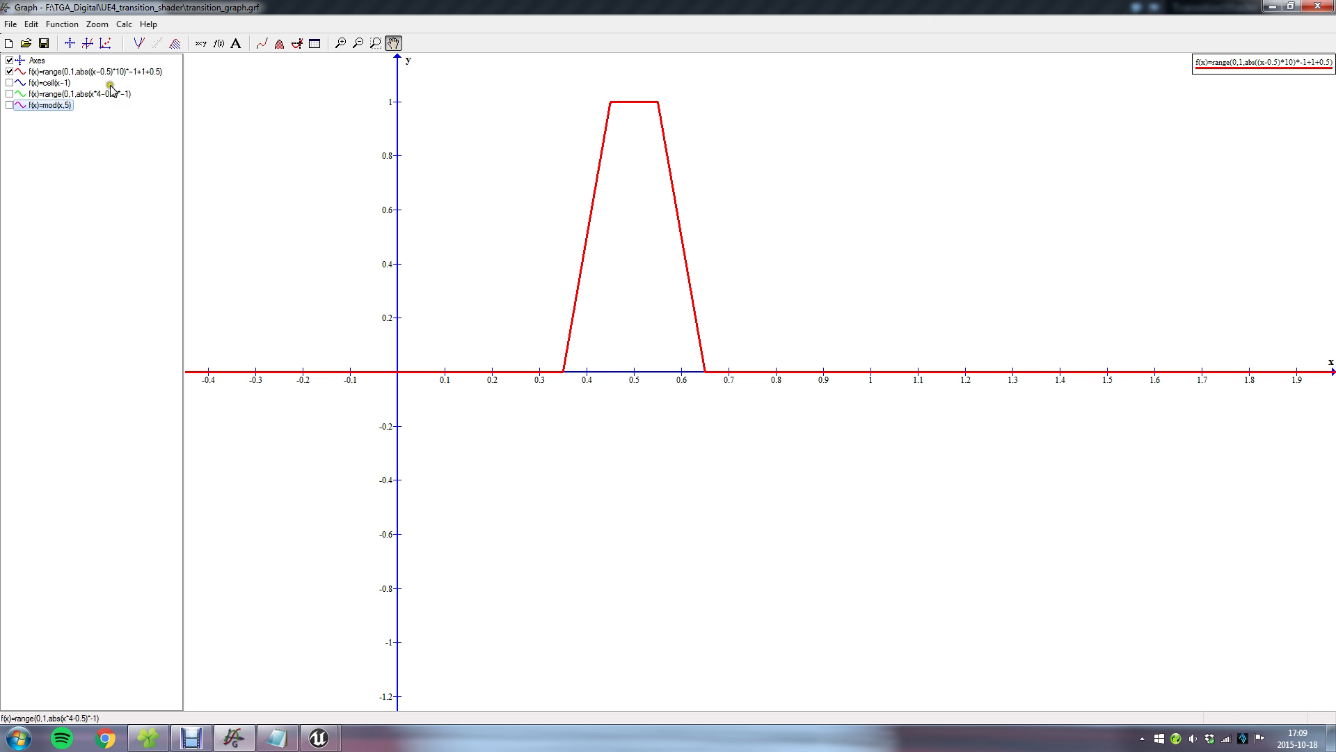
pyautogui.doubleClick(78, 71)
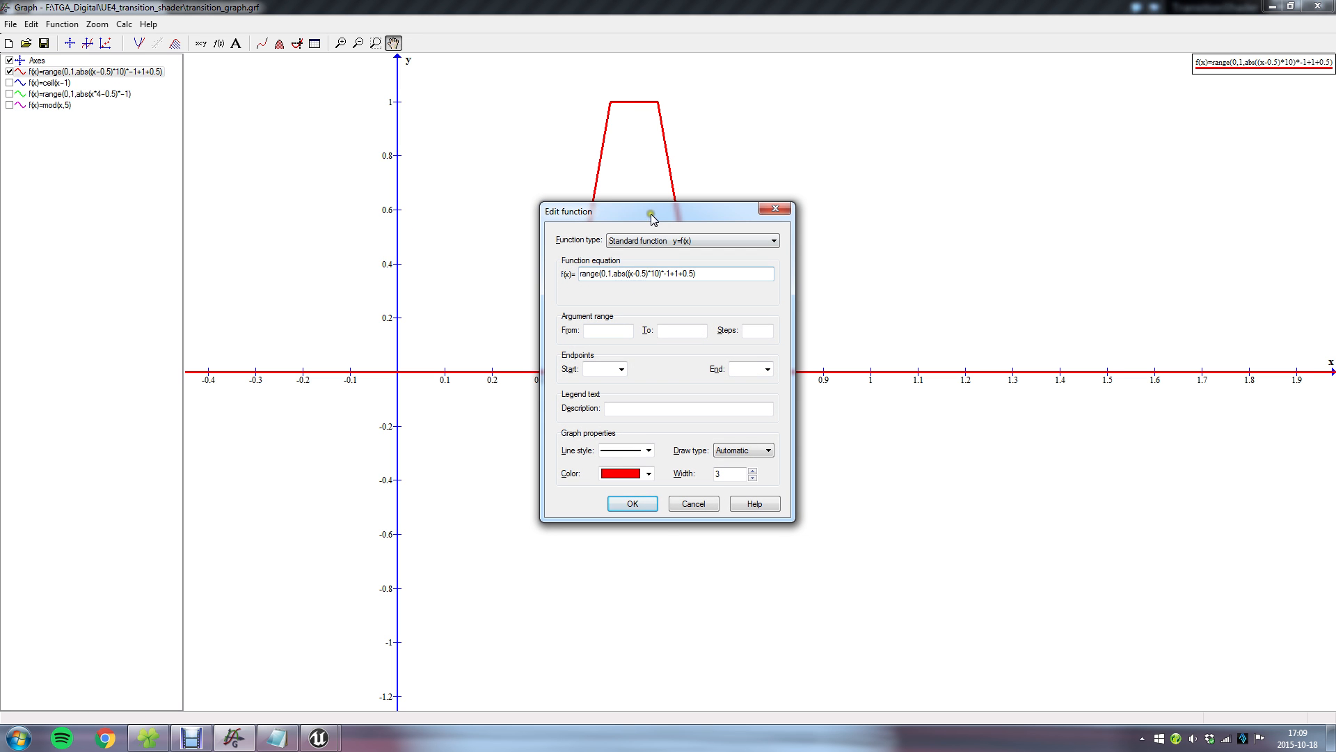
pyautogui.moveTo(651, 215); pyautogui.dragTo(825, 313)
pyautogui.press('Delete')
pyautogui.write('6')
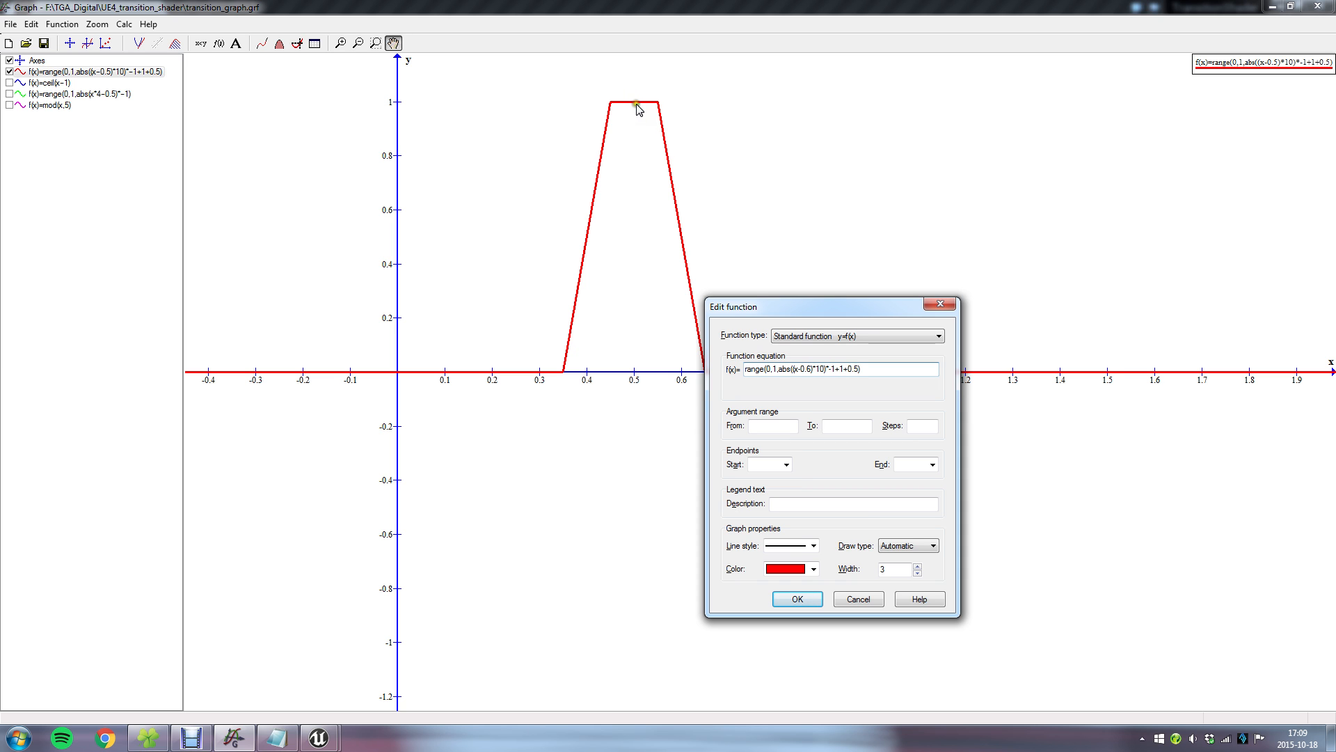
pyautogui.click(810, 604)
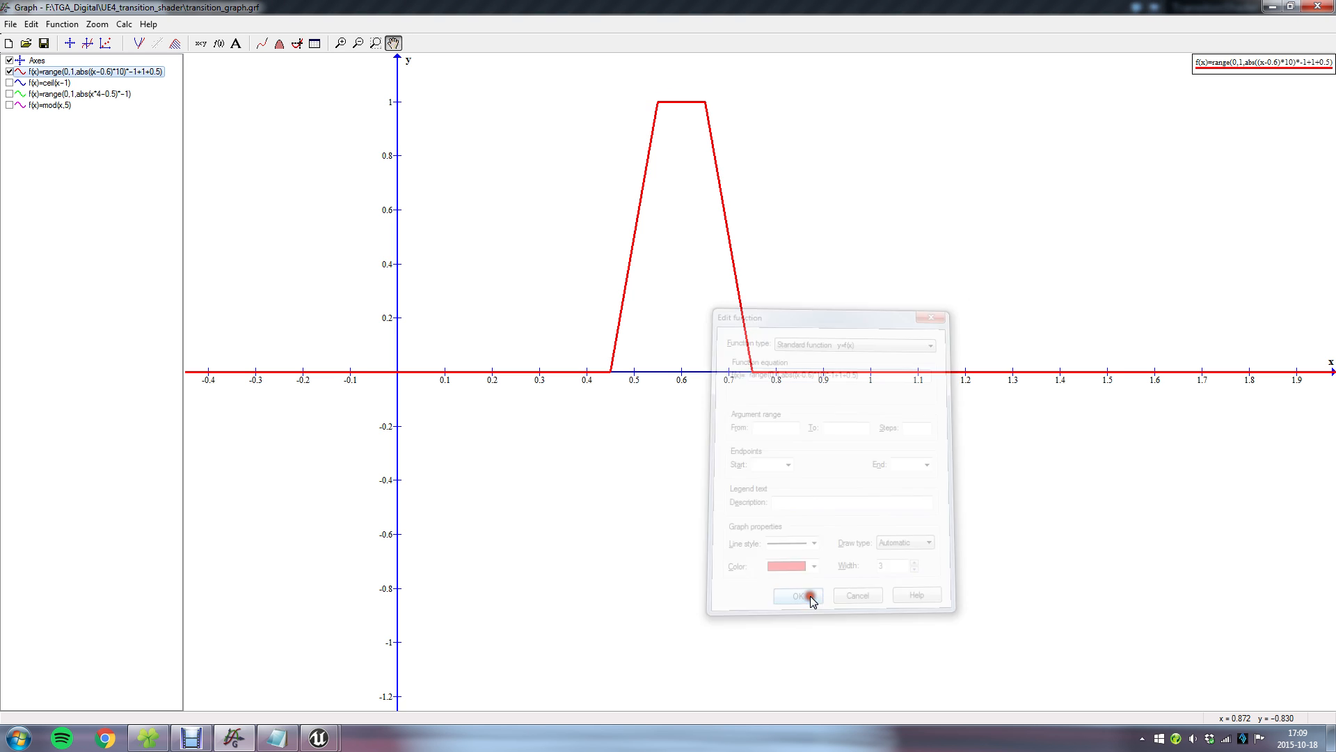
# Return to the LectureTransition material and compare its Fmod and Subtract nodes with the x-y and *steepness terms in transition_math.txt.
pyautogui.moveTo(319, 737)
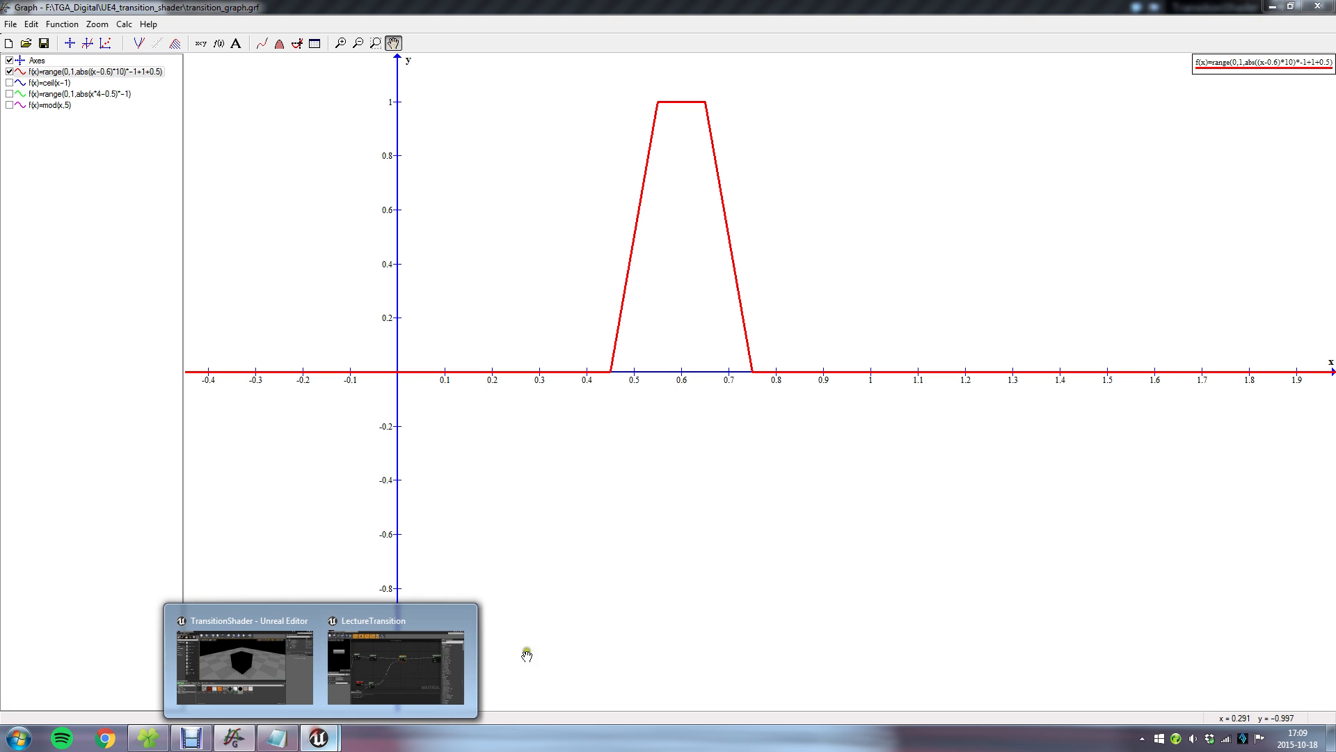
pyautogui.click(391, 663)
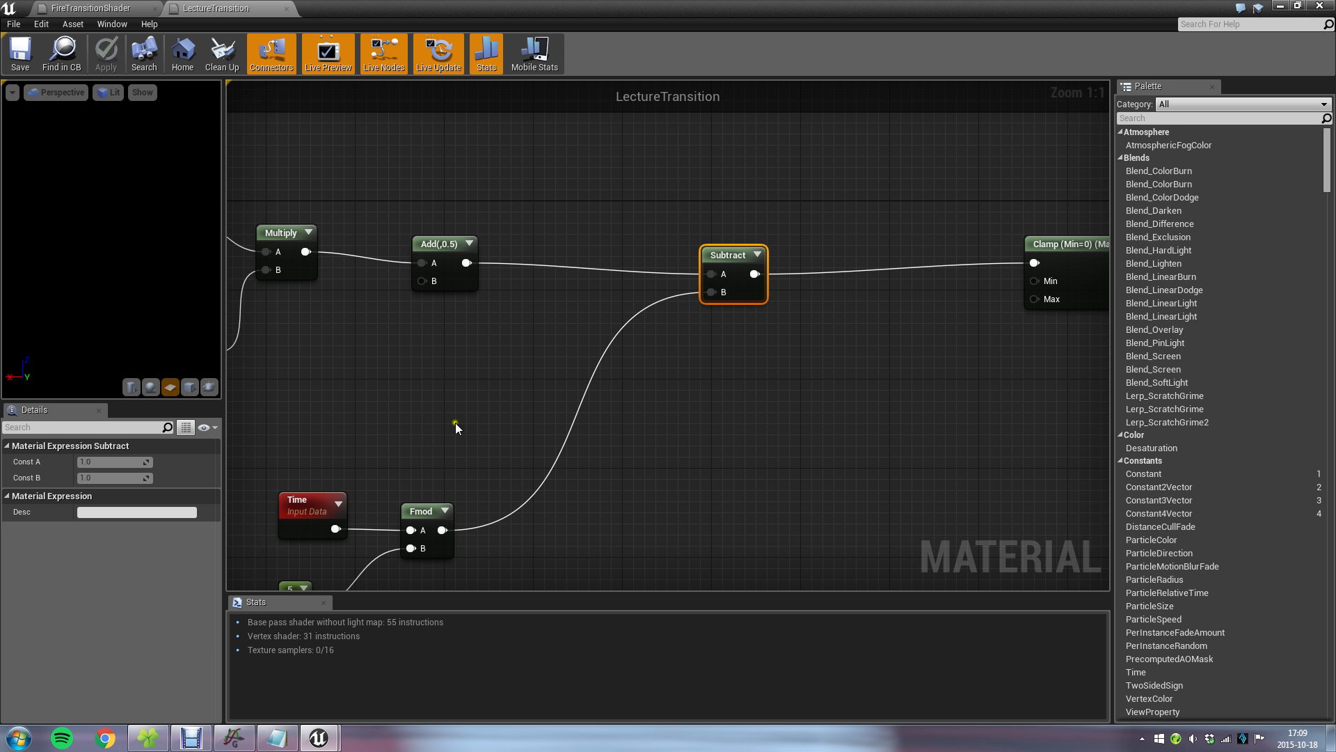
pyautogui.moveTo(411, 431); pyautogui.dragTo(567, 382, button='right')
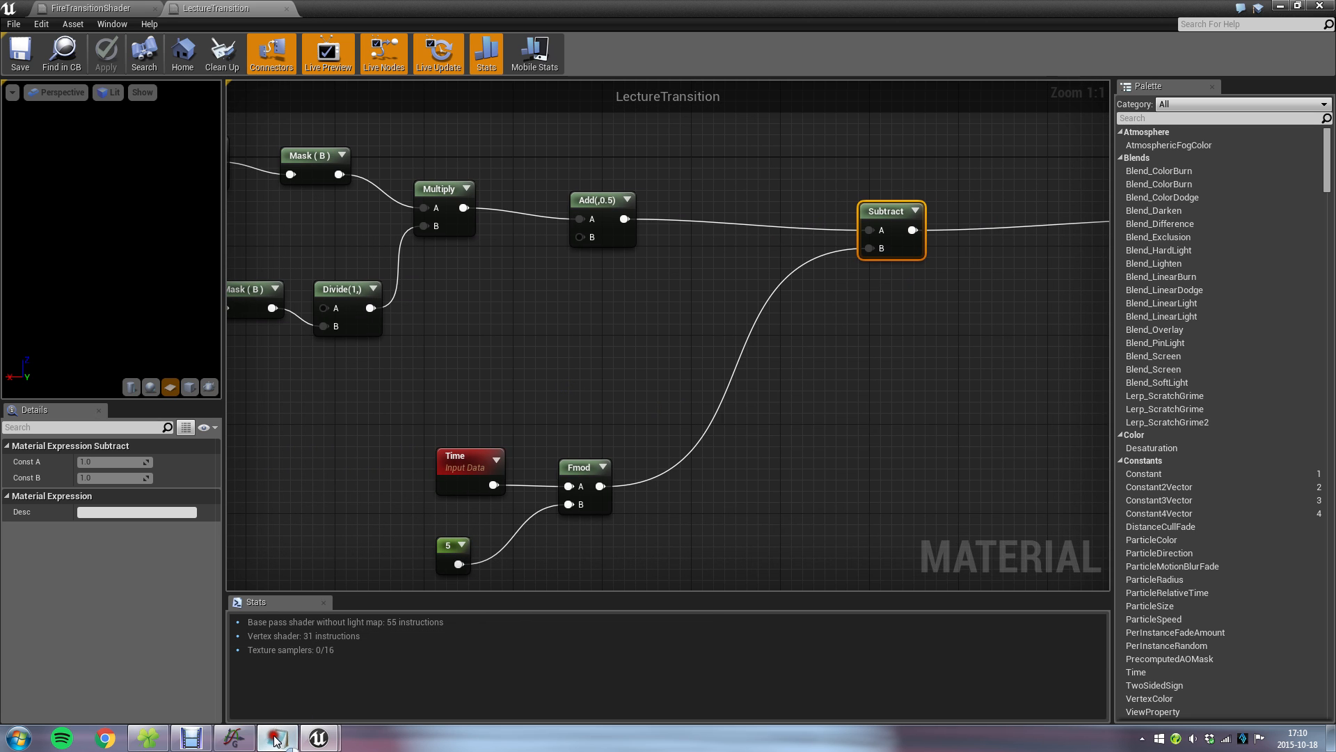
pyautogui.hotkey('alt', 'Tab')
pyautogui.moveTo(938, 462)
pyautogui.mouseDown()
pyautogui.moveTo(922, 459)
pyautogui.moveTo(940, 456)
pyautogui.mouseUp()
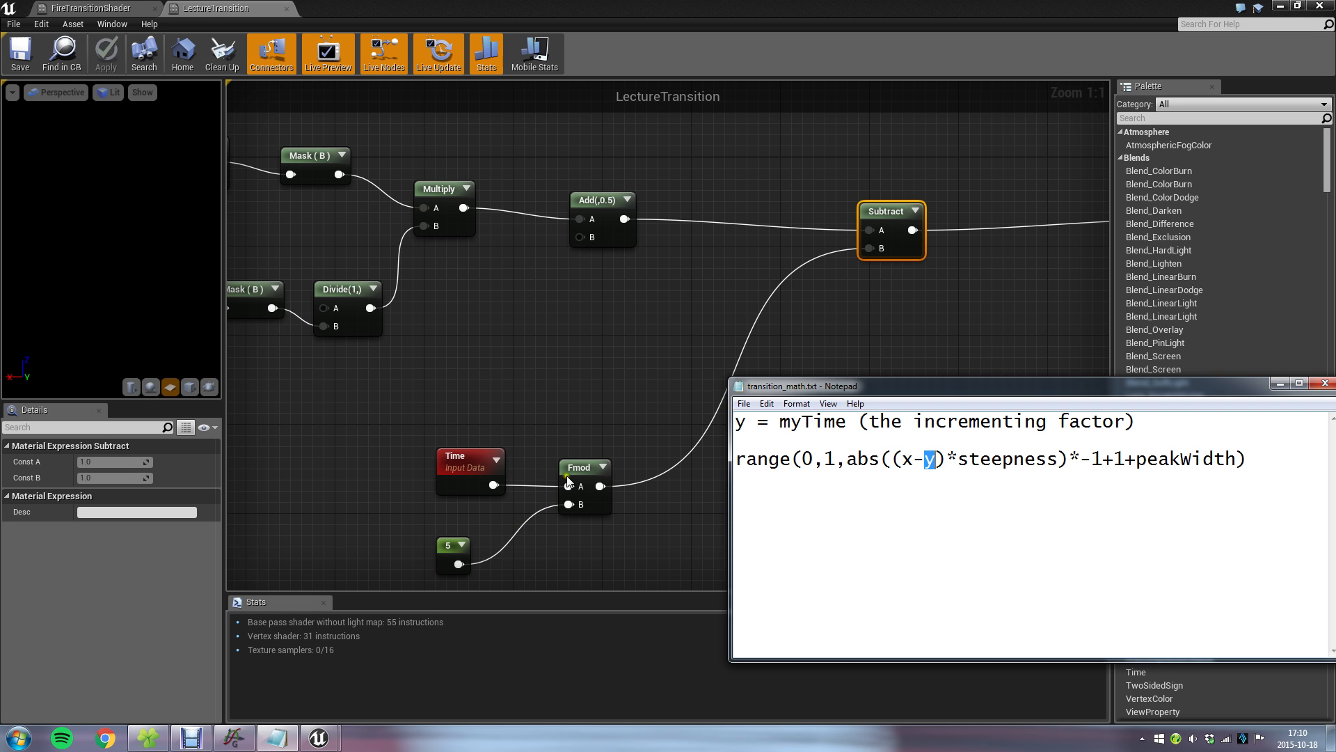
pyautogui.click(985, 496)
pyautogui.moveTo(951, 458); pyautogui.dragTo(1014, 473)
pyautogui.click(986, 499)
pyautogui.moveTo(893, 459); pyautogui.dragTo(1058, 459)
pyautogui.click(956, 457)
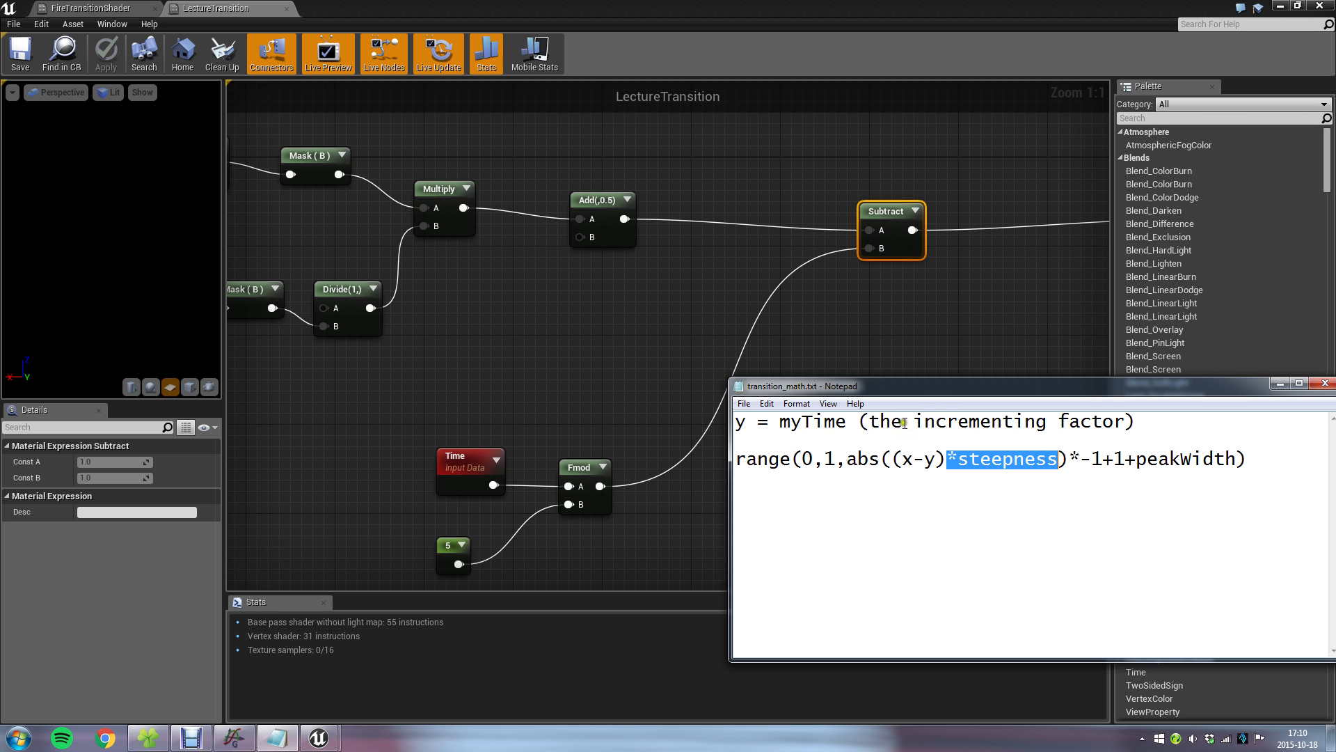
pyautogui.click(913, 453)
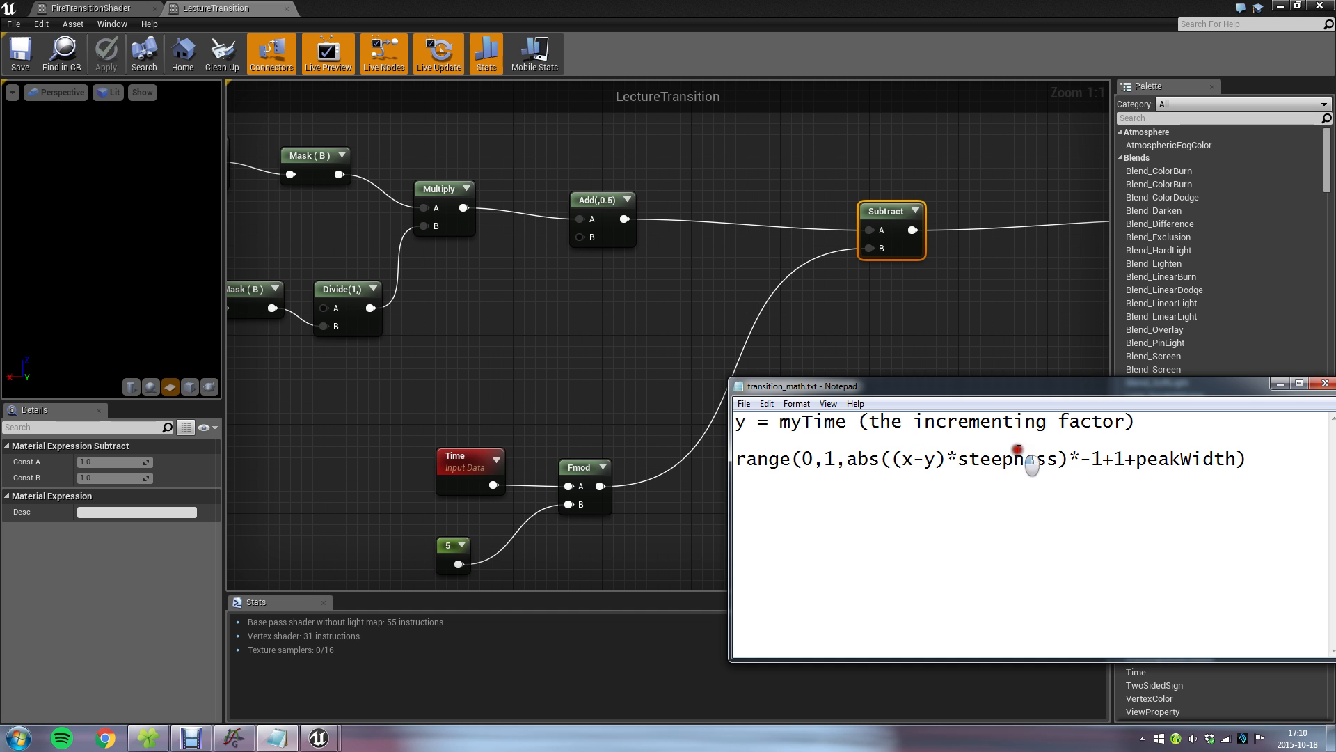
pyautogui.moveTo(947, 456); pyautogui.dragTo(1059, 456)
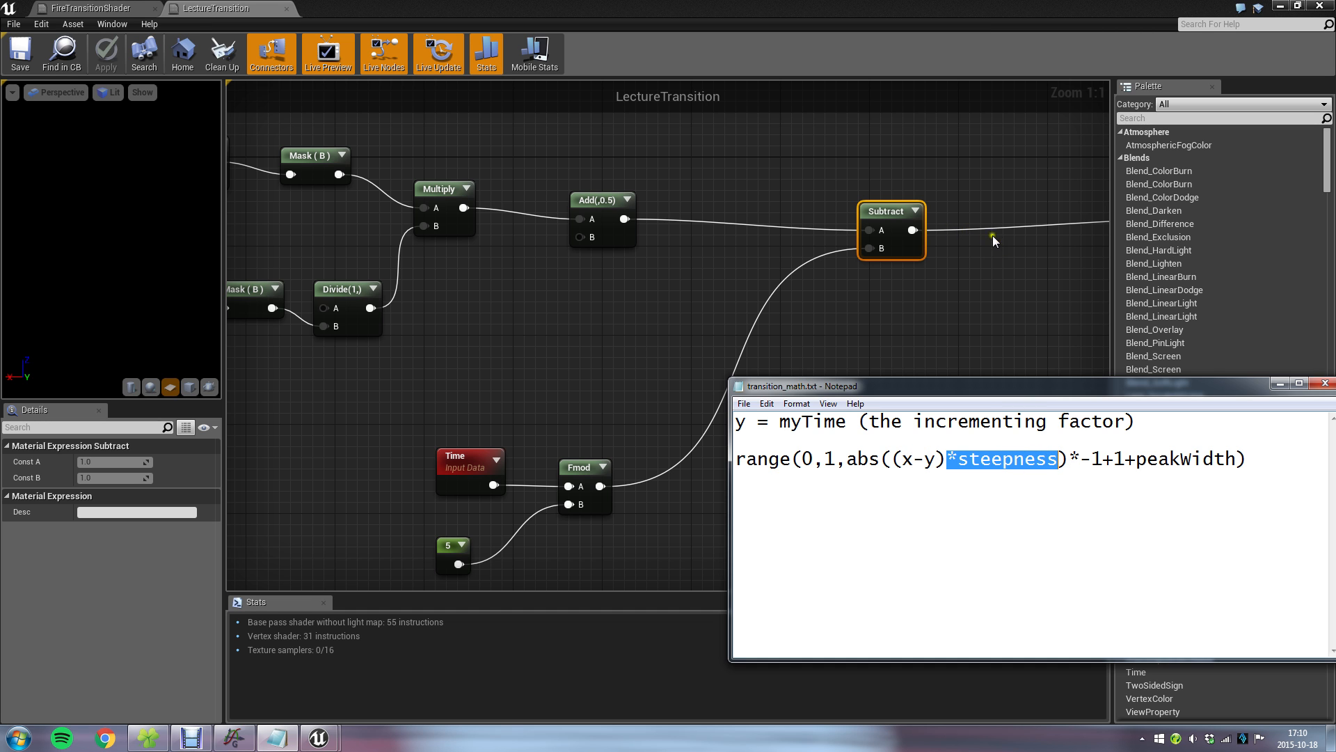
# Insert a Multiply node between Subtract and Clamp in the LectureTransition material, in line with its neighbouring nodes.
pyautogui.rightClick(846, 165)
pyautogui.click(866, 142)
pyautogui.moveTo(838, 148); pyautogui.dragTo(838, 148)
pyautogui.moveTo(951, 138); pyautogui.dragTo(663, 182, button='right')
pyautogui.moveTo(606, 258); pyautogui.dragTo(563, 257)
pyautogui.click(723, 337)
pyautogui.moveTo(904, 263); pyautogui.dragTo(691, 326)
pyautogui.write('*')
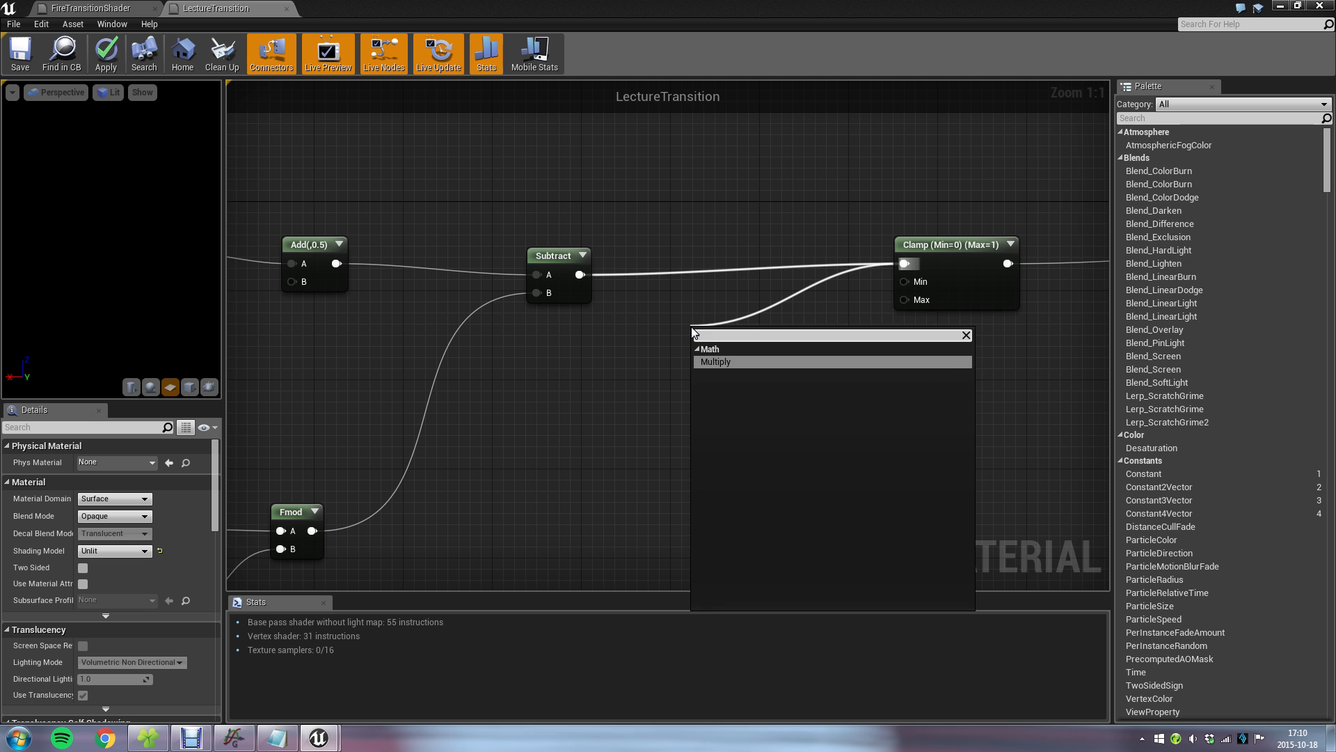
pyautogui.press('Return')
pyautogui.moveTo(721, 331); pyautogui.dragTo(703, 253)
pyautogui.click(750, 371)
# Set Const B of the new Multiply node between Subtract and Clamp to 8.
pyautogui.click(700, 262)
pyautogui.click(126, 477)
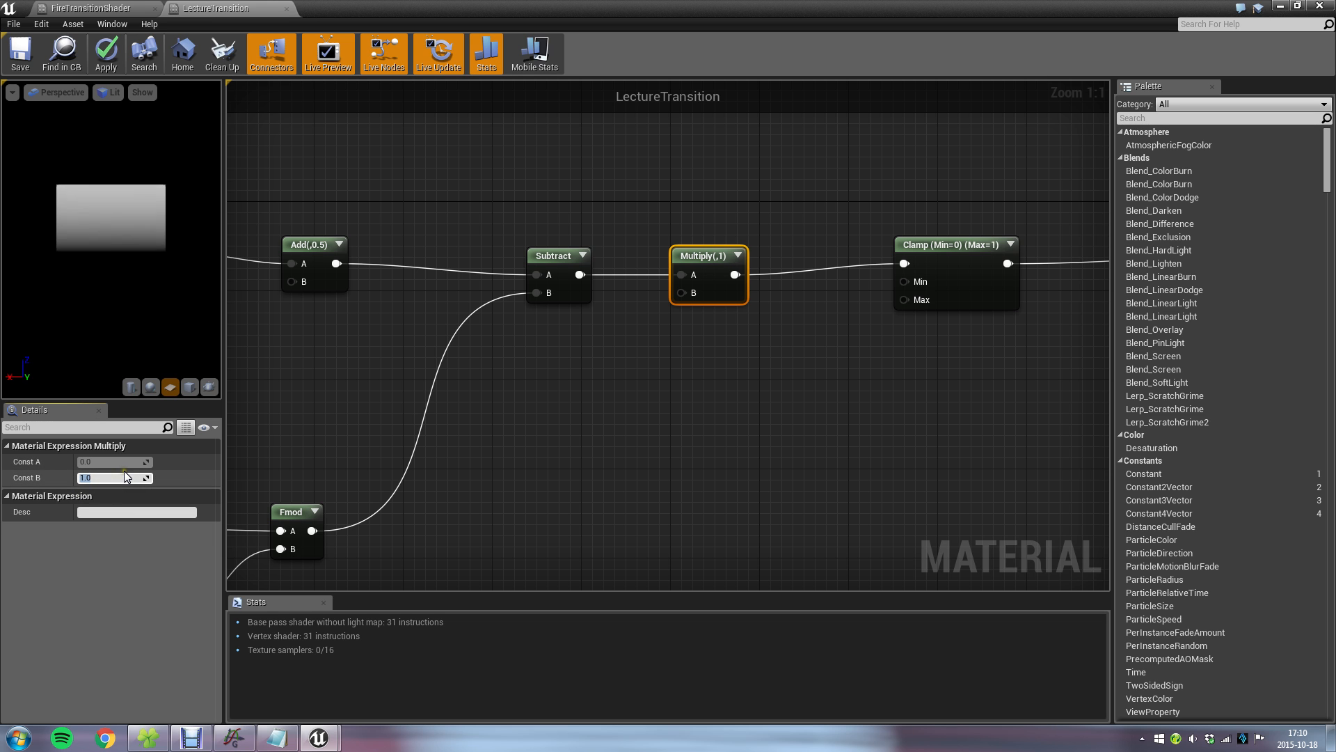
pyautogui.write('8')
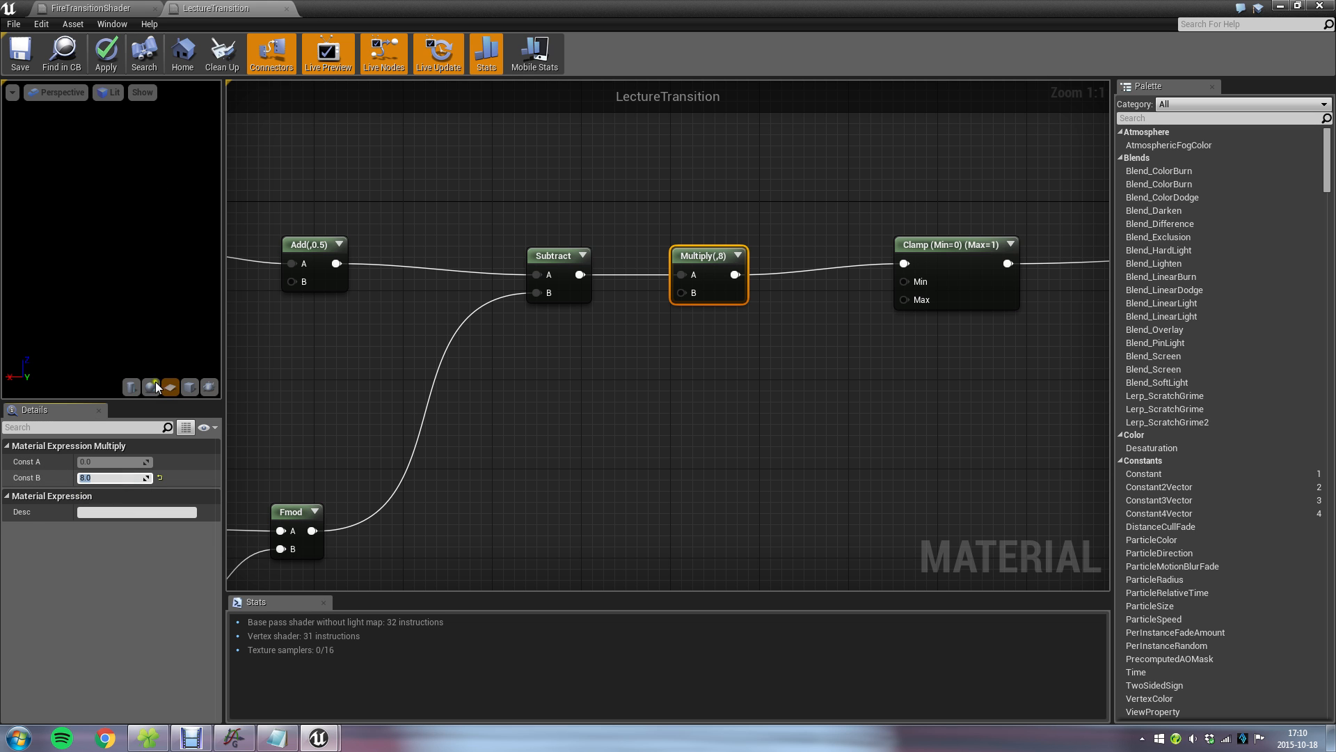
# Set the constant feeding Fmod's B input to 2 and save the material to check it on the example cube.
pyautogui.moveTo(530, 400); pyautogui.dragTo(954, 275, button='right')
pyautogui.click(817, 528)
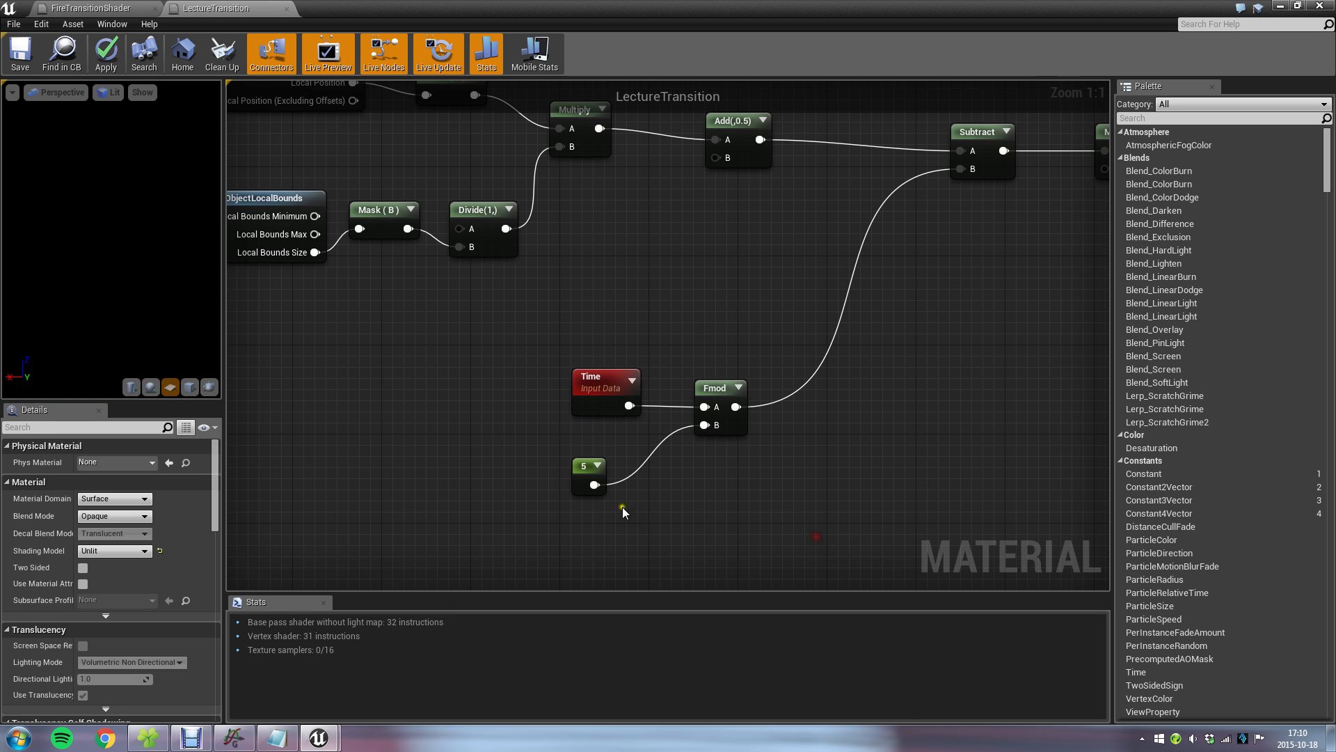
pyautogui.click(587, 478)
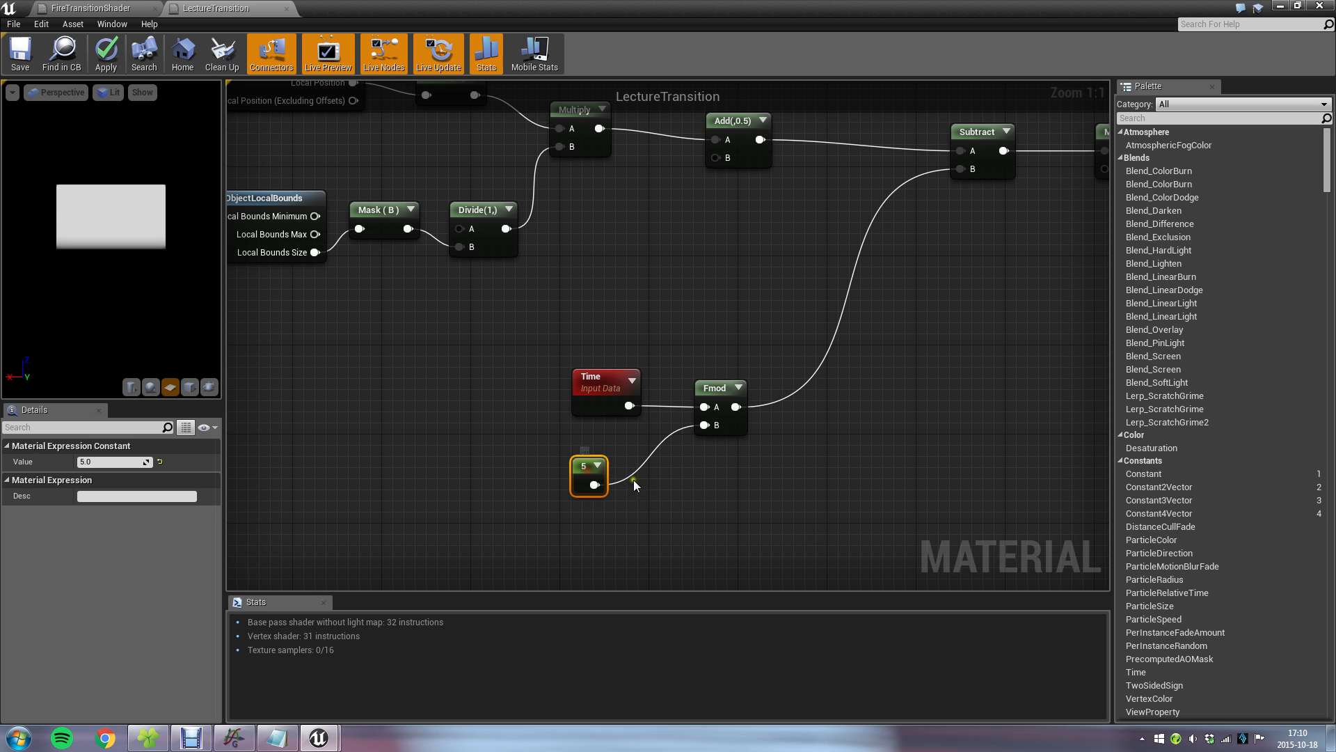
pyautogui.click(117, 463)
pyautogui.write('2')
pyautogui.press('Return')
pyautogui.click(20, 55)
pyautogui.click(1280, 5)
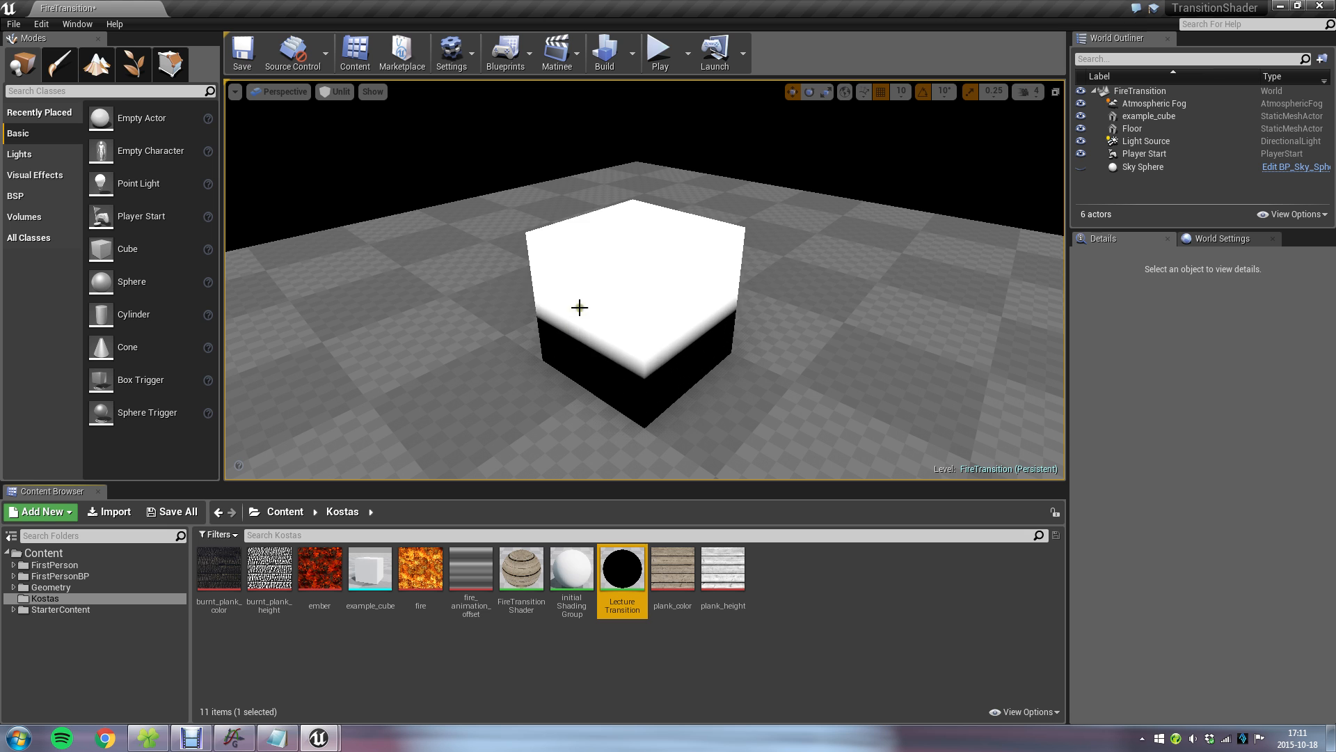
# Switch to Graph and examine the abs term and its brackets in the transition_math.txt formula beside the red range curve.
pyautogui.hotkey('alt', 'Tab')
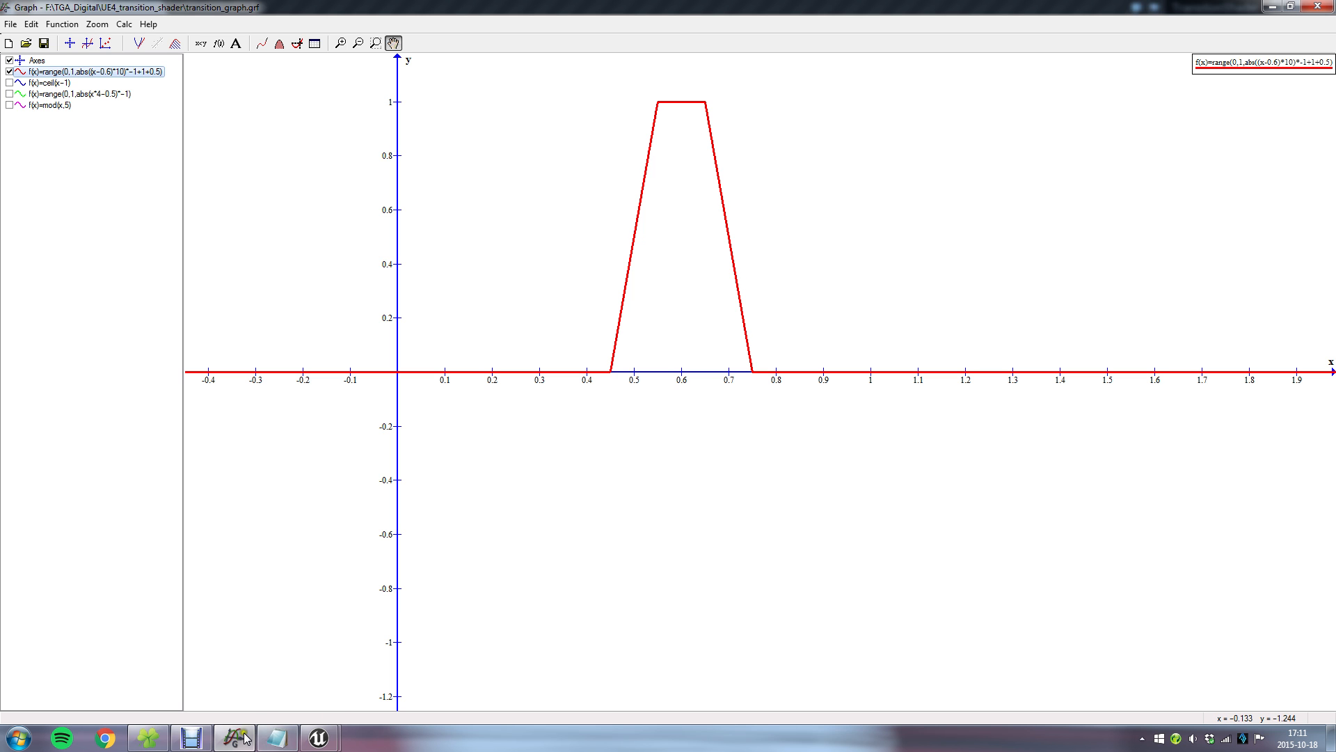
pyautogui.click(276, 738)
pyautogui.moveTo(1074, 387); pyautogui.dragTo(788, 335)
pyautogui.click(632, 452)
pyautogui.moveTo(603, 406); pyautogui.dragTo(786, 409)
pyautogui.moveTo(563, 405); pyautogui.dragTo(784, 408)
pyautogui.moveTo(564, 406); pyautogui.dragTo(607, 412)
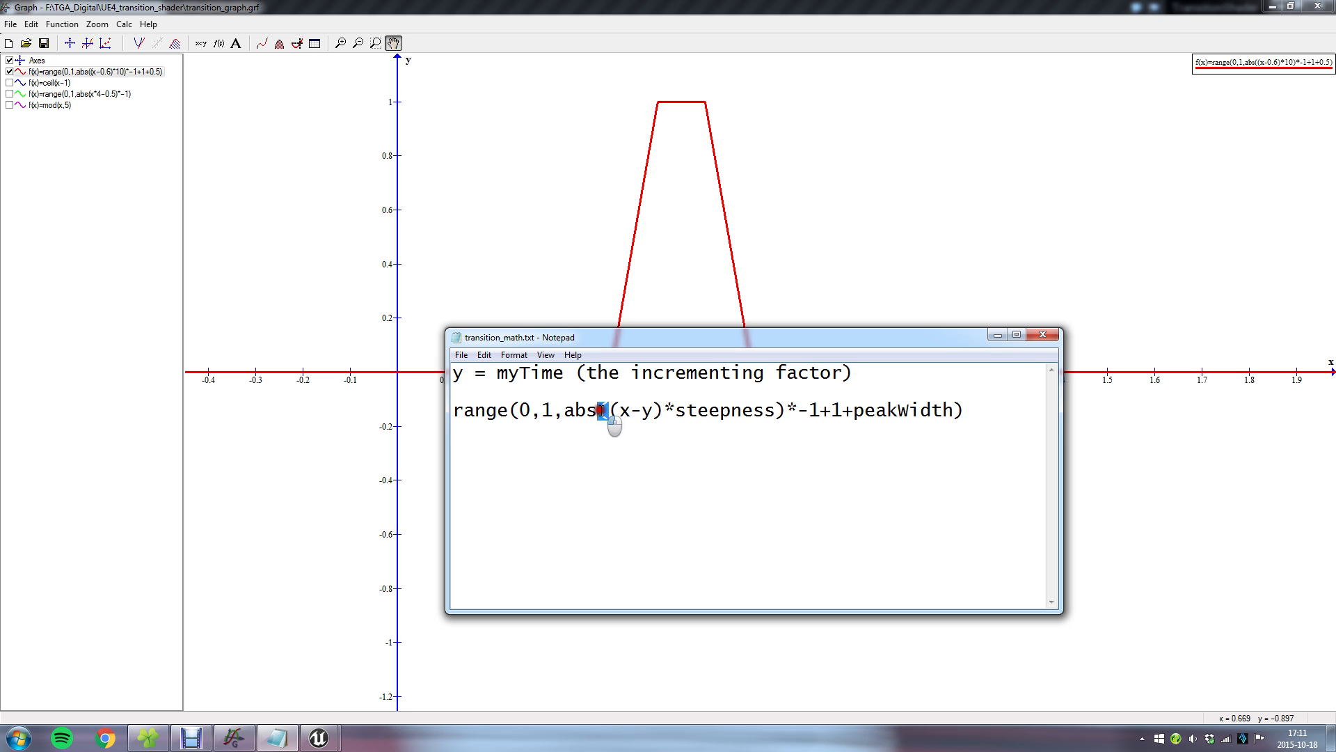
pyautogui.moveTo(788, 410); pyautogui.dragTo(776, 409)
pyautogui.moveTo(563, 410); pyautogui.dragTo(605, 414)
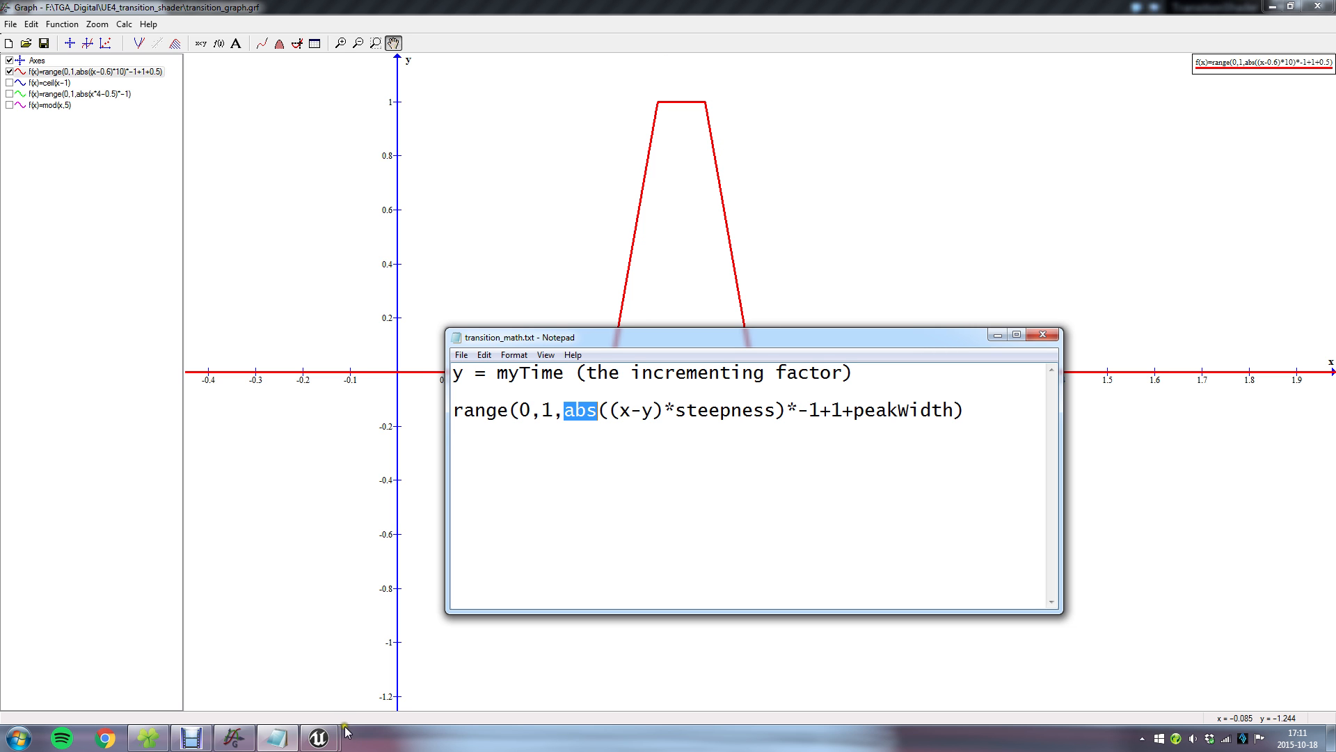
# Reopen the LectureTransition material and move Subtract and Multiply(,8) closer to Add(,0.5), leaving room before Clamp.
pyautogui.moveTo(319, 737)
pyautogui.click(254, 666)
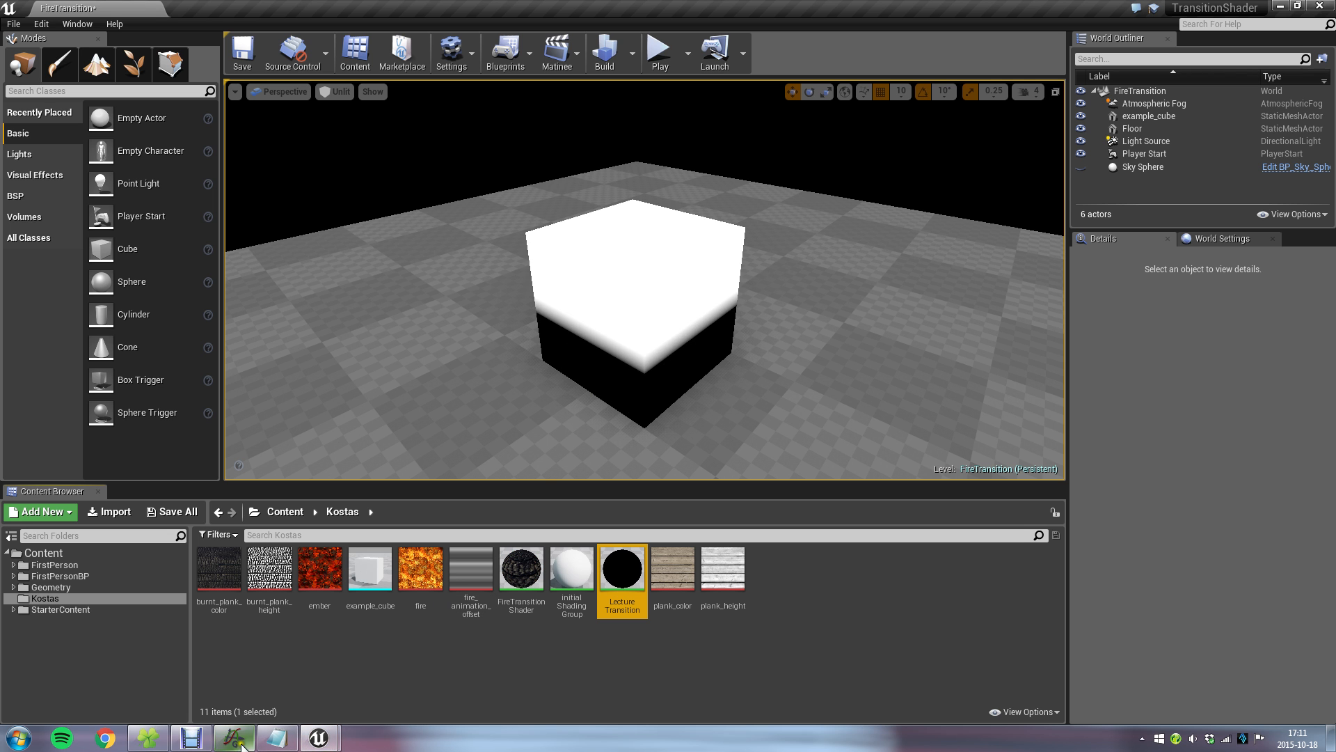
pyautogui.doubleClick(623, 574)
pyautogui.moveTo(970, 272); pyautogui.dragTo(699, 439, button='right')
pyautogui.moveTo(701, 307); pyautogui.dragTo(625, 296)
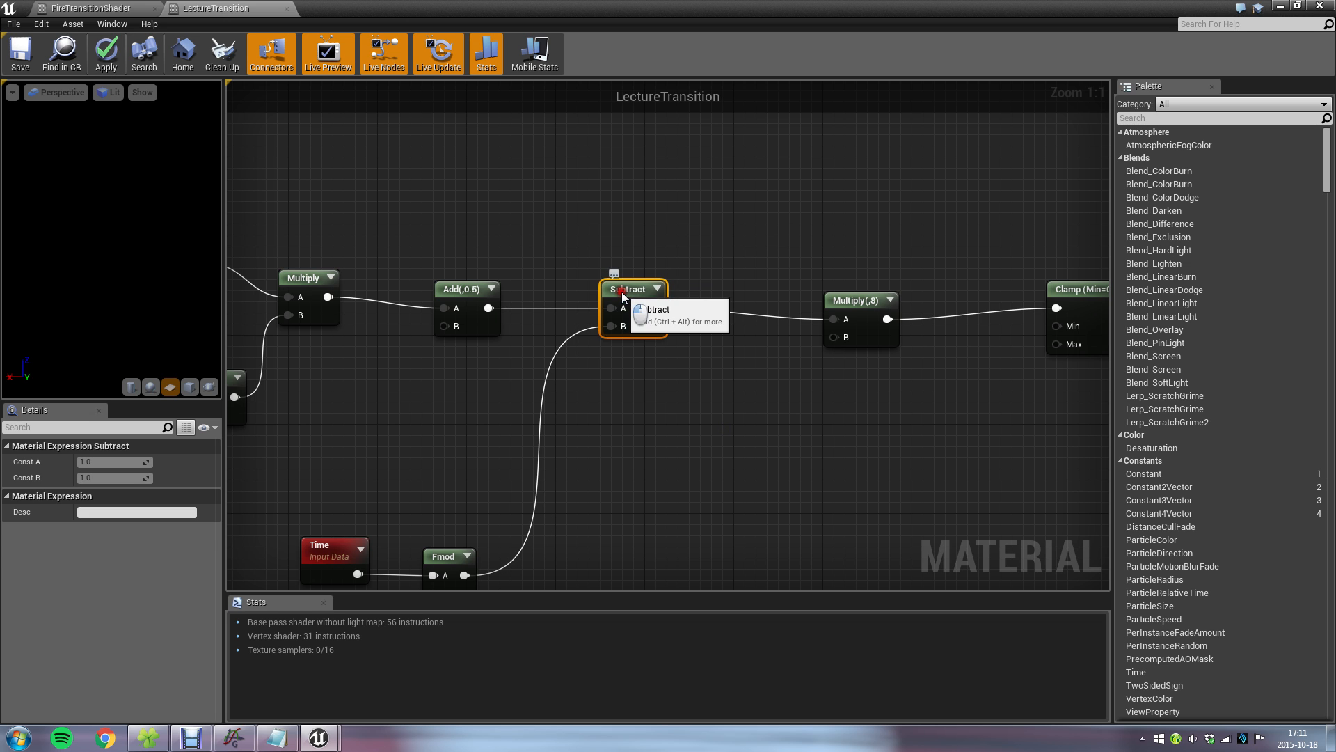
pyautogui.moveTo(855, 304); pyautogui.dragTo(722, 293)
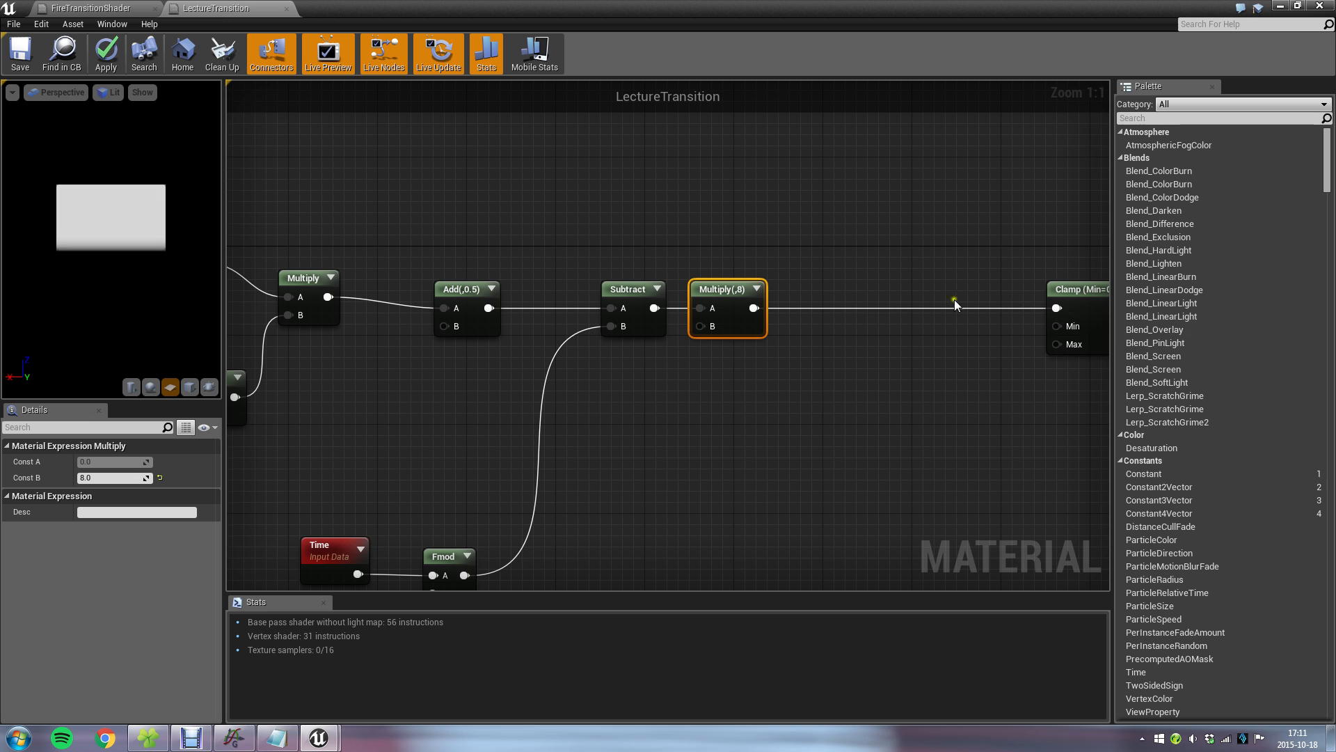
# Insert an Abs node between Multiply(,8) and Clamp, following the abs term in transition_math.txt, and save the material.
pyautogui.click(274, 738)
pyautogui.click(640, 559)
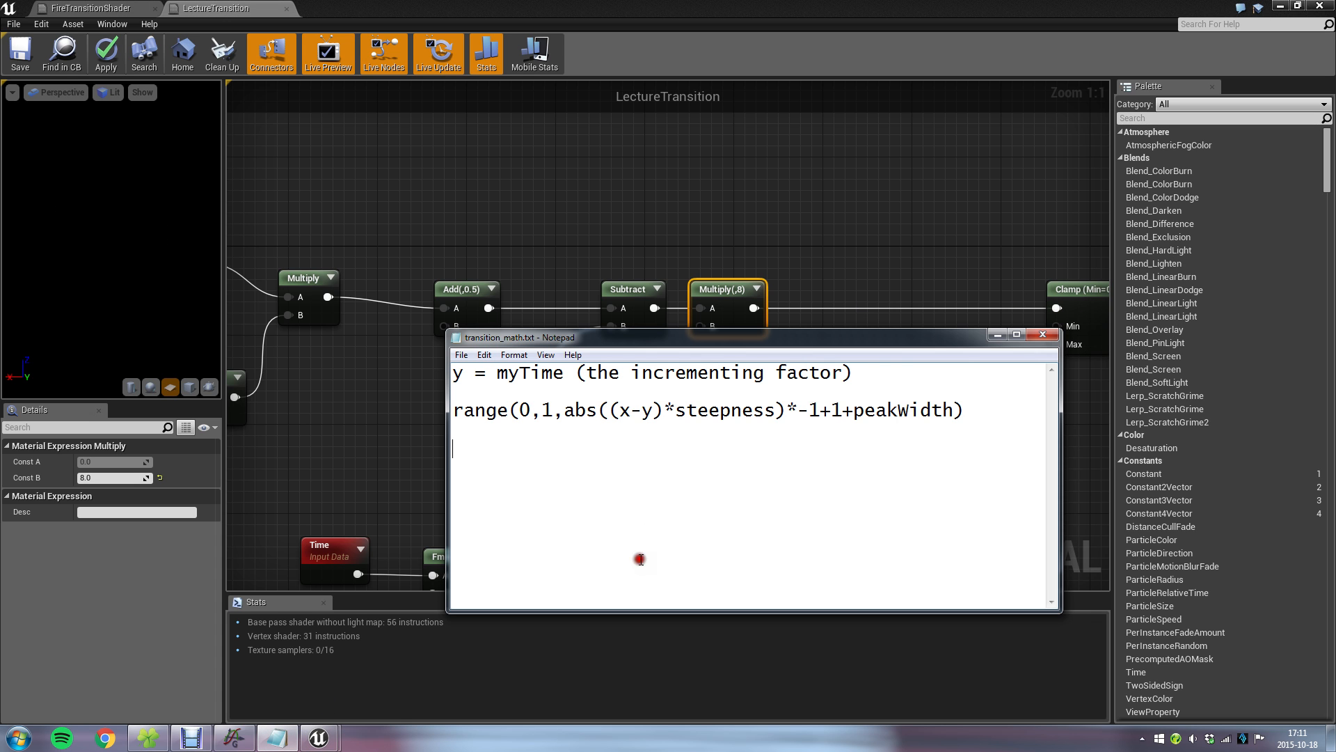
pyautogui.moveTo(609, 408); pyautogui.dragTo(722, 410)
pyautogui.click(650, 432)
pyautogui.moveTo(631, 410); pyautogui.dragTo(570, 411)
pyautogui.click(829, 227)
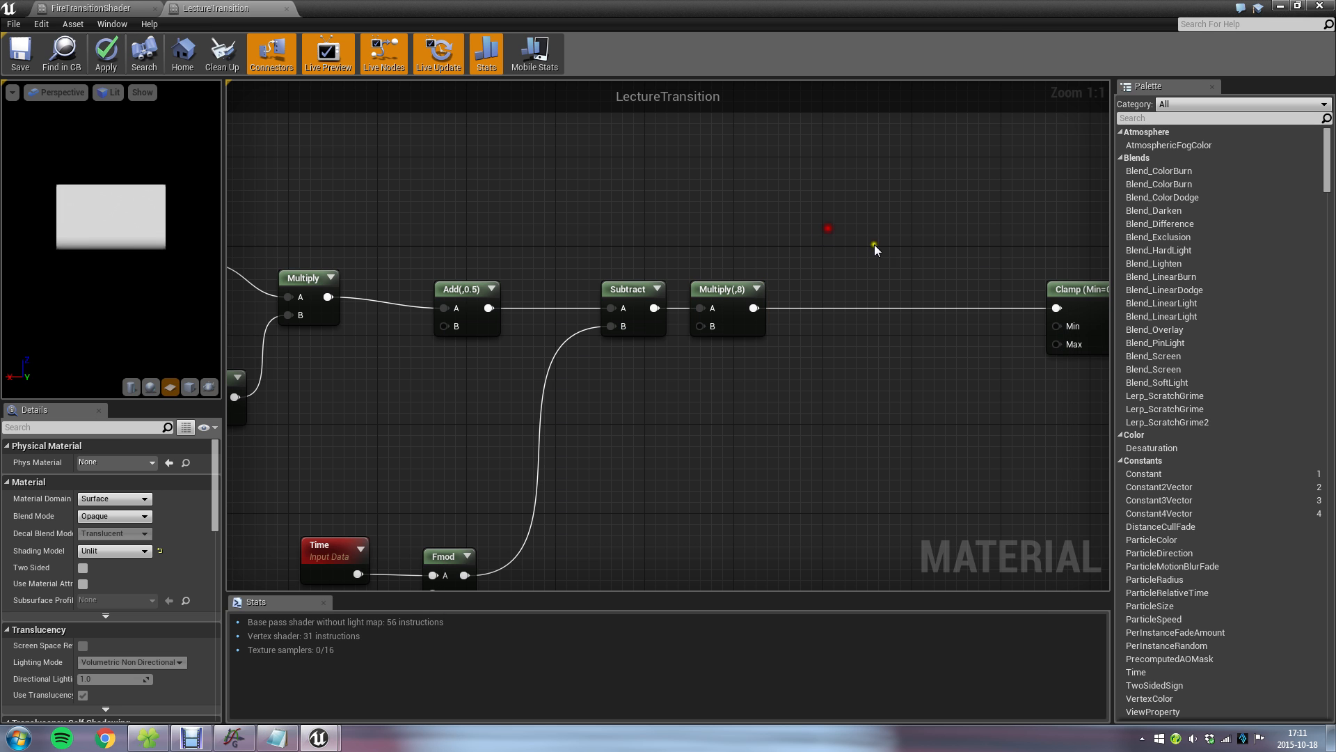
pyautogui.moveTo(1059, 308); pyautogui.dragTo(867, 354)
pyautogui.write('abs')
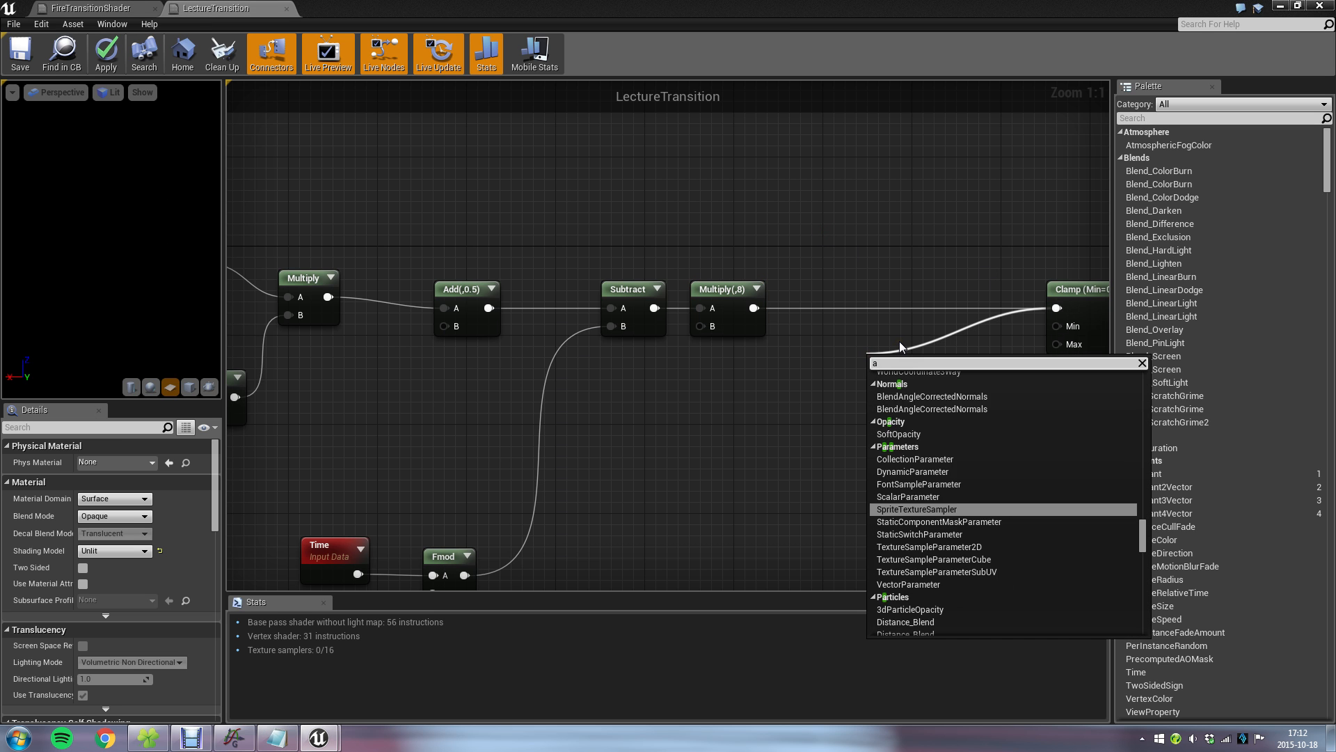
pyautogui.press('Return')
pyautogui.moveTo(875, 347); pyautogui.dragTo(868, 289)
pyautogui.click(624, 412)
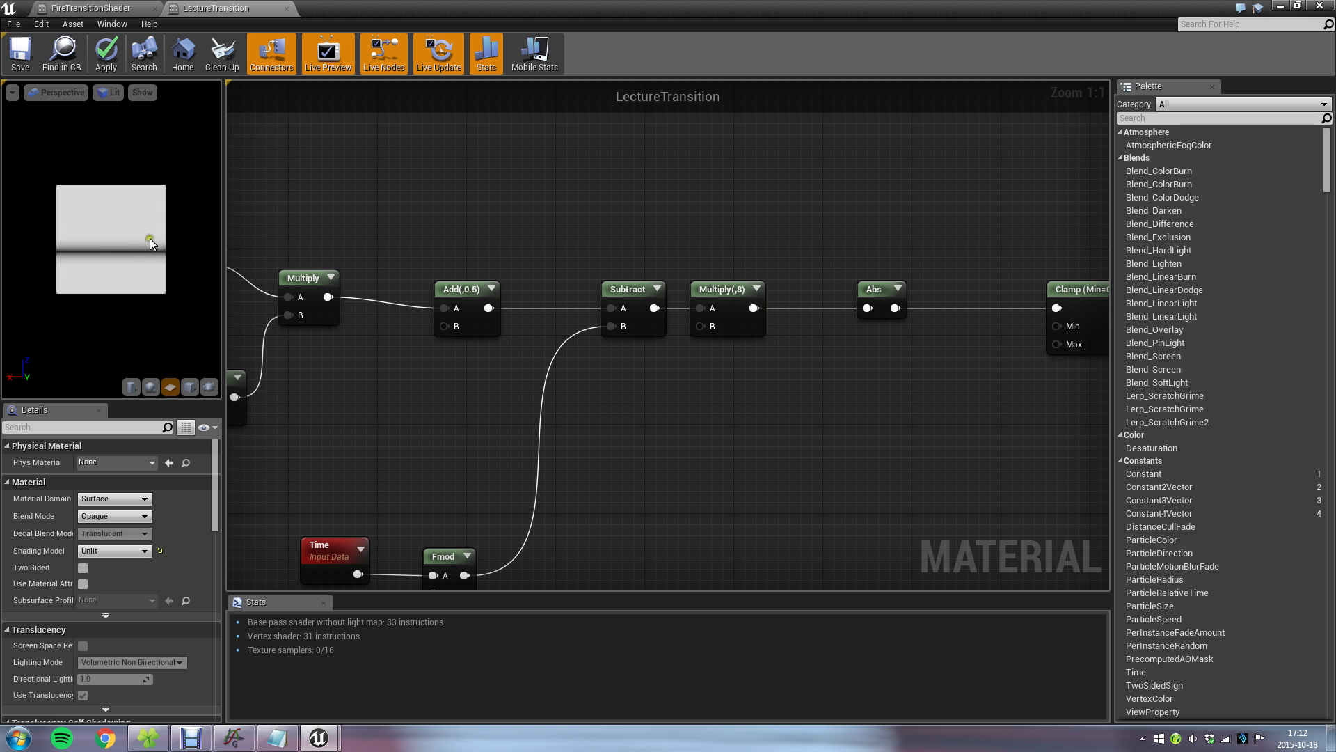
pyautogui.hotkey('ctrl', 's')
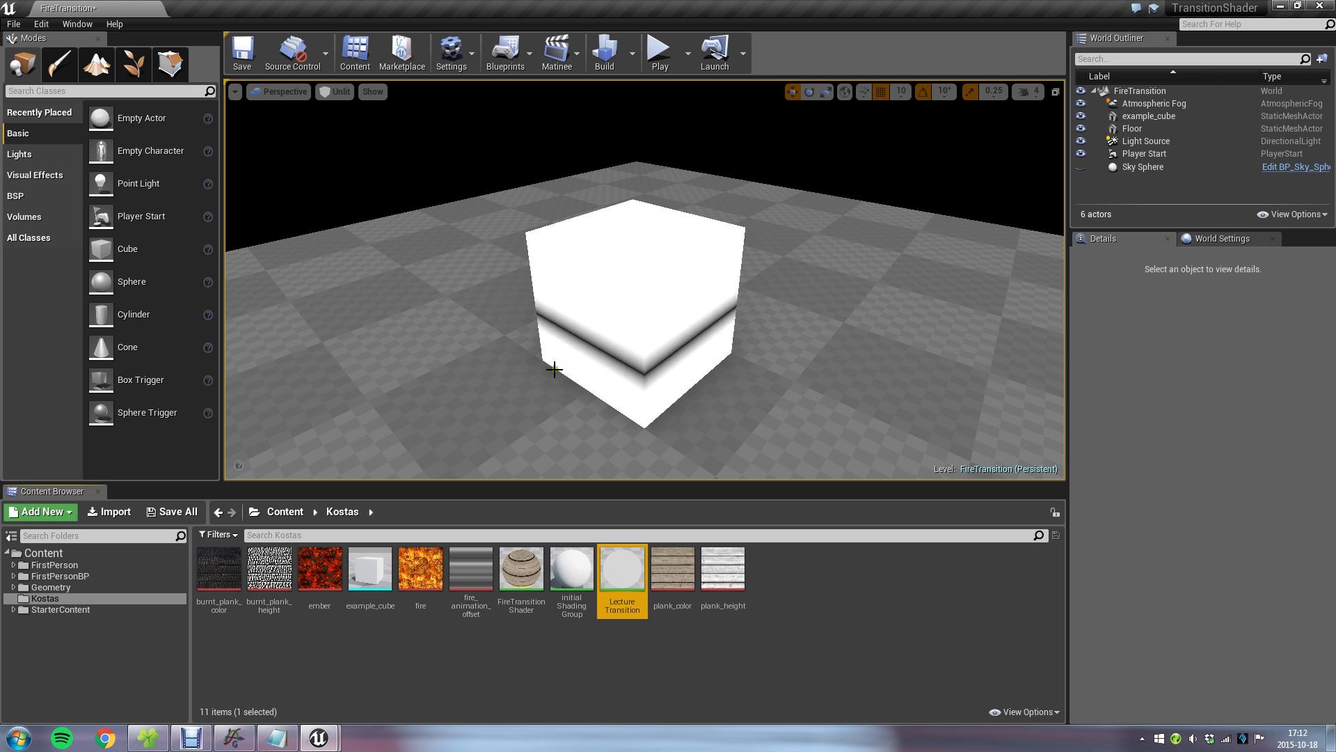
# Examine the *-1 term of the transition_math.txt formula, comparing it with the example cube and the red curve in Graph.
pyautogui.click(275, 740)
pyautogui.click(811, 484)
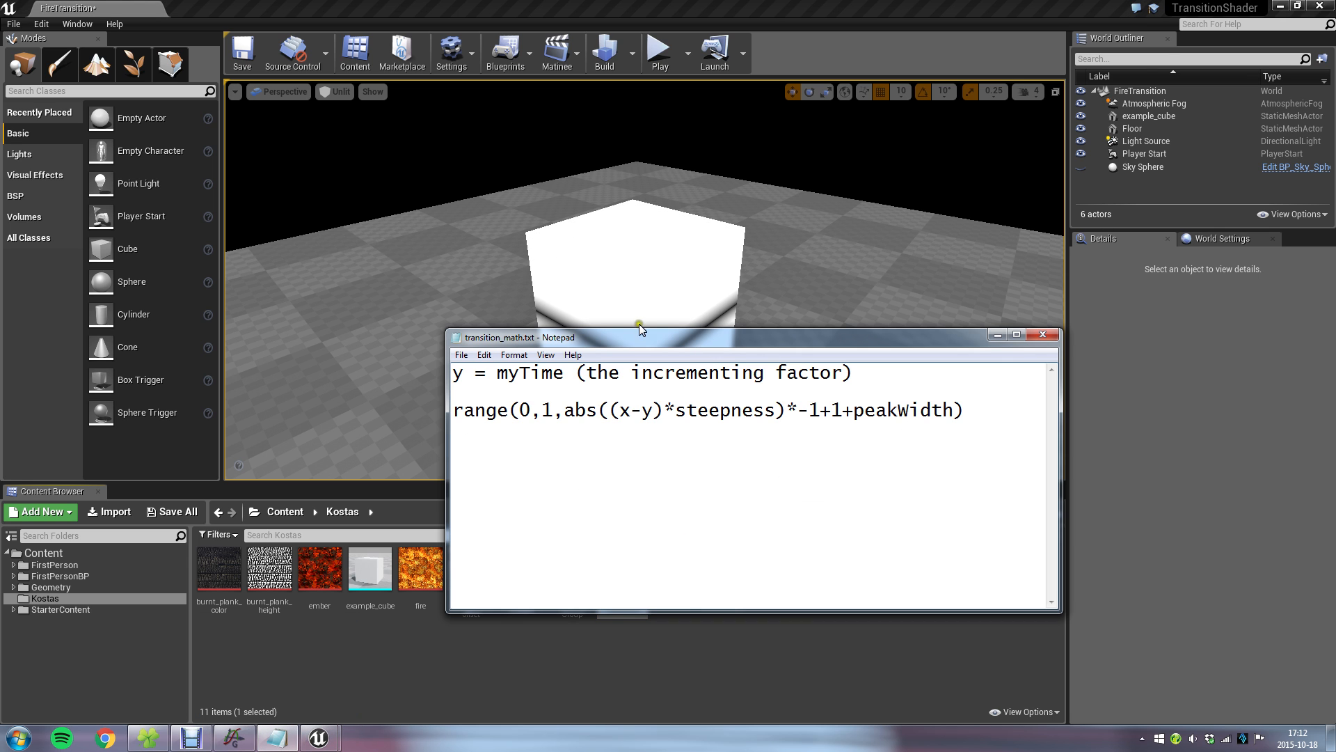
pyautogui.moveTo(571, 337); pyautogui.dragTo(424, 386)
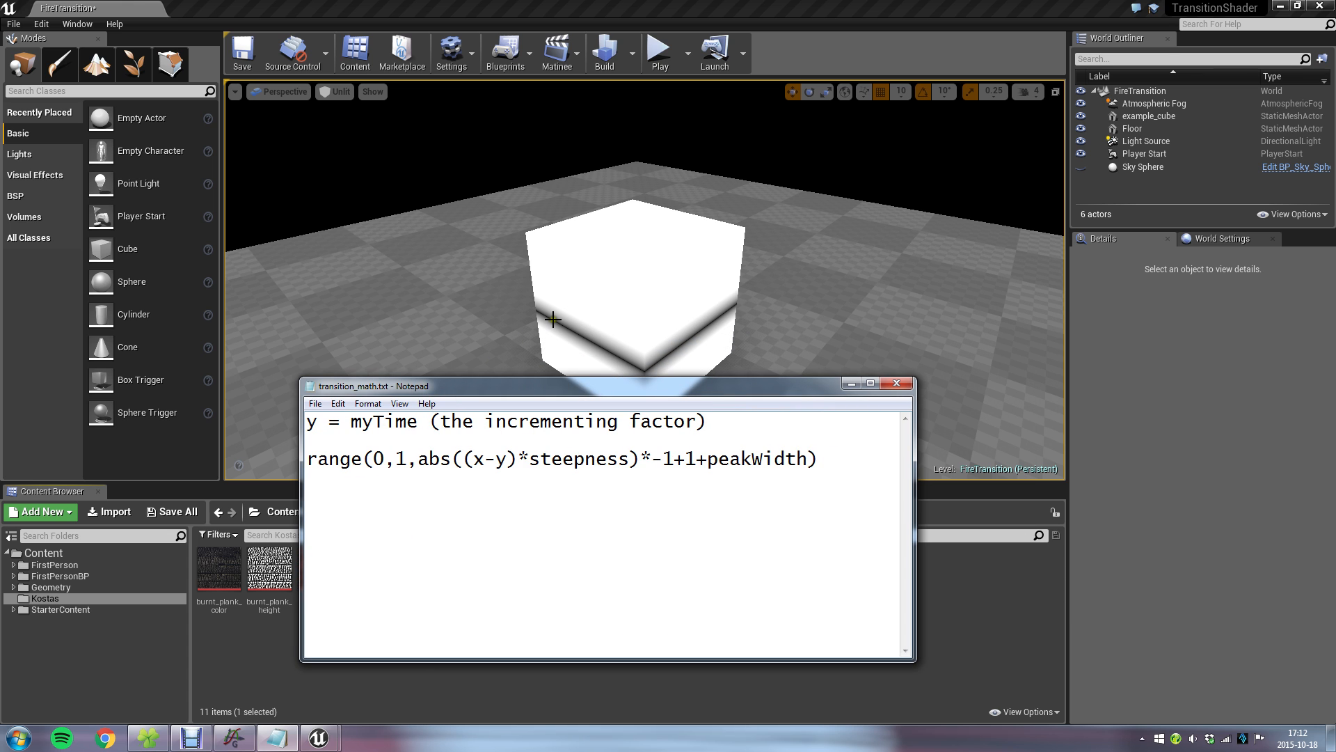
pyautogui.click(240, 739)
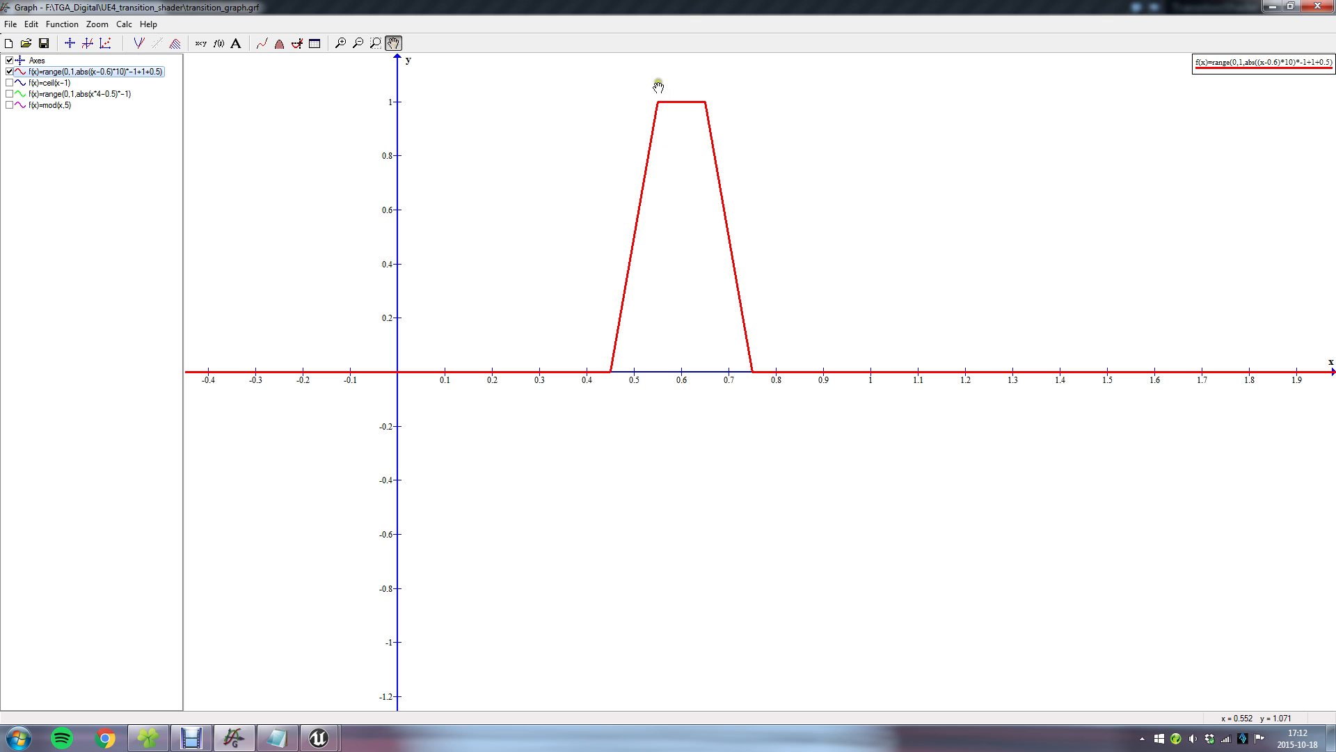
pyautogui.click(278, 739)
pyautogui.moveTo(673, 457); pyautogui.dragTo(642, 459)
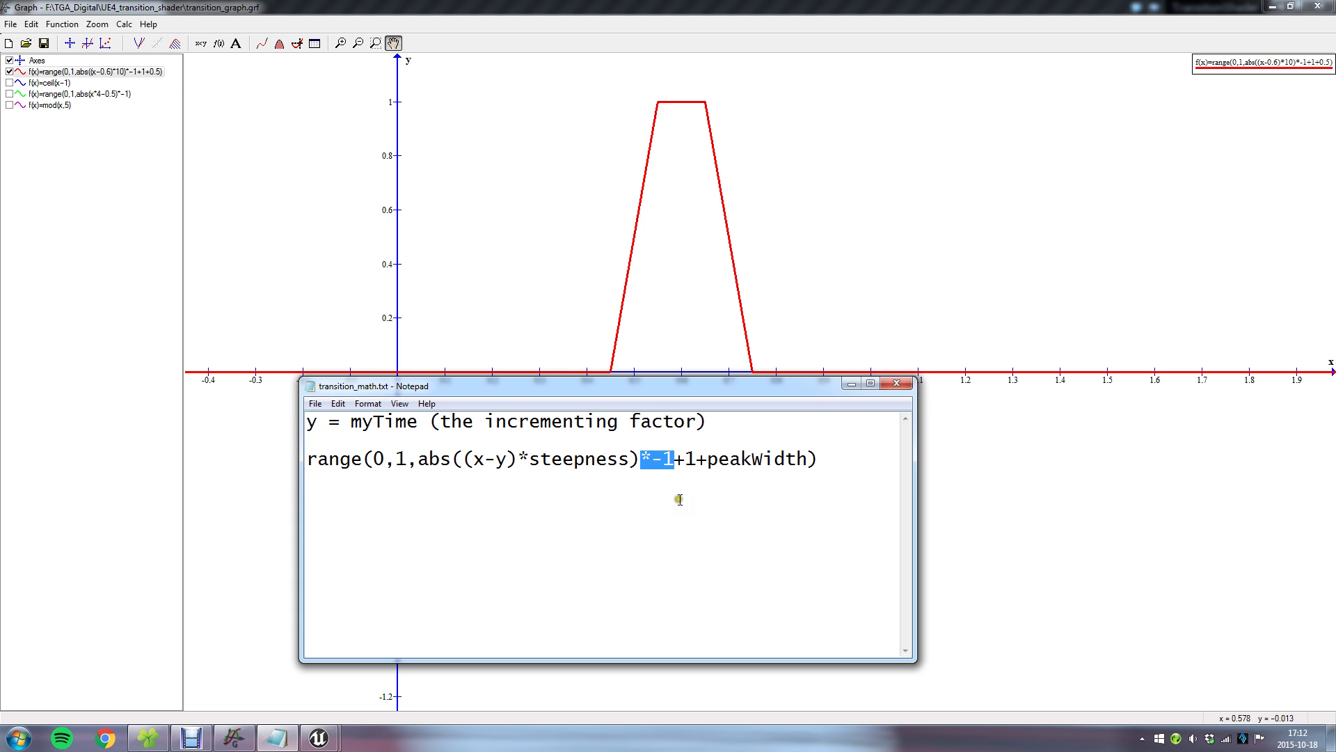
pyautogui.moveTo(650, 389); pyautogui.dragTo(985, 411)
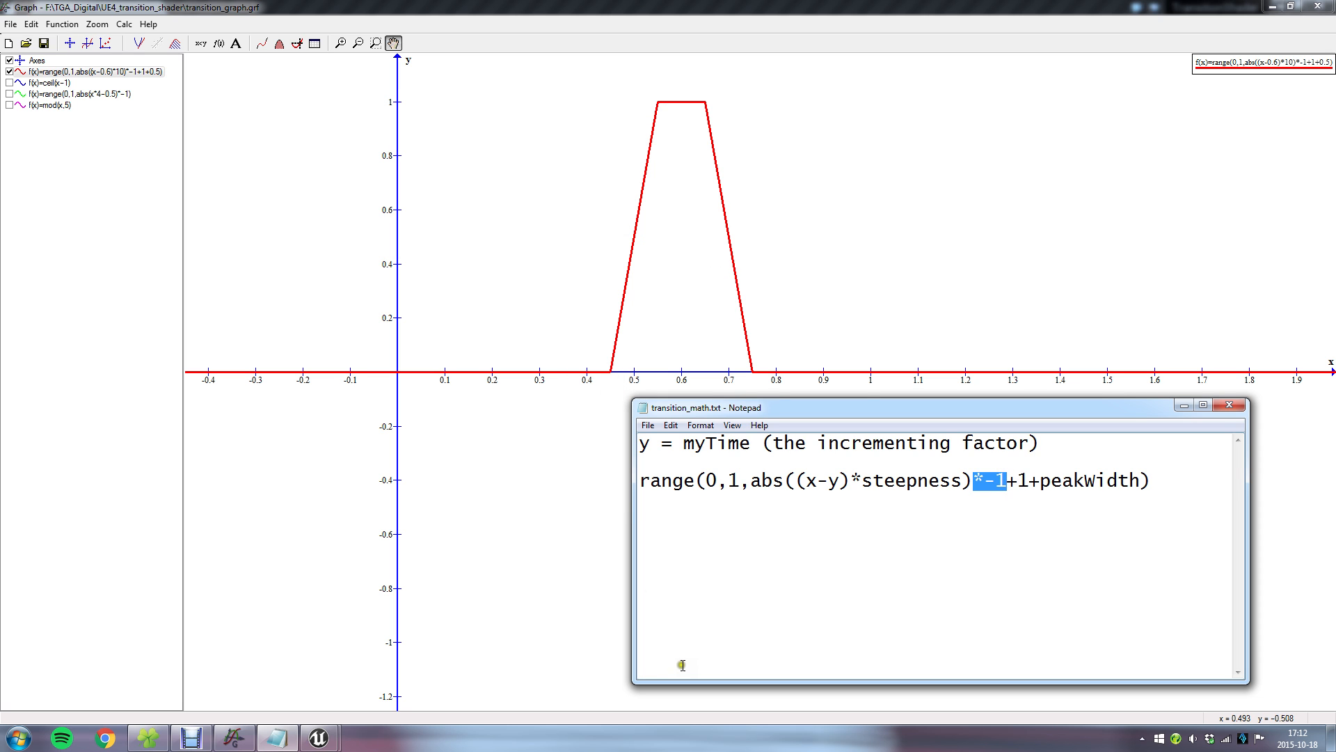
# Examine the range function's lower limit of 0 and the +1 term in transition_math.txt against the red curve.
pyautogui.click(811, 497)
pyautogui.moveTo(713, 482); pyautogui.dragTo(642, 479)
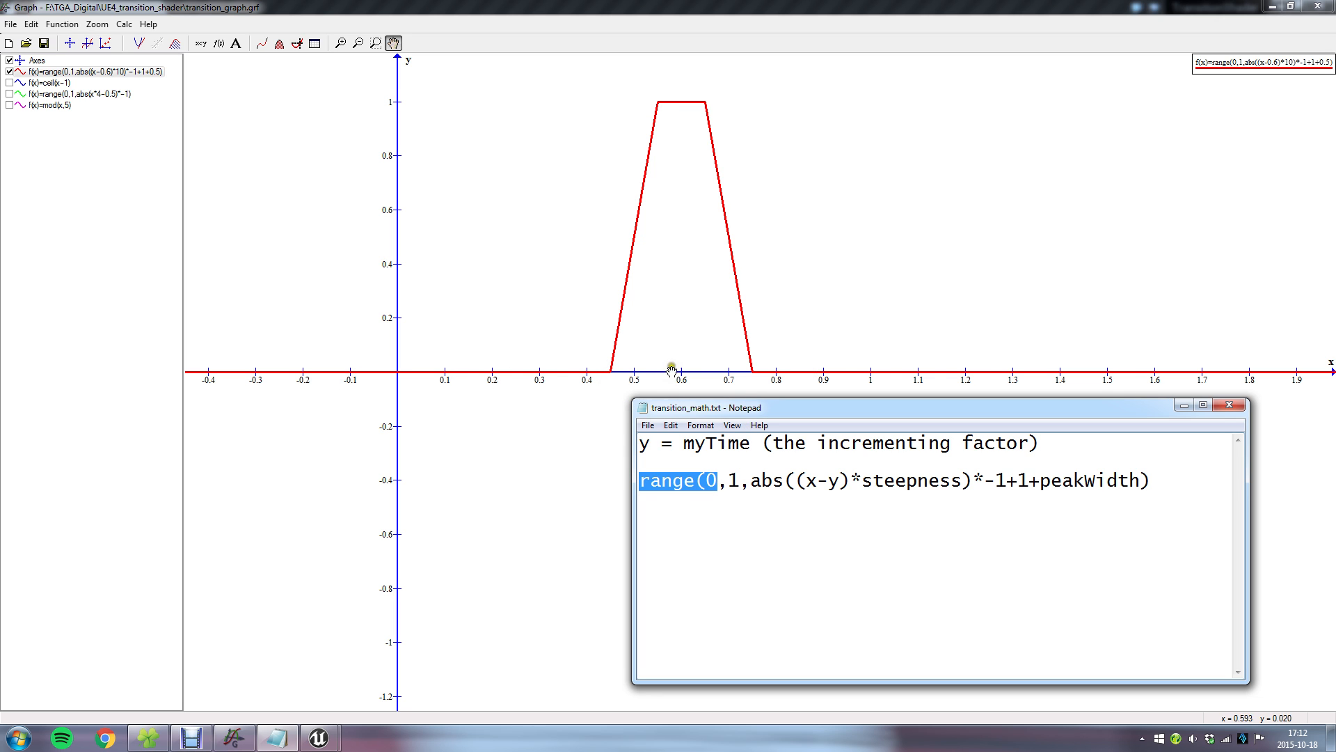
pyautogui.moveTo(1007, 480)
pyautogui.mouseDown()
pyautogui.moveTo(1040, 481)
pyautogui.moveTo(1030, 480)
pyautogui.mouseUp()
pyautogui.moveTo(998, 409); pyautogui.dragTo(1079, 453)
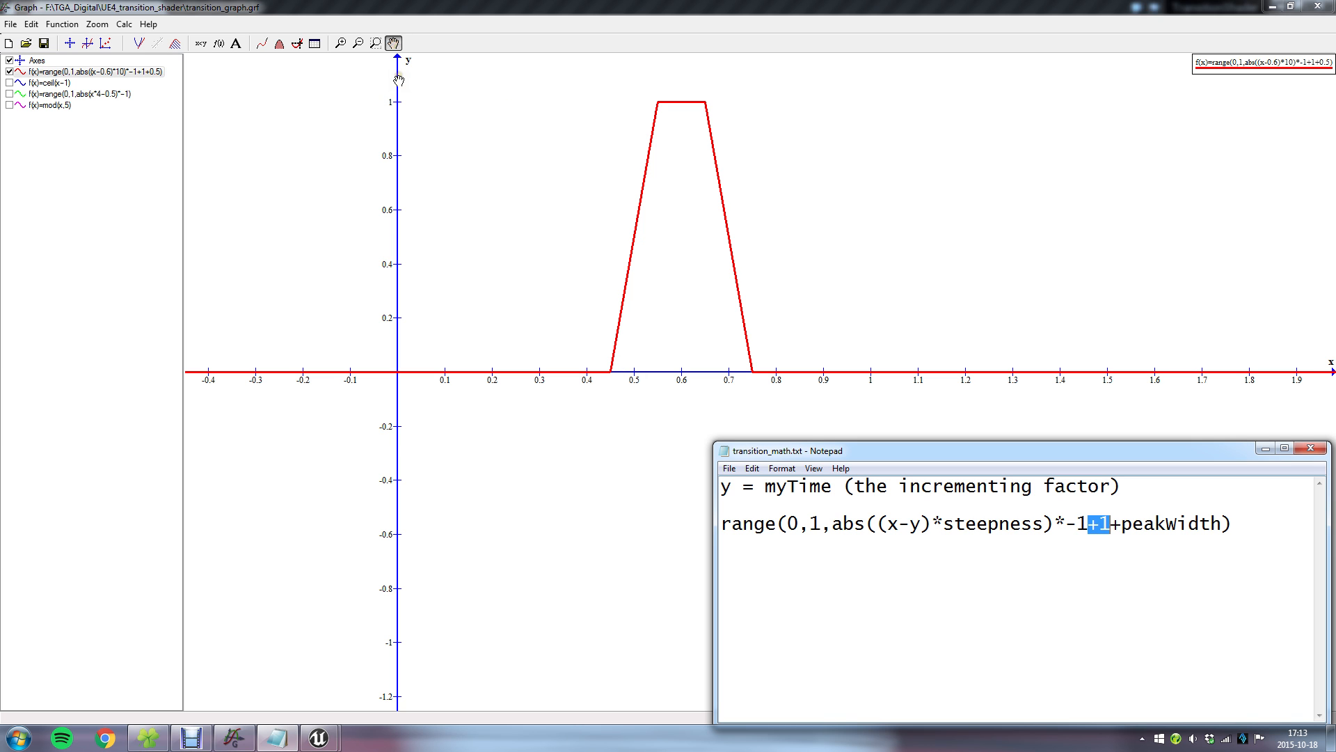
# Strip the range limits and the +1+0.5 terms from the red curve's function in Graph, leaving abs((x-0.6)*10)*-1.
pyautogui.moveTo(1020, 461); pyautogui.dragTo(572, 321)
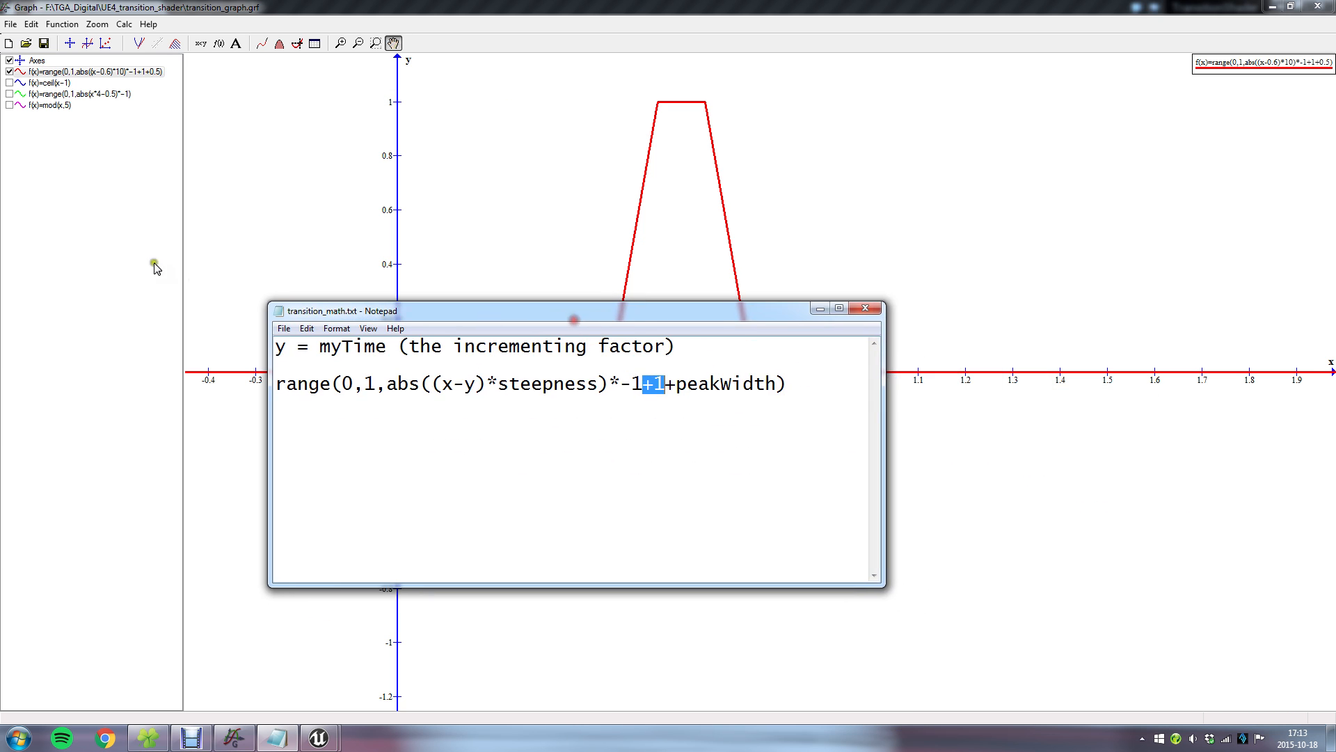
pyautogui.click(98, 73)
pyautogui.doubleClick(98, 72)
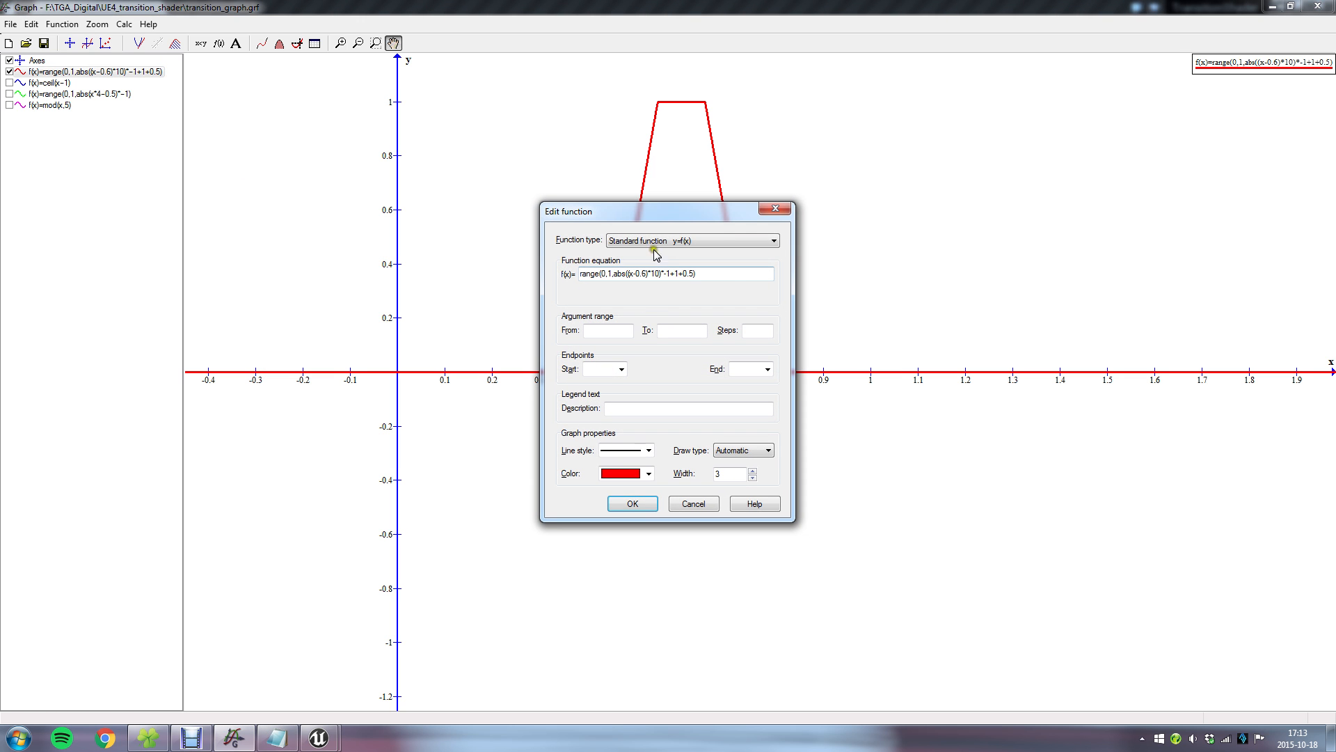
pyautogui.moveTo(704, 214); pyautogui.dragTo(957, 253)
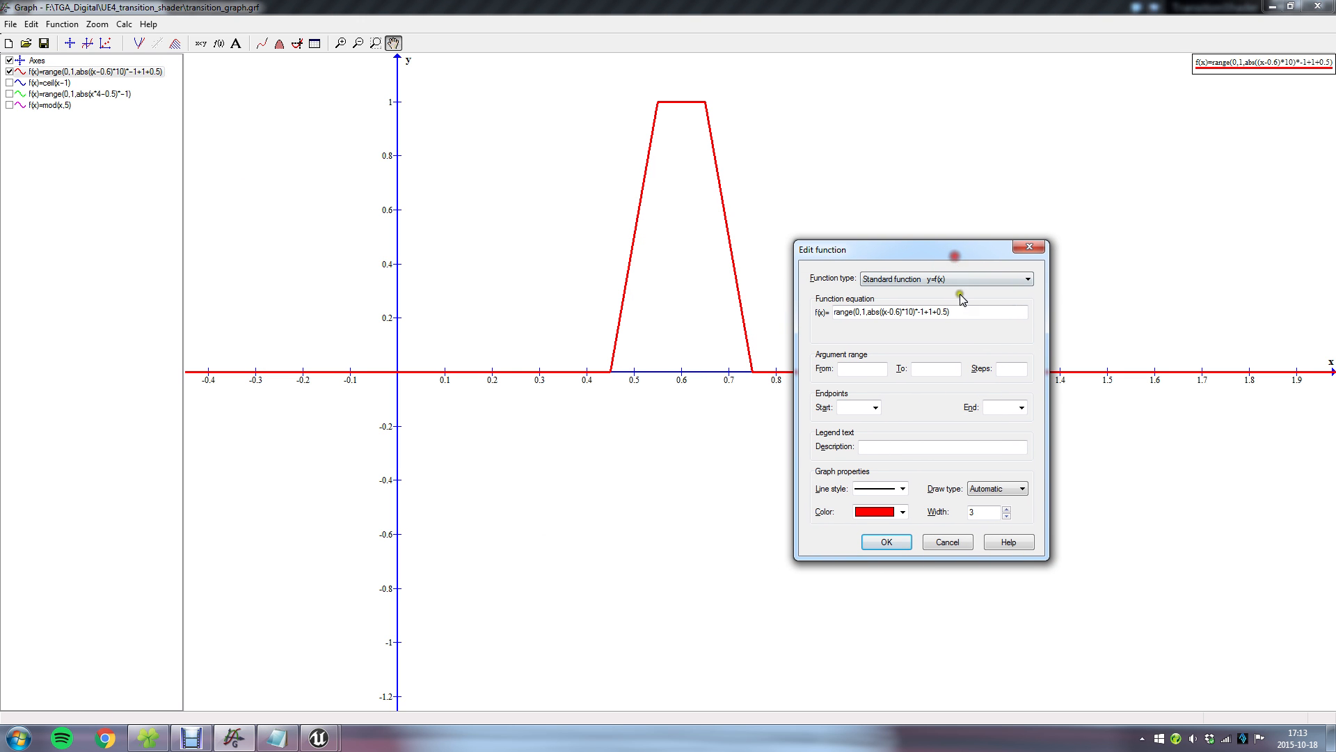
pyautogui.click(945, 311)
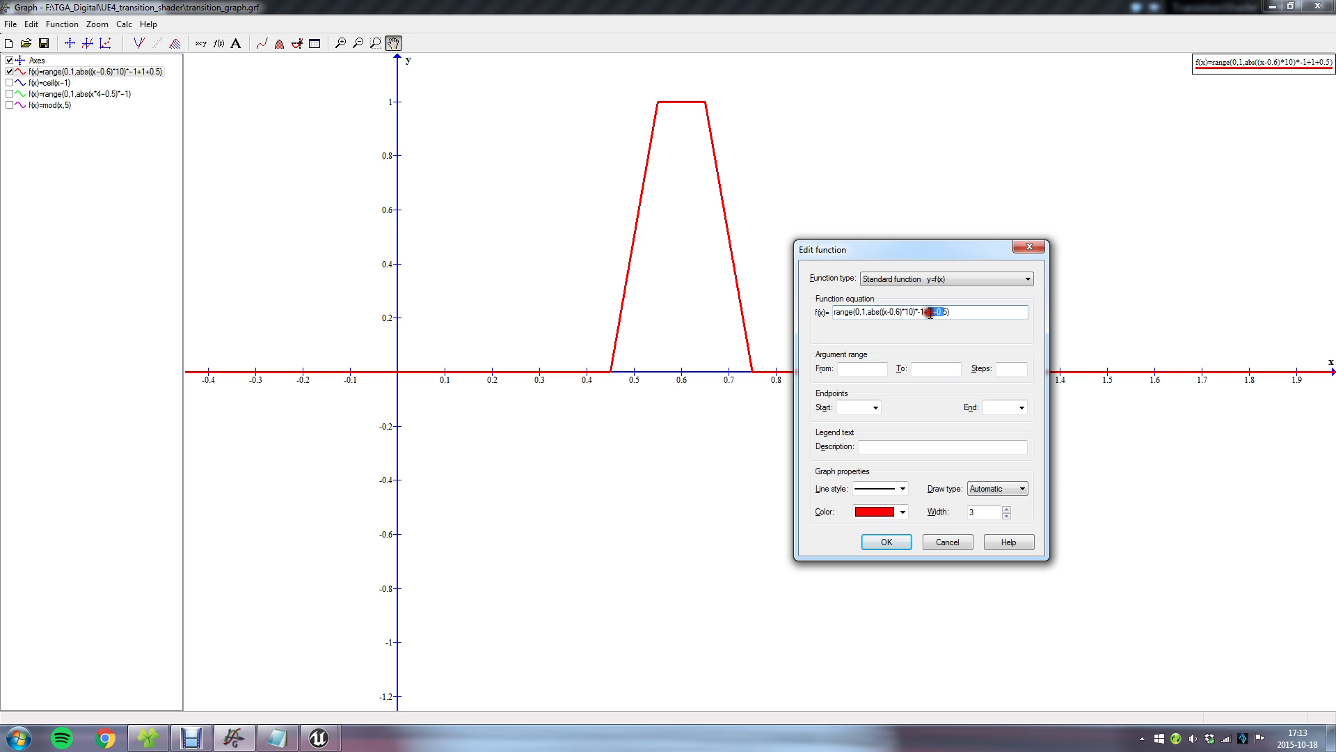
pyautogui.press('super')
pyautogui.click(943, 311)
pyautogui.write(')')
pyautogui.moveTo(861, 312); pyautogui.dragTo(832, 313)
pyautogui.press('BackSpace')
pyautogui.press('Delete')
pyautogui.click(911, 312)
pyautogui.press('BackSpace')
pyautogui.click(884, 542)
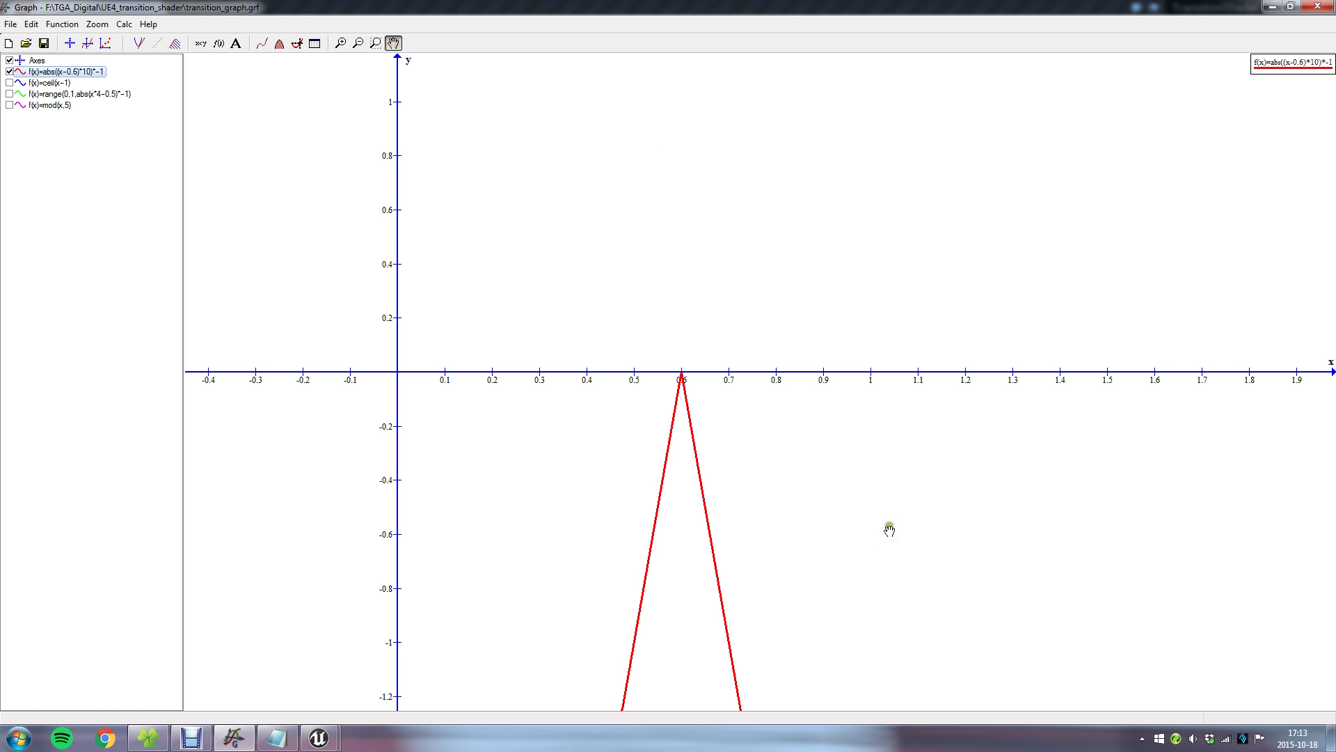
# Remove the *-1 factor from the red curve's function so that it reads abs((x-0.6)*10).
pyautogui.scroll(-3, 862, 477)
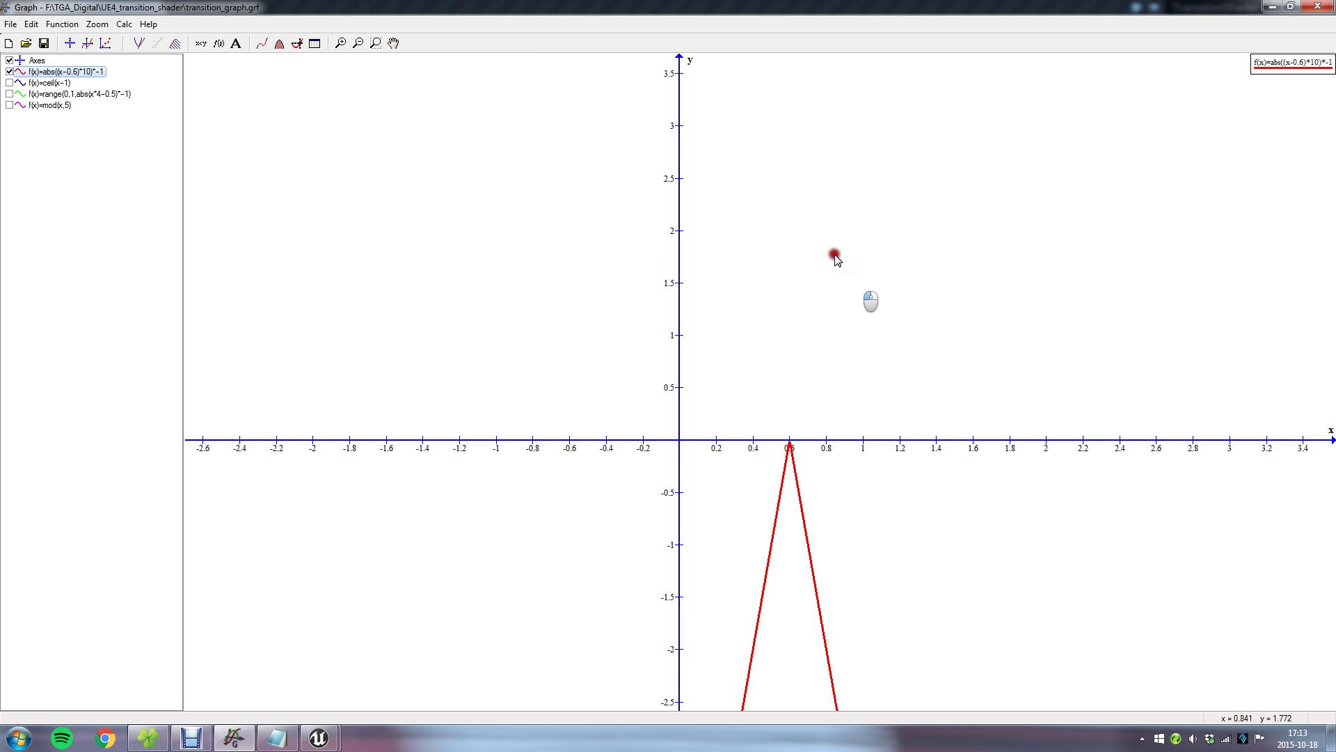
pyautogui.click(396, 43)
pyautogui.moveTo(922, 524); pyautogui.dragTo(851, 433)
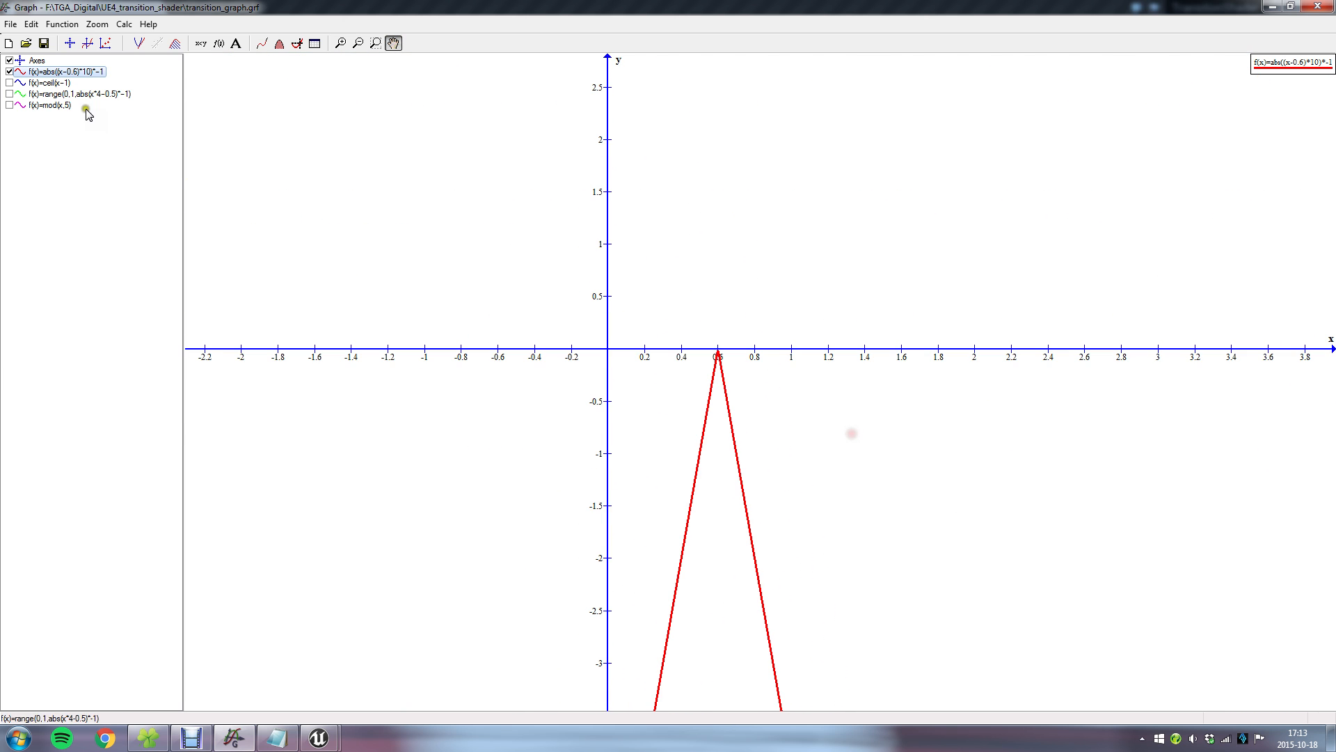
pyautogui.doubleClick(86, 72)
pyautogui.click(672, 272)
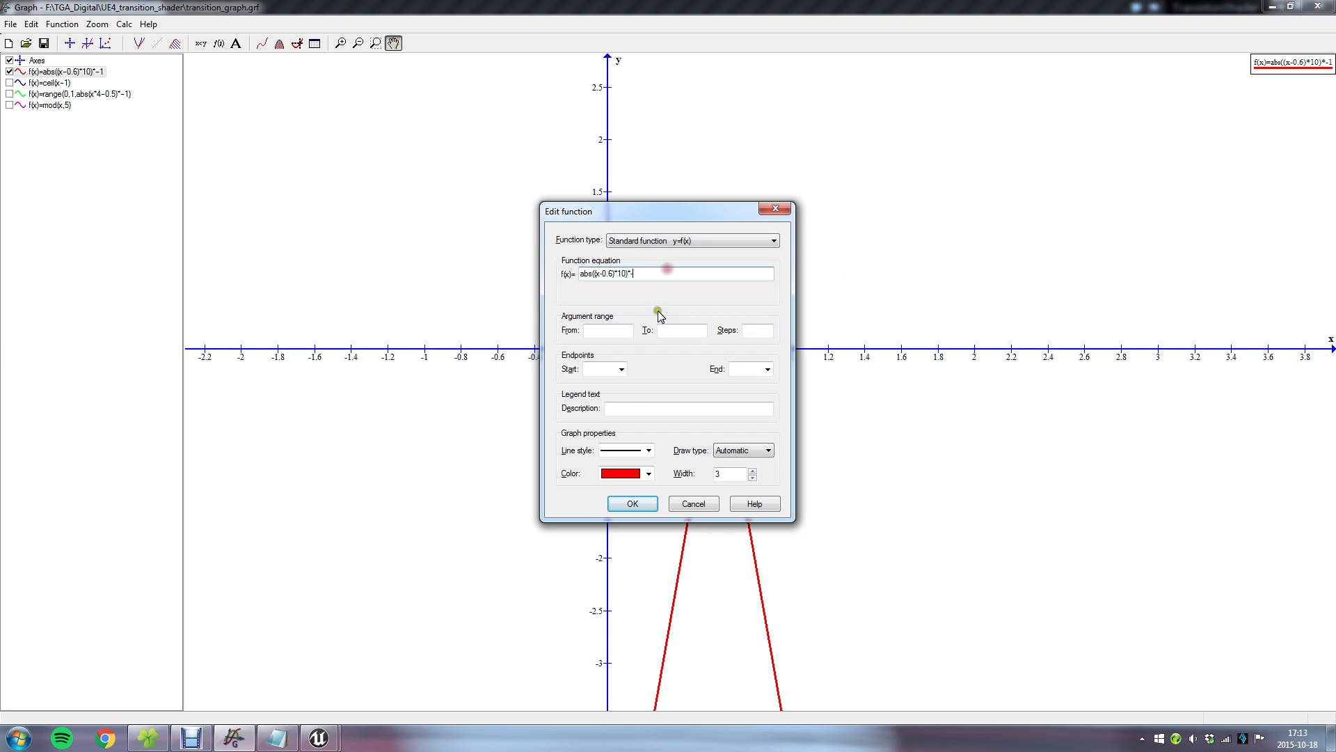
pyautogui.press('BackSpace')
pyautogui.press('BackSpace')
pyautogui.press('BackSpace')
pyautogui.click(629, 504)
# Compare the abs((x-0.6)*10) curve with the example cube in the Unreal Editor level, then return to Graph.
pyautogui.moveTo(847, 197); pyautogui.dragTo(829, 277)
pyautogui.scroll(1, 786, 337)
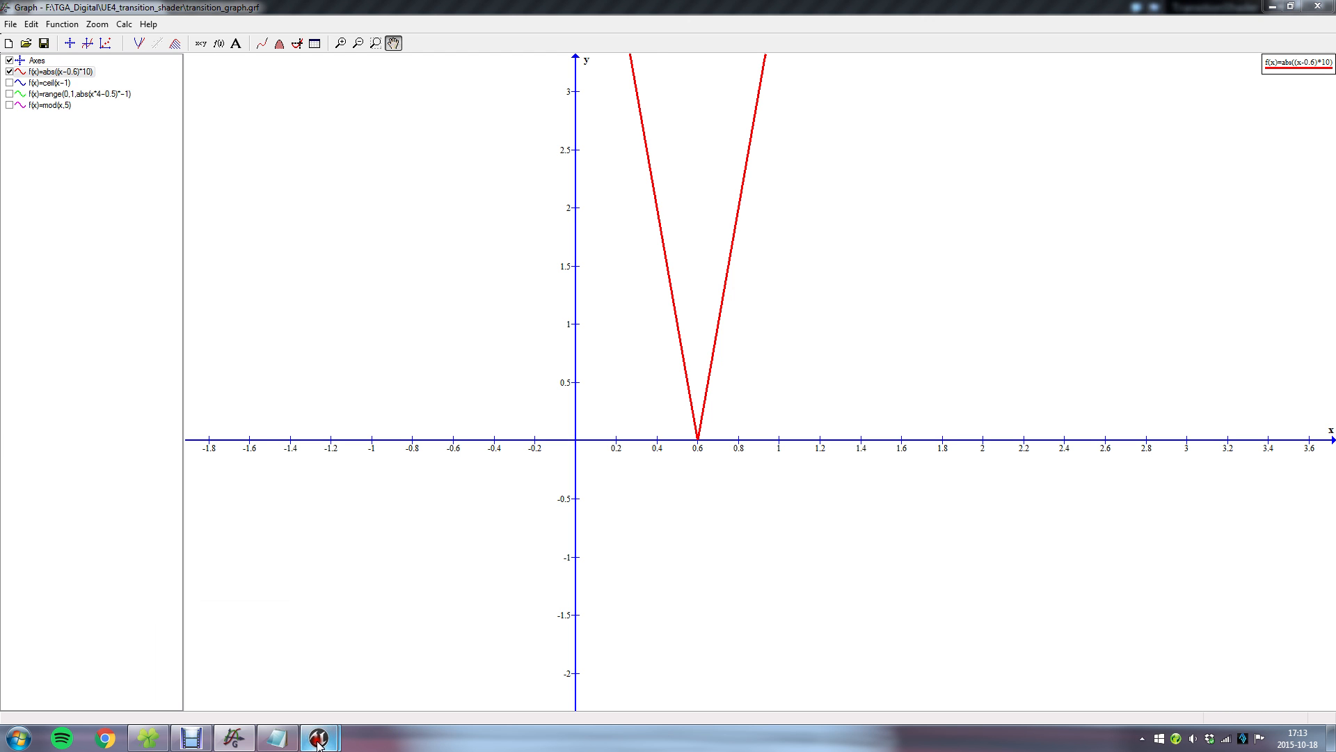
pyautogui.moveTo(318, 737)
pyautogui.click(263, 678)
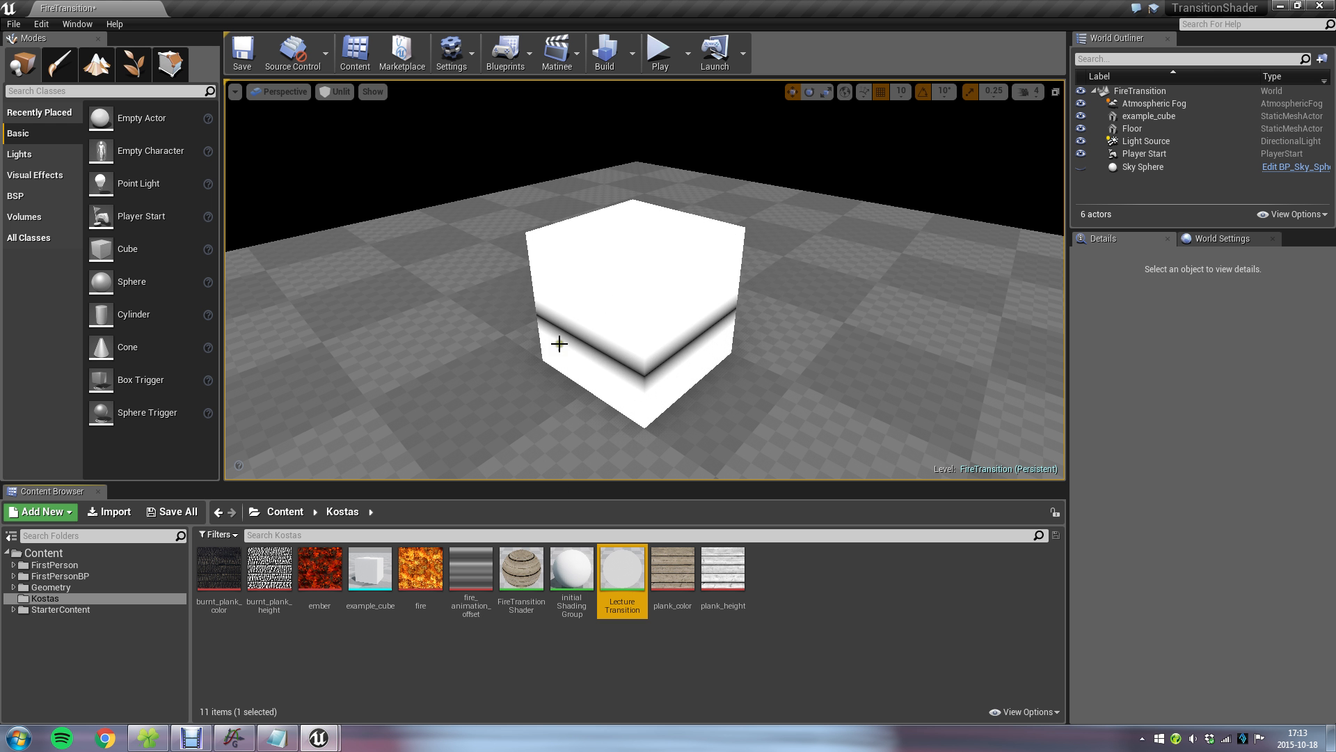
pyautogui.click(241, 740)
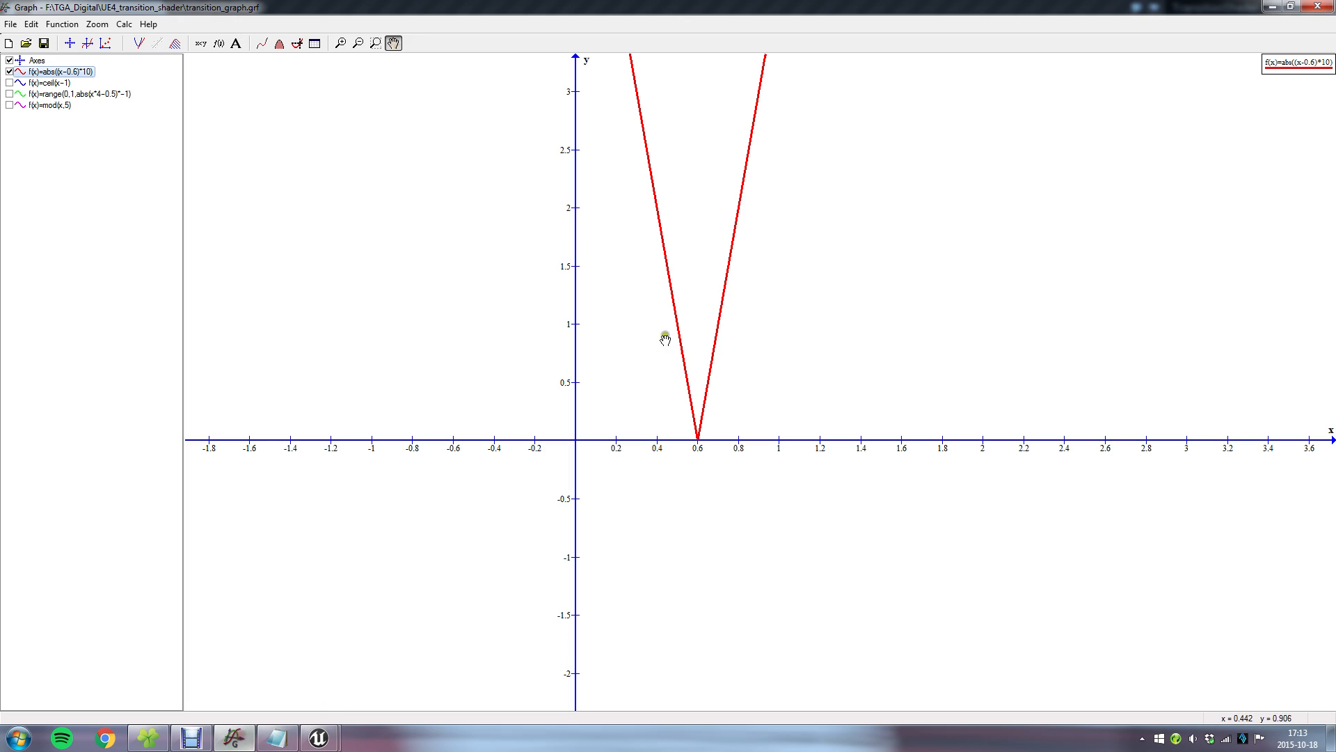
# Multiply the red curve's function by -1 again, giving abs((x-0.6)*10)*-1, and view its peak at the x axis.
pyautogui.doubleClick(85, 72)
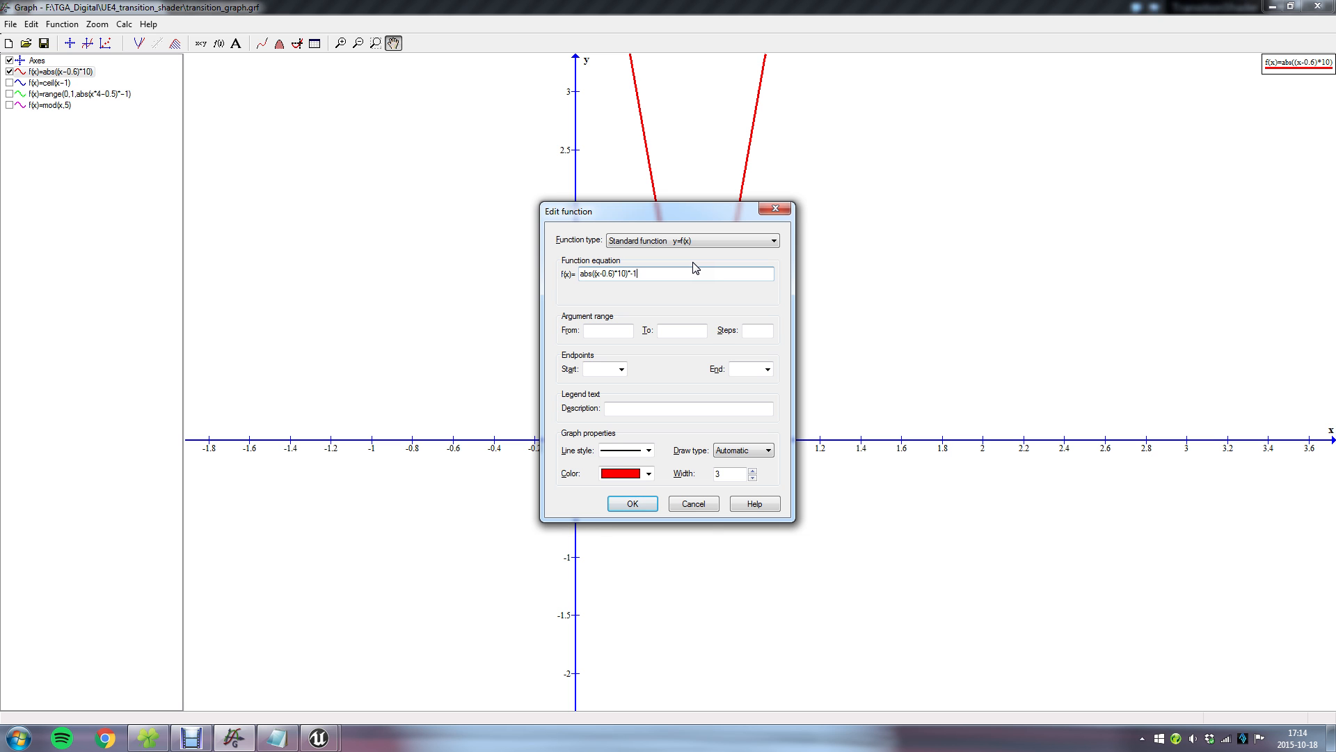
pyautogui.press('Return')
pyautogui.moveTo(794, 523); pyautogui.dragTo(784, 385)
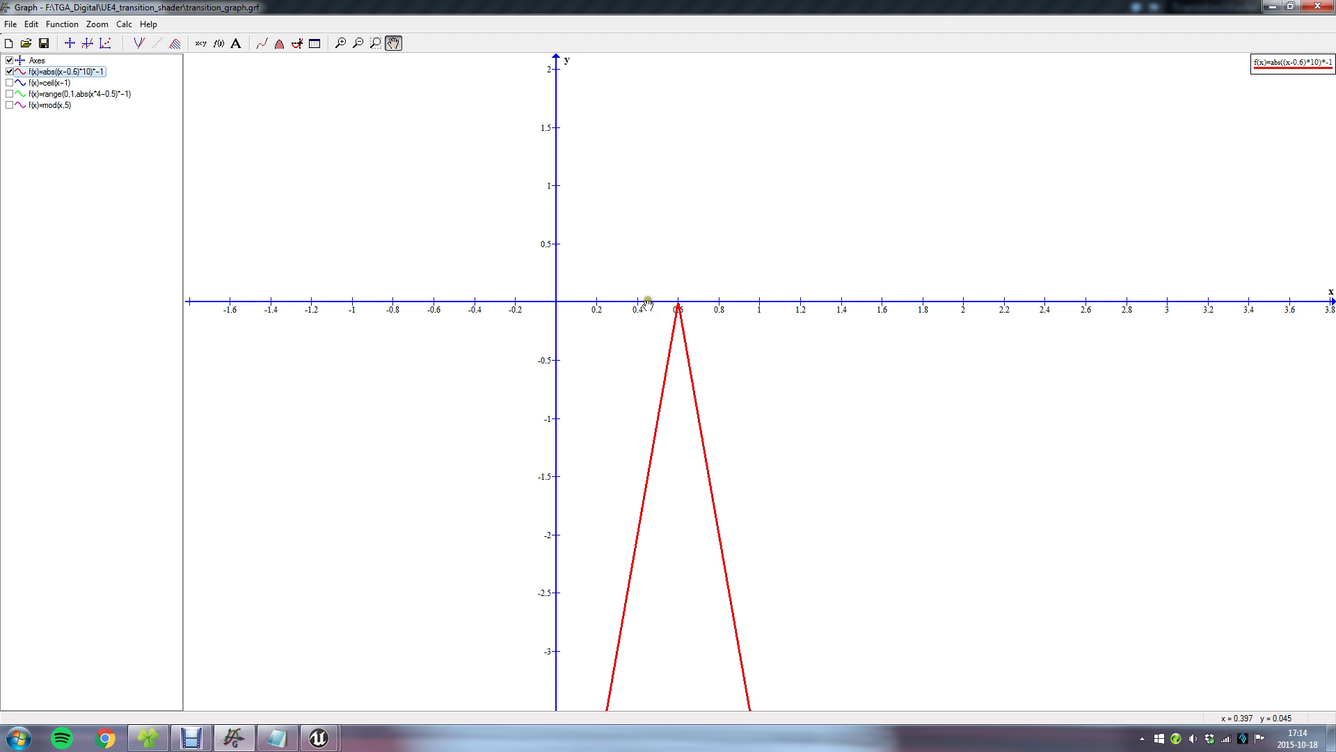
pyautogui.click(669, 226)
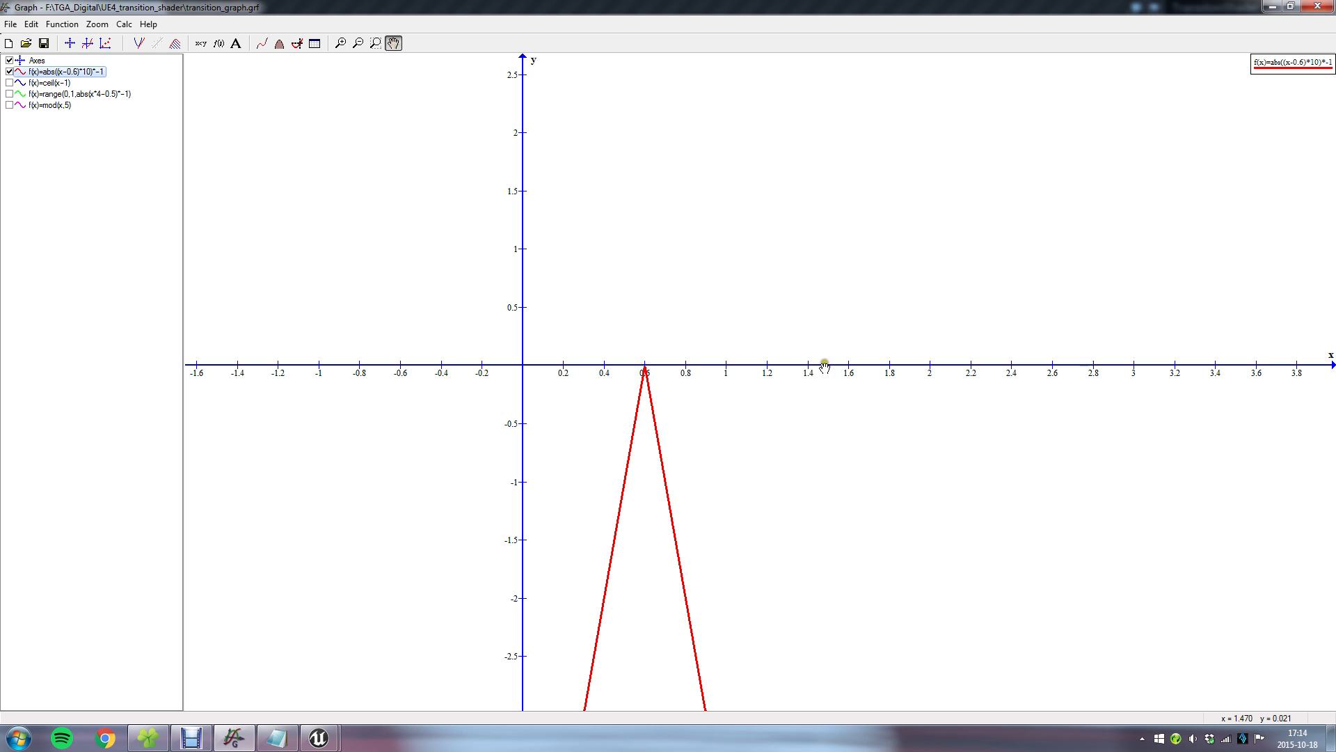
# Append +1 to the red curve's function so that it reads abs((x-0.6)*10)*-1+1.
pyautogui.doubleClick(102, 74)
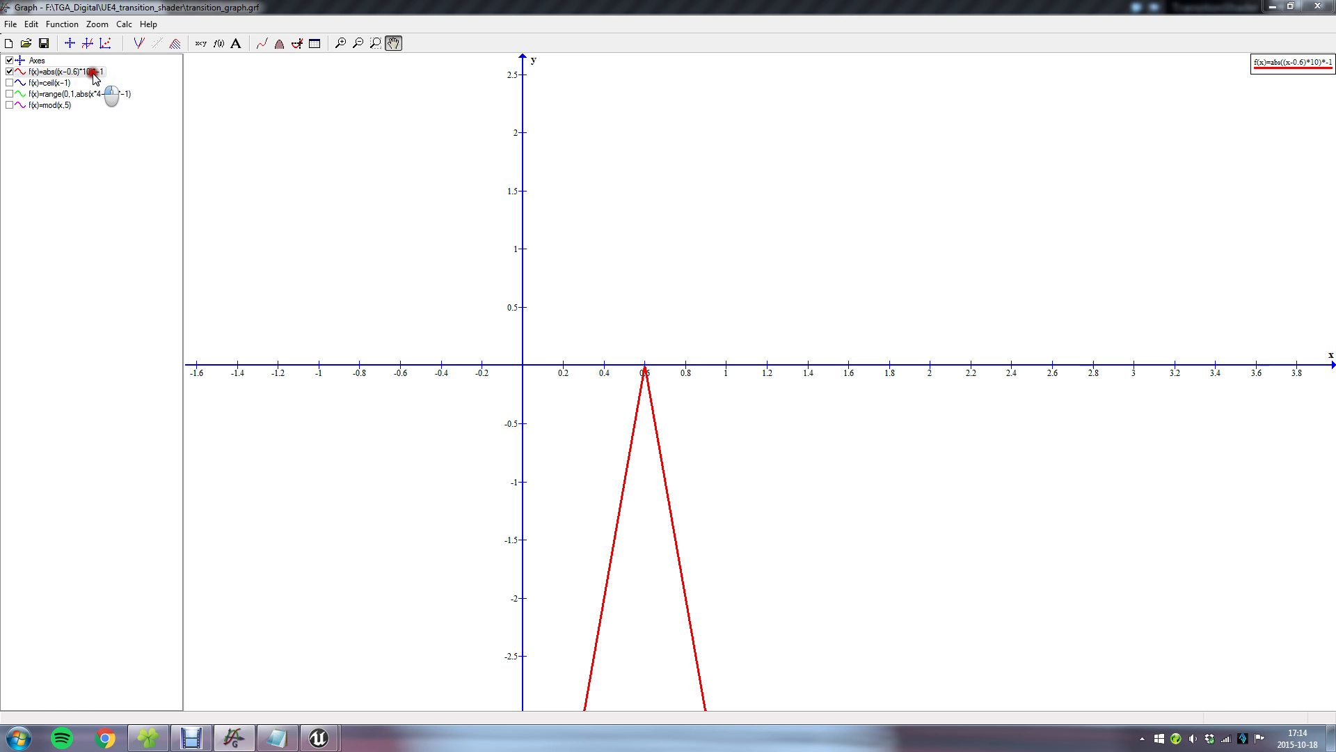
pyautogui.click(683, 275)
pyautogui.moveTo(665, 221); pyautogui.dragTo(979, 254)
pyautogui.click(989, 310)
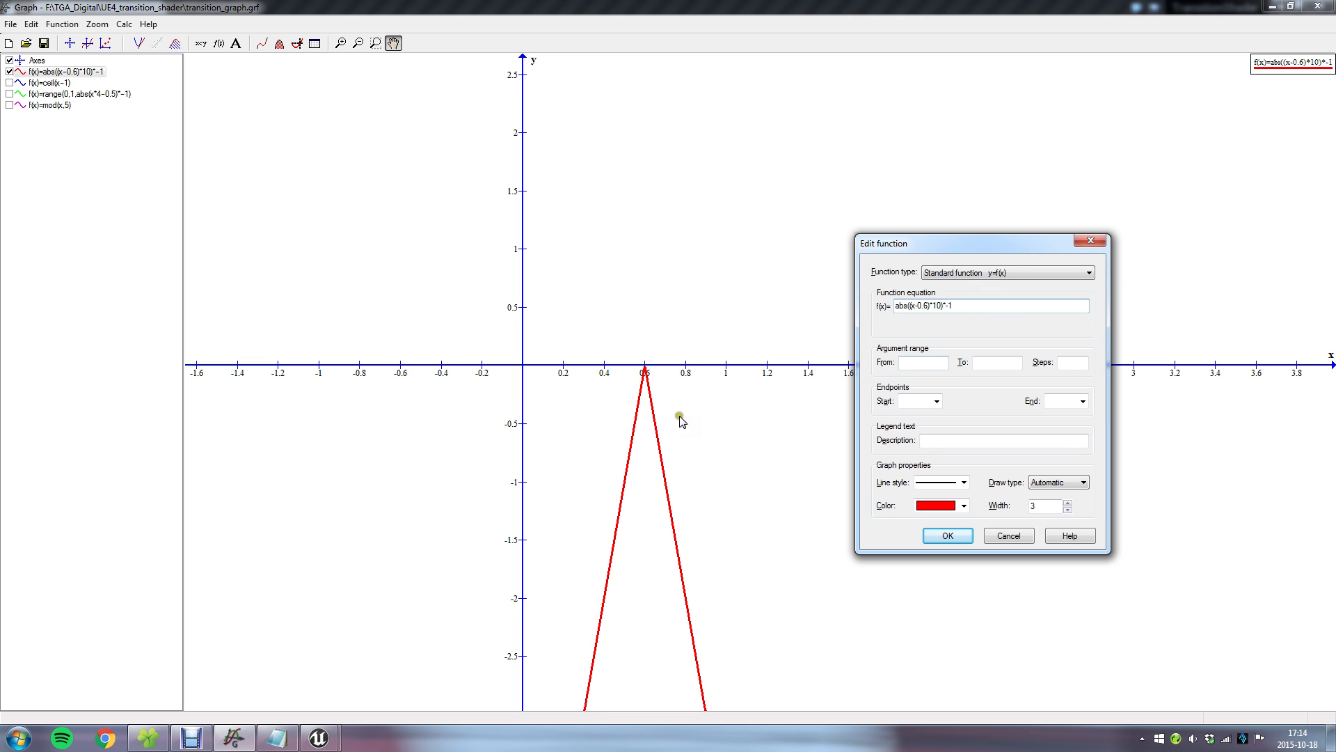
pyautogui.moveTo(959, 306); pyautogui.dragTo(944, 306)
pyautogui.click(955, 305)
pyautogui.write('+1')
pyautogui.click(948, 535)
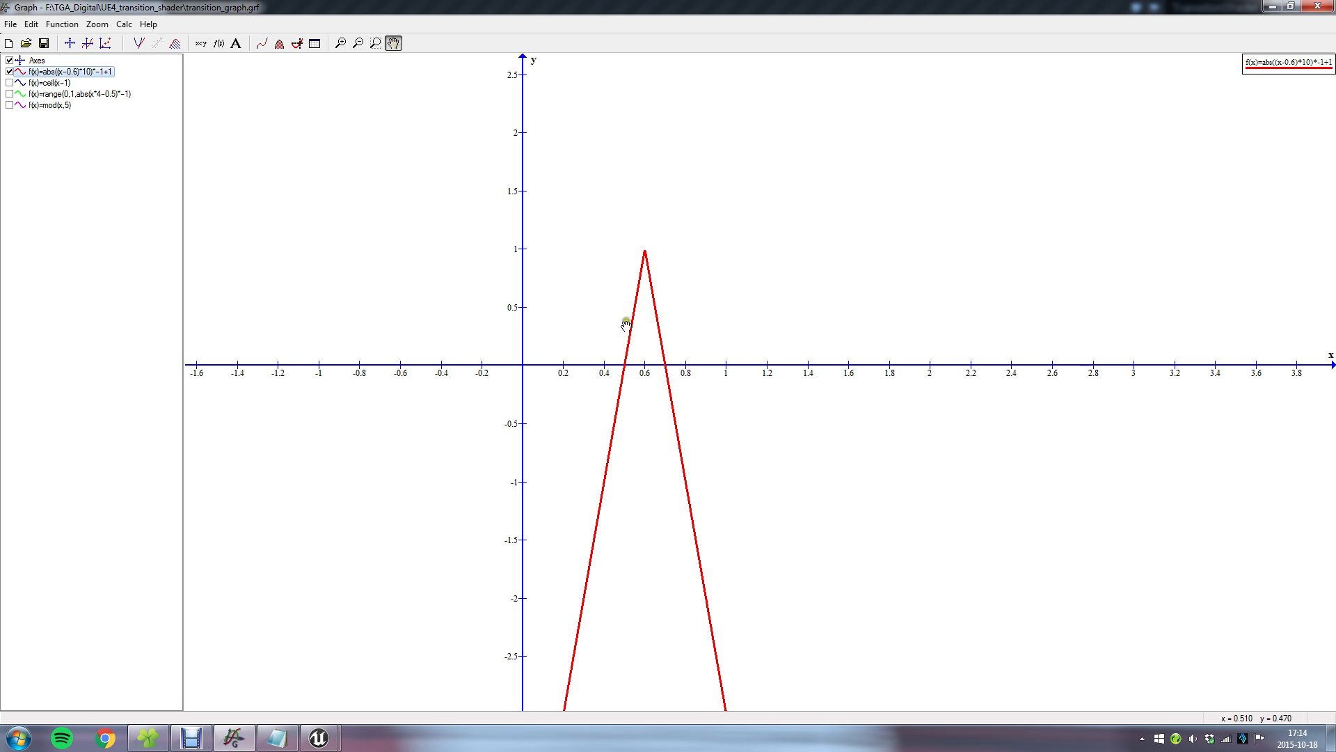
pyautogui.scroll(2, 602, 234)
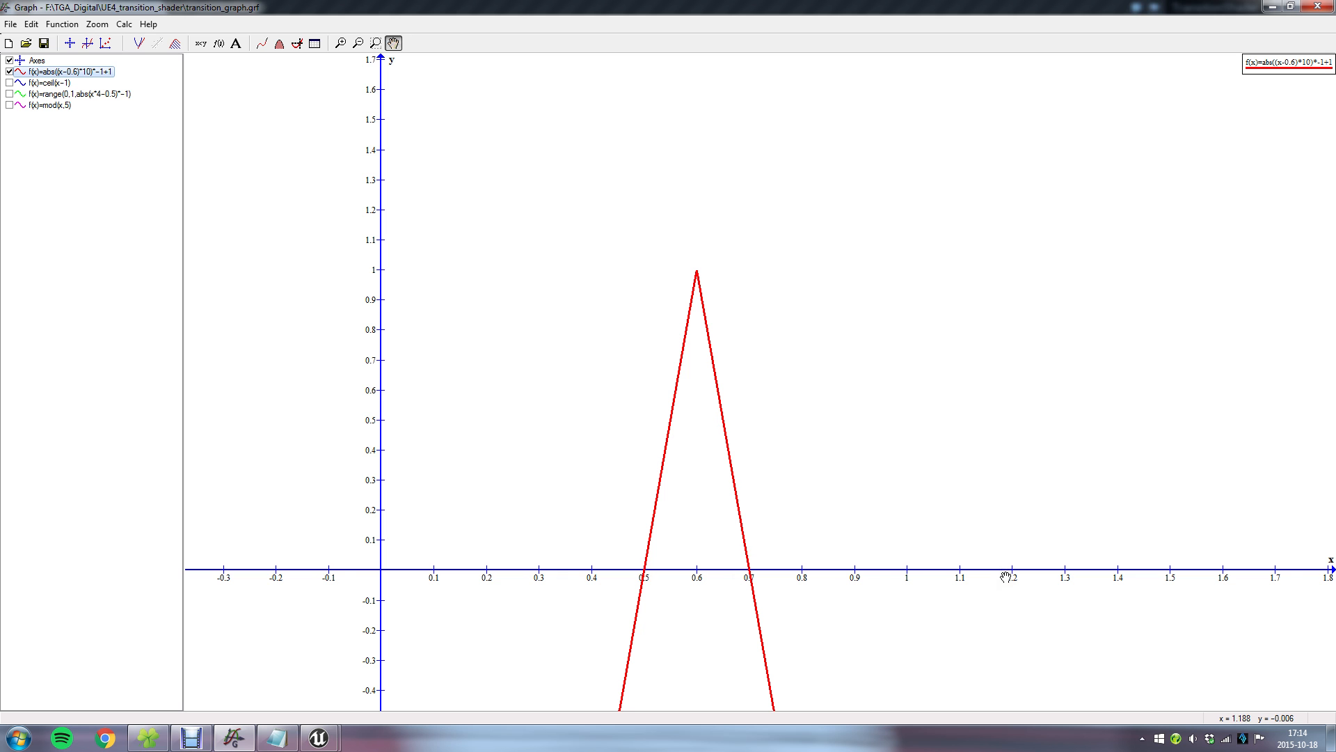
# Wrap the red curve's function in a 0 to 1 range, giving range(0,1,abs((x-0.6)*10)*-1+1).
pyautogui.moveTo(311, 743)
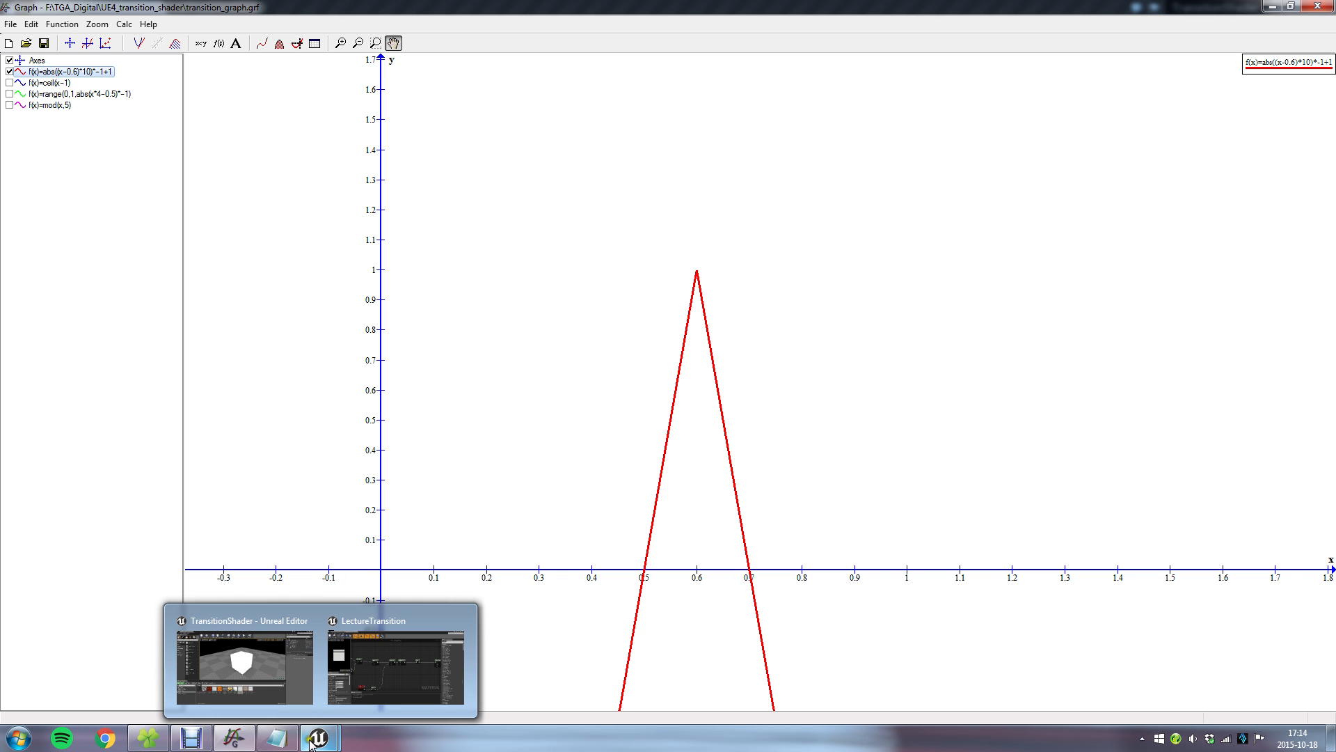
pyautogui.doubleClick(83, 72)
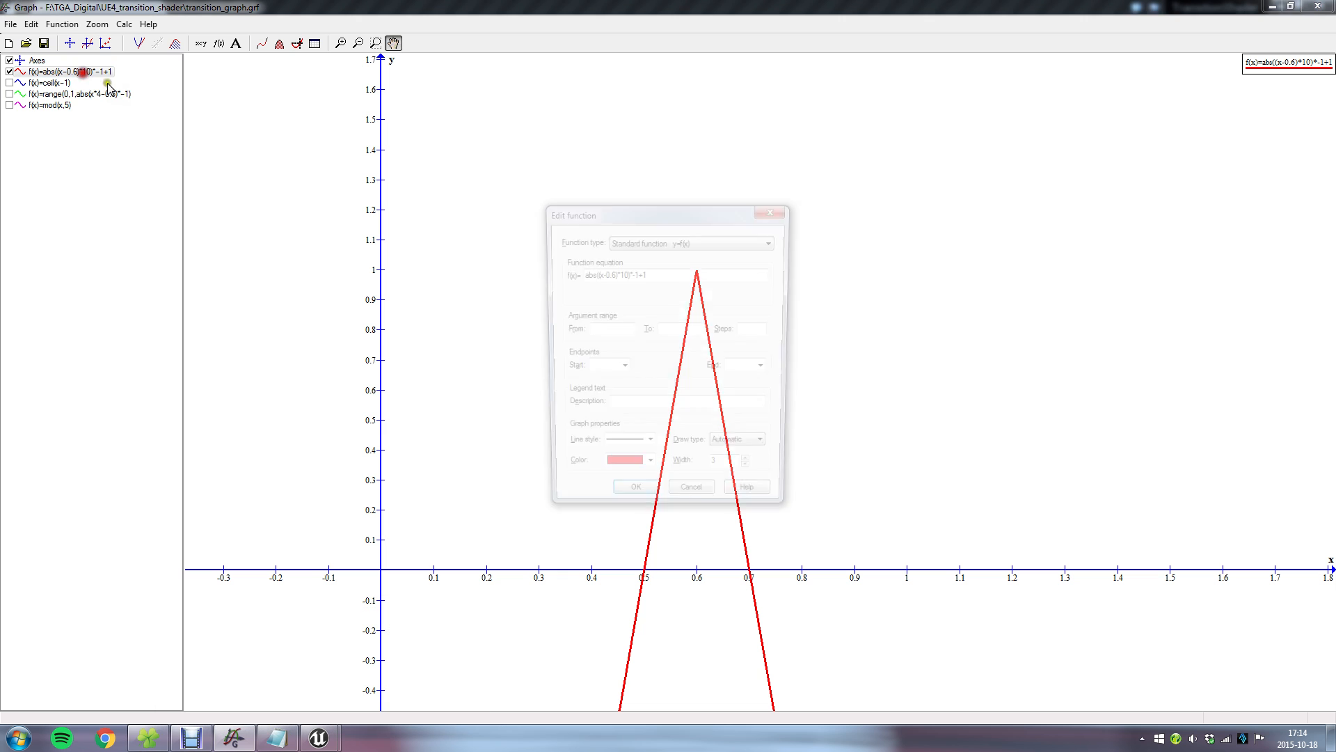
pyautogui.click(662, 274)
pyautogui.click(581, 274)
pyautogui.write('range(')
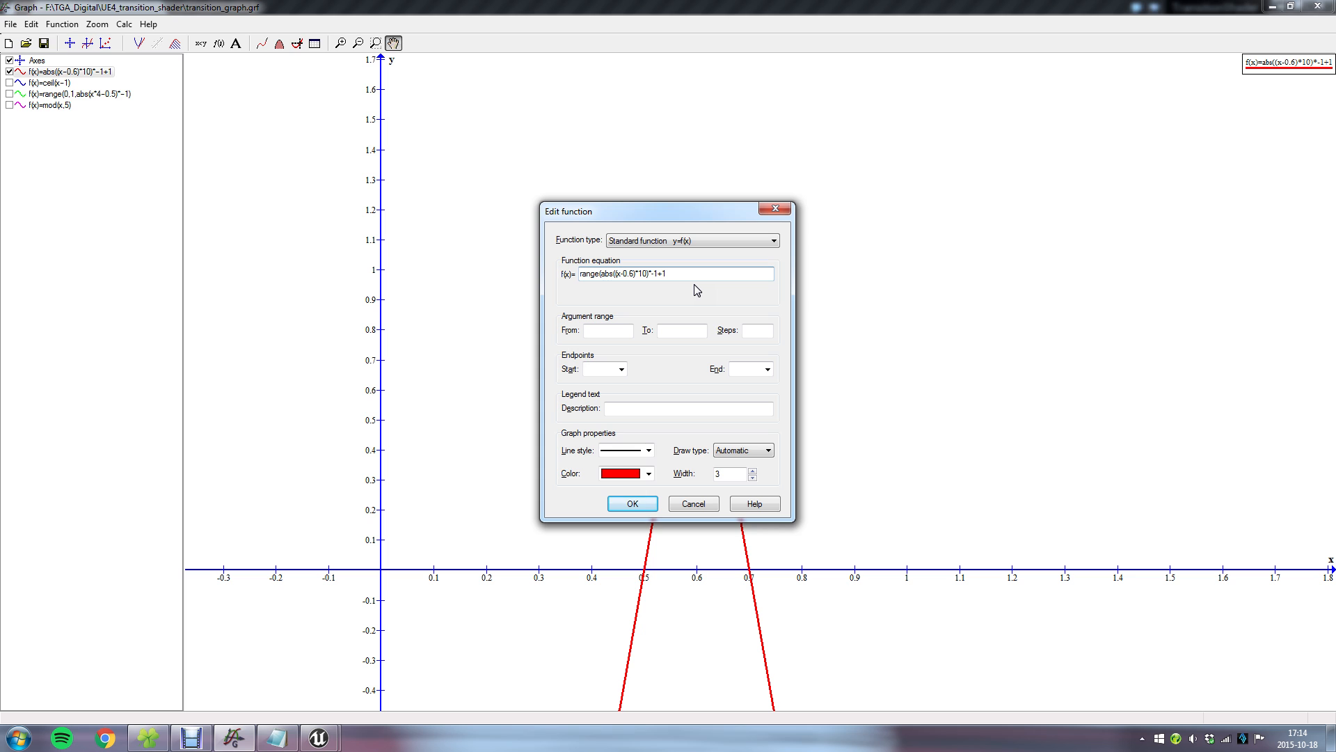
pyautogui.write('0,1,')
pyautogui.click(691, 271)
pyautogui.click(612, 502)
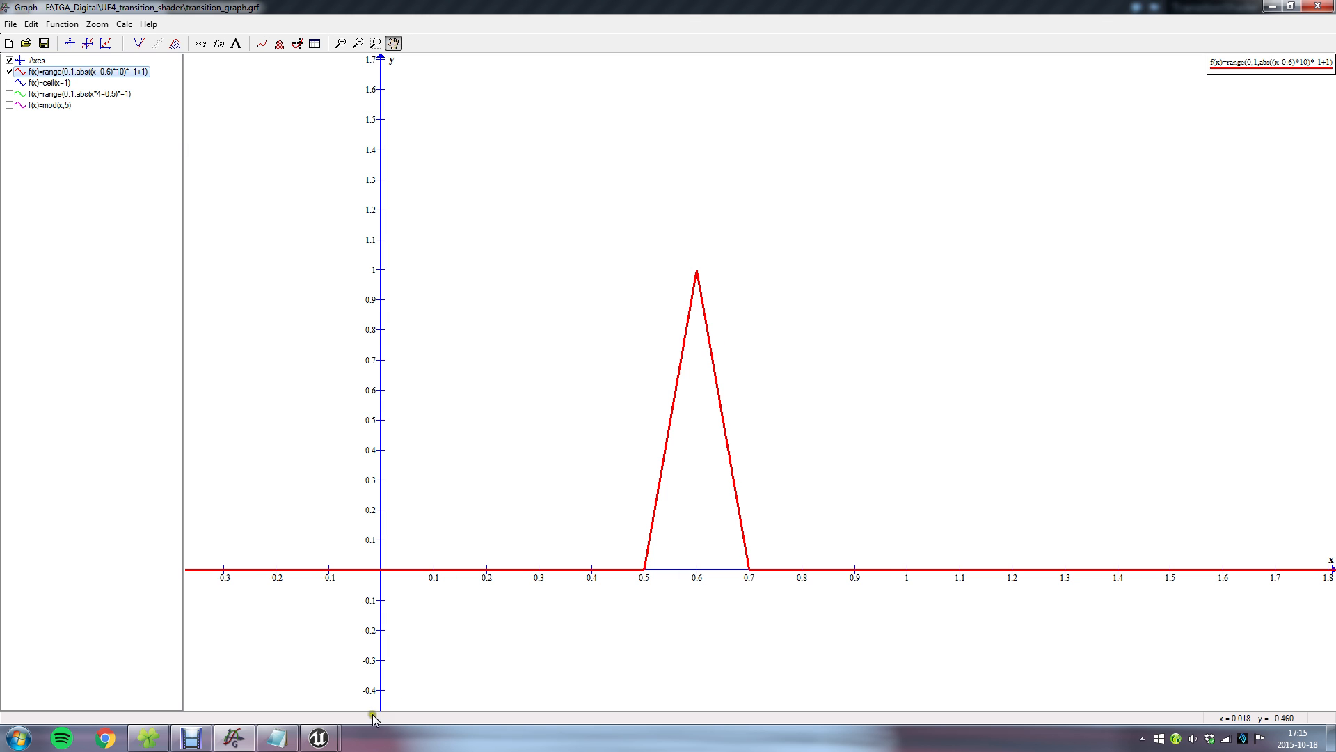
# Examine the *-1+1 terms and the enclosing range function of the formula in transition_math.txt.
pyautogui.click(279, 737)
pyautogui.moveTo(609, 384); pyautogui.dragTo(663, 382)
pyautogui.click(276, 383)
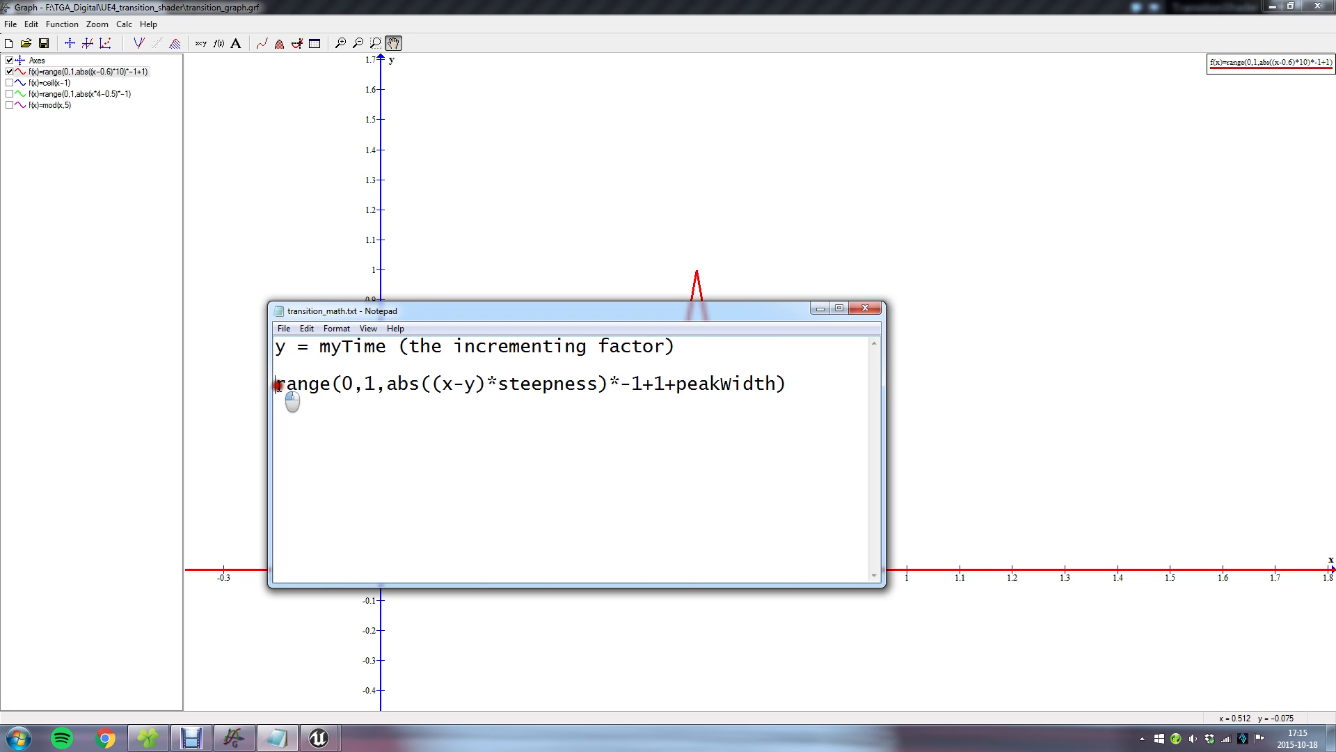
pyautogui.keyDown('shift'); pyautogui.click(344, 383); pyautogui.keyUp('shift')
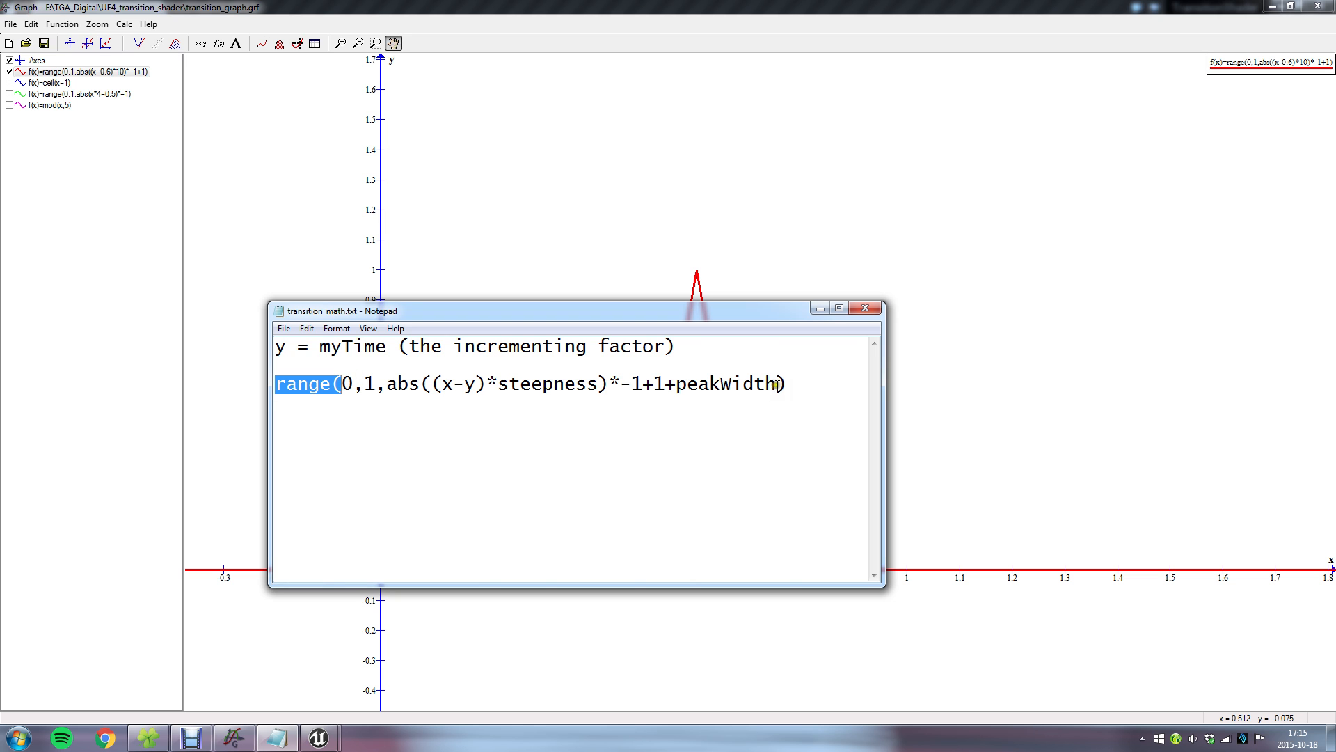
pyautogui.moveTo(777, 383); pyautogui.dragTo(786, 384)
pyautogui.moveTo(611, 379); pyautogui.dragTo(666, 382)
pyautogui.click(648, 371)
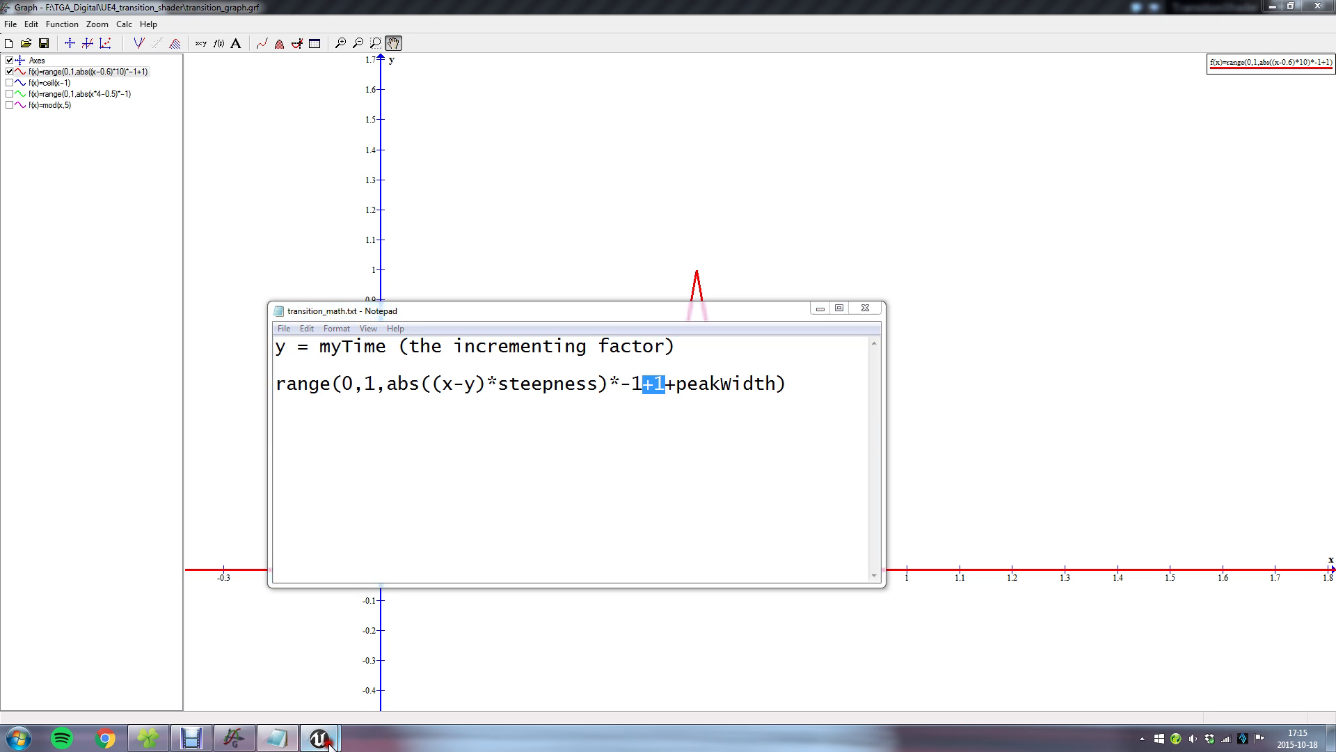
# In the LectureTransition material, insert a Multiply node with Const B -1 between Abs and Clamp, aligned beside Abs.
pyautogui.moveTo(319, 737)
pyautogui.click(401, 661)
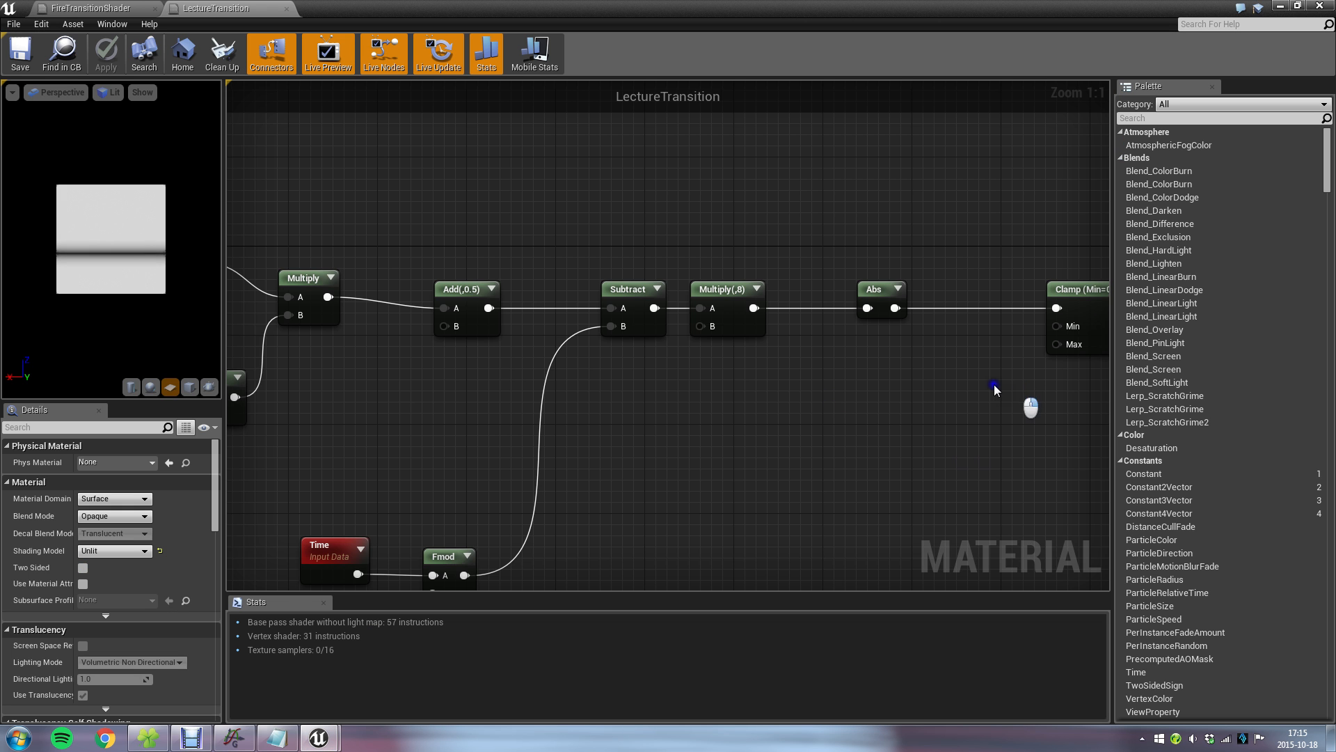
pyautogui.moveTo(994, 385); pyautogui.dragTo(620, 404, button='right')
pyautogui.moveTo(514, 308); pyautogui.dragTo(447, 303)
pyautogui.moveTo(750, 309); pyautogui.dragTo(553, 365)
pyautogui.write('mult')
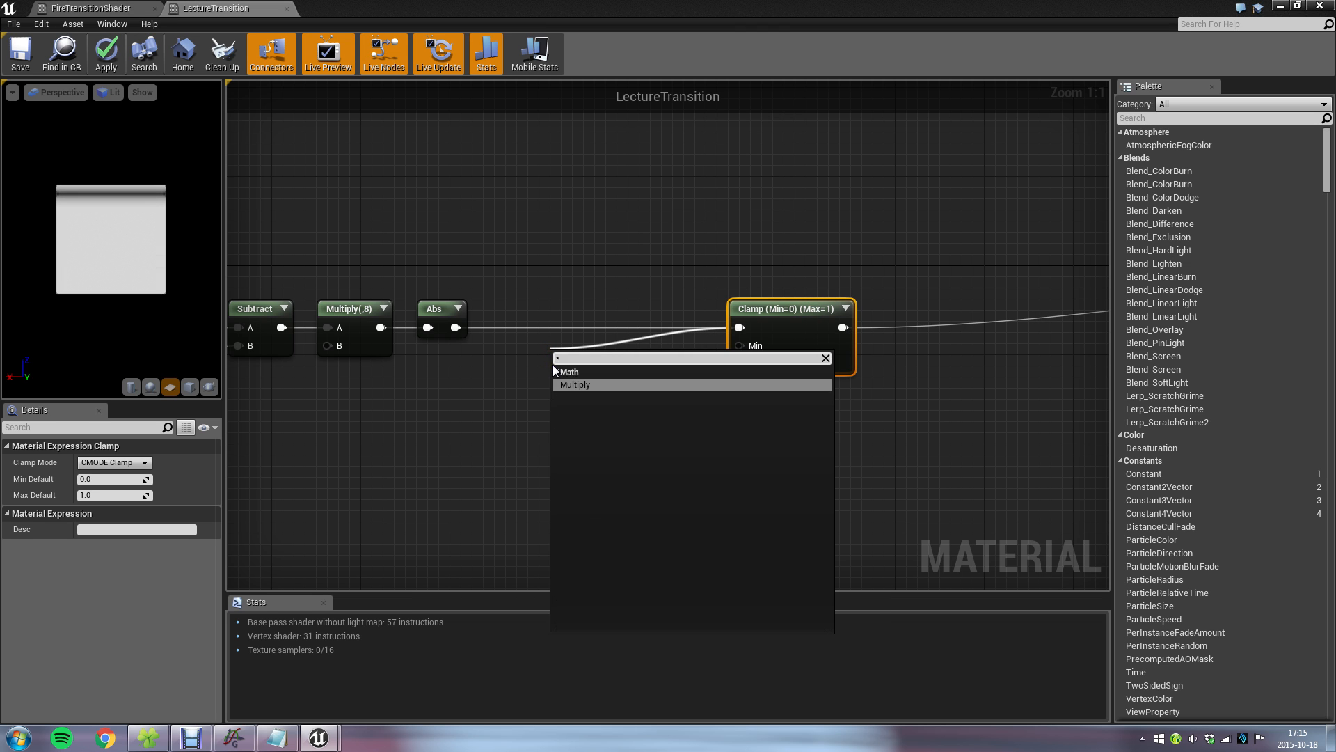
pyautogui.press('Return')
pyautogui.click(101, 477)
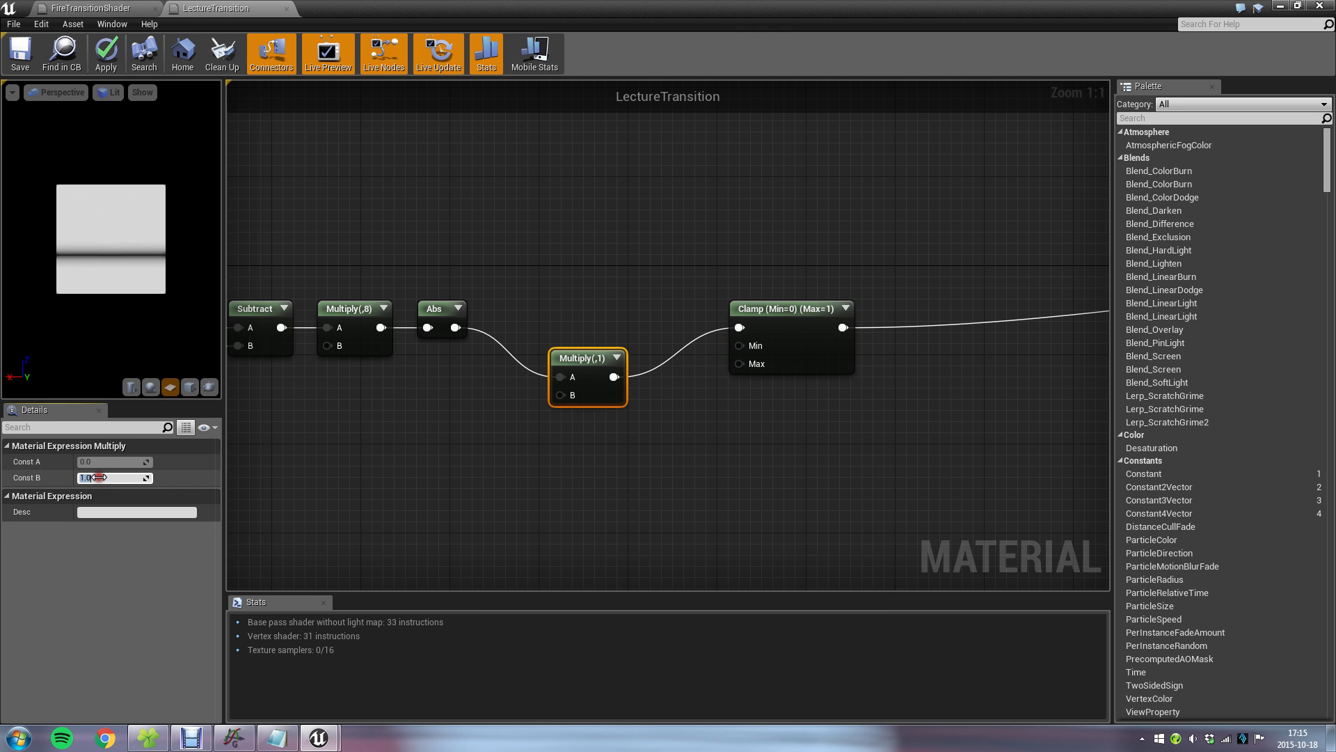
pyautogui.write('-1')
pyautogui.moveTo(582, 357); pyautogui.dragTo(525, 309)
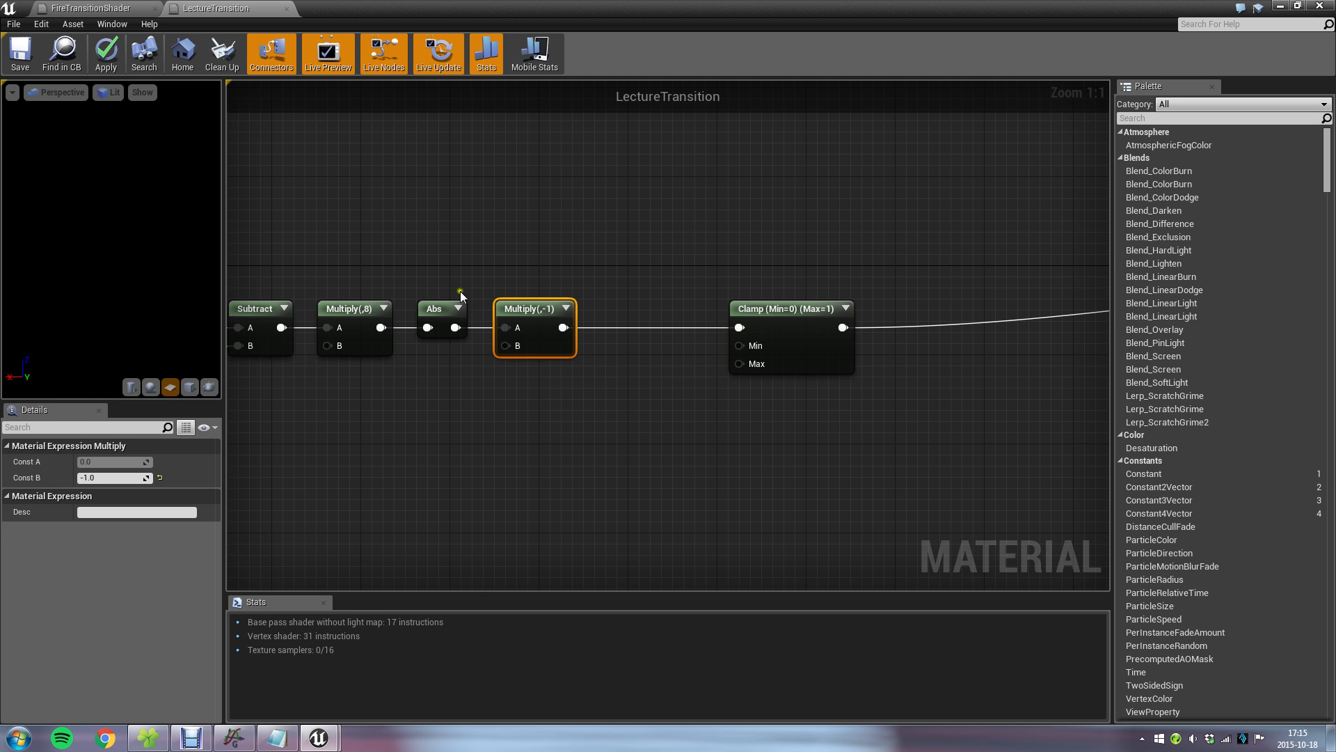
# Insert an Add node with Const B 1 between Multiply(,-1) and Clamp, align it in the row, and save the material.
pyautogui.moveTo(762, 310); pyautogui.dragTo(670, 340)
pyautogui.write('add')
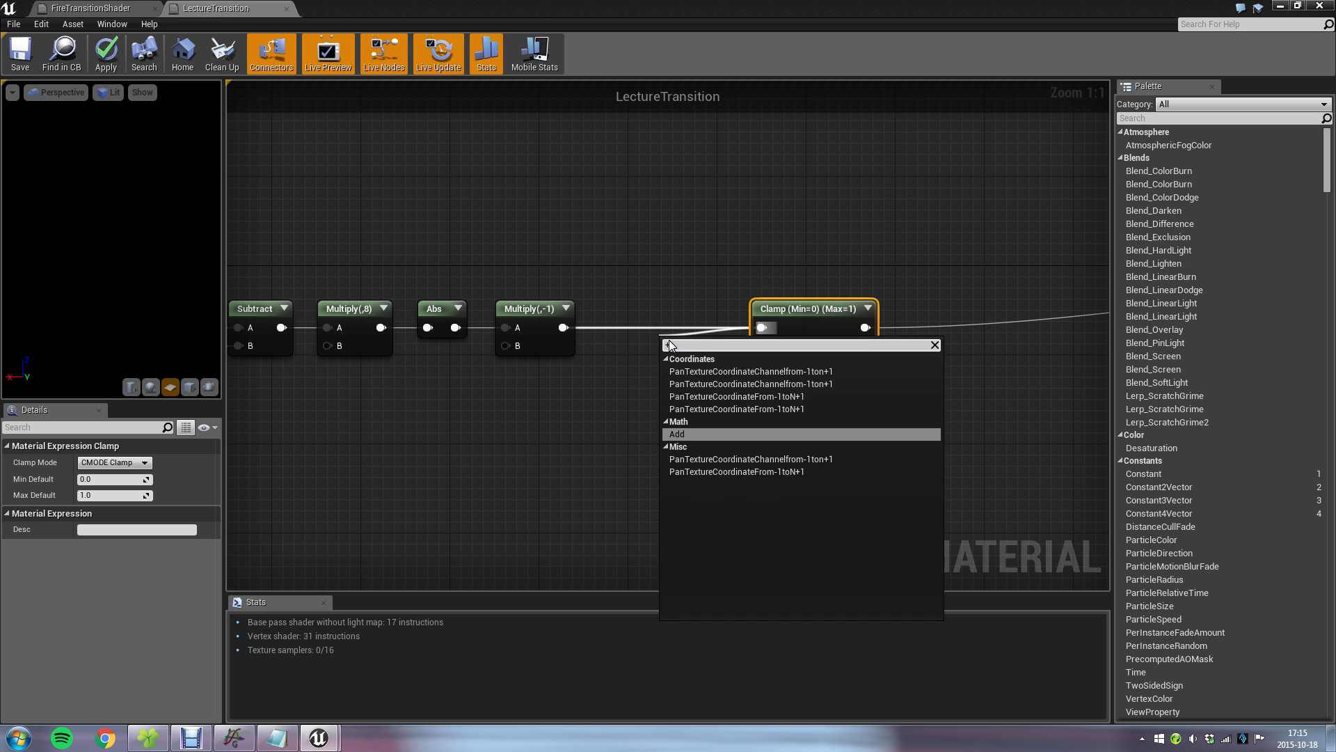
pyautogui.press('Return')
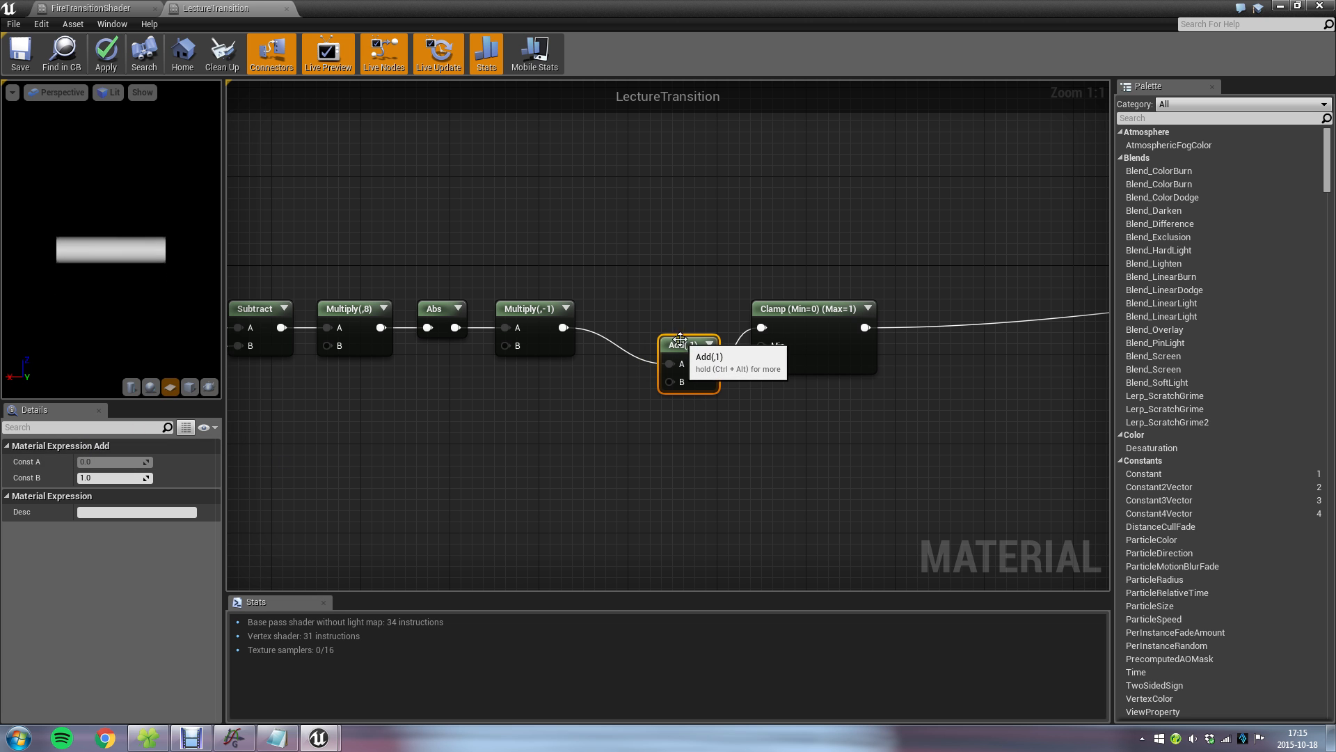
pyautogui.moveTo(684, 346); pyautogui.dragTo(631, 320)
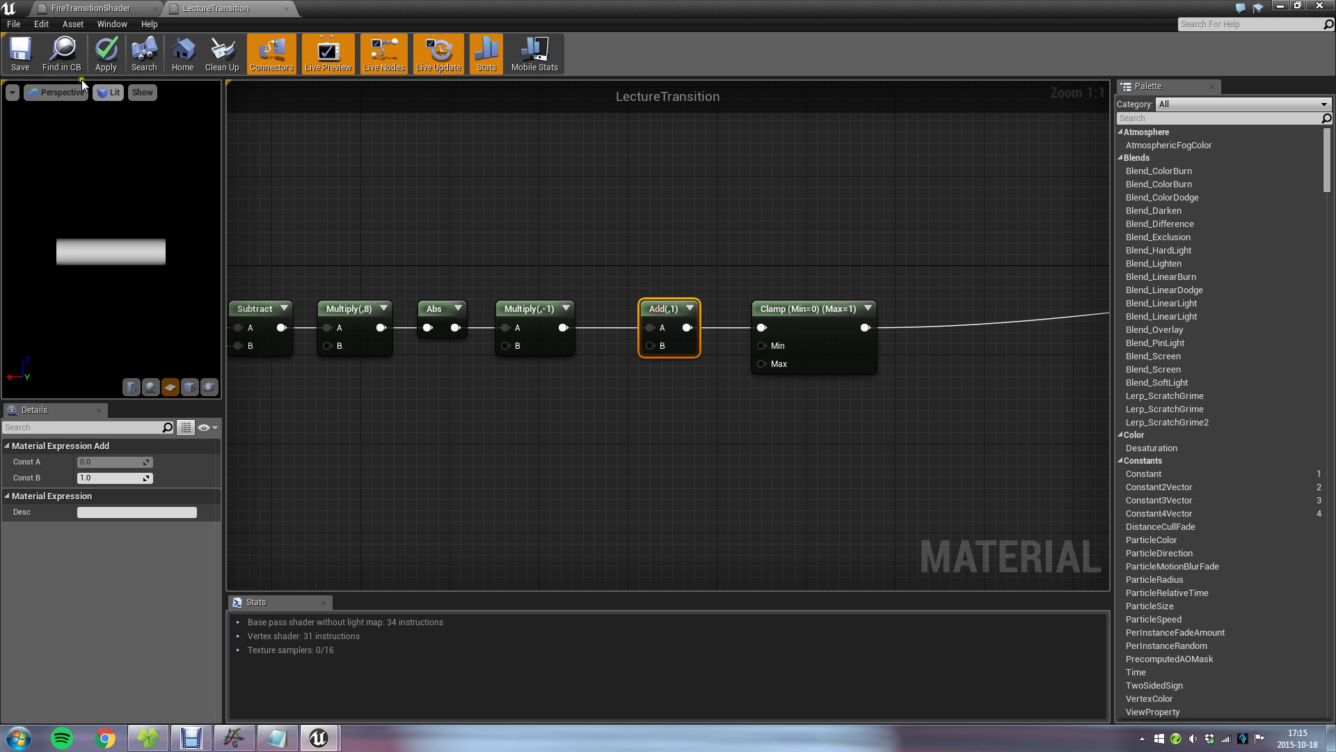
pyautogui.click(21, 52)
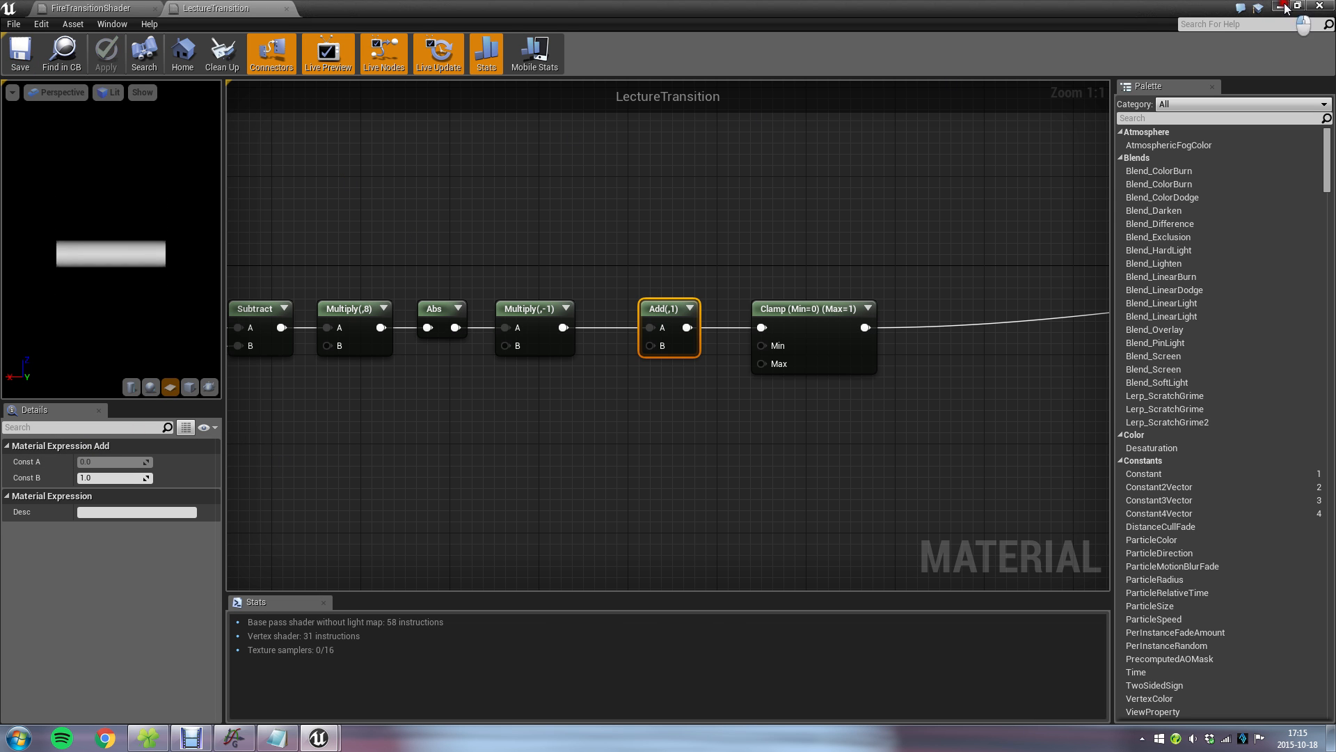
# Check the saved material on the example cube in the level and bring up the transition_math.txt formula.
pyautogui.click(1299, 5)
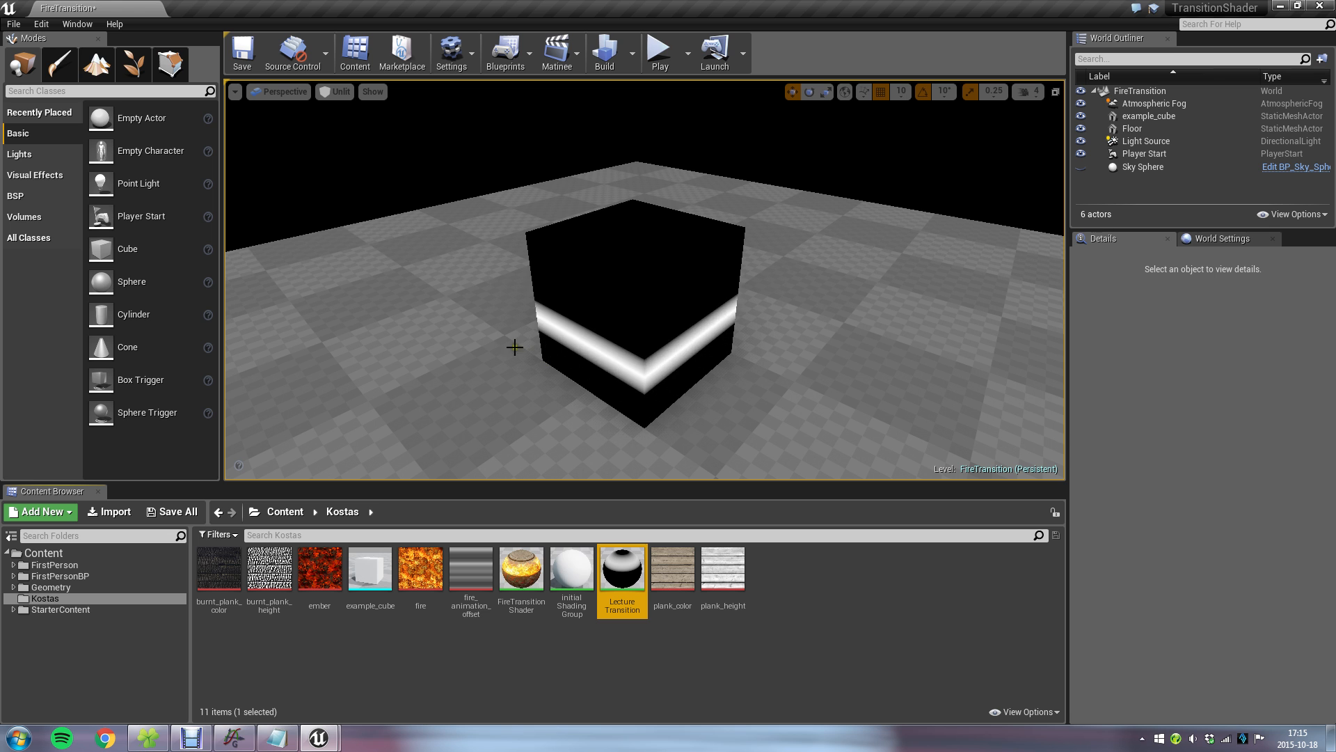
pyautogui.click(282, 741)
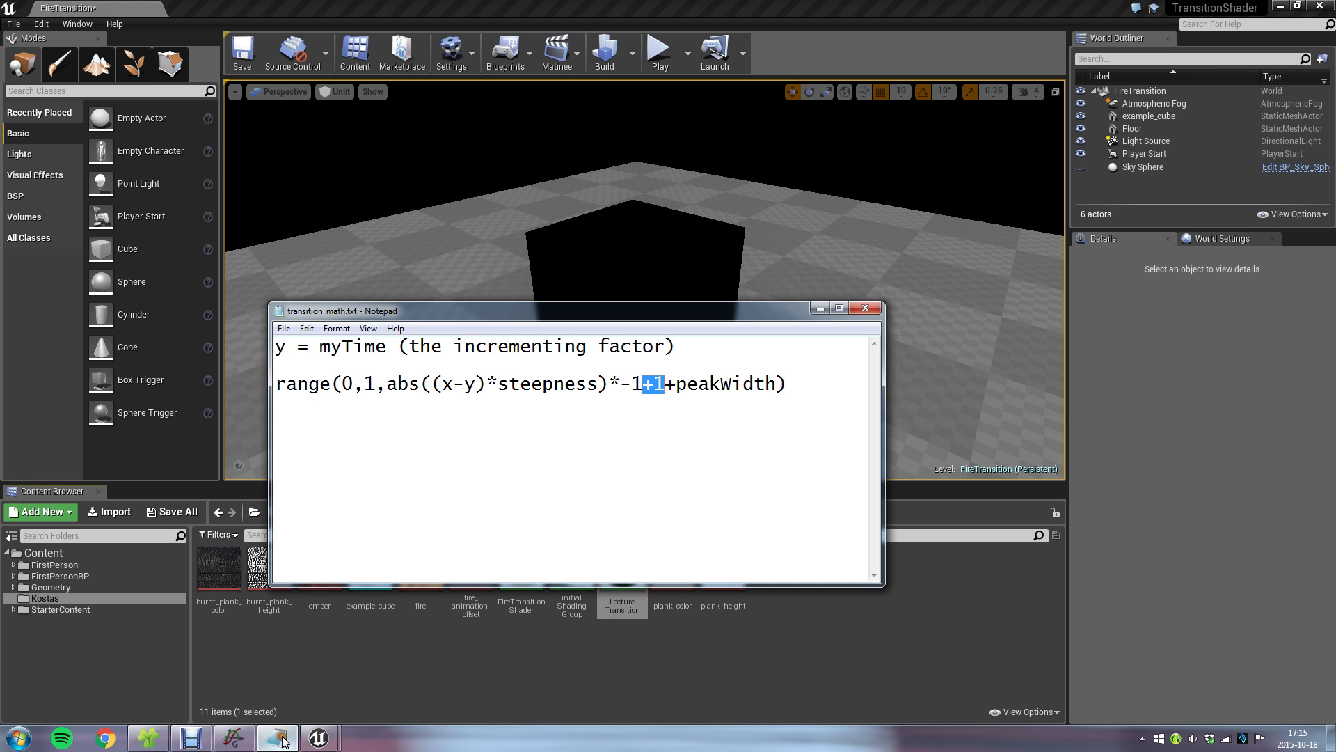
# Compare the peak curve in Graph and the transition_math.txt formula with the complete node chain and preview in the LectureTransition material.
pyautogui.click(232, 739)
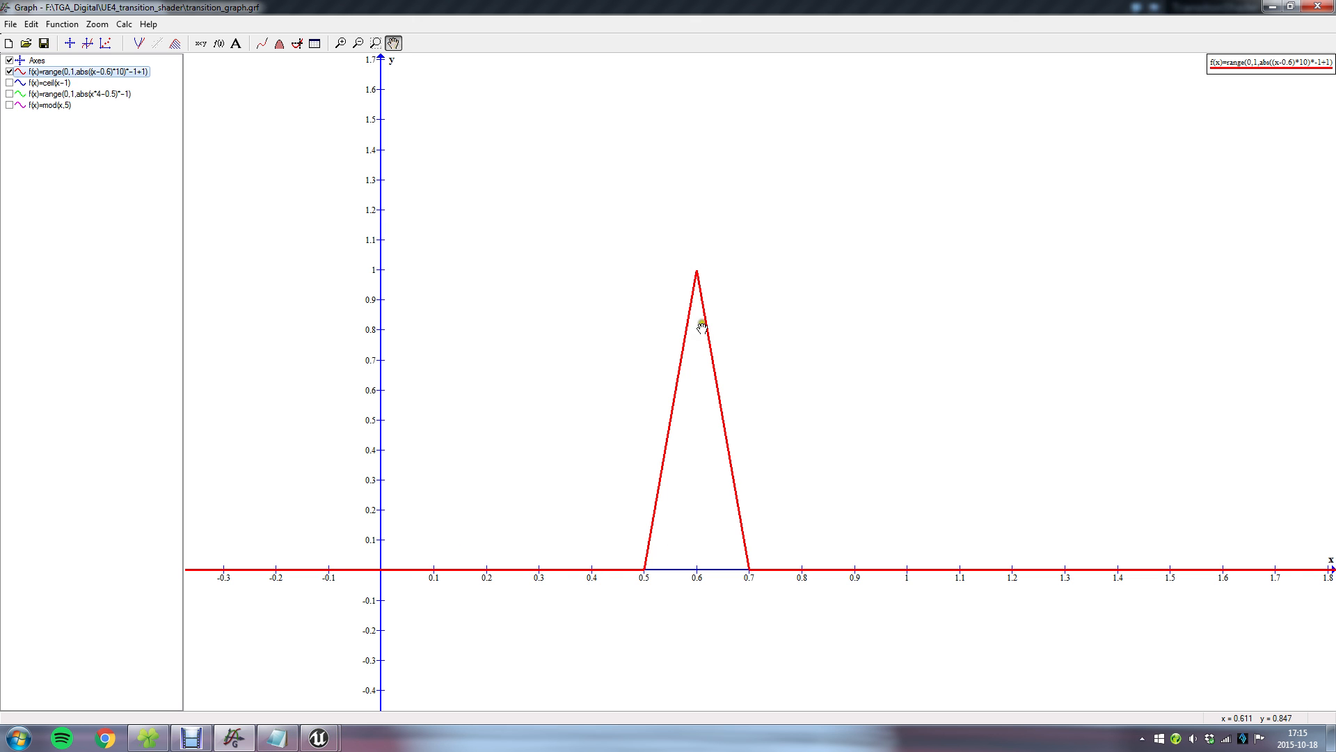
pyautogui.click(238, 739)
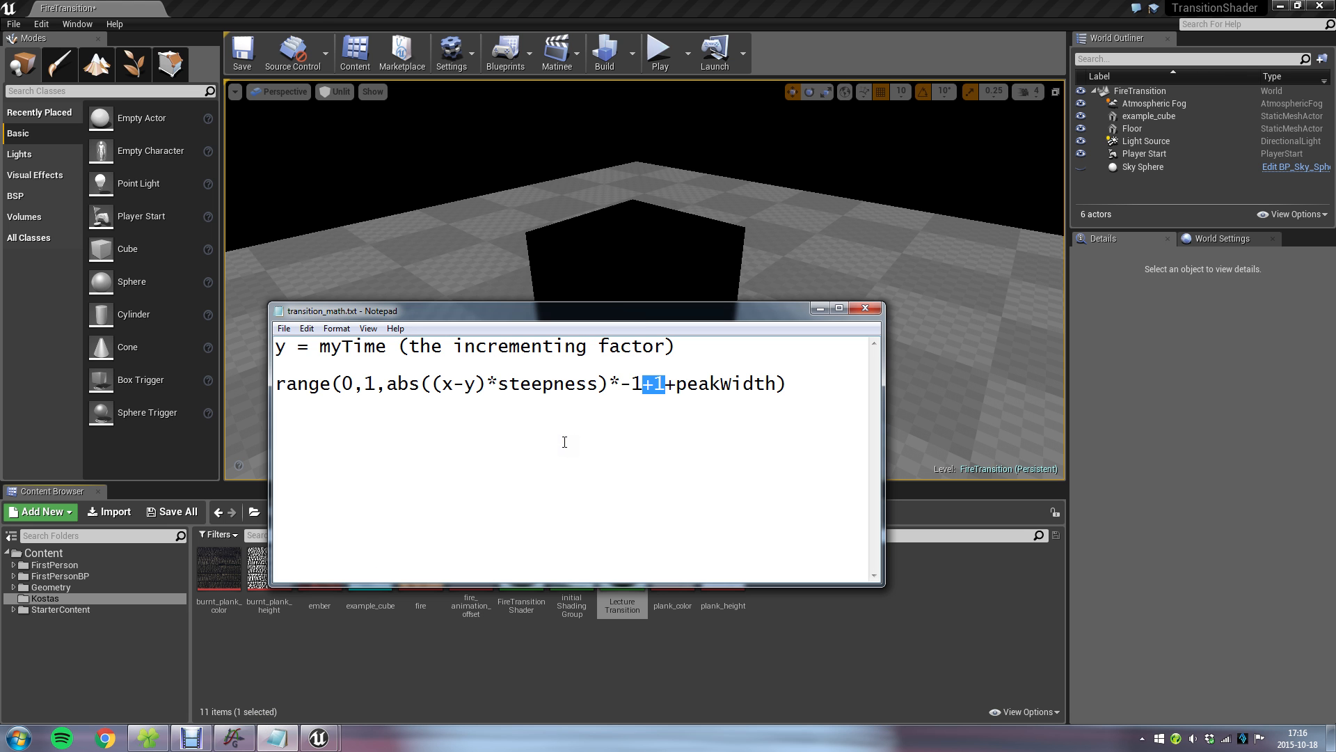
pyautogui.moveTo(318, 736)
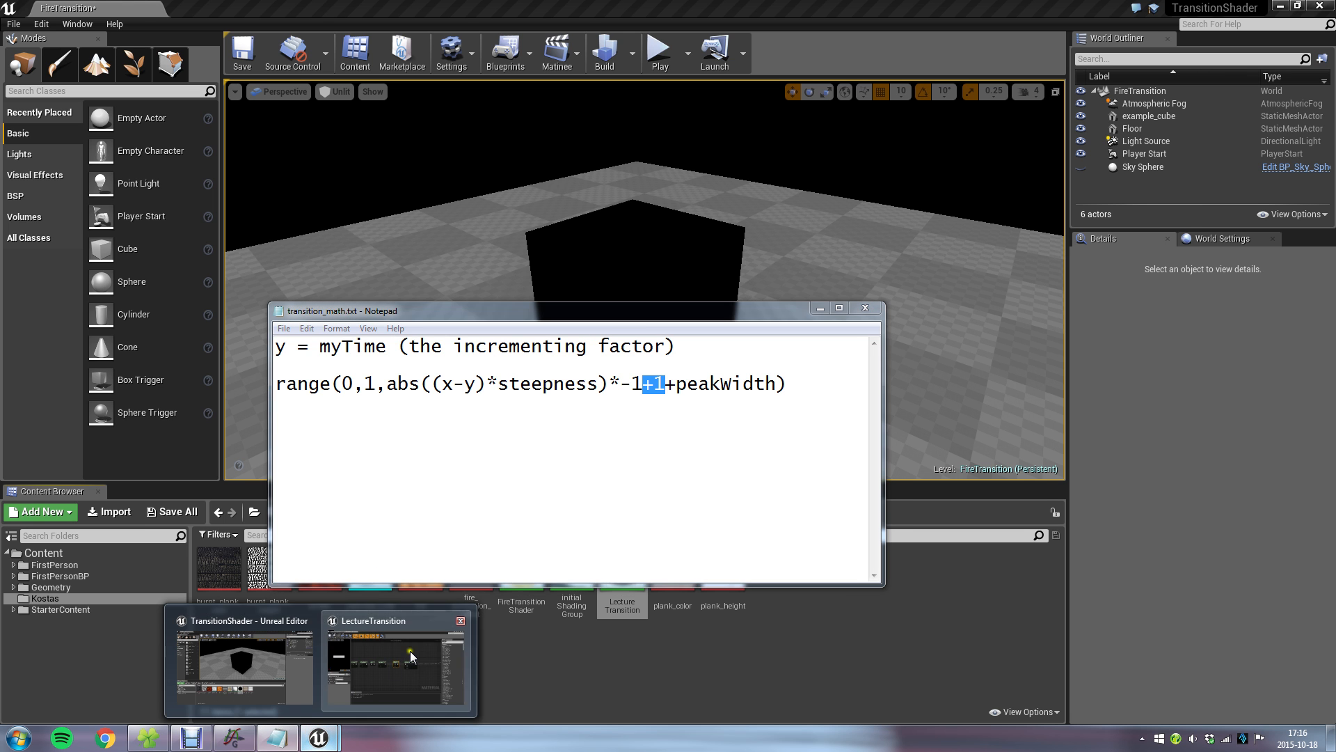
pyautogui.click(411, 650)
pyautogui.scroll(-2, 629, 449)
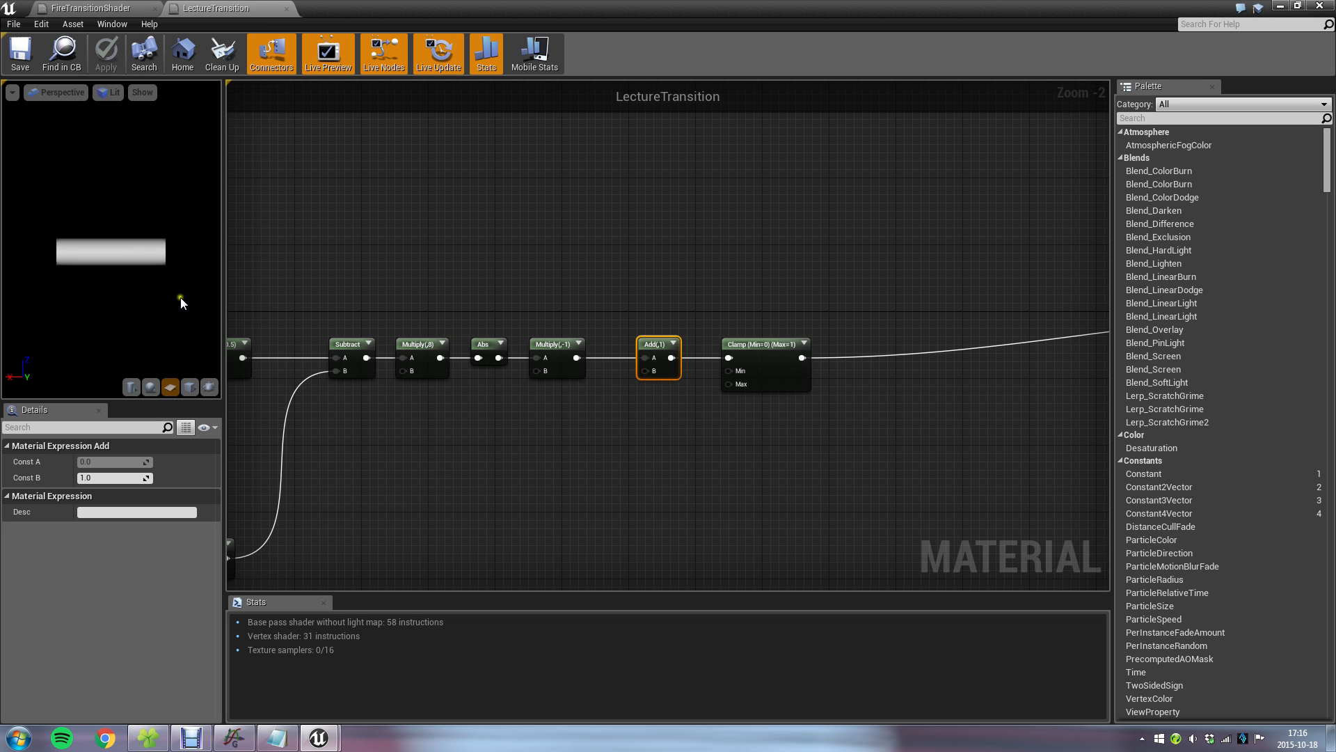
pyautogui.moveTo(416, 427); pyautogui.dragTo(678, 290, button='right')
pyautogui.scroll(-3, 678, 289)
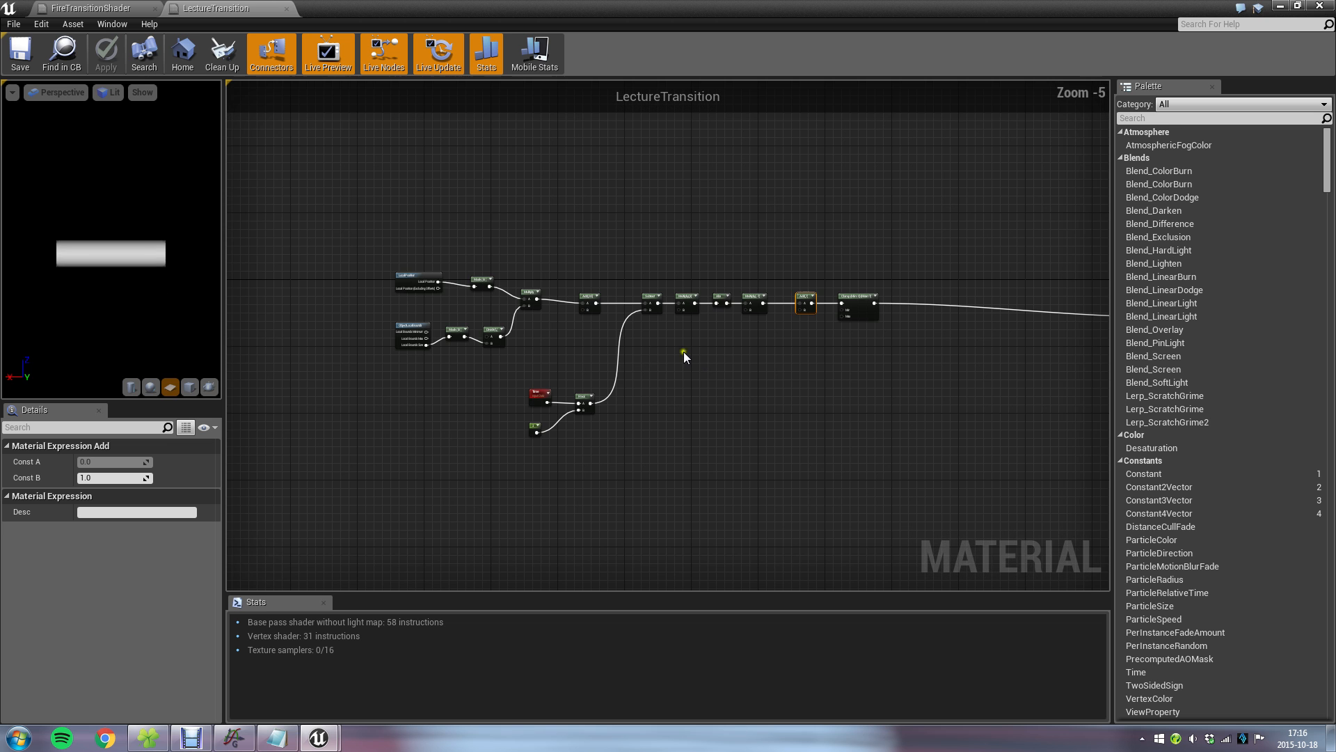
pyautogui.moveTo(344, 231); pyautogui.dragTo(852, 455)
pyautogui.moveTo(948, 399); pyautogui.dragTo(639, 398, button='right')
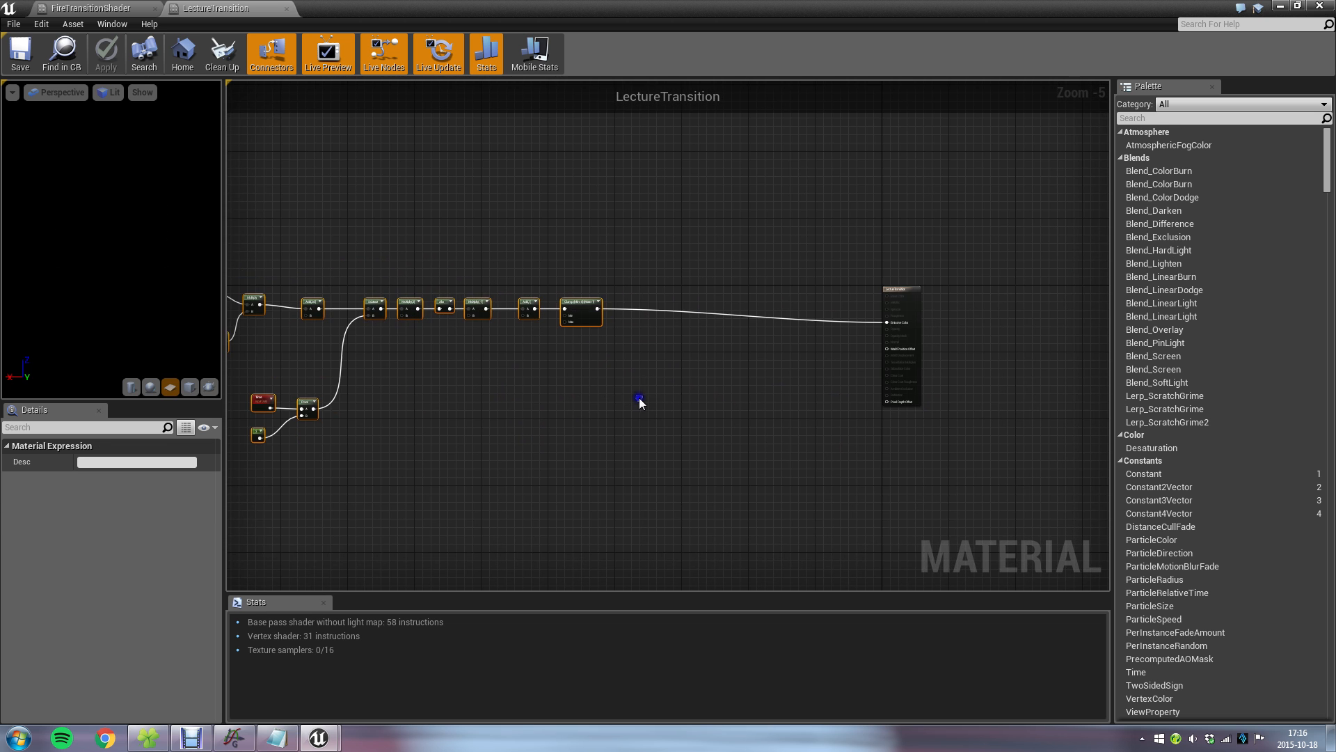
pyautogui.scroll(2, 621, 370)
pyautogui.moveTo(791, 361); pyautogui.dragTo(654, 411, button='right')
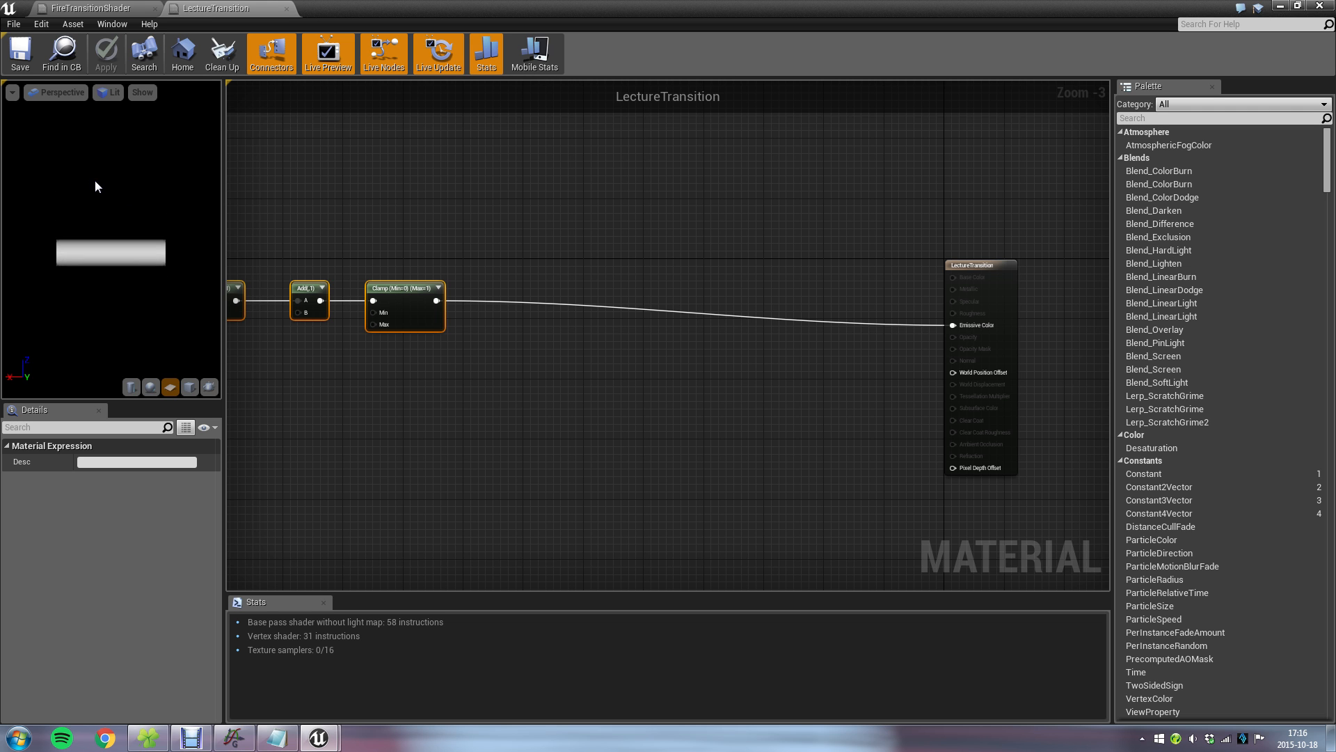
pyautogui.click(773, 245)
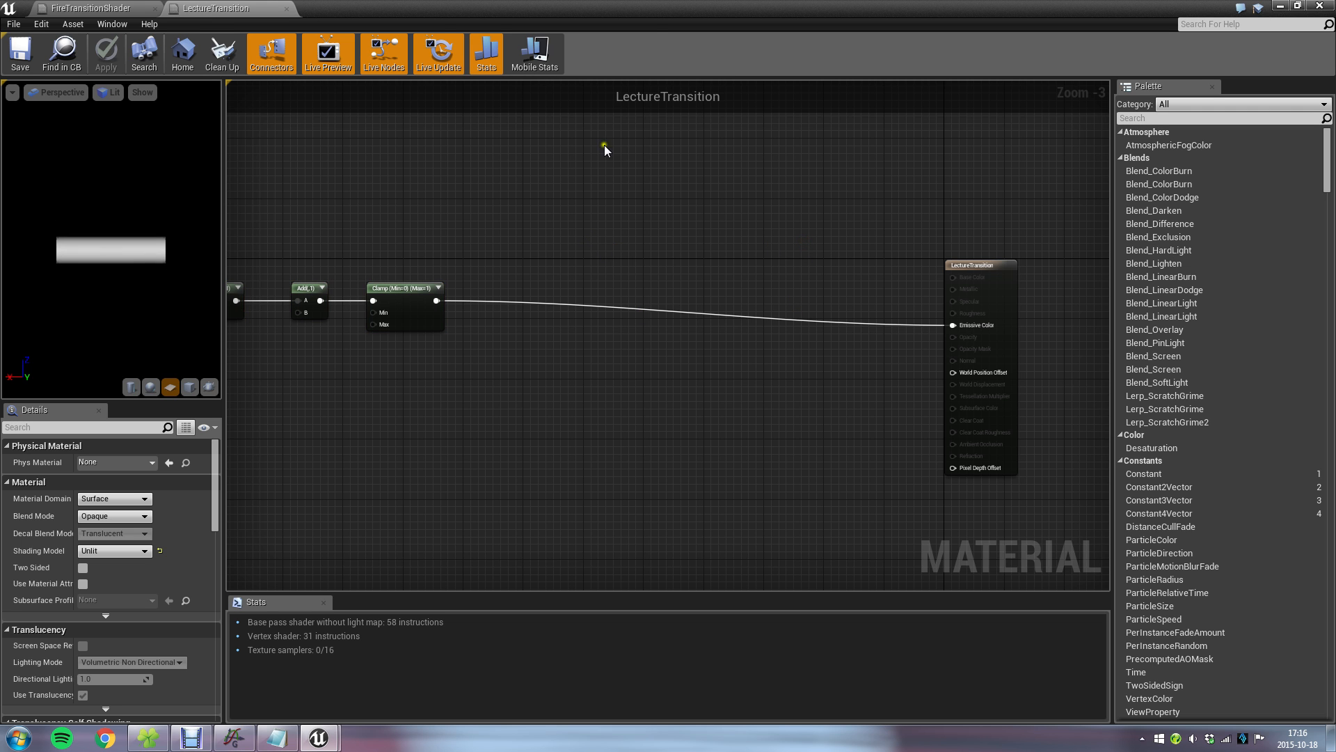
# Shrink the material editor to expose the Kostas asset folder and look over the source images in the plank_textures folder.
pyautogui.moveTo(632, 3); pyautogui.dragTo(629, 65)
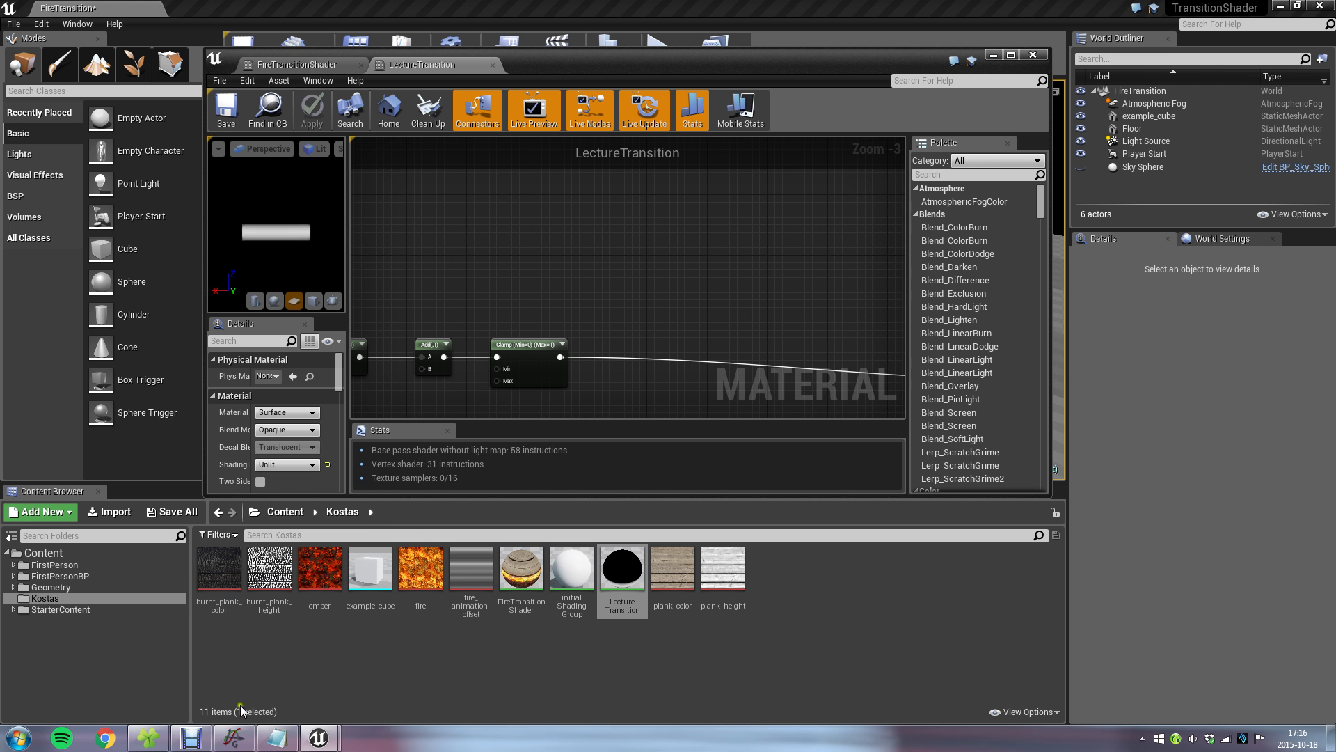
pyautogui.click(164, 743)
pyautogui.moveTo(1242, 444); pyautogui.dragTo(240, 178)
pyautogui.keyDown('ctrl'); pyautogui.click(435, 465); pyautogui.keyUp('ctrl')
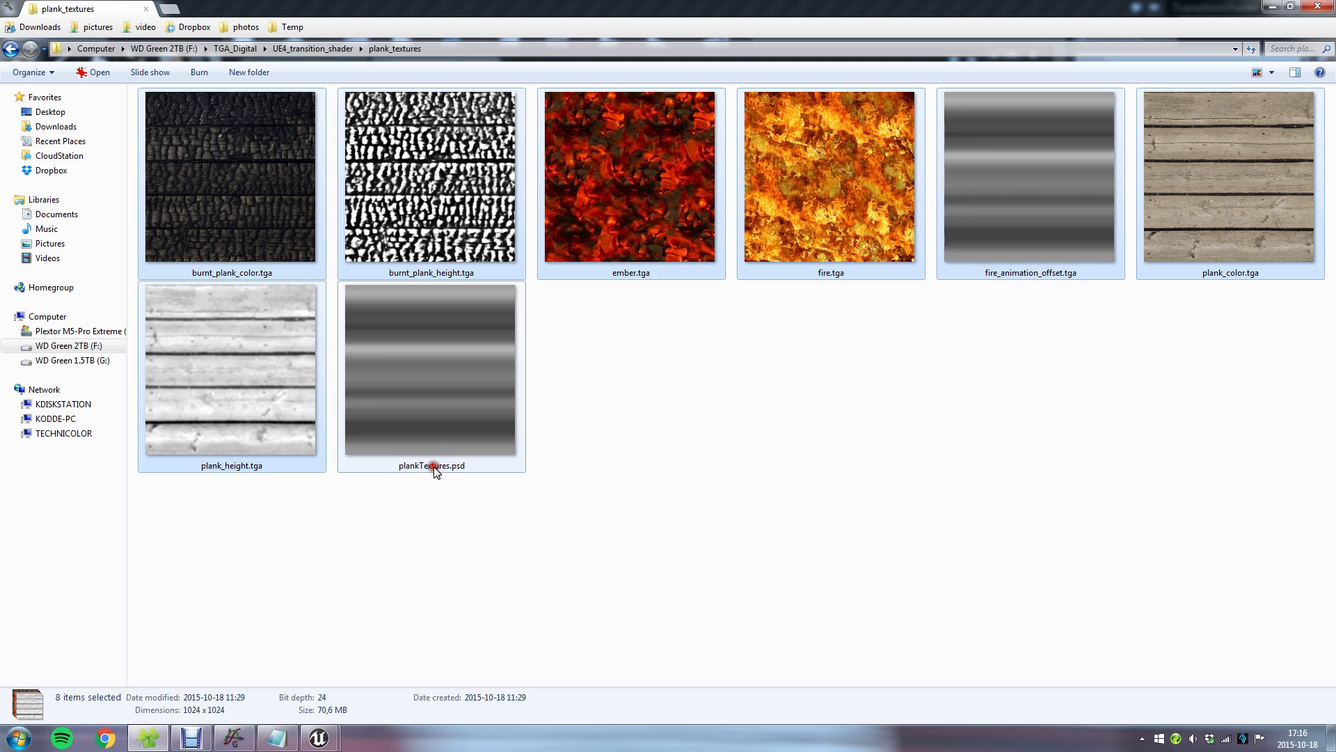
pyautogui.moveTo(624, 170); pyautogui.dragTo(623, 277)
pyautogui.moveTo(309, 663); pyautogui.dragTo(479, 610)
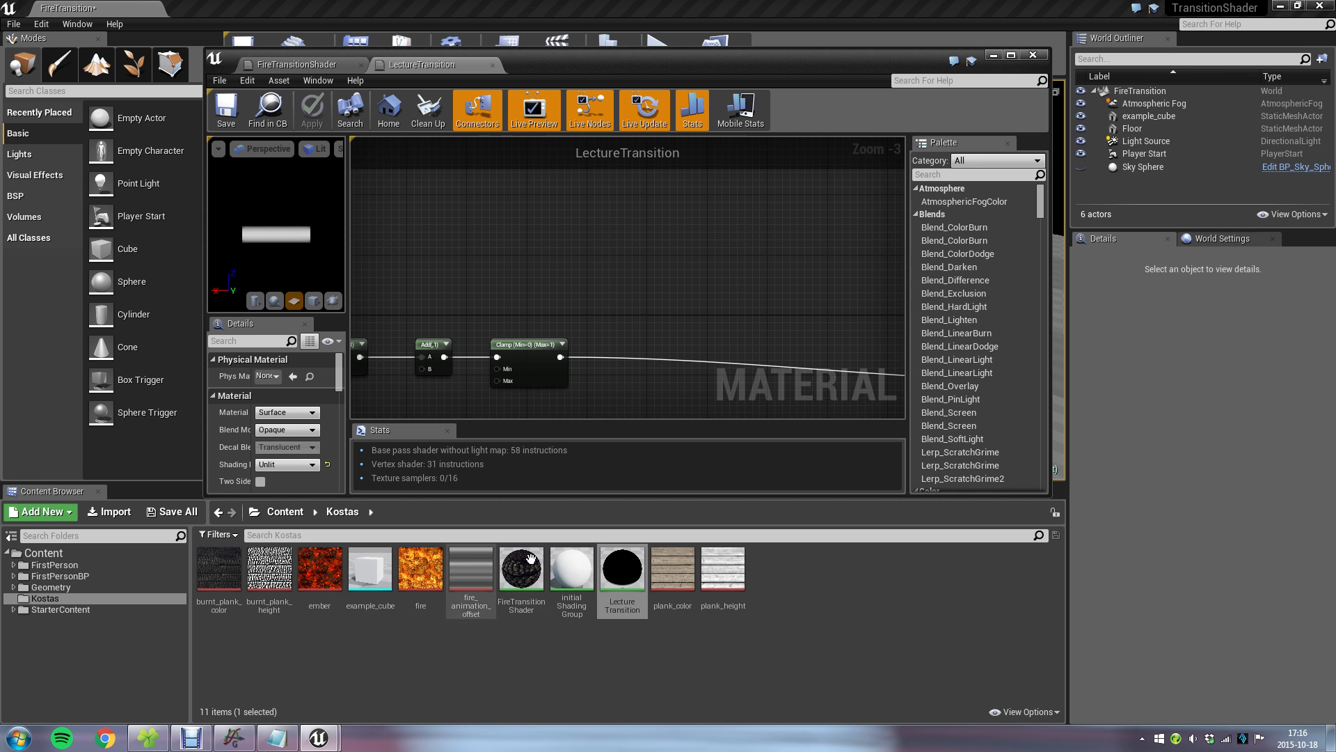
# Add the burnt_plank_color and plank_color textures to the LectureTransition graph as Texture Samples above the Clamp row.
pyautogui.click(655, 622)
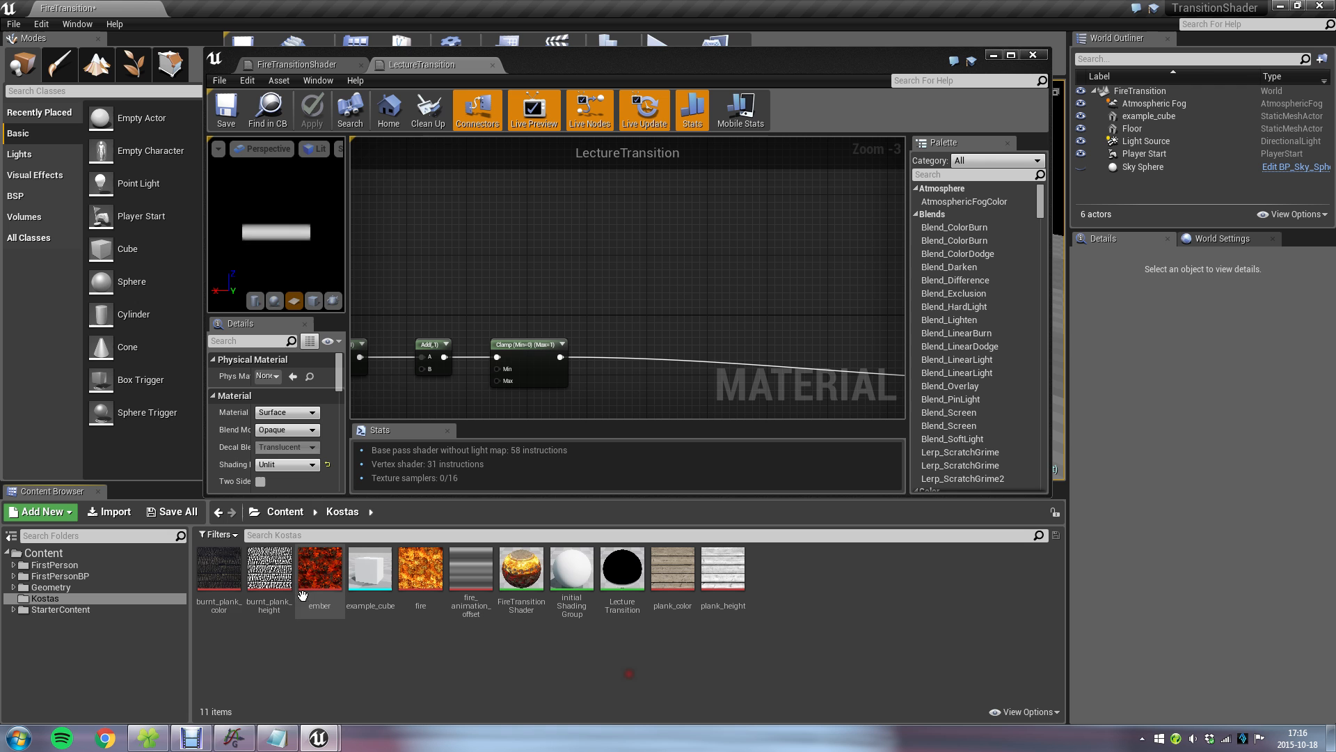
pyautogui.moveTo(218, 571); pyautogui.dragTo(598, 250)
pyautogui.moveTo(672, 570); pyautogui.dragTo(686, 211)
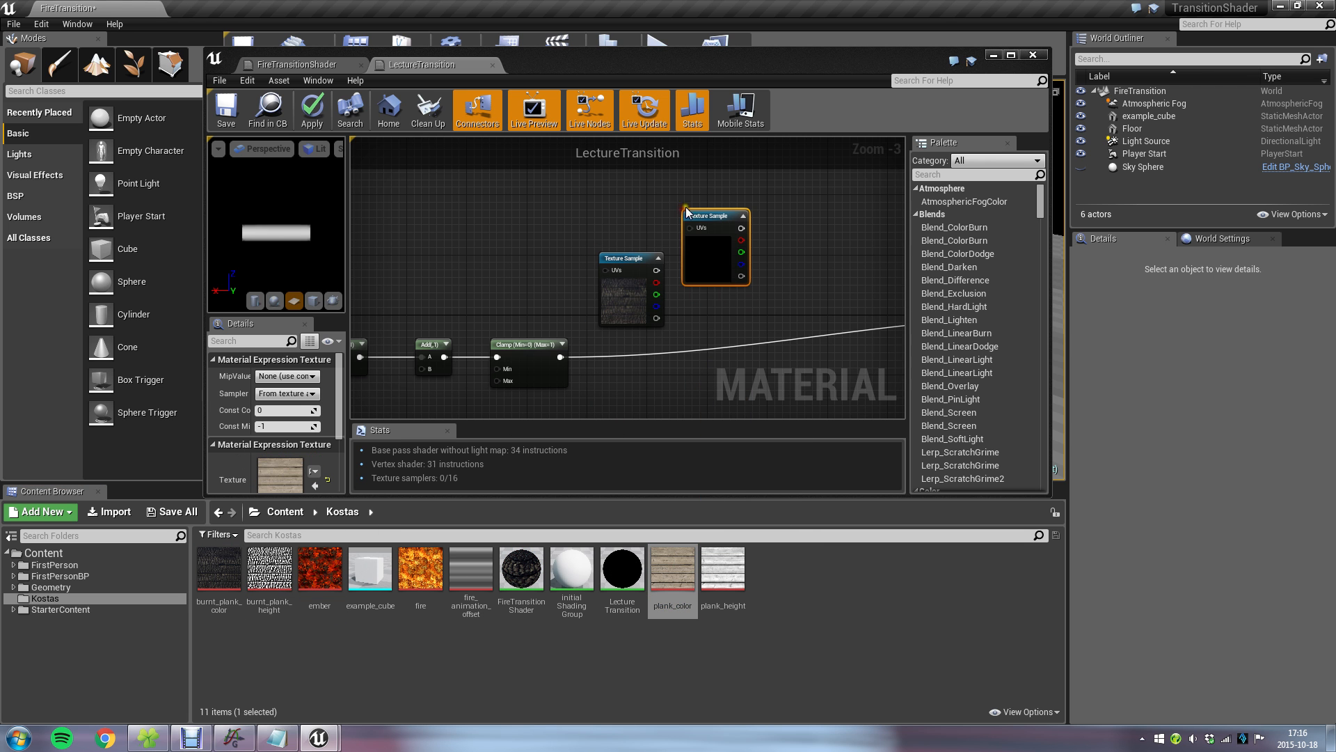
pyautogui.doubleClick(766, 62)
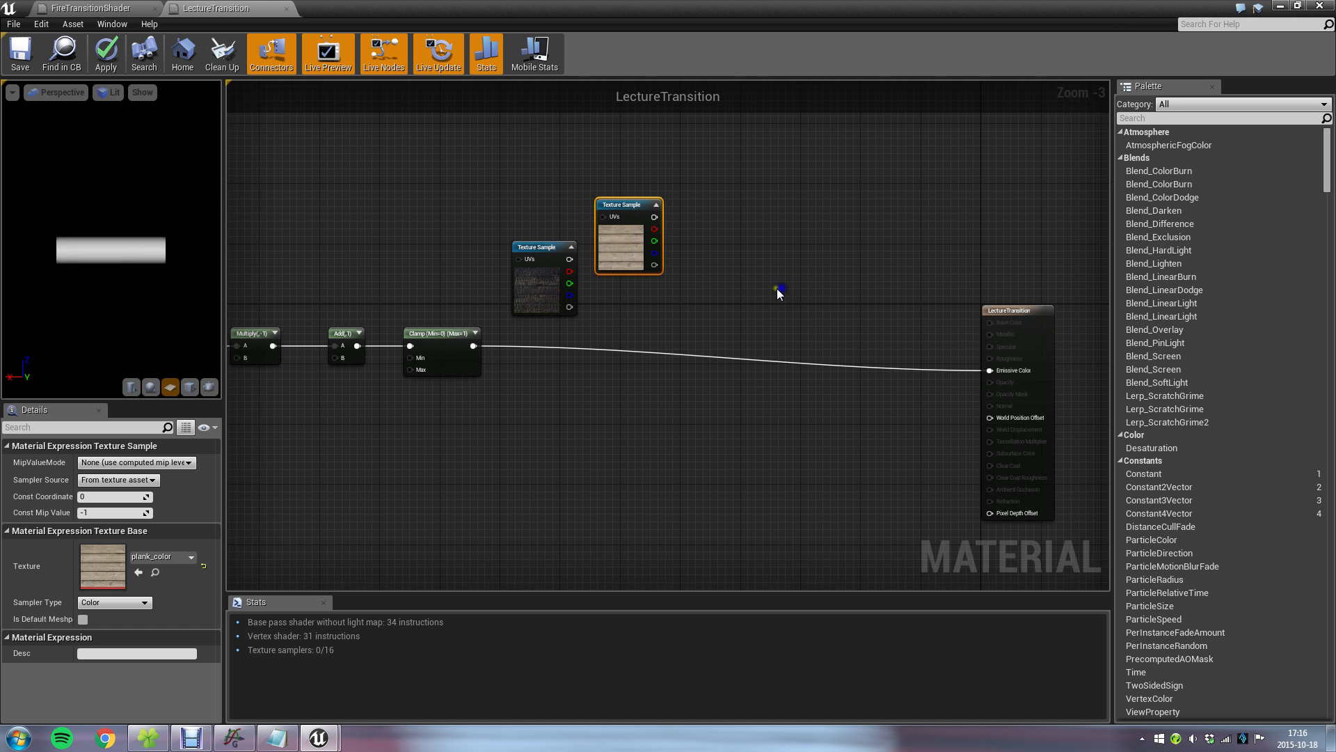
# Add a LinearInterpolate node between the Texture Samples and the material's output node.
pyautogui.rightClick(747, 266)
pyautogui.write('lerp')
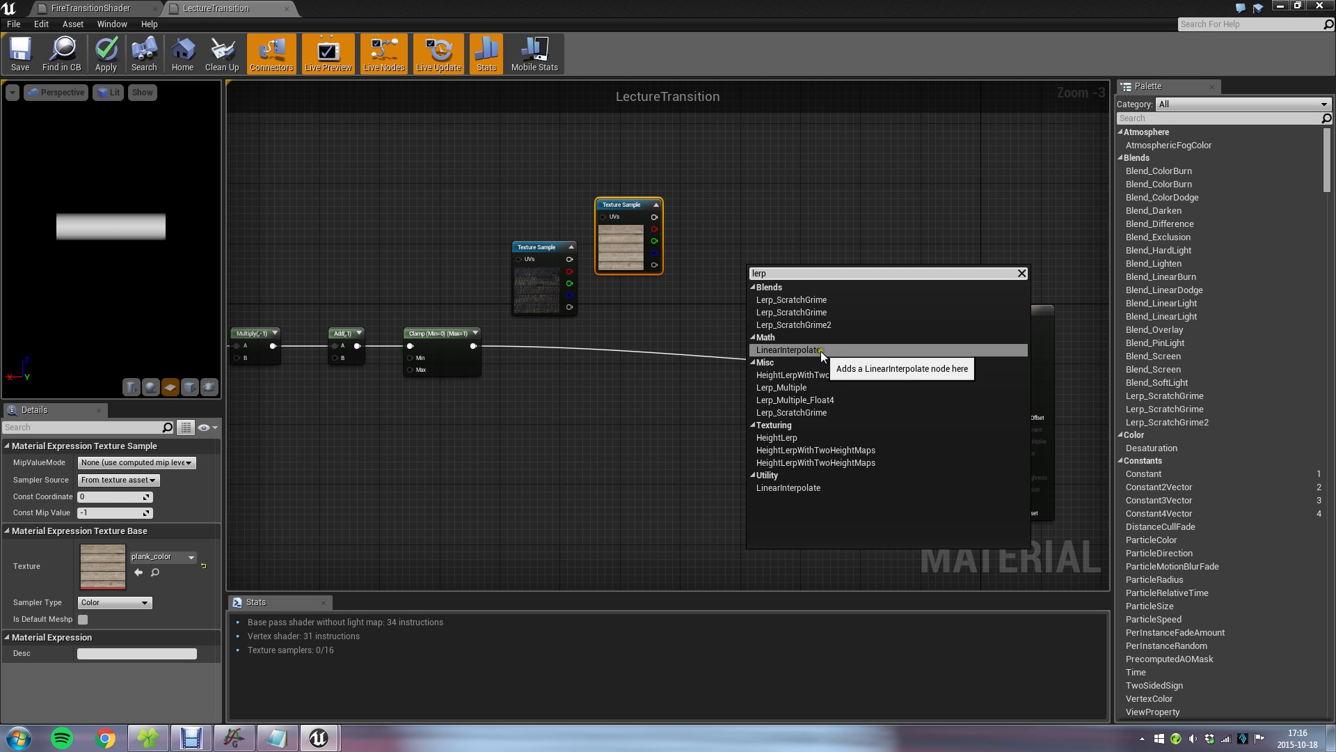
pyautogui.click(820, 351)
pyautogui.moveTo(793, 270); pyautogui.dragTo(745, 269)
pyautogui.scroll(3, 576, 250)
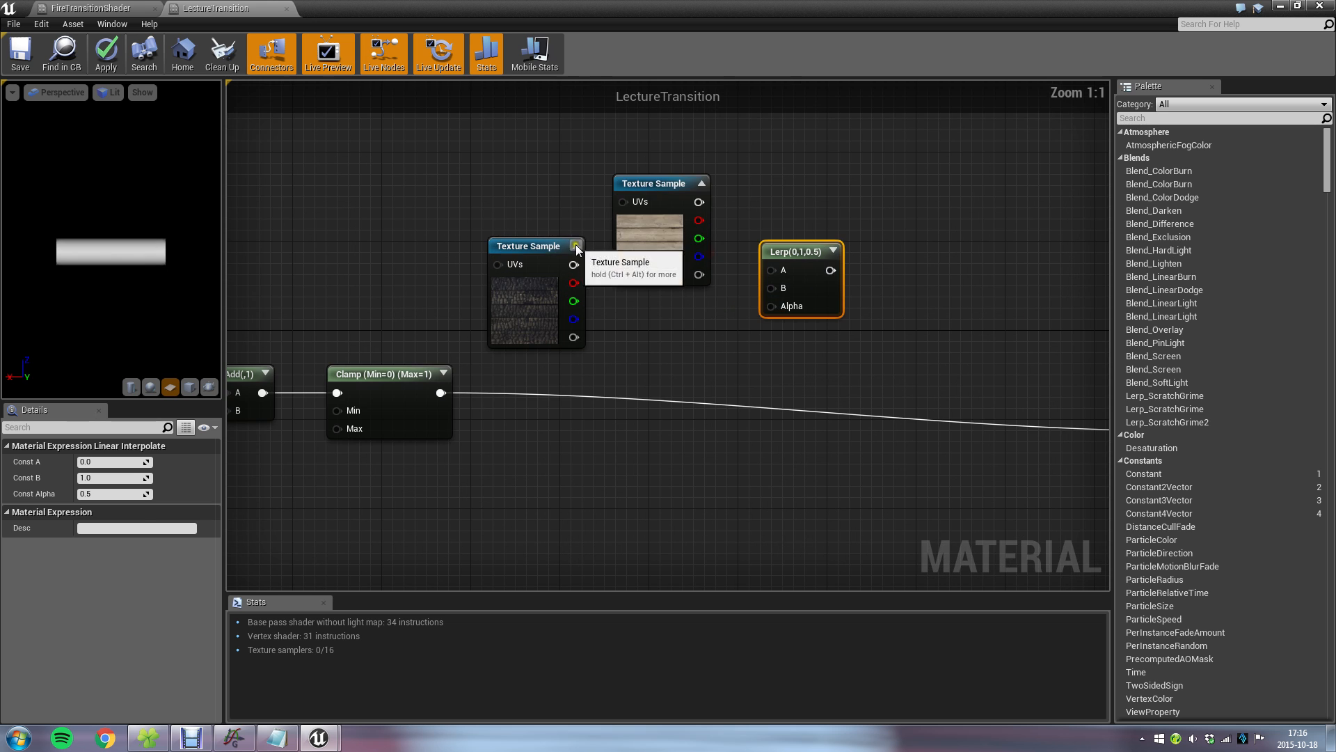
# Move the plank_color Texture Sample away from the burnt_plank_color one, and delete the burnt_plank_color sample.
pyautogui.moveTo(635, 197); pyautogui.dragTo(525, 132)
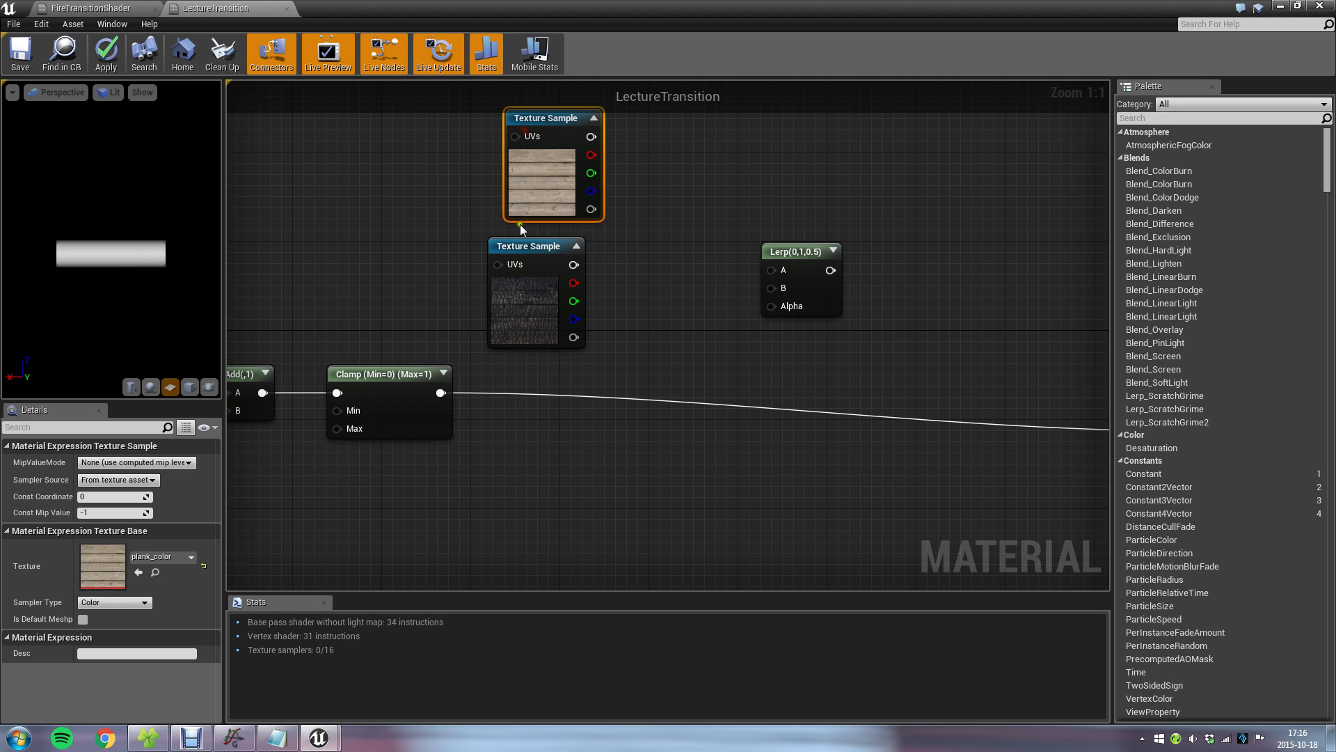
pyautogui.click(540, 248)
pyautogui.moveTo(440, 164); pyautogui.dragTo(509, 212, button='right')
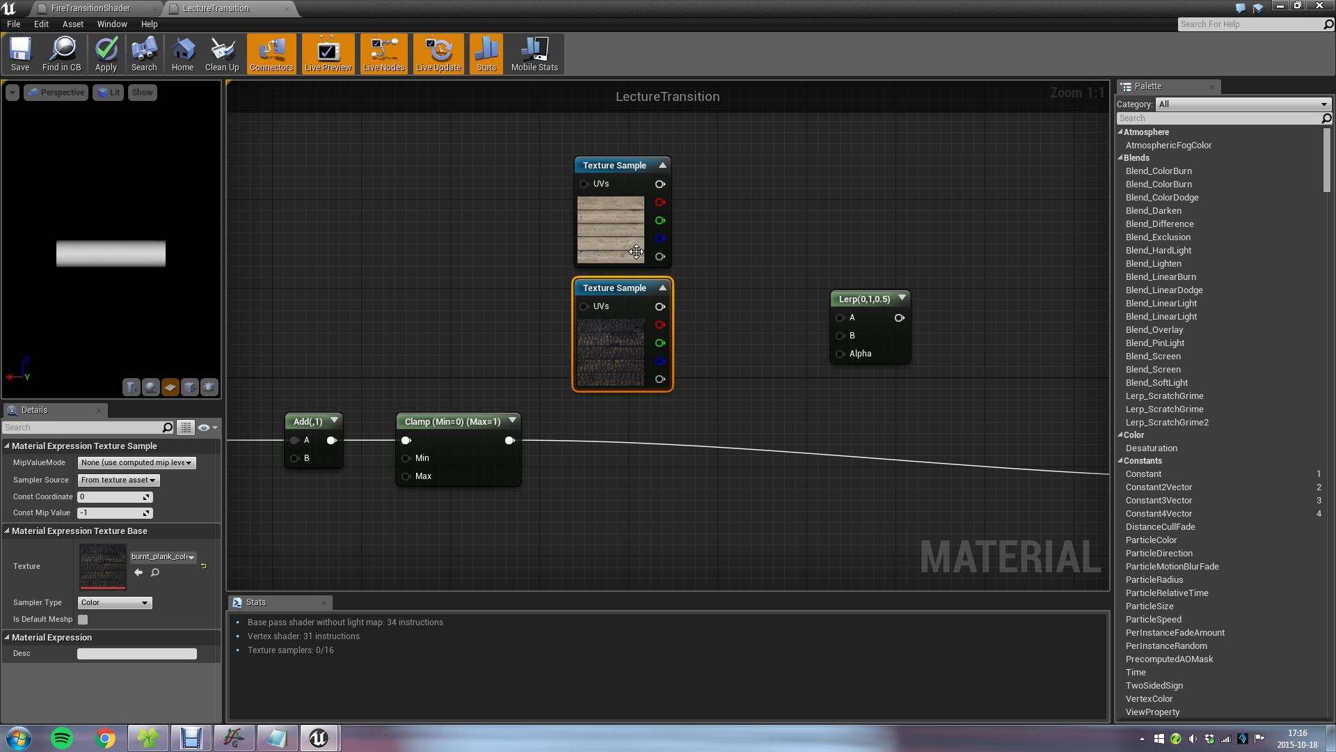
pyautogui.moveTo(612, 296); pyautogui.dragTo(956, 129)
pyautogui.click(748, 299)
pyautogui.click(948, 162)
pyautogui.press('Delete')
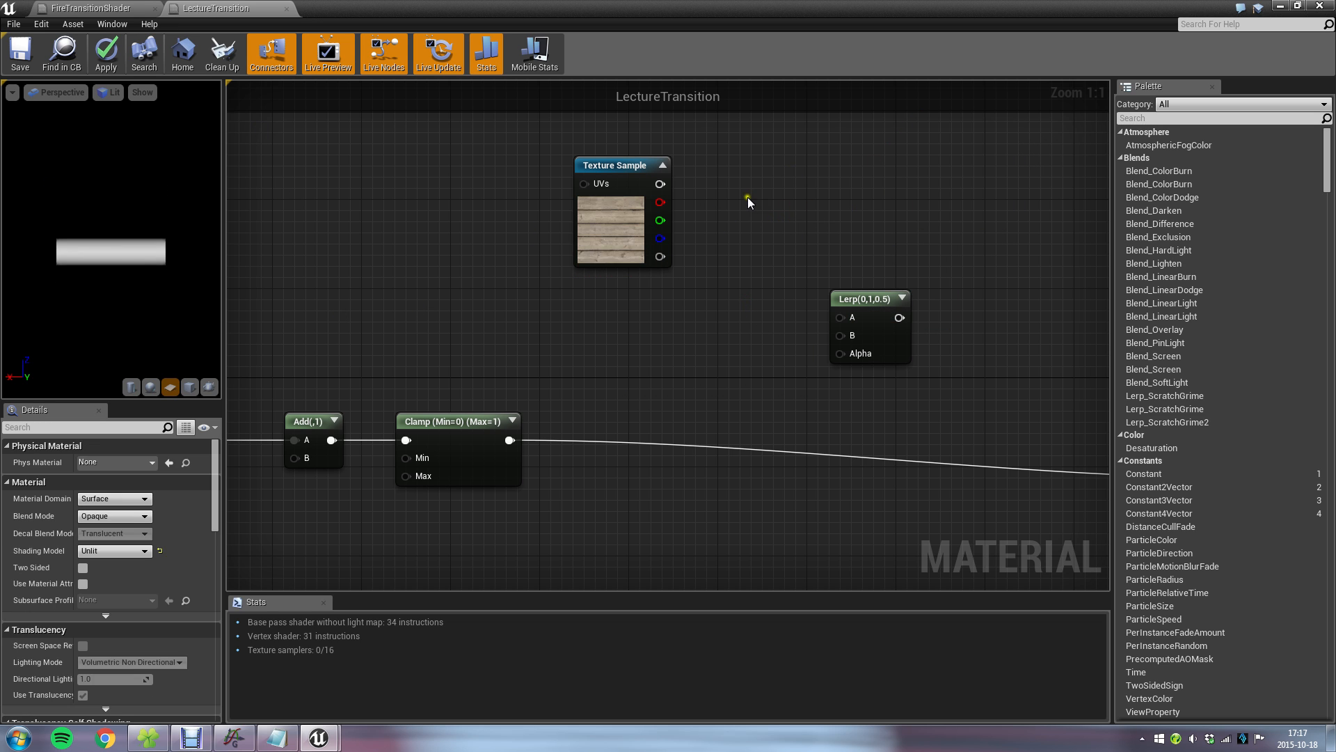
# Move the plank_color Texture Sample and the Lerp node higher above the Clamp row.
pyautogui.moveTo(745, 200); pyautogui.dragTo(781, 259, button='right')
pyautogui.moveTo(644, 250); pyautogui.dragTo(636, 188)
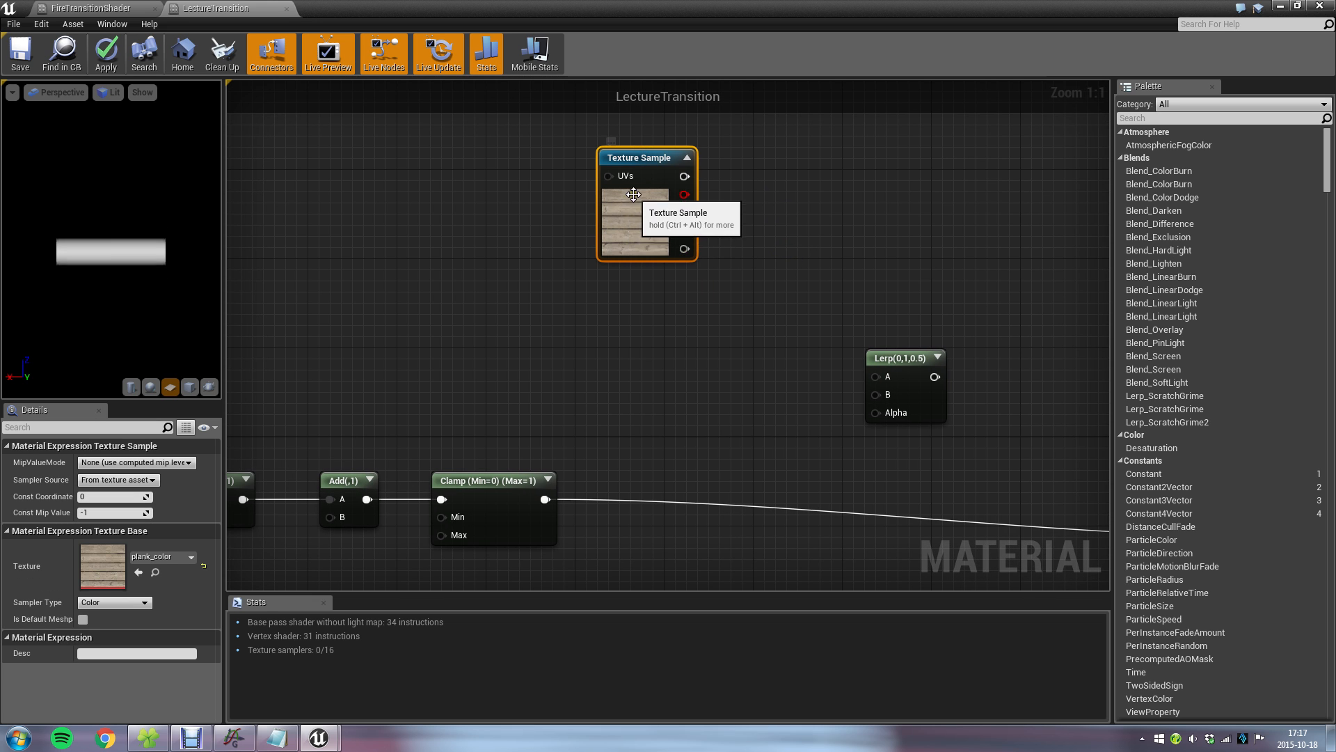
pyautogui.moveTo(898, 357); pyautogui.dragTo(898, 257)
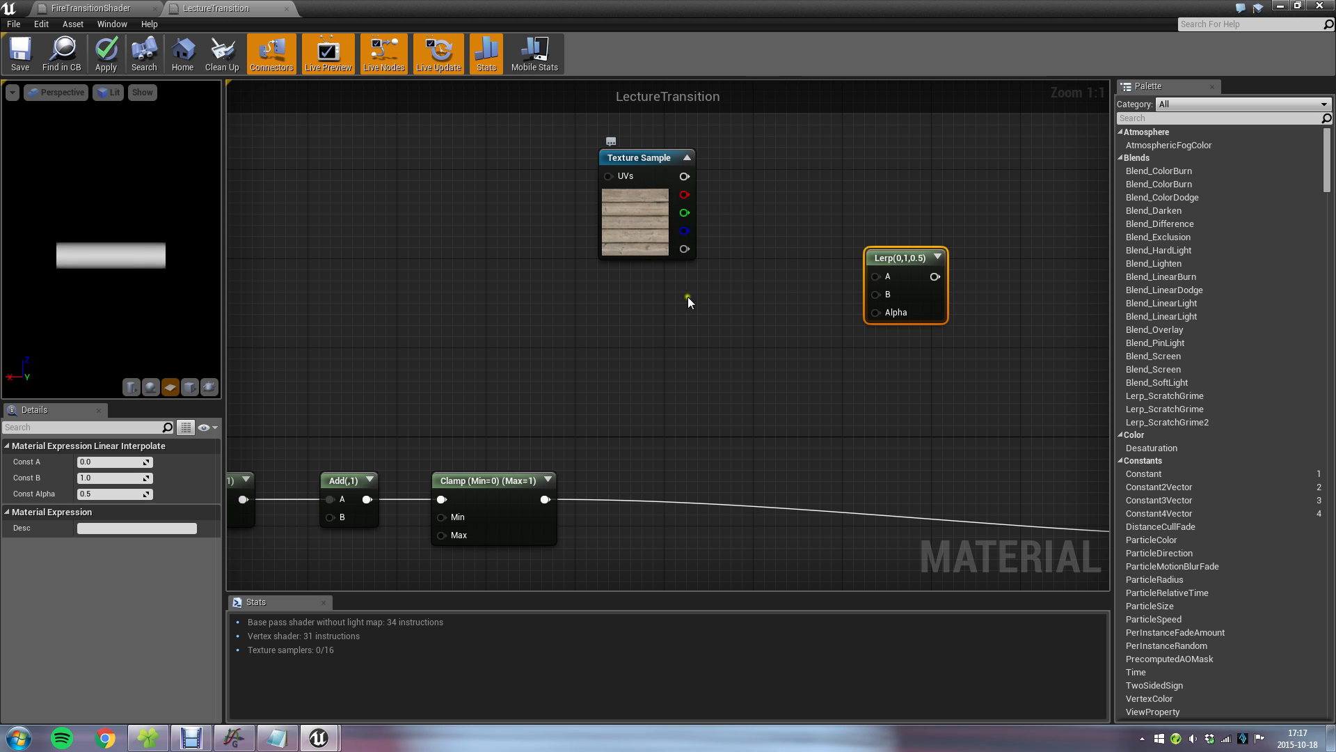
# Add the fire texture to the graph as a Texture Sample below the plank_color sample.
pyautogui.moveTo(615, 7); pyautogui.dragTo(657, 114)
pyautogui.moveTo(420, 571); pyautogui.dragTo(657, 394)
pyautogui.doubleClick(1022, 119)
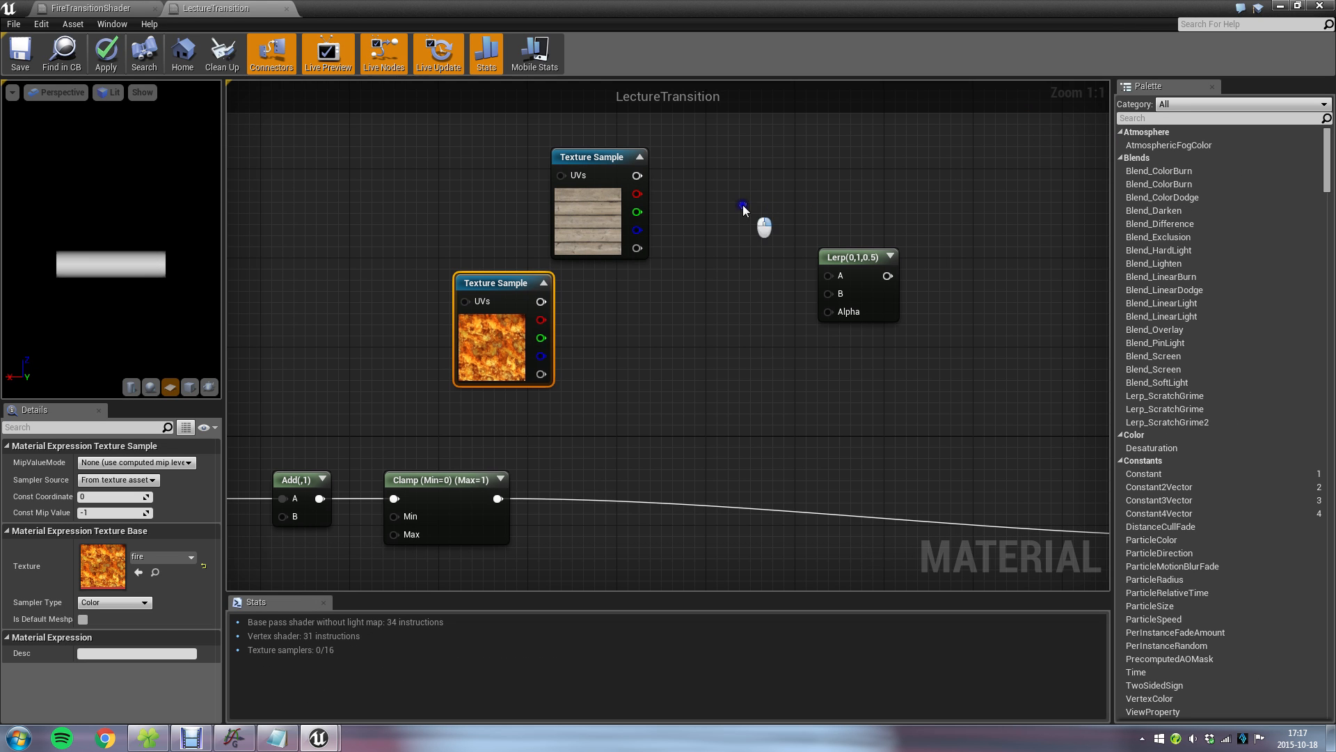
pyautogui.moveTo(464, 302); pyautogui.dragTo(553, 341)
pyautogui.click(412, 227)
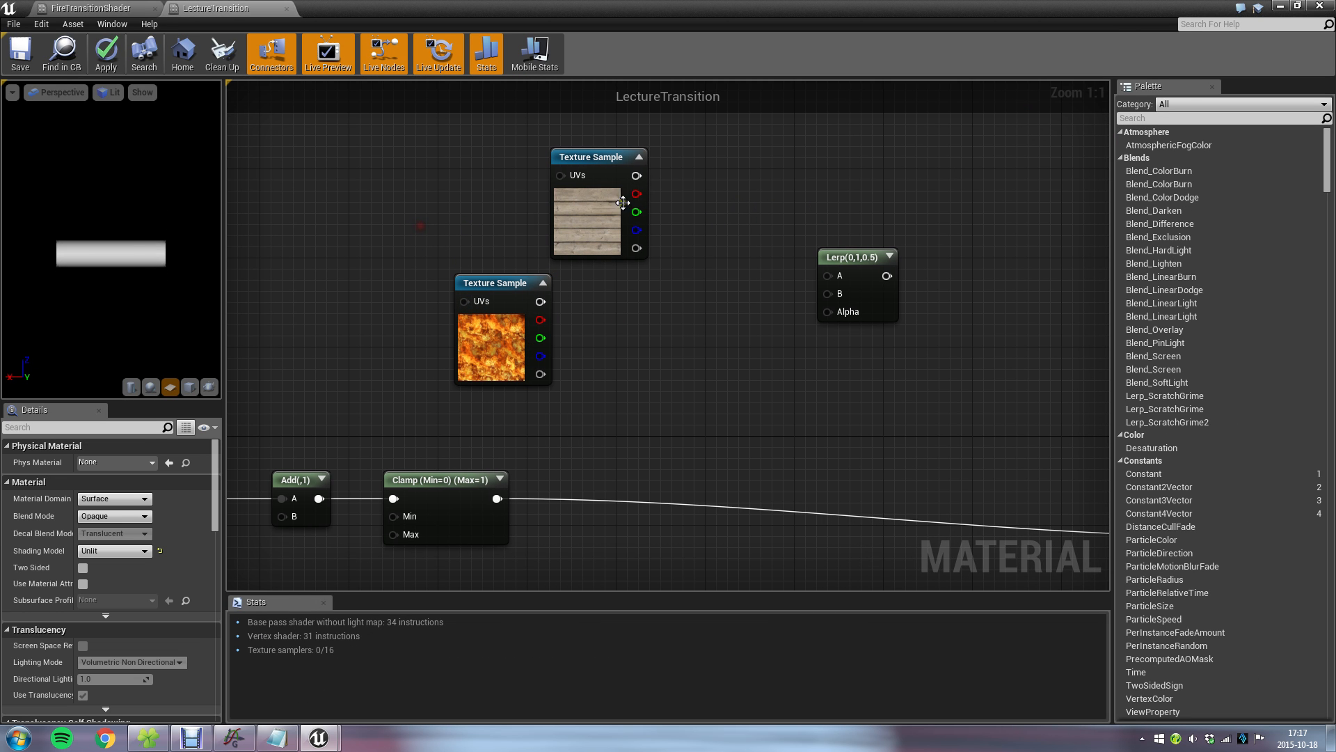
# Connect the plank_color sample to the Lerp's A input and the fire sample to its B input.
pyautogui.moveTo(635, 174); pyautogui.dragTo(715, 218)
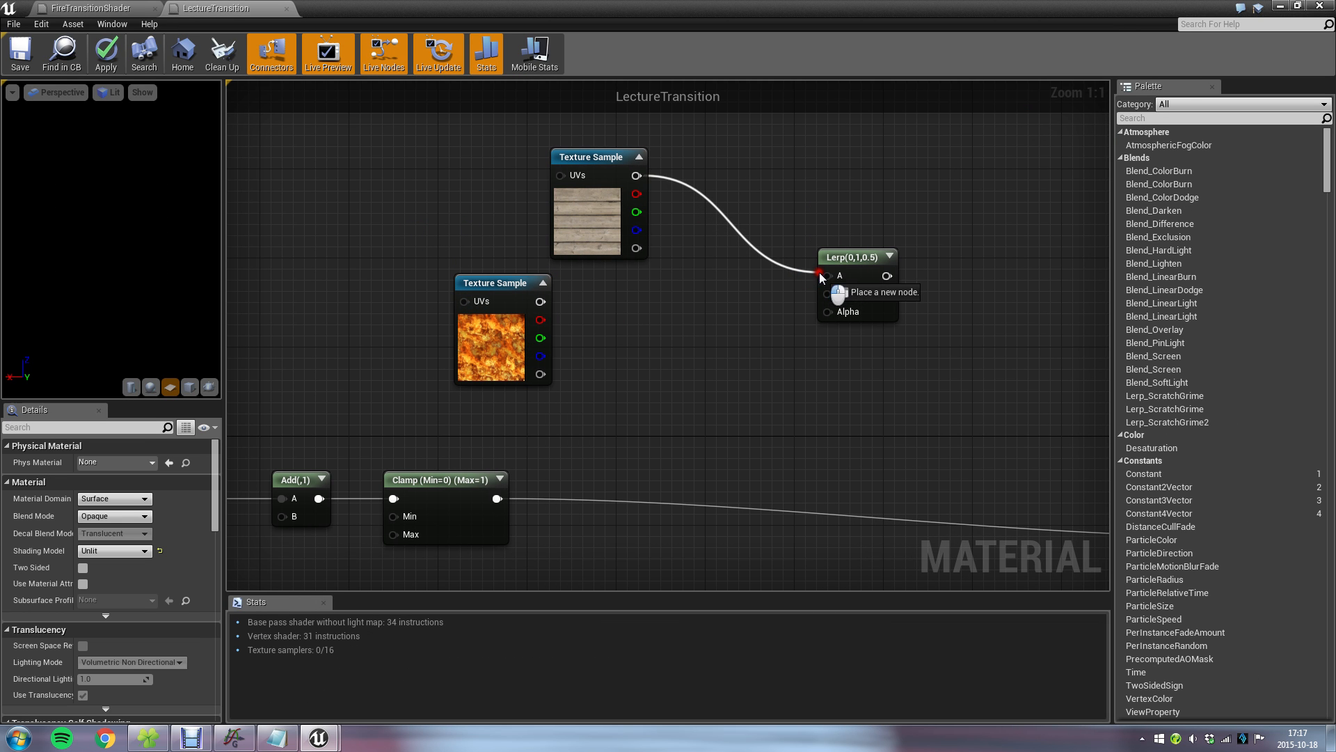
pyautogui.moveTo(825, 280); pyautogui.dragTo(826, 276)
pyautogui.moveTo(501, 283); pyautogui.dragTo(831, 294)
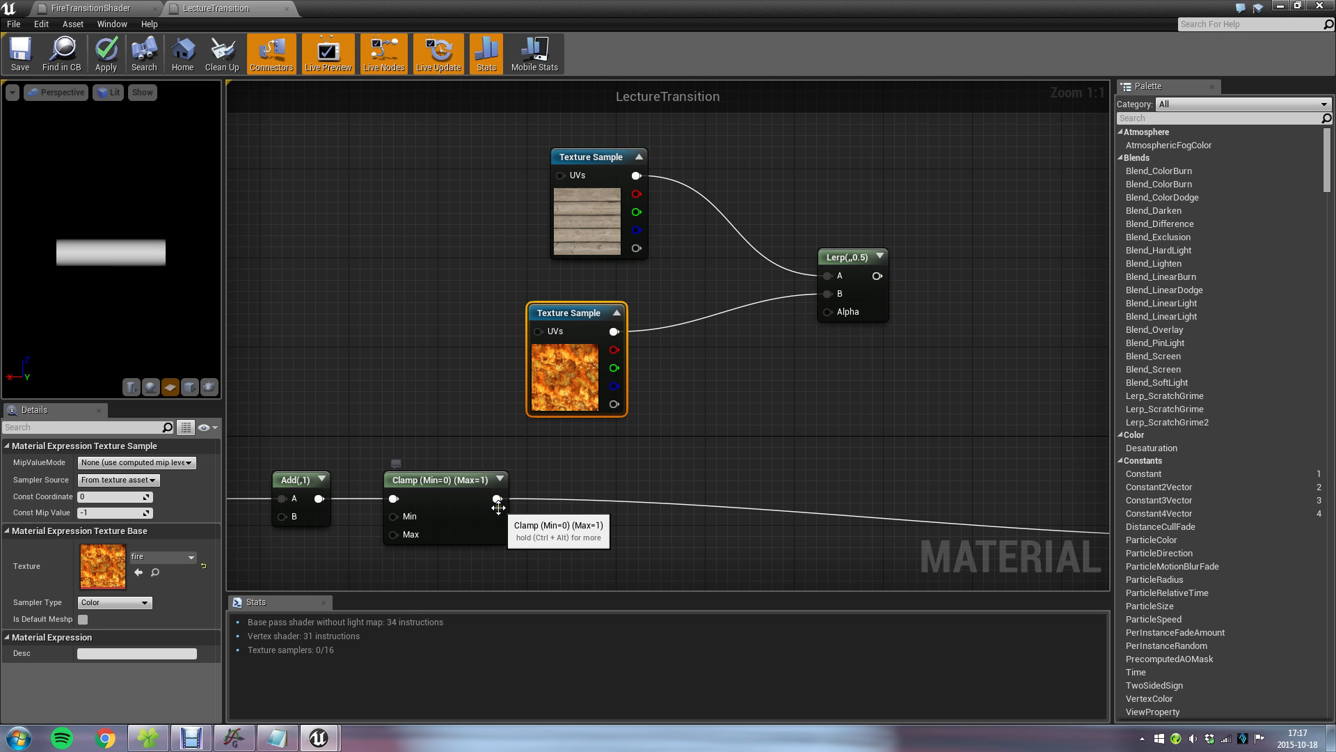
# Connect the Clamp output to the Lerp's Alpha and the Lerp output to Emissive Color, and save the material.
pyautogui.moveTo(498, 500); pyautogui.dragTo(830, 316)
pyautogui.moveTo(926, 333); pyautogui.dragTo(603, 327, button='right')
pyautogui.moveTo(554, 271); pyautogui.dragTo(932, 531)
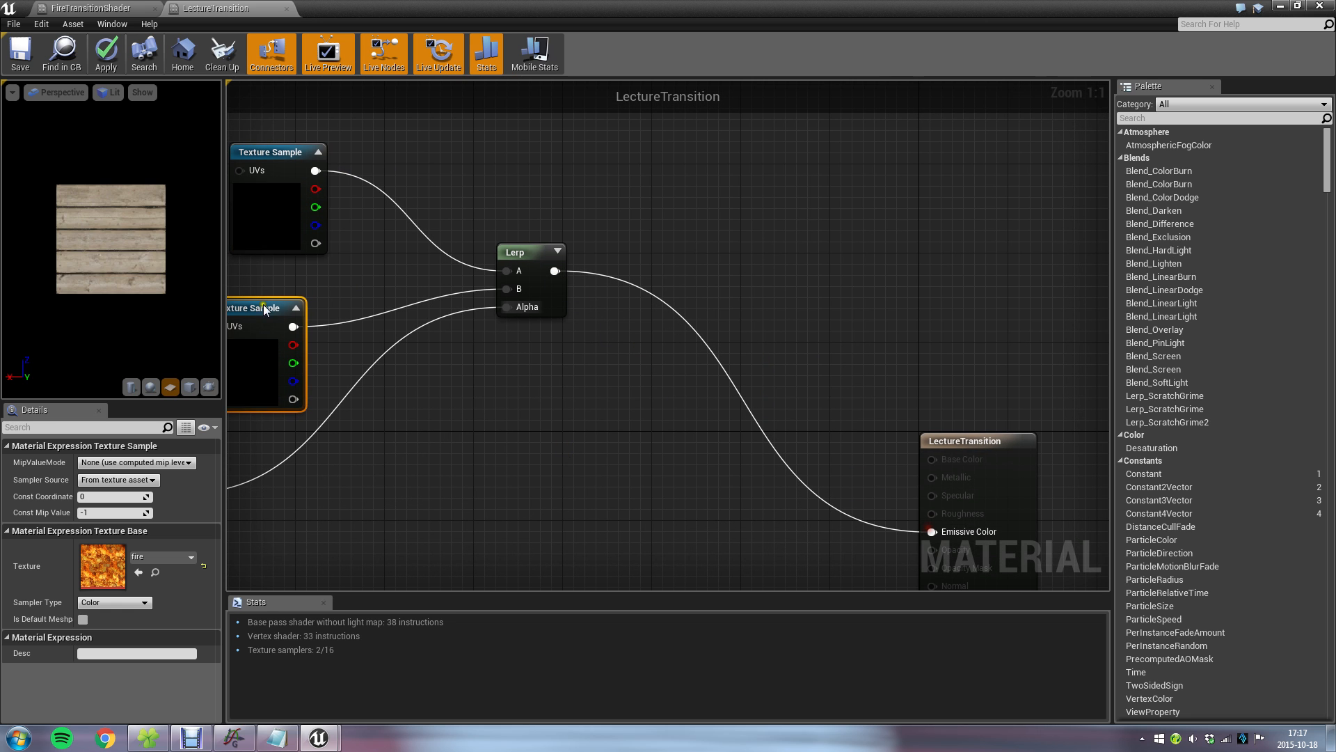
pyautogui.click(19, 52)
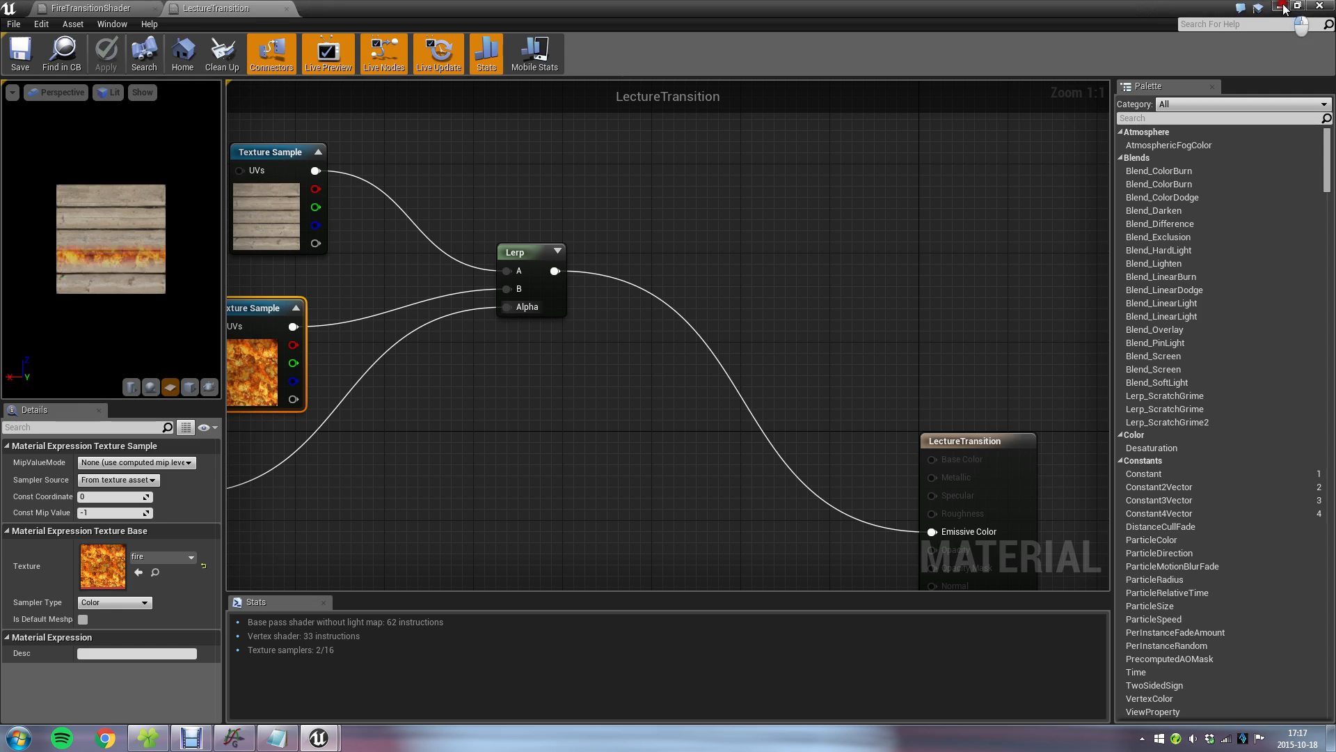
# Check LectureTransition on the example cube, apply FireTransitionShader to it for comparison, and reapply LectureTransition.
pyautogui.click(1281, 5)
pyautogui.scroll(3, 617, 326)
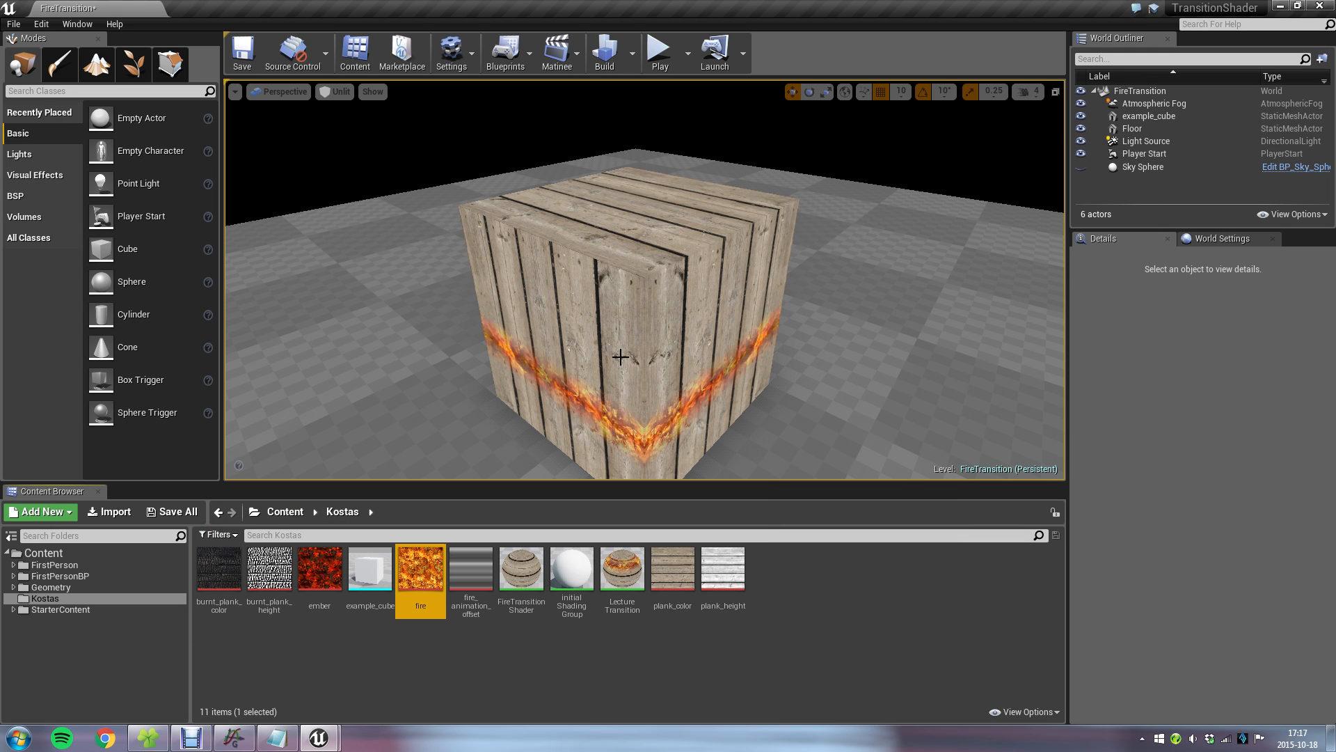
pyautogui.scroll(-4, 562, 315)
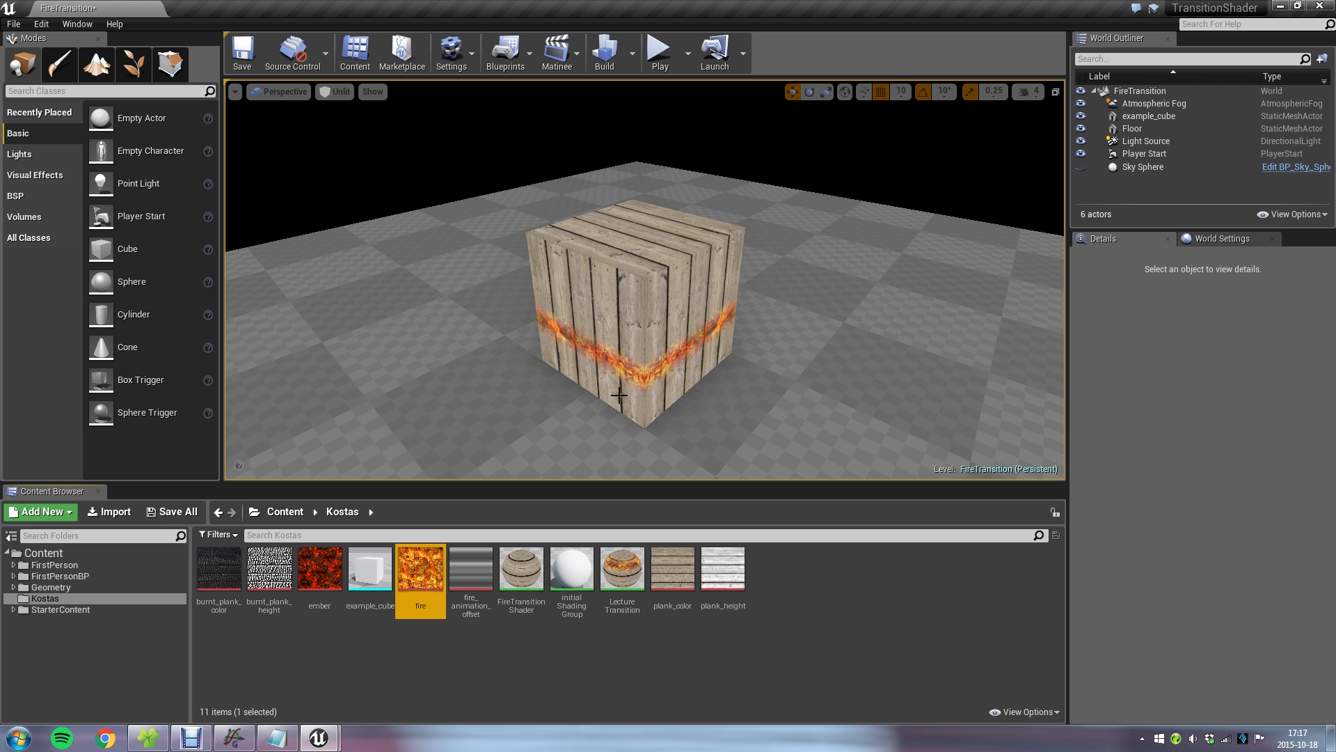
pyautogui.moveTo(522, 567); pyautogui.dragTo(619, 373)
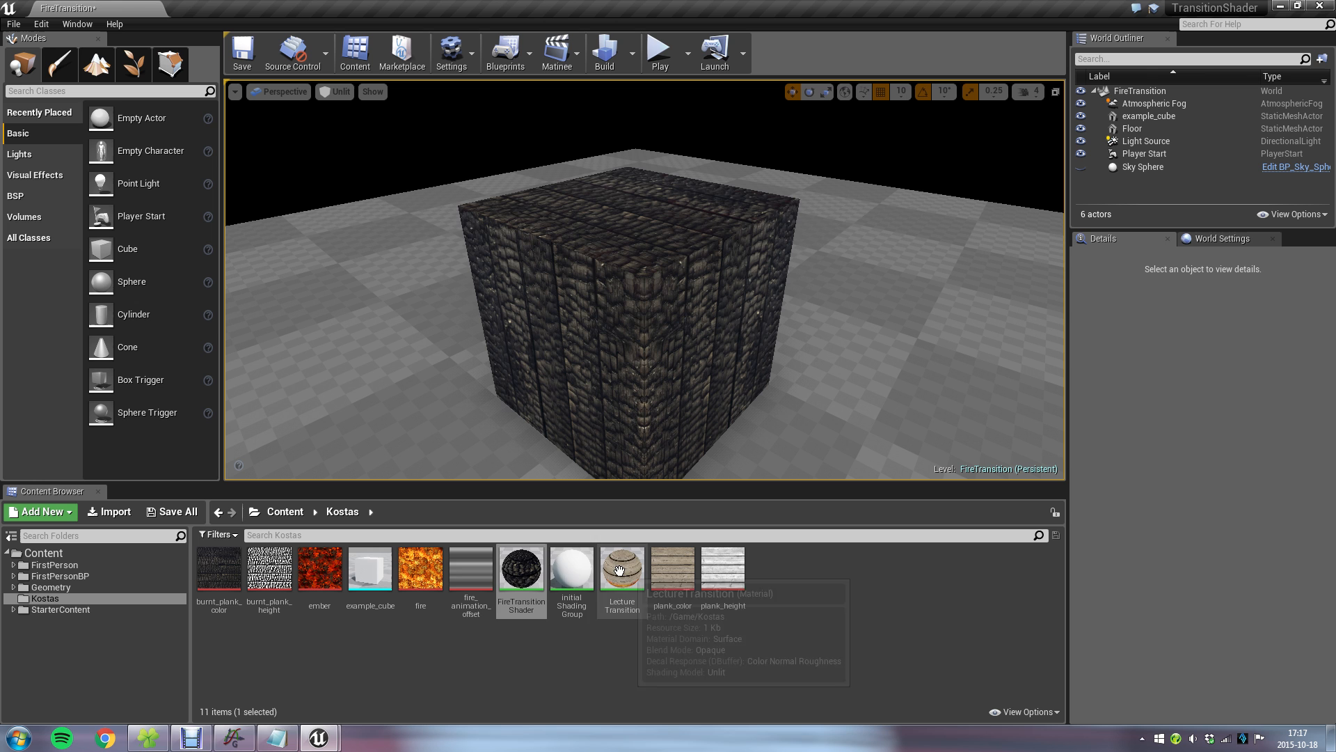
pyautogui.moveTo(631, 571); pyautogui.dragTo(632, 376)
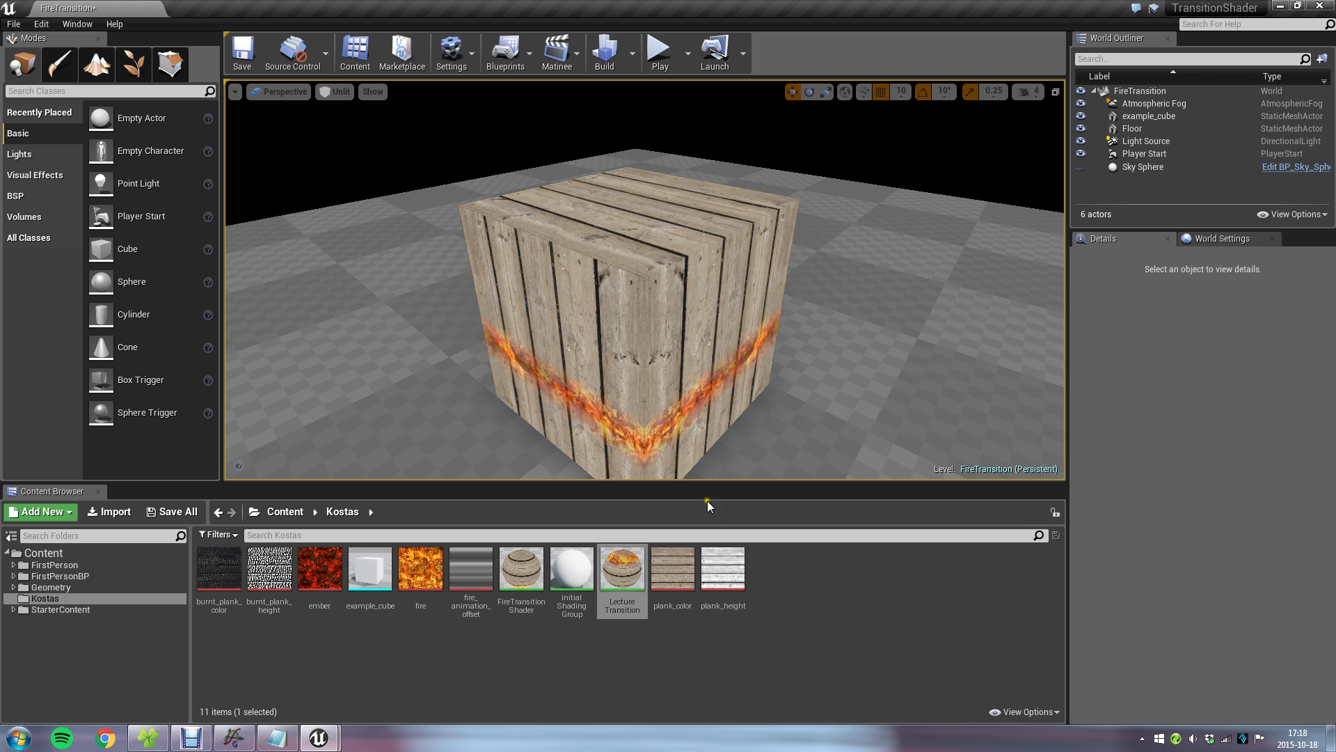
# Reopen the LectureTransition material and move the plank_color and fire Texture Samples up, farther from the Clamp row.
pyautogui.doubleClick(622, 571)
pyautogui.click(581, 421)
pyautogui.moveTo(501, 380); pyautogui.dragTo(873, 431, button='right')
pyautogui.moveTo(631, 235); pyautogui.dragTo(599, 182)
pyautogui.moveTo(620, 400); pyautogui.dragTo(597, 344)
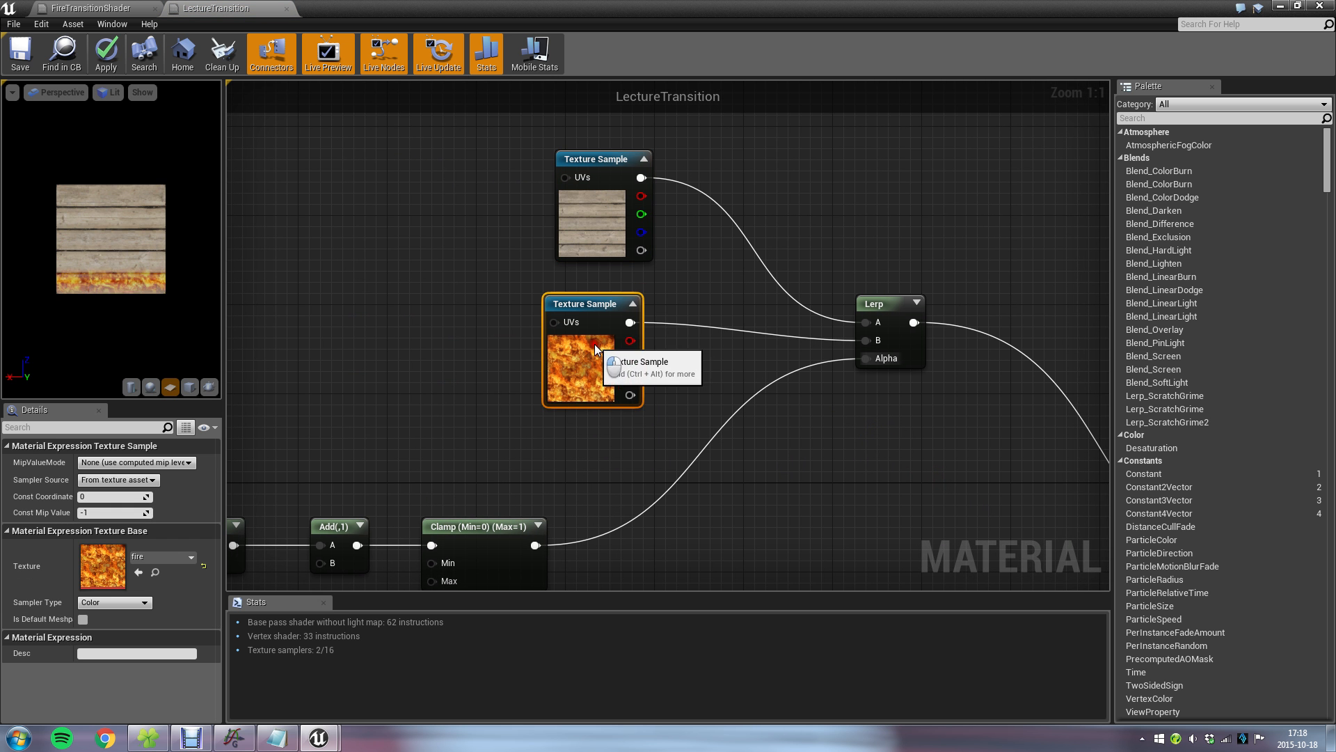
pyautogui.click(692, 370)
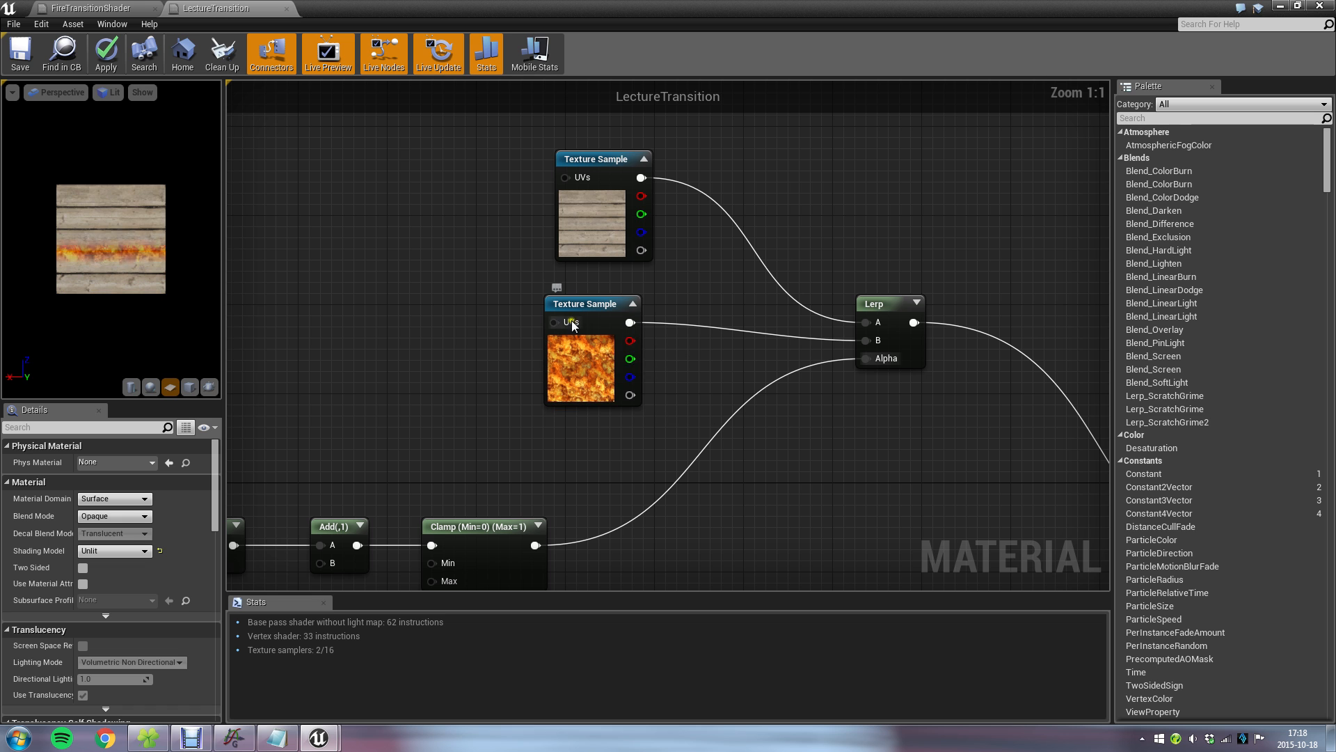
# Move both Texture Samples farther from the Lerp node, lining up their left edges with the Clamp node.
pyautogui.moveTo(697, 387); pyautogui.dragTo(661, 362, button='right')
pyautogui.rightClick(609, 344)
pyautogui.moveTo(838, 404); pyautogui.dragTo(478, 286, button='right')
pyautogui.moveTo(533, 429); pyautogui.dragTo(902, 534, button='right')
pyautogui.moveTo(524, 212); pyautogui.dragTo(503, 261)
pyautogui.click(496, 236)
pyautogui.click(627, 322)
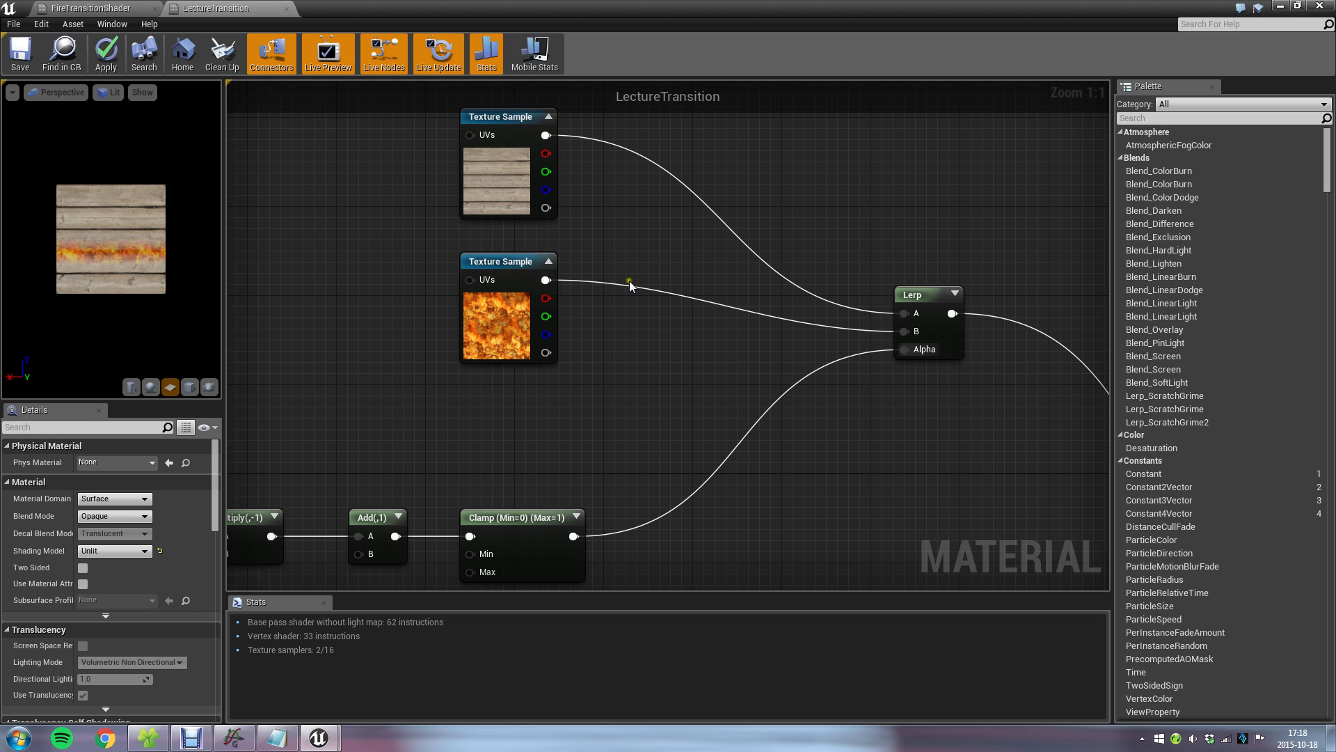
# Insert a Multiply node with Const B 4 between the fire texture and the Lerp's B input, save, and check the cube.
pyautogui.moveTo(912, 339); pyautogui.dragTo(668, 281)
pyautogui.write('*')
pyautogui.press('Return')
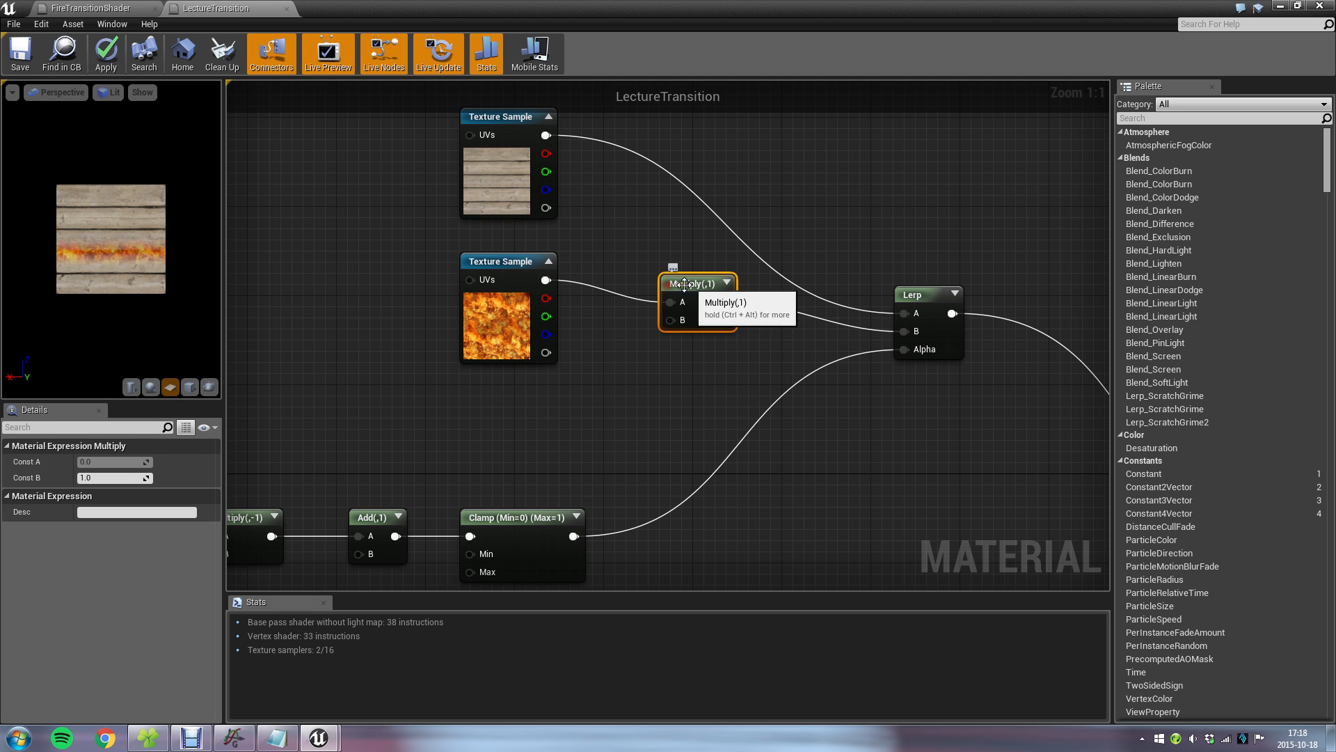
pyautogui.click(89, 476)
pyautogui.write('4')
pyautogui.press('Return')
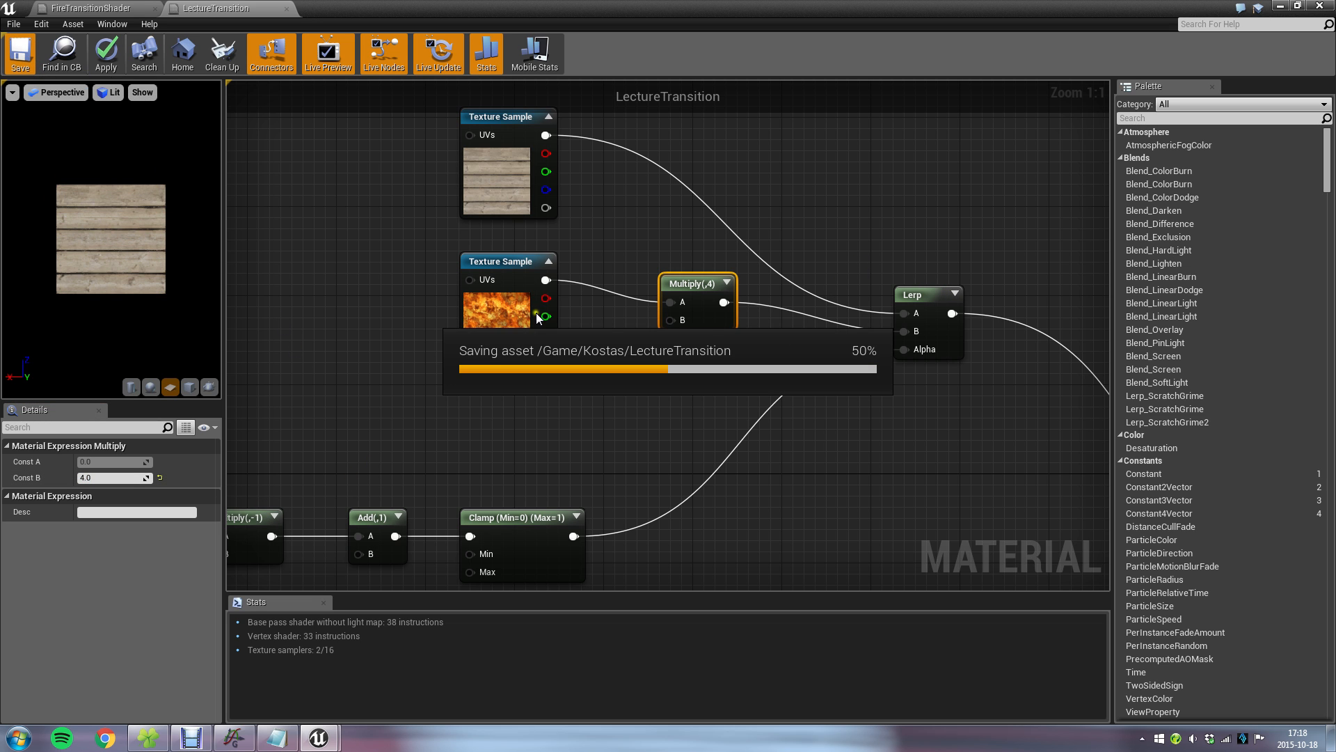
pyautogui.click(1281, 7)
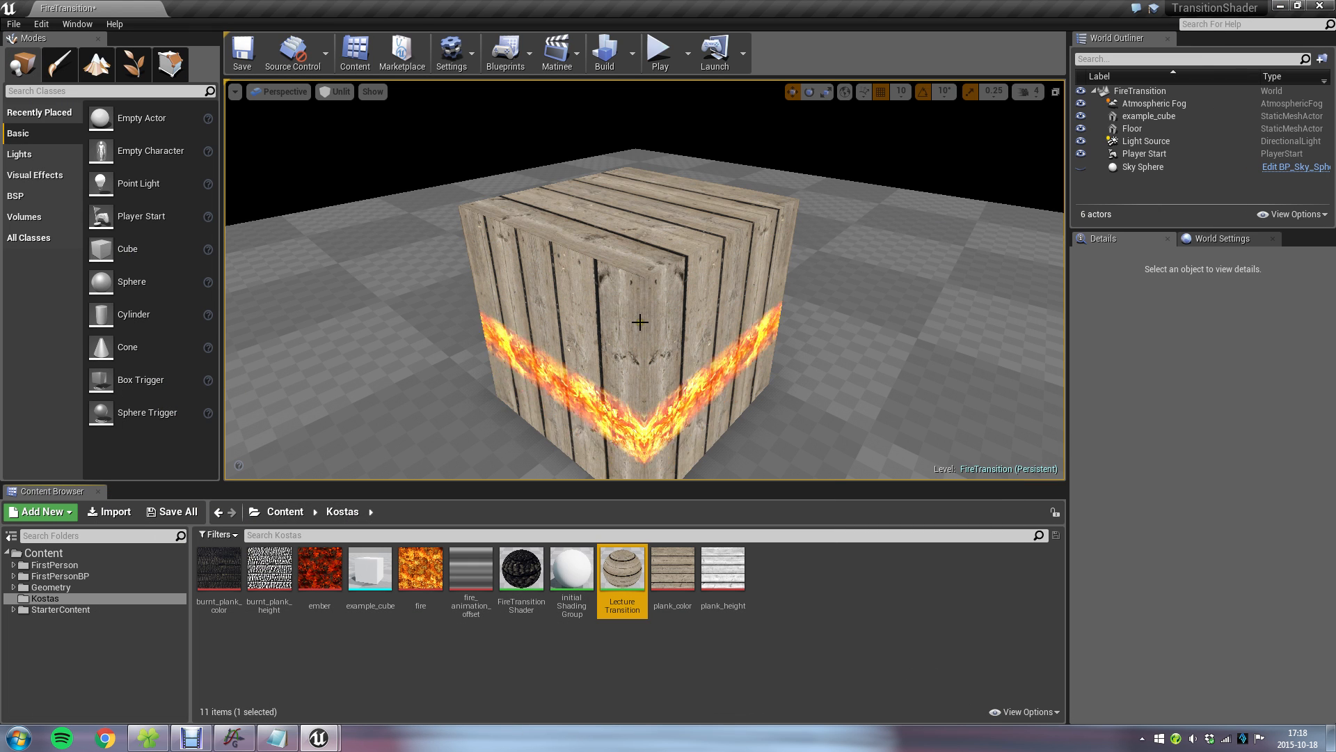
pyautogui.scroll(-3, 624, 308)
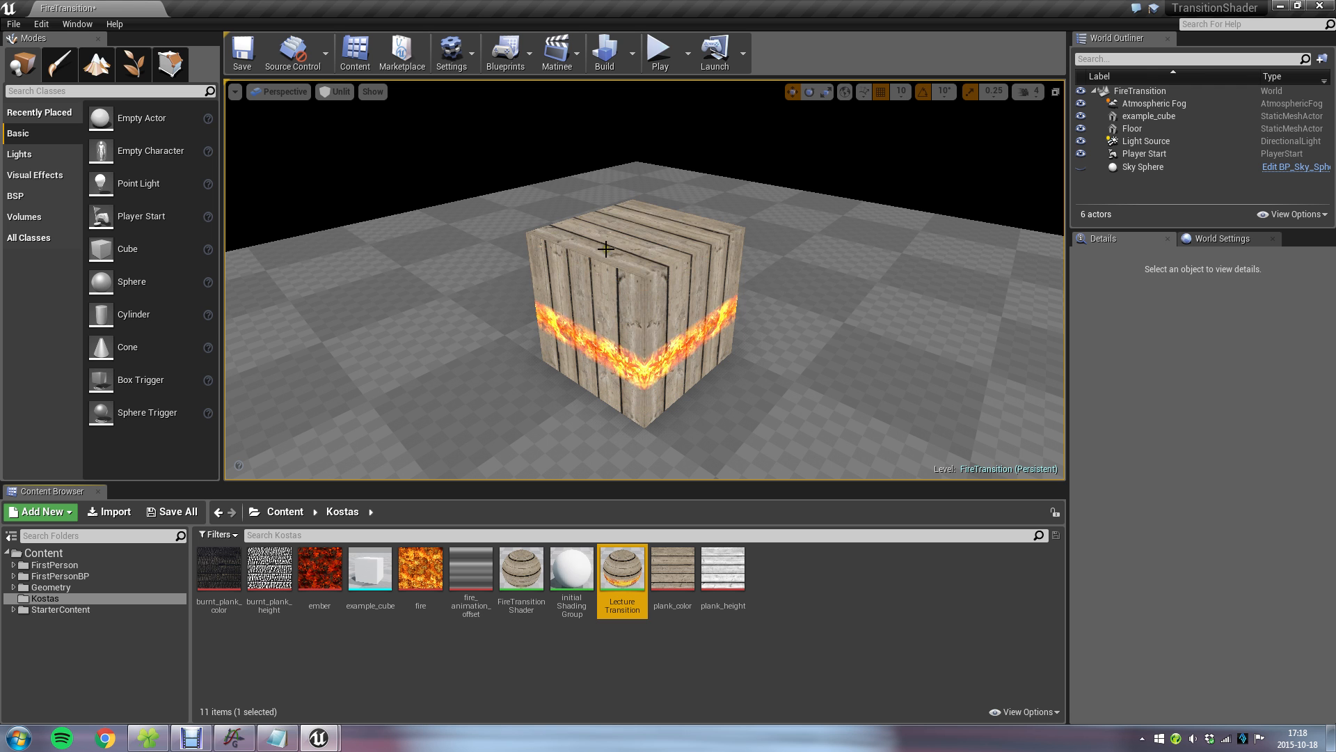
# Reopen the LectureTransition material, align the plank_color Texture Sample above the fire one, and lower the Multiply node slightly.
pyautogui.doubleClick(618, 565)
pyautogui.click(593, 385)
pyautogui.moveTo(404, 381); pyautogui.dragTo(626, 412, button='right')
pyautogui.scroll(-3, 757, 301)
pyautogui.scroll(2, 628, 414)
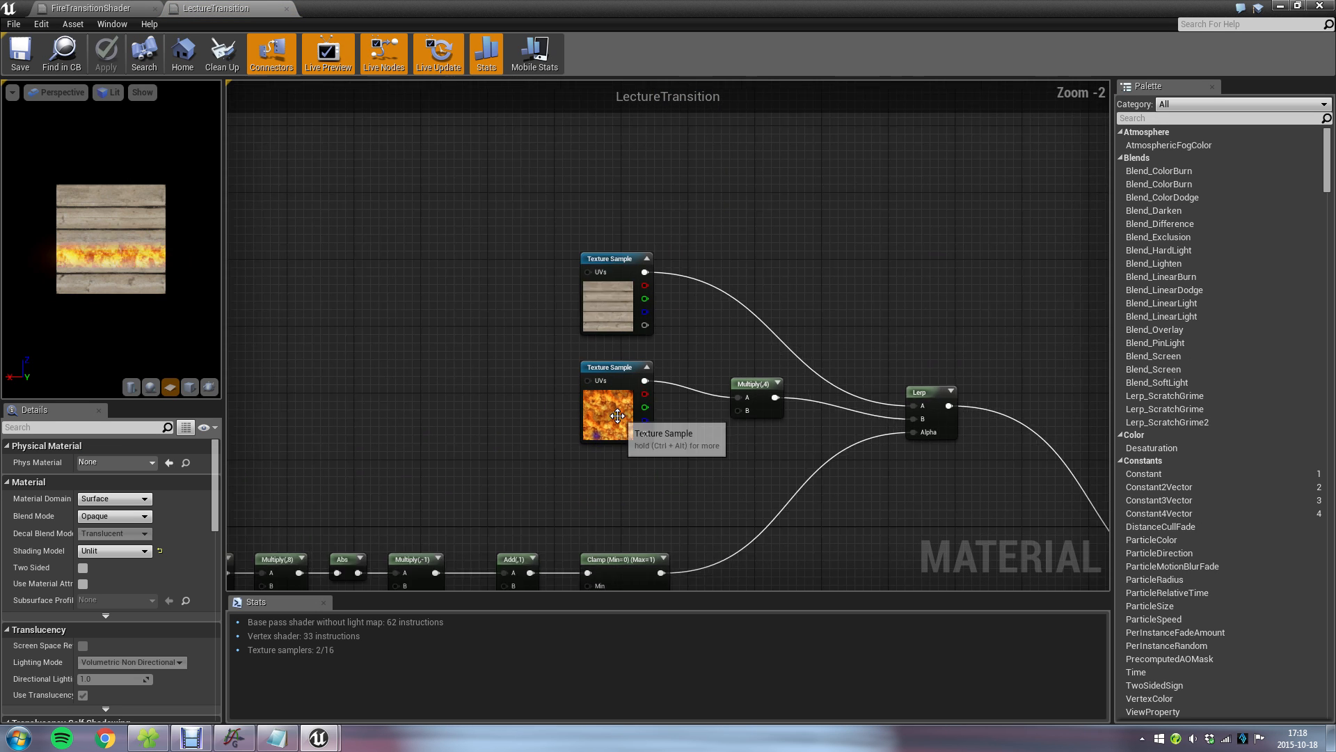
pyautogui.moveTo(614, 292); pyautogui.dragTo(532, 155)
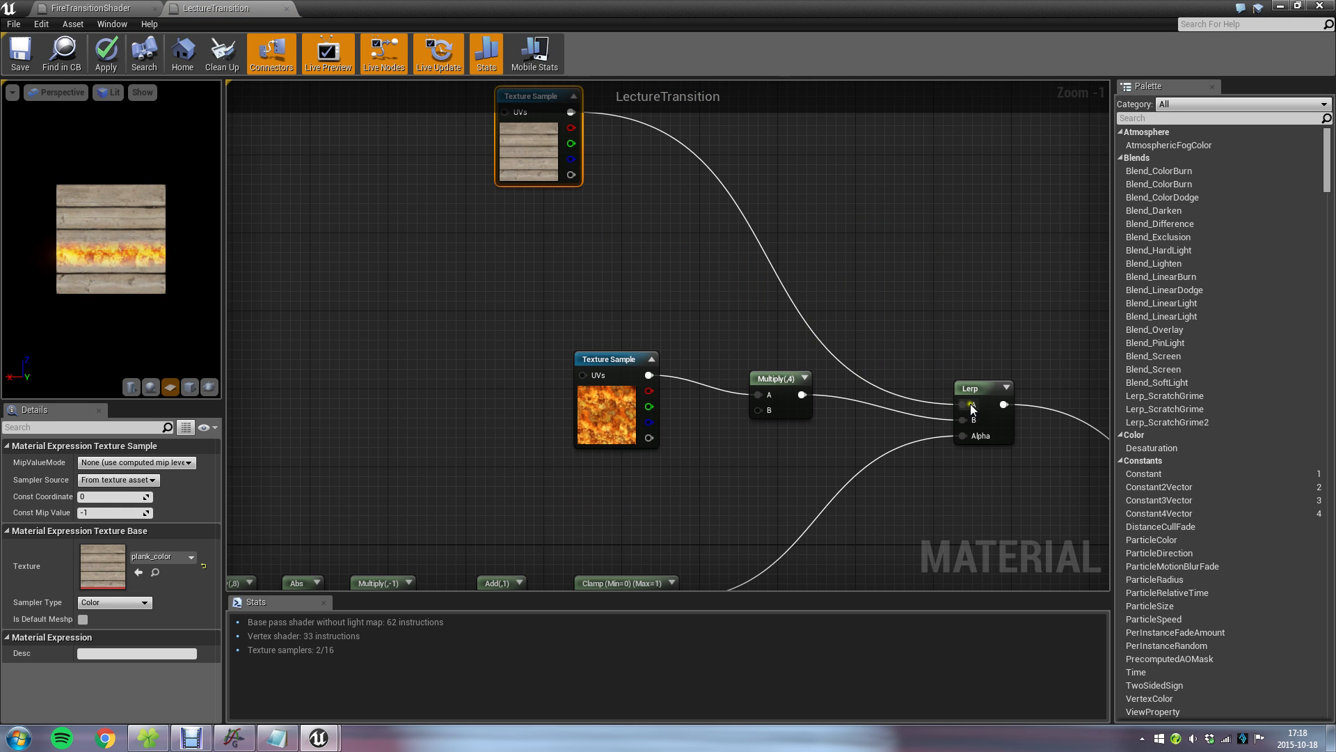
pyautogui.moveTo(569, 188); pyautogui.dragTo(550, 272, button='right')
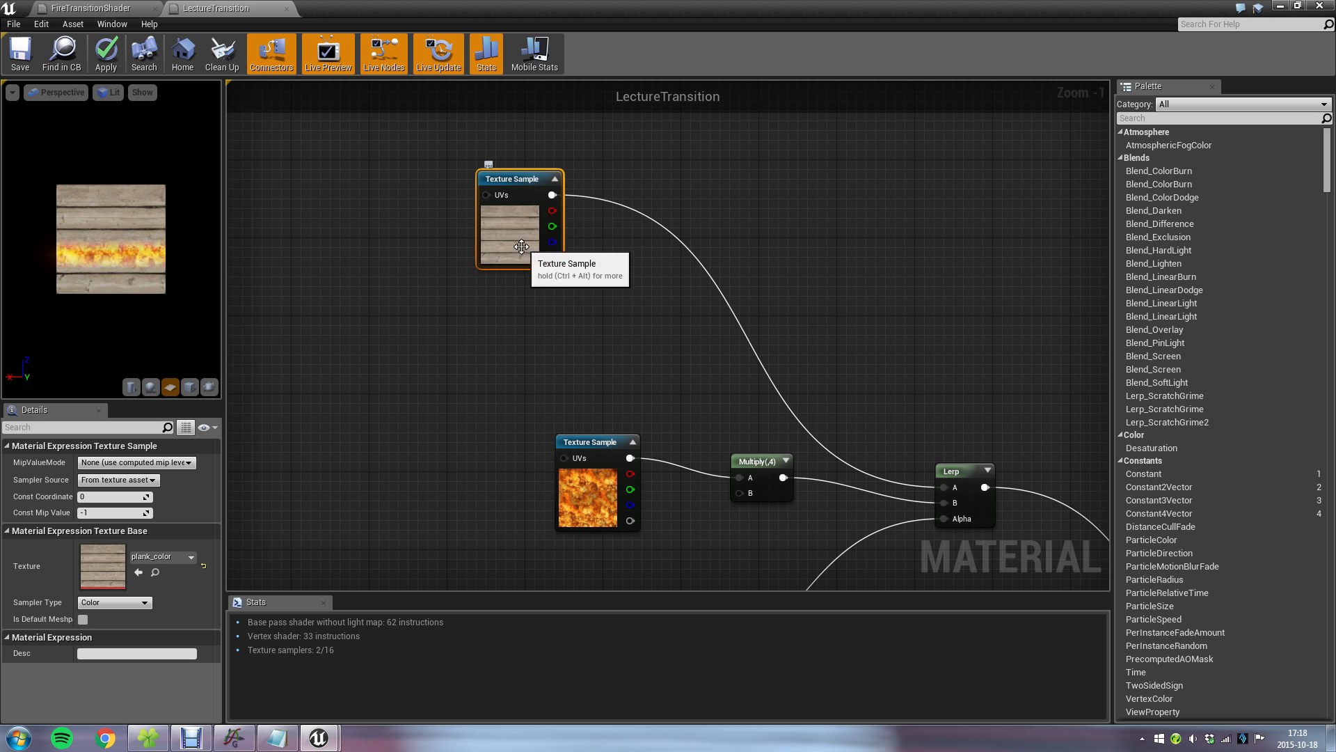
pyautogui.moveTo(508, 275); pyautogui.dragTo(625, 173, button='right')
pyautogui.moveTo(616, 153); pyautogui.dragTo(694, 289)
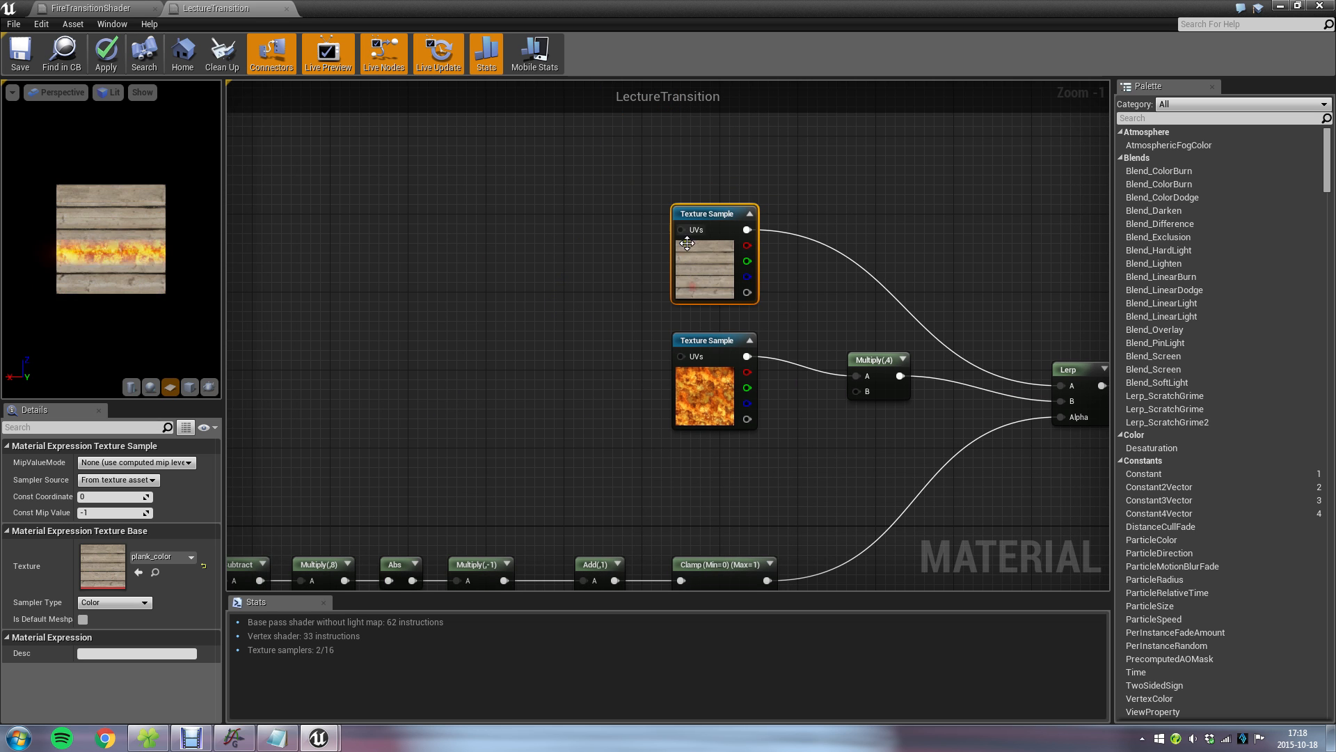
pyautogui.moveTo(875, 369); pyautogui.dragTo(875, 388)
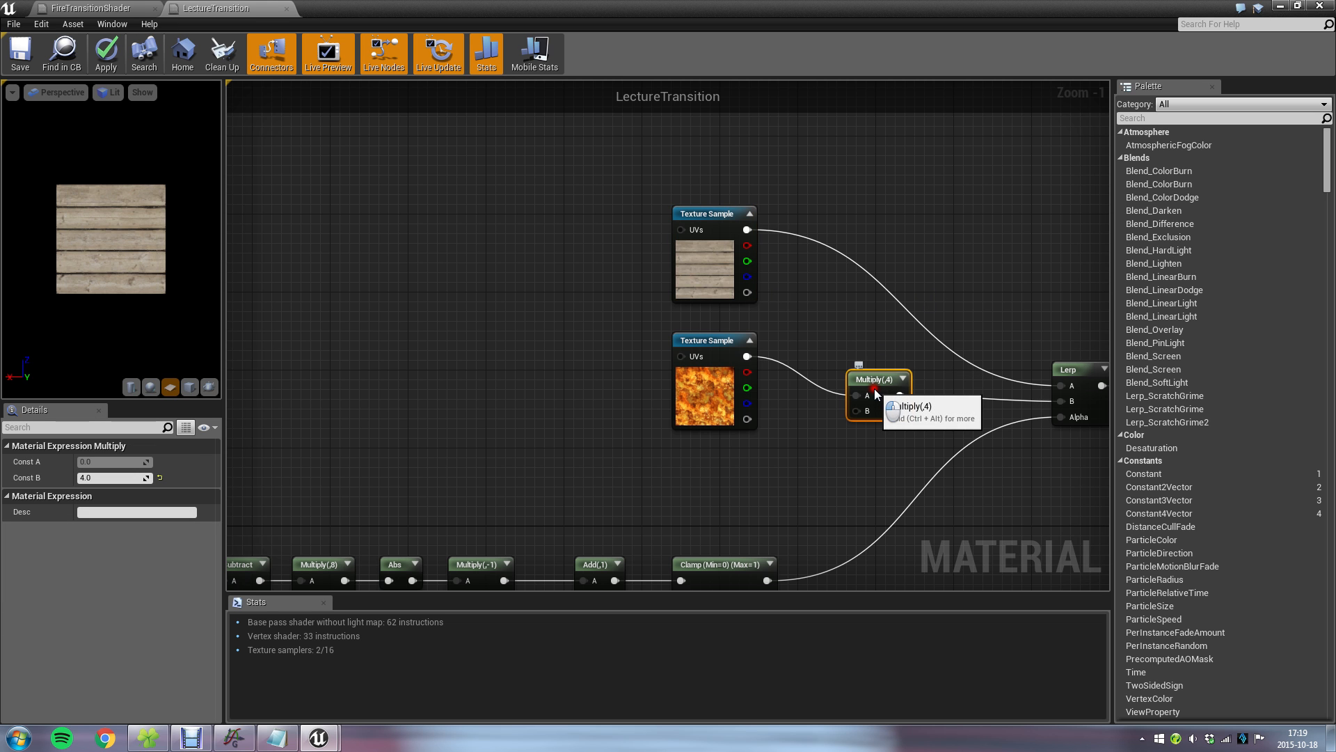
# Look at fire_animation_offset.tga in the plank_textures folder and return to the LectureTransition material editor.
pyautogui.moveTo(550, 446); pyautogui.dragTo(774, 274, button='right')
pyautogui.moveTo(391, 380); pyautogui.dragTo(639, 183, button='right')
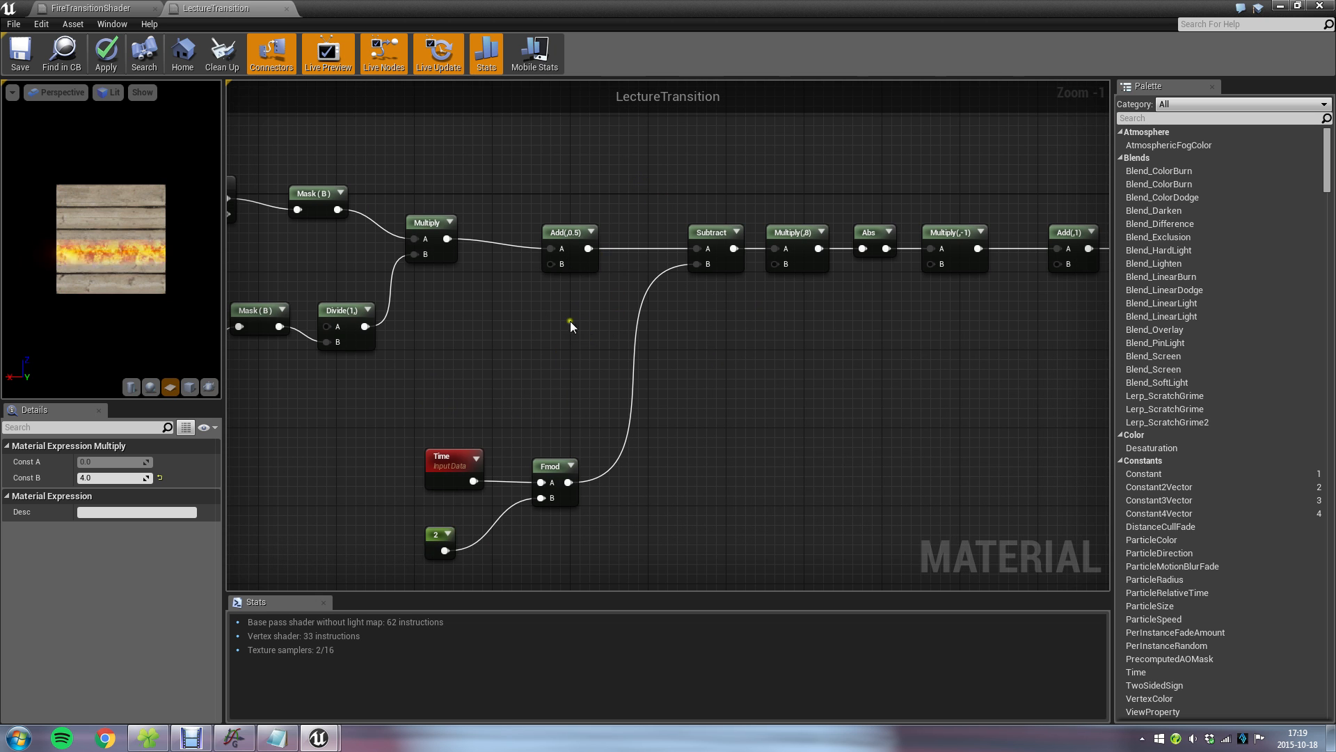
pyautogui.moveTo(612, 441); pyautogui.dragTo(665, 310, button='right')
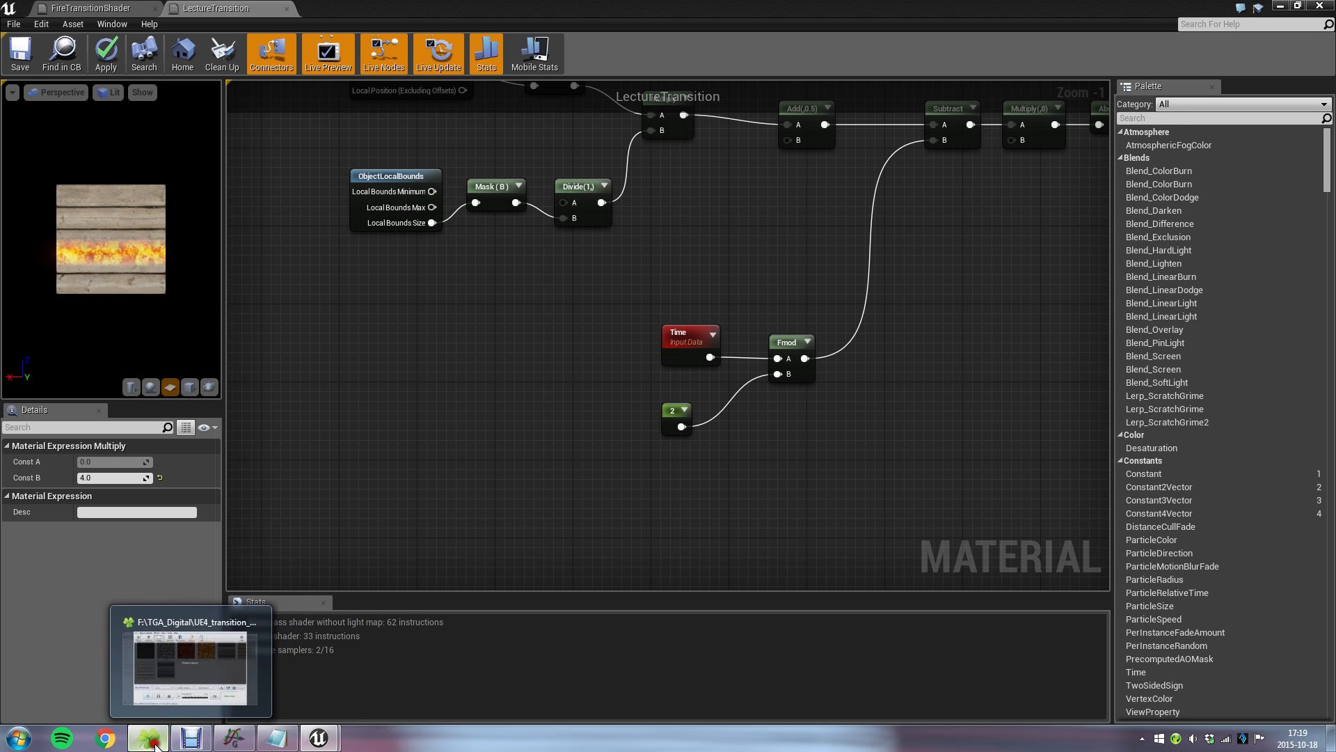
pyautogui.click(282, 736)
pyautogui.click(1015, 212)
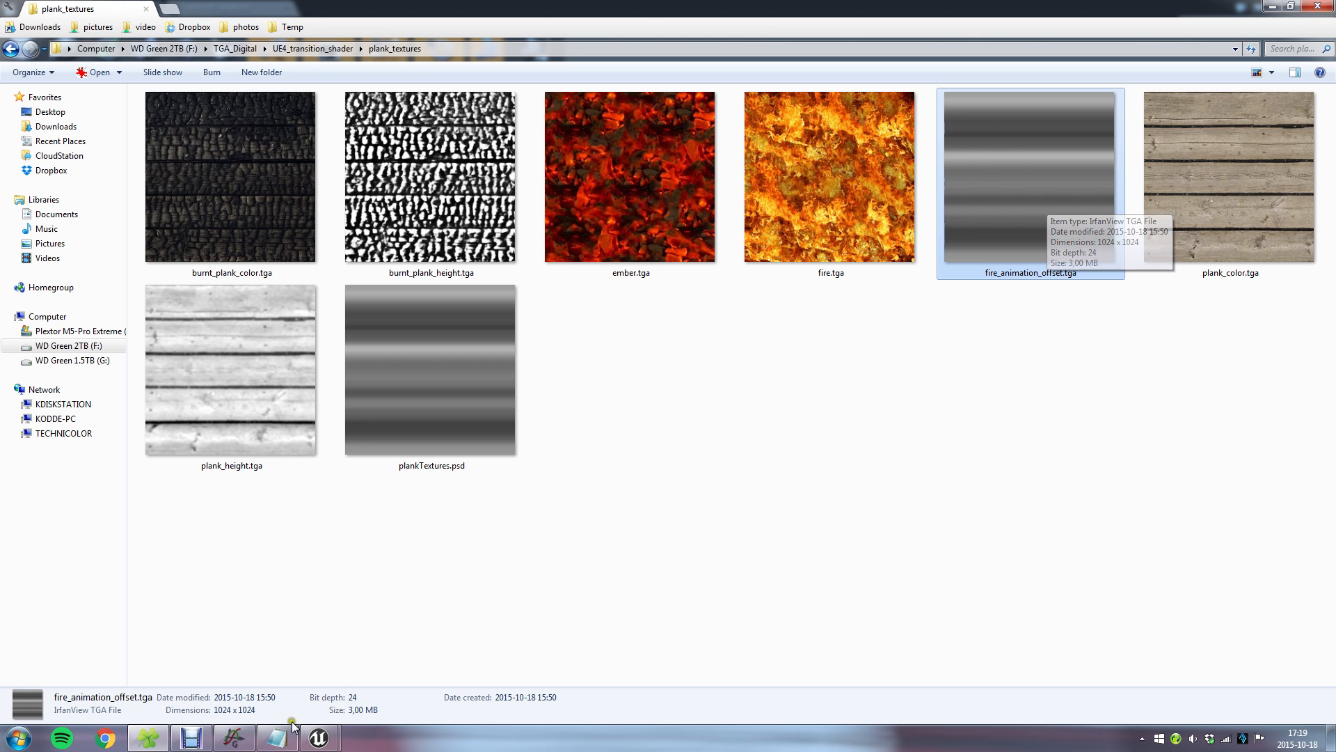
pyautogui.moveTo(319, 736)
pyautogui.click(426, 670)
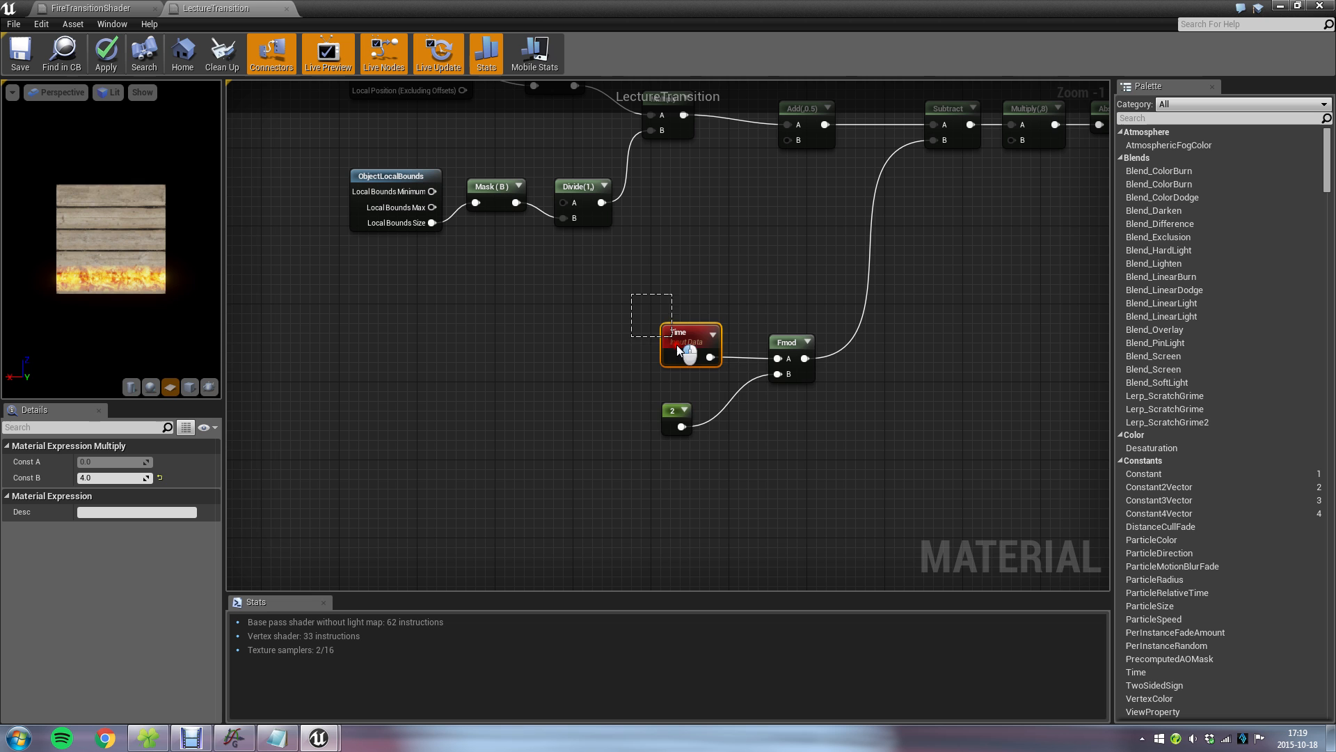
# Move the Time, constant 2 and Fmod nodes together, farther from the Subtract node and slightly lower.
pyautogui.moveTo(786, 435); pyautogui.dragTo(786, 435)
pyautogui.moveTo(782, 344); pyautogui.dragTo(628, 411)
pyautogui.click(781, 407)
# Add the fire_animation_offset texture from the Content Browser as a Texture Sample above the Time node in LectureTransition.
pyautogui.moveTo(778, 4); pyautogui.dragTo(637, 49)
pyautogui.click(462, 602)
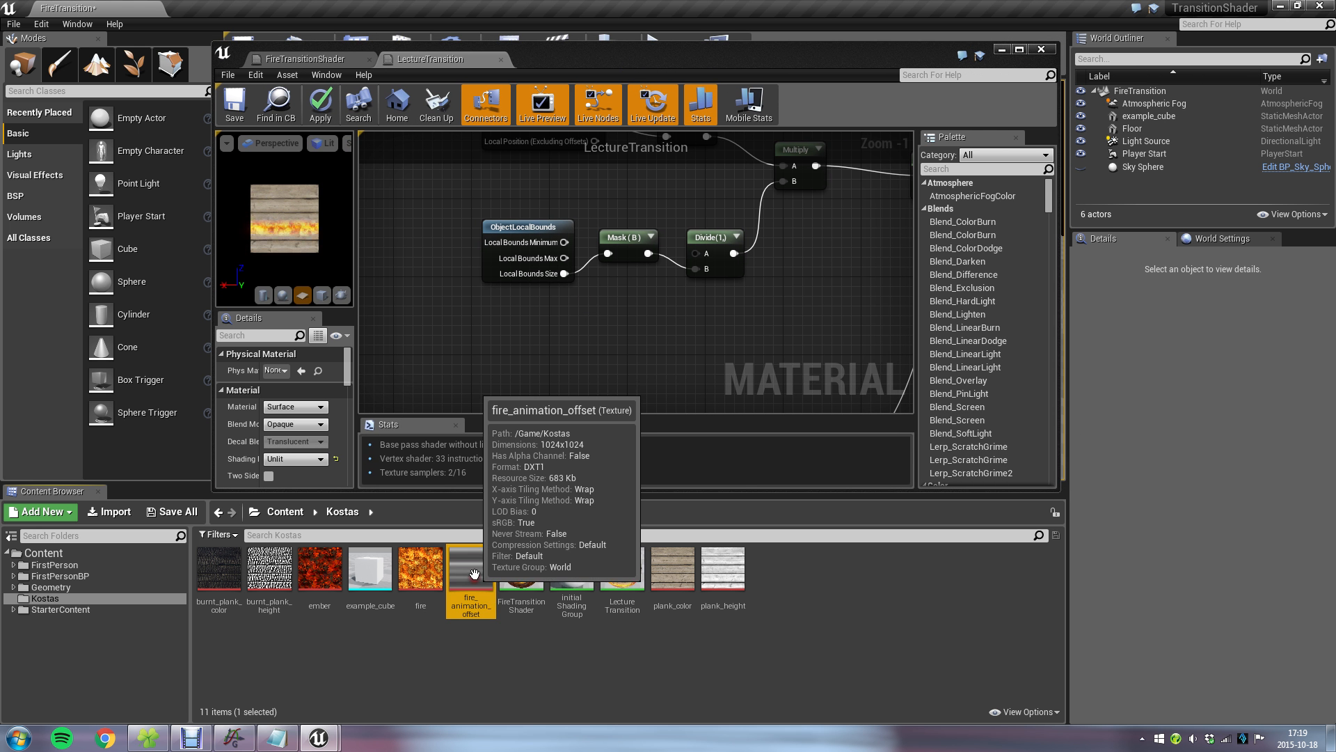
pyautogui.moveTo(467, 599); pyautogui.dragTo(634, 315)
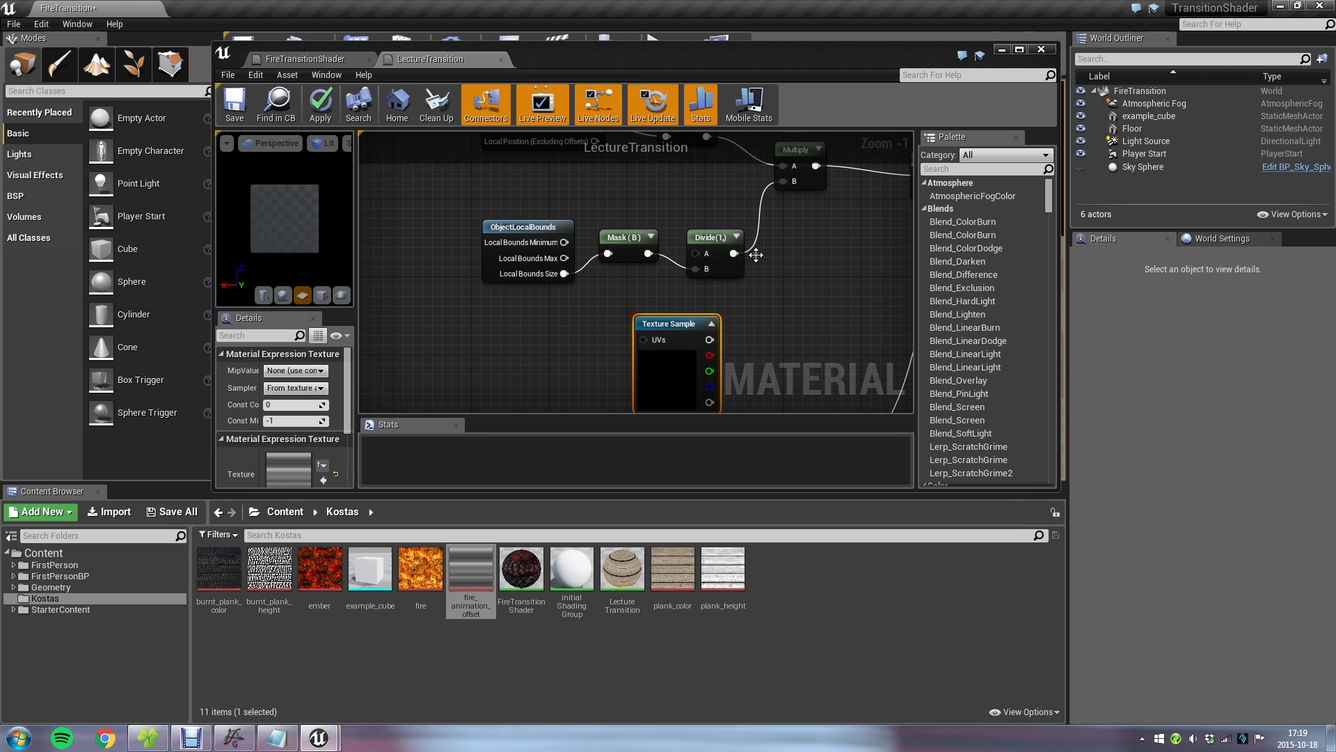
pyautogui.click(1020, 50)
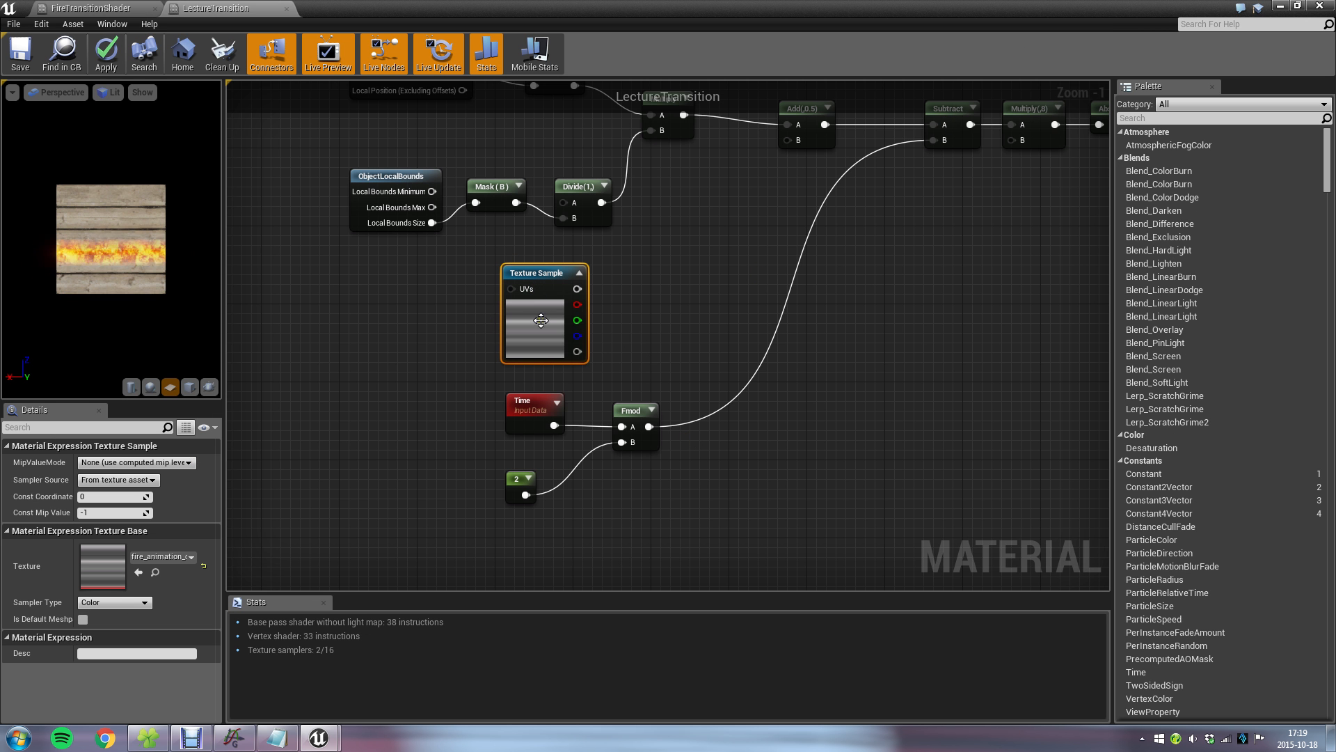
pyautogui.click(710, 253)
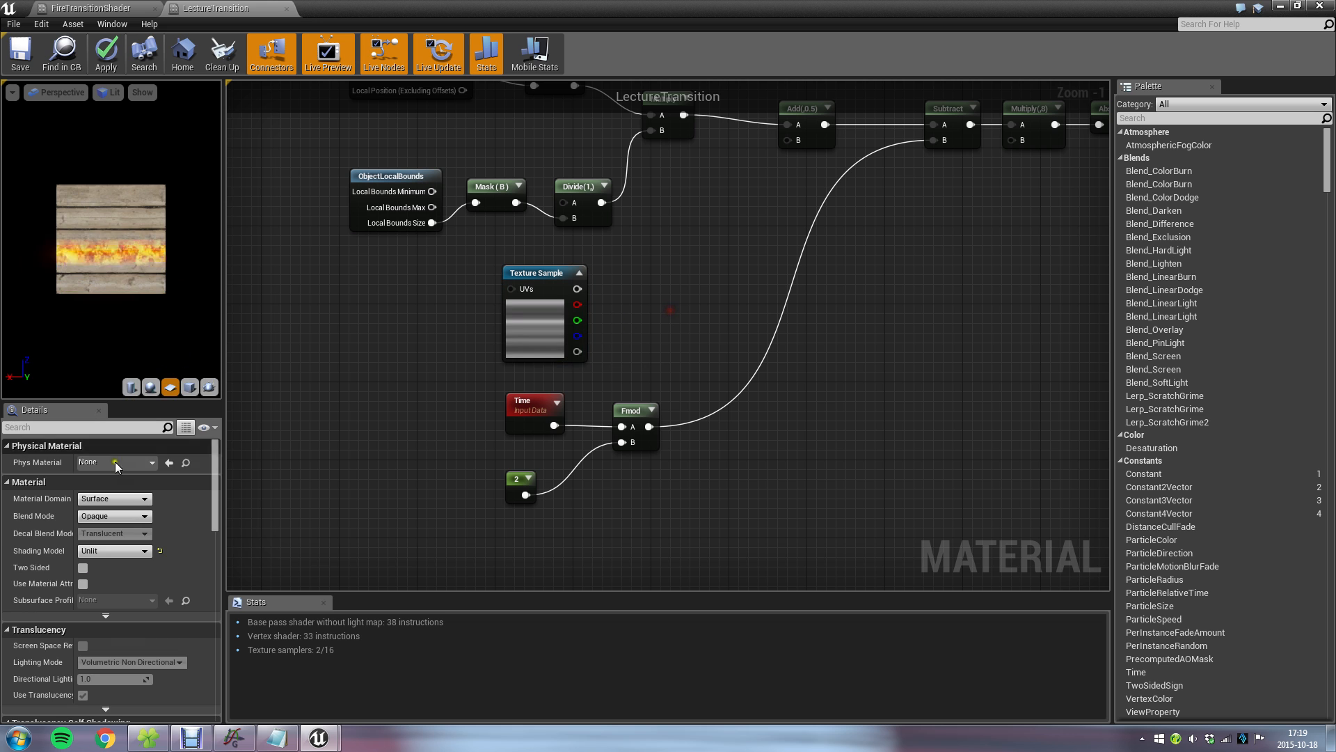
# Insert a Subtract node after Fmod, feed the offset texture's red channel into its B input, and save the material.
pyautogui.moveTo(872, 206); pyautogui.dragTo(783, 323)
pyautogui.write('-')
pyautogui.press('Return')
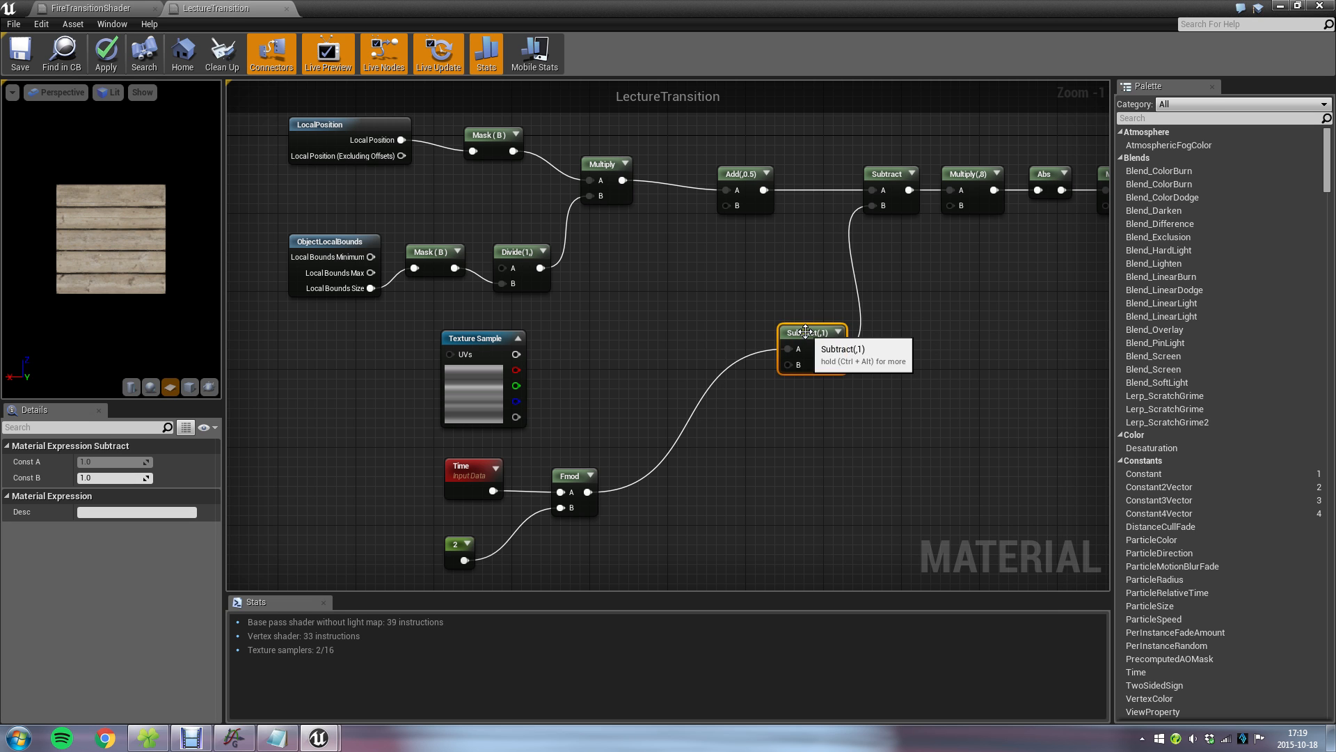
pyautogui.moveTo(808, 330); pyautogui.dragTo(712, 328)
pyautogui.moveTo(517, 369); pyautogui.dragTo(686, 362)
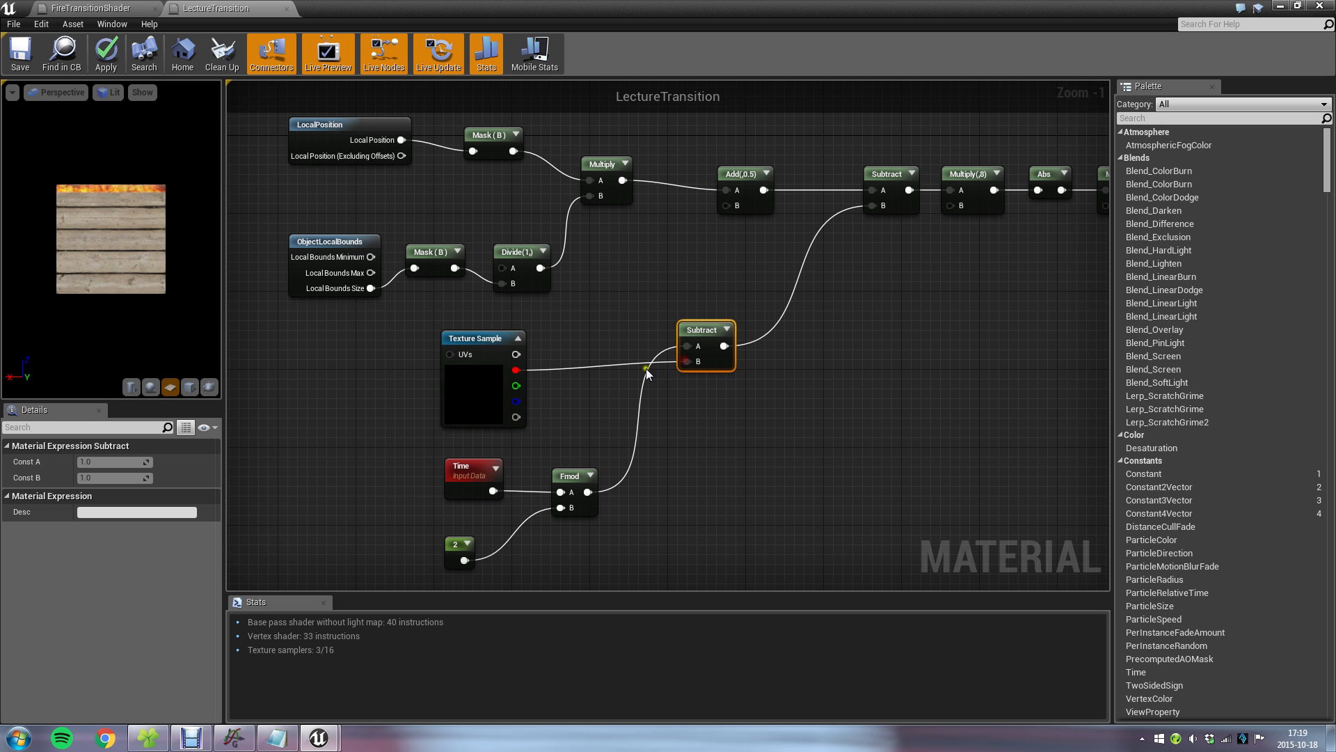
pyautogui.click(19, 57)
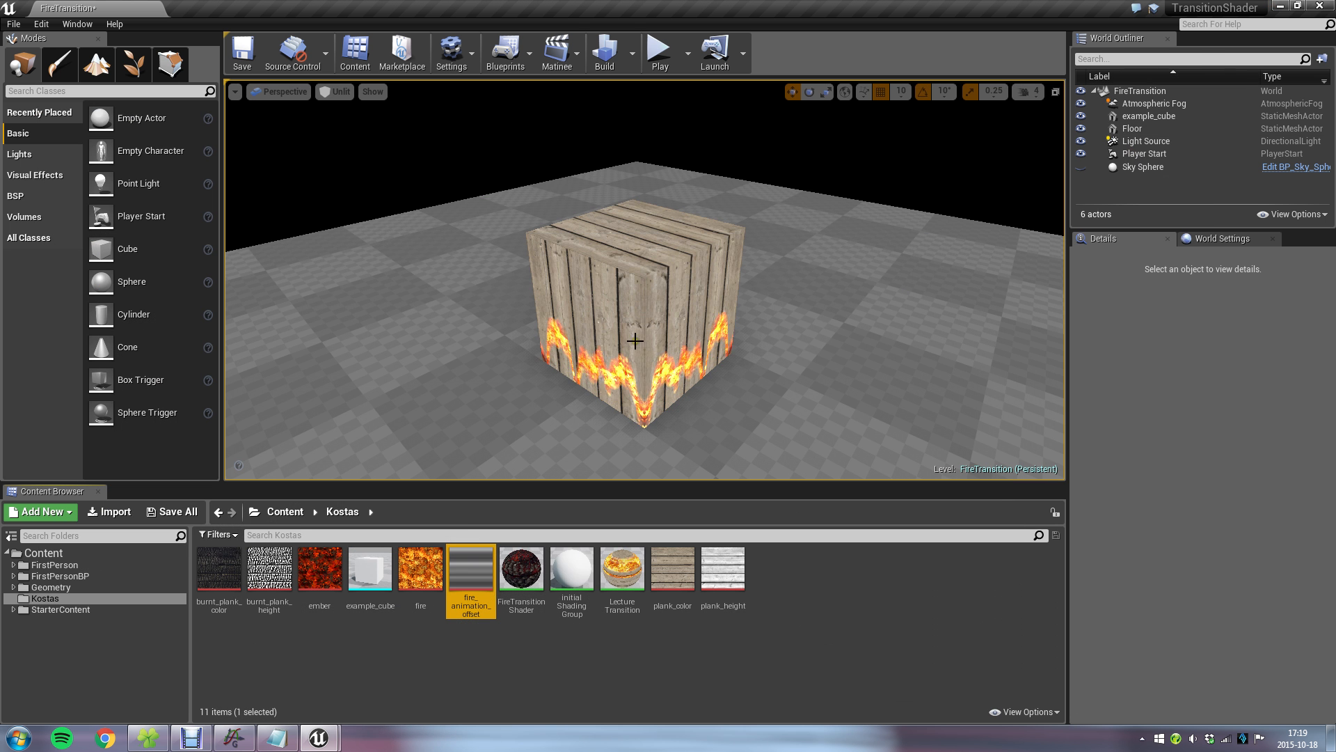
# Examine the shape of the fire line on one side of the example cube in the level.
pyautogui.scroll(3, 638, 315)
pyautogui.moveTo(537, 379); pyautogui.dragTo(492, 340, button='right')
pyautogui.press('a')
pyautogui.press('s')
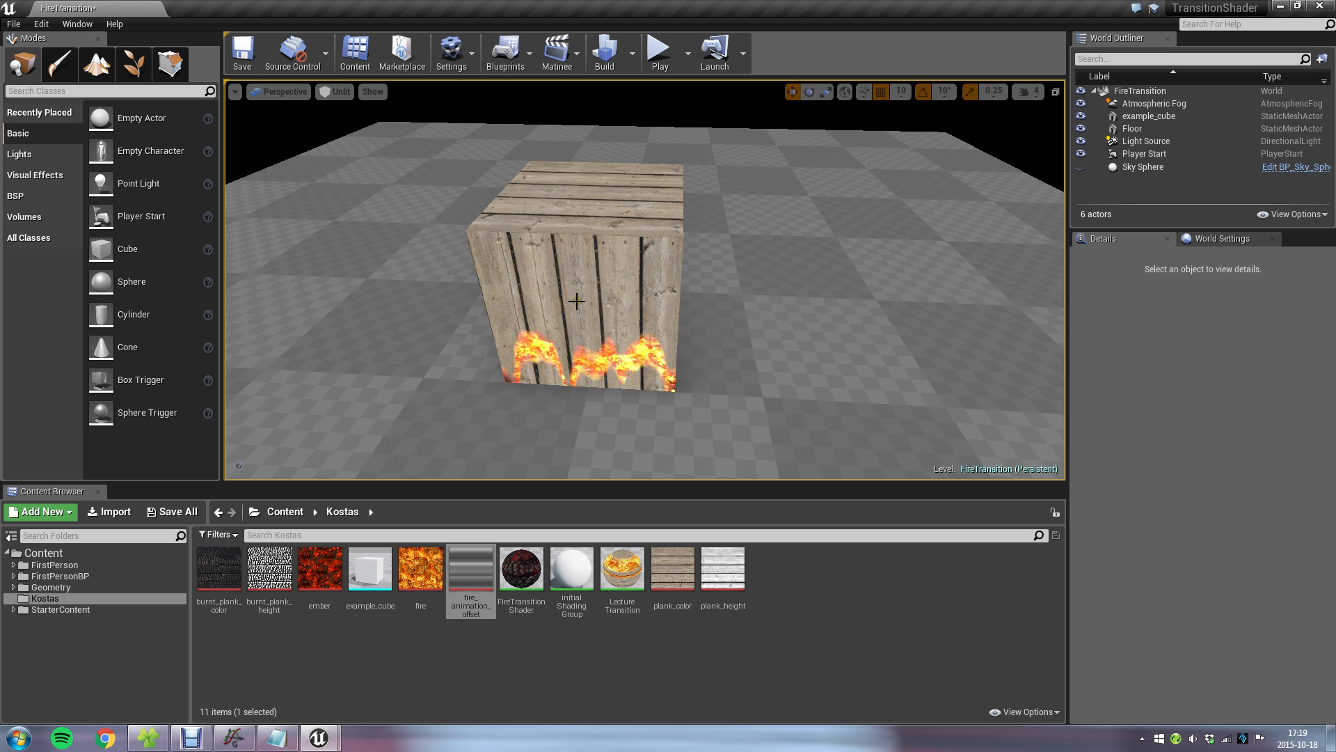
pyautogui.scroll(10, 627, 314)
pyautogui.scroll(-10, 655, 313)
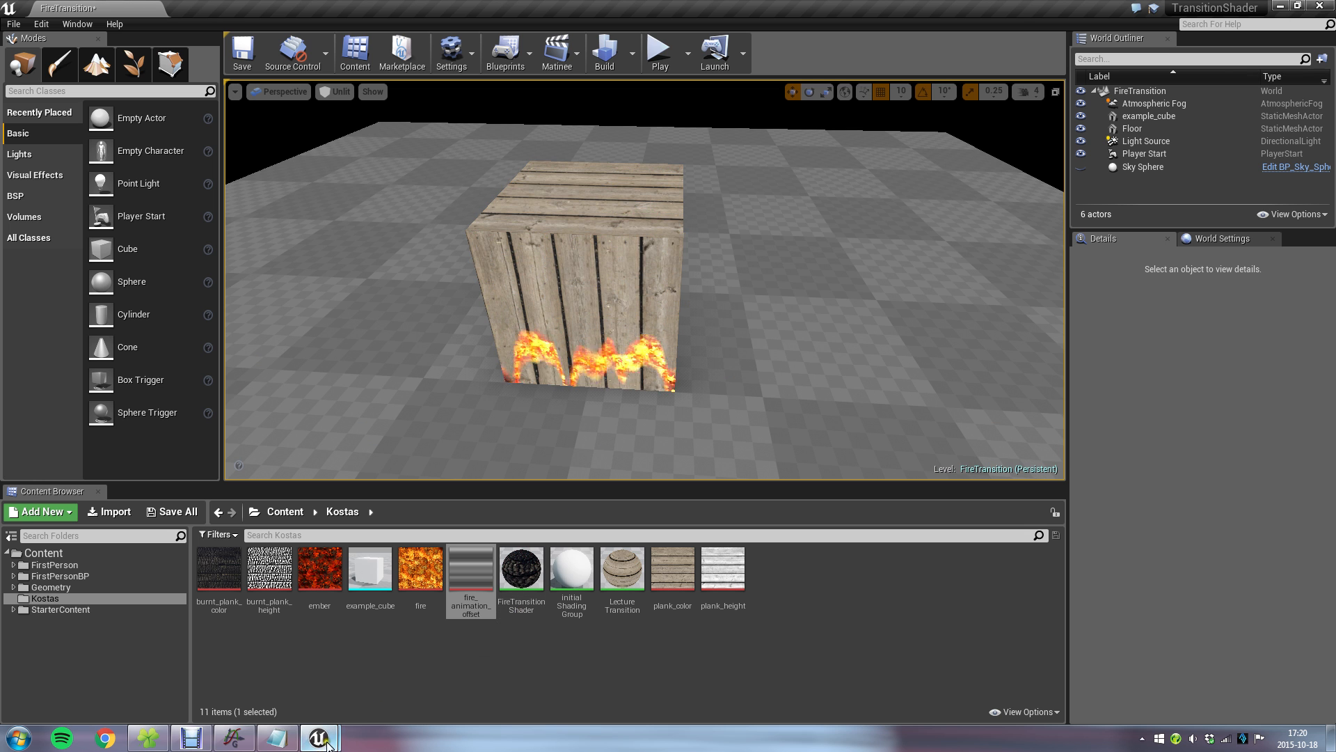
# Open the fire_animation_offset texture to examine its grey bands and compare them with the fire line on the cube.
pyautogui.doubleClick(478, 566)
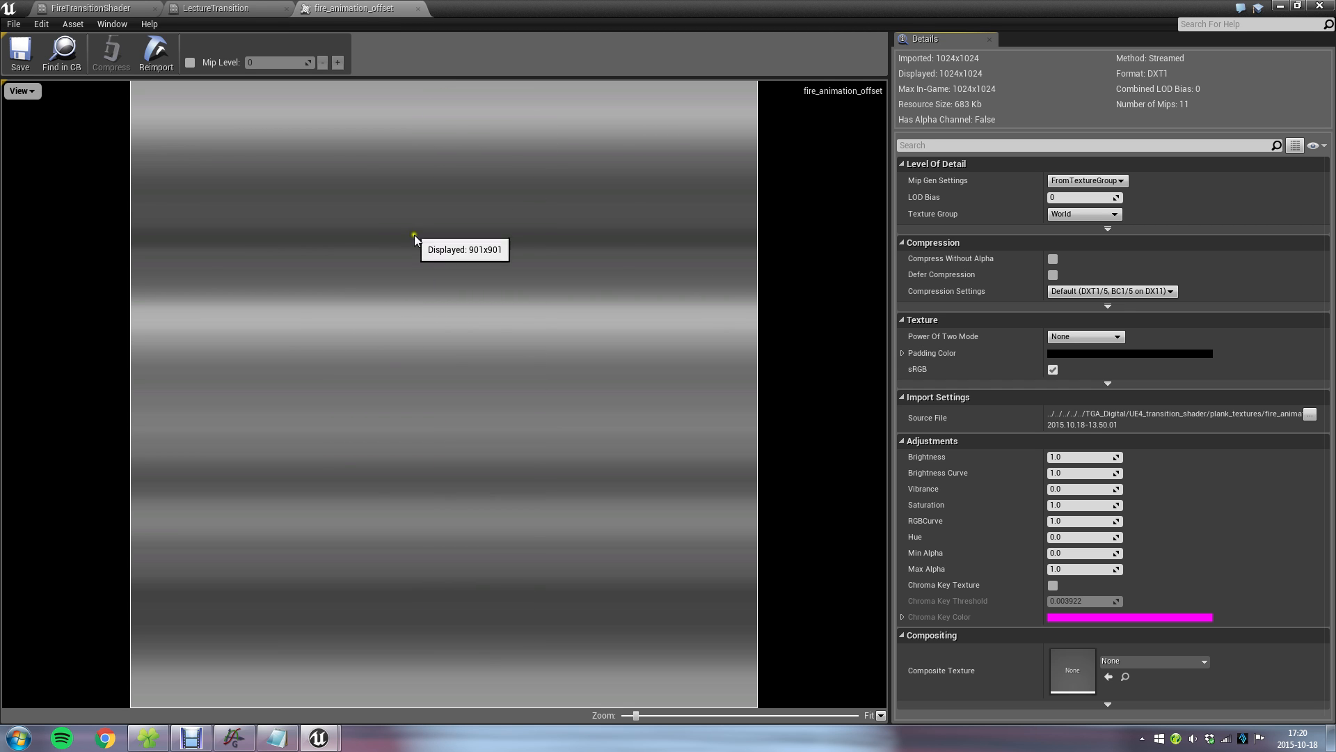
pyautogui.click(1281, 6)
pyautogui.scroll(2, 568, 301)
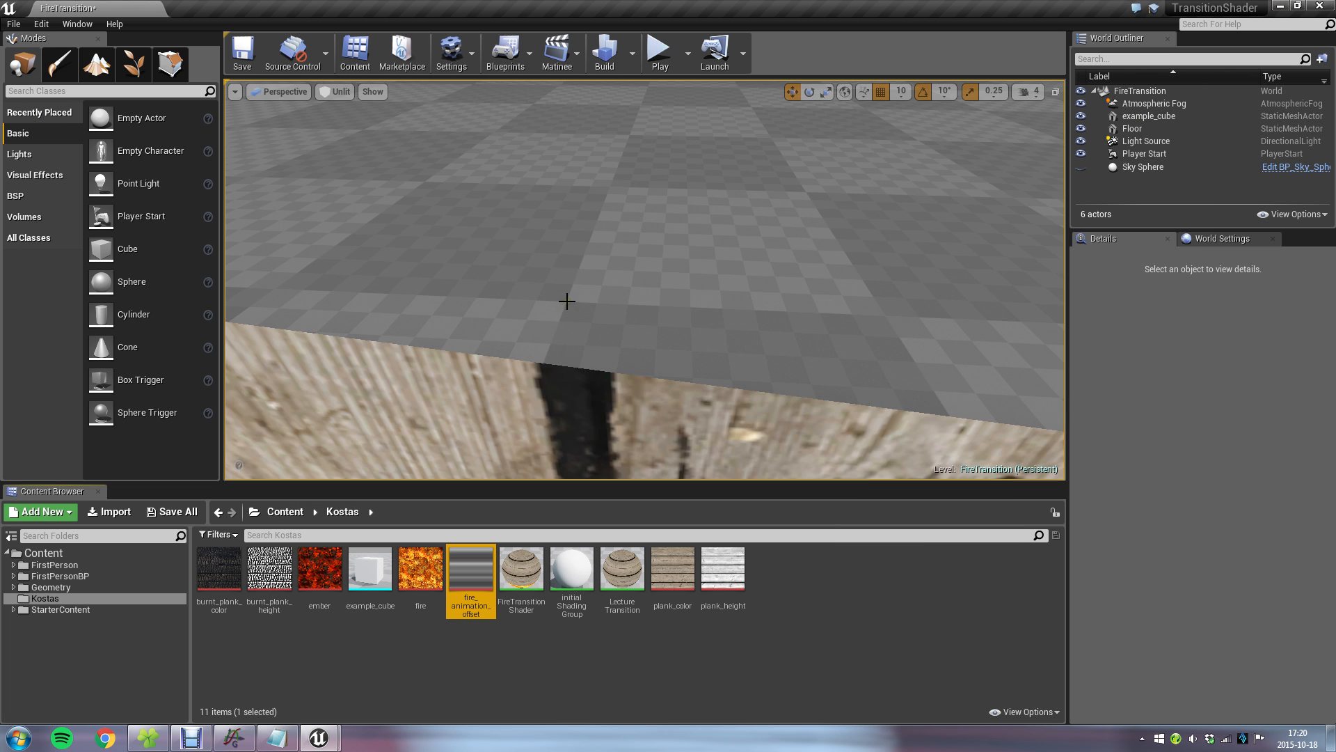
pyautogui.scroll(-1, 567, 302)
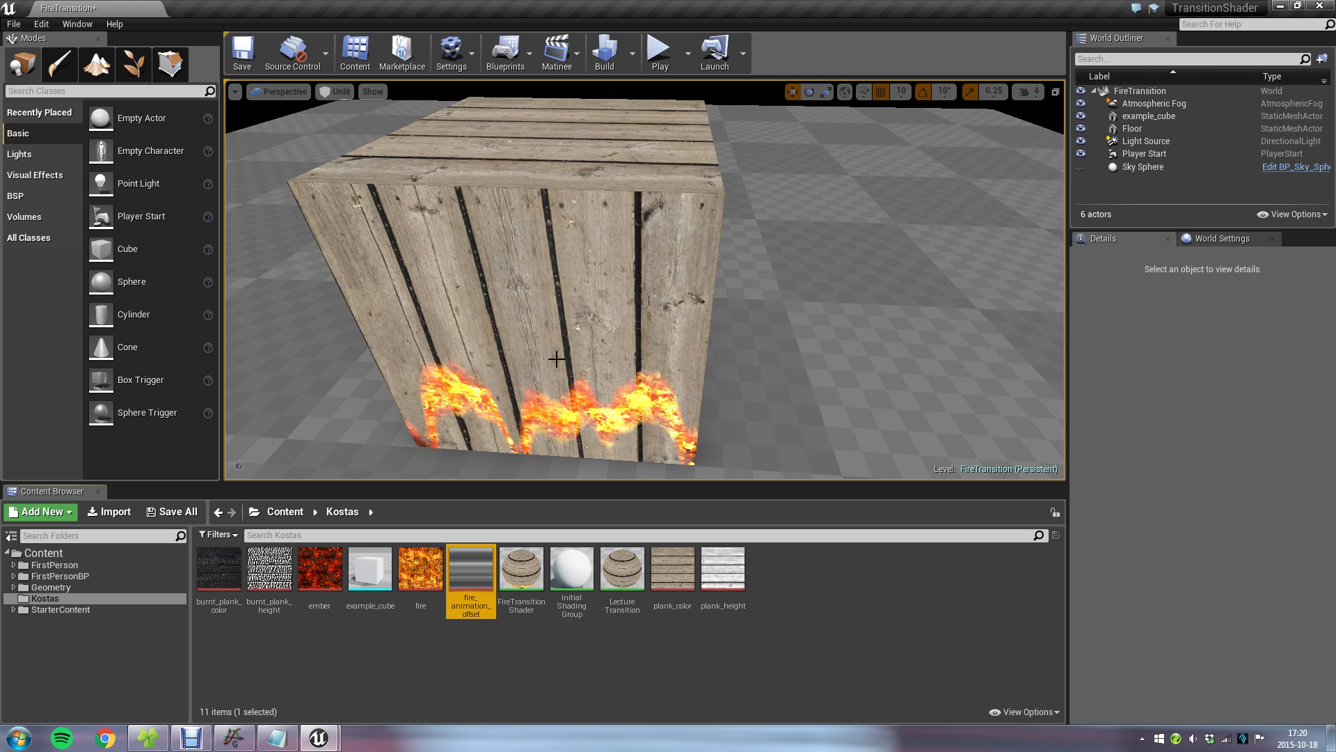
pyautogui.scroll(-3, 565, 306)
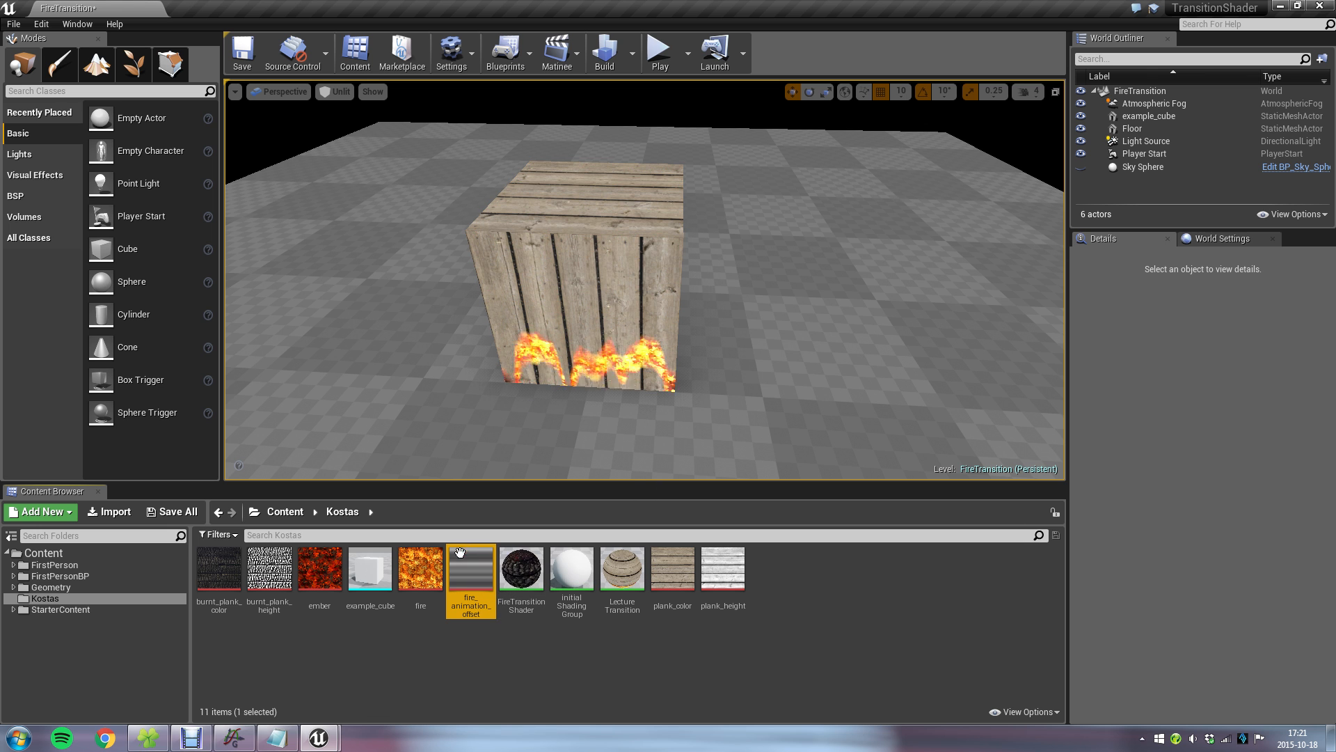
# Open FireTransitionShader and examine how its offset Texture Sample connects to the Subtract node.
pyautogui.click(525, 564)
pyautogui.doubleClick(524, 564)
pyautogui.moveTo(717, 412); pyautogui.dragTo(746, 101, button='right')
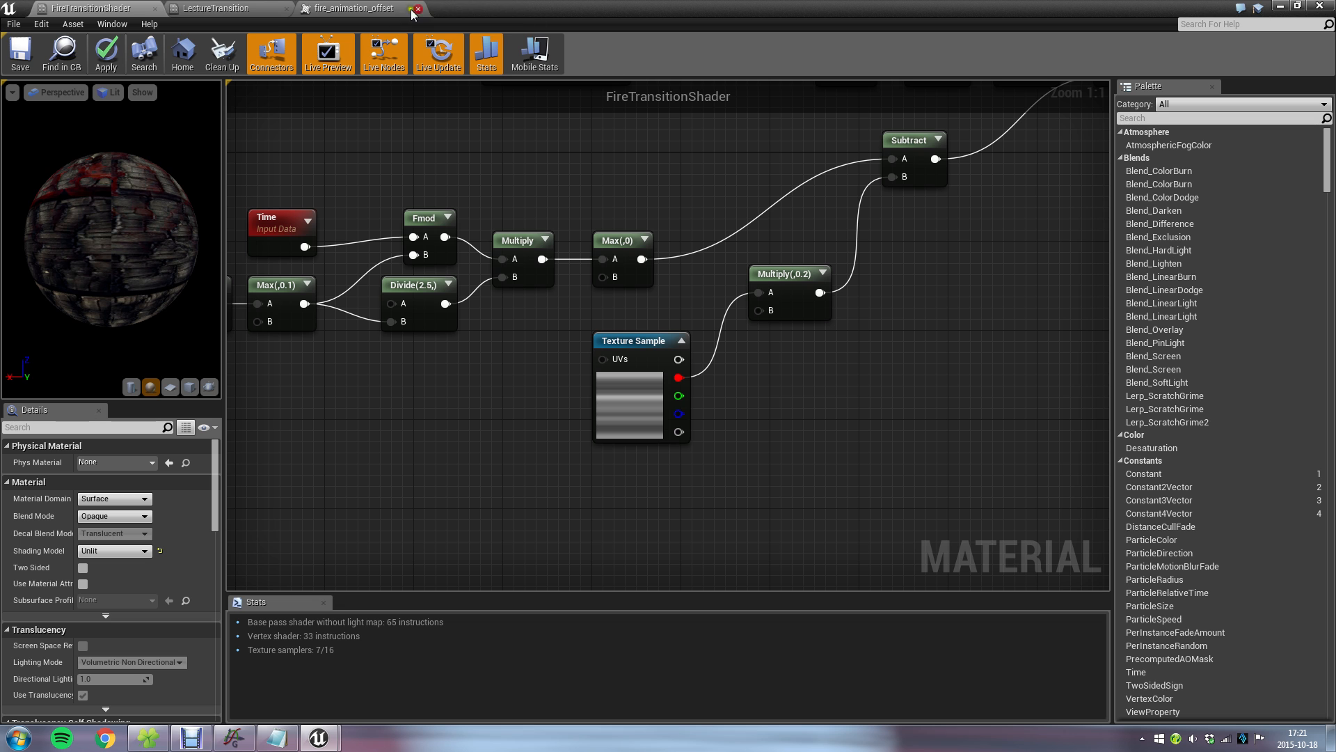
# In LectureTransition, rearrange the nodes so the Time and Fmod group lines up with Subtract and the offset Texture Sample sits below.
pyautogui.click(202, 9)
pyautogui.scroll(3, 794, 367)
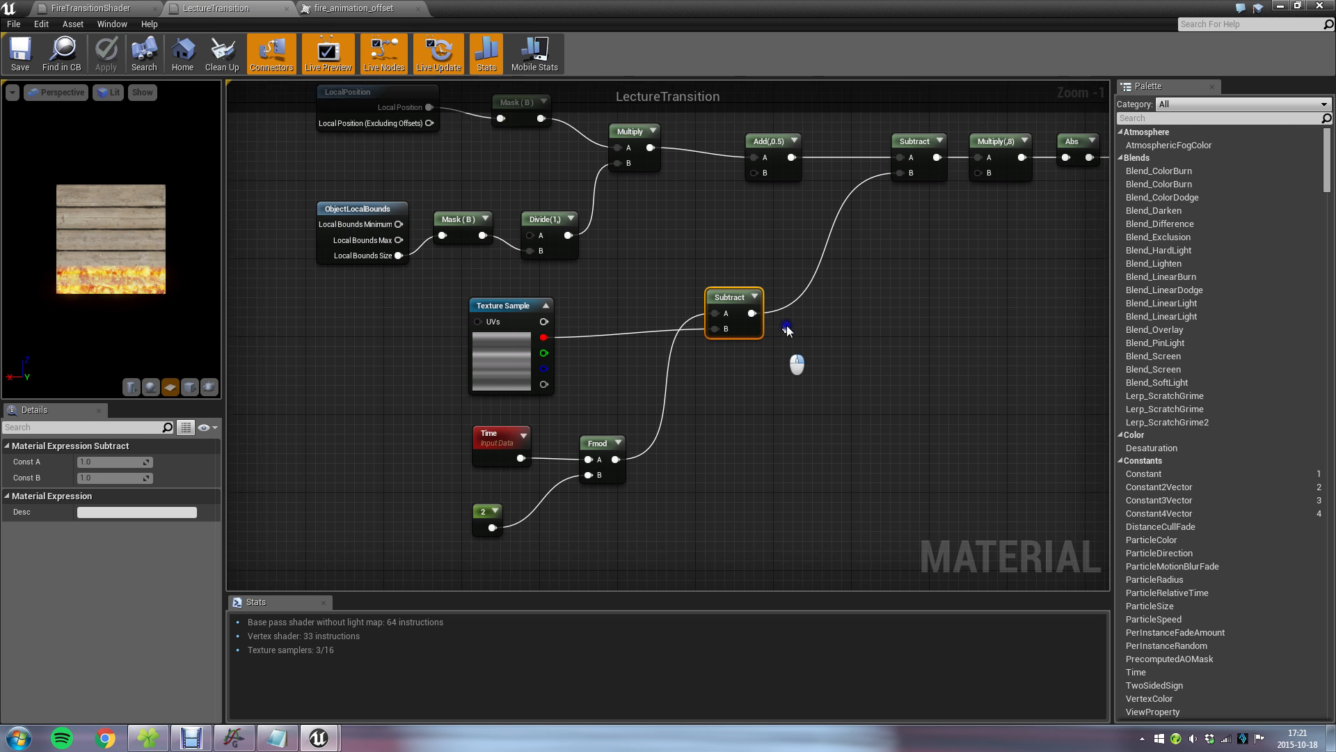
pyautogui.click(513, 278)
pyautogui.moveTo(513, 278); pyautogui.dragTo(725, 496)
pyautogui.moveTo(454, 362); pyautogui.dragTo(616, 470)
pyautogui.moveTo(612, 414); pyautogui.dragTo(506, 325)
pyautogui.moveTo(738, 273); pyautogui.dragTo(708, 349)
pyautogui.moveTo(728, 498); pyautogui.dragTo(571, 498)
pyautogui.moveTo(358, 294); pyautogui.dragTo(516, 421)
pyautogui.moveTo(509, 328); pyautogui.dragTo(519, 347)
pyautogui.moveTo(692, 374); pyautogui.dragTo(824, 270, button='right')
pyautogui.moveTo(723, 396); pyautogui.dragTo(587, 407)
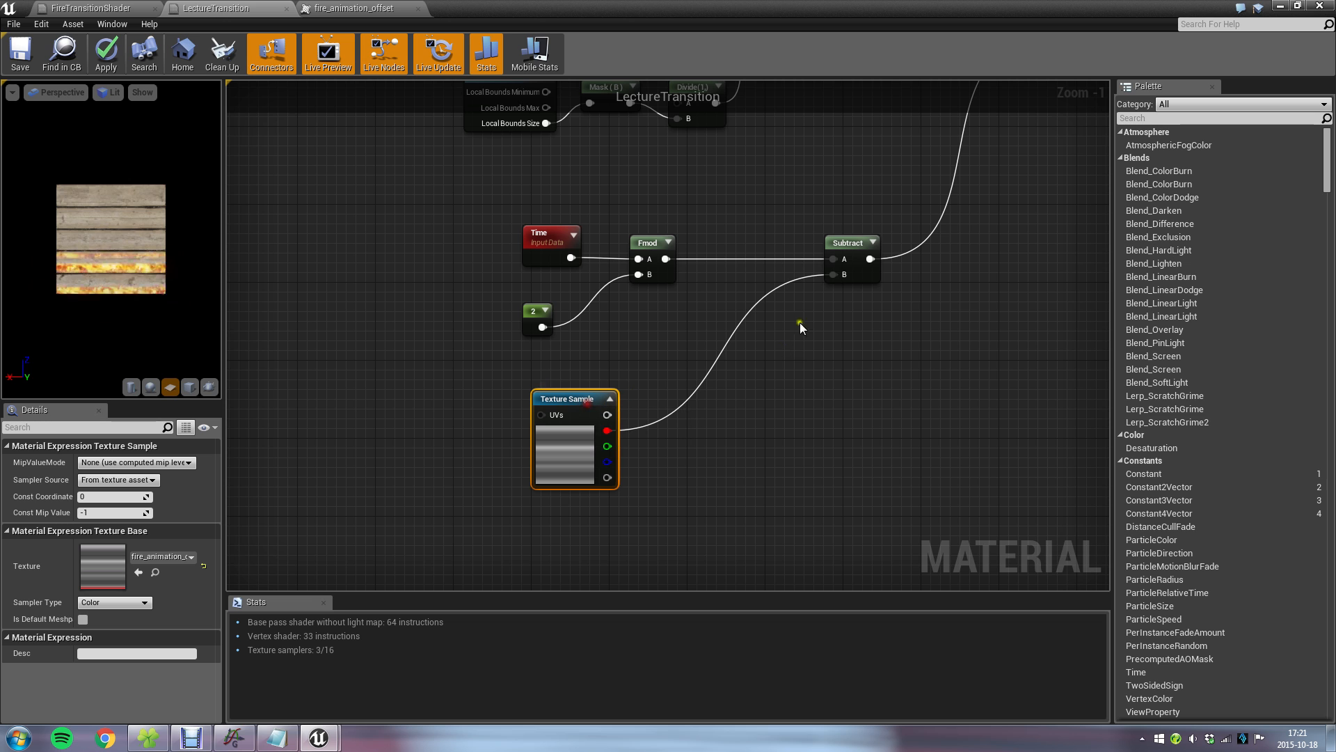
# Insert a Multiply node between the offset texture's red output and the Subtract node's B input.
pyautogui.moveTo(834, 274); pyautogui.dragTo(708, 357)
pyautogui.write('multiply')
pyautogui.press('Return')
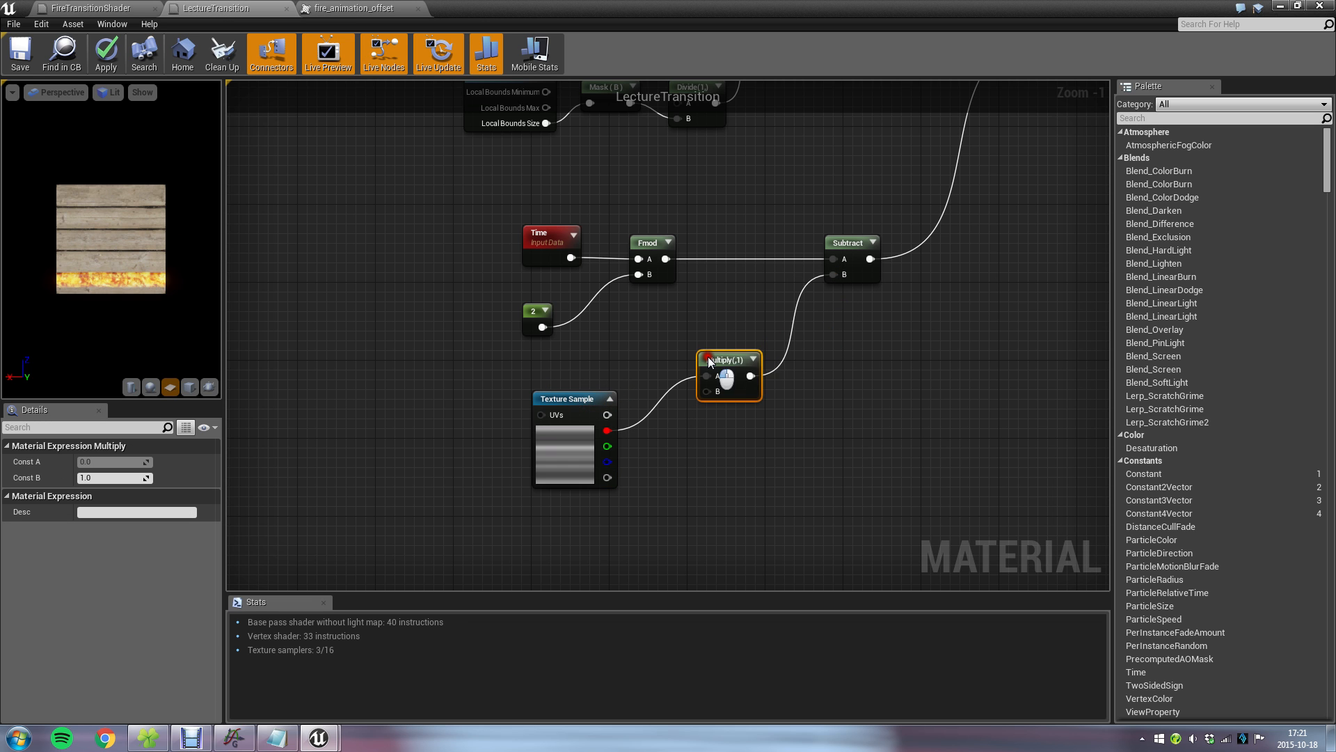
pyautogui.scroll(1, 608, 436)
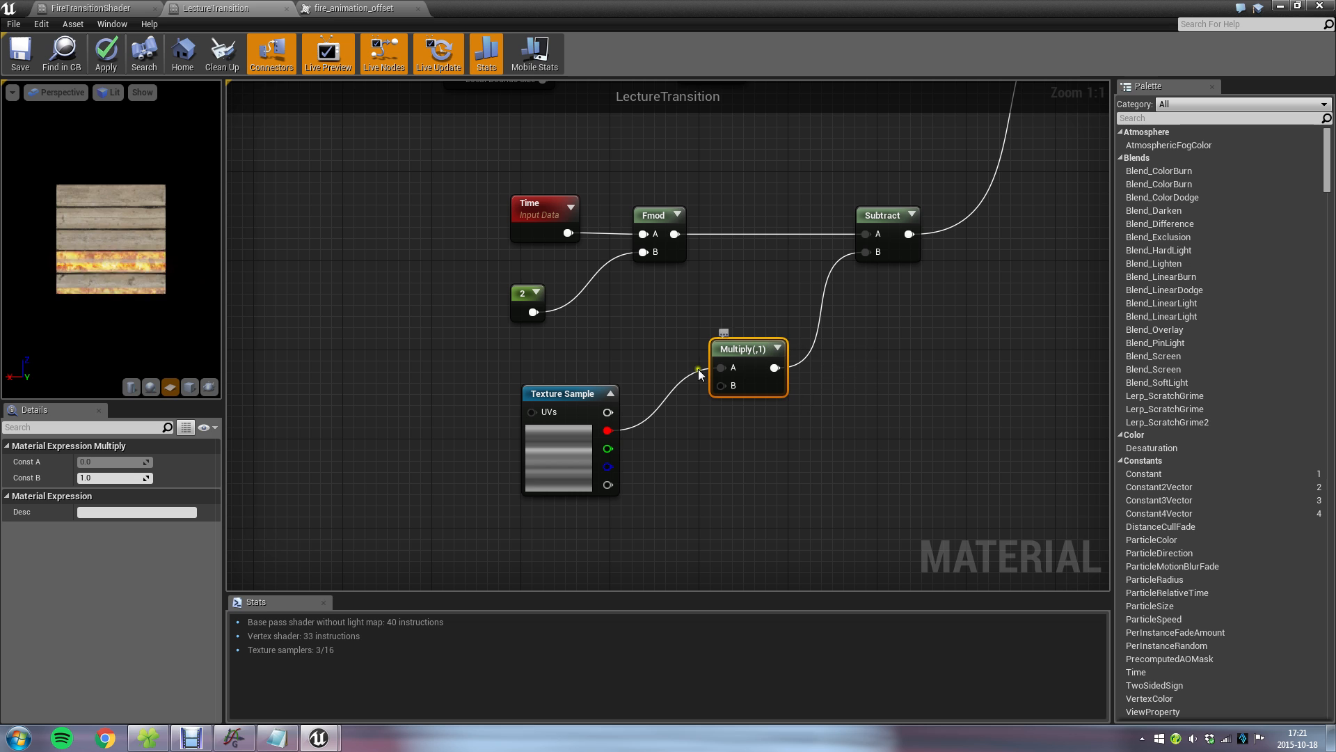
# Set the new Multiply node's Const B to 0.4 and save the material.
pyautogui.click(112, 477)
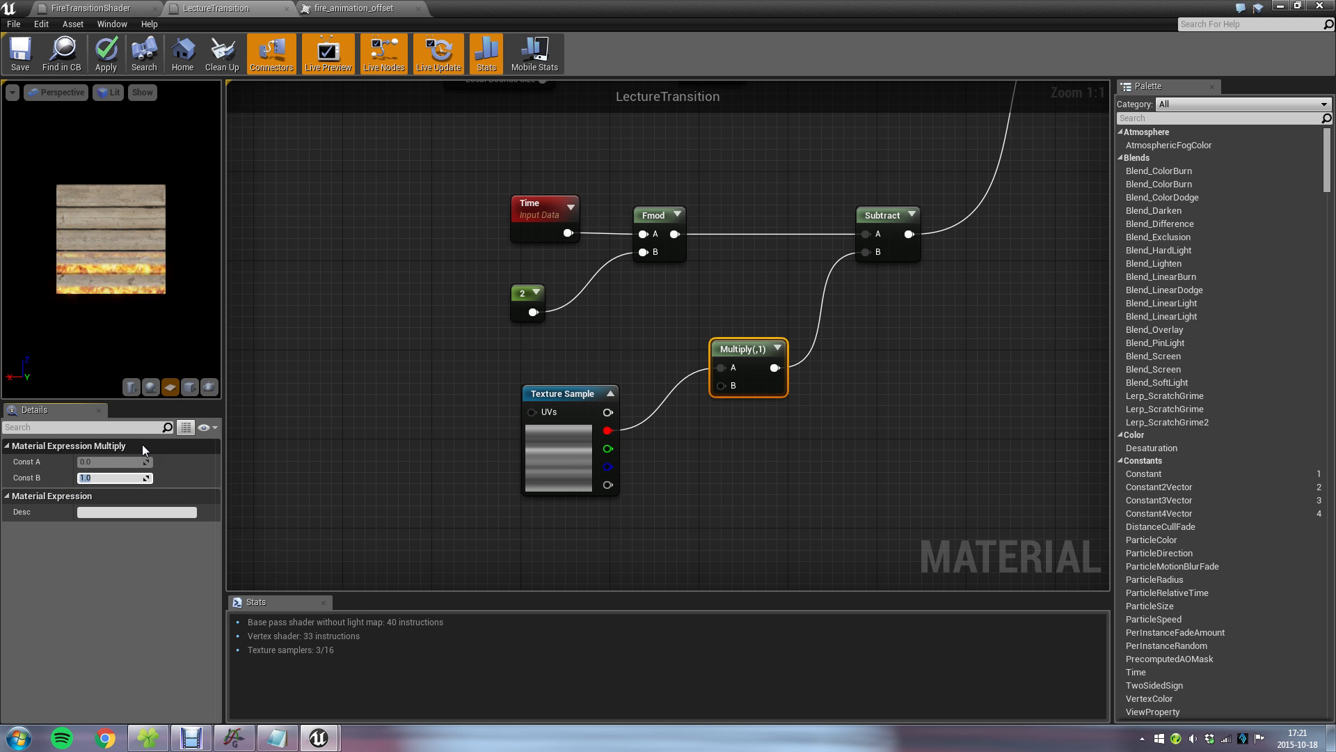
pyautogui.write('0.4')
pyautogui.press('Return')
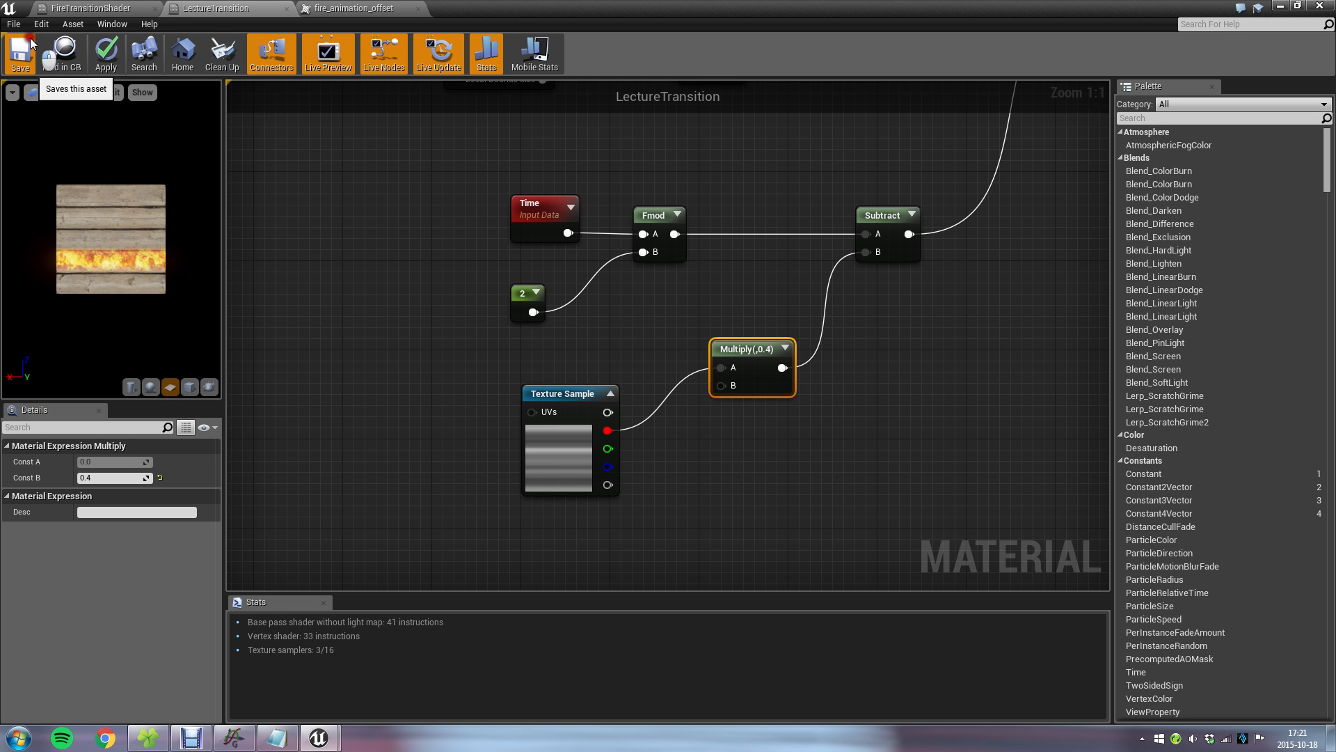
pyautogui.click(31, 39)
# Check the offset Multiply in FireTransitionShader, set Const B of LectureTransition's offset Multiply node to 0.2, and save the material.
pyautogui.click(1278, 6)
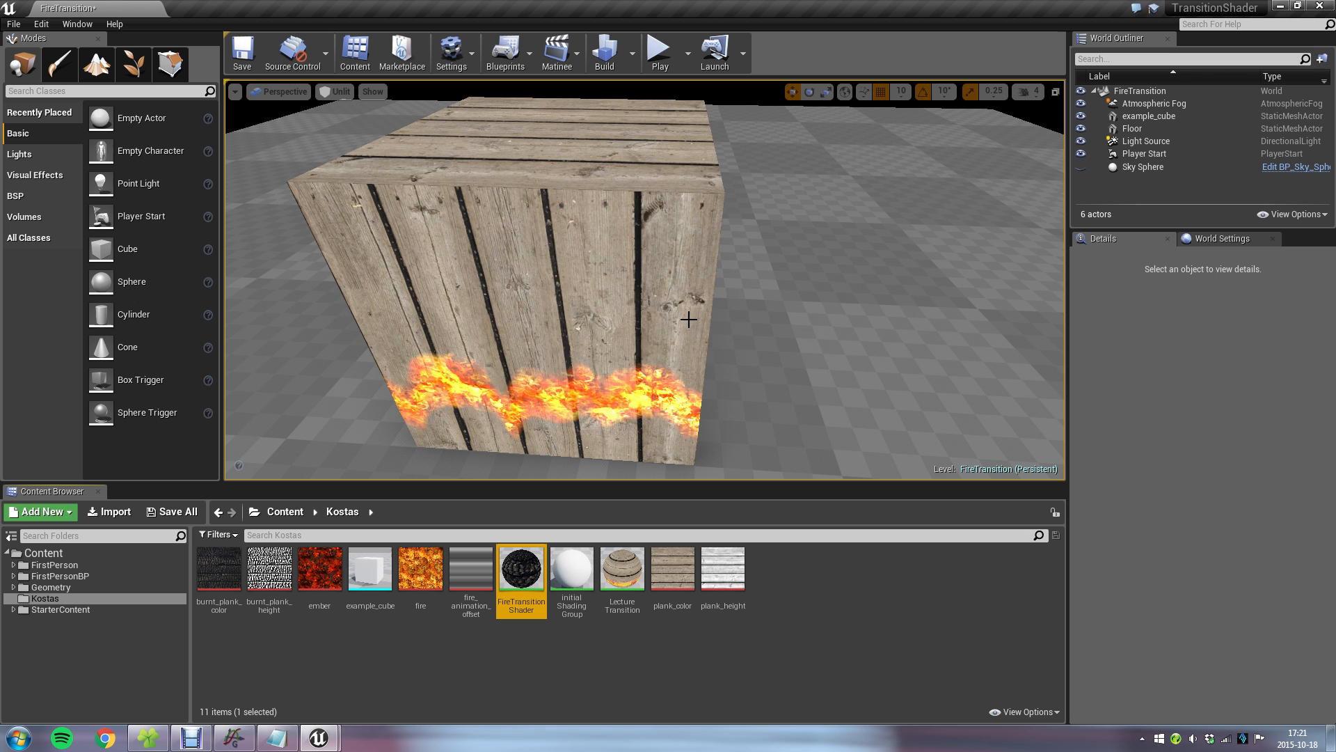
pyautogui.doubleClick(528, 569)
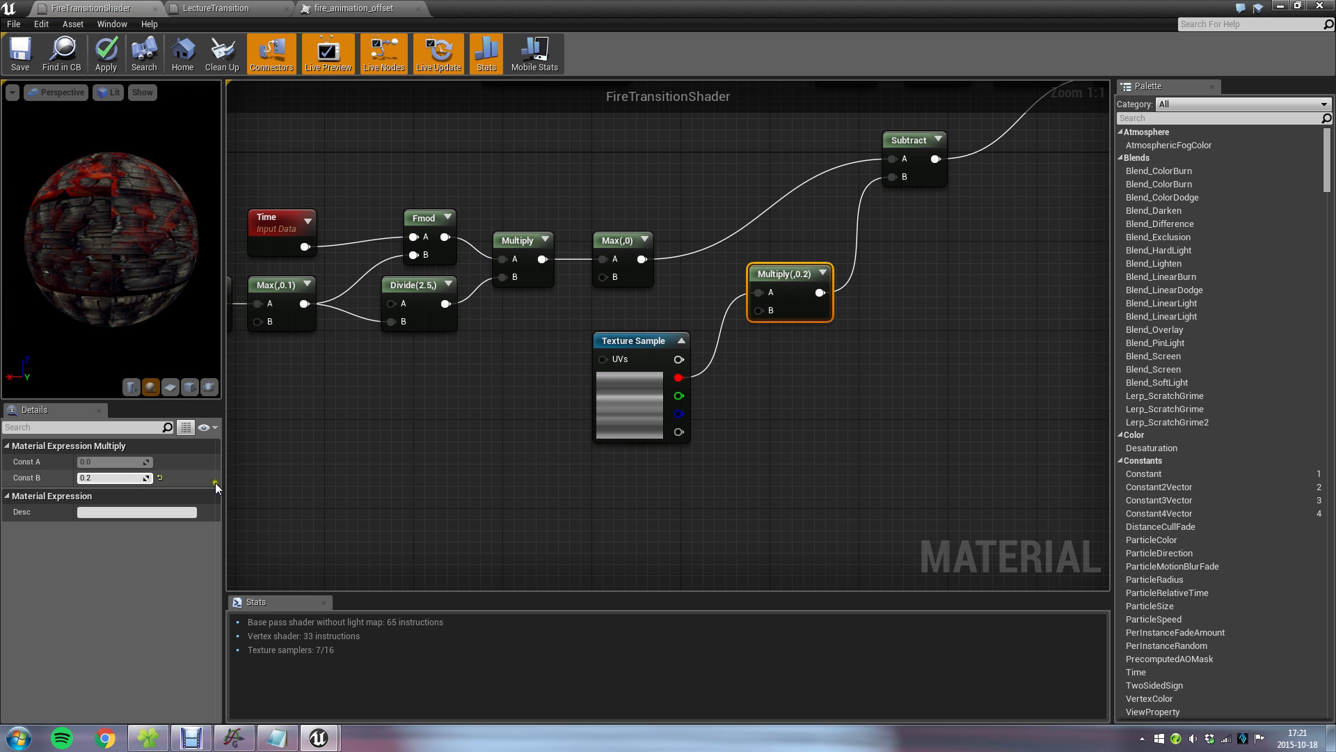
pyautogui.click(183, 7)
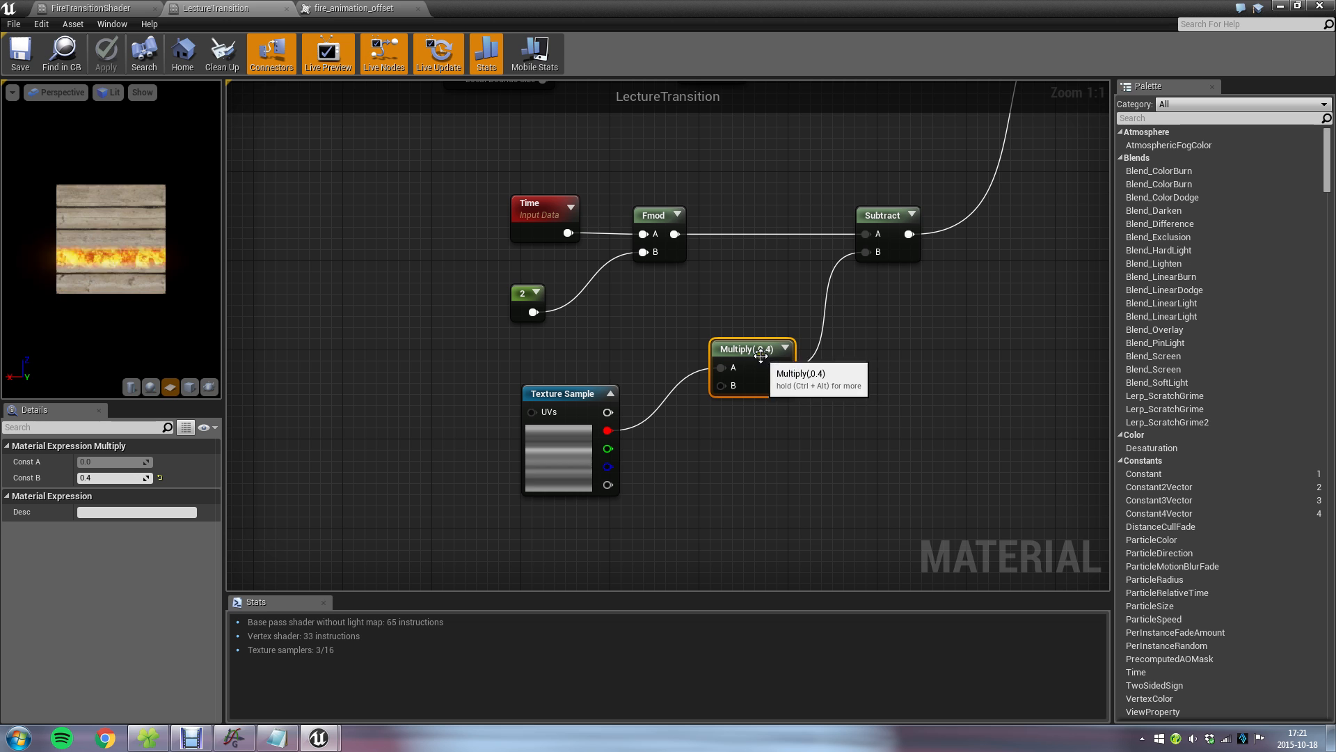
pyautogui.write('0.2')
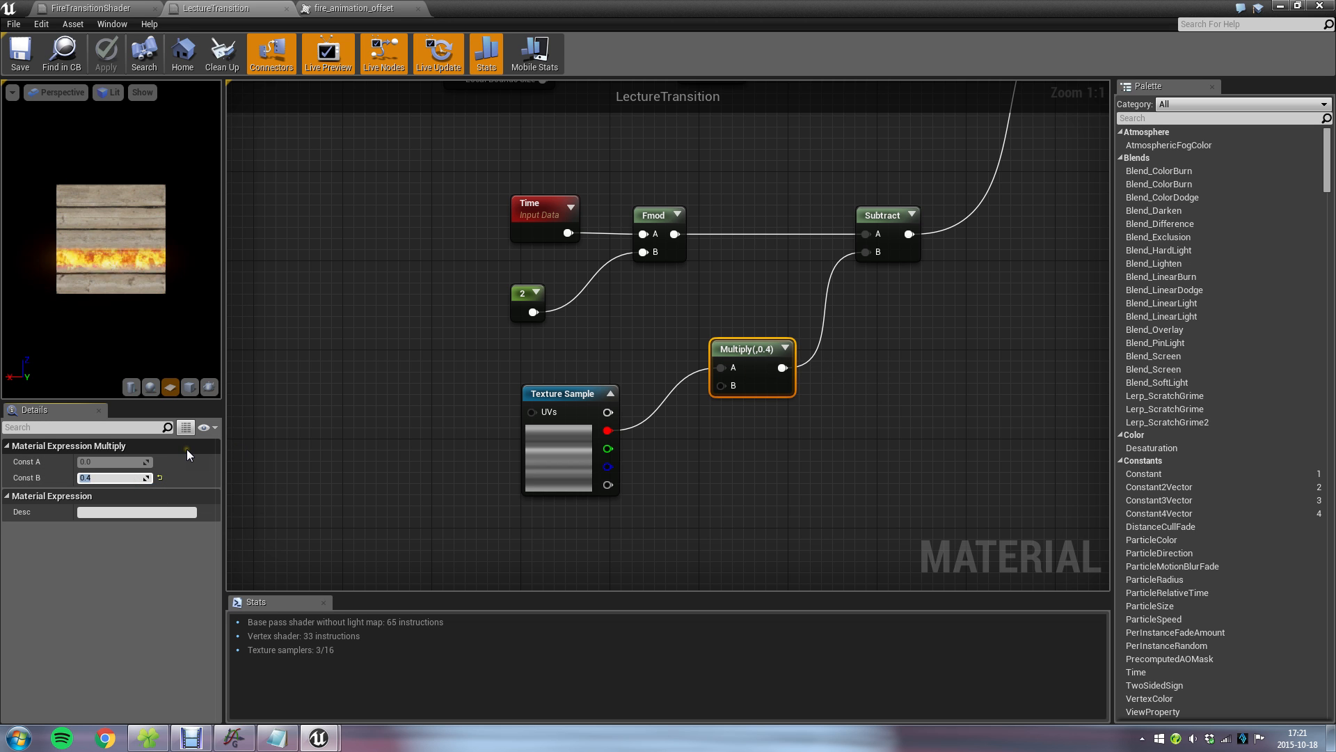
pyautogui.press('Return')
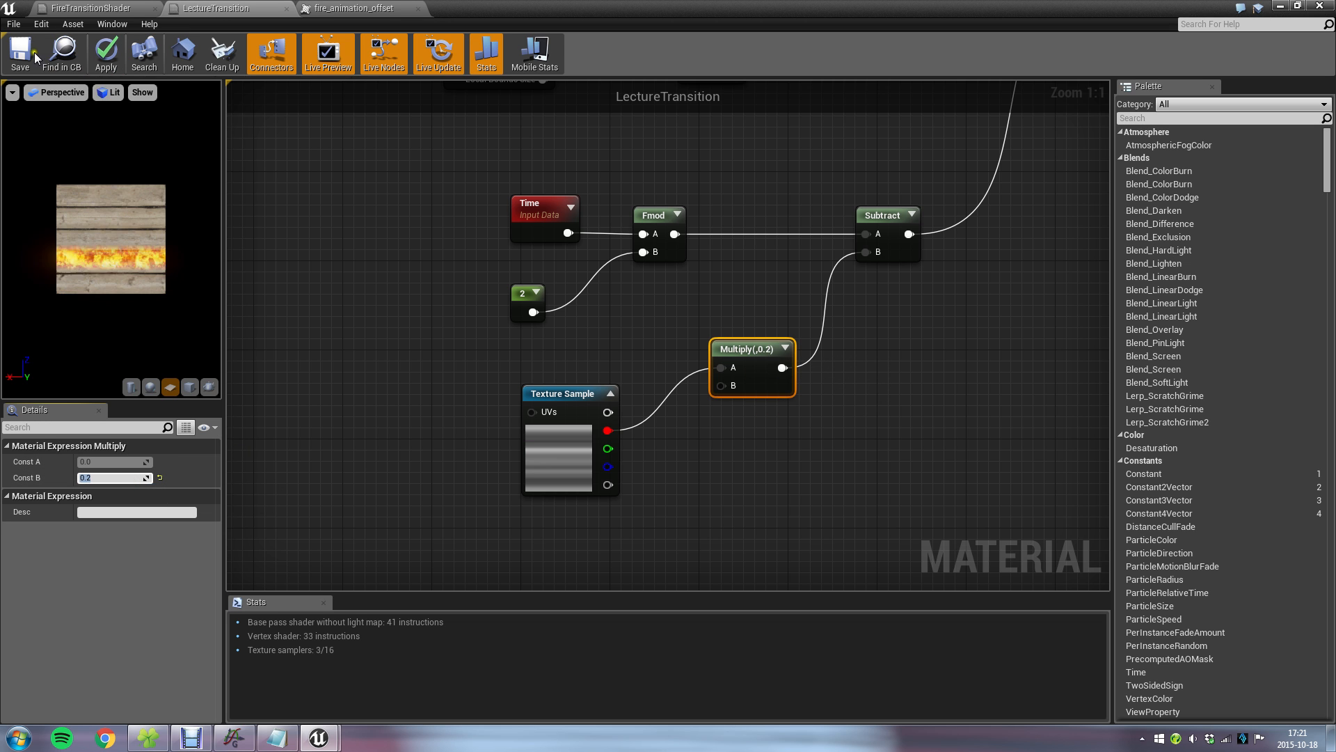
pyautogui.click(19, 52)
# In the FireTransition level, orbit to the cube's corner and examine the distorted fire line on both sides.
pyautogui.click(1279, 5)
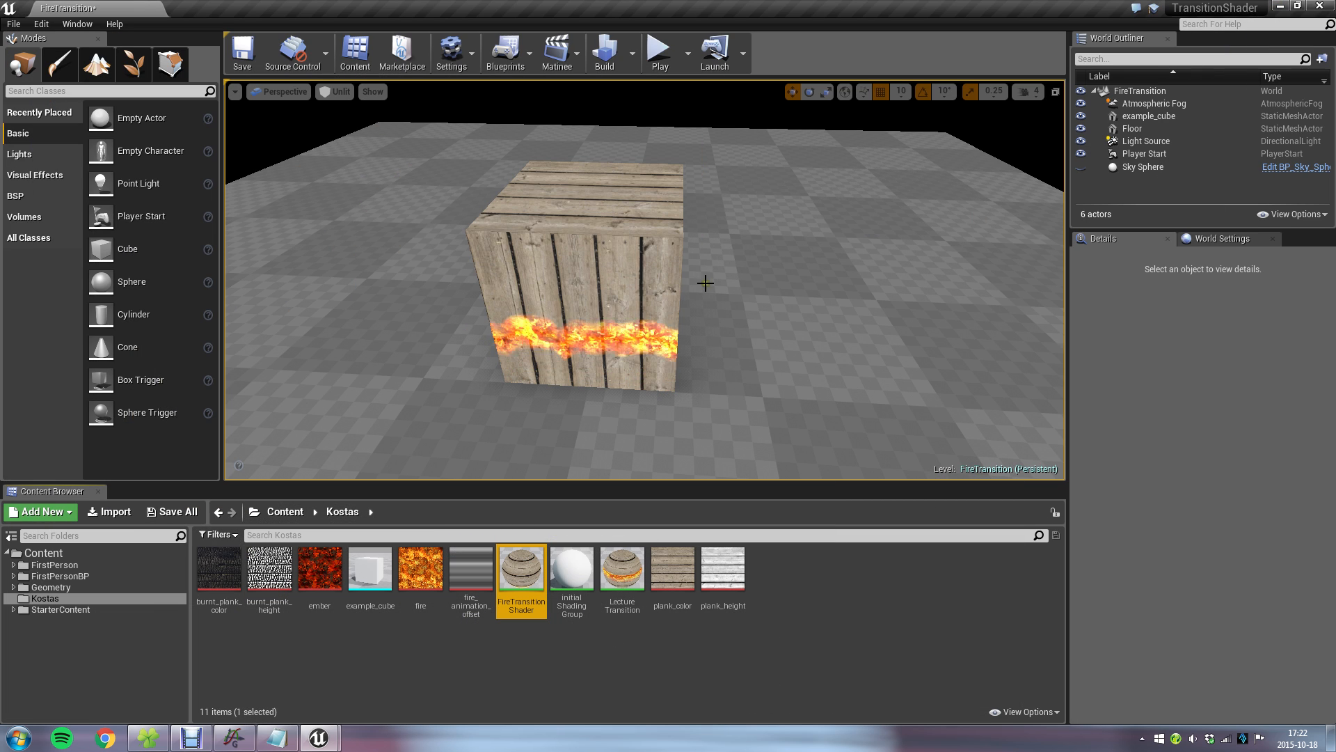
pyautogui.press('d')
pyautogui.moveTo(647, 310); pyautogui.dragTo(492, 288, button='right')
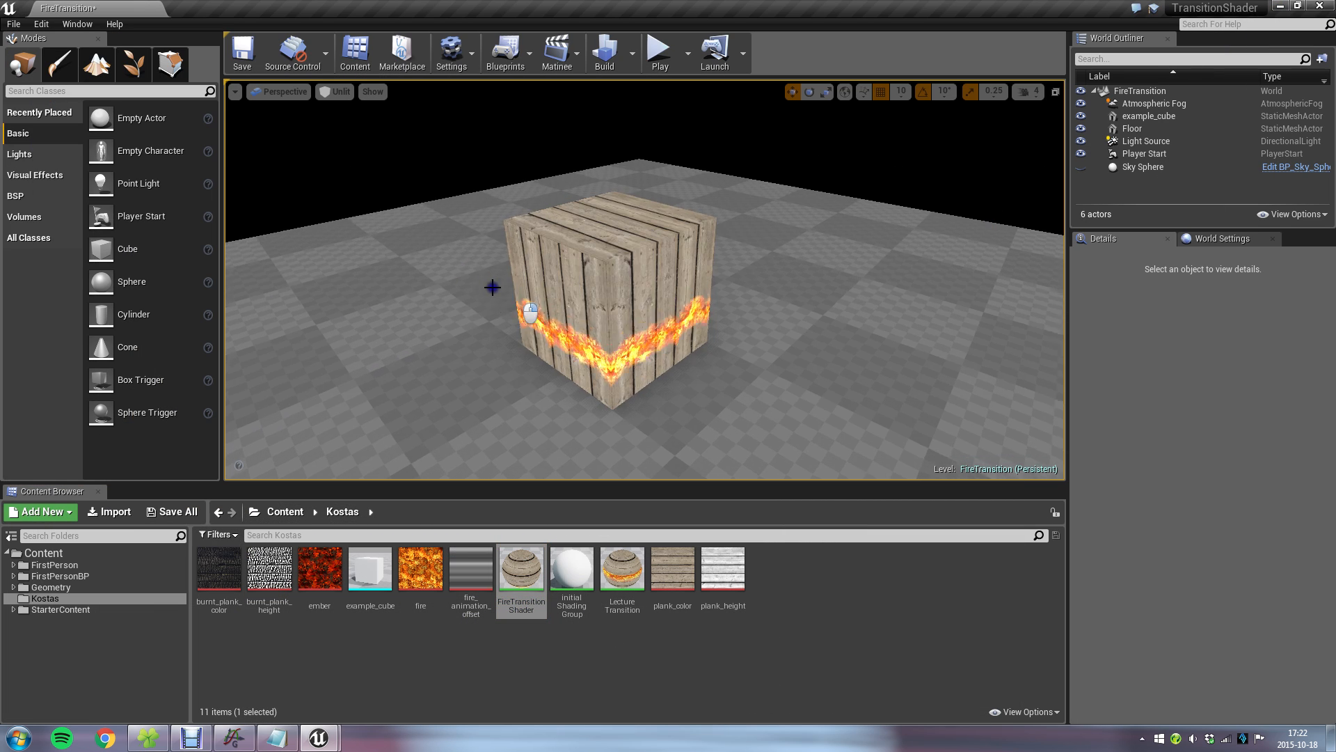
# Return to LectureTransition and review the peakWidth term of the formula in transition_math.txt.
pyautogui.moveTo(328, 742)
pyautogui.click(419, 677)
pyautogui.moveTo(899, 418); pyautogui.dragTo(567, 433, button='right')
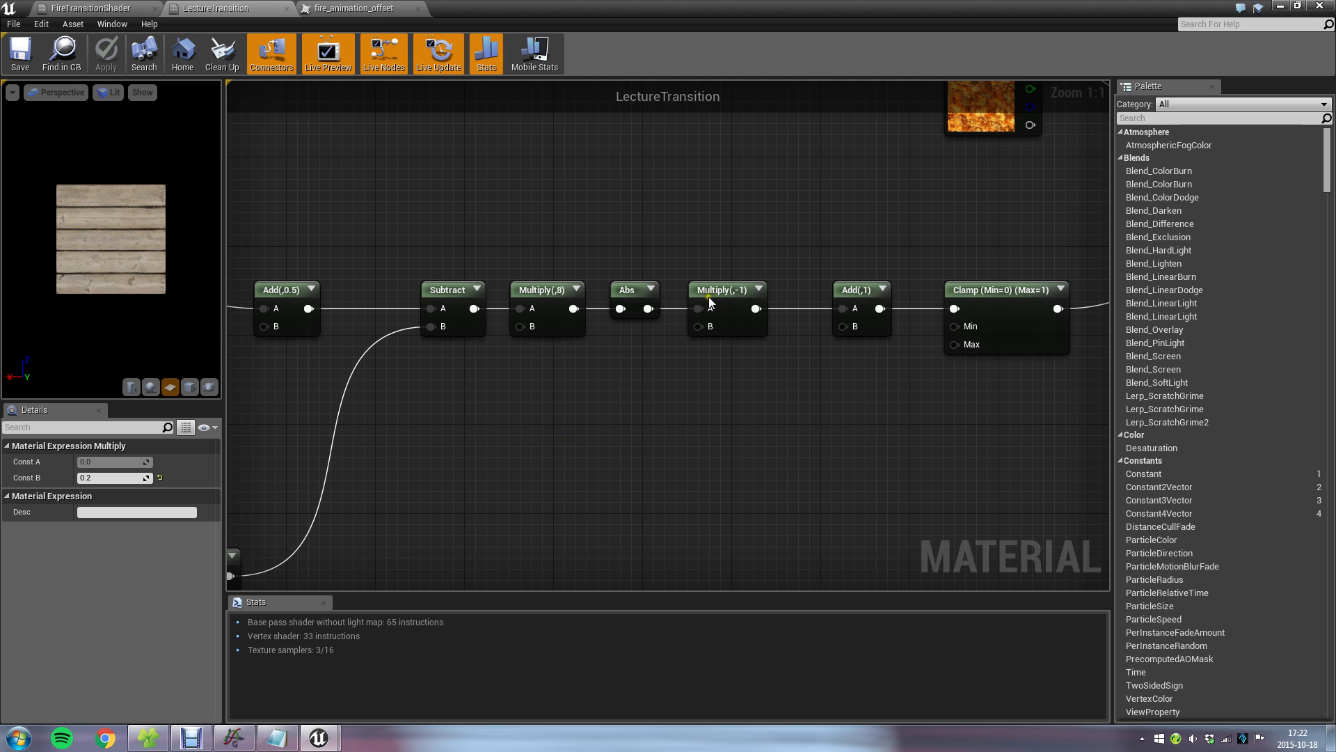
pyautogui.click(277, 738)
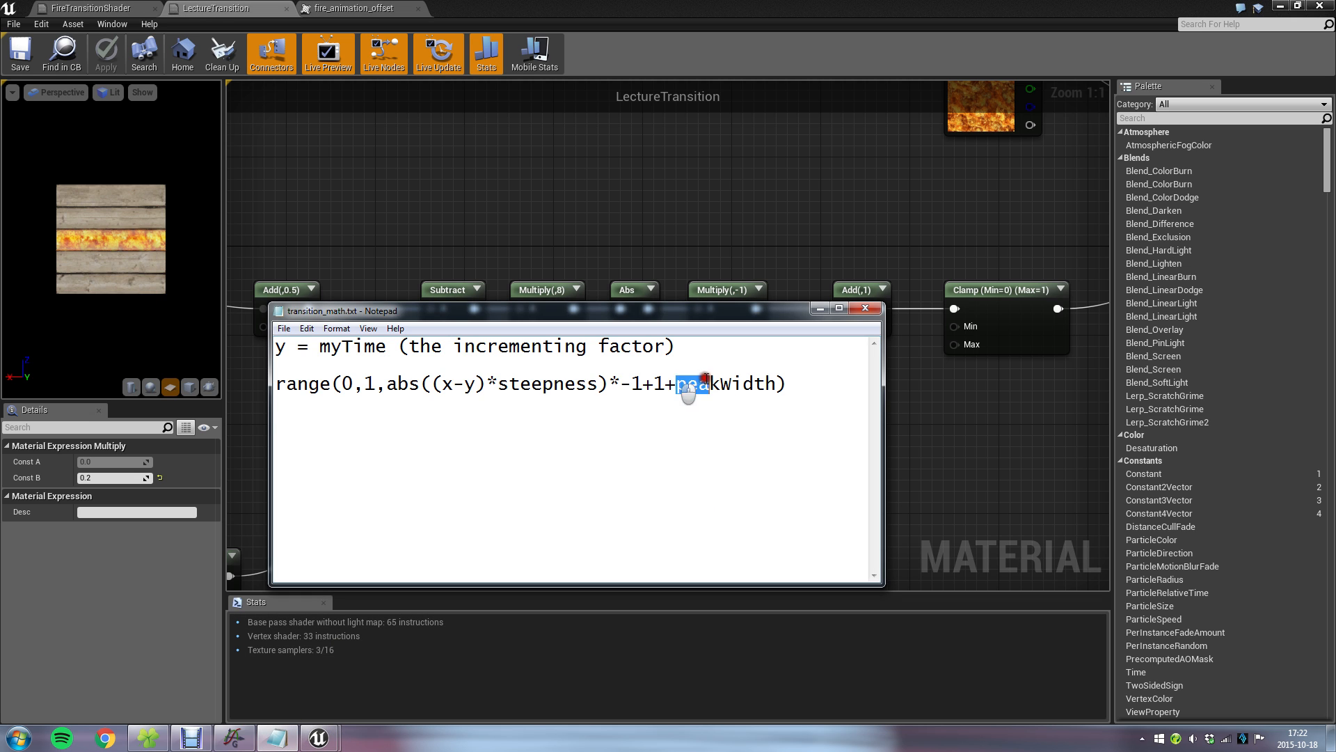
pyautogui.moveTo(687, 391); pyautogui.dragTo(787, 389)
pyautogui.click(920, 389)
# Expand the previews of the Add(,1) and Multiply(,-1) nodes and move the Clamp node farther along to make room.
pyautogui.click(882, 289)
pyautogui.moveTo(921, 332); pyautogui.dragTo(667, 321, button='right')
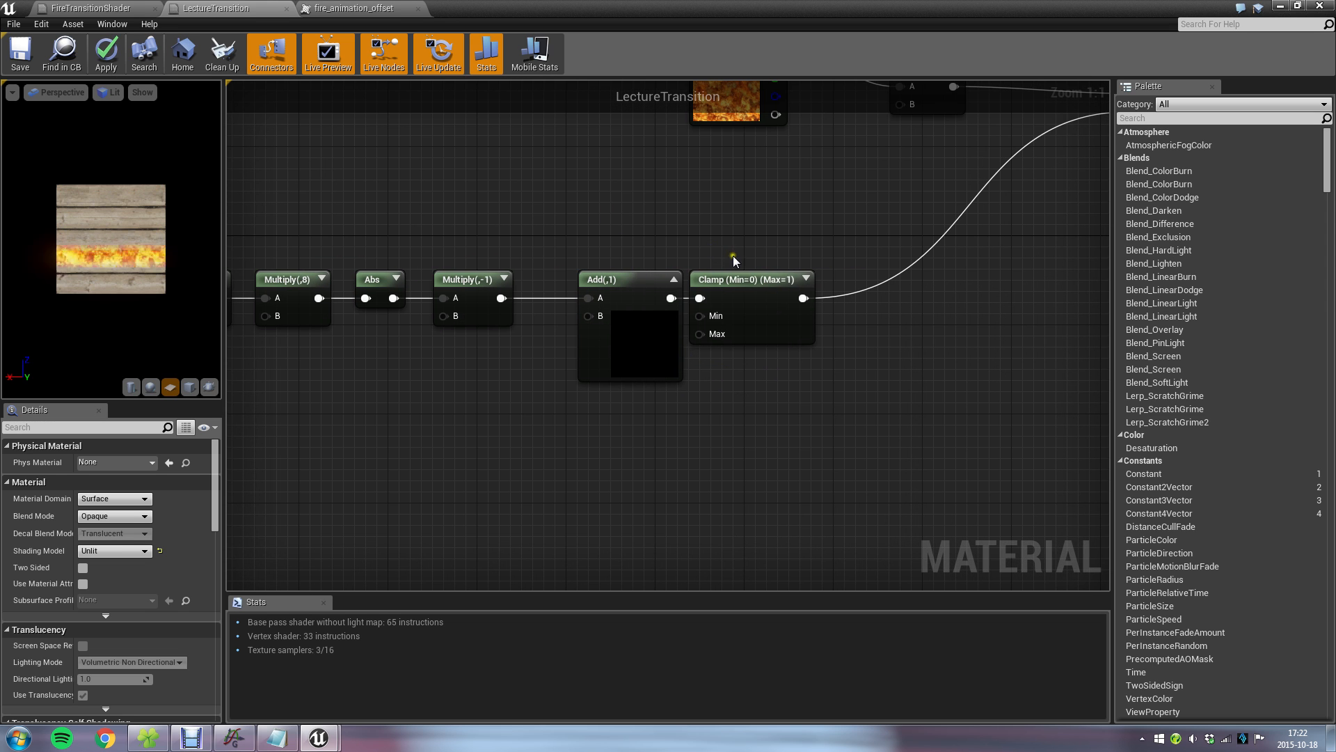
pyautogui.moveTo(725, 278); pyautogui.dragTo(881, 279)
pyautogui.click(596, 403)
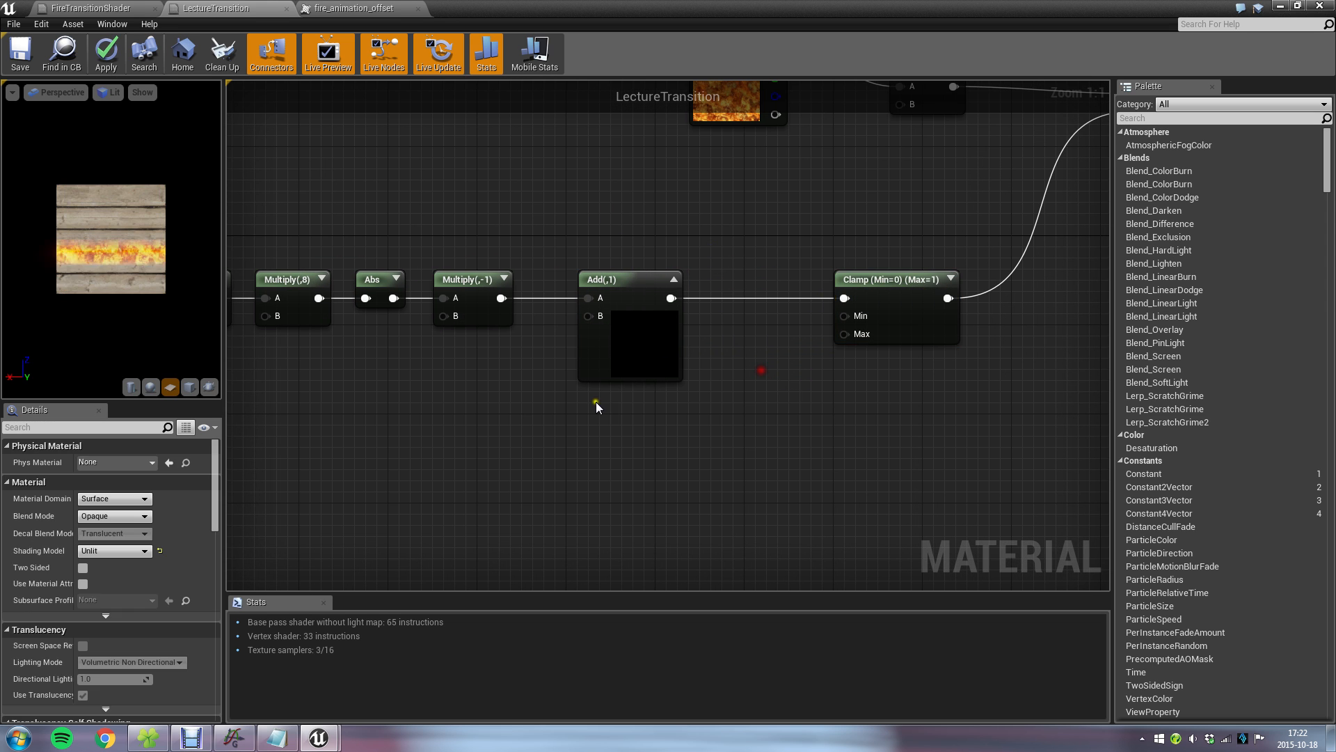
pyautogui.moveTo(476, 452); pyautogui.dragTo(593, 417, button='right')
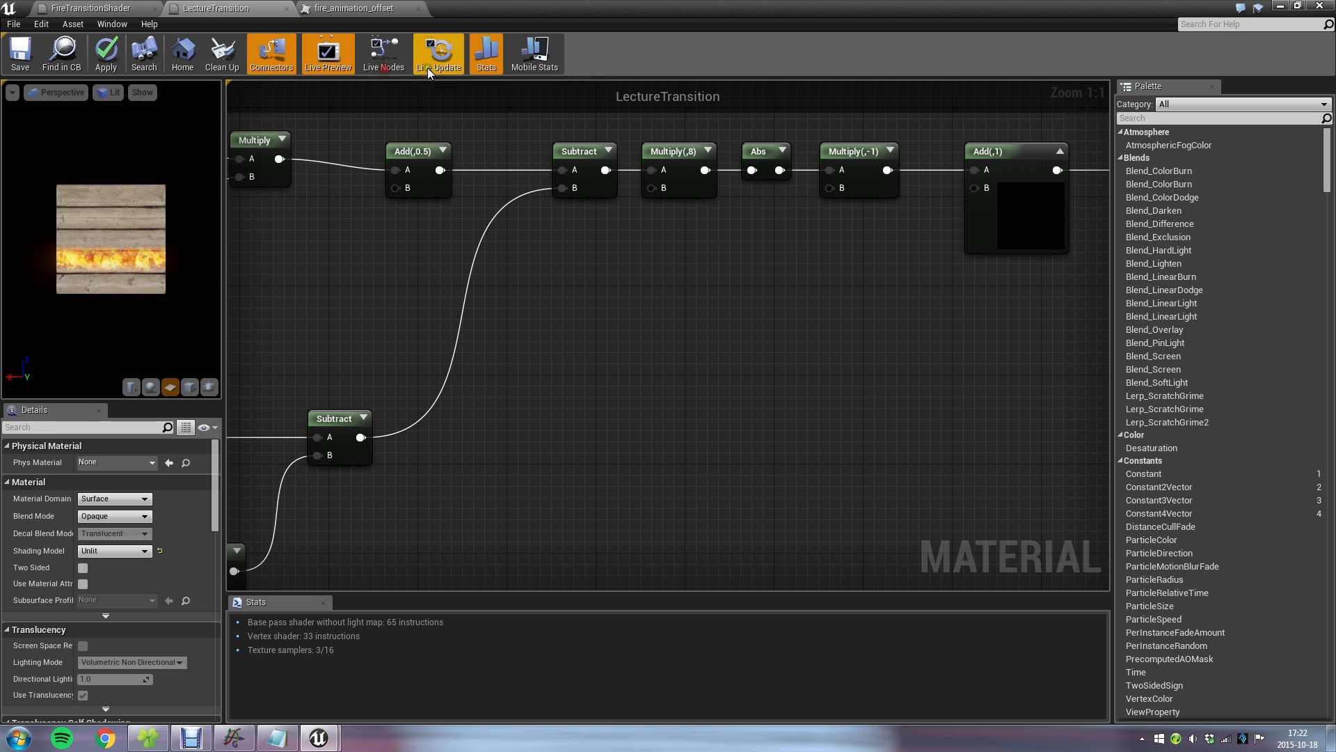
pyautogui.moveTo(824, 273); pyautogui.dragTo(636, 290, button='right')
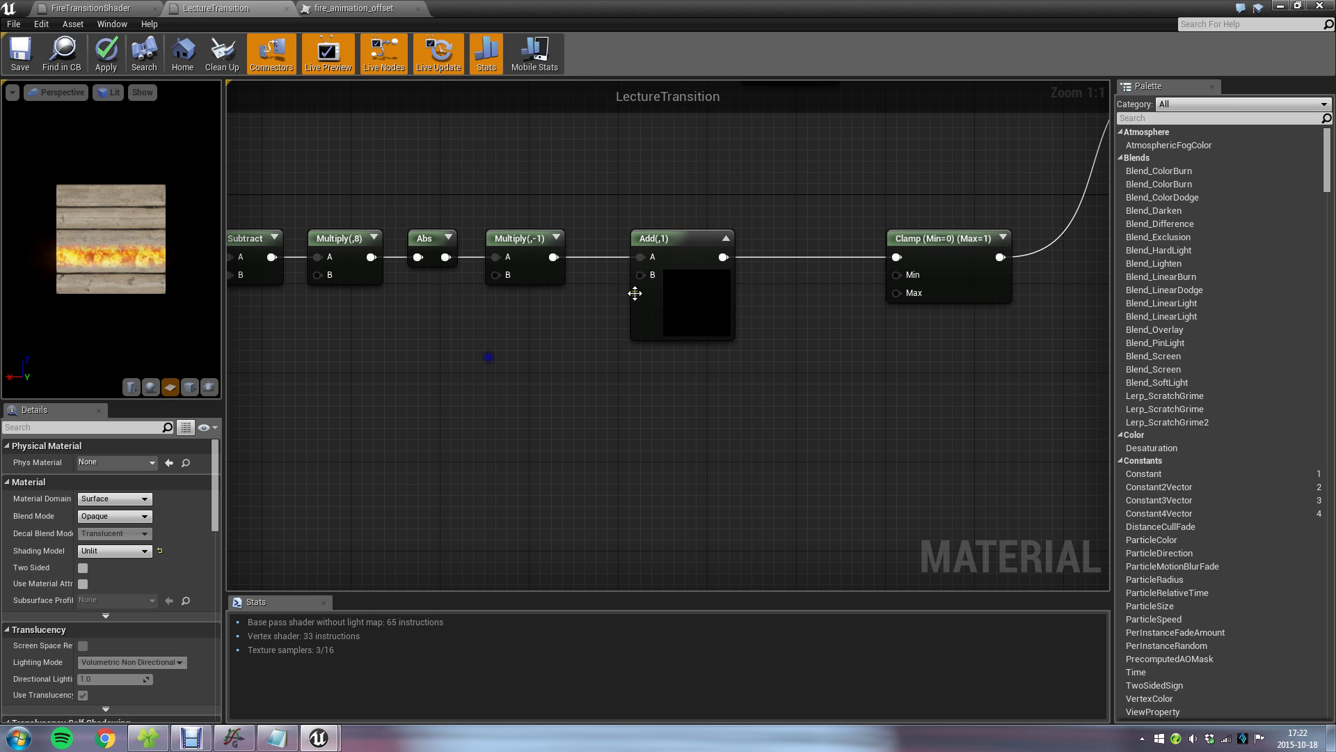
pyautogui.click(556, 238)
# Preview the outputs of the Time and Fmod nodes, collapsing each preview again.
pyautogui.moveTo(290, 338); pyautogui.dragTo(810, 343, button='right')
pyautogui.moveTo(656, 534); pyautogui.dragTo(955, 282, button='right')
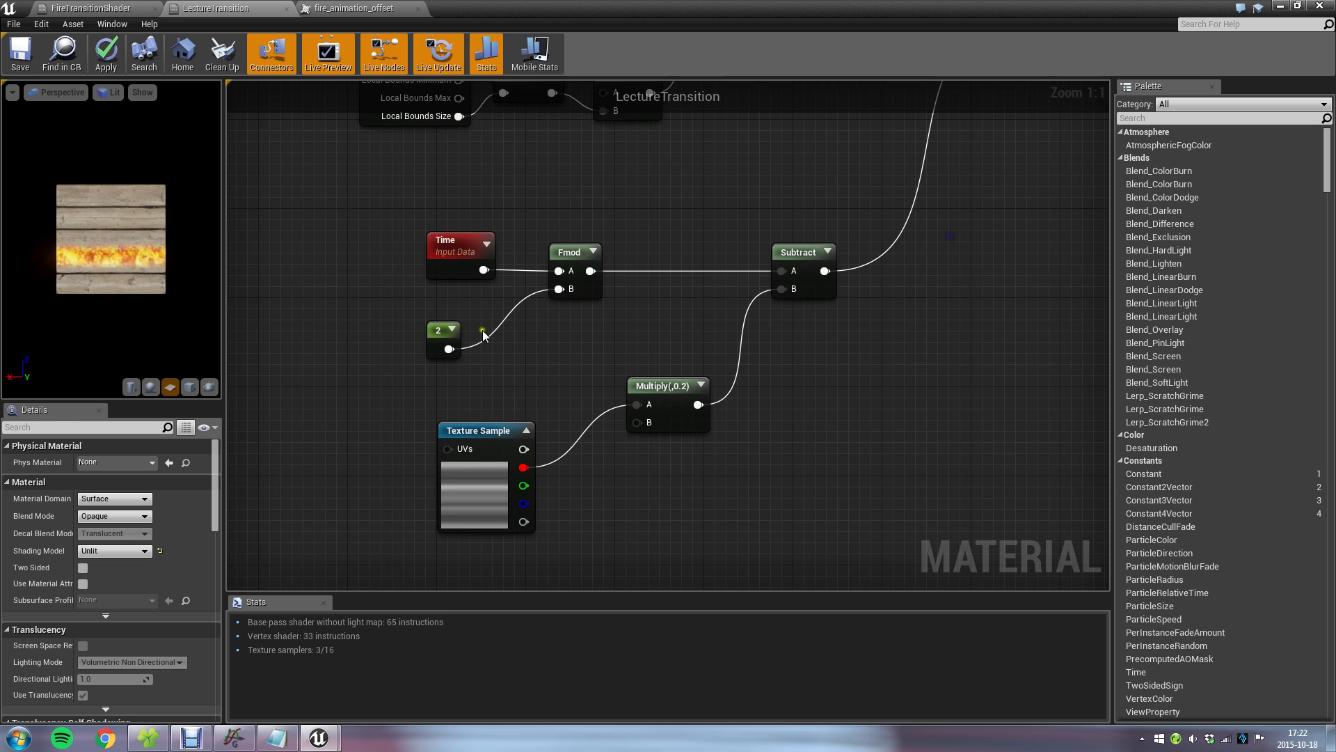
pyautogui.click(485, 243)
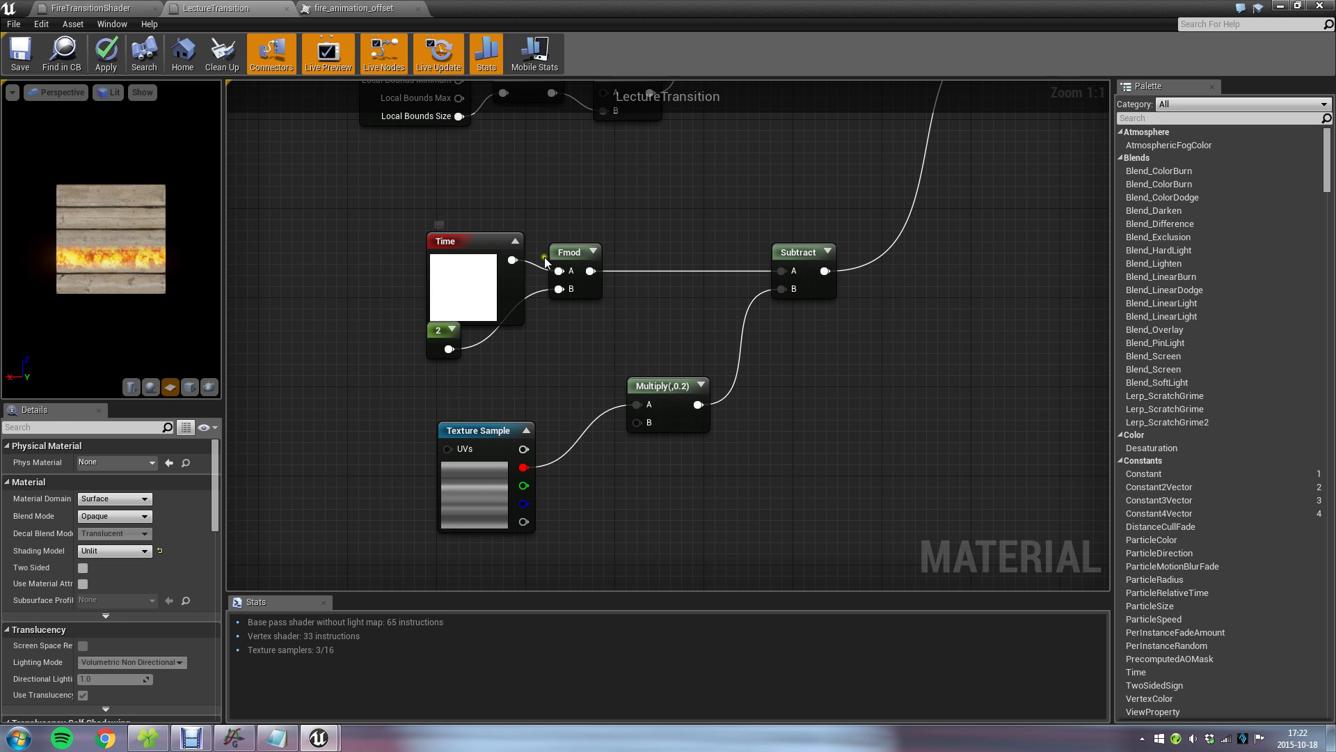
pyautogui.click(516, 242)
pyautogui.click(597, 253)
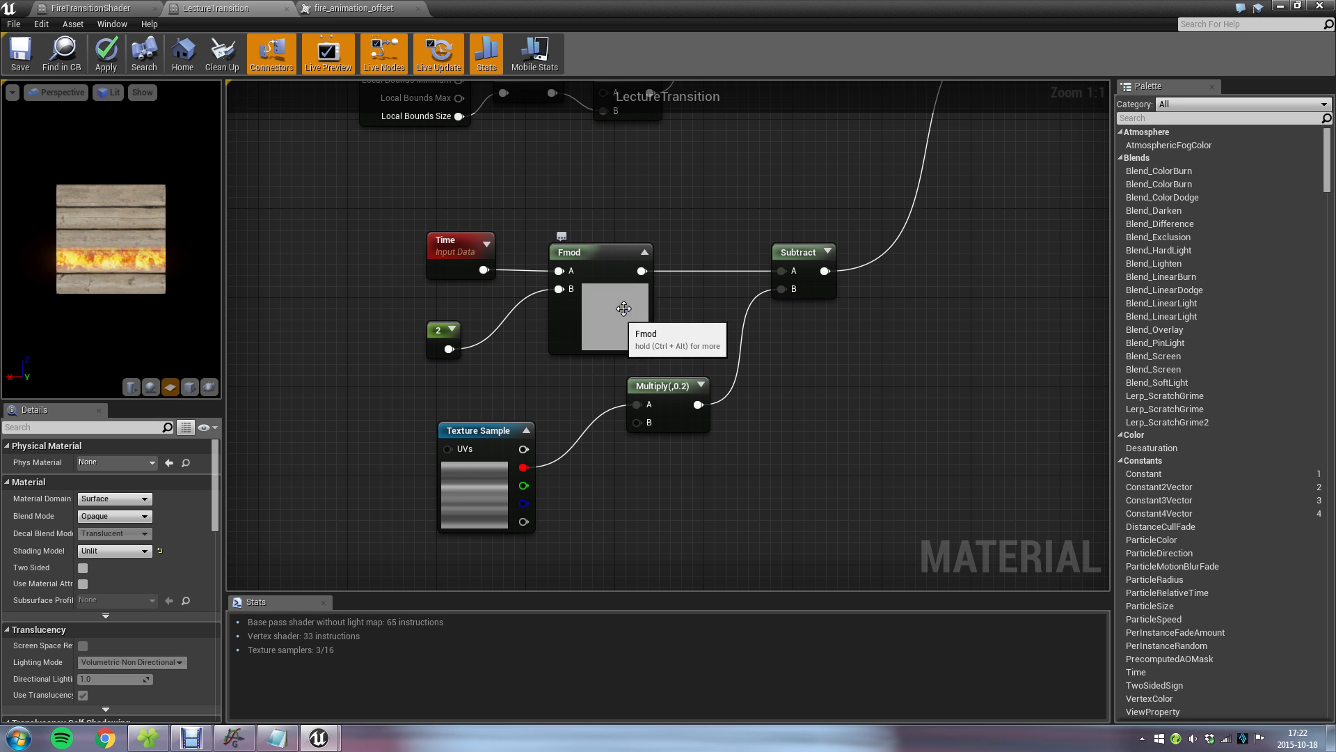
pyautogui.click(644, 252)
# Preview the output of the Subtract node that combines Fmod with the offset Multiply.
pyautogui.moveTo(923, 265); pyautogui.dragTo(656, 330, button='right')
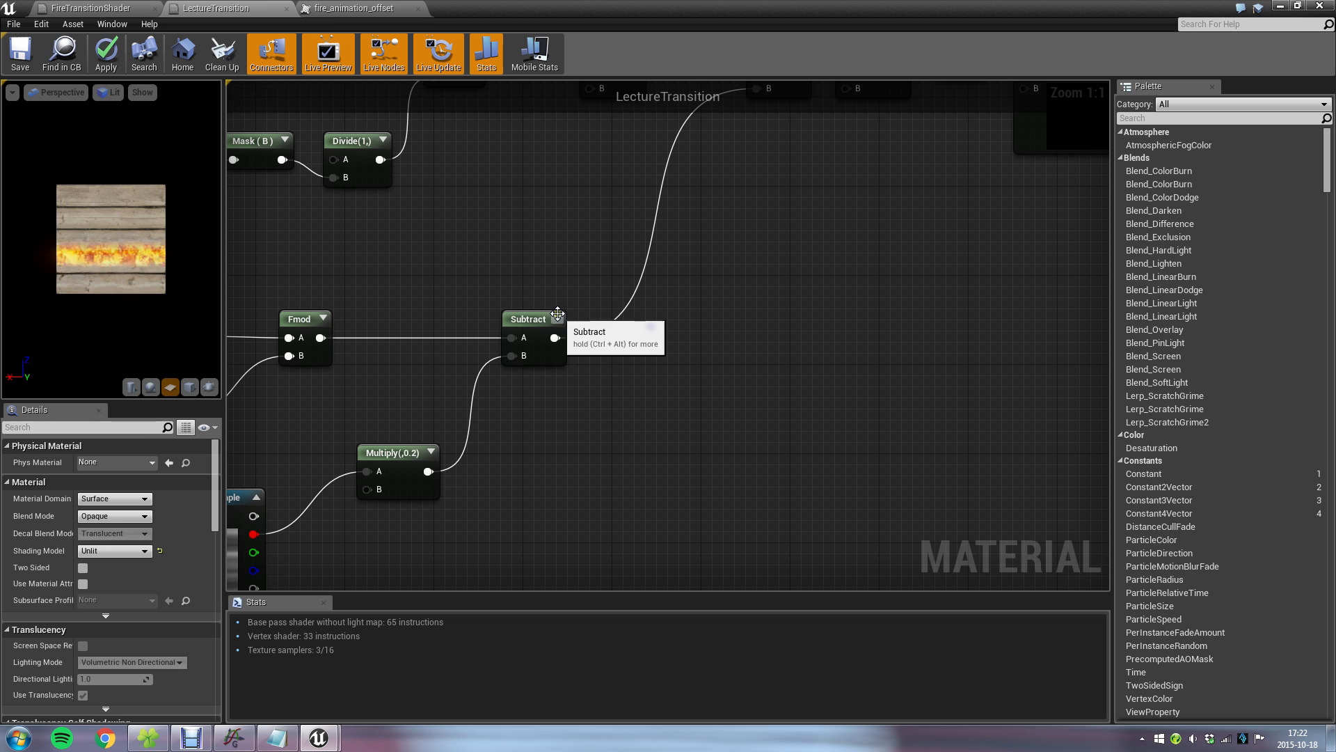
pyautogui.click(532, 317)
pyautogui.click(561, 318)
pyautogui.moveTo(743, 349); pyautogui.dragTo(842, 333, button='right')
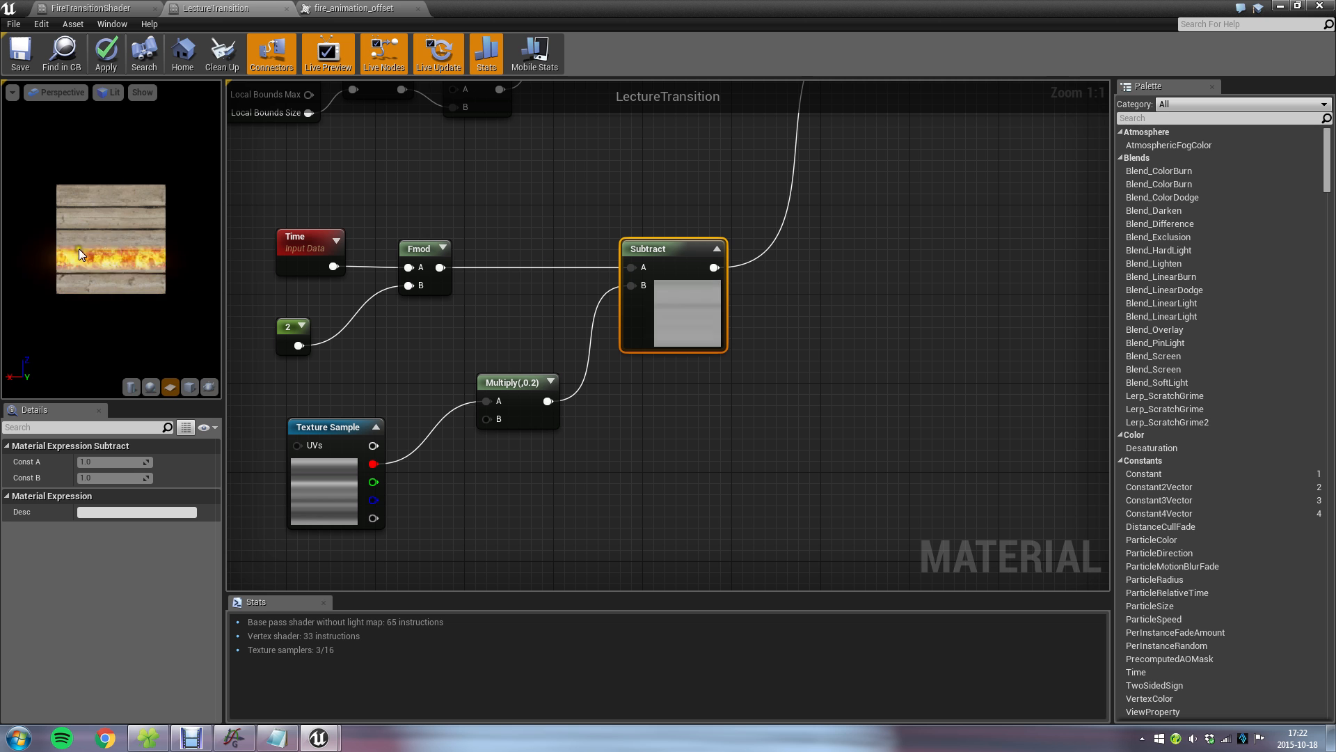
# Collapse the previews of the Multiply(,-1) and Add(,1) nodes and move the Add node closer to the Multiply.
pyautogui.moveTo(934, 223); pyautogui.dragTo(398, 405, button='right')
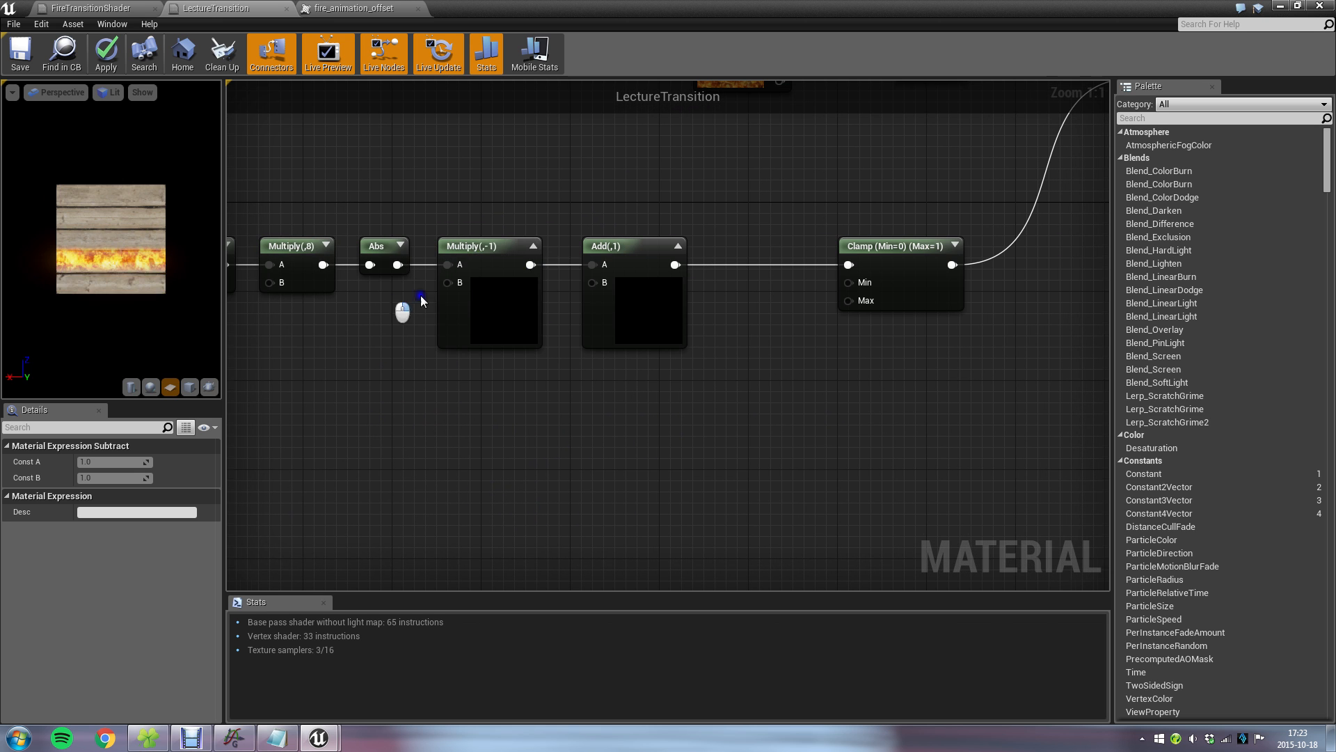
pyautogui.moveTo(397, 298); pyautogui.dragTo(779, 297, button='right')
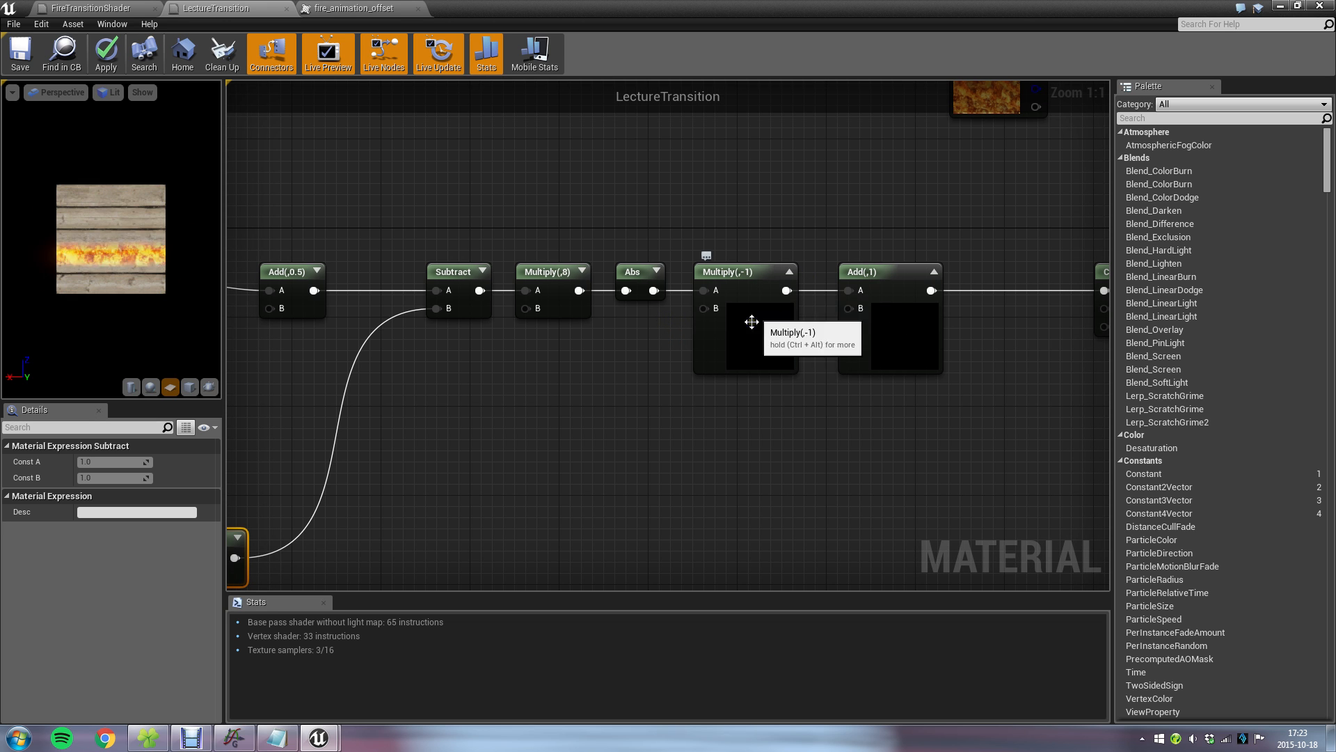
pyautogui.click(789, 273)
pyautogui.click(934, 273)
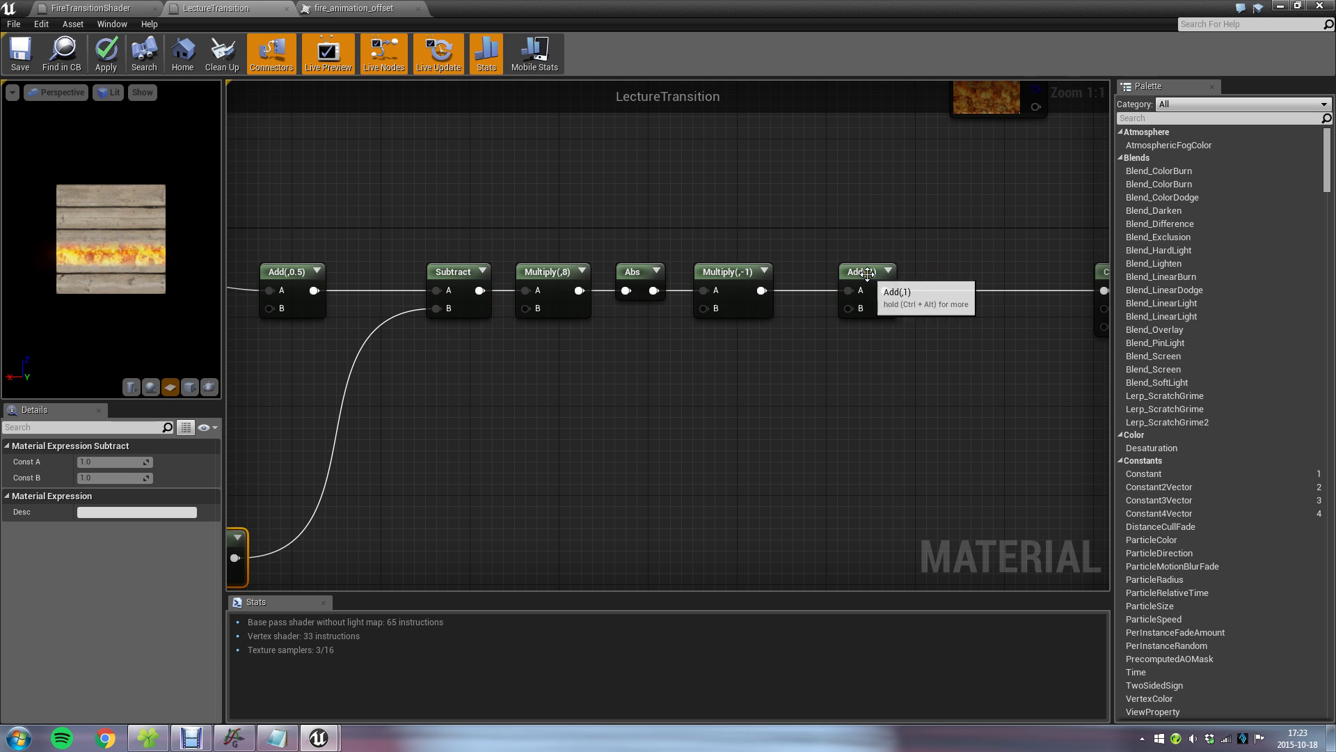
pyautogui.moveTo(872, 275); pyautogui.dragTo(838, 275)
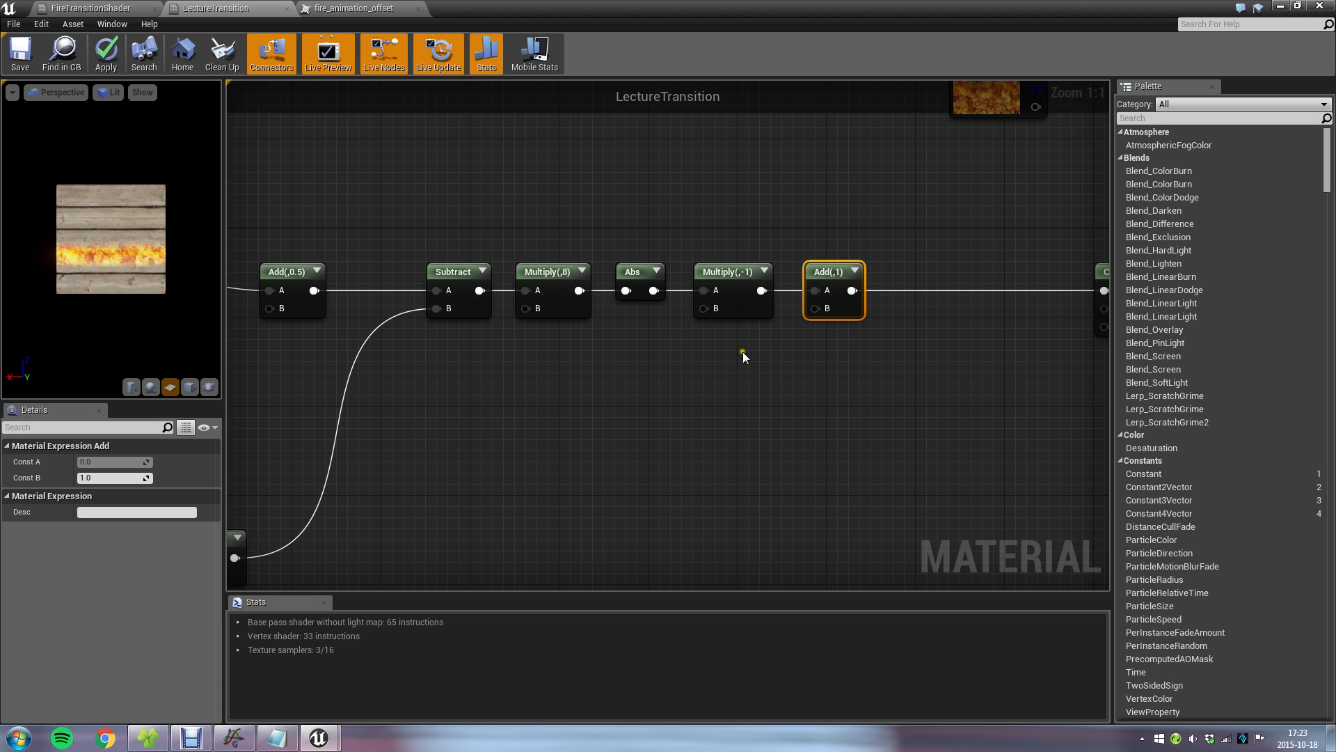
pyautogui.moveTo(822, 299); pyautogui.dragTo(507, 407, button='right')
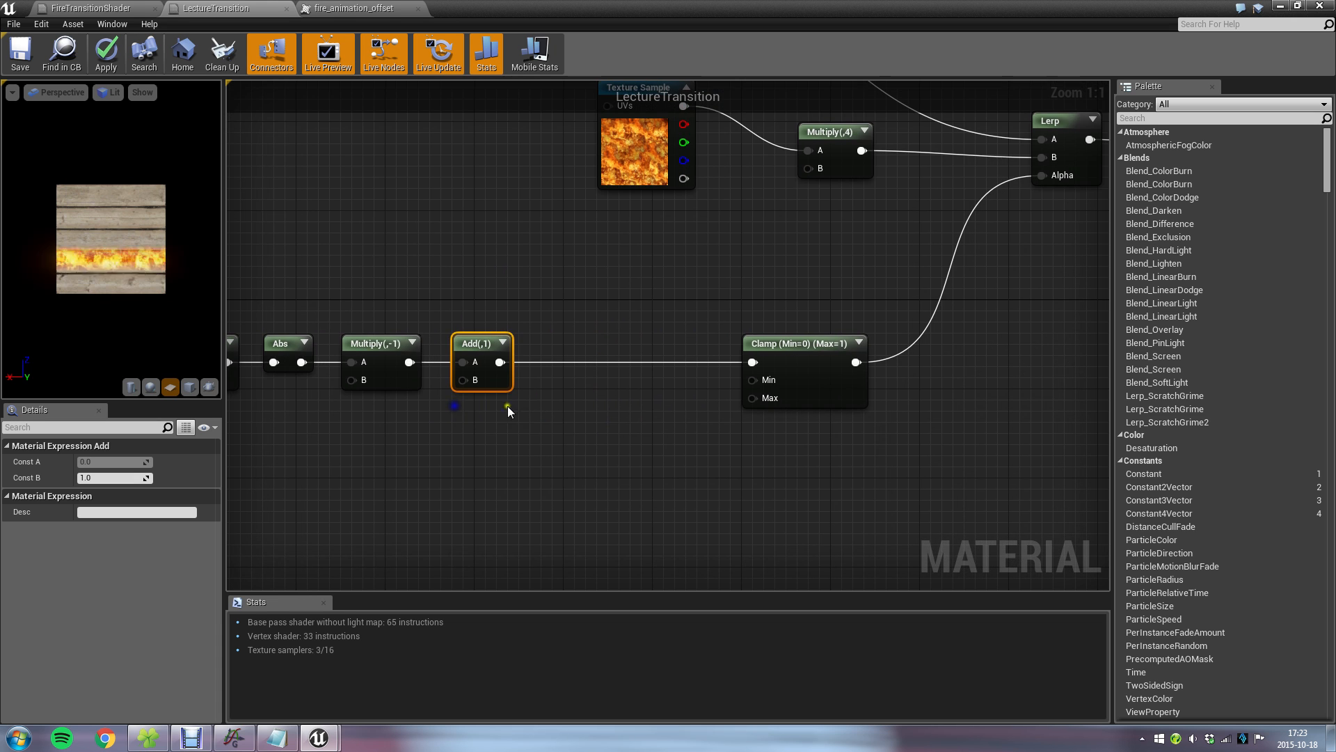
pyautogui.click(519, 398)
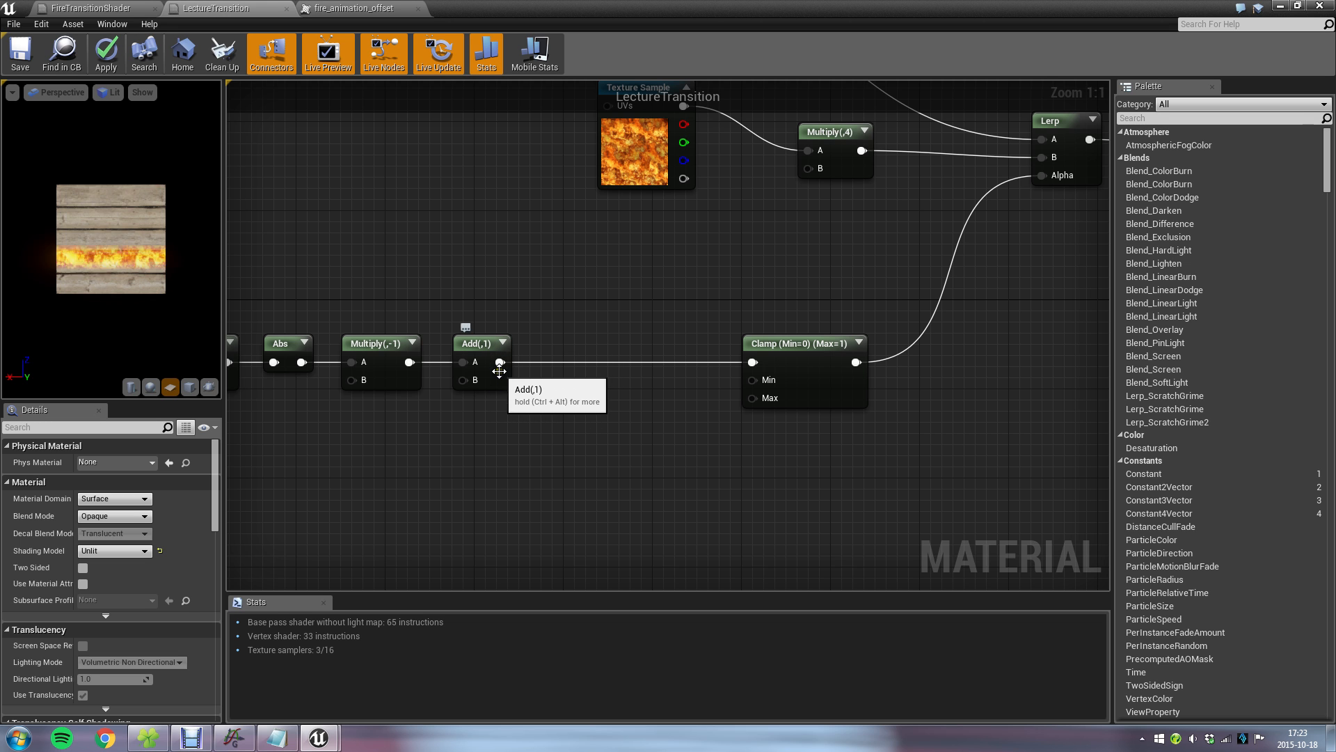
# Insert a second Add node between the Add(,1) and Clamp nodes, leaving its B input unconnected.
pyautogui.moveTo(789, 343)
pyautogui.mouseDown()
pyautogui.moveTo(600, 343)
pyautogui.moveTo(800, 343)
pyautogui.moveTo(773, 346)
pyautogui.mouseUp()
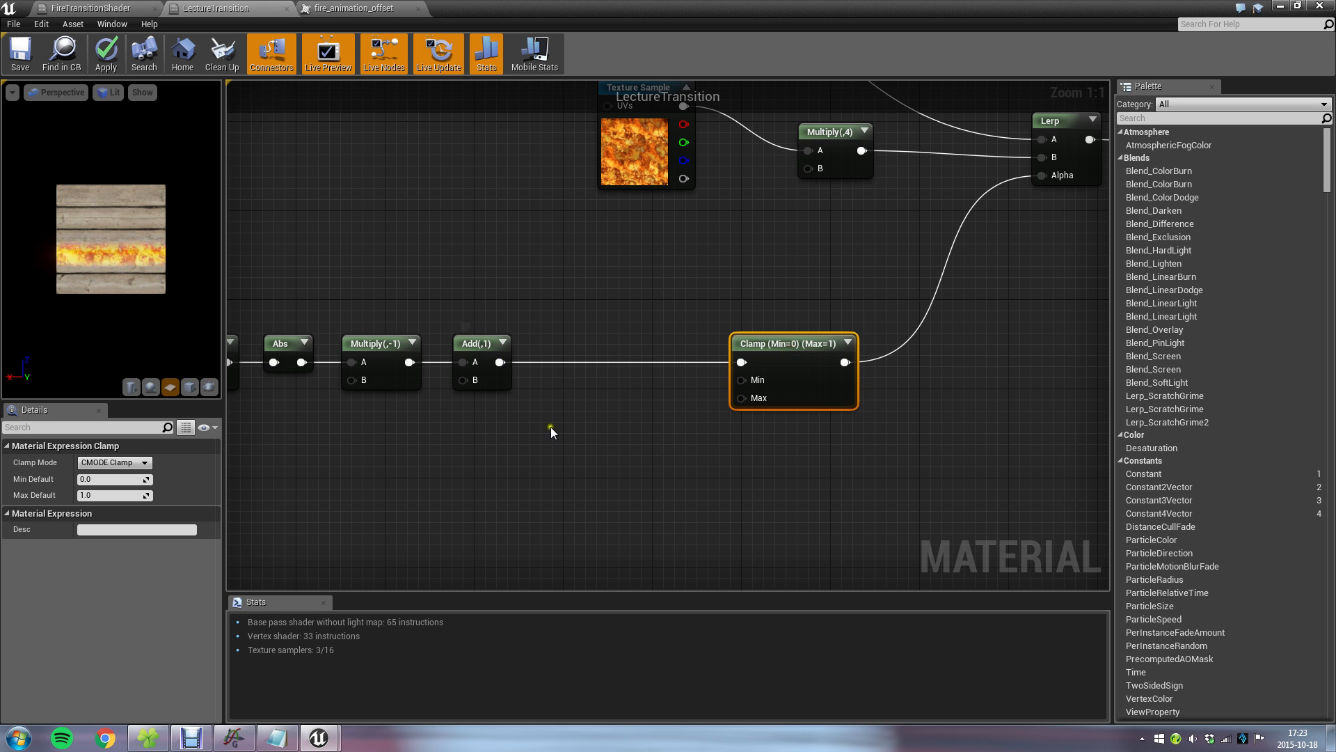
pyautogui.moveTo(550, 427); pyautogui.dragTo(773, 347, button='right')
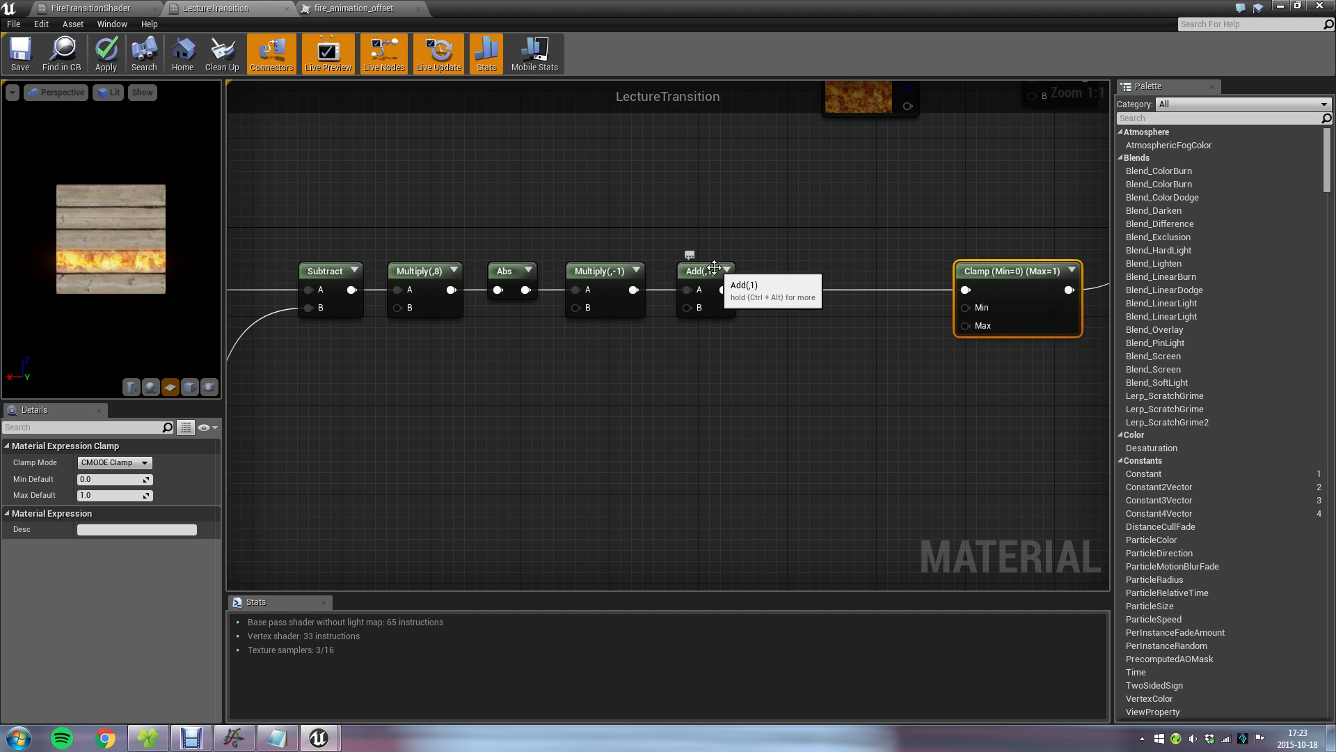
pyautogui.moveTo(966, 290); pyautogui.dragTo(861, 310)
pyautogui.write('add')
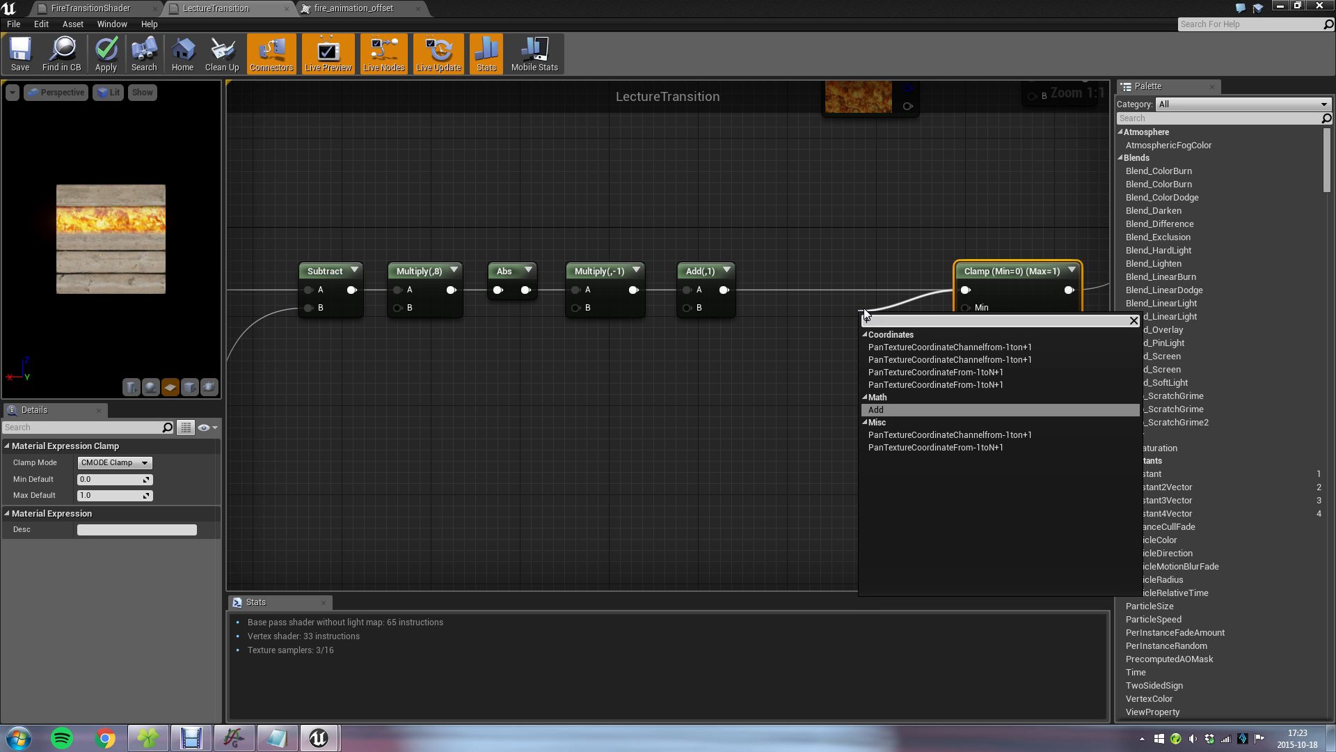
pyautogui.press('Return')
pyautogui.moveTo(891, 312); pyautogui.dragTo(747, 354)
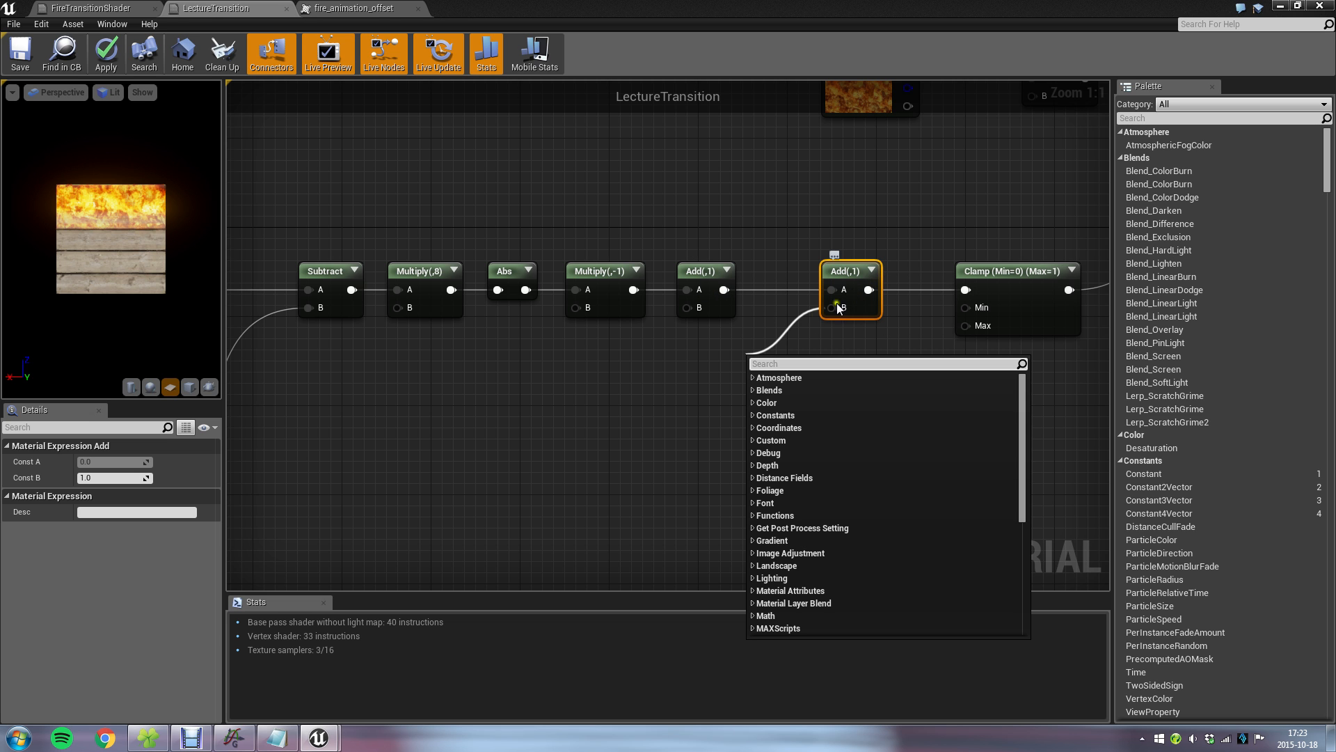
pyautogui.click(695, 374)
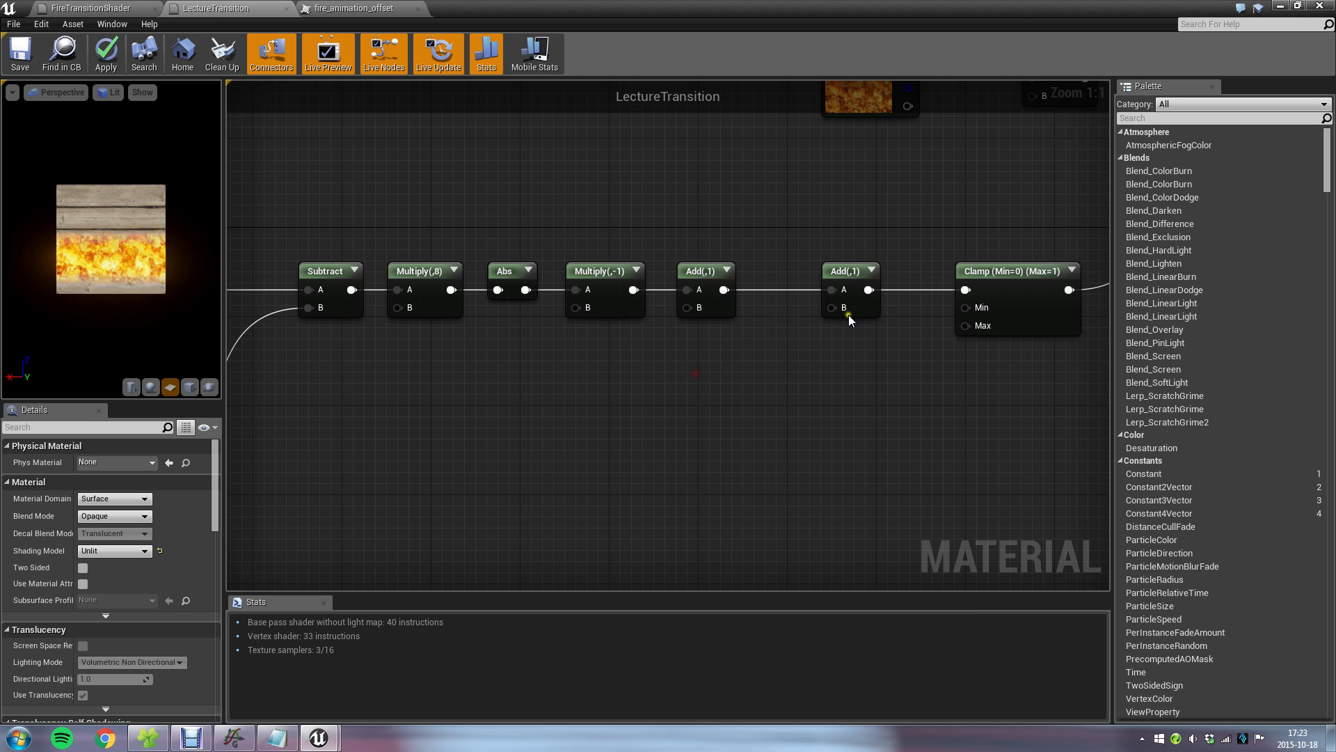
# Set the second Add node's Const B to 0.2 as the peak width and save the material.
pyautogui.click(857, 308)
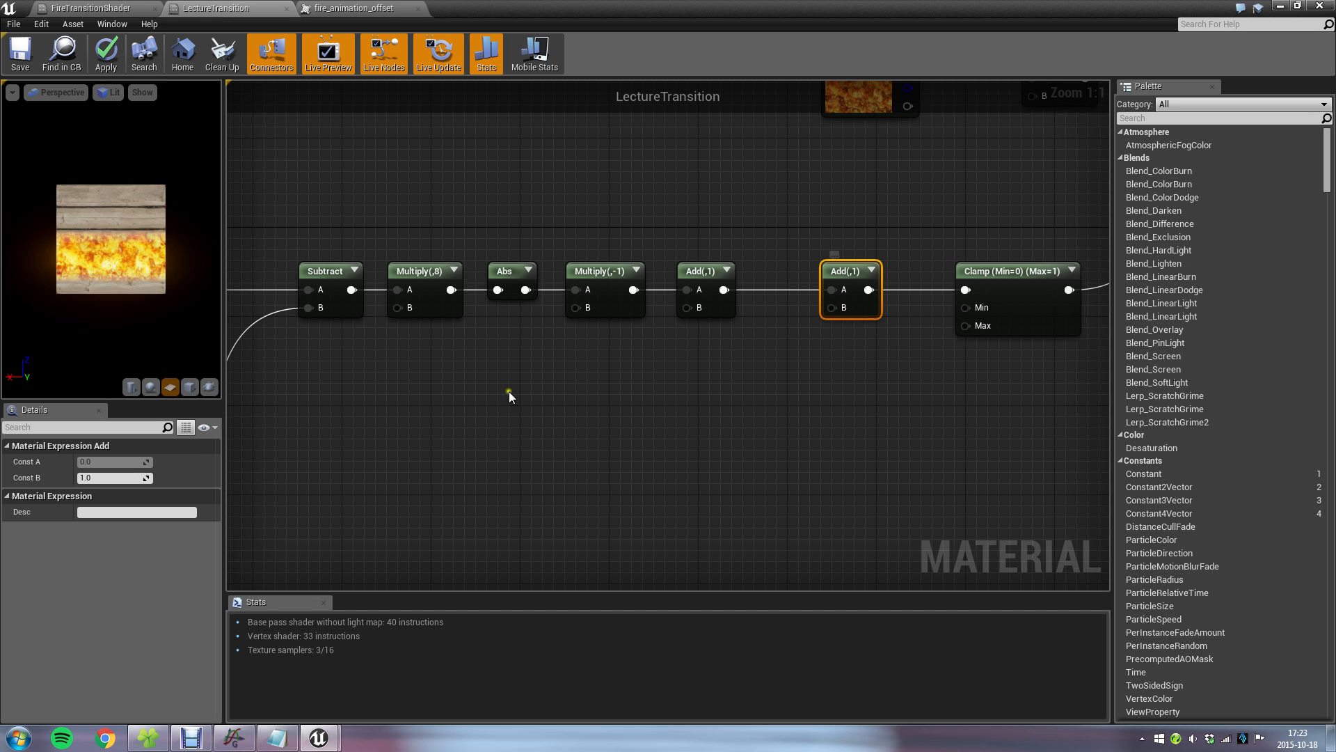
pyautogui.click(125, 478)
pyautogui.write('0.2')
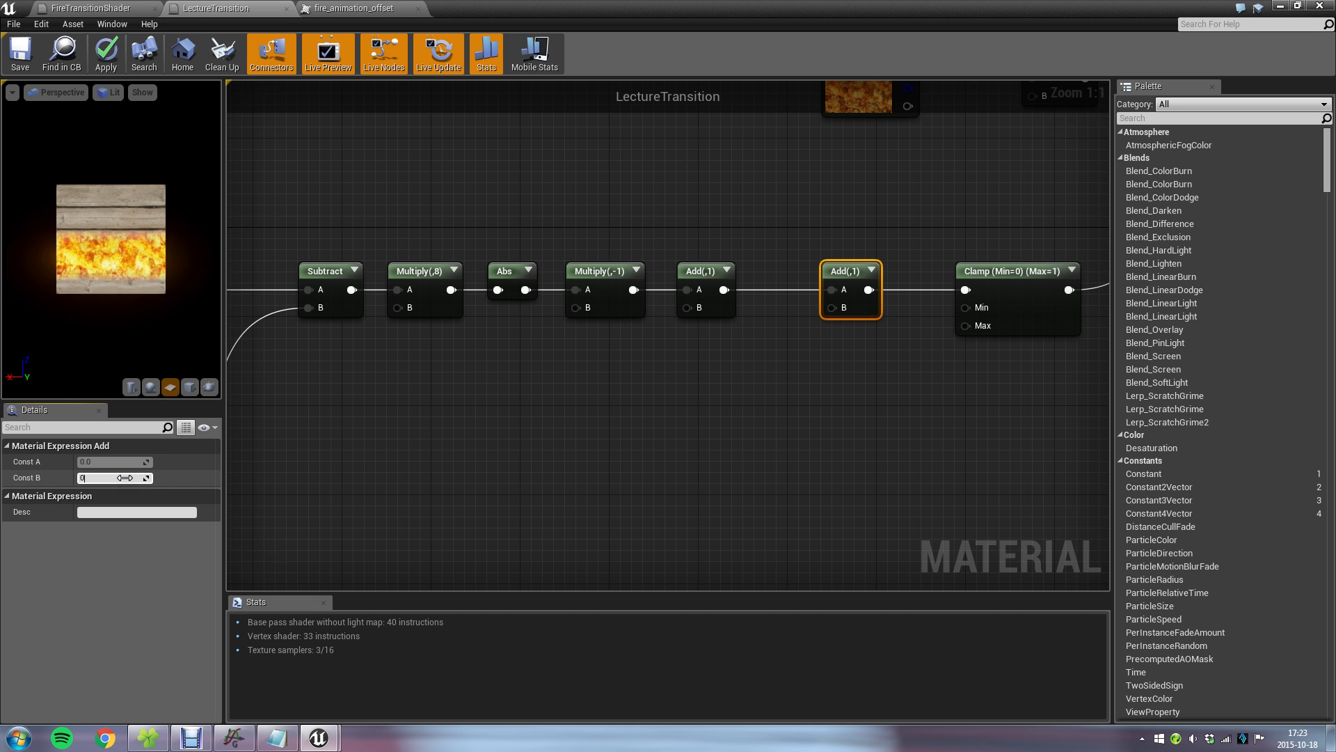
pyautogui.press('Return')
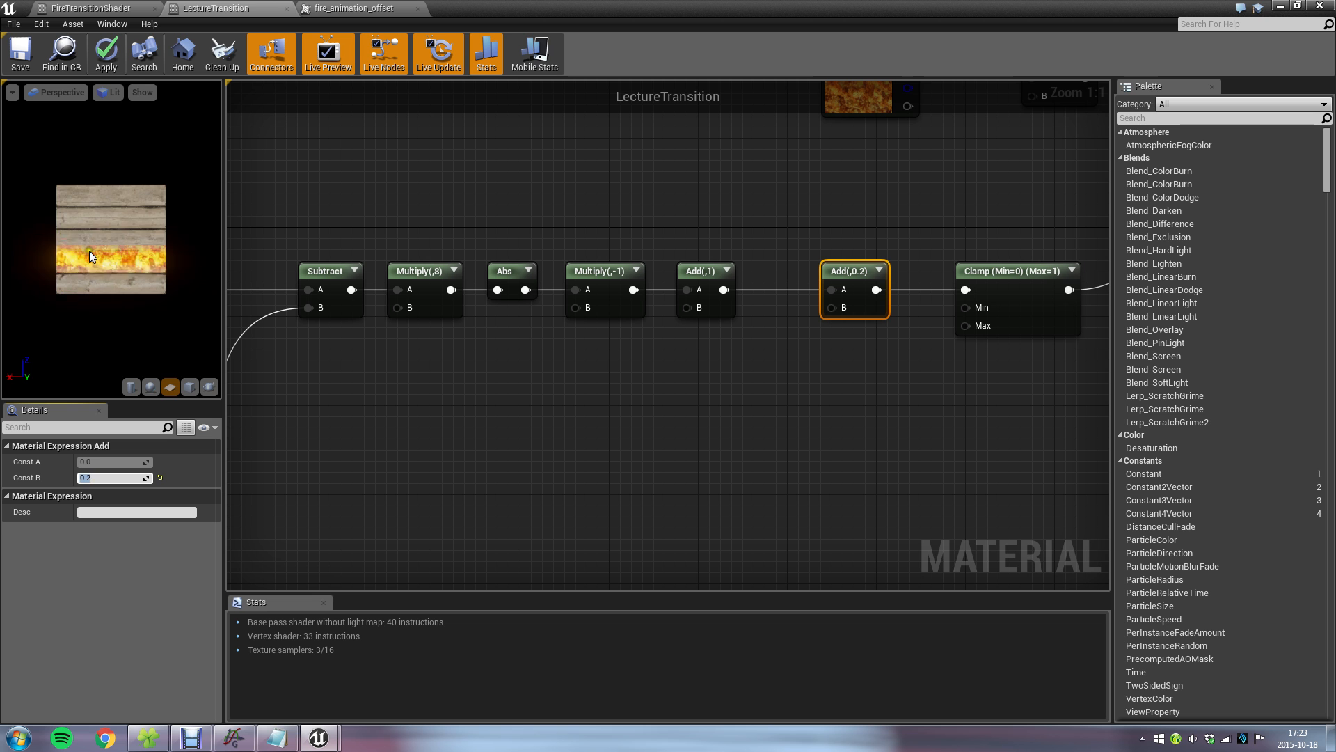
pyautogui.click(12, 48)
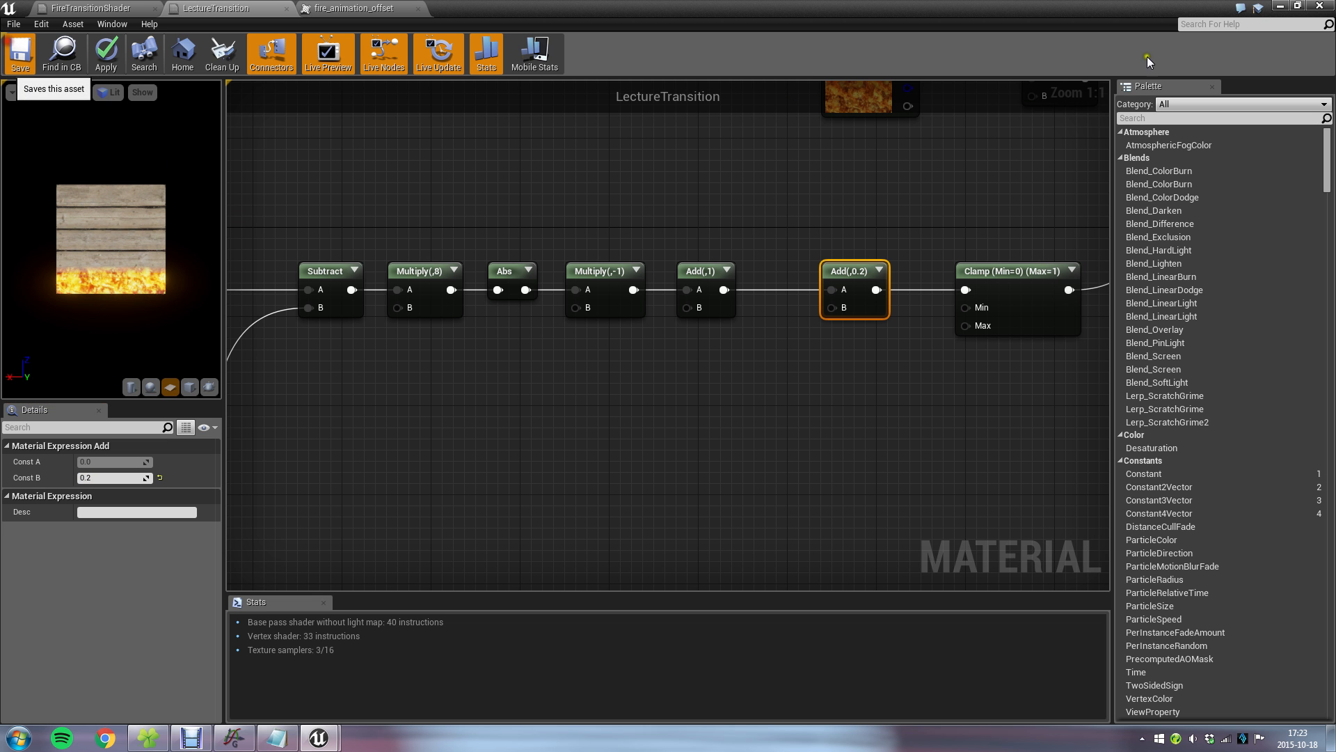
# Move the Add(,0.2) node closer to the Add(,1) node, reset its Const B to 0 and save the material.
pyautogui.click(1279, 6)
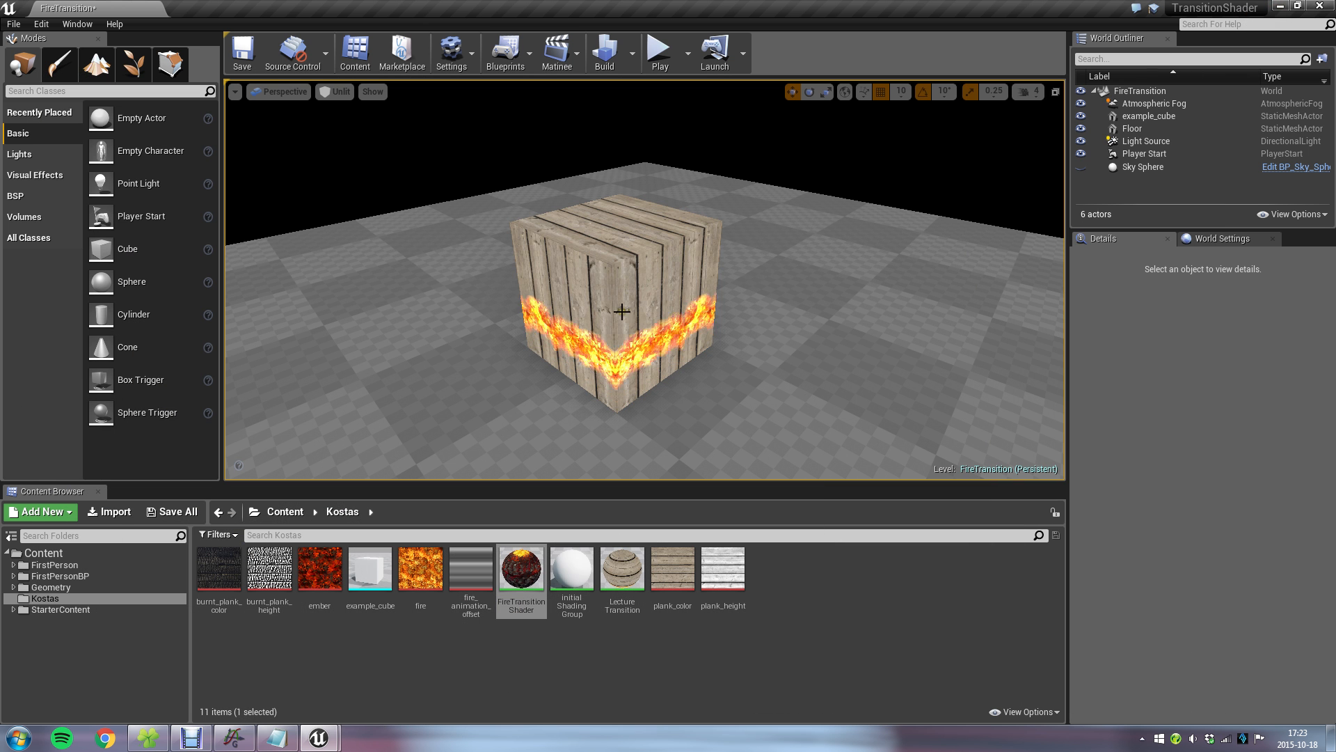
pyautogui.doubleClick(529, 562)
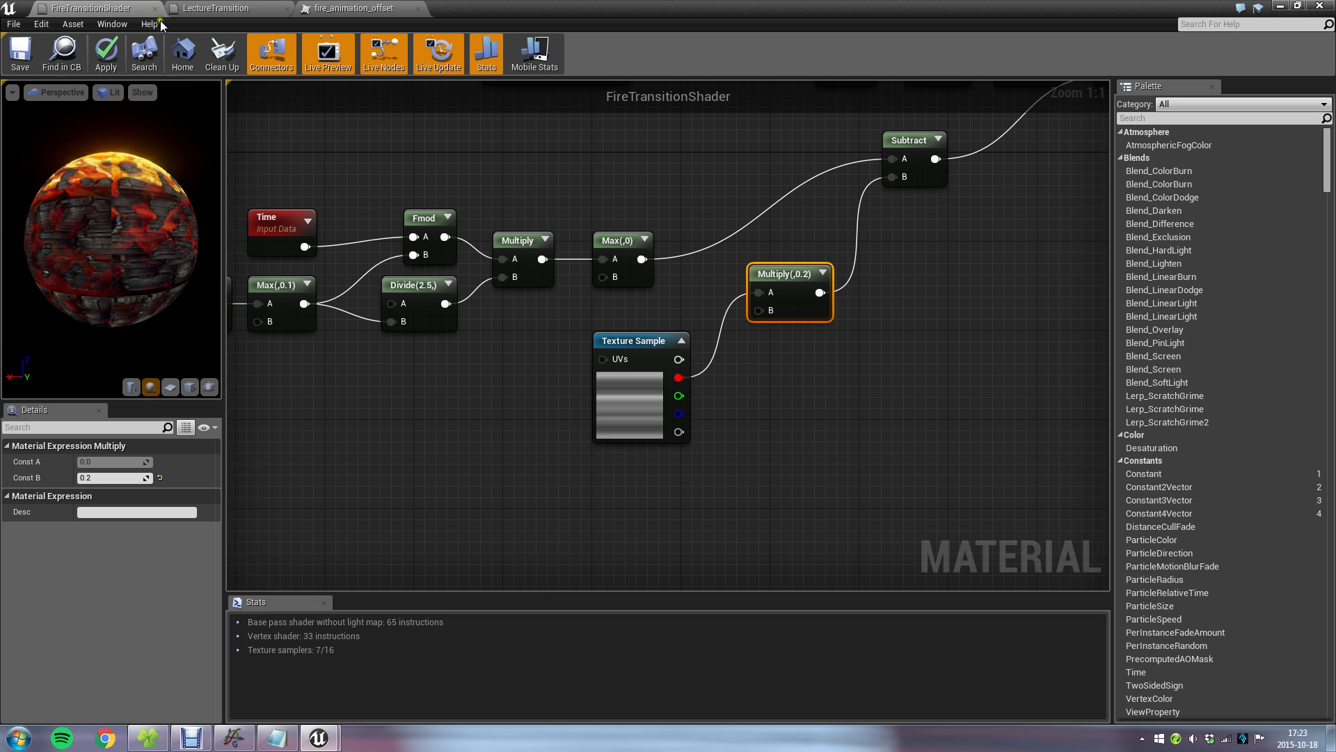
pyautogui.click(216, 8)
pyautogui.click(882, 437)
pyautogui.moveTo(854, 274); pyautogui.dragTo(806, 274)
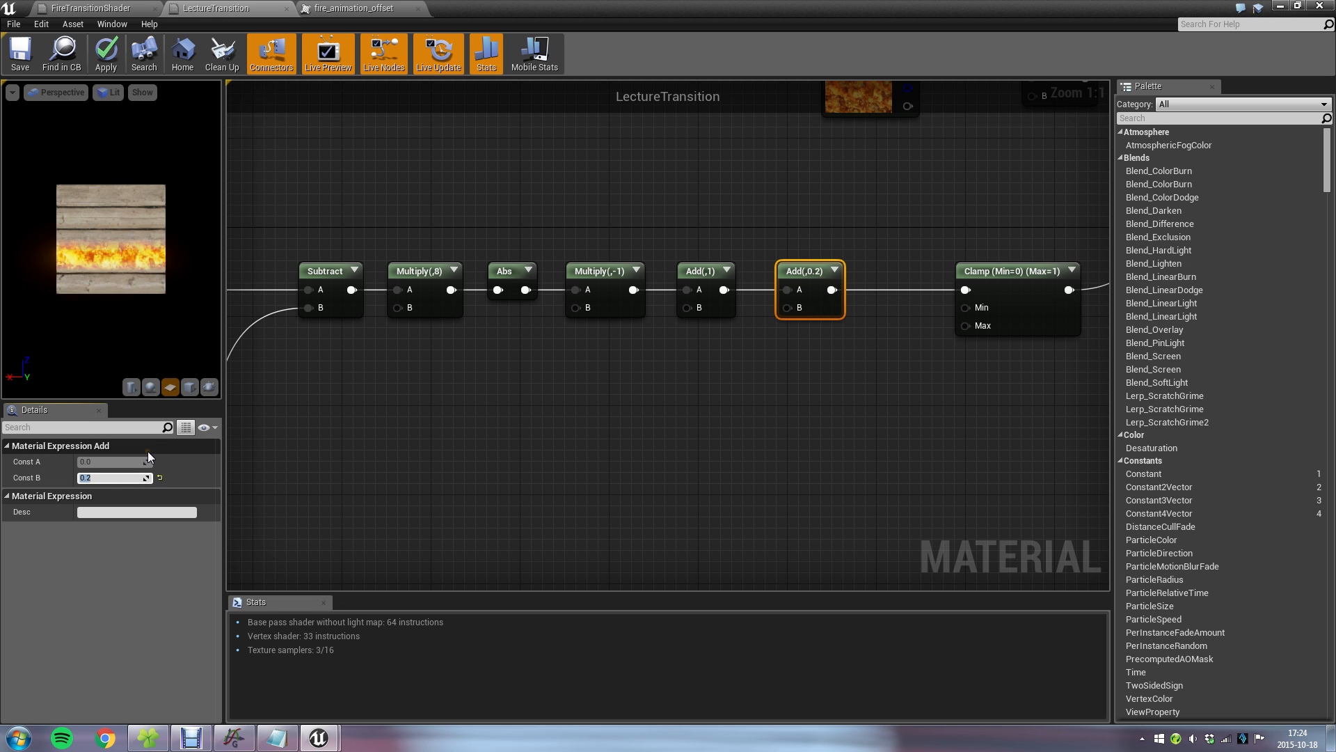
pyautogui.write('0')
pyautogui.press('Return')
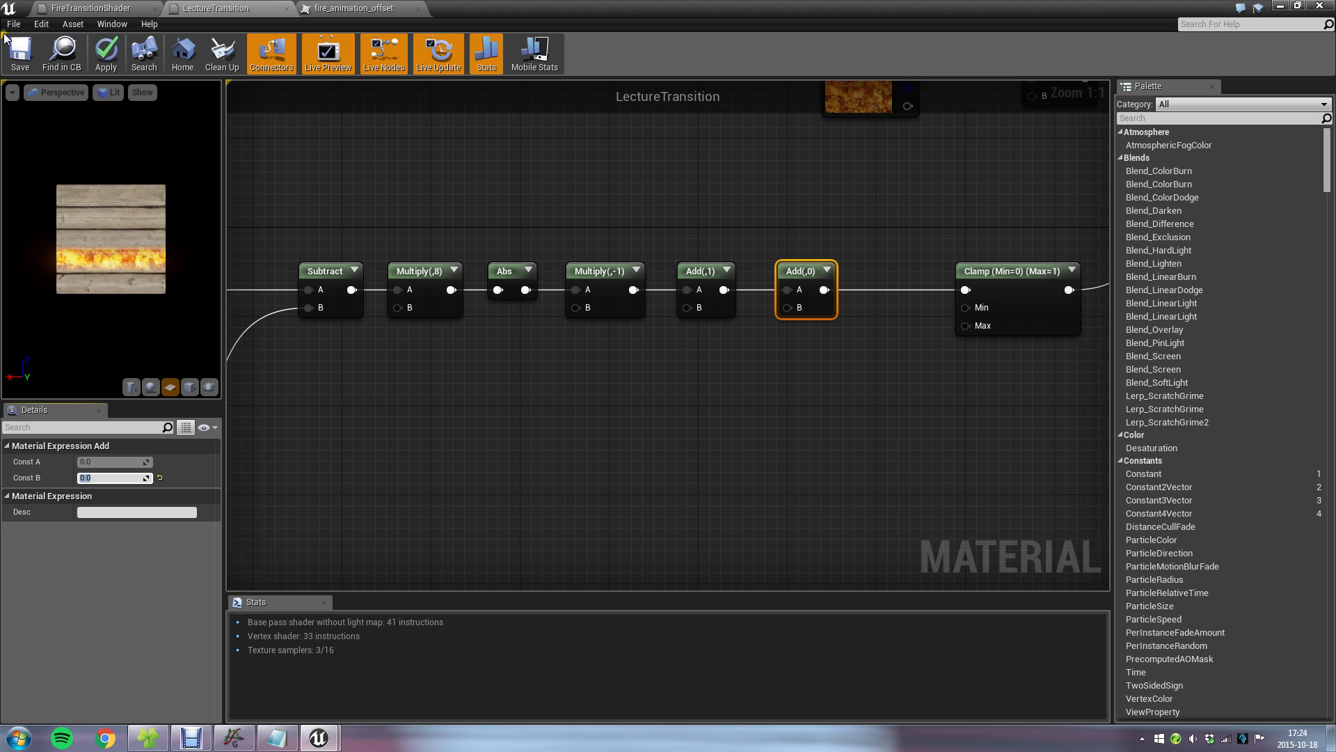
# Examine the fire line on the cube in the level and compare it with the peak function plotted in Graph.
pyautogui.click(1281, 6)
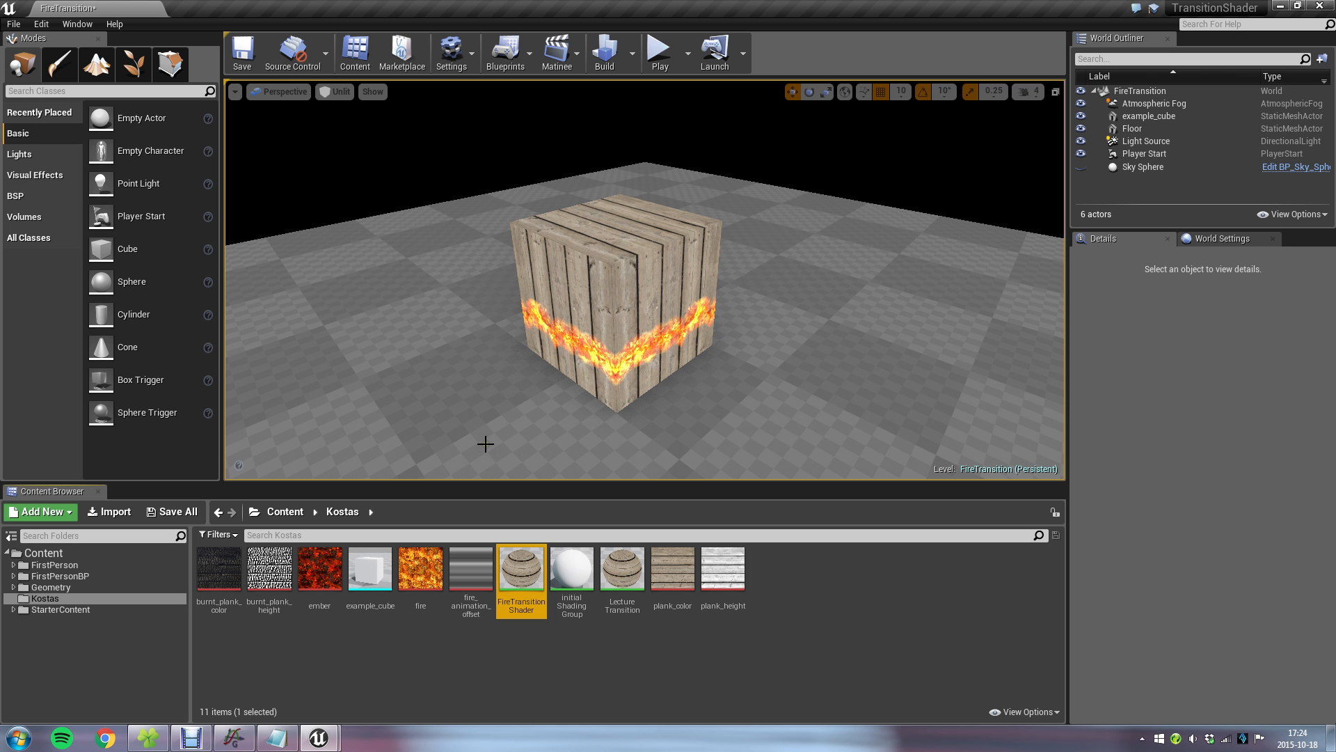
pyautogui.scroll(3, 585, 361)
pyautogui.scroll(-1, 585, 360)
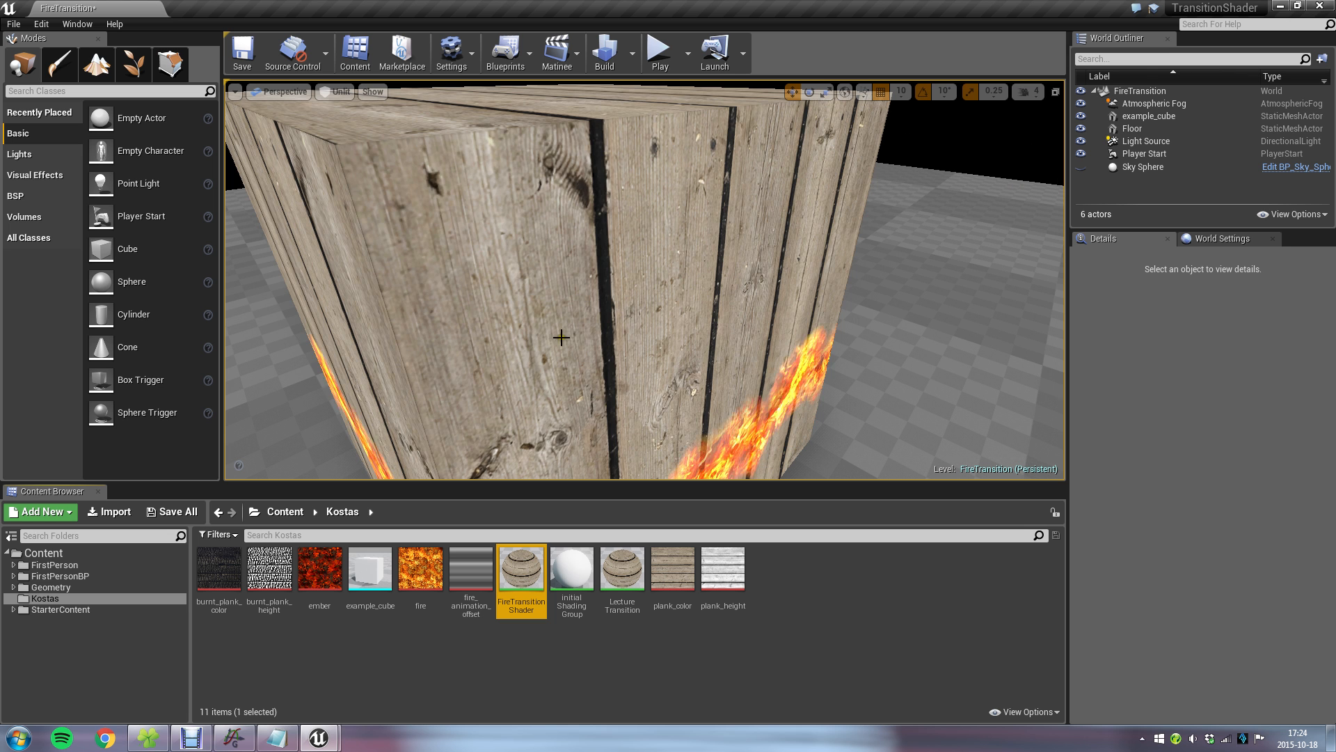
pyautogui.scroll(-5, 567, 295)
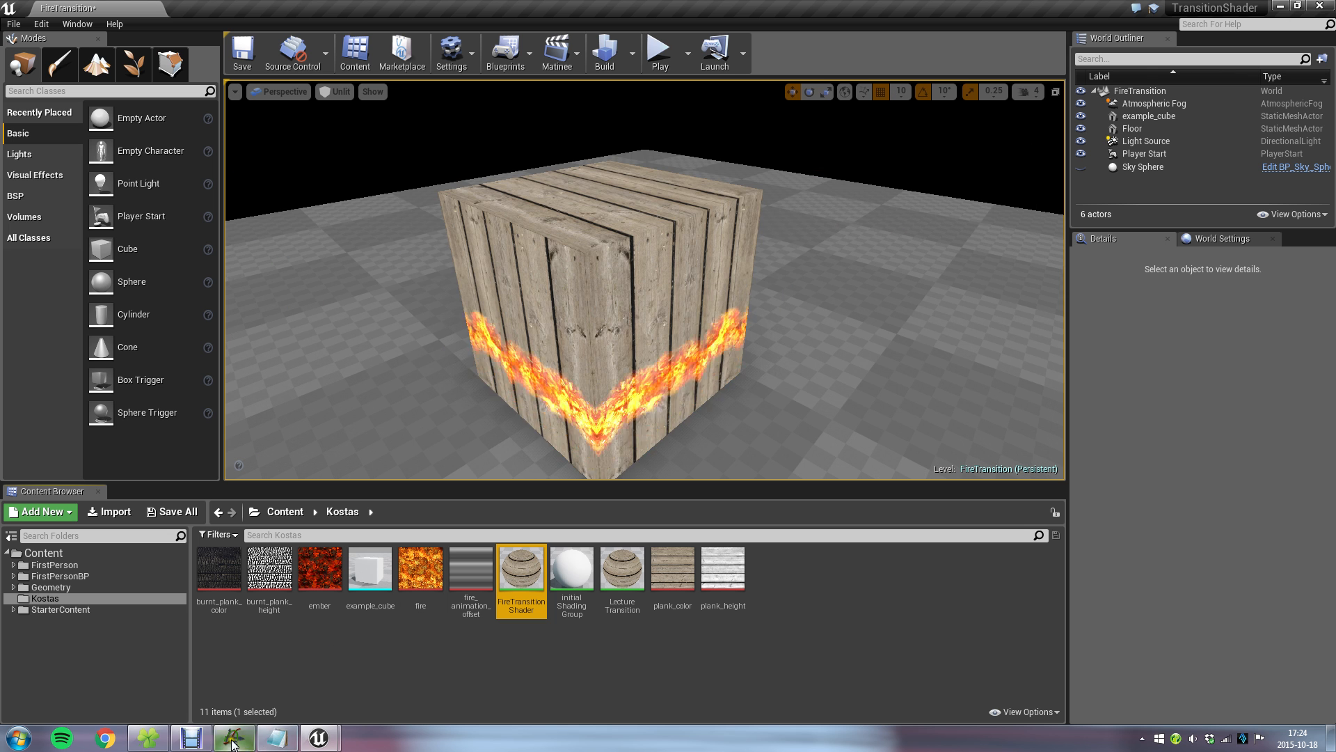
pyautogui.click(238, 737)
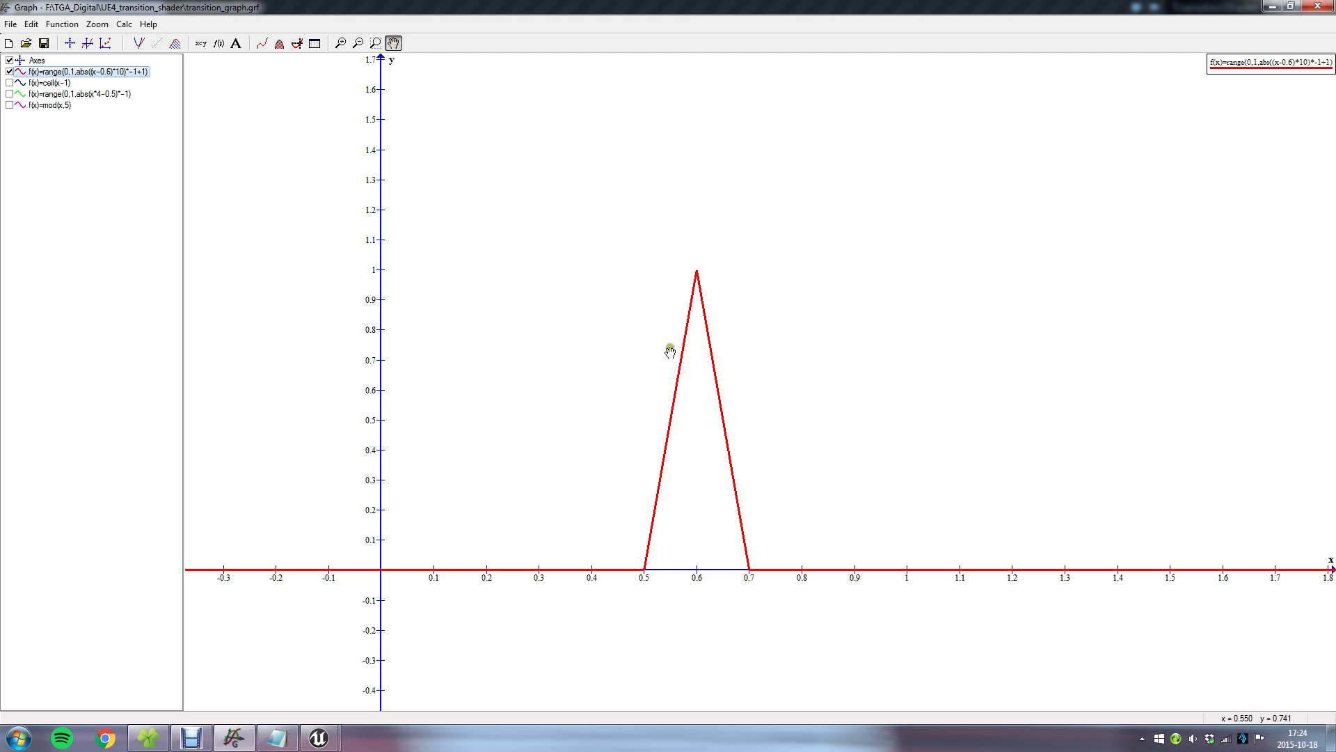
pyautogui.moveTo(319, 737)
pyautogui.click(386, 658)
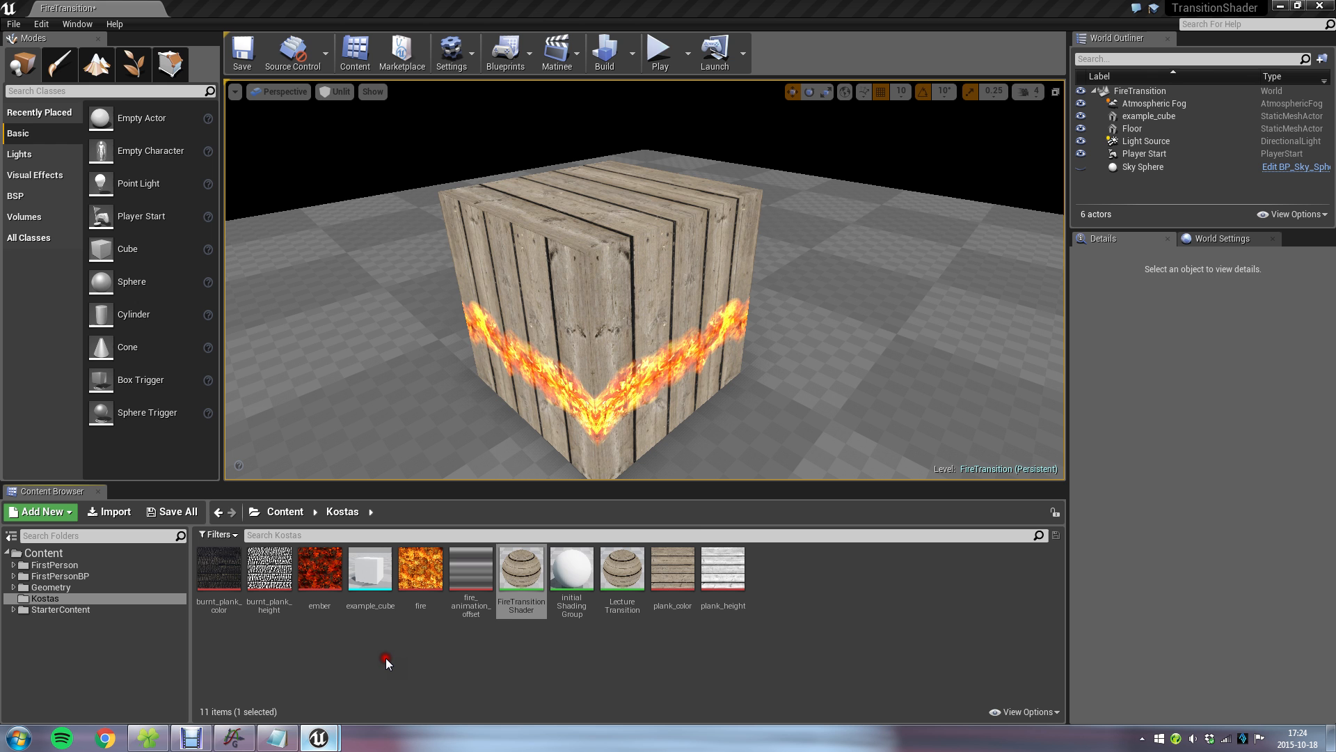
# Set the fire texture Multiply's Const B to 1, save the material and check the result on the level's cube.
pyautogui.moveTo(925, 295); pyautogui.dragTo(559, 465, button='right')
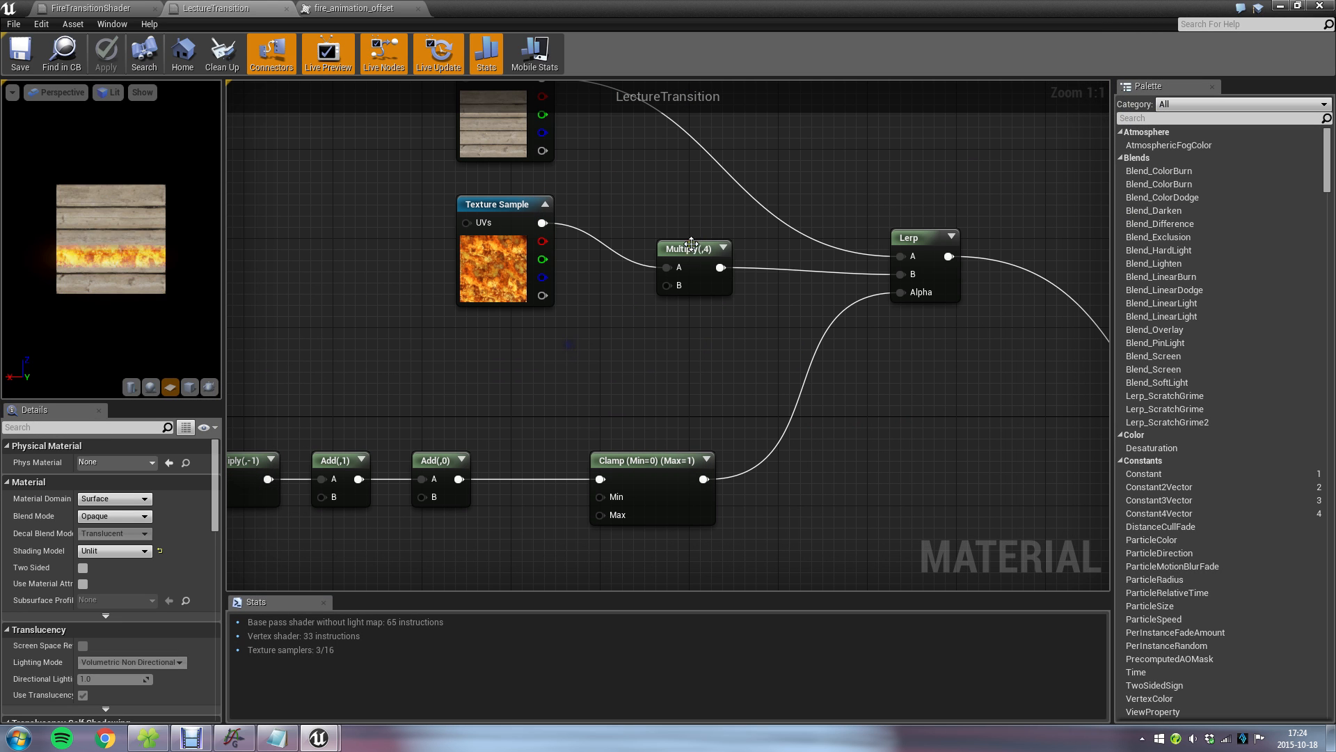
pyautogui.click(685, 248)
pyautogui.click(111, 477)
pyautogui.write('1')
pyautogui.press('Return')
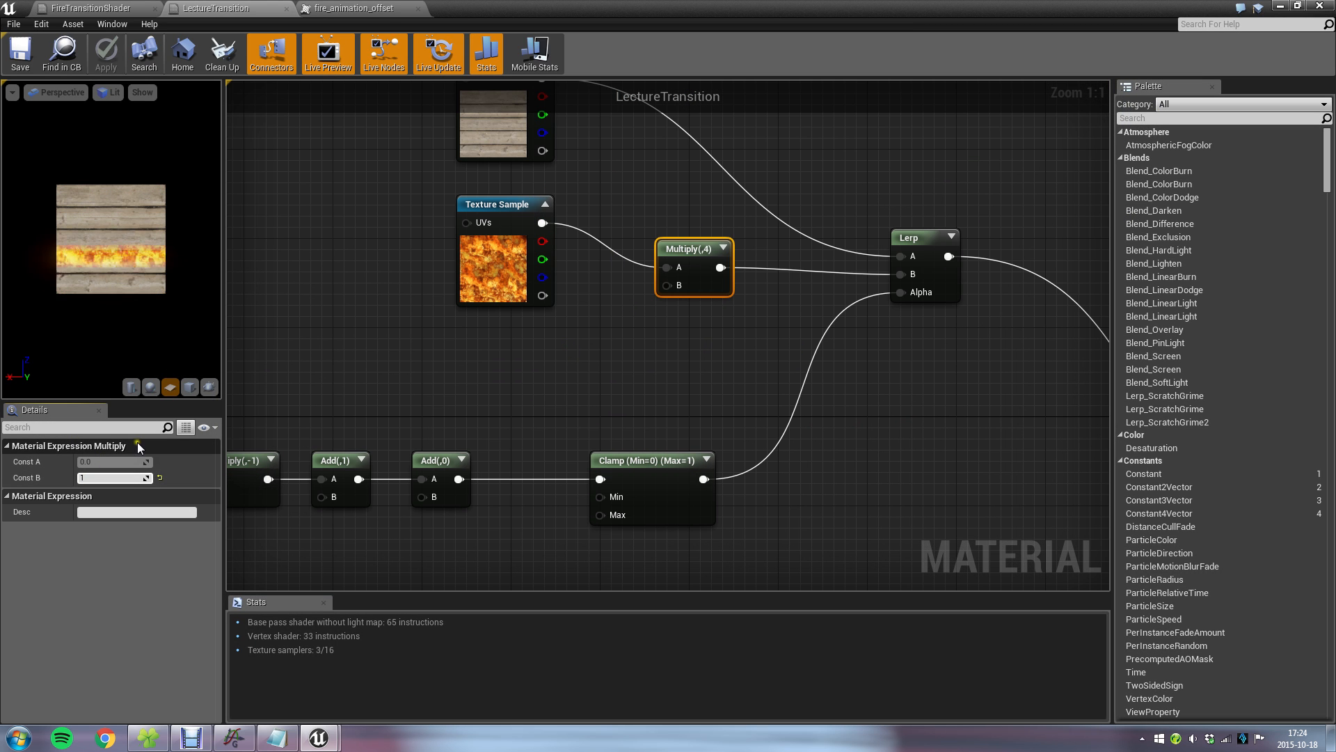
pyautogui.click(20, 52)
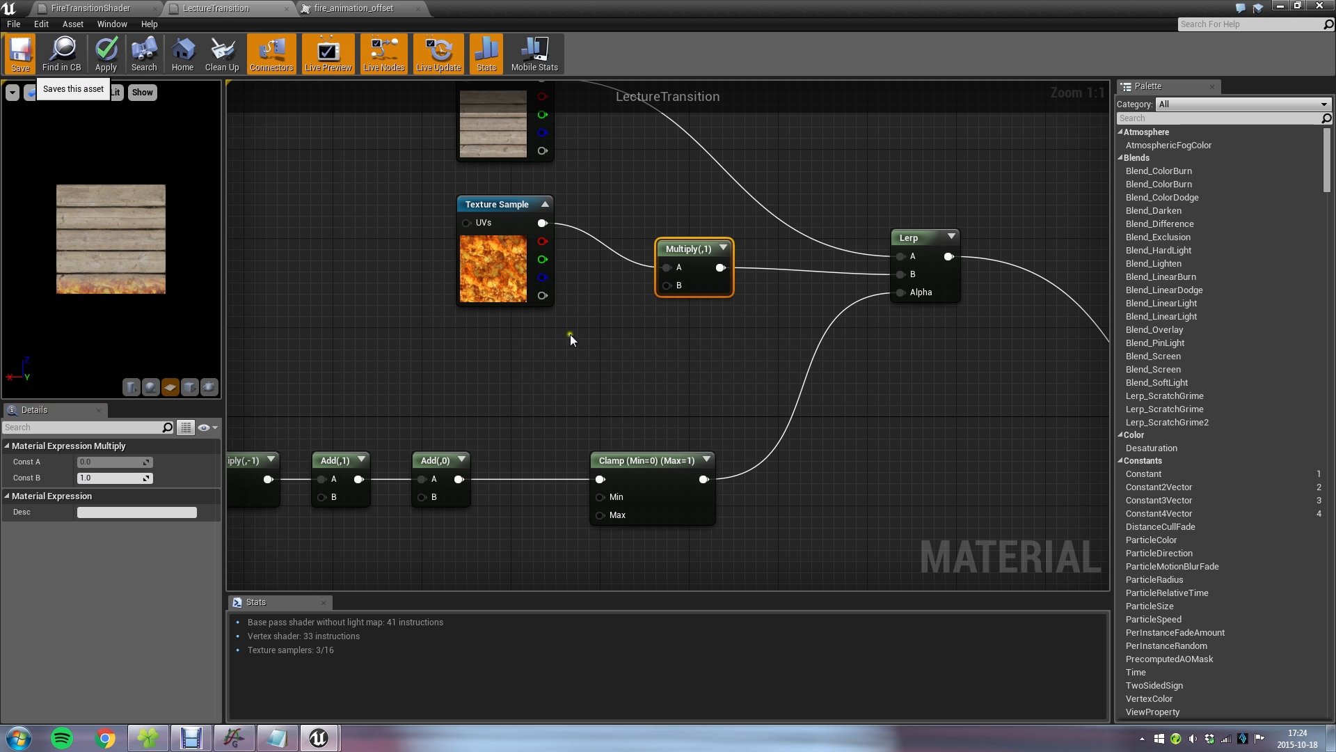
pyautogui.click(1280, 6)
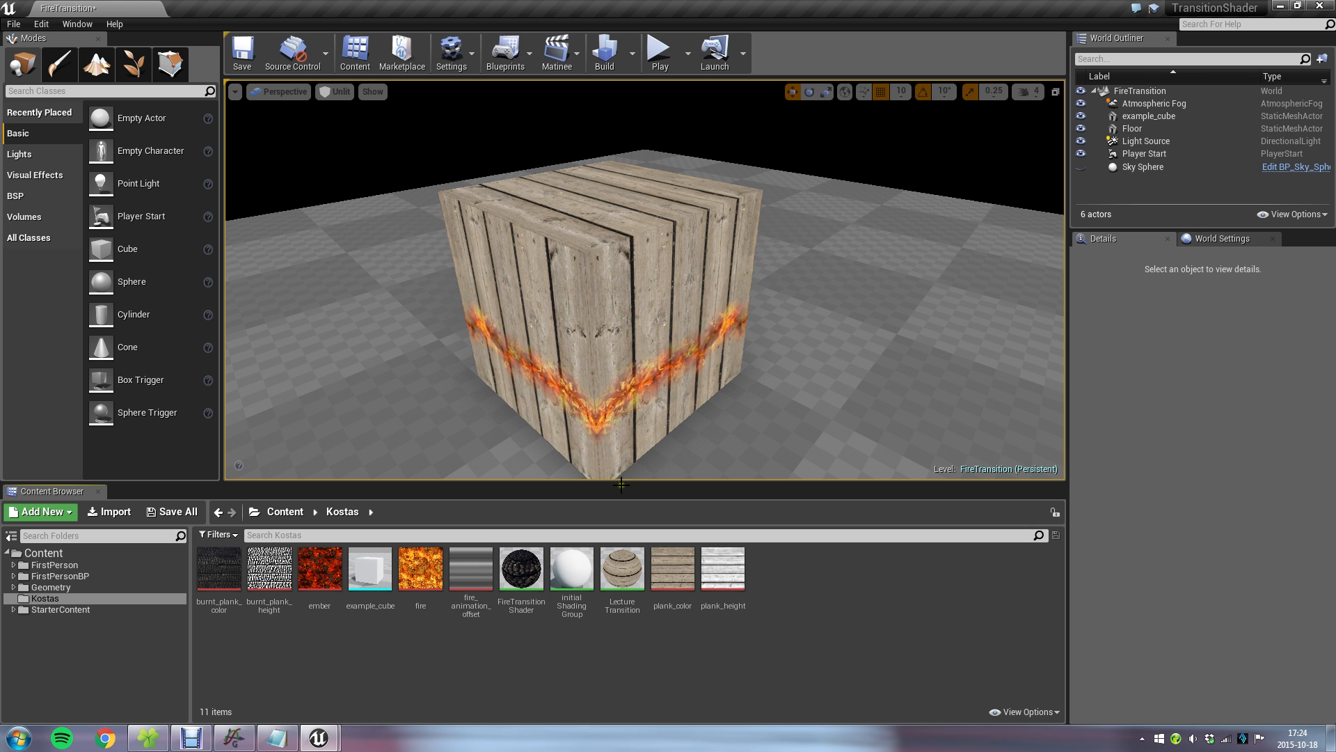
# Insert a Power node in LectureTransition between the Clamp output and the Lerp's Alpha input.
pyautogui.doubleClick(569, 585)
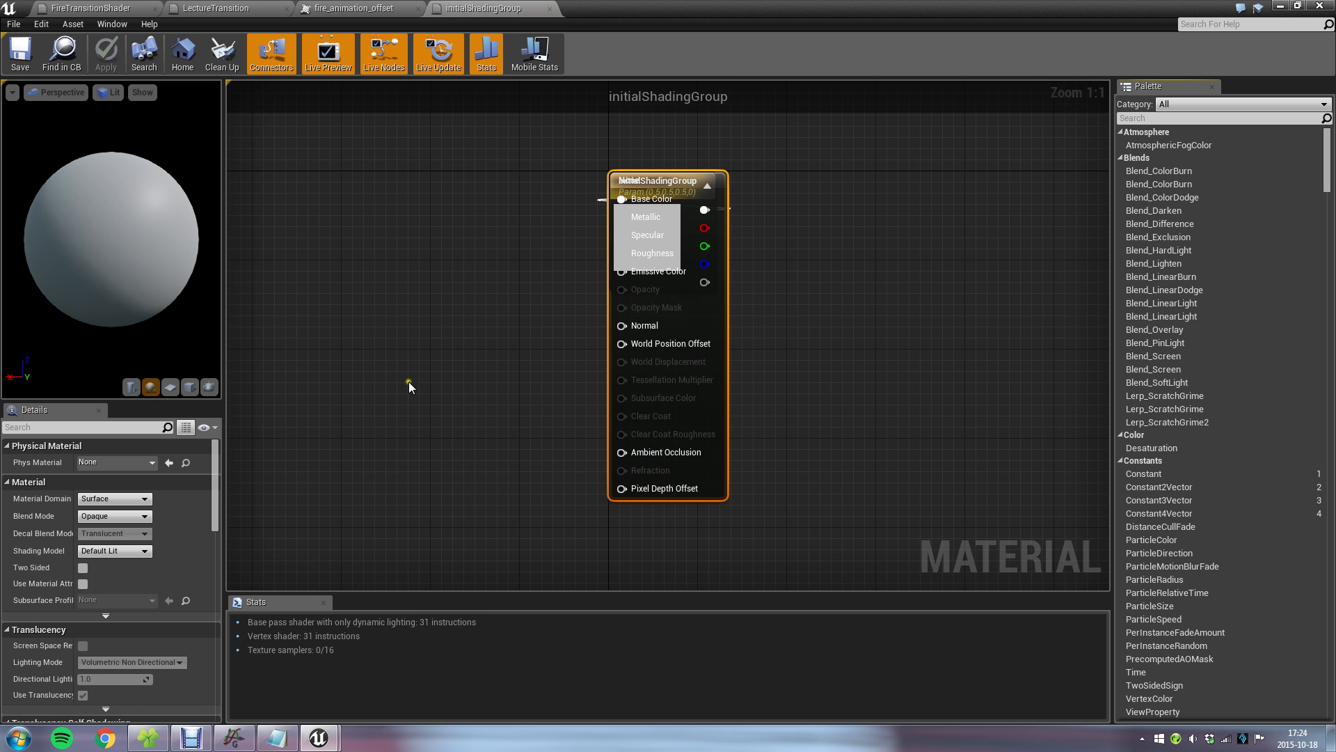
pyautogui.click(551, 9)
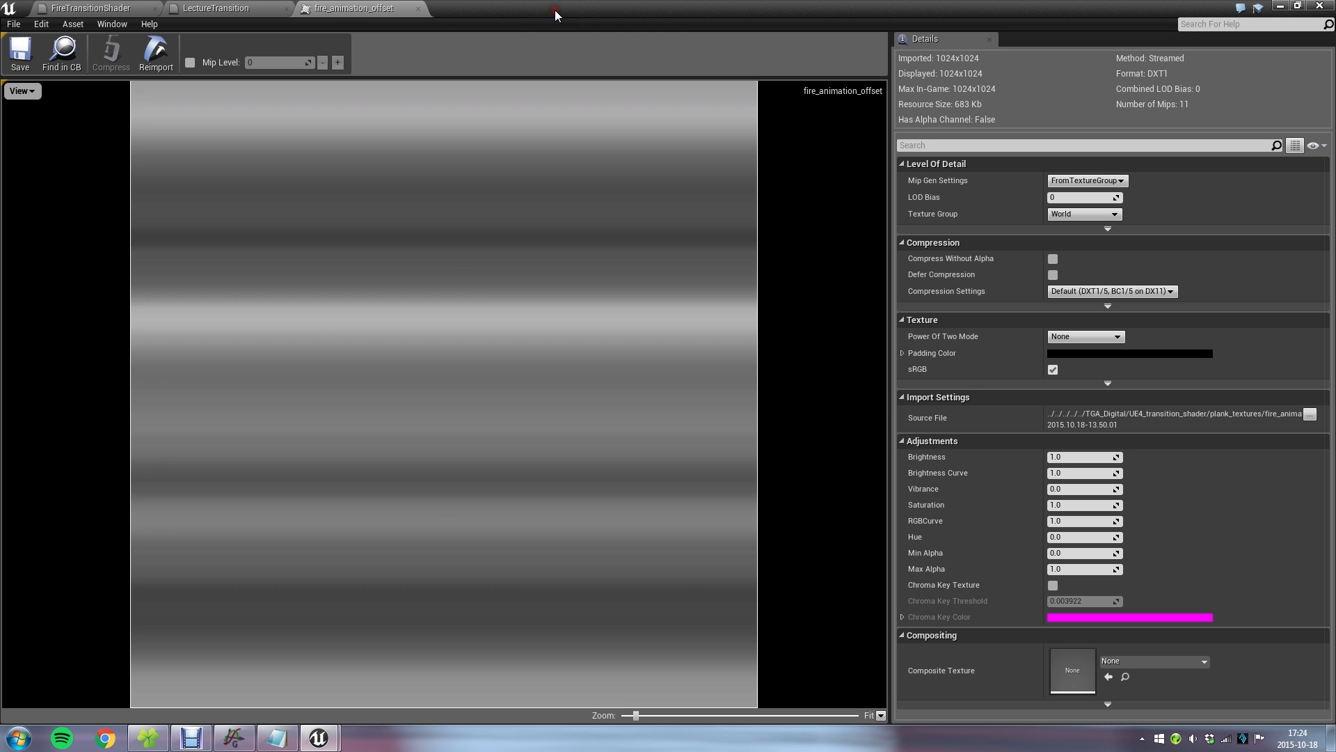
pyautogui.click(221, 8)
pyautogui.moveTo(842, 417); pyautogui.dragTo(646, 386, button='right')
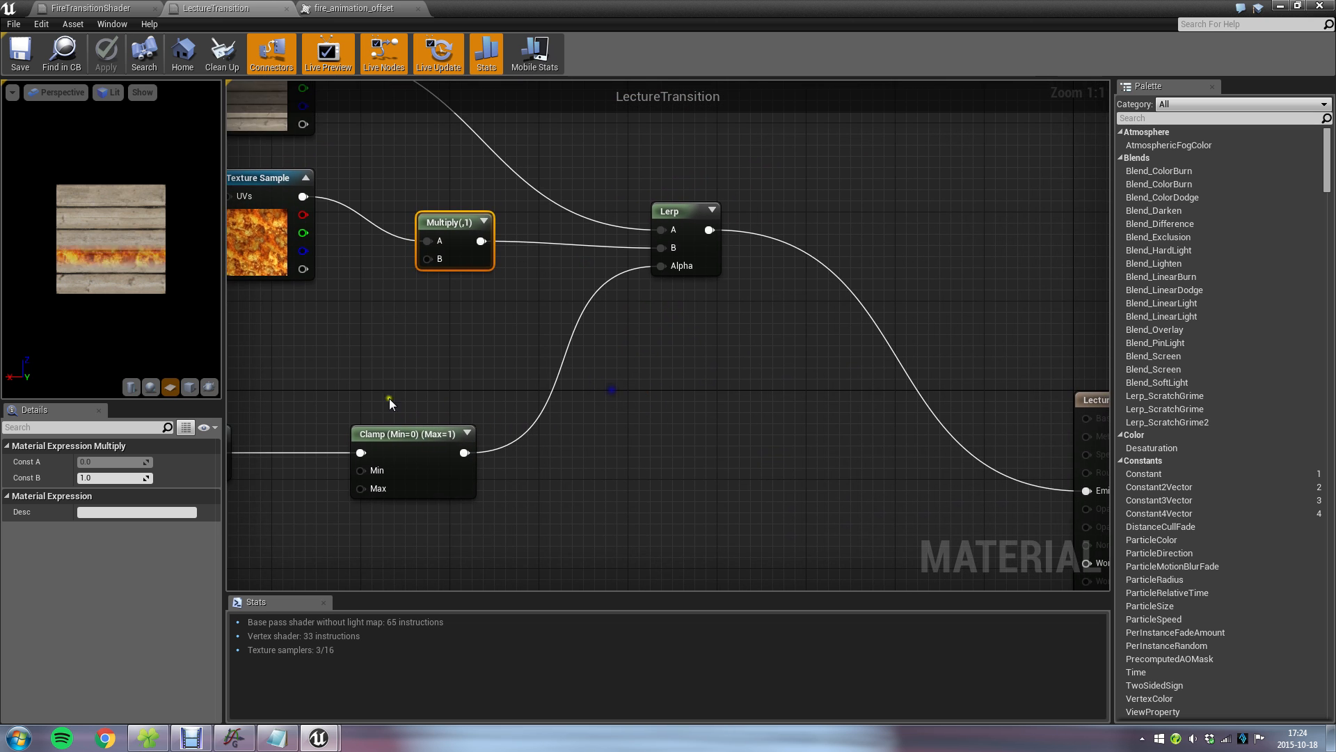
pyautogui.moveTo(390, 398); pyautogui.dragTo(661, 410, button='right')
pyautogui.click(625, 439)
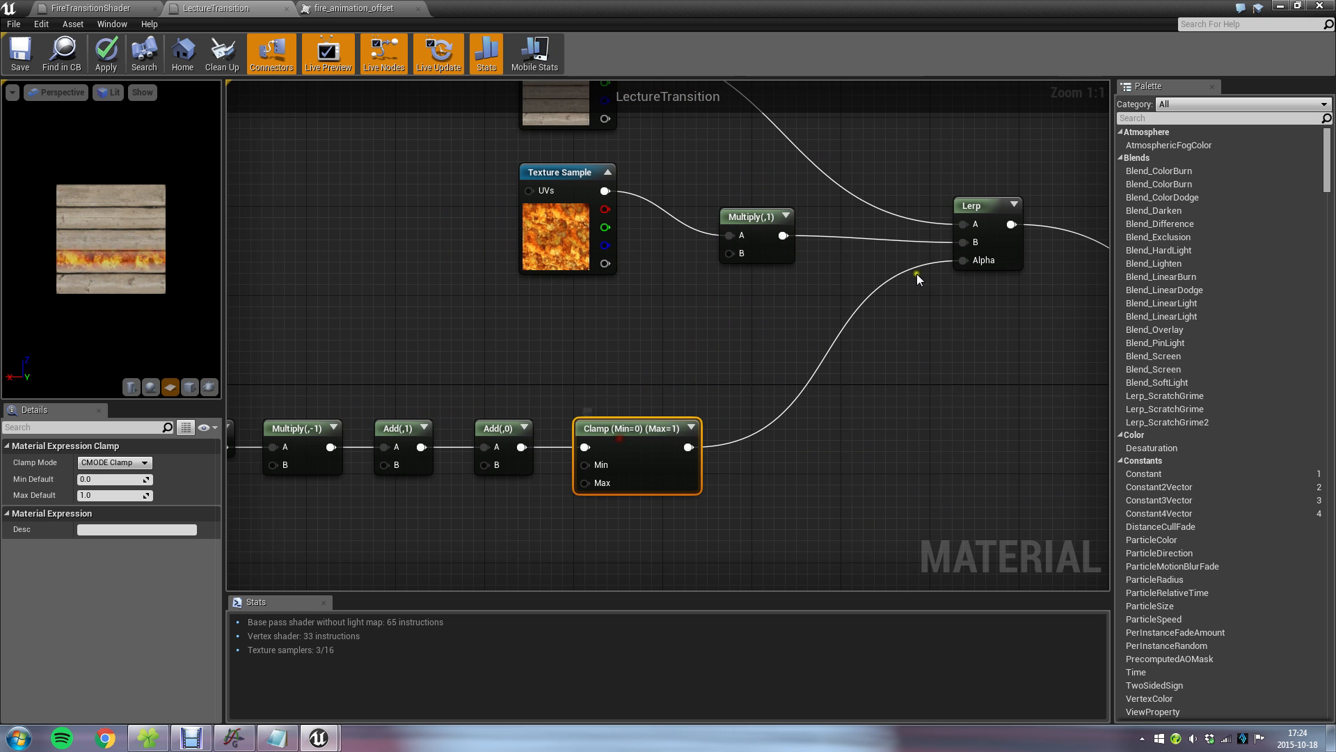
pyautogui.moveTo(962, 260); pyautogui.dragTo(890, 336)
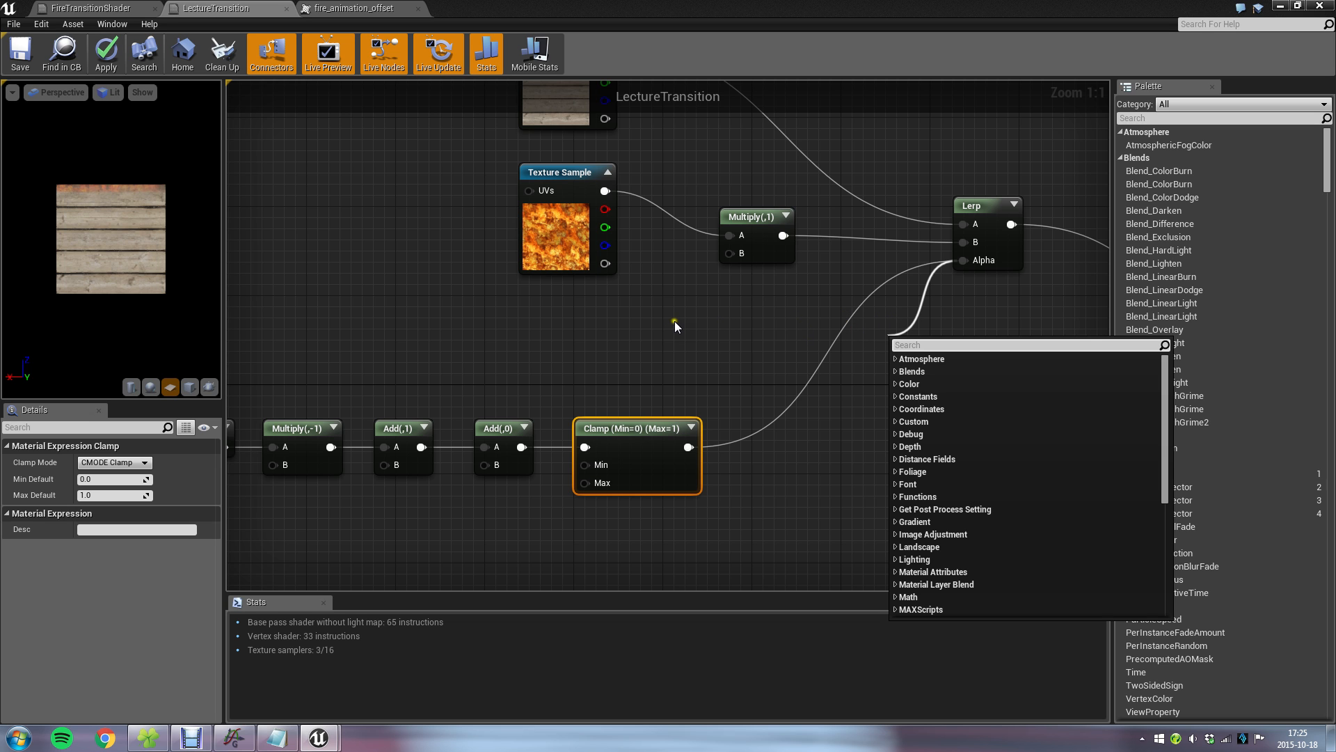
pyautogui.write('power')
pyautogui.press('Return')
pyautogui.moveTo(919, 345); pyautogui.dragTo(837, 351)
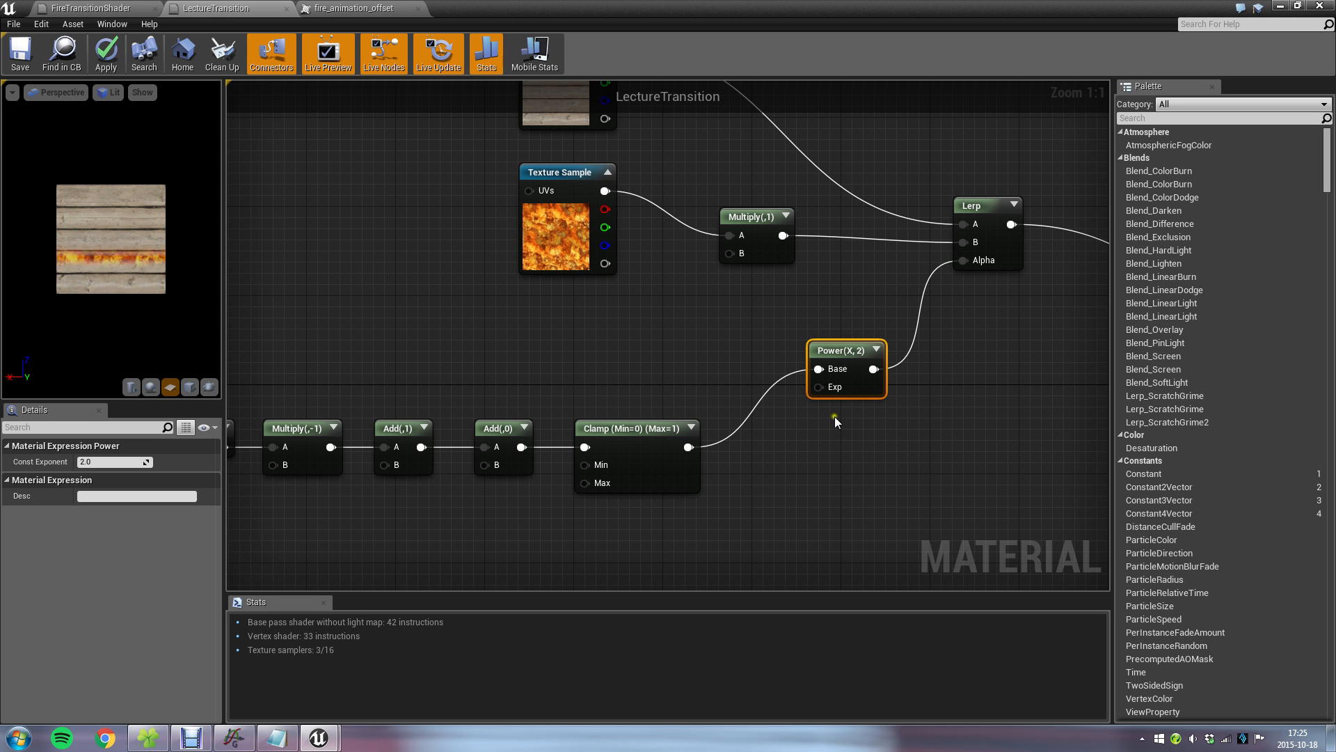
# Set the Power node's Const Exponent to 3.
pyautogui.click(104, 463)
pyautogui.write('3')
pyautogui.press('Return')
pyautogui.click(873, 481)
# Set the fire texture Multiply's Const B to 4 and save the material.
pyautogui.click(752, 216)
pyautogui.click(115, 478)
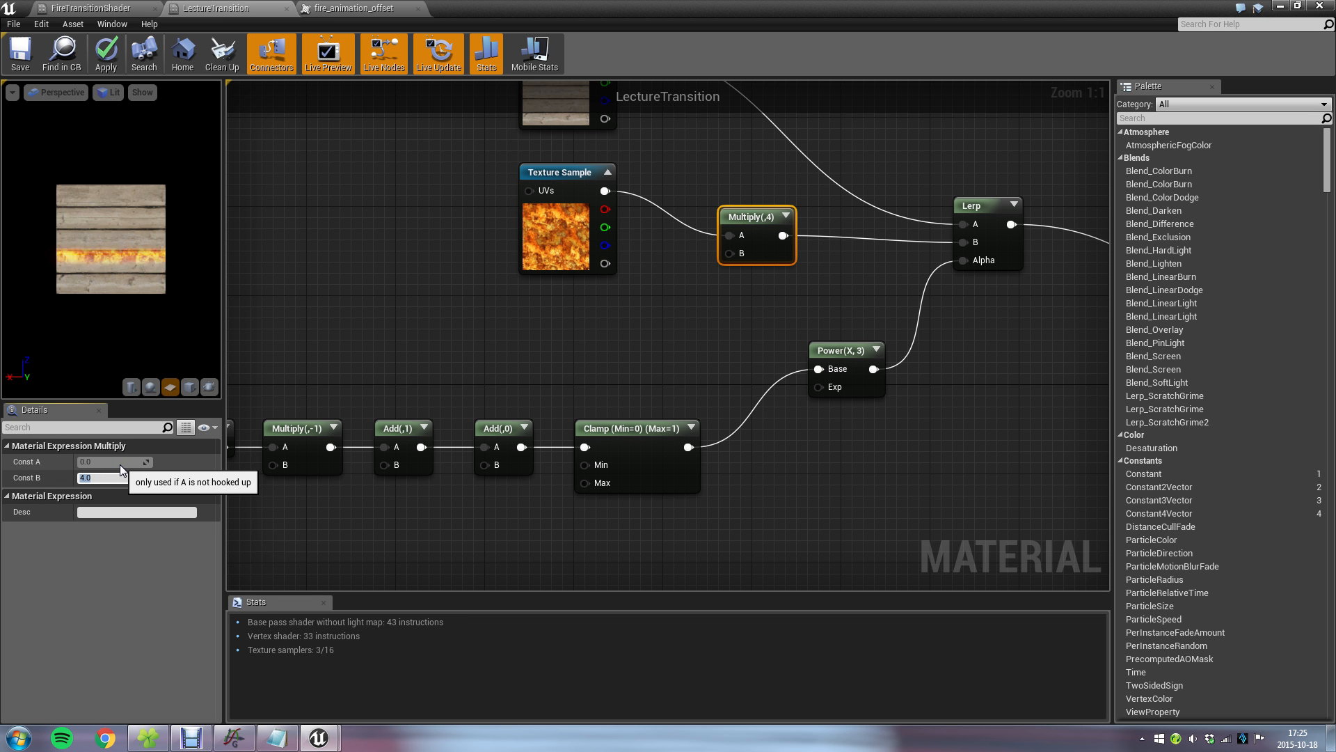
pyautogui.press('Return')
pyautogui.click(20, 55)
# Examine the updated fire line on the cube in the level from several angles and distances.
pyautogui.click(1279, 5)
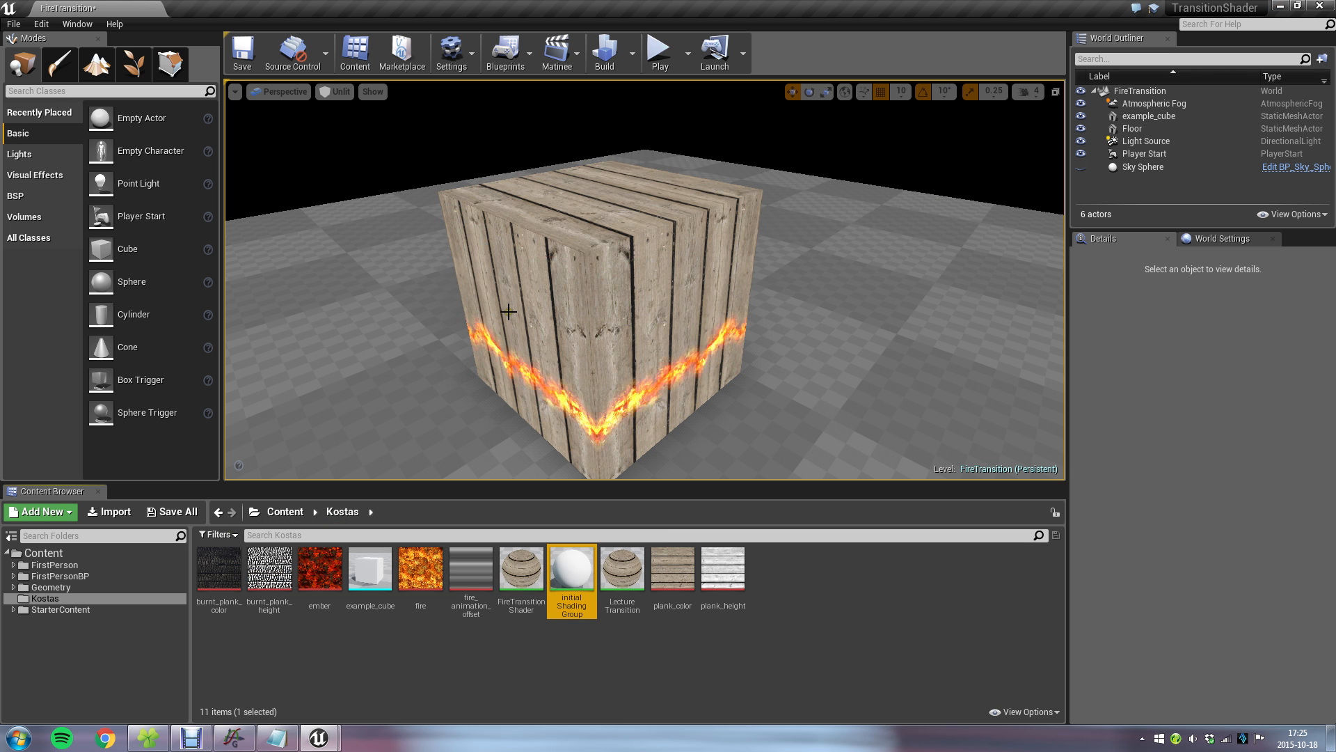
pyautogui.rightClick(553, 315)
pyautogui.moveTo(550, 367); pyautogui.dragTo(552, 357, button='right')
pyautogui.rightClick(557, 317)
pyautogui.click(618, 165)
pyautogui.moveTo(786, 139); pyautogui.dragTo(928, 117, button='right')
pyautogui.rightClick(927, 117)
pyautogui.rightClick(950, 440)
pyautogui.moveTo(950, 440); pyautogui.dragTo(898, 399, button='right')
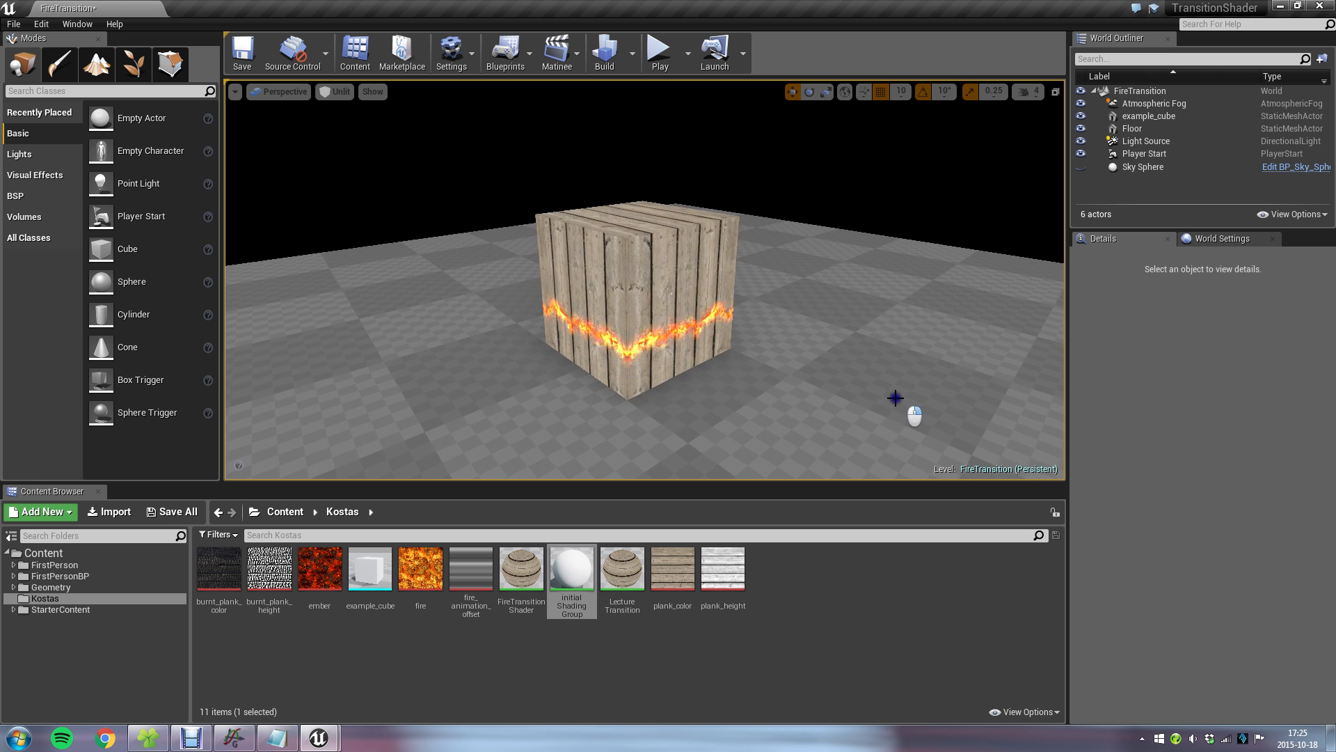
pyautogui.scroll(3, 886, 393)
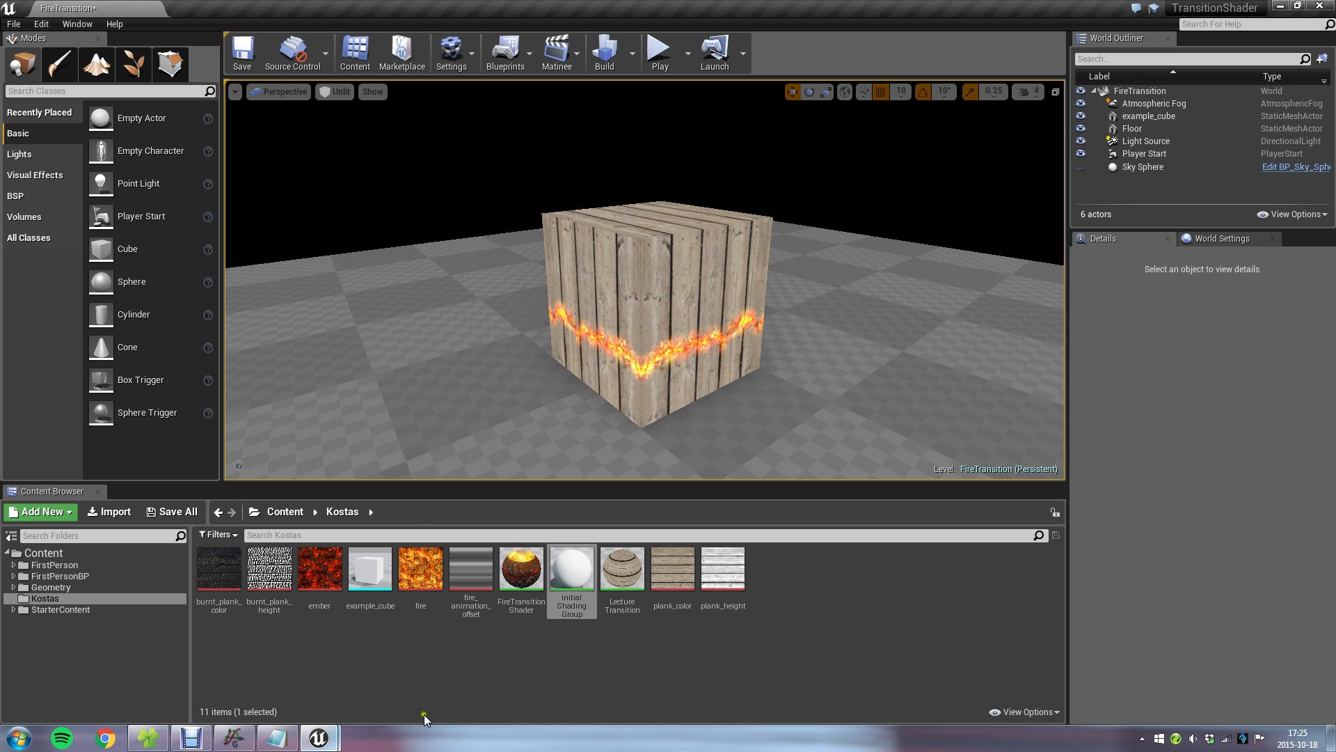
pyautogui.click(678, 681)
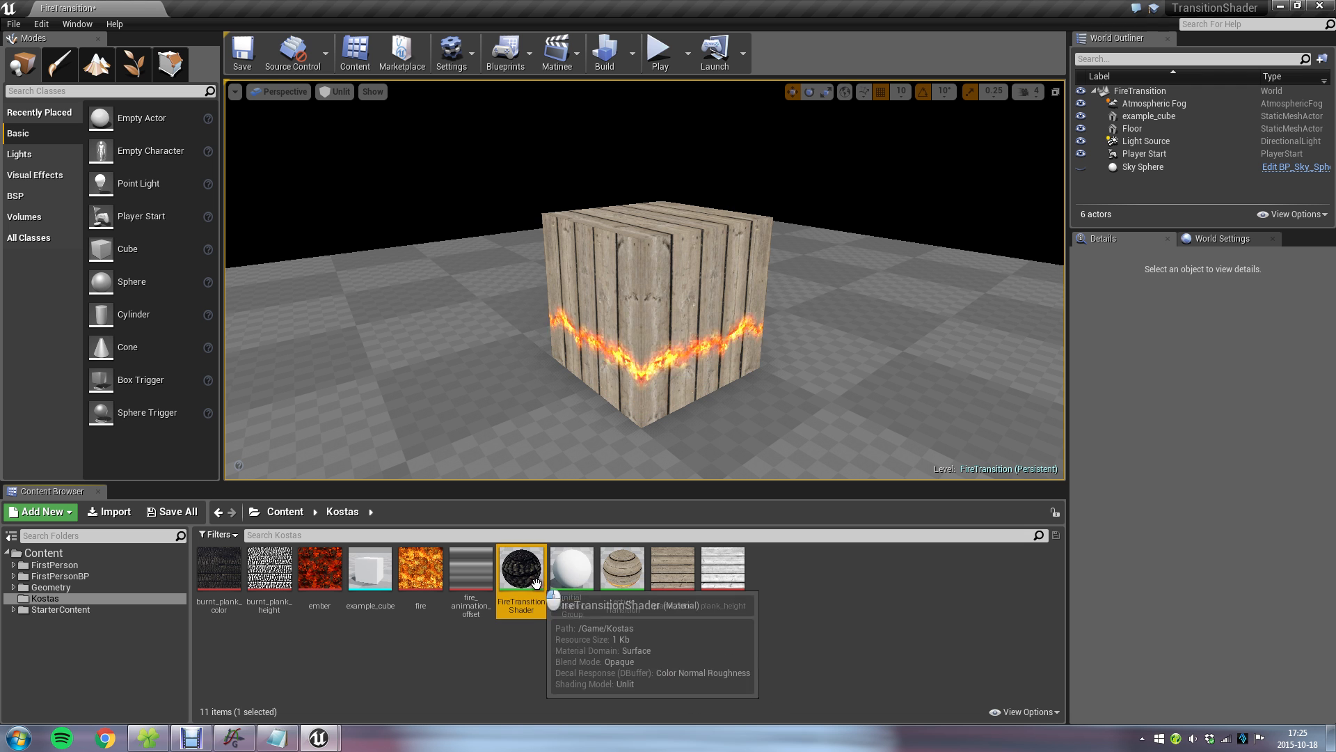
# Reopen the LectureTransition material and move the plank_color Texture Sample well away from the fire Texture Sample to make room.
pyautogui.click(626, 568)
pyautogui.doubleClick(631, 567)
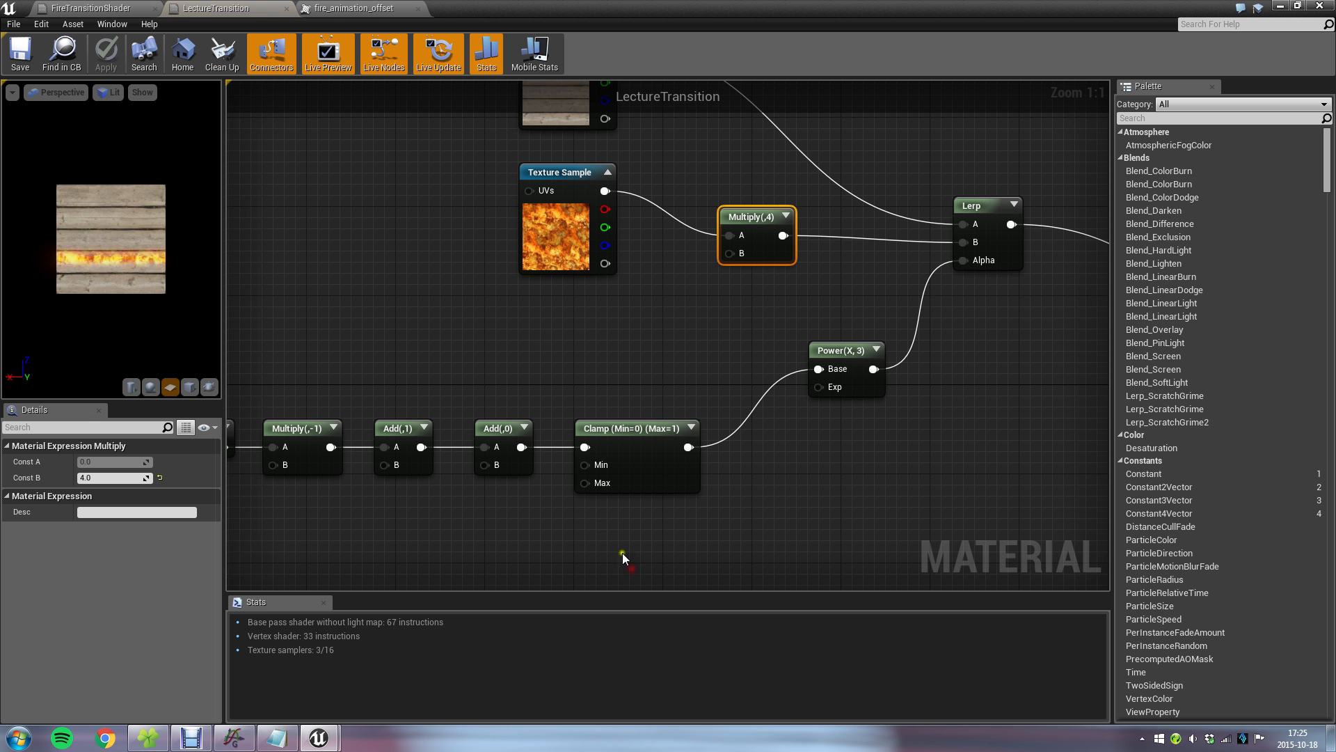
pyautogui.moveTo(657, 361); pyautogui.dragTo(641, 536, button='right')
pyautogui.moveTo(858, 265); pyautogui.dragTo(885, 341, button='right')
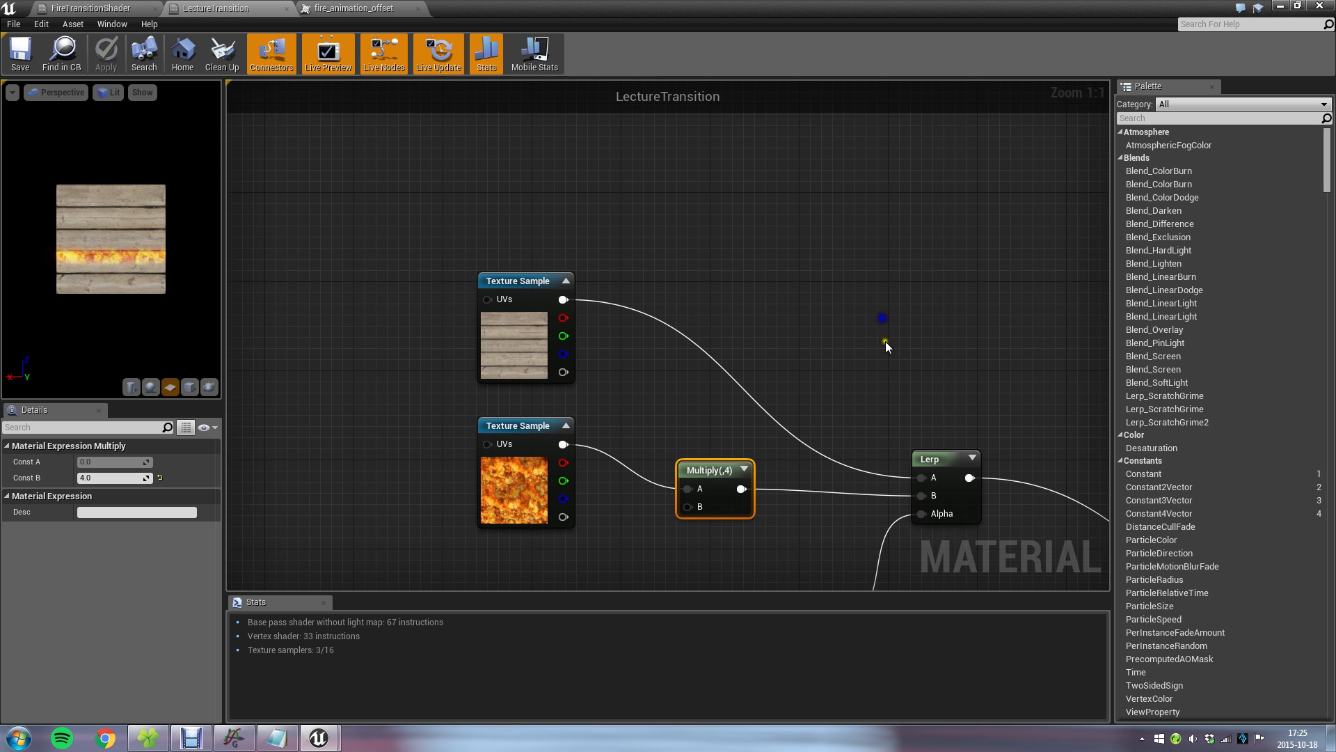
pyautogui.moveTo(524, 280); pyautogui.dragTo(422, 123)
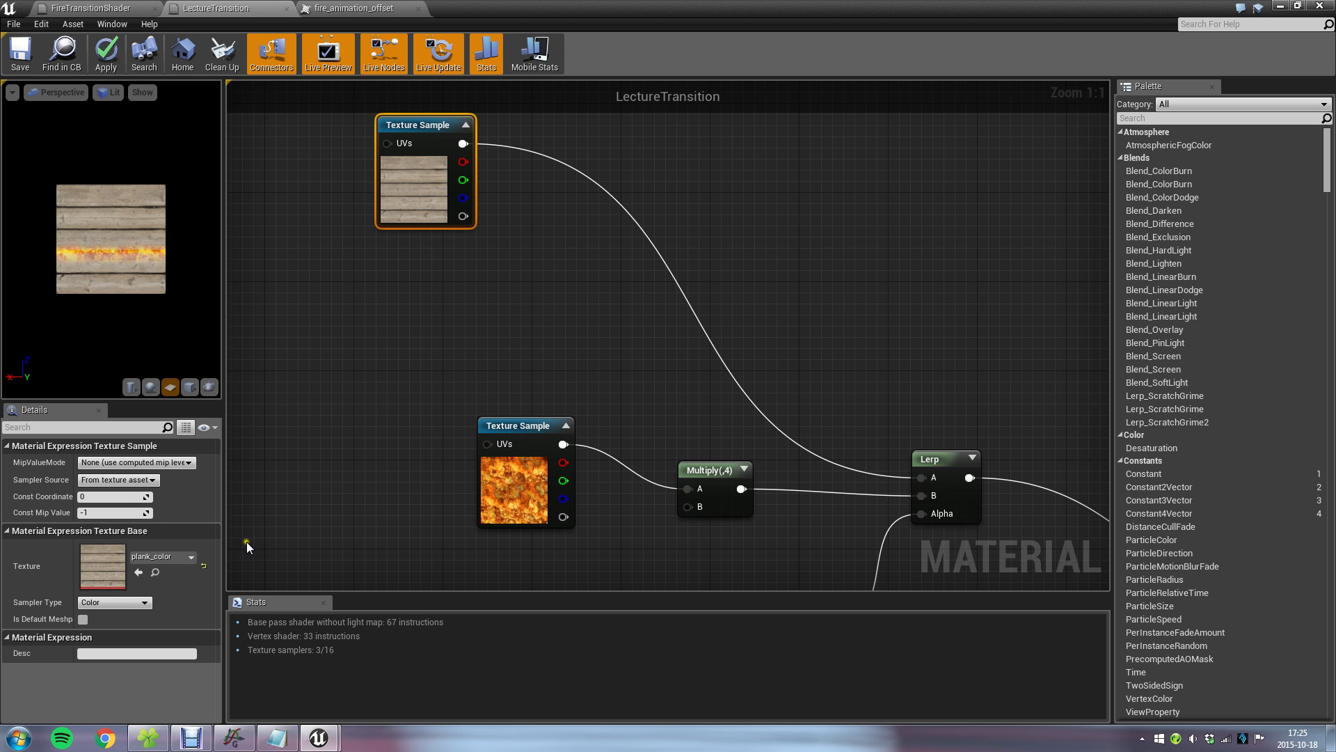
# Insert a second Lerp between the plank_color Texture Sample and the existing Lerp's A input.
pyautogui.rightClick(696, 237)
pyautogui.click(811, 181)
pyautogui.moveTo(920, 477); pyautogui.dragTo(745, 234)
pyautogui.write('lerp')
pyautogui.press('Return')
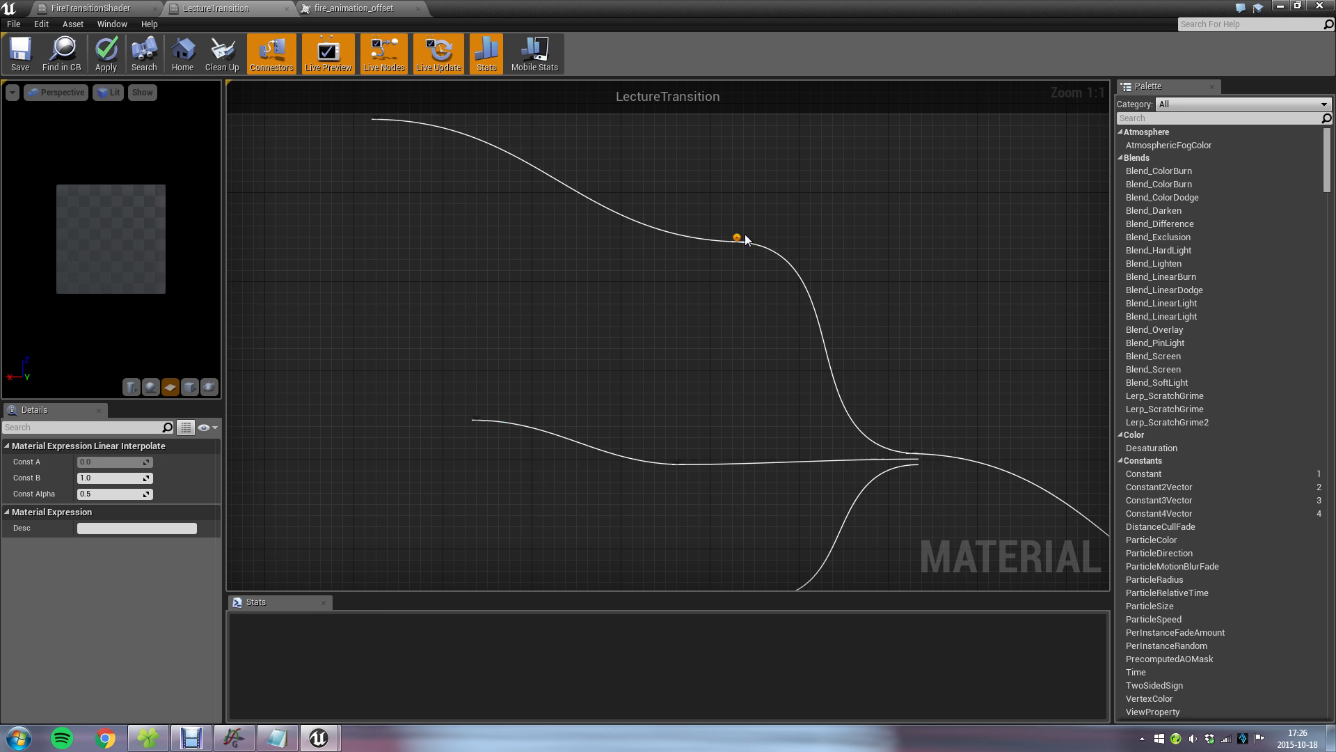
pyautogui.moveTo(767, 244); pyautogui.dragTo(649, 247)
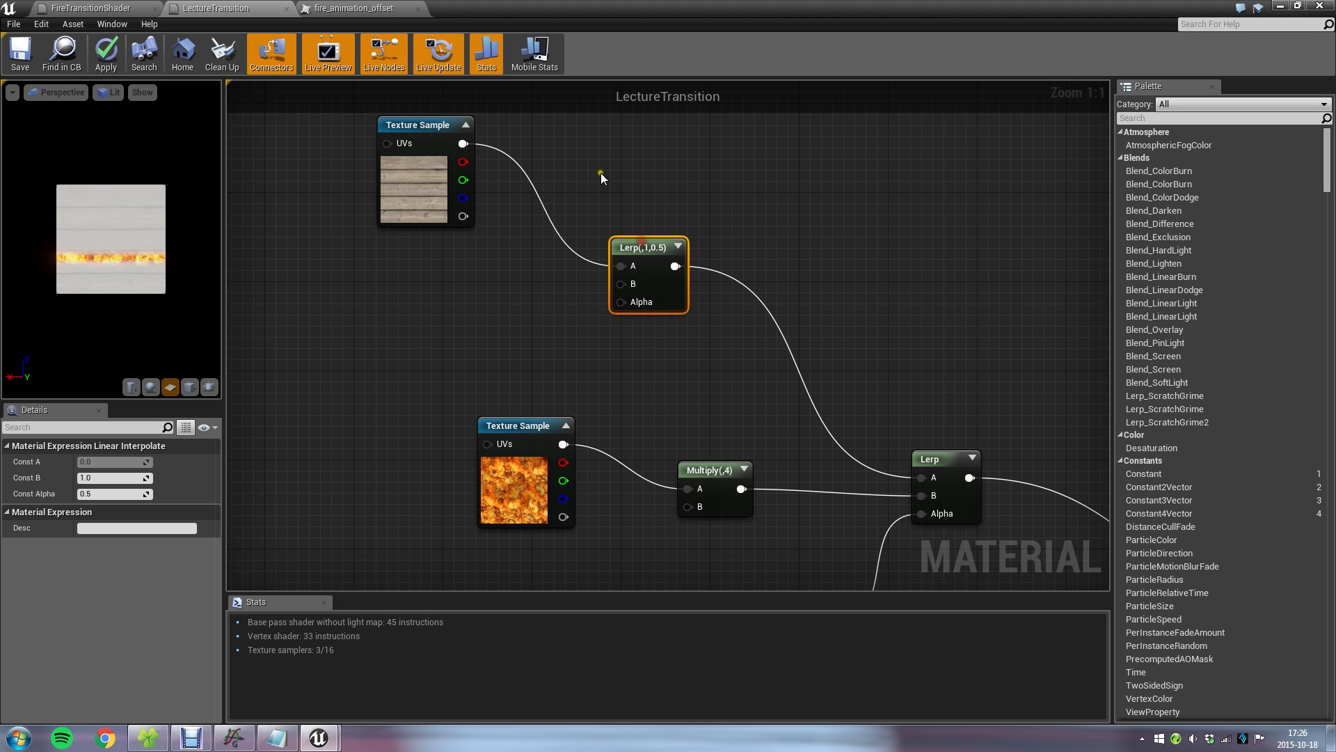
# Add a burnt_plank_color Texture Sample below the plank_color sample and connect its output to the new Lerp's B input.
pyautogui.click(412, 279)
pyautogui.moveTo(489, 285); pyautogui.dragTo(520, 327, button='right')
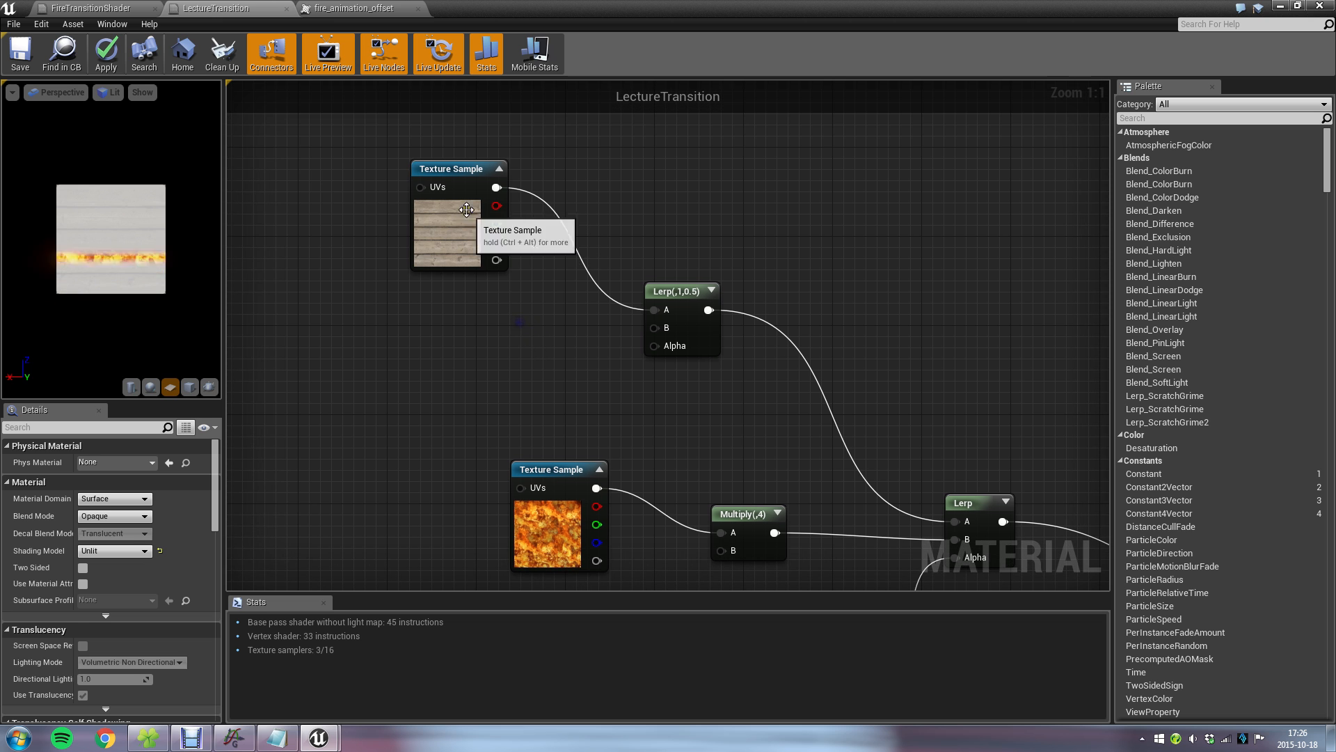
pyautogui.moveTo(478, 176); pyautogui.dragTo(477, 132)
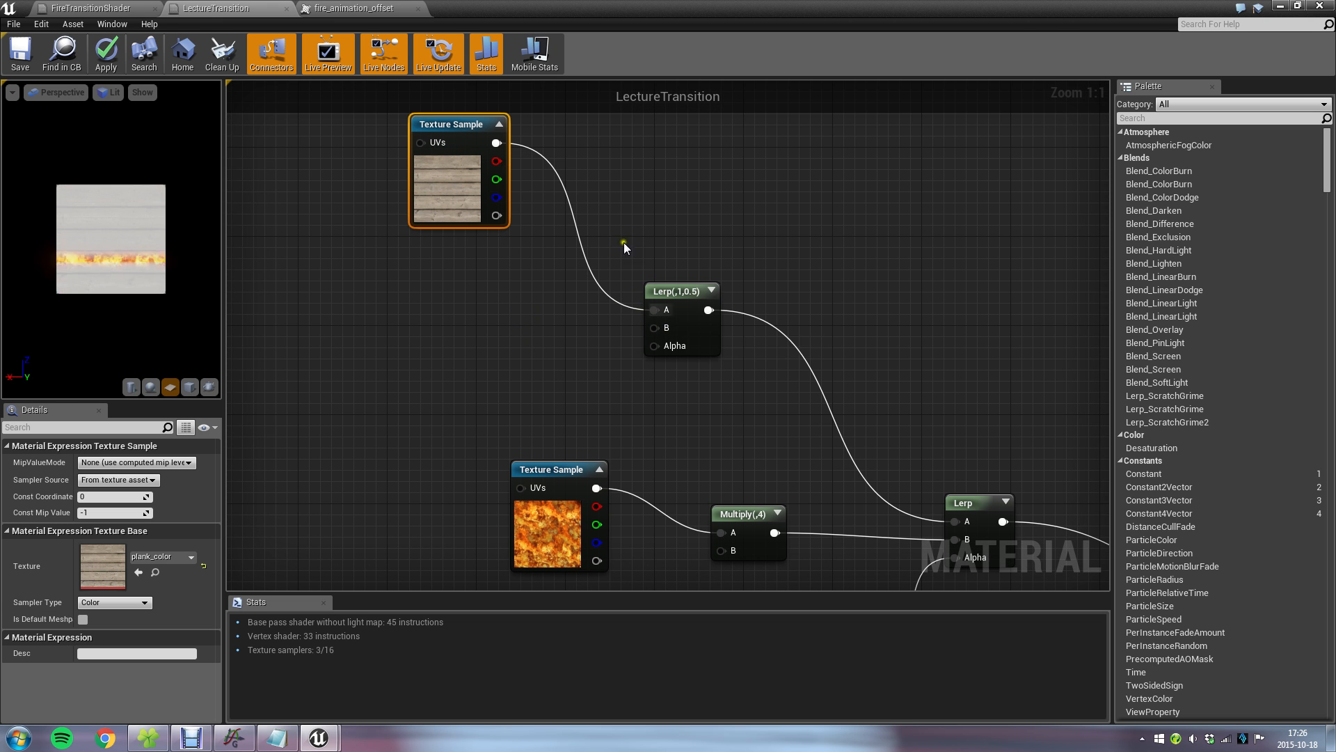
pyautogui.doubleClick(649, 14)
pyautogui.moveTo(219, 567); pyautogui.dragTo(534, 372)
pyautogui.doubleClick(842, 73)
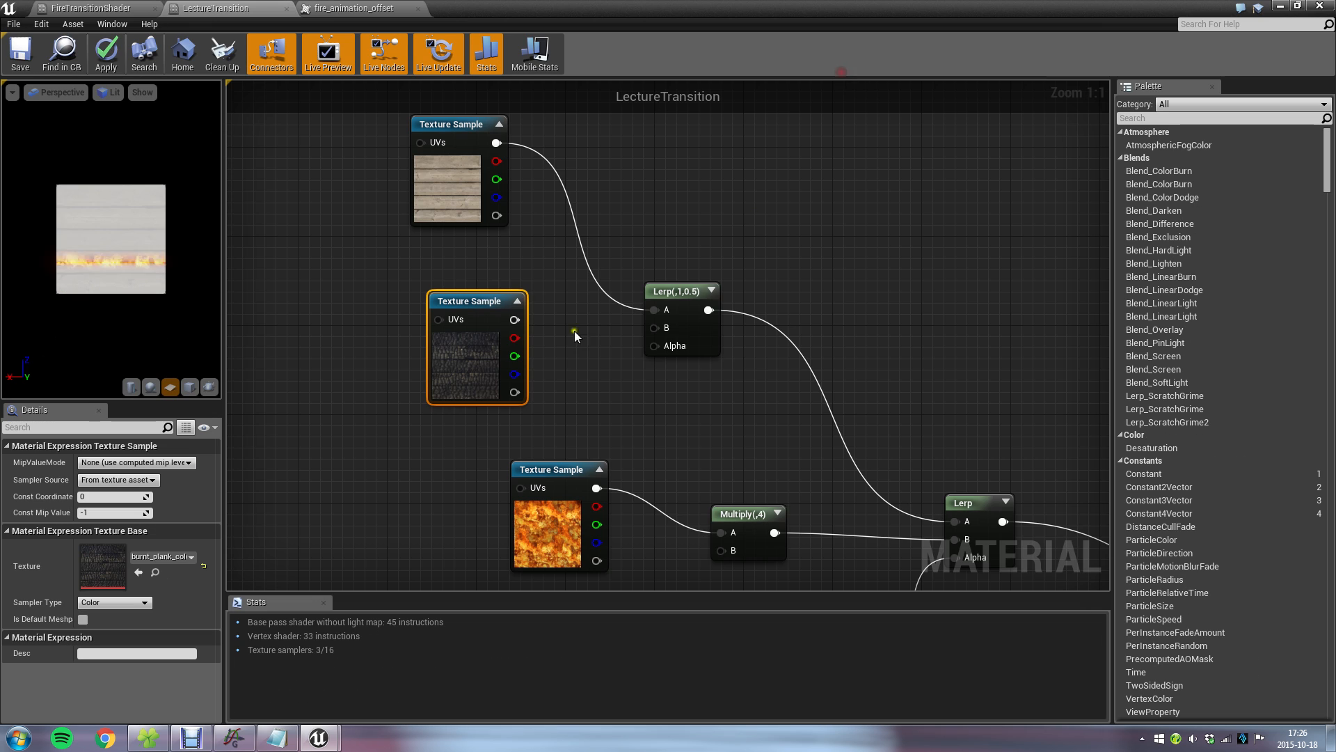
pyautogui.moveTo(470, 299); pyautogui.dragTo(654, 328)
pyautogui.click(512, 299)
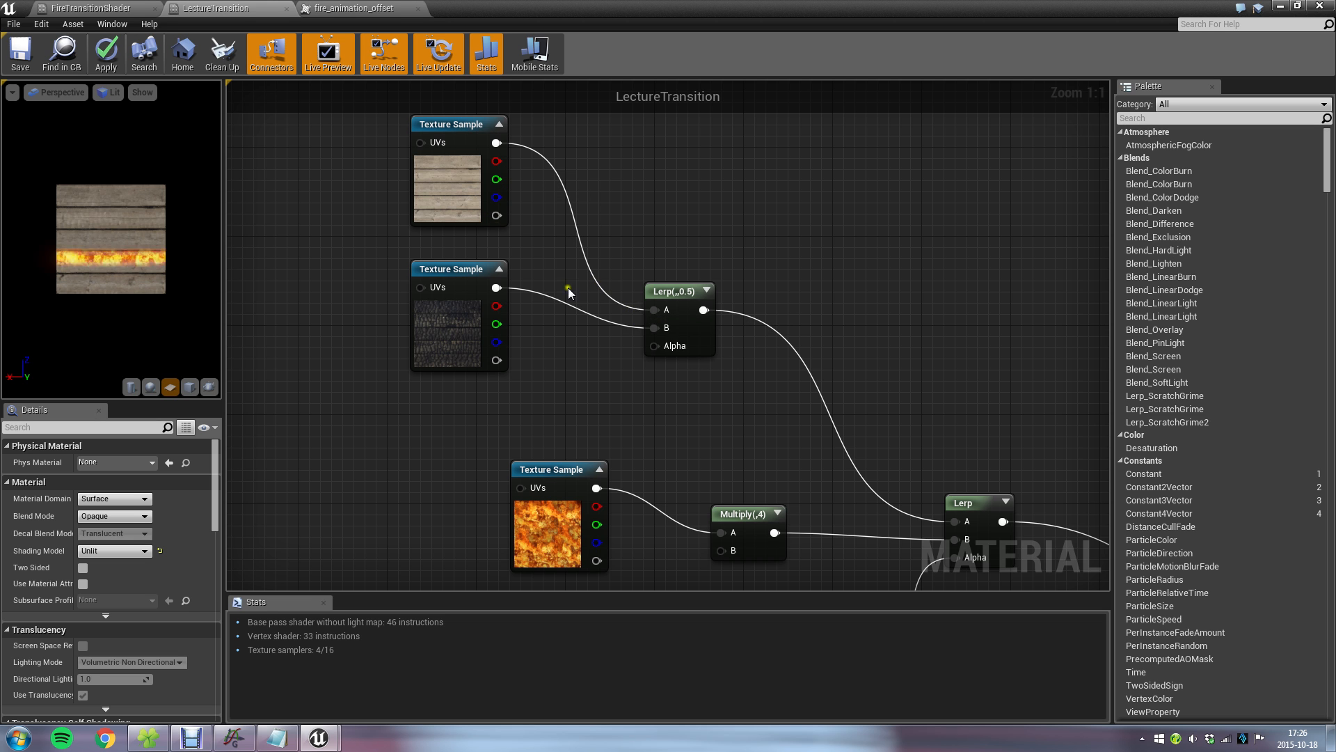
# Examine the new Lerp's unconnected Alpha input and the node chain that drives the fire line.
pyautogui.click(665, 323)
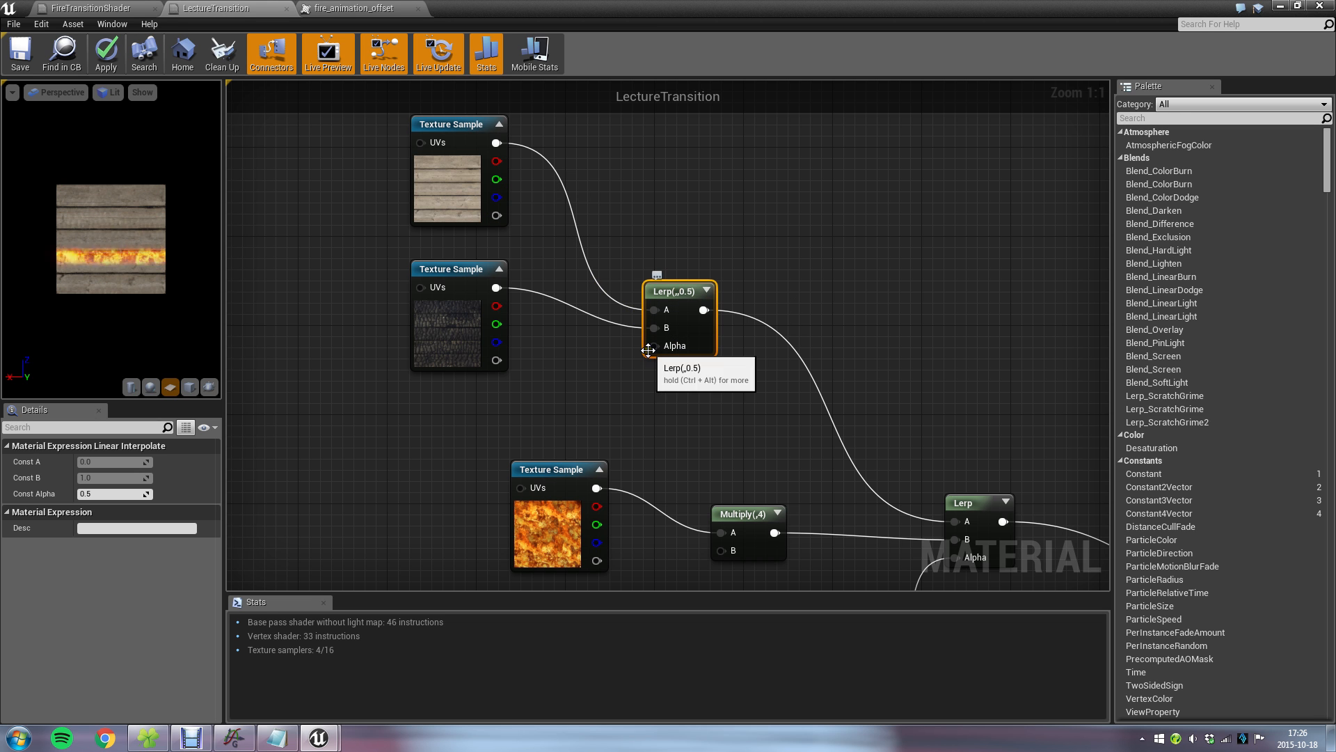
pyautogui.scroll(-3, 490, 422)
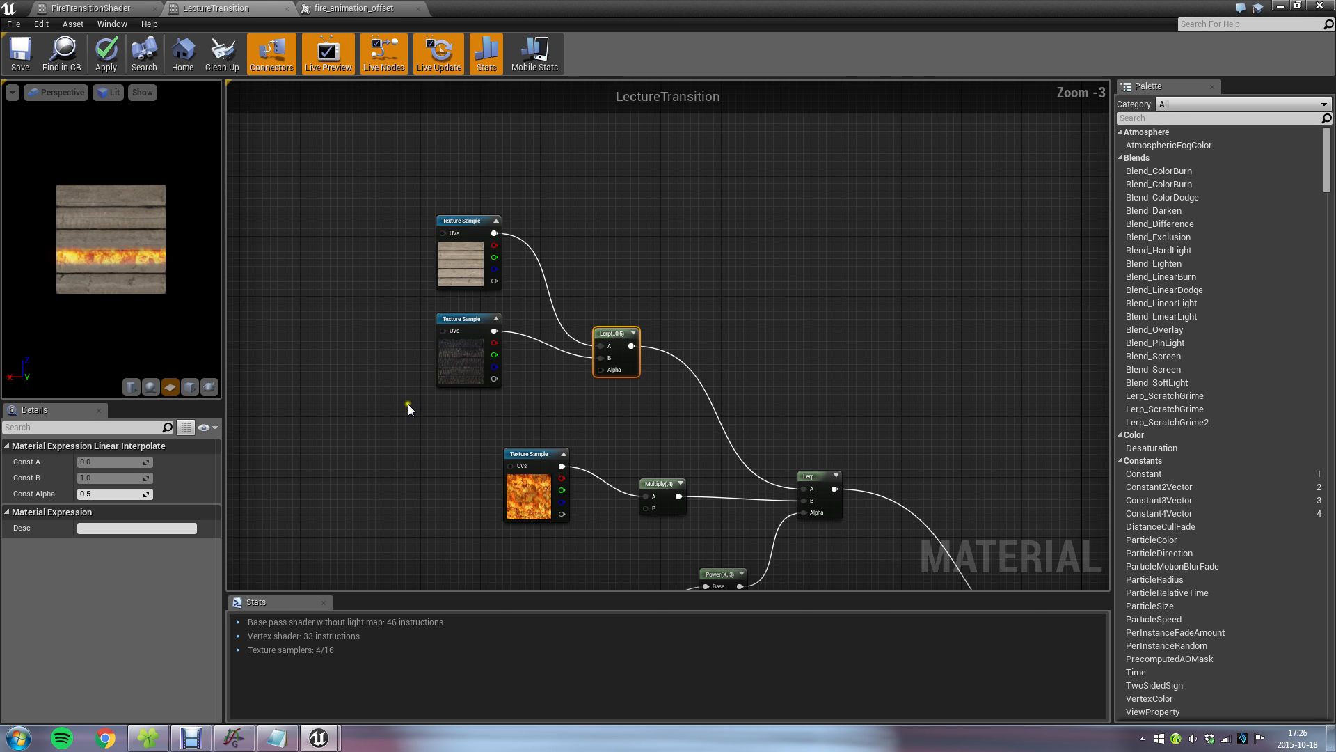
pyautogui.moveTo(409, 397); pyautogui.dragTo(582, 317, button='right')
pyautogui.moveTo(588, 159); pyautogui.dragTo(784, 209)
pyautogui.click(896, 235)
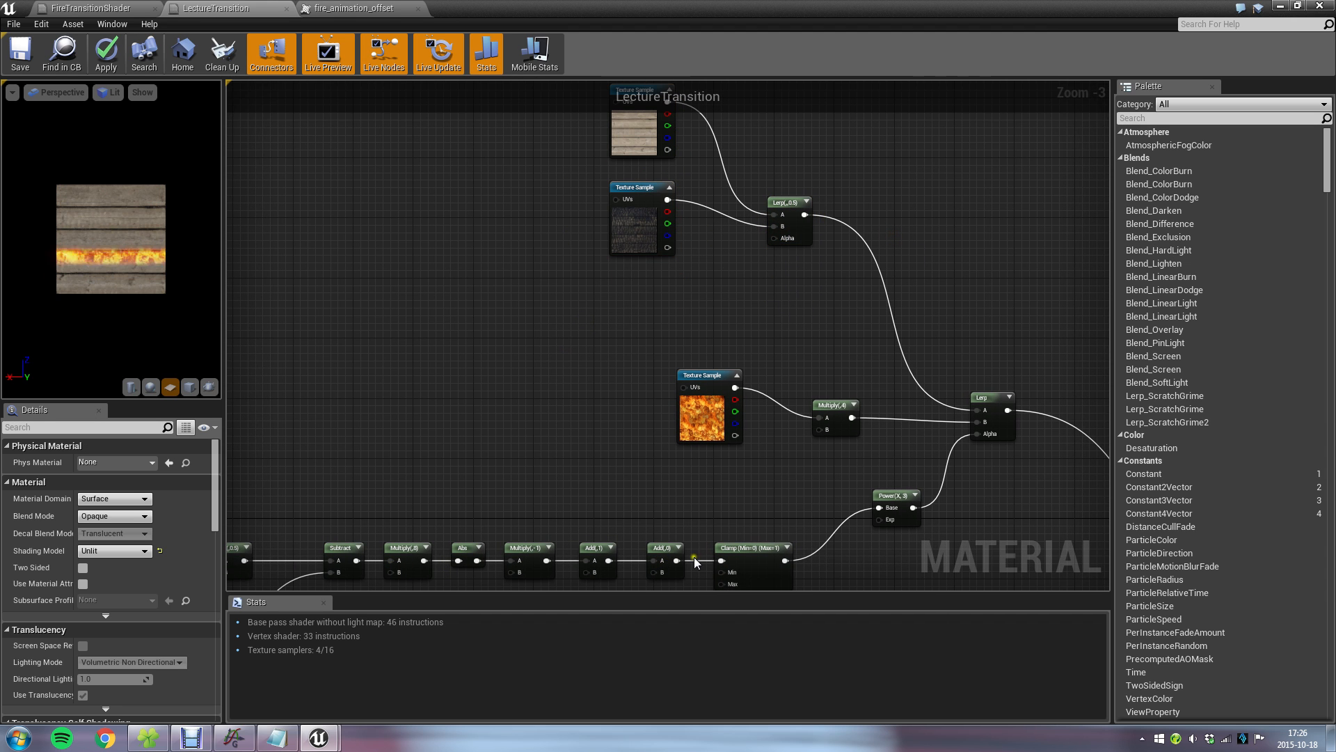
pyautogui.moveTo(468, 376); pyautogui.dragTo(508, 347)
pyautogui.click(409, 248)
# Switch to Graph and insert the standard function ceil(x) beside the fire peak function.
pyautogui.click(221, 746)
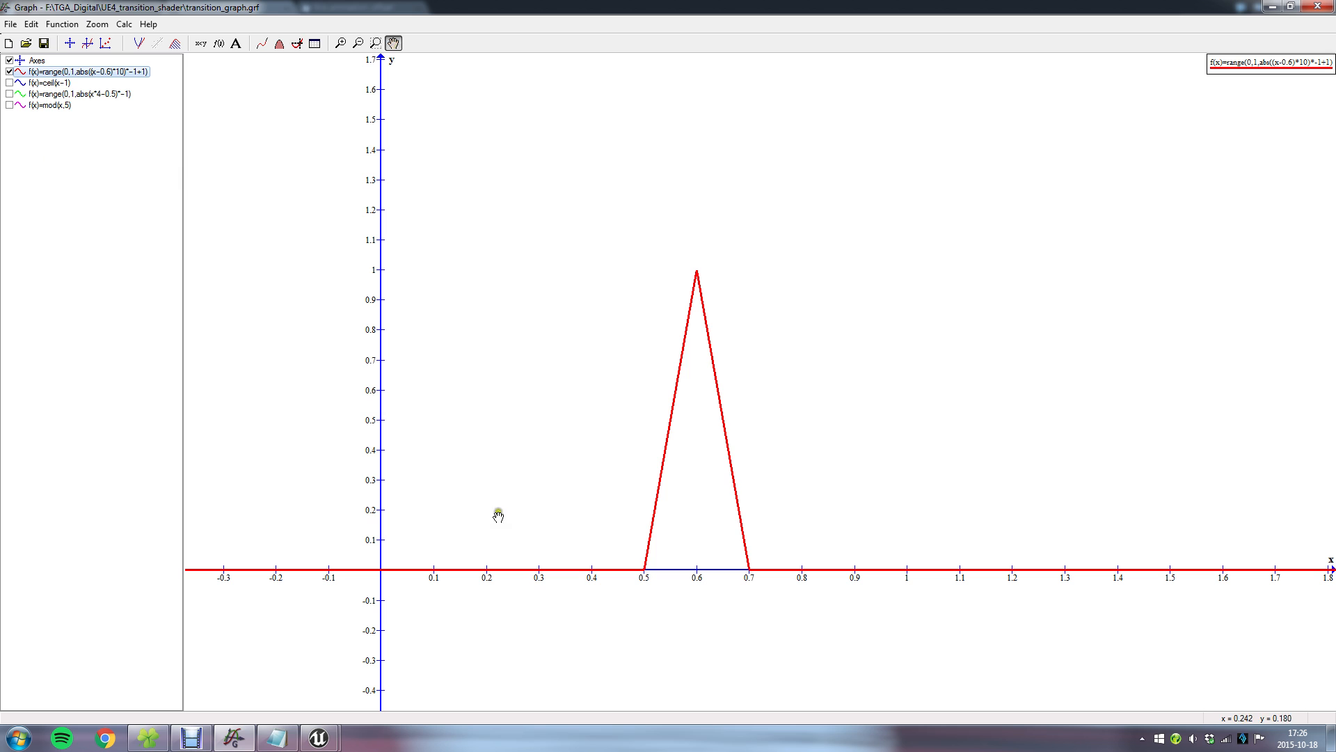
pyautogui.click(90, 45)
pyautogui.click(658, 274)
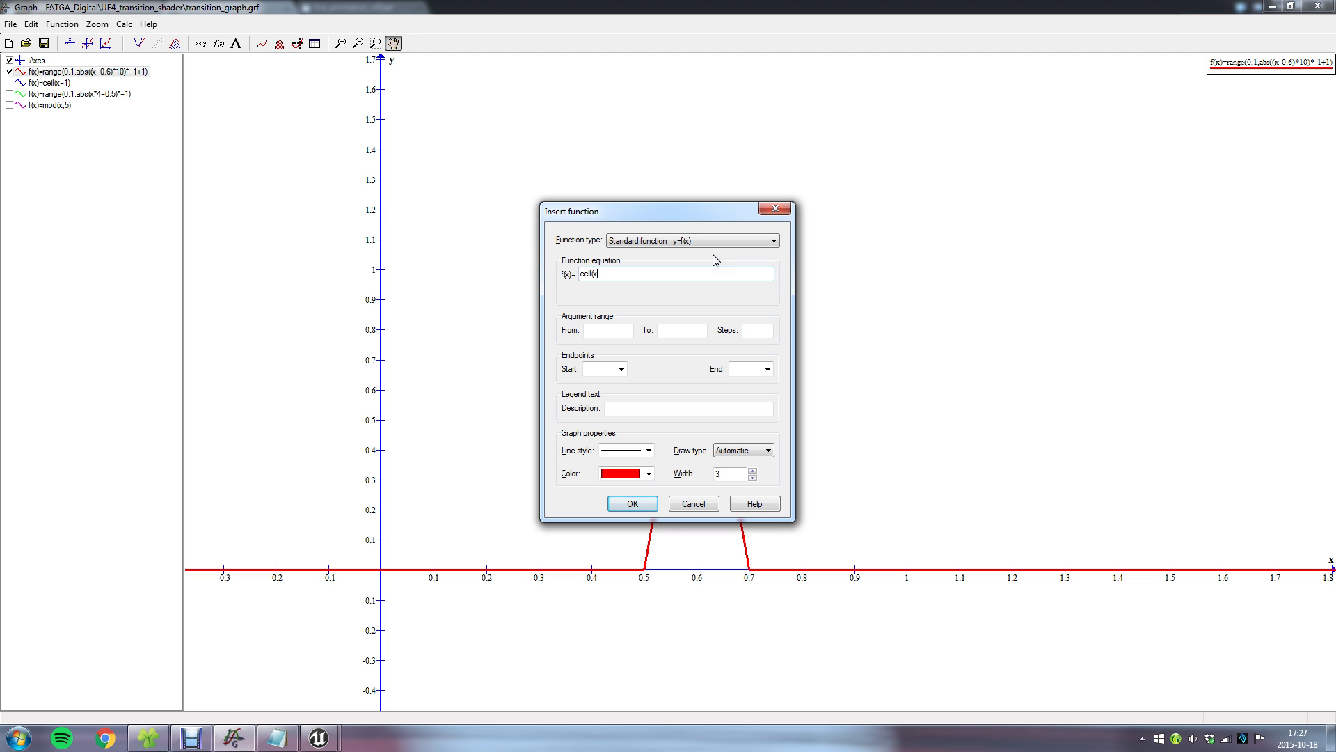
pyautogui.click(633, 503)
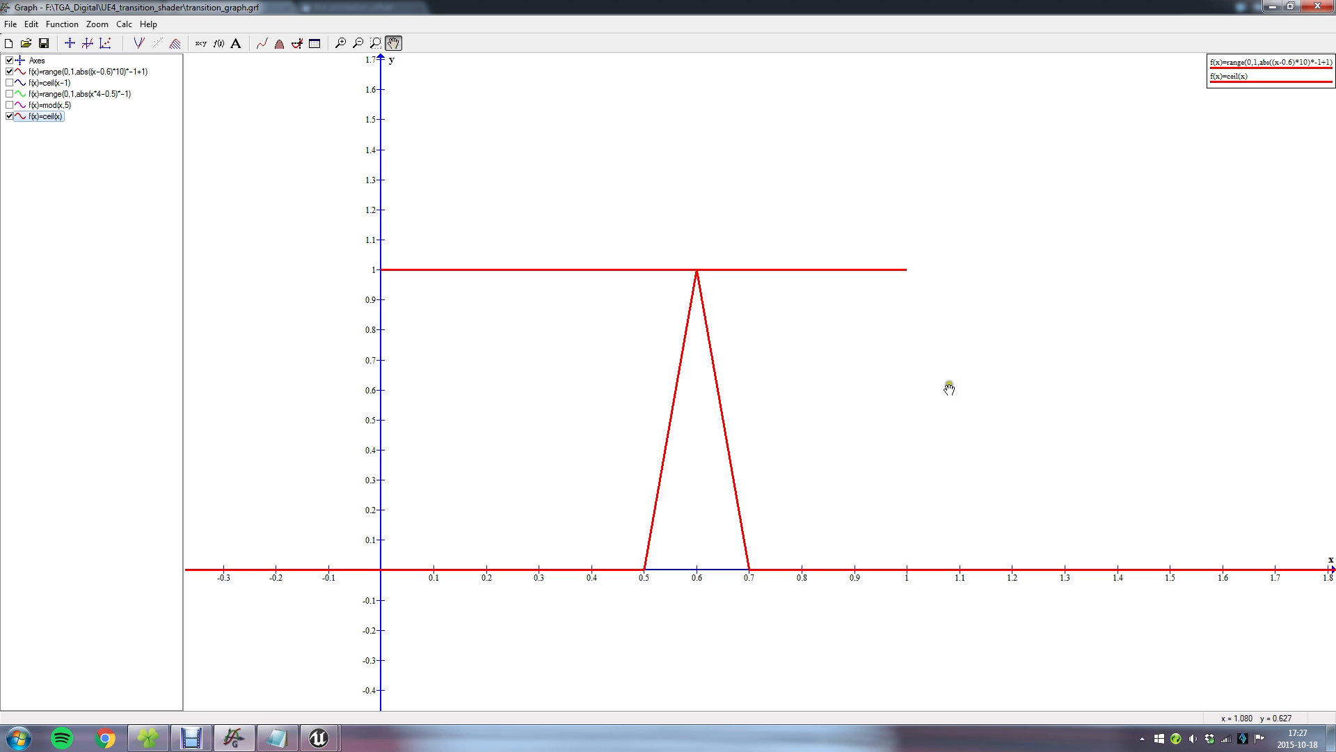
# Examine the ceil(x) staircase over a wide range and close up between 0 and 1.
pyautogui.scroll(-1, 925, 453)
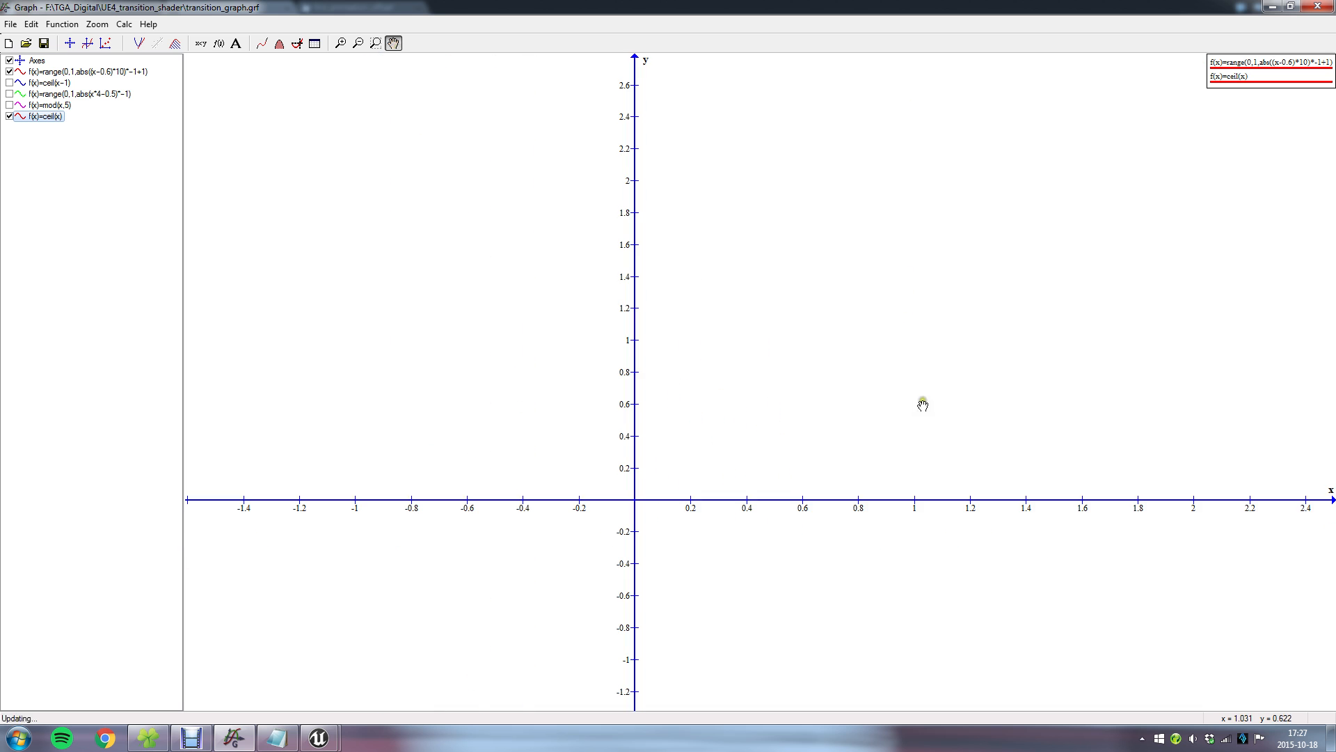
pyautogui.scroll(-1, 969, 183)
pyautogui.scroll(-1, 990, 295)
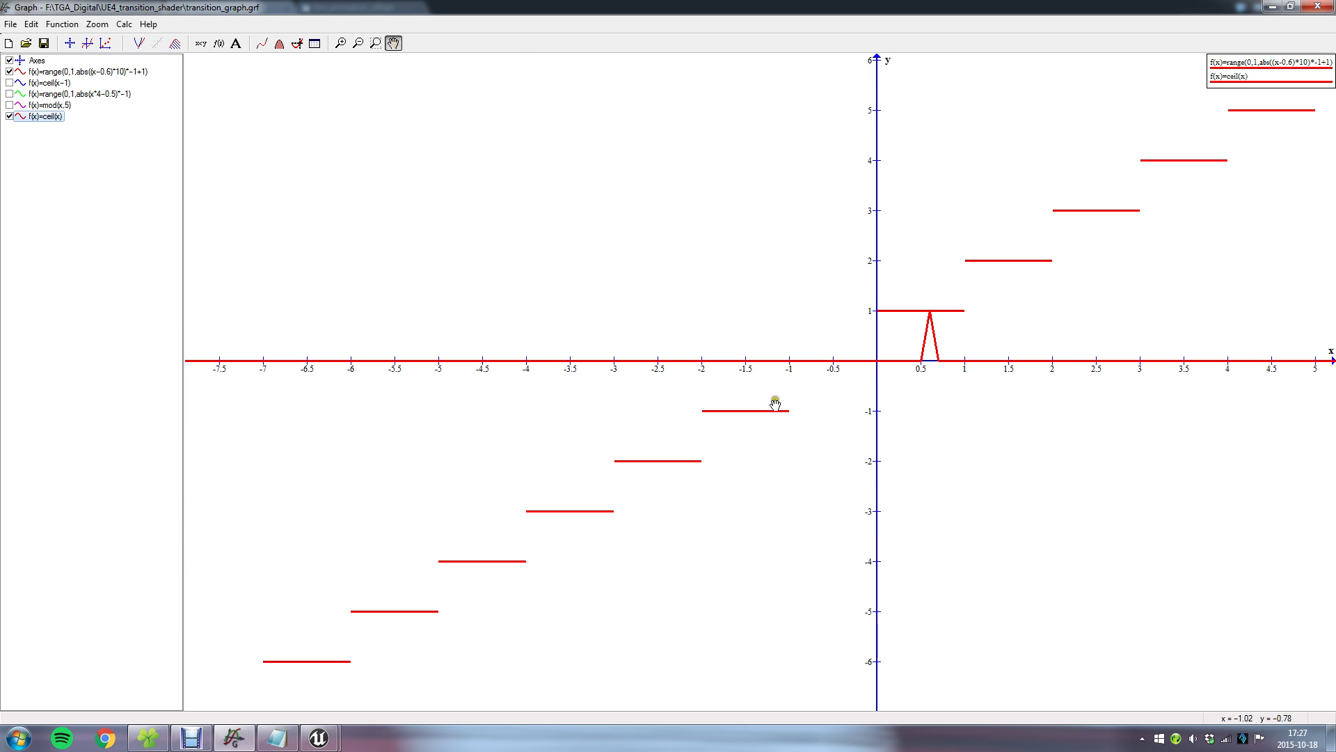
pyautogui.scroll(2, 951, 311)
pyautogui.scroll(2, 1103, 254)
pyautogui.scroll(1, 1059, 206)
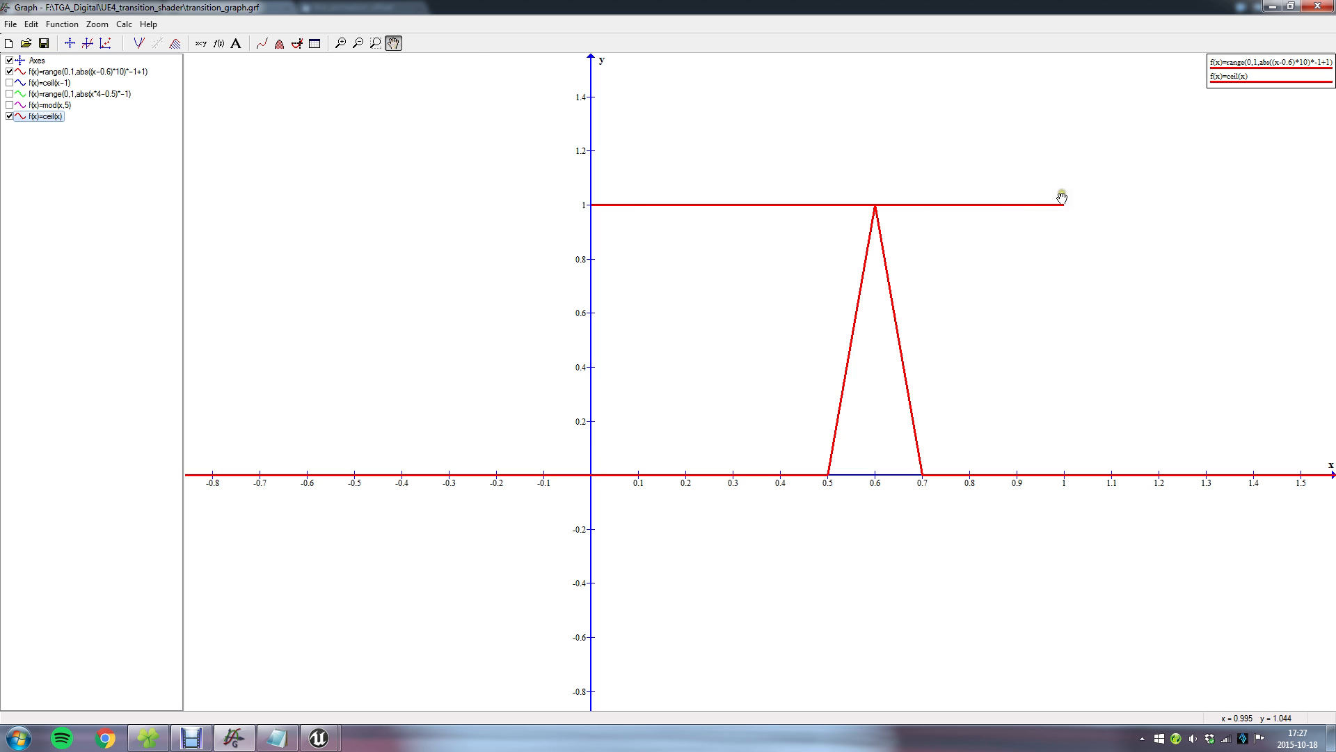
pyautogui.scroll(1, 1062, 203)
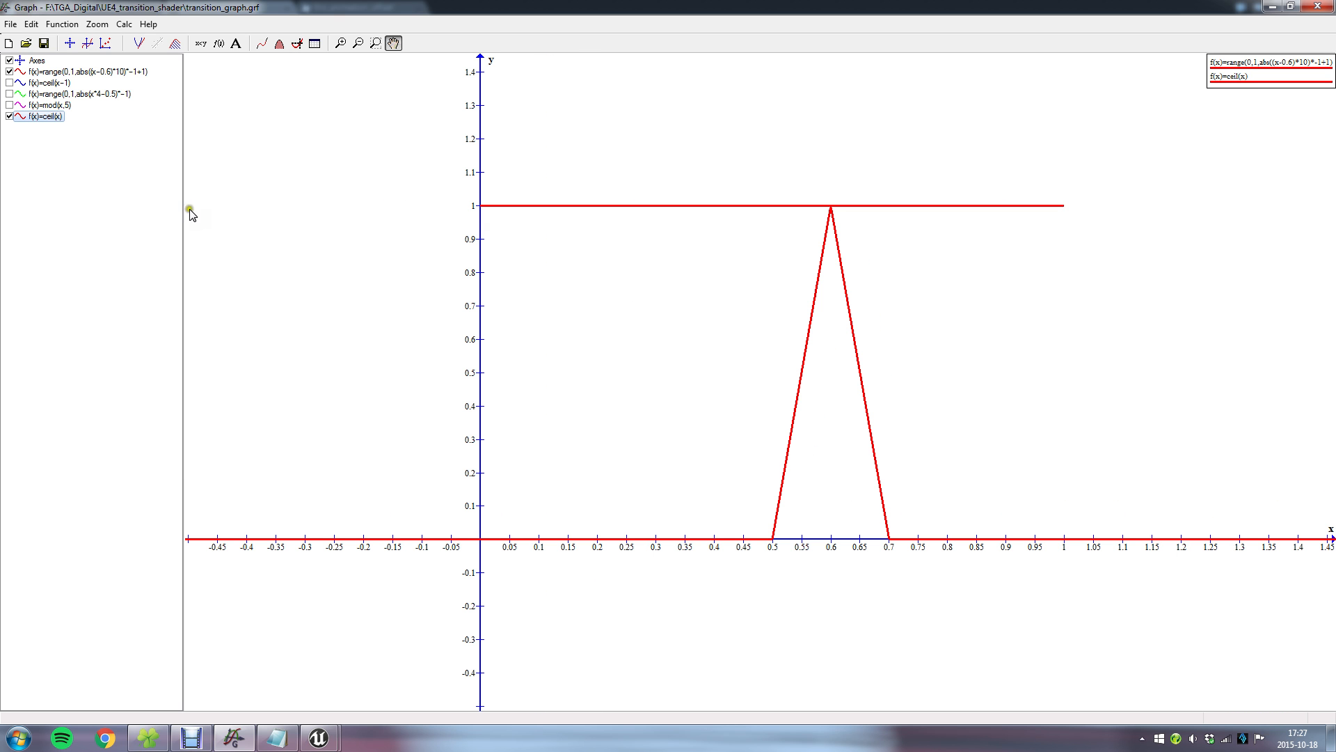
# Change the ceil(x) function's equation to x.
pyautogui.doubleClick(40, 116)
pyautogui.moveTo(626, 217); pyautogui.dragTo(251, 169)
pyautogui.moveTo(250, 234); pyautogui.dragTo(174, 222)
pyautogui.write('x')
pyautogui.click(245, 461)
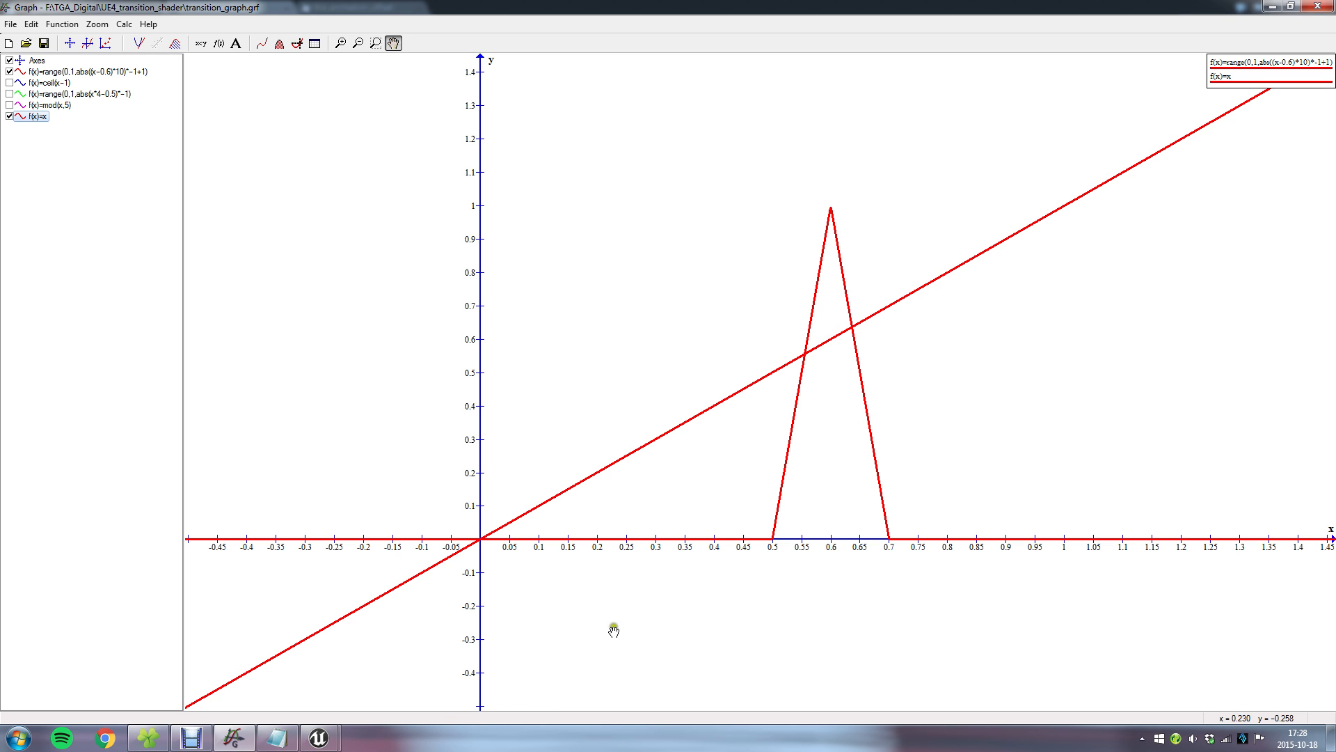
# Compare the f(x)=x line with the fire peak and inspect the offset in the peak function's equation.
pyautogui.scroll(-1, 791, 629)
pyautogui.moveTo(856, 608); pyautogui.dragTo(800, 432)
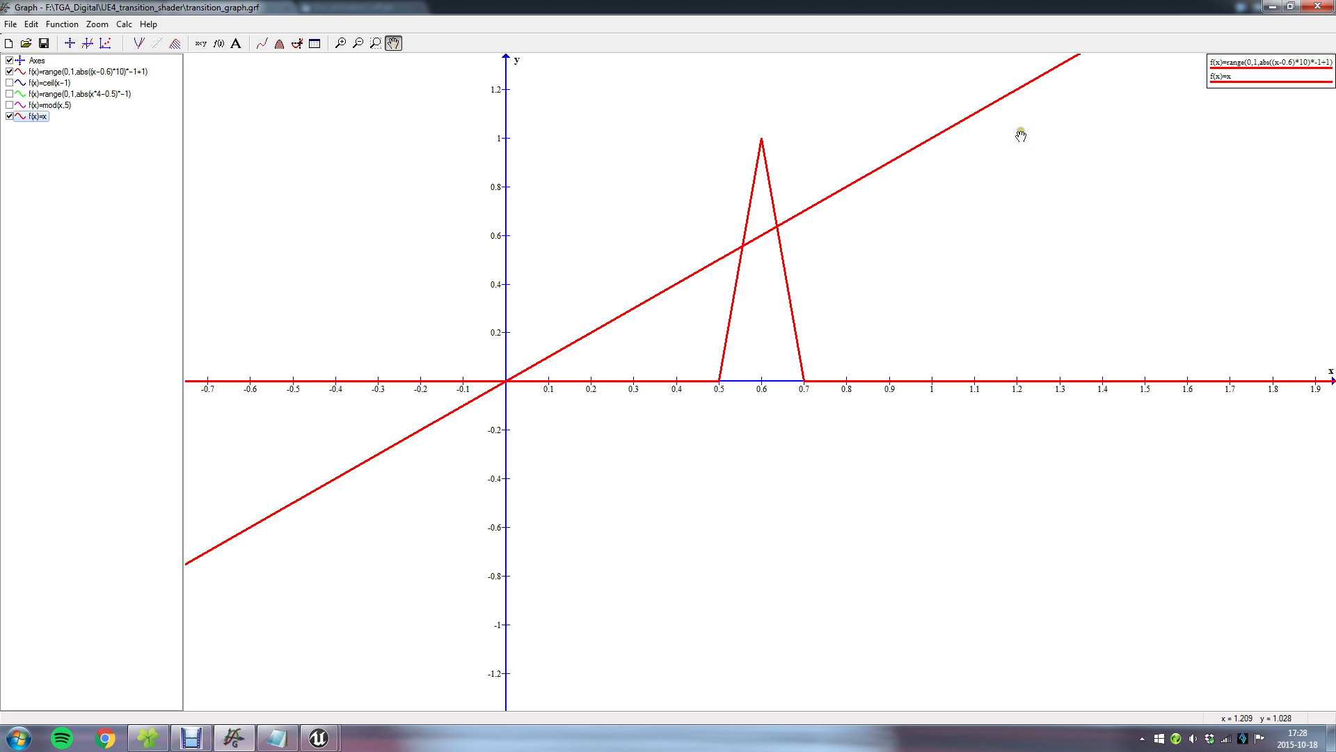
pyautogui.scroll(2, 845, 341)
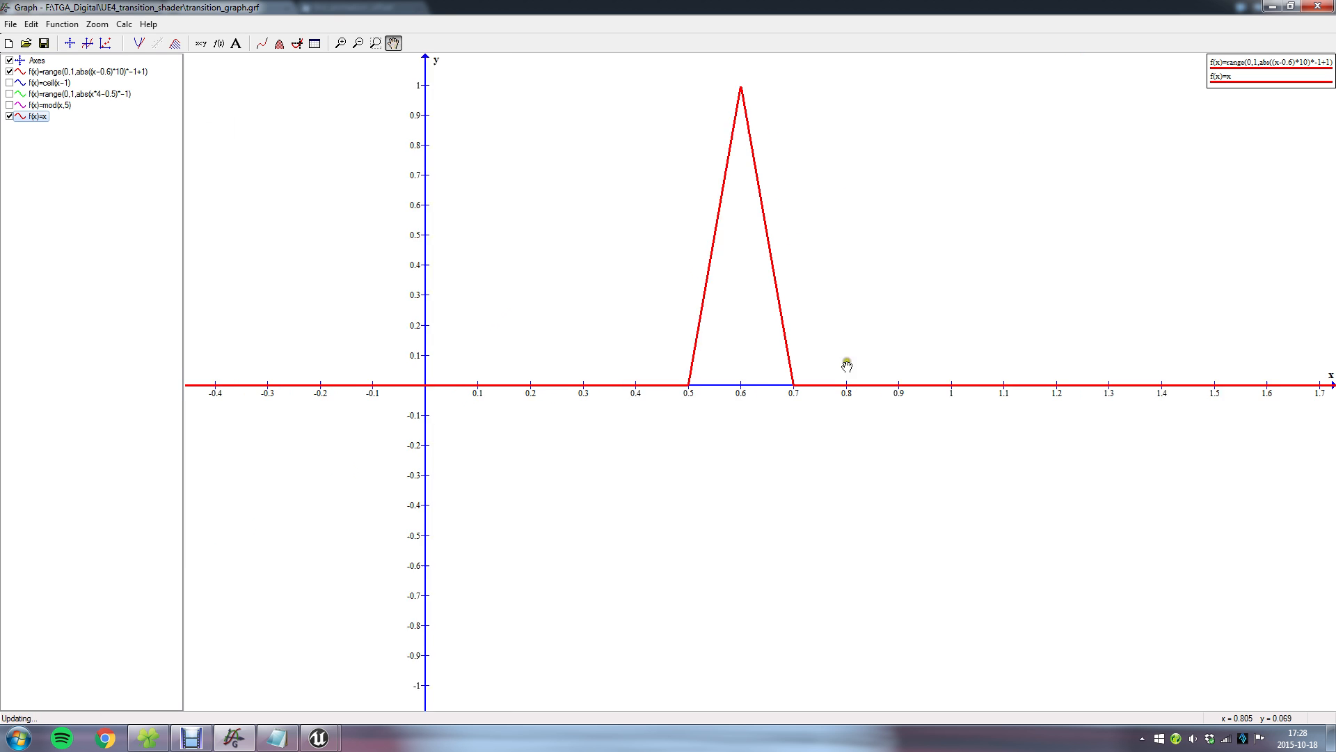
pyautogui.moveTo(819, 165); pyautogui.dragTo(862, 283)
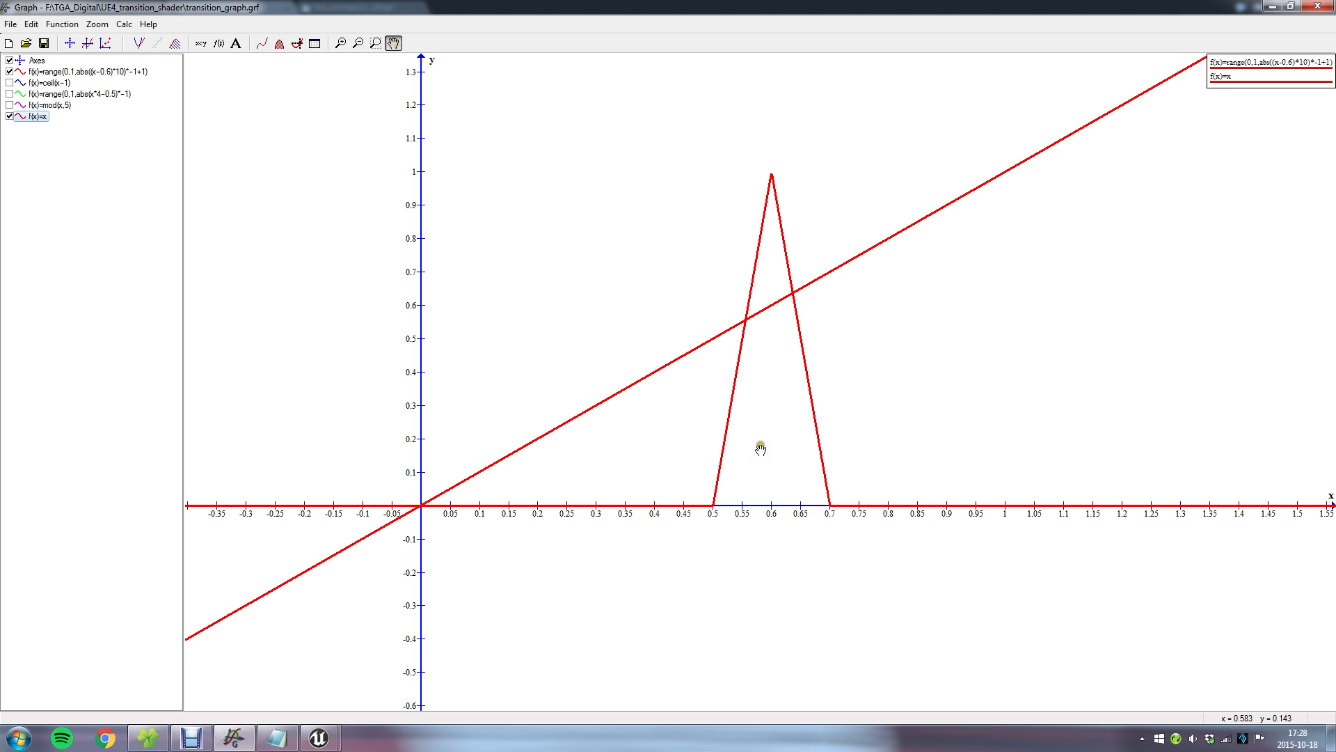
pyautogui.doubleClick(104, 72)
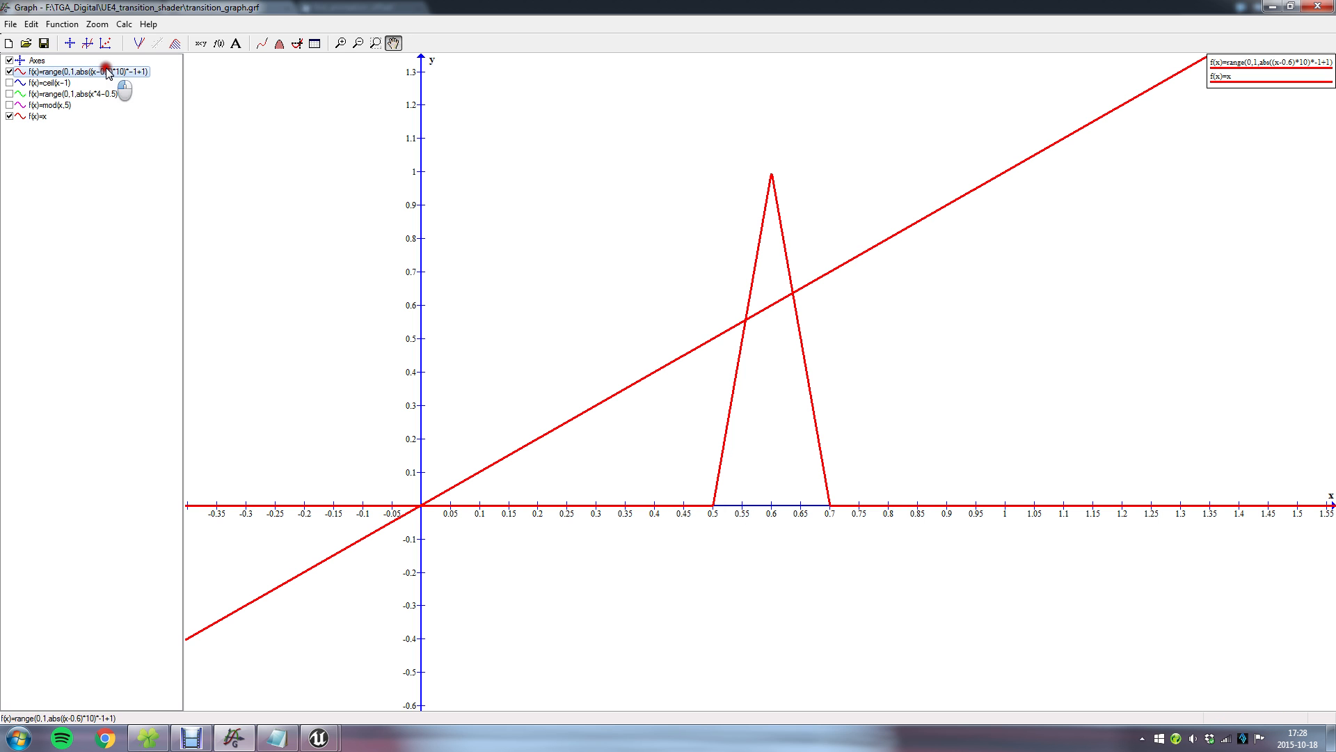
pyautogui.moveTo(633, 274); pyautogui.dragTo(647, 274)
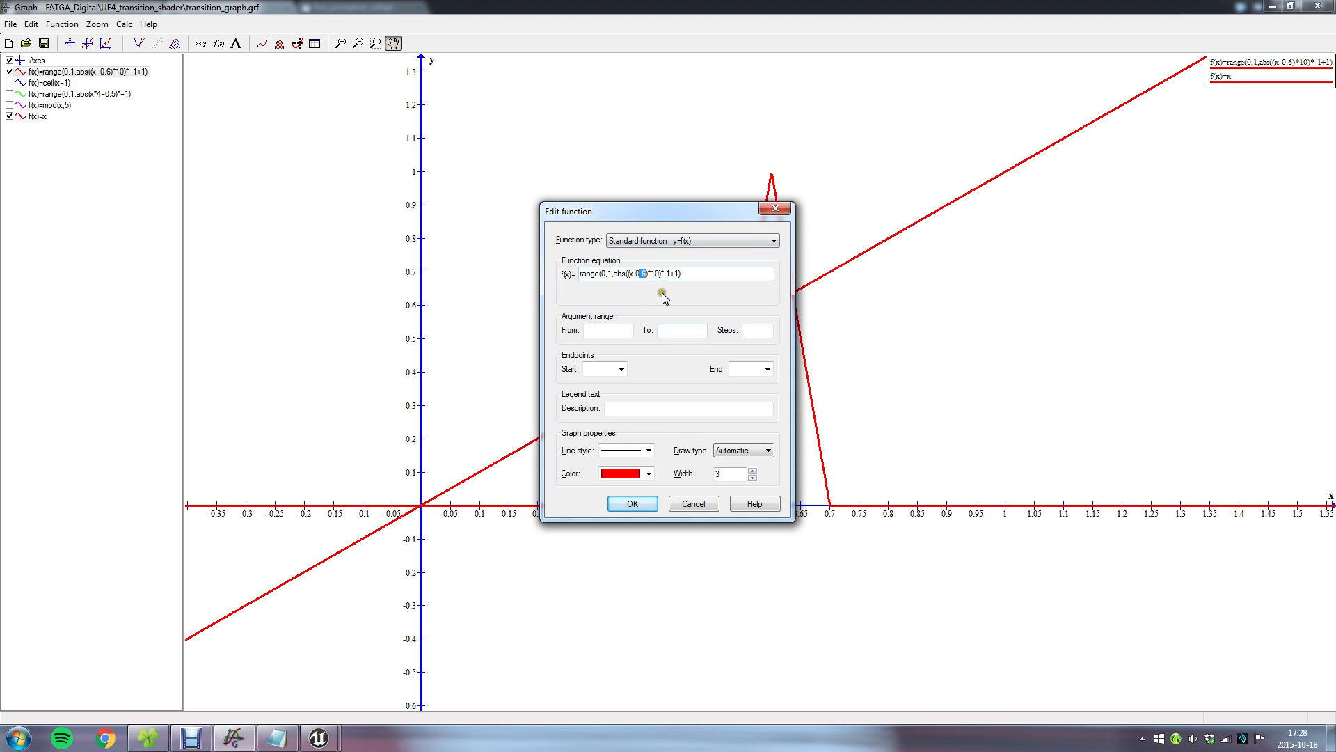
pyautogui.click(690, 503)
# Switch to Notepad and add the line ceil(x-y) below the range formula in transition_math.txt.
pyautogui.click(277, 737)
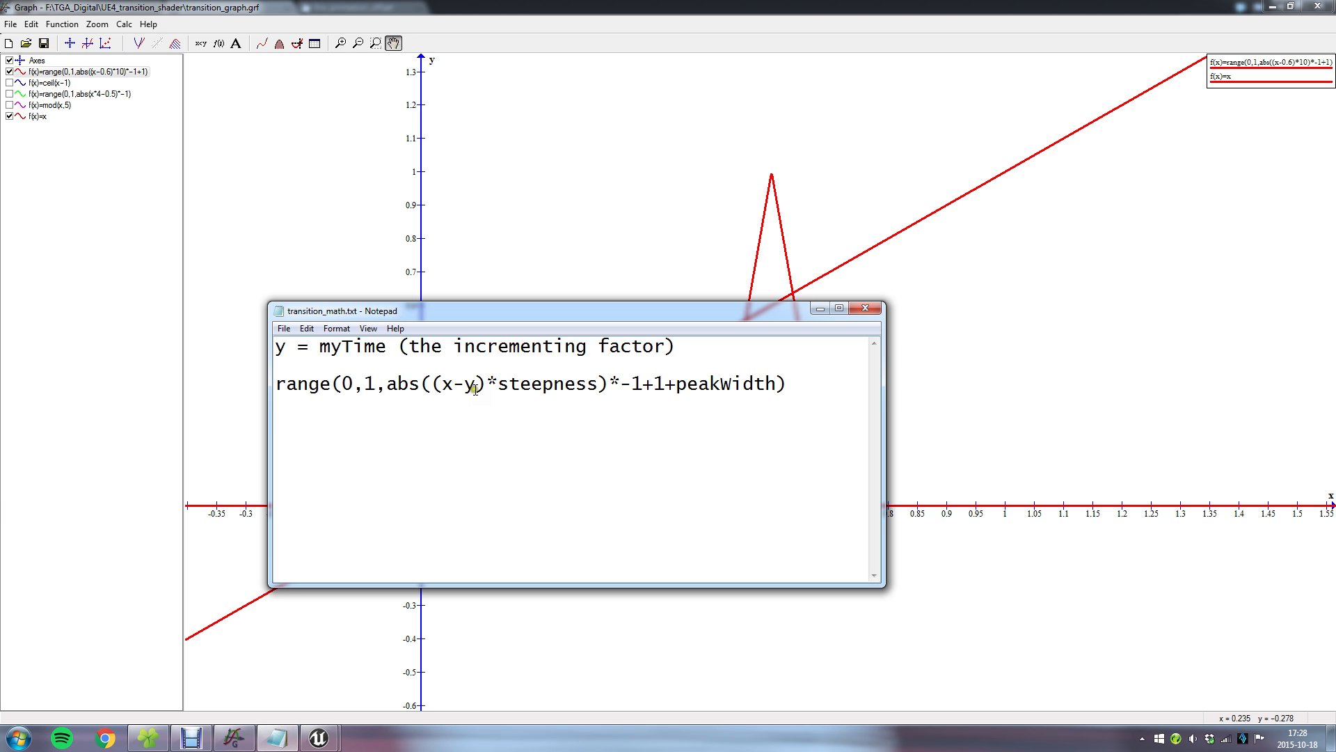
pyautogui.click(796, 369)
pyautogui.click(796, 382)
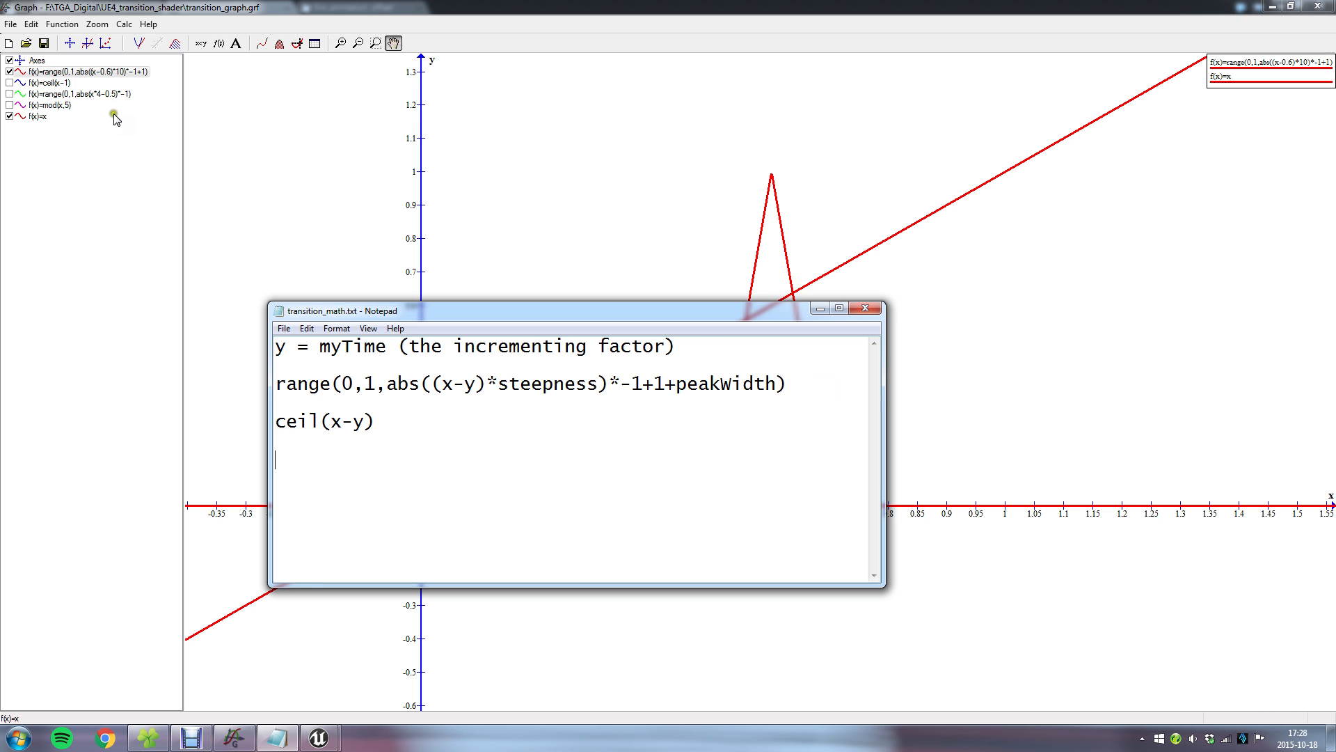
# Return to Graph and change the f(x)=x function to ceil(x-0.6), coloured blue.
pyautogui.doubleClick(46, 116)
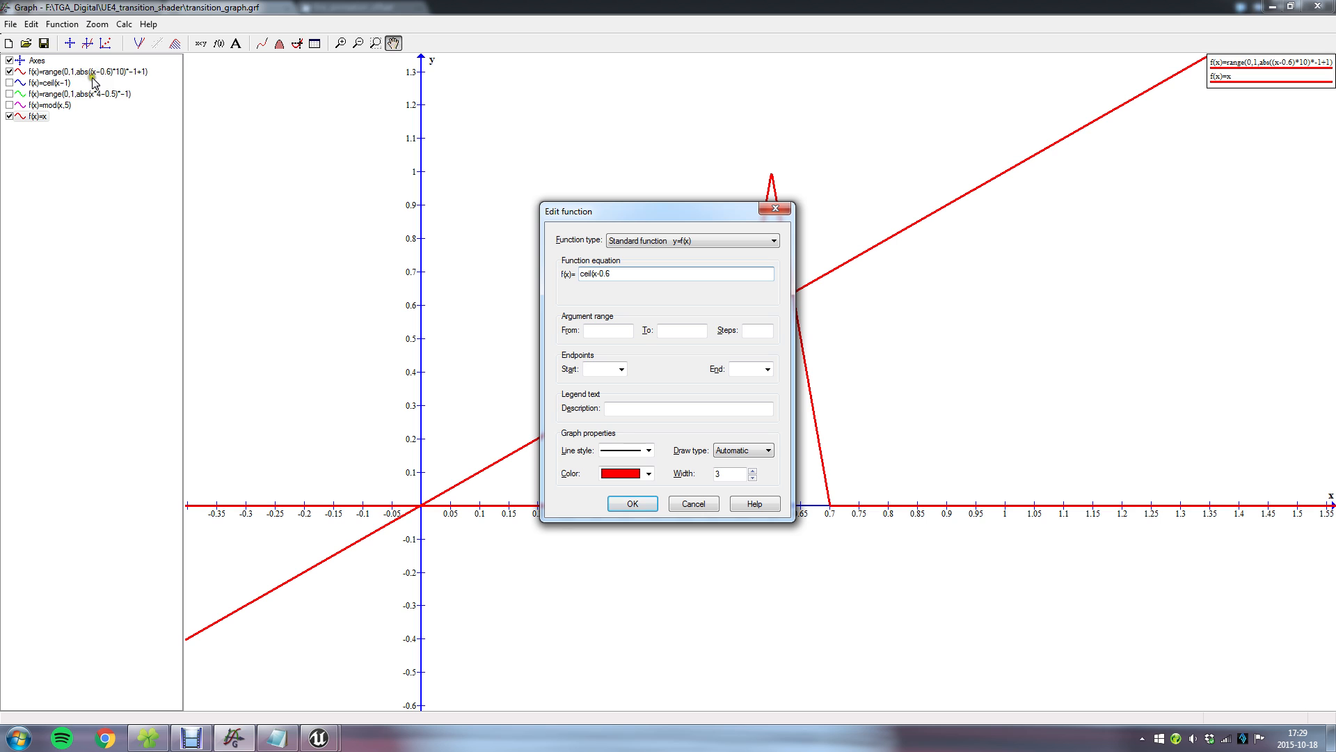
pyautogui.click(649, 473)
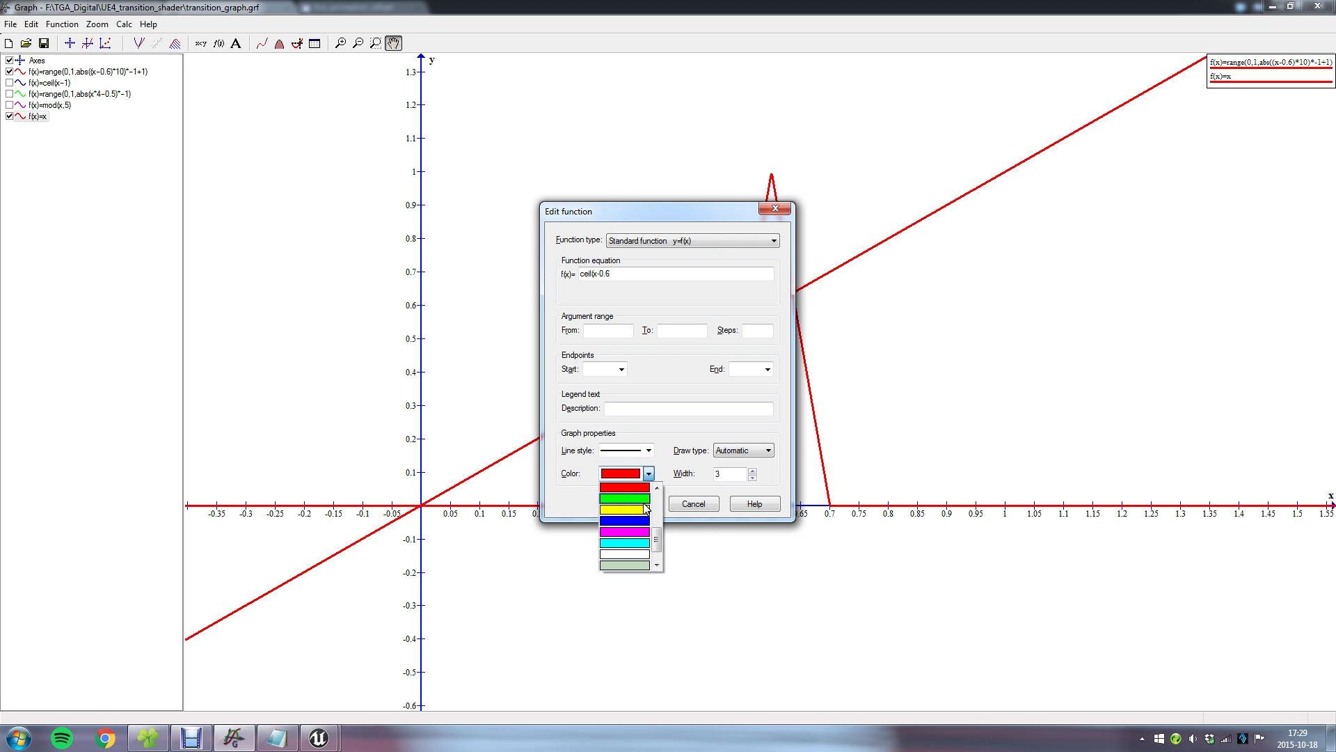
pyautogui.click(638, 521)
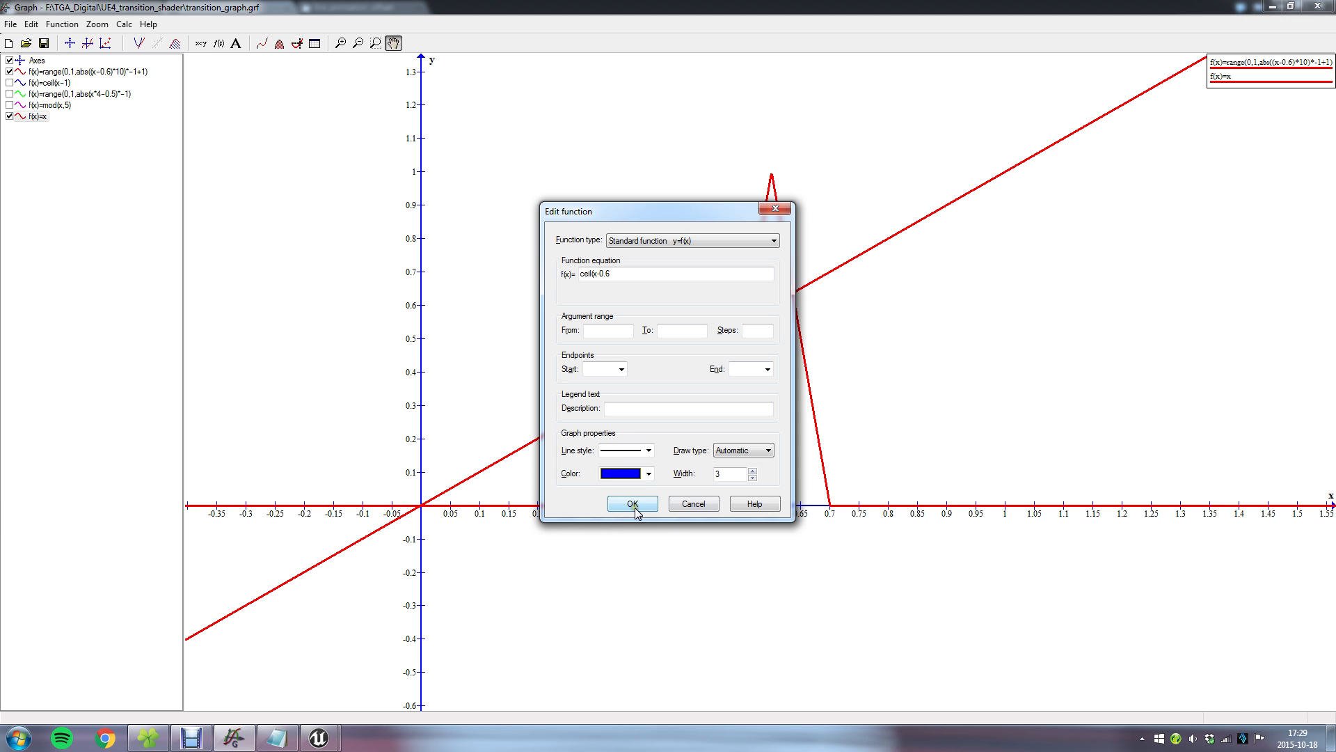
pyautogui.click(635, 508)
pyautogui.click(666, 418)
pyautogui.click(650, 277)
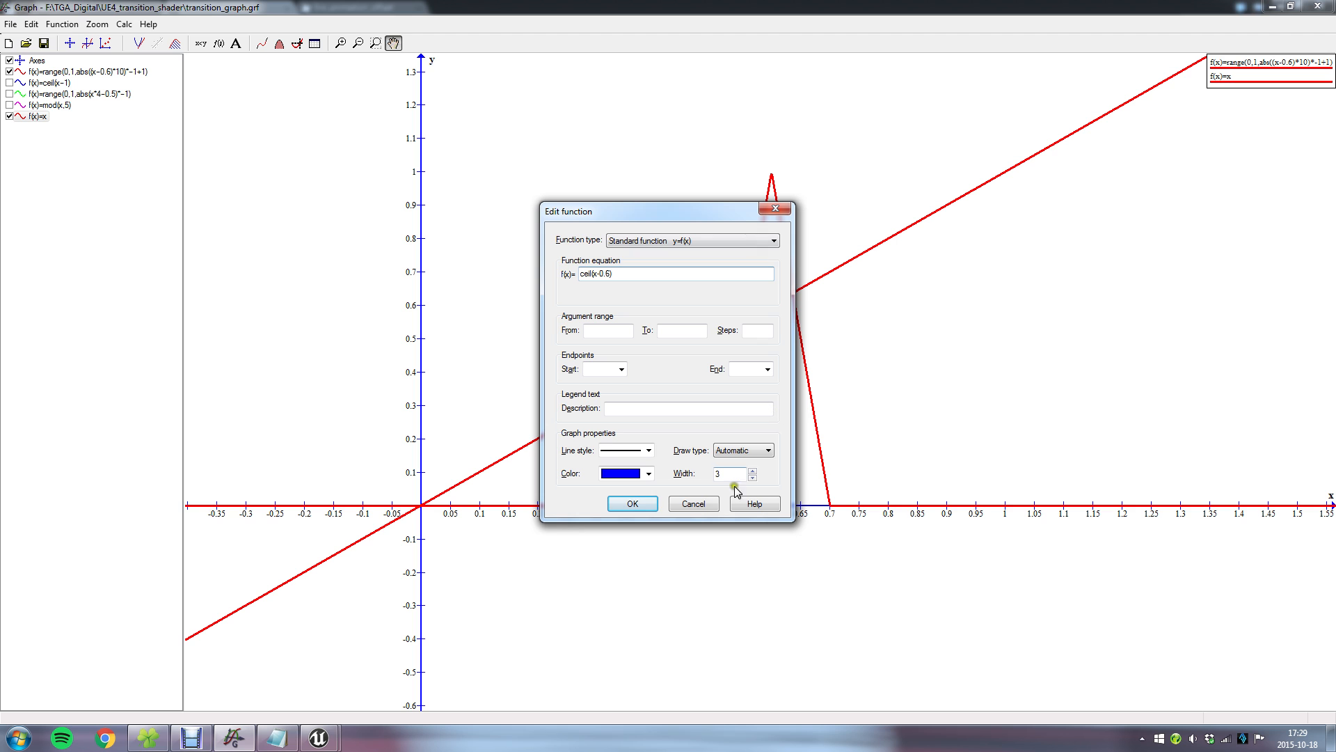
pyautogui.click(646, 510)
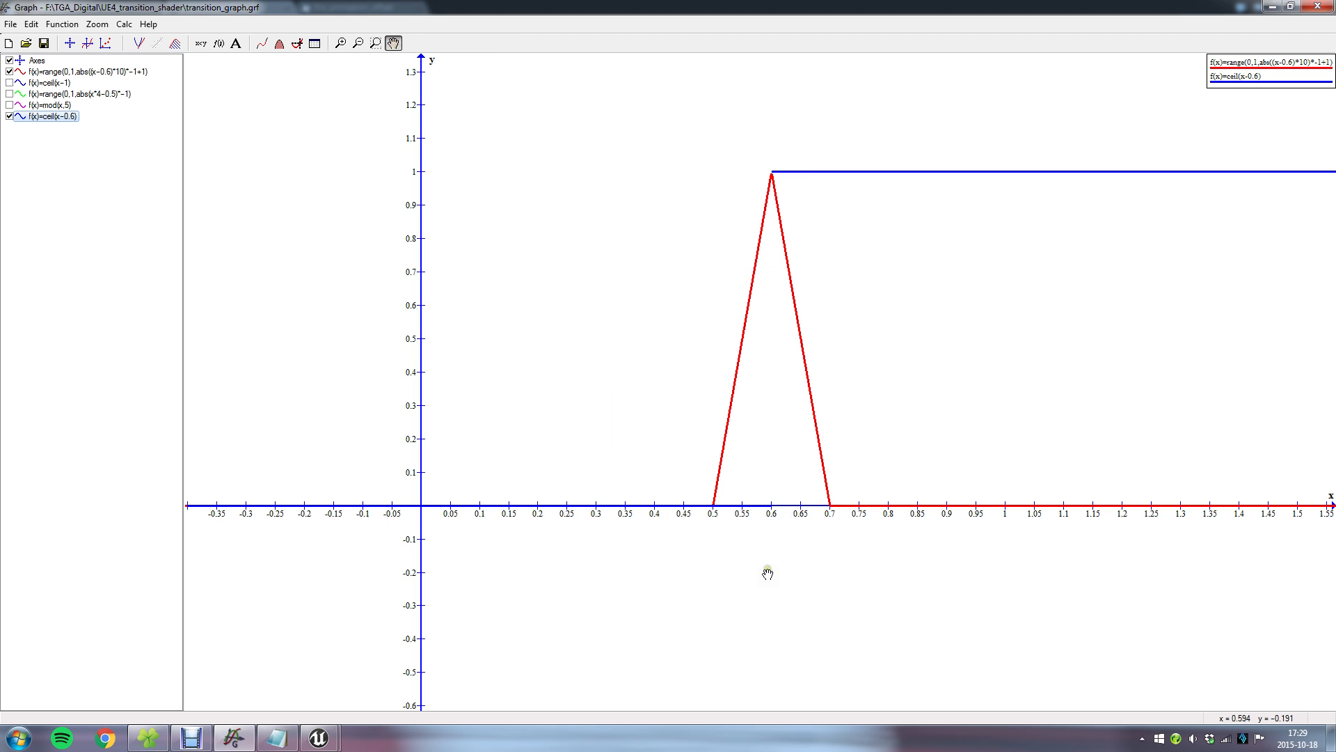
# Change the color of the ceil(x-0.6) function to green.
pyautogui.doubleClick(54, 116)
pyautogui.click(649, 473)
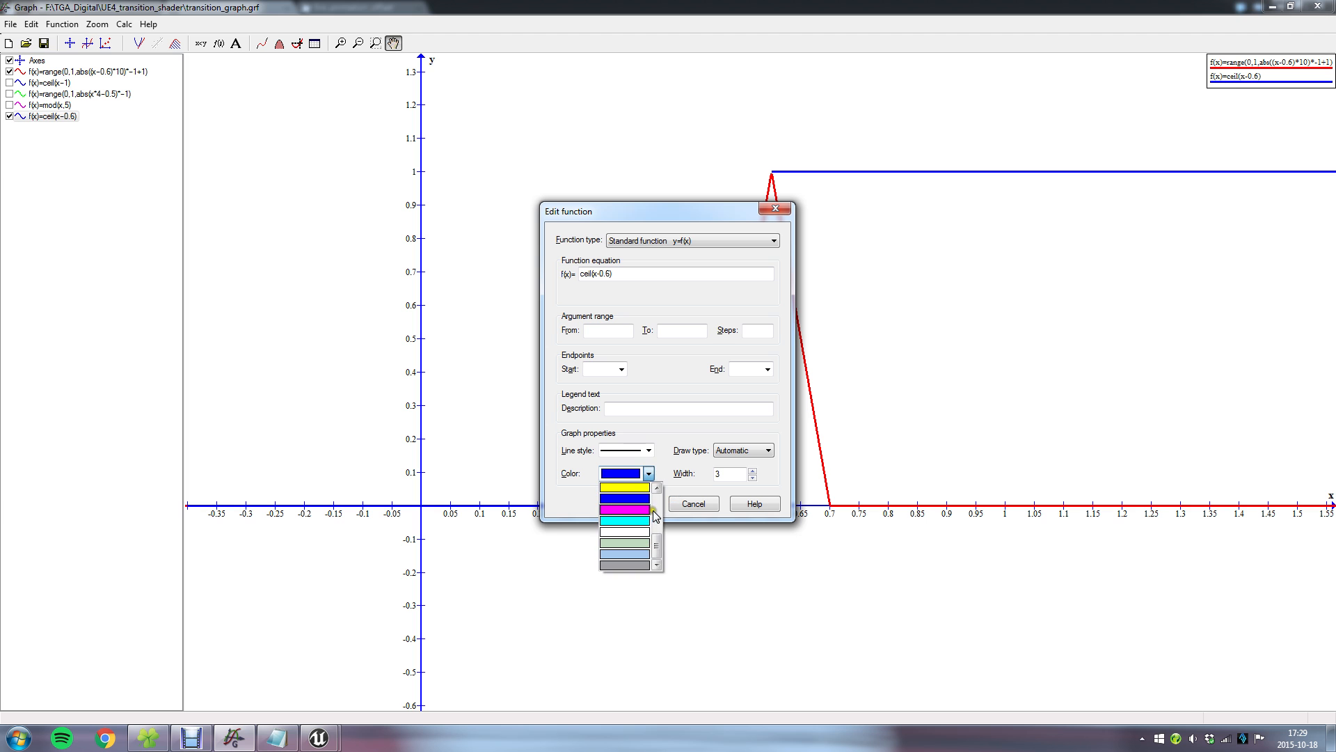
pyautogui.moveTo(656, 542)
pyautogui.mouseDown()
pyautogui.moveTo(662, 515)
pyautogui.moveTo(665, 526)
pyautogui.mouseUp()
pyautogui.click(633, 532)
pyautogui.click(641, 501)
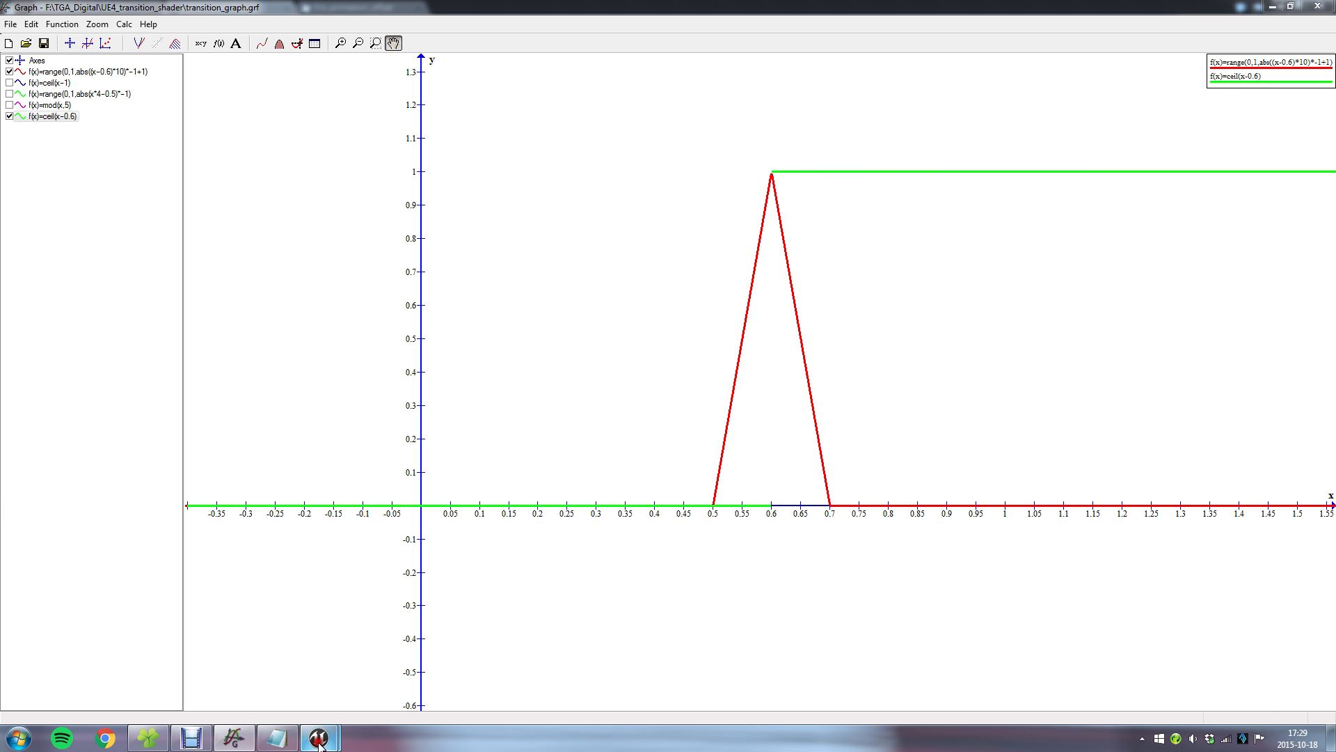
# Switch back to the LectureTransition material, consult the ceil(x-y) note in Notepad, and locate the LocalPosition and Time nodes.
pyautogui.moveTo(318, 737)
pyautogui.click(349, 691)
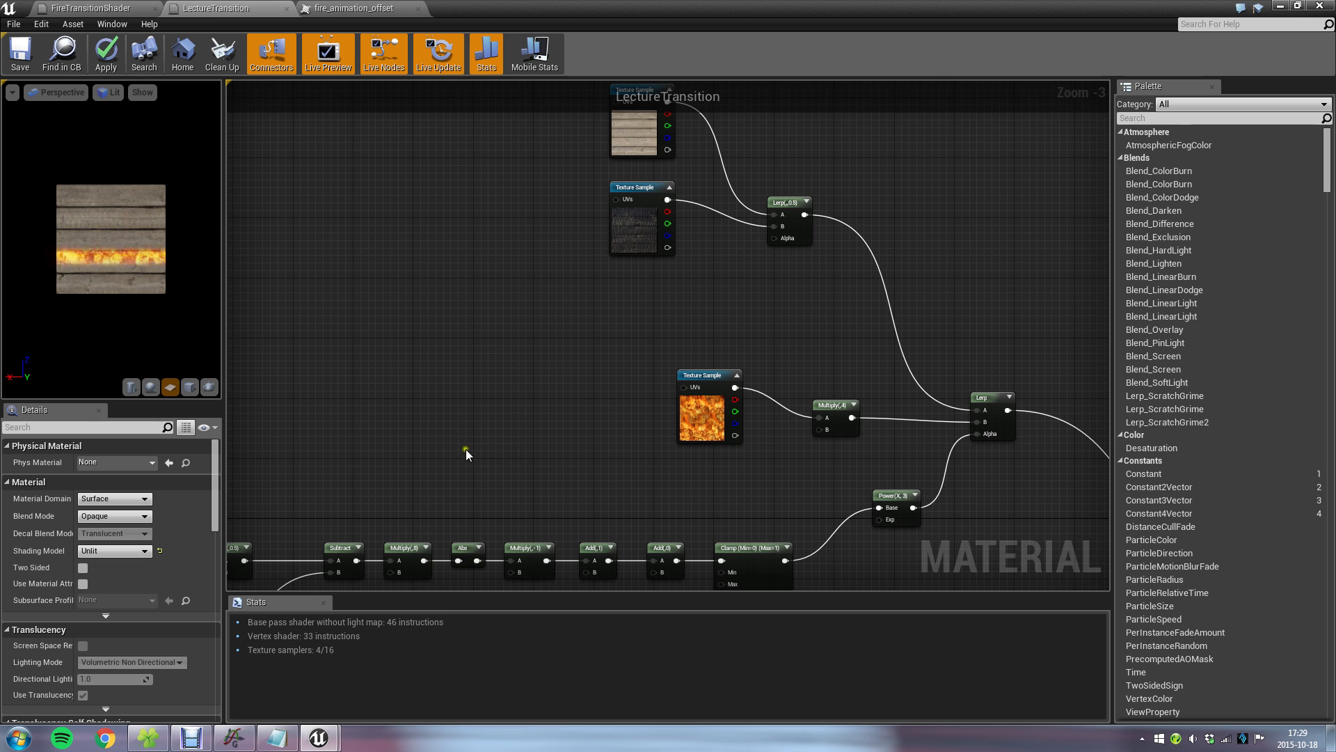
pyautogui.moveTo(469, 353); pyautogui.dragTo(584, 259, button='right')
pyautogui.scroll(1, 579, 258)
pyautogui.moveTo(469, 332); pyautogui.dragTo(576, 282, button='right')
pyautogui.click(280, 733)
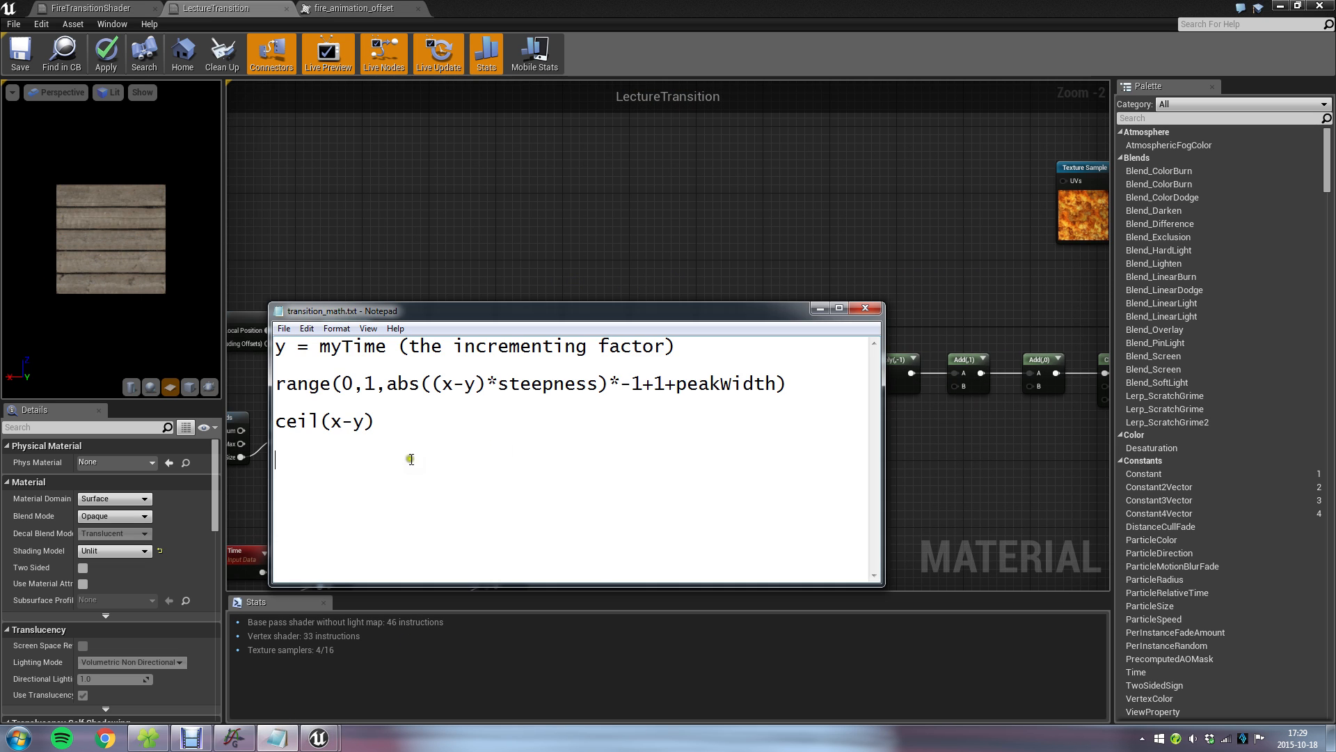
pyautogui.click(433, 223)
pyautogui.moveTo(334, 232); pyautogui.dragTo(555, 182, button='right')
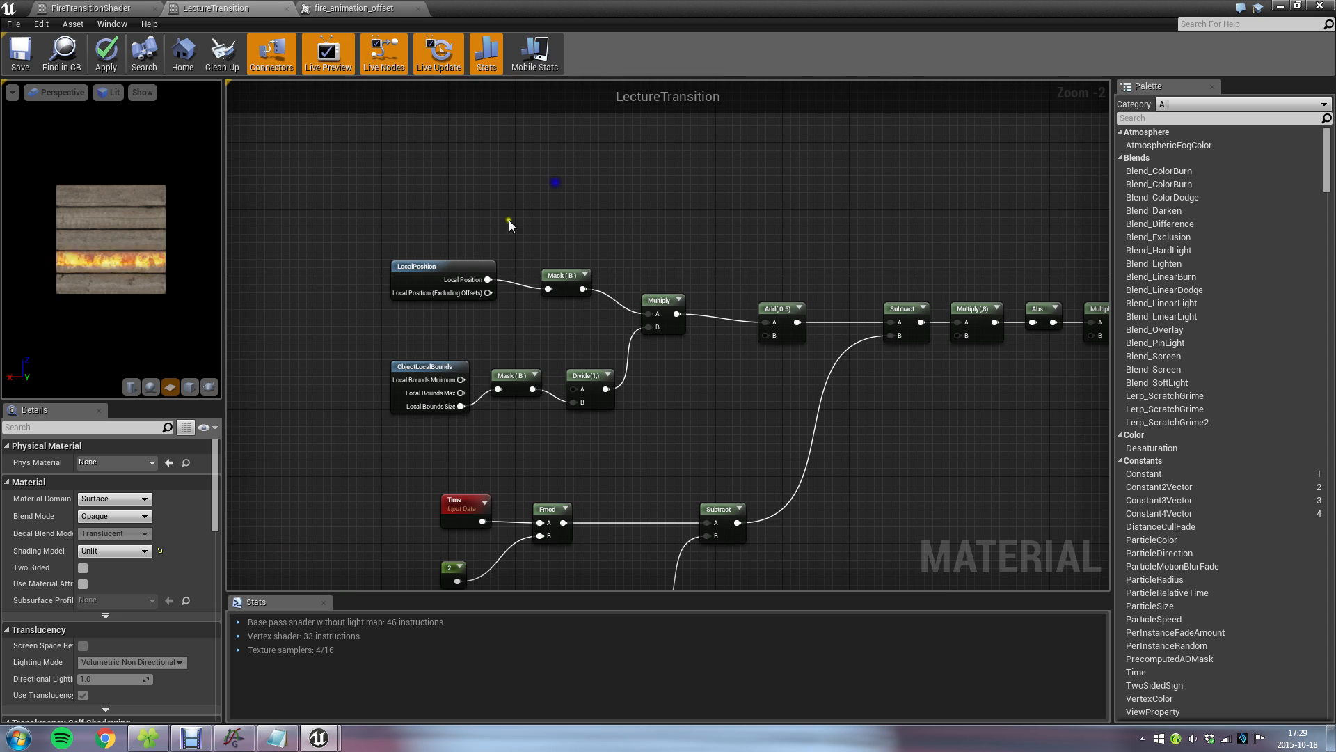
# Move the LocalPosition and ObjectLocalBounds node group, through Add(,0.5), up and left, away from the Subtract node it feeds.
pyautogui.moveTo(388, 212); pyautogui.dragTo(658, 418)
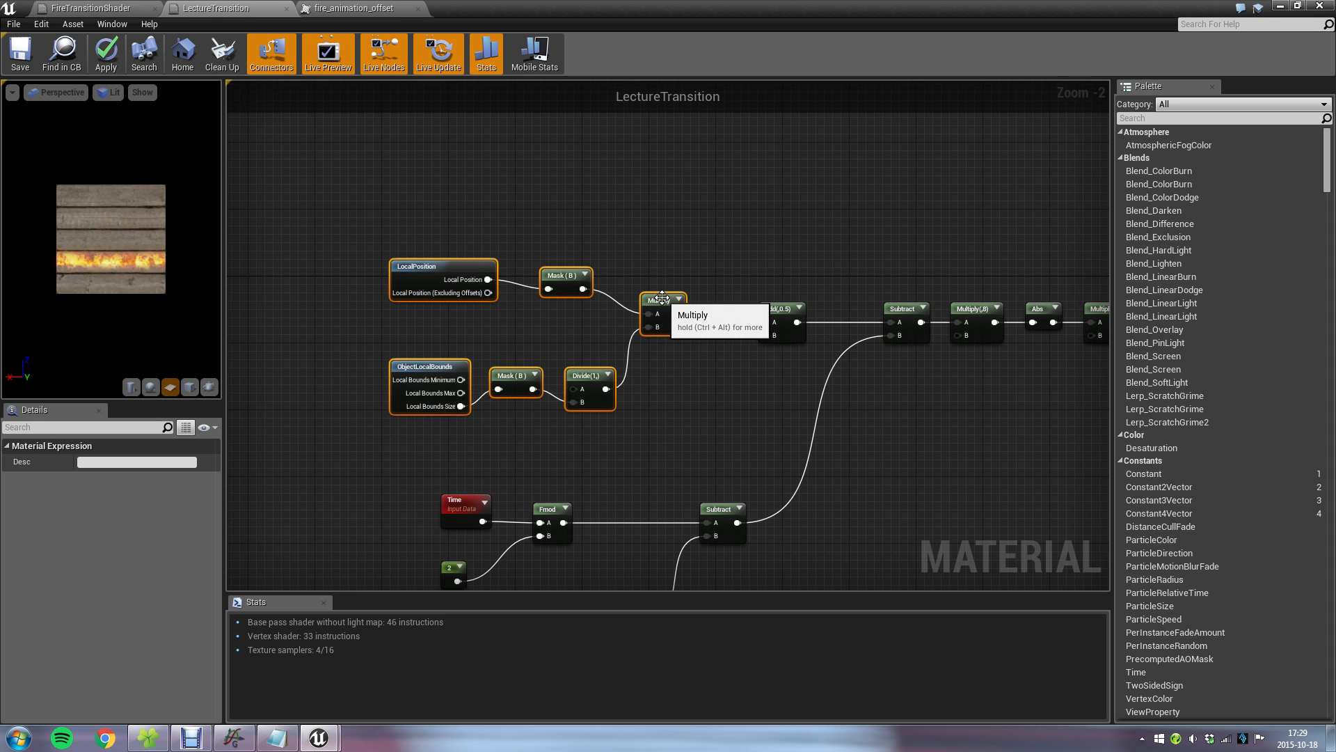
pyautogui.moveTo(662, 300); pyautogui.dragTo(712, 308)
pyautogui.moveTo(381, 218); pyautogui.dragTo(784, 420)
pyautogui.moveTo(774, 308); pyautogui.dragTo(633, 250)
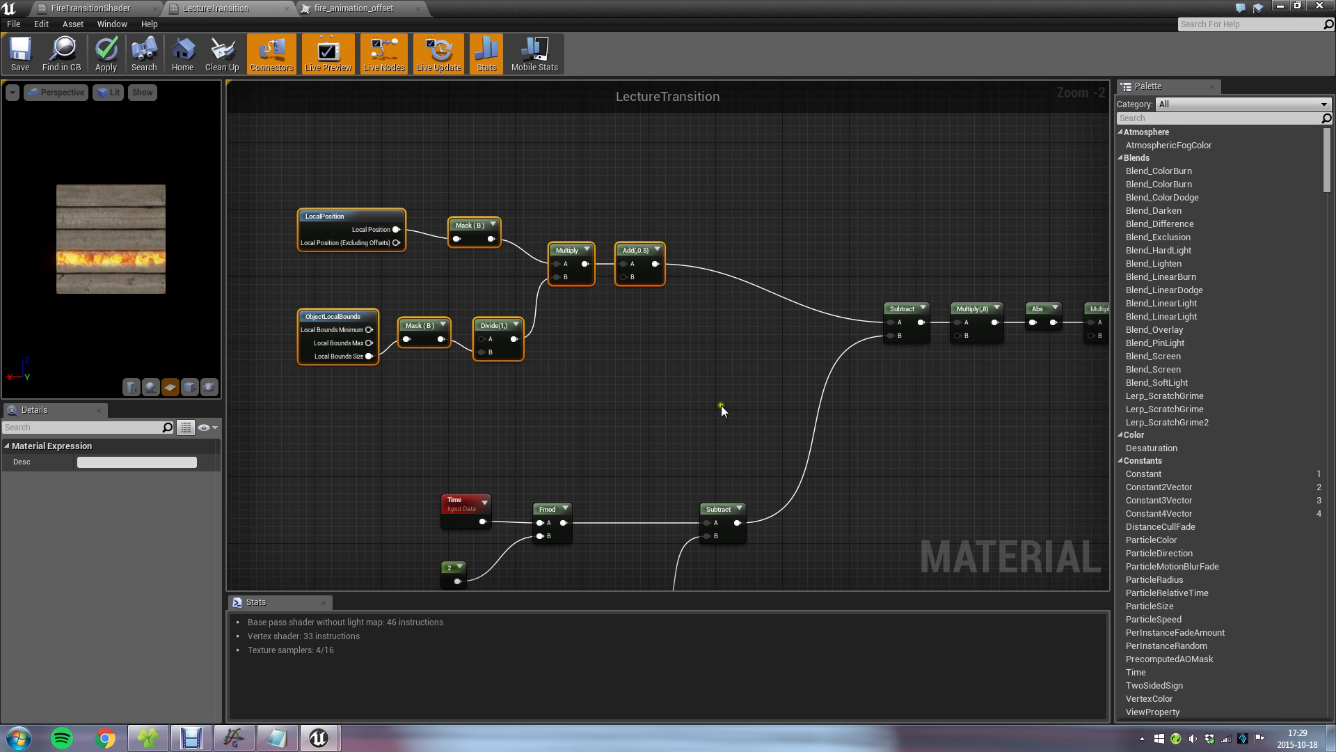
pyautogui.click(738, 364)
# Check the x term in the Notepad formula, and shift the Time, Fmod, Multiply and Subtract node group left to make room.
pyautogui.click(284, 741)
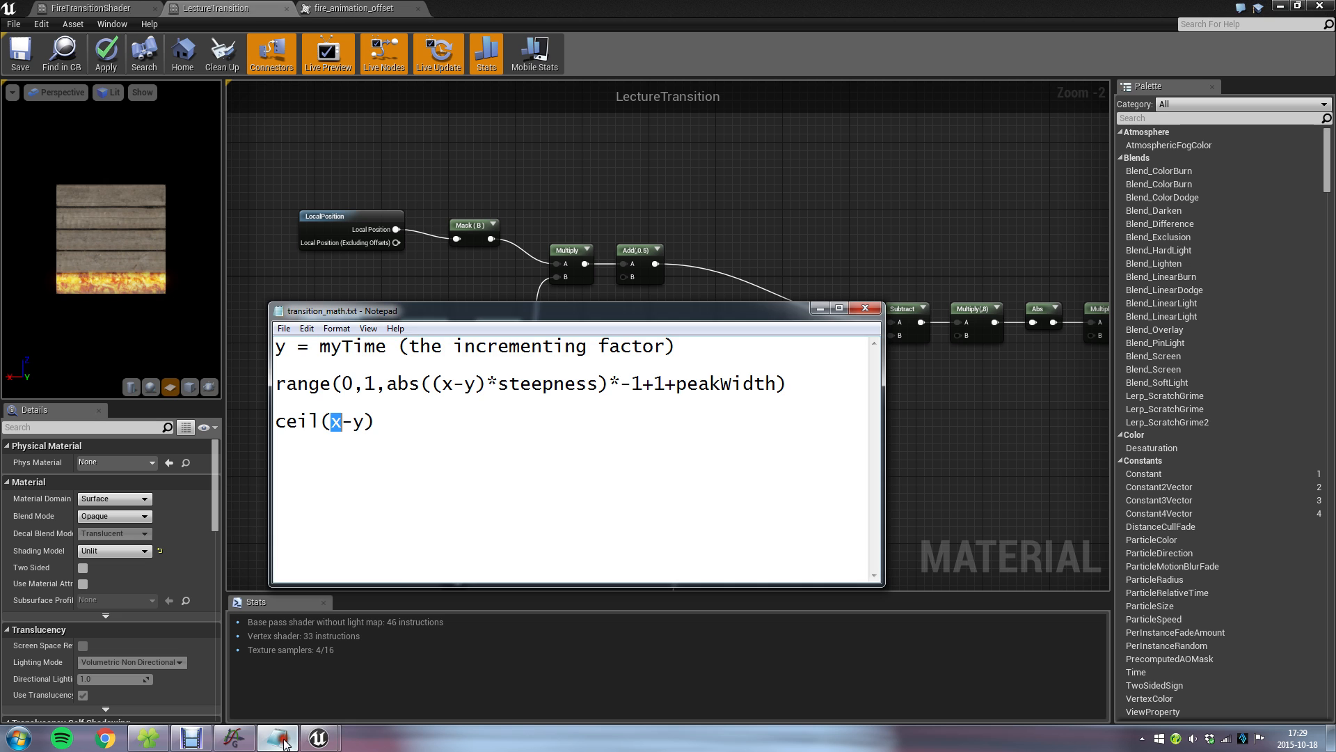
pyautogui.click(728, 280)
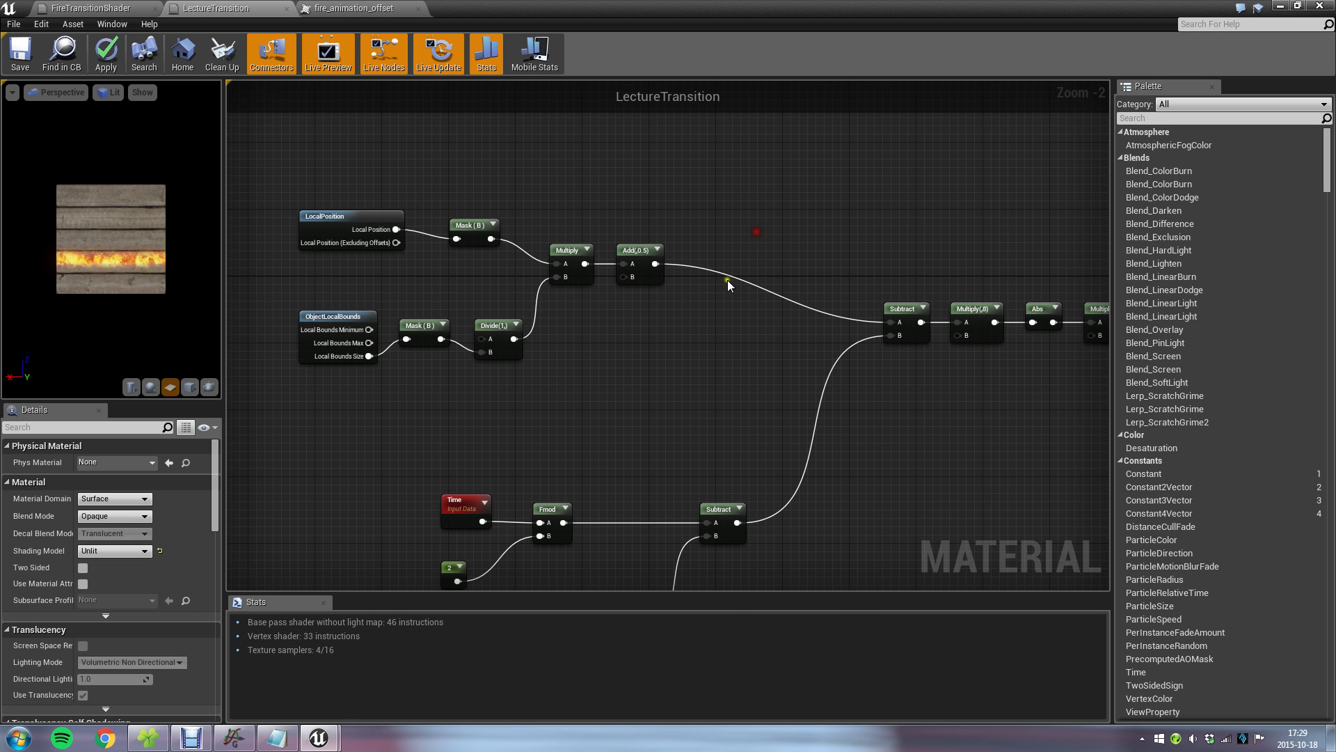
pyautogui.moveTo(629, 427); pyautogui.dragTo(710, 232, button='right')
pyautogui.moveTo(495, 295); pyautogui.dragTo(831, 574)
pyautogui.moveTo(797, 310); pyautogui.dragTo(704, 304)
pyautogui.moveTo(728, 174); pyautogui.dragTo(691, 353, button='right')
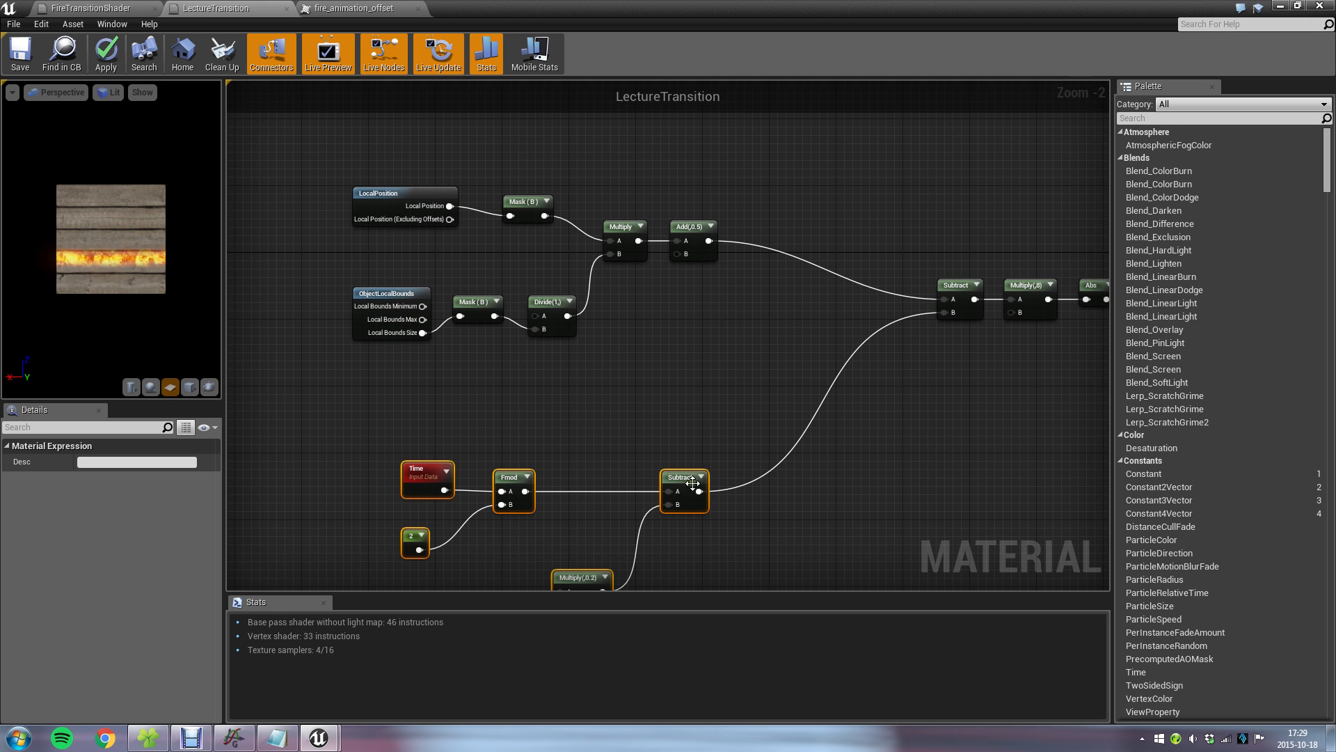
pyautogui.moveTo(761, 403); pyautogui.dragTo(513, 351, button='right')
pyautogui.click(514, 351)
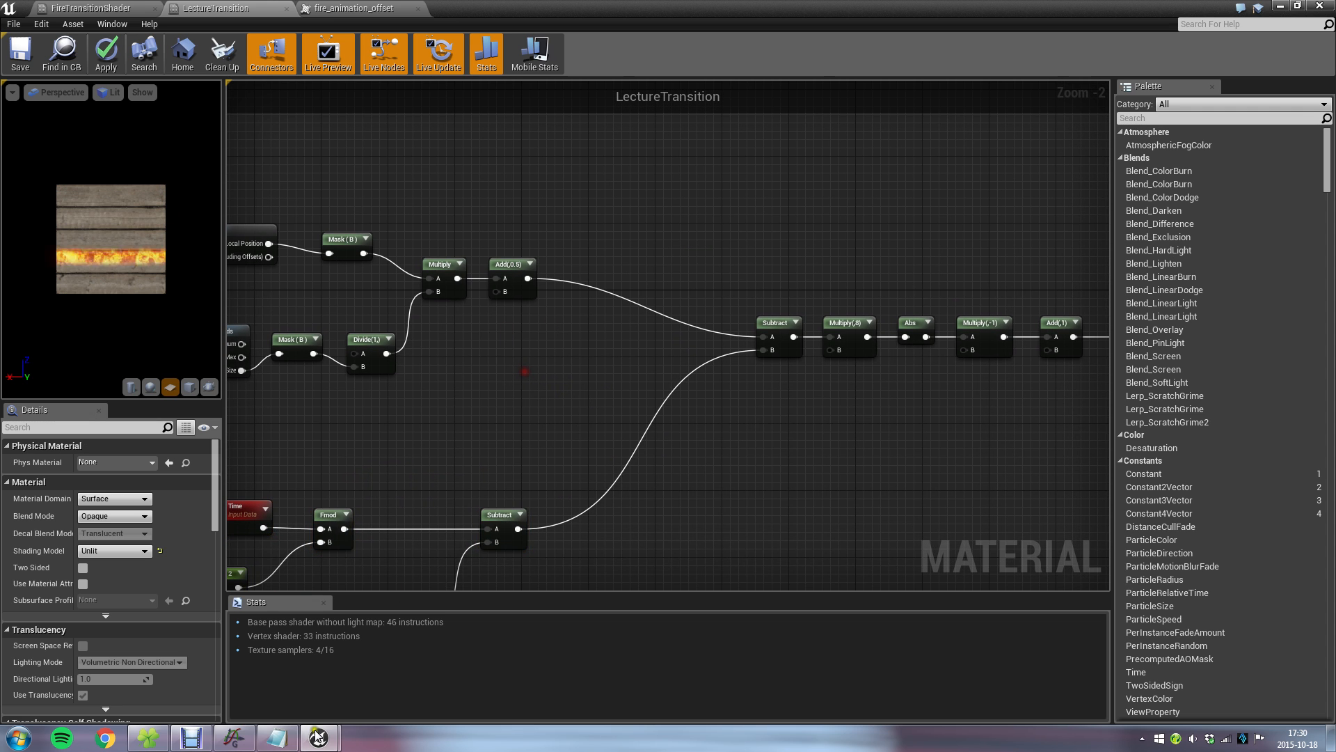
# Consult the ceil(x-y) formula in transition_math.txt again and return to the LectureTransition graph.
pyautogui.click(277, 738)
pyautogui.click(358, 468)
pyautogui.click(662, 244)
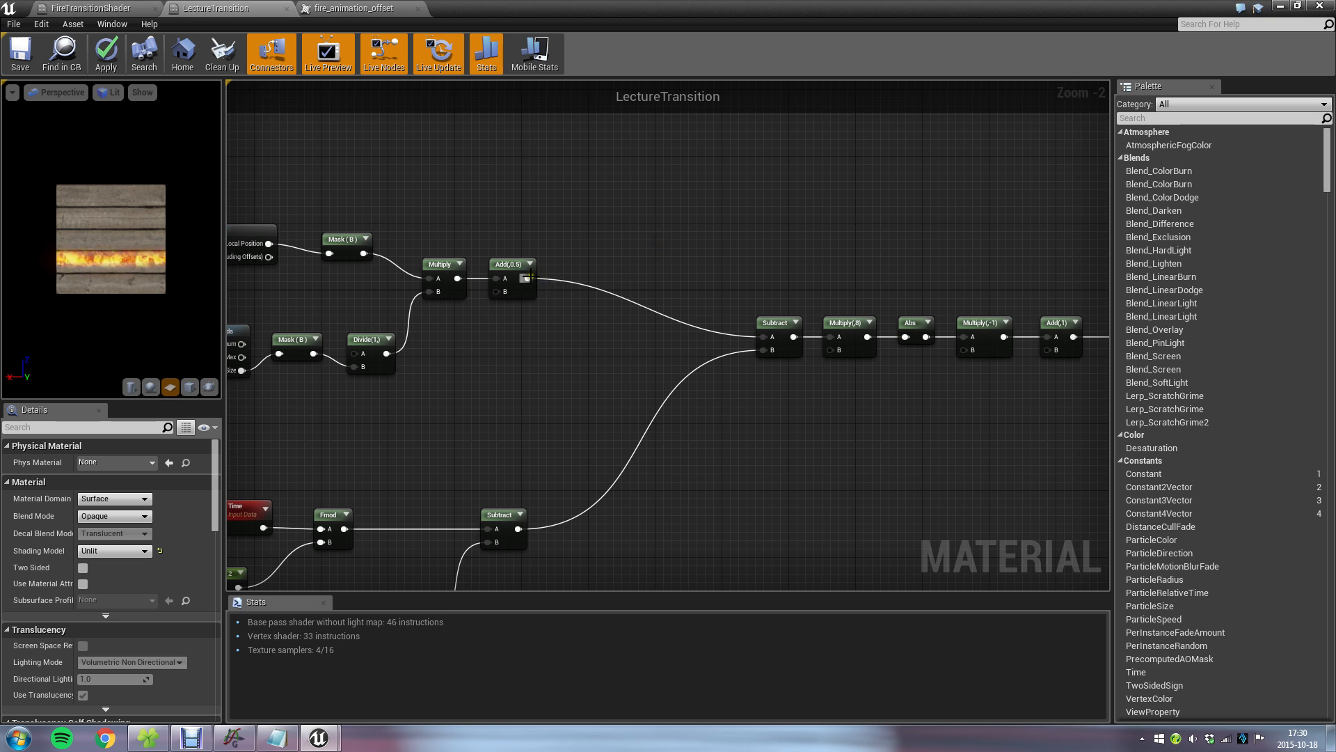
# Add a Subtract node with Add(,0.5) as input A and the time branch's Subtract as input B.
pyautogui.moveTo(528, 278); pyautogui.dragTo(641, 228)
pyautogui.write('subtract')
pyautogui.press('Return')
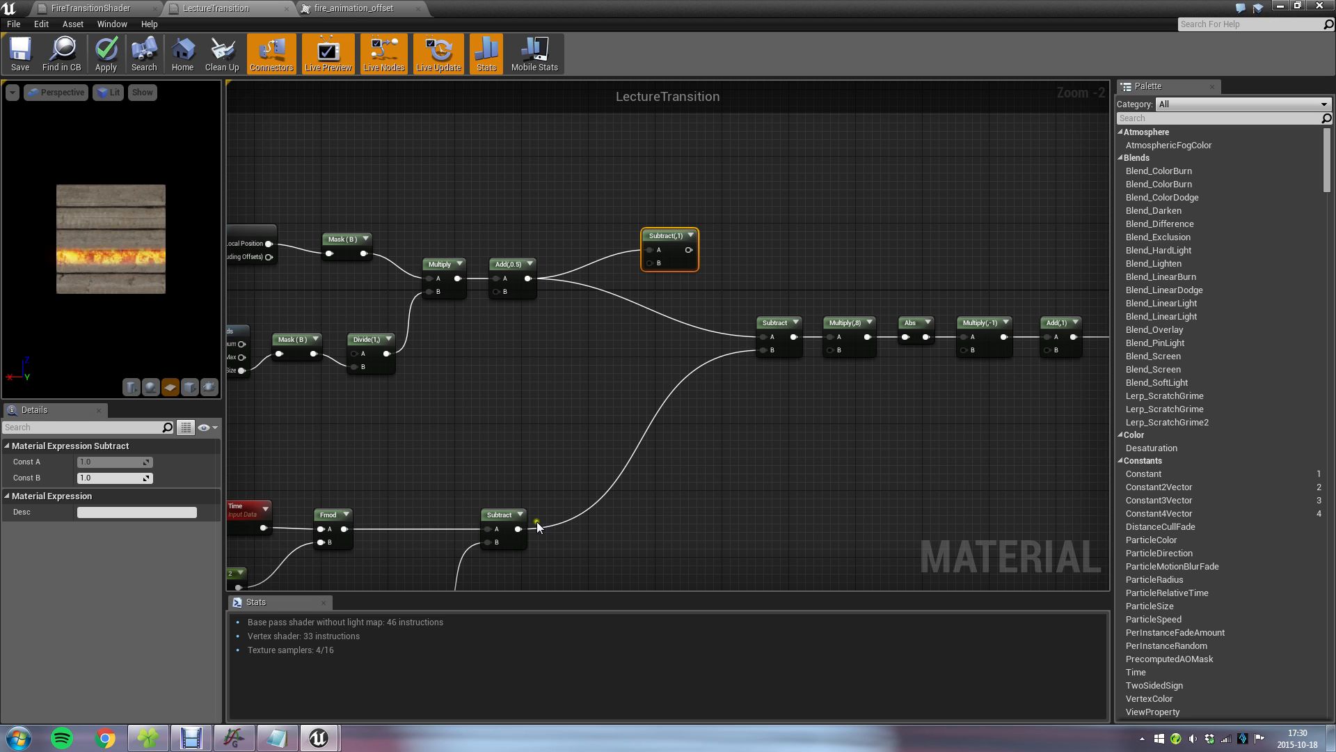
pyautogui.moveTo(518, 529); pyautogui.dragTo(647, 263)
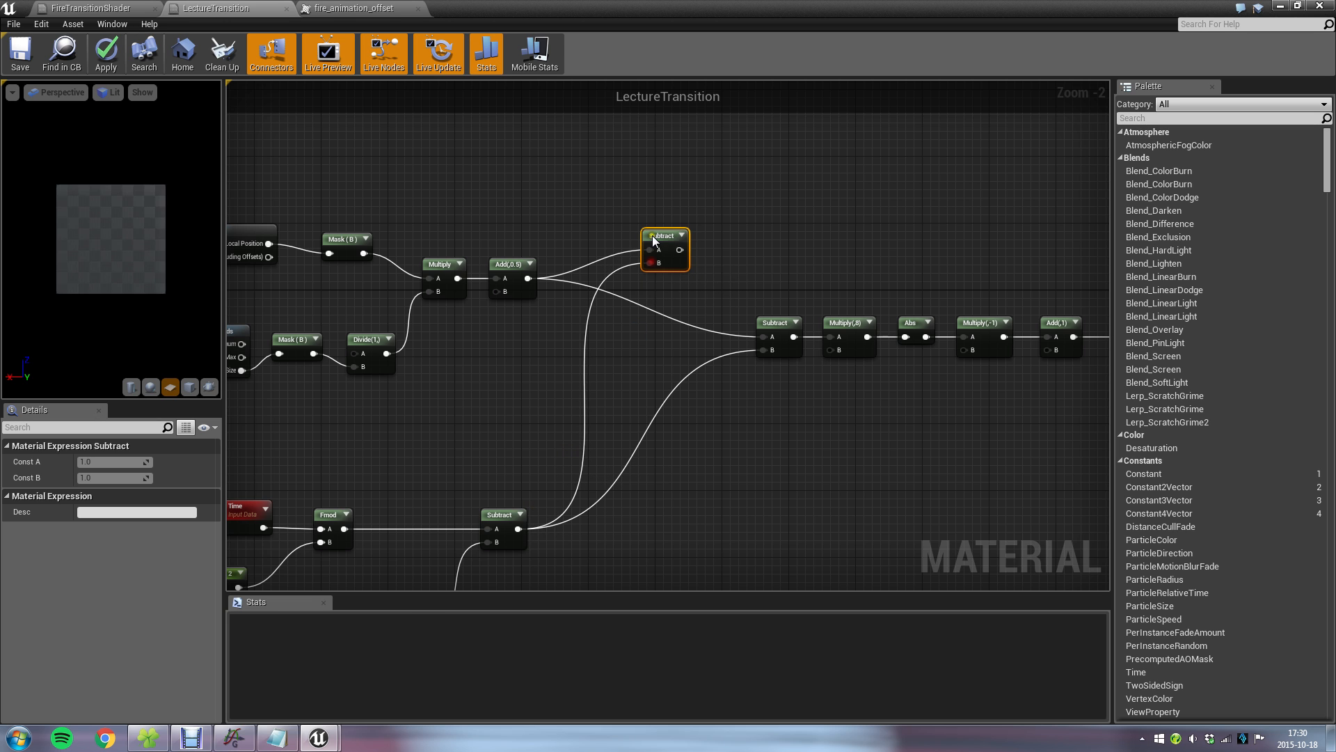
# Check the ceil(x-y) formula in the Notepad file, then add a Ceil node after the new Subtract and show its preview.
pyautogui.click(277, 738)
pyautogui.click(350, 481)
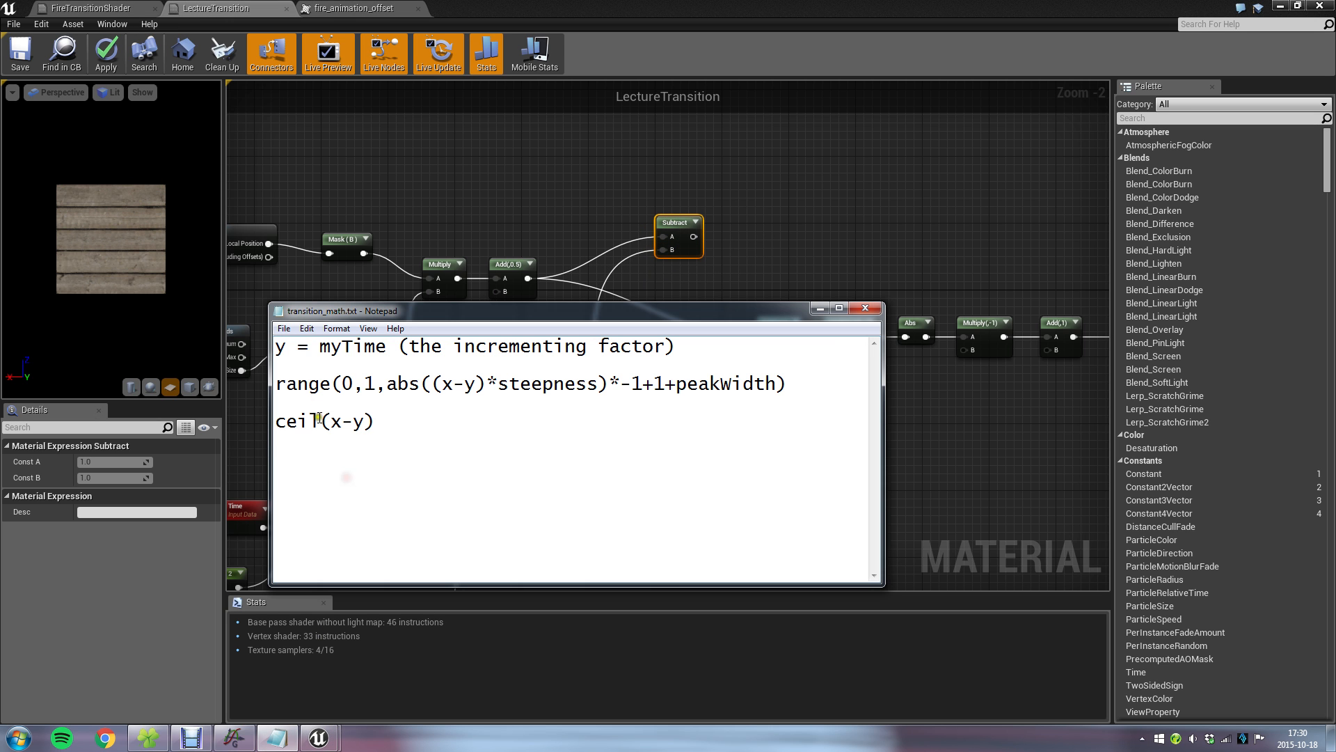
pyautogui.moveTo(320, 421); pyautogui.dragTo(265, 427)
pyautogui.click(773, 260)
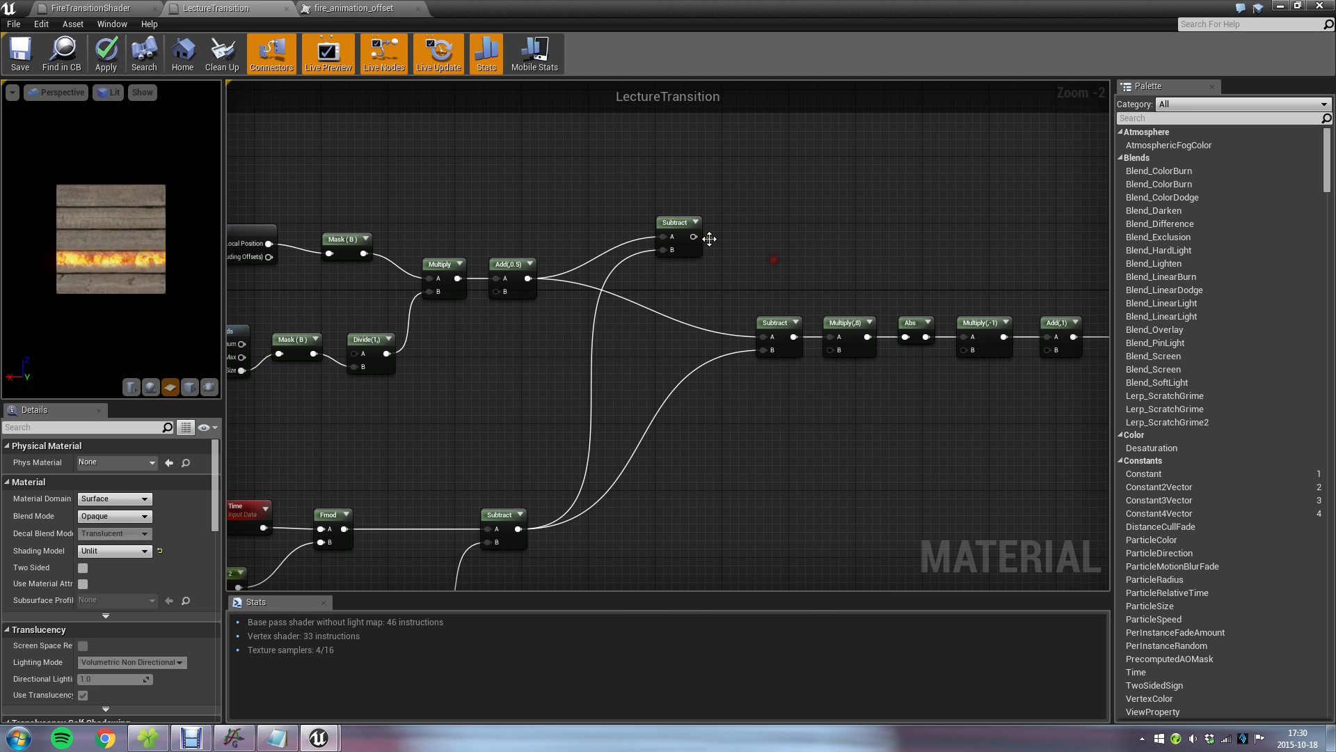
pyautogui.moveTo(694, 236); pyautogui.dragTo(739, 231)
pyautogui.write('ceil')
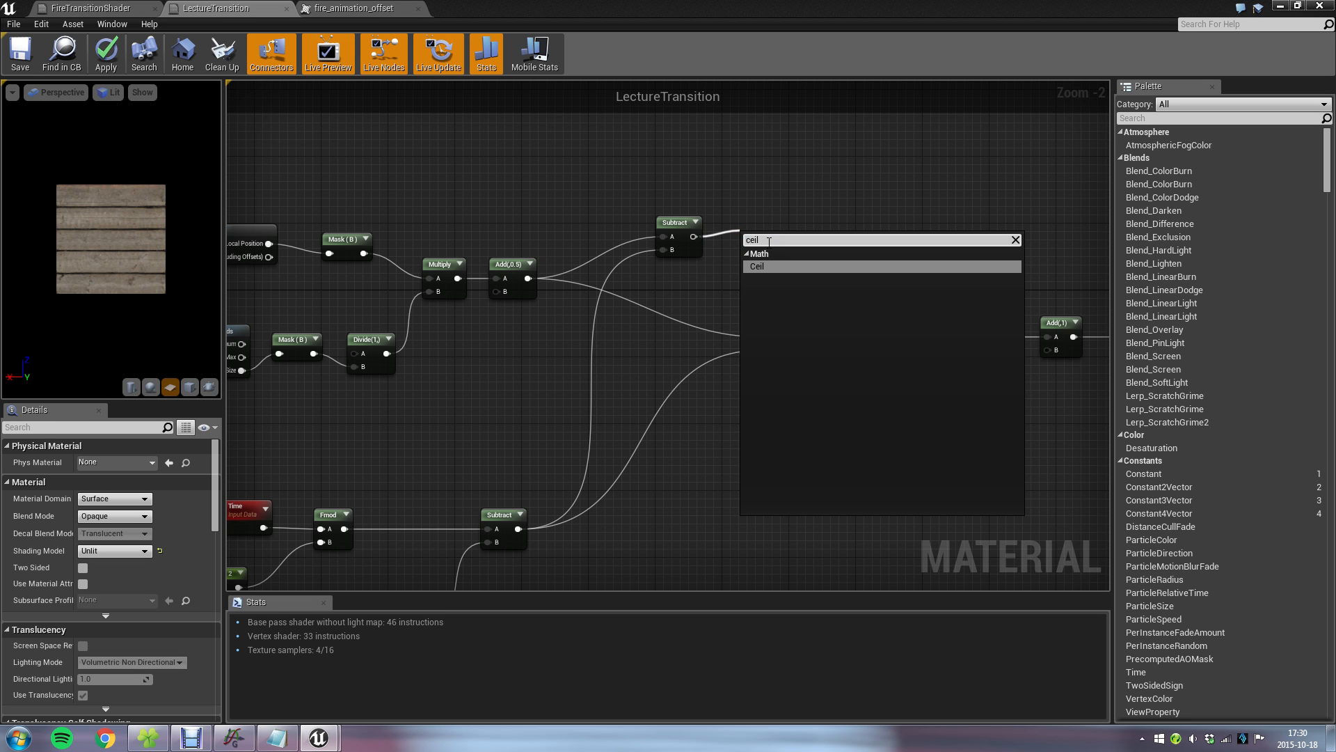
pyautogui.press('Return')
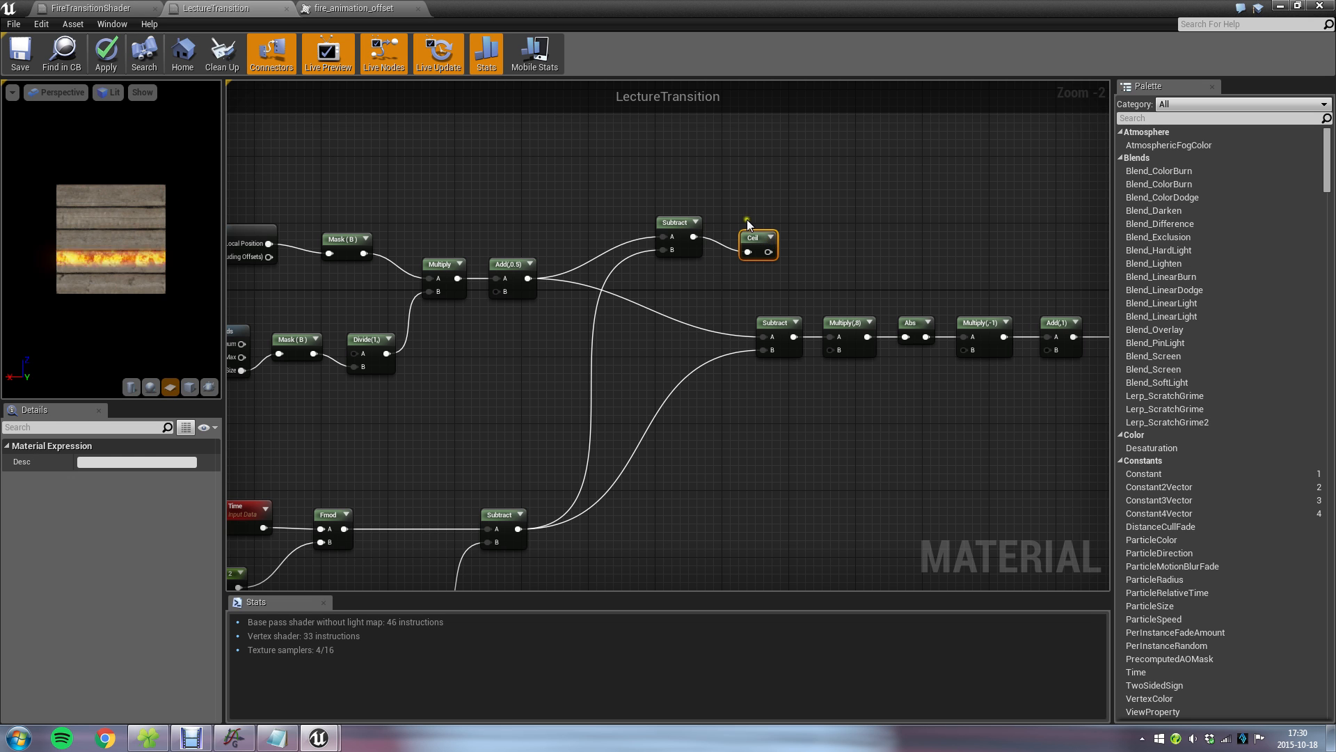
pyautogui.click(760, 230)
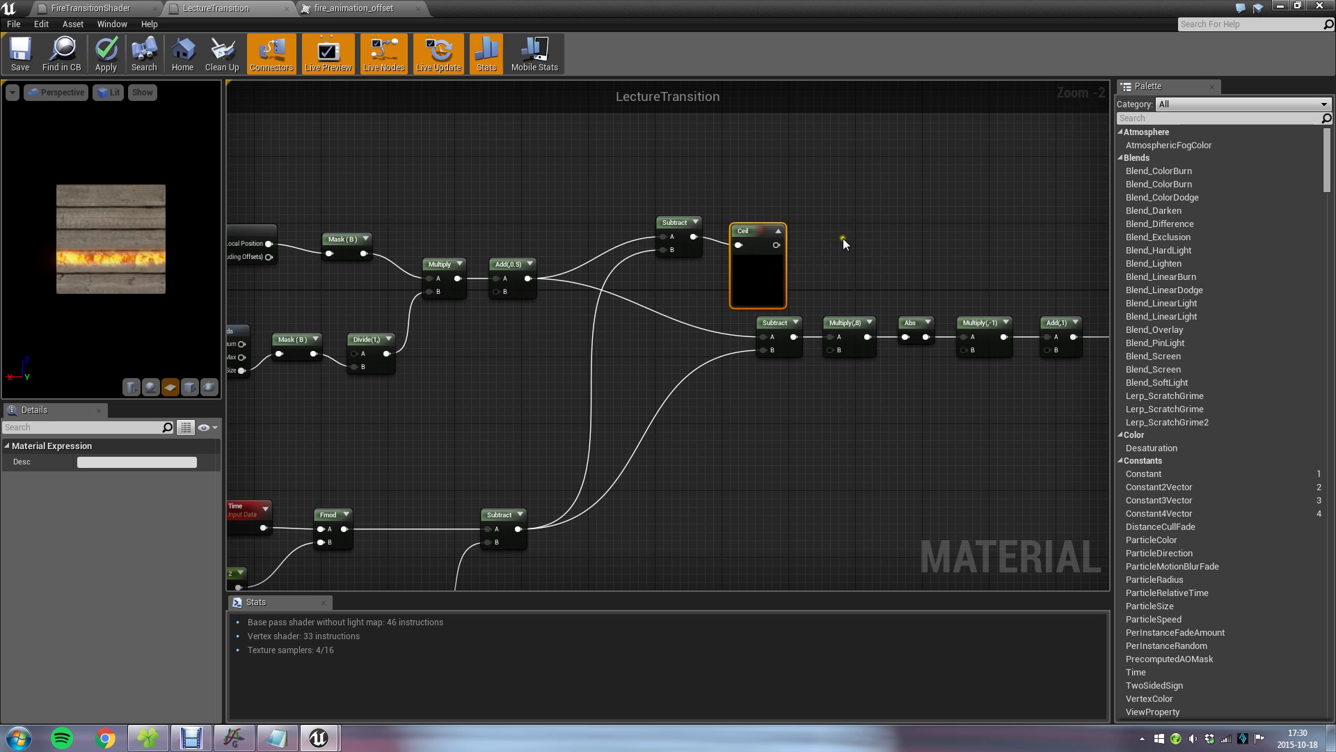
pyautogui.scroll(2, 840, 243)
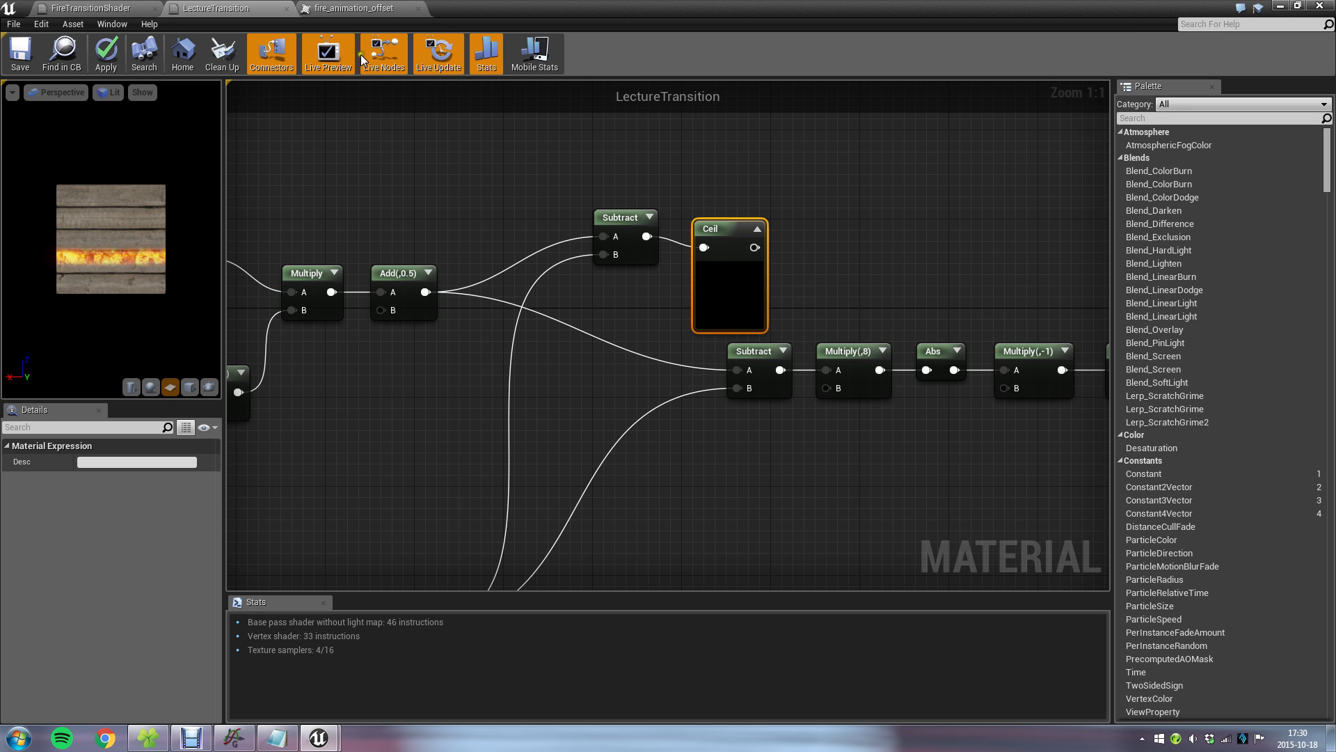
# Close the fire_animation_offset and FireTransitionShader editors, discarding the FireTransitionShader changes.
pyautogui.click(355, 8)
pyautogui.click(417, 8)
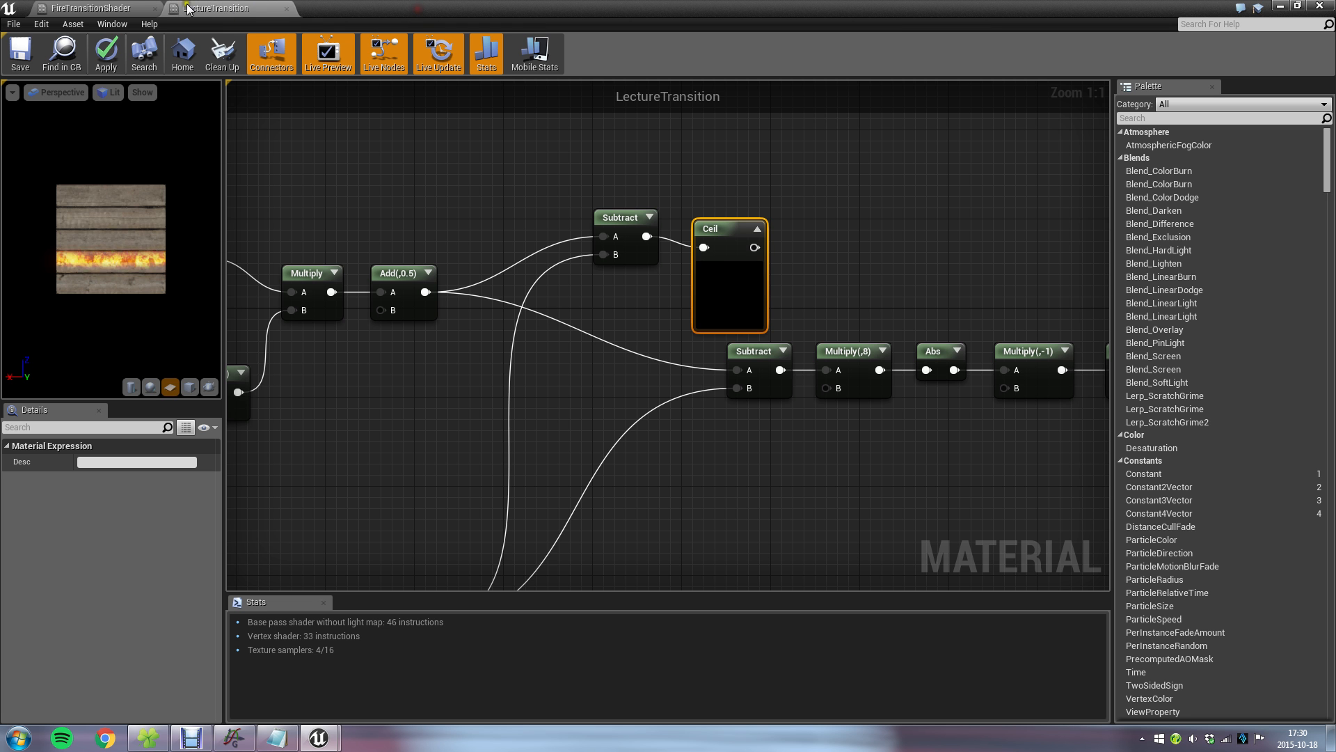
pyautogui.click(83, 8)
pyautogui.click(155, 8)
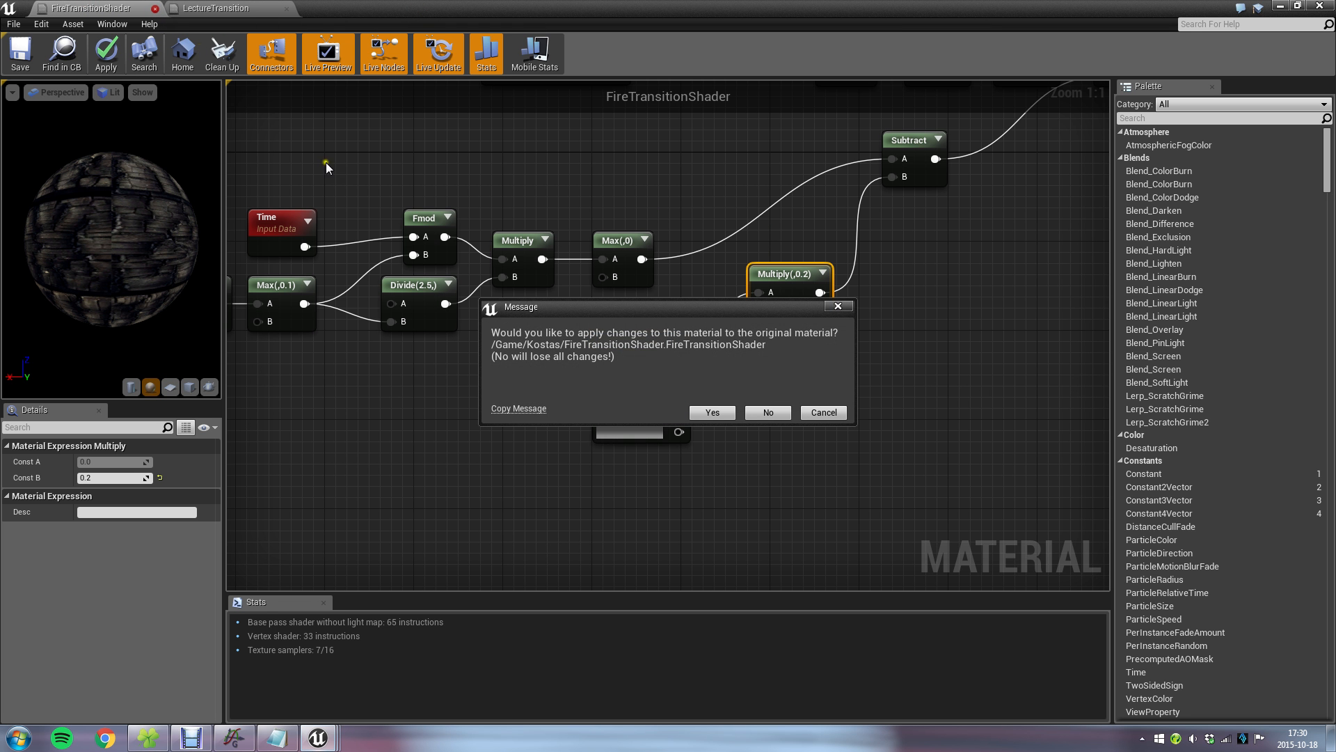
pyautogui.click(770, 412)
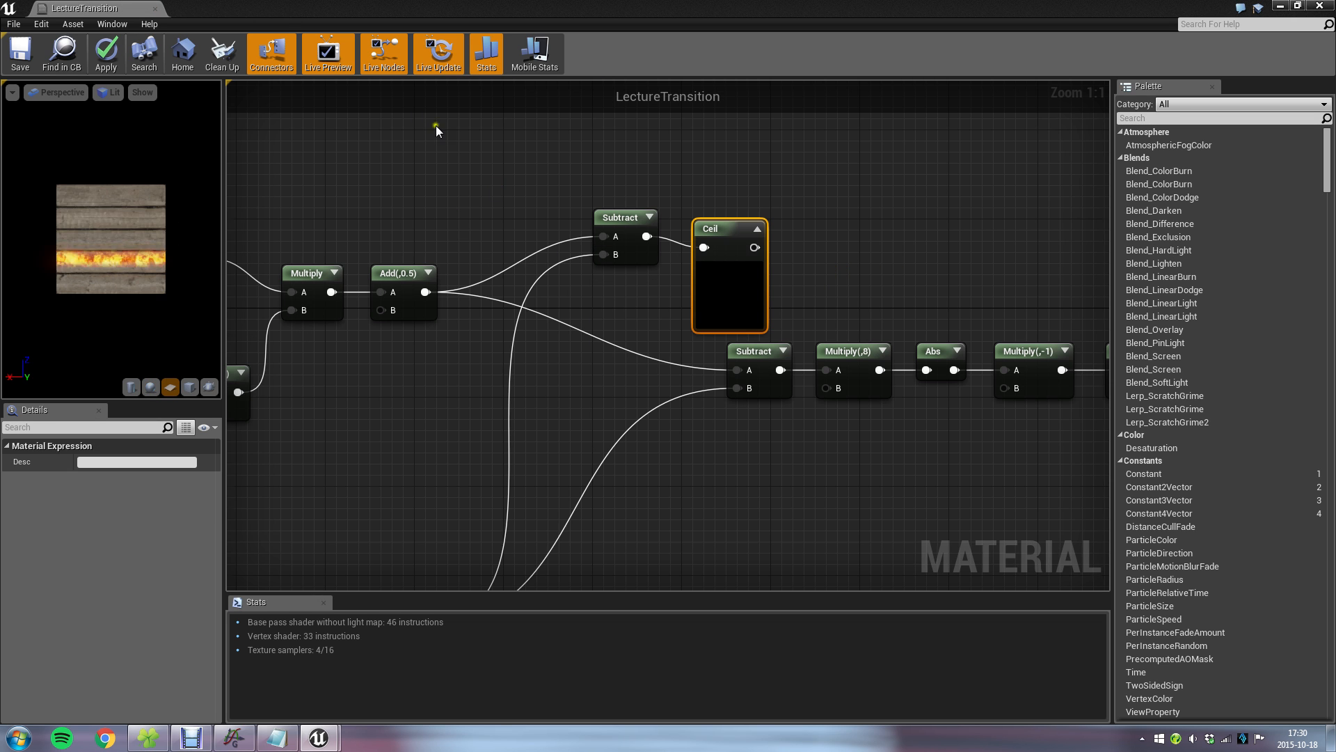
# Turn live preview, live nodes and live update off and back on for the material.
pyautogui.click(801, 290)
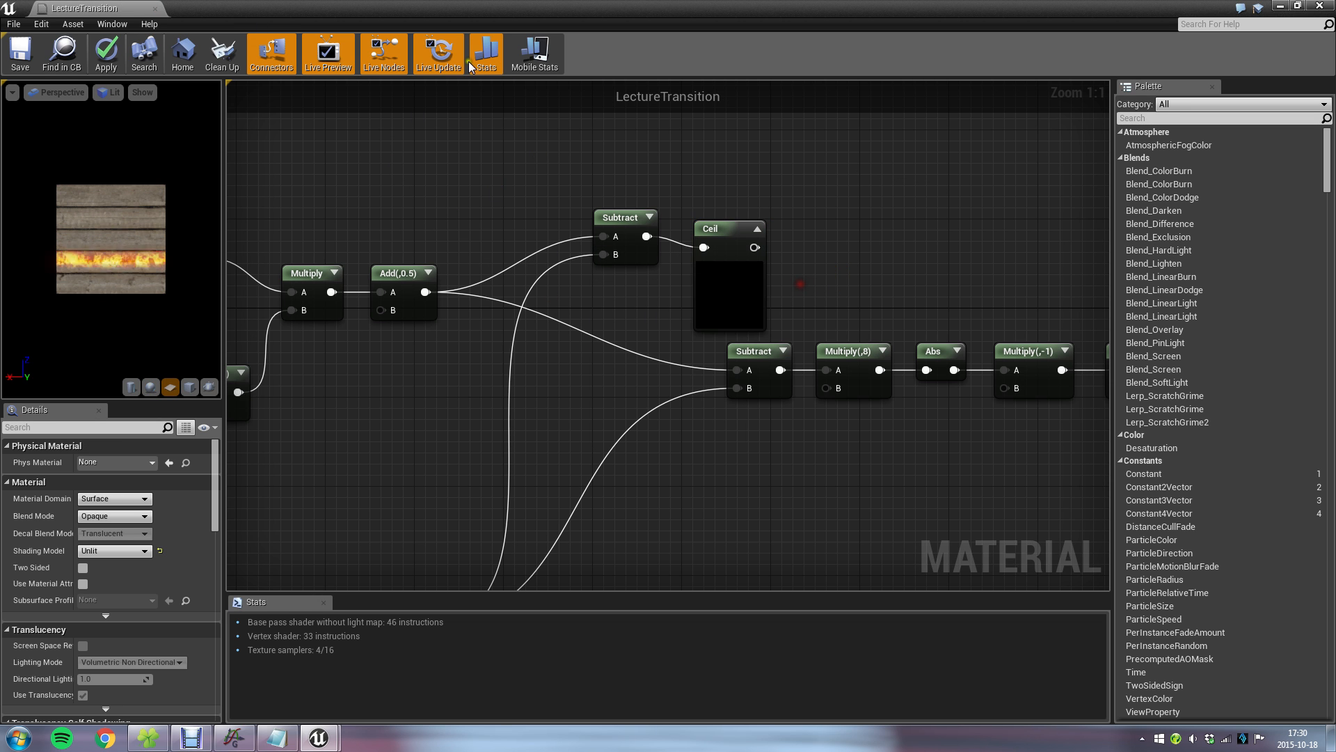
pyautogui.click(438, 52)
pyautogui.click(383, 52)
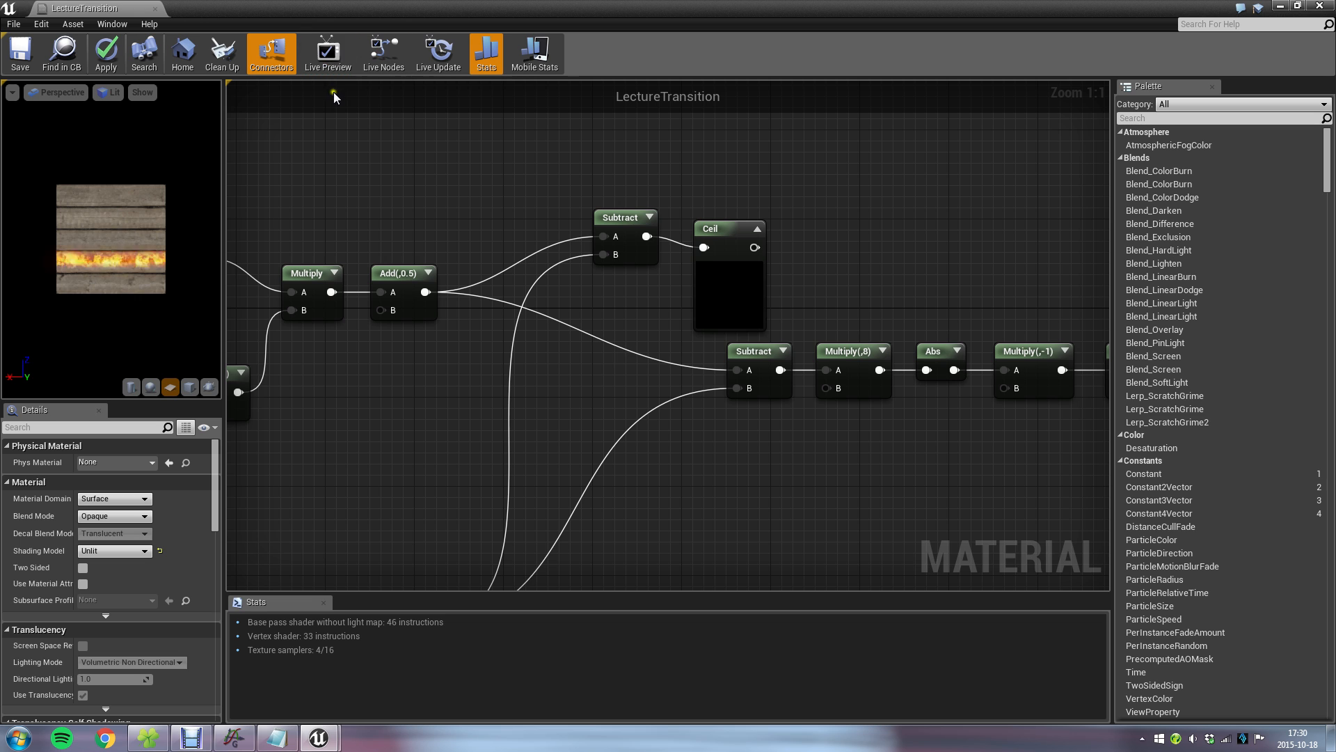
pyautogui.click(376, 65)
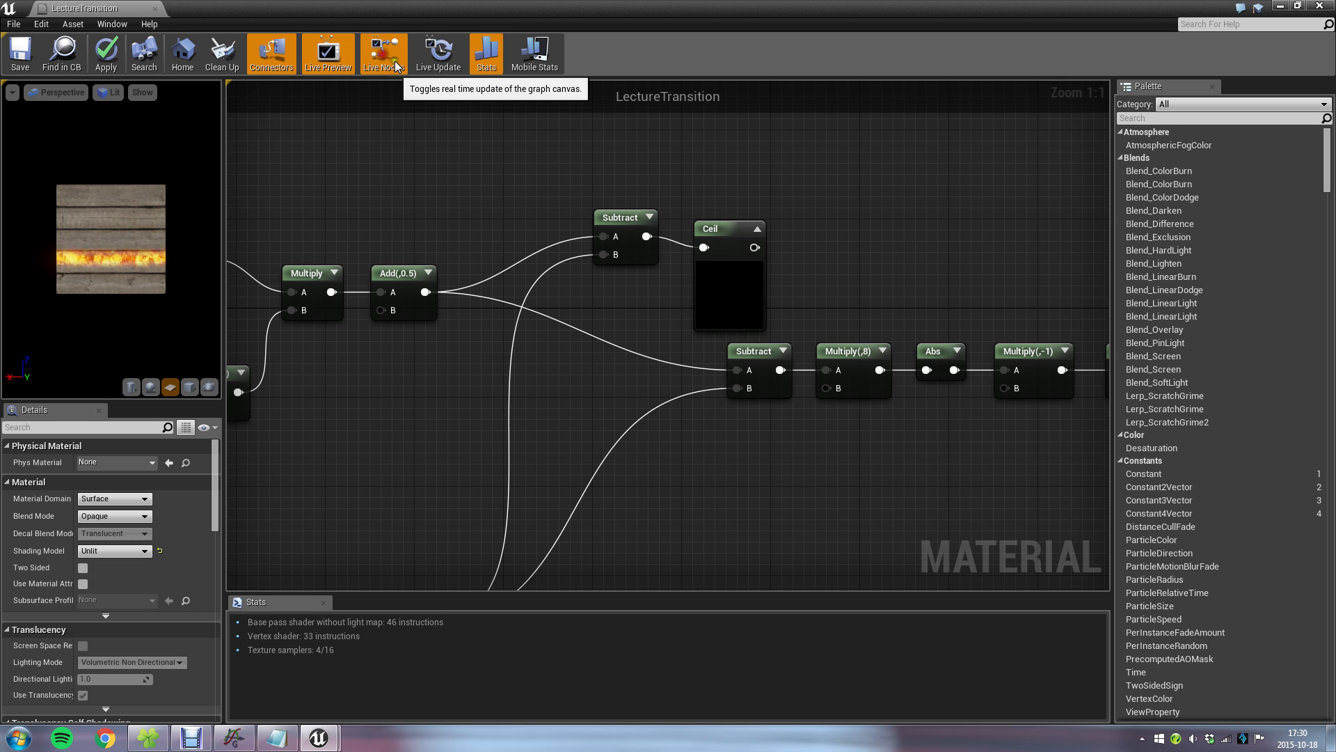
pyautogui.click(439, 52)
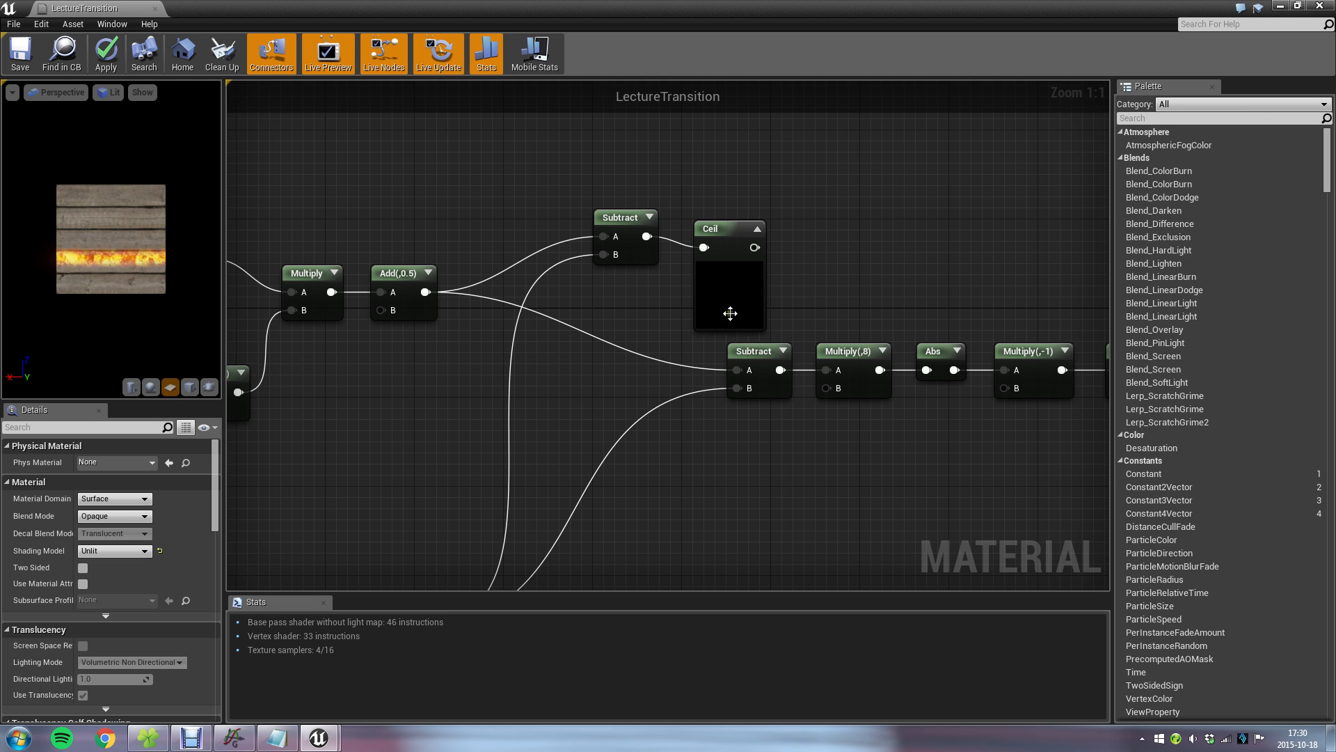
# Align the Ceil node beside the new Subtract node and collapse its preview.
pyautogui.moveTo(863, 252); pyautogui.dragTo(797, 303, button='right')
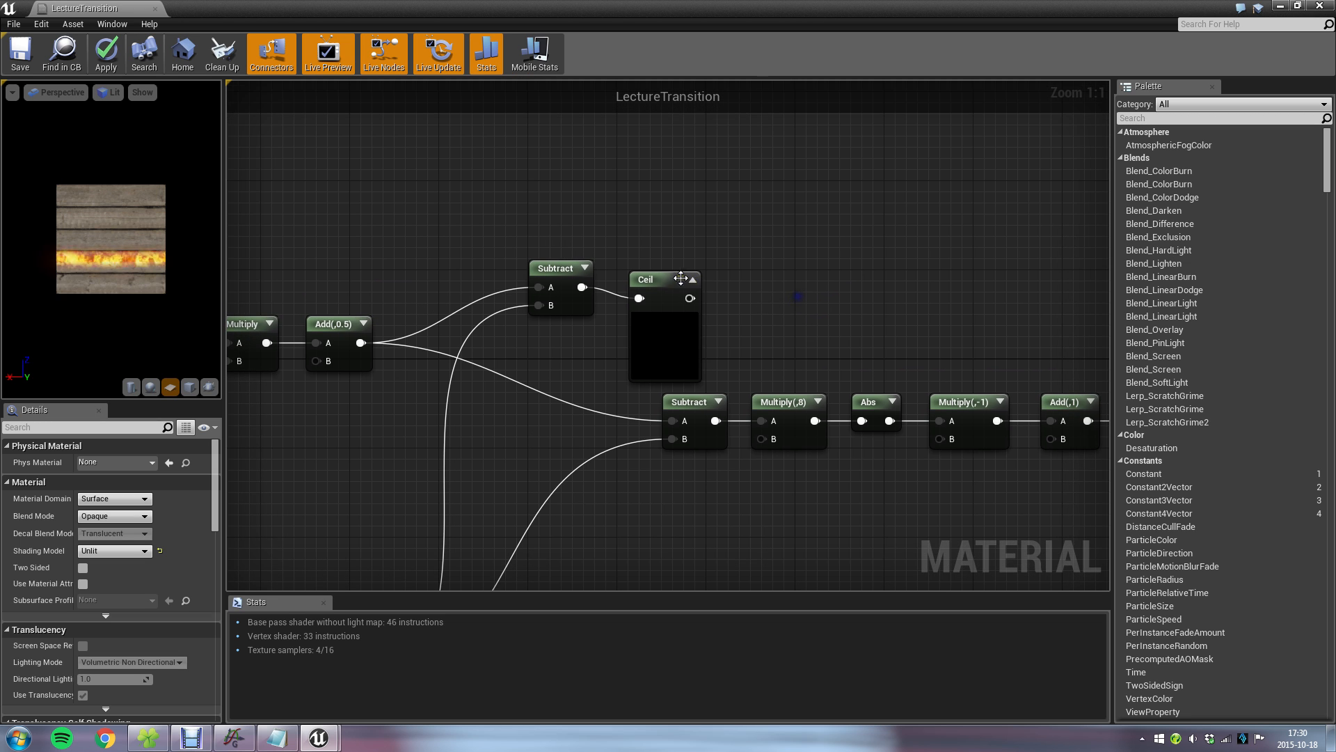
pyautogui.click(671, 280)
pyautogui.moveTo(672, 279); pyautogui.dragTo(662, 269)
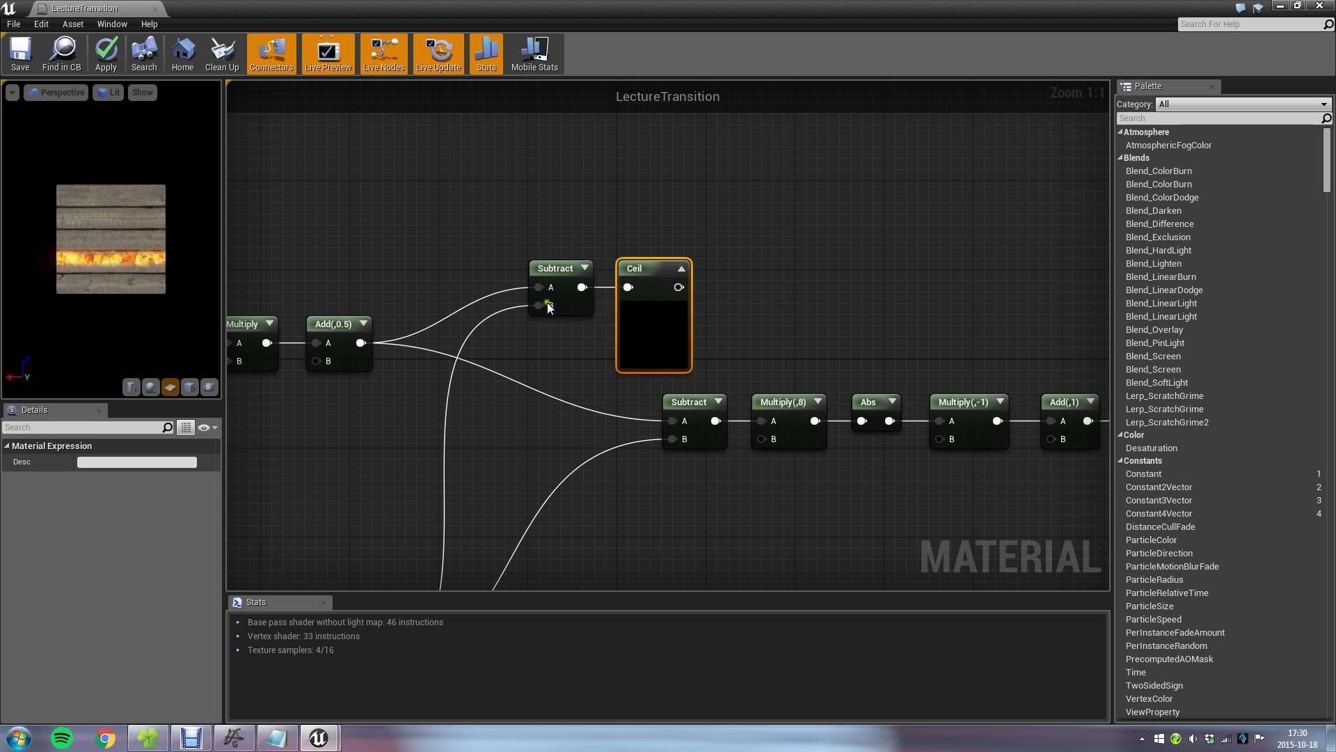
pyautogui.click(680, 268)
# Connect Ceil directly to Emissive Color, save the material and inspect the mask on the cube in the level.
pyautogui.moveTo(915, 333); pyautogui.dragTo(487, 315, button='right')
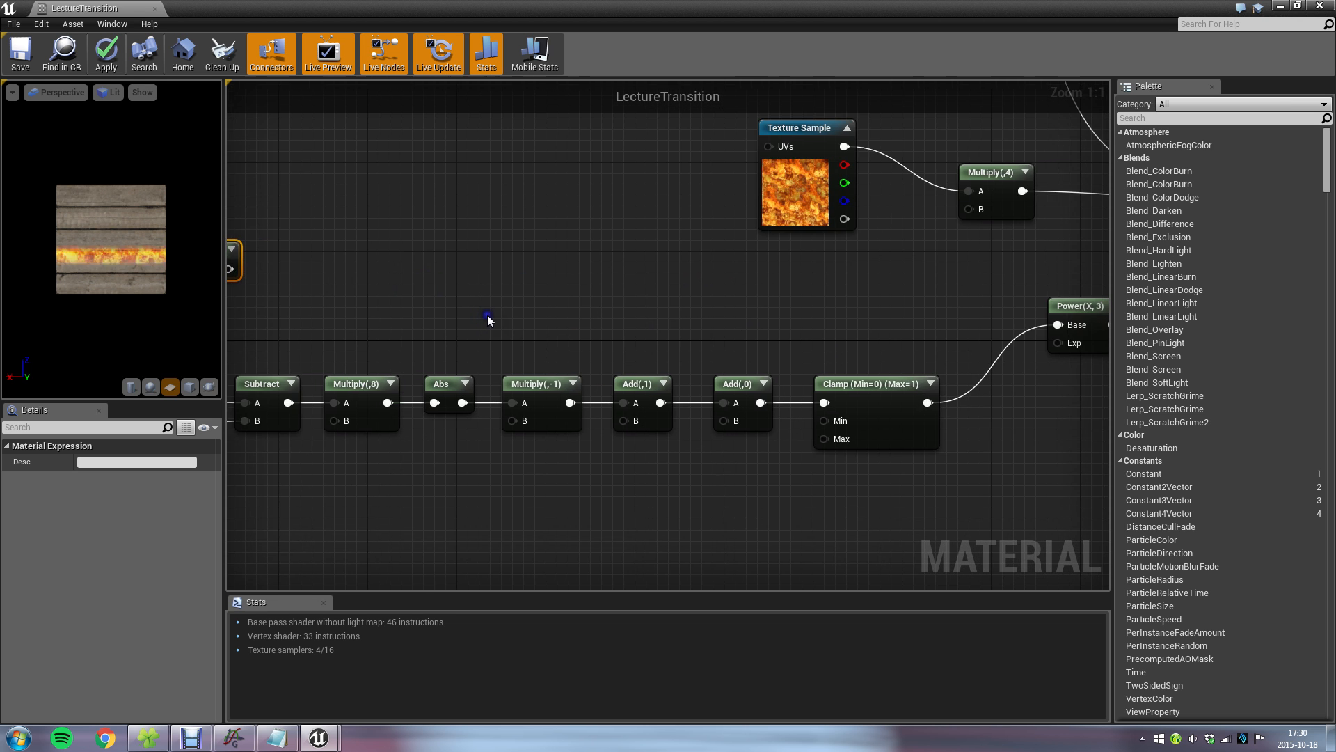
pyautogui.scroll(-4, 487, 315)
pyautogui.moveTo(362, 290); pyautogui.dragTo(1061, 376)
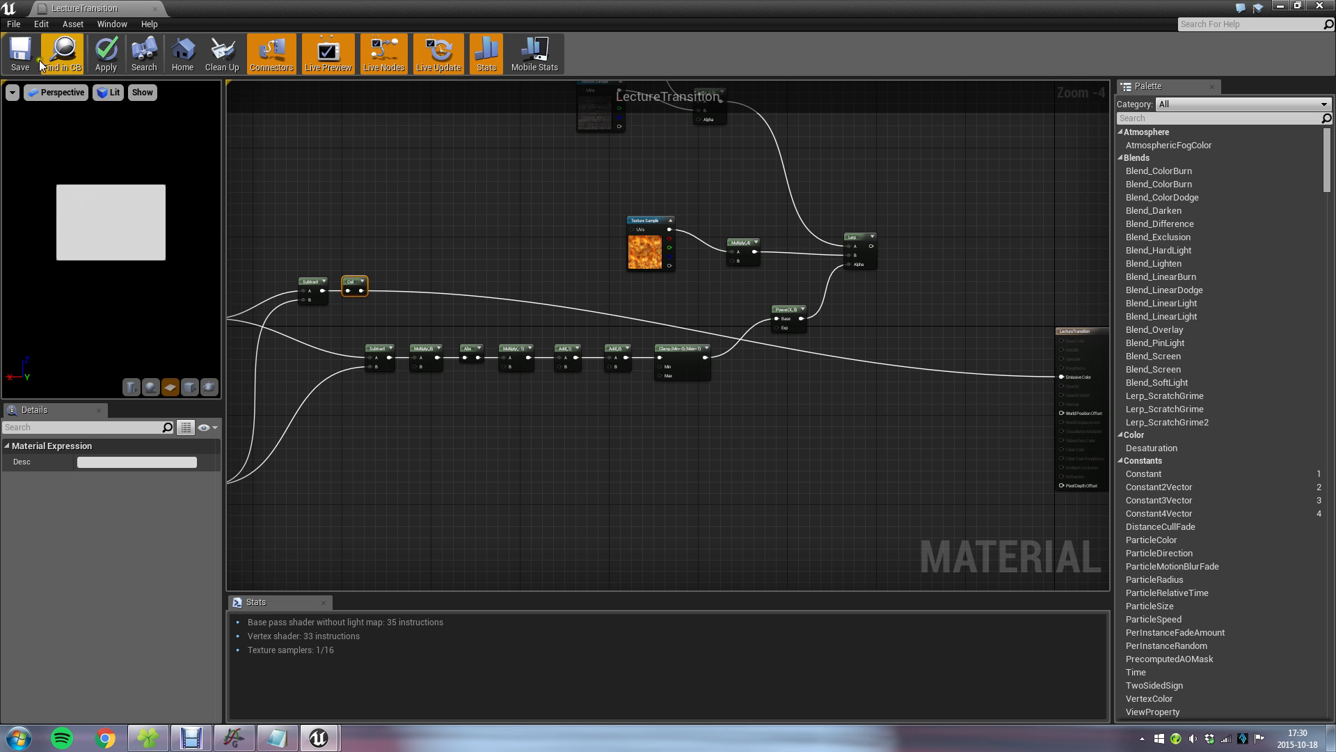
pyautogui.click(21, 56)
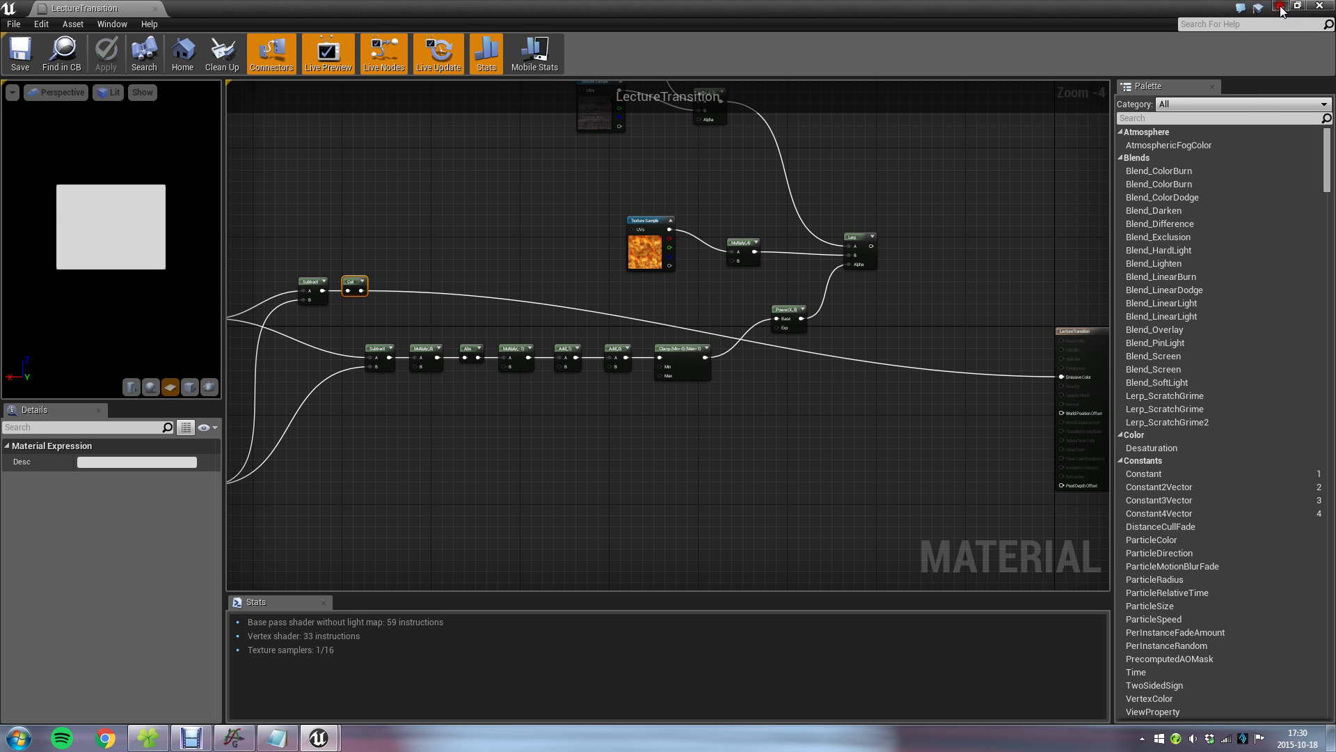
pyautogui.click(1279, 7)
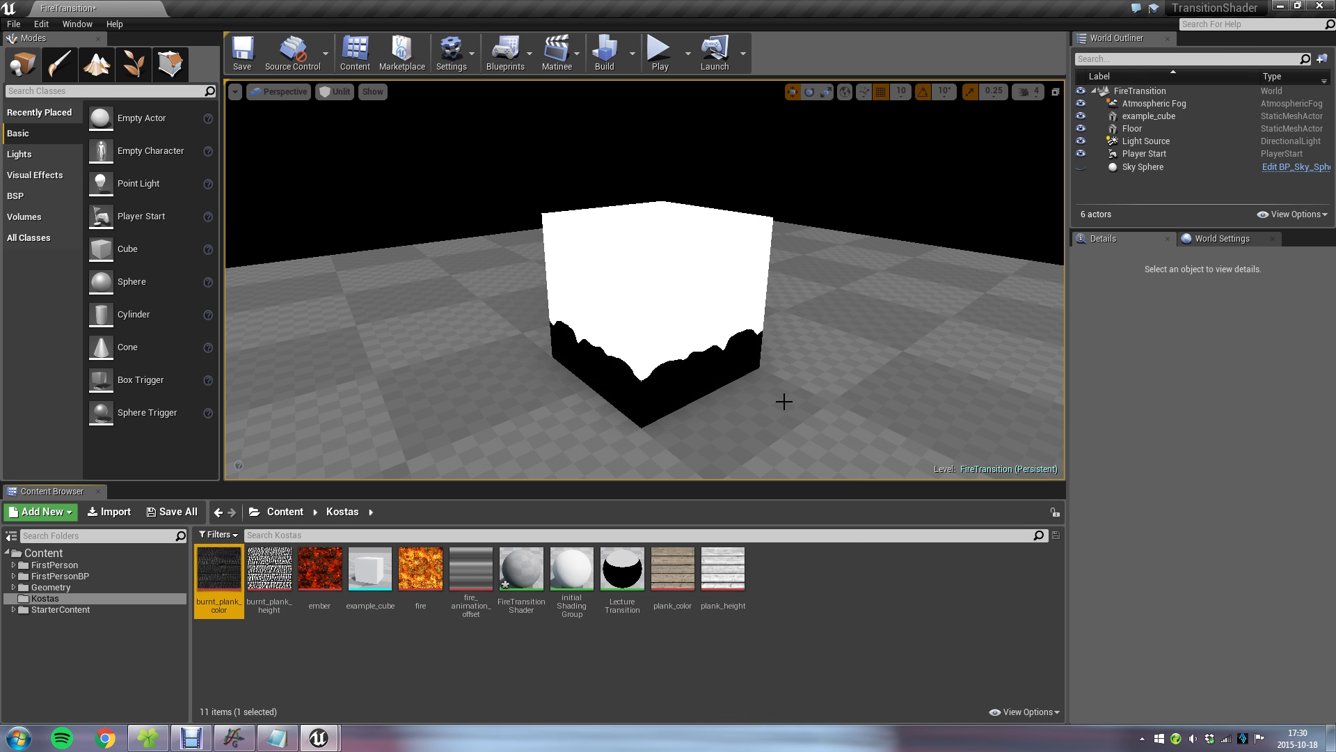
pyautogui.scroll(3, 784, 401)
pyautogui.scroll(-3, 784, 401)
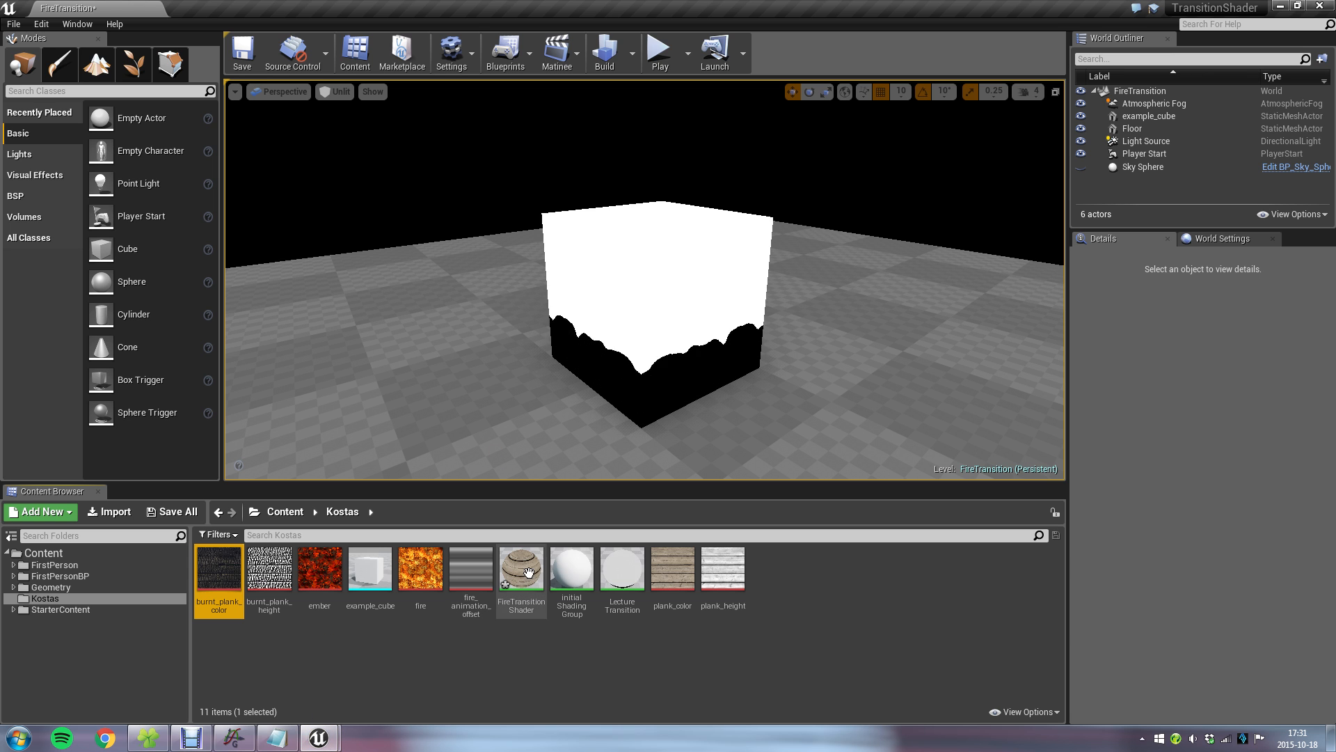
# Reopen the LectureTransition material and swap the plank Lerp's inputs, with burnt_plank_color in A and plank_color in B.
pyautogui.click(522, 576)
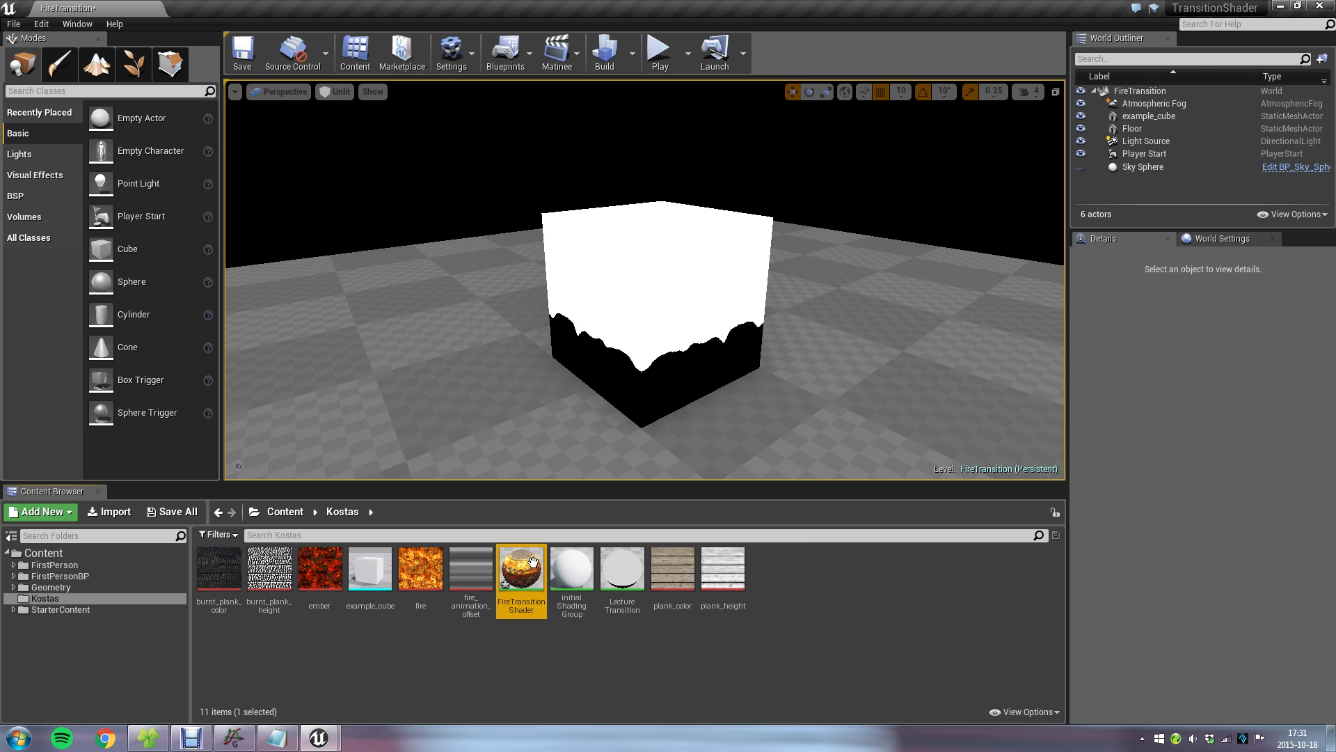
pyautogui.doubleClick(622, 569)
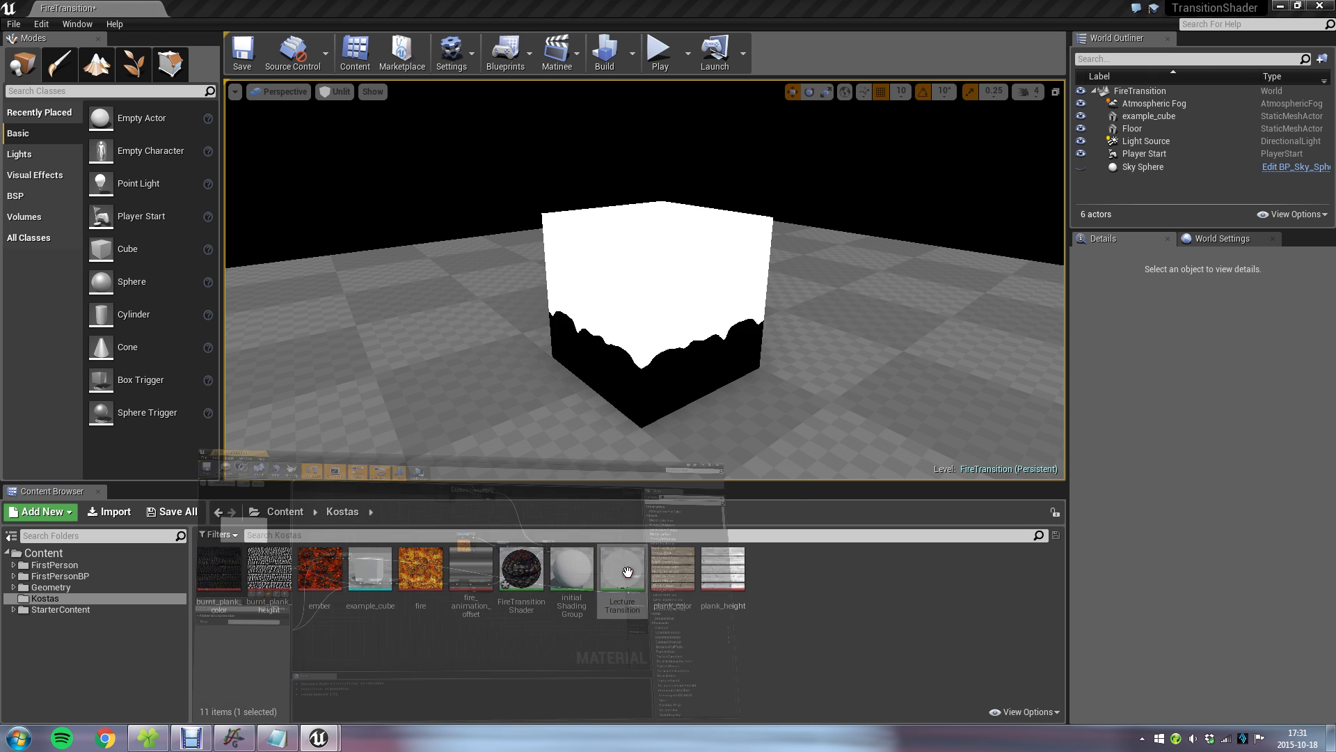
pyautogui.scroll(2, 637, 293)
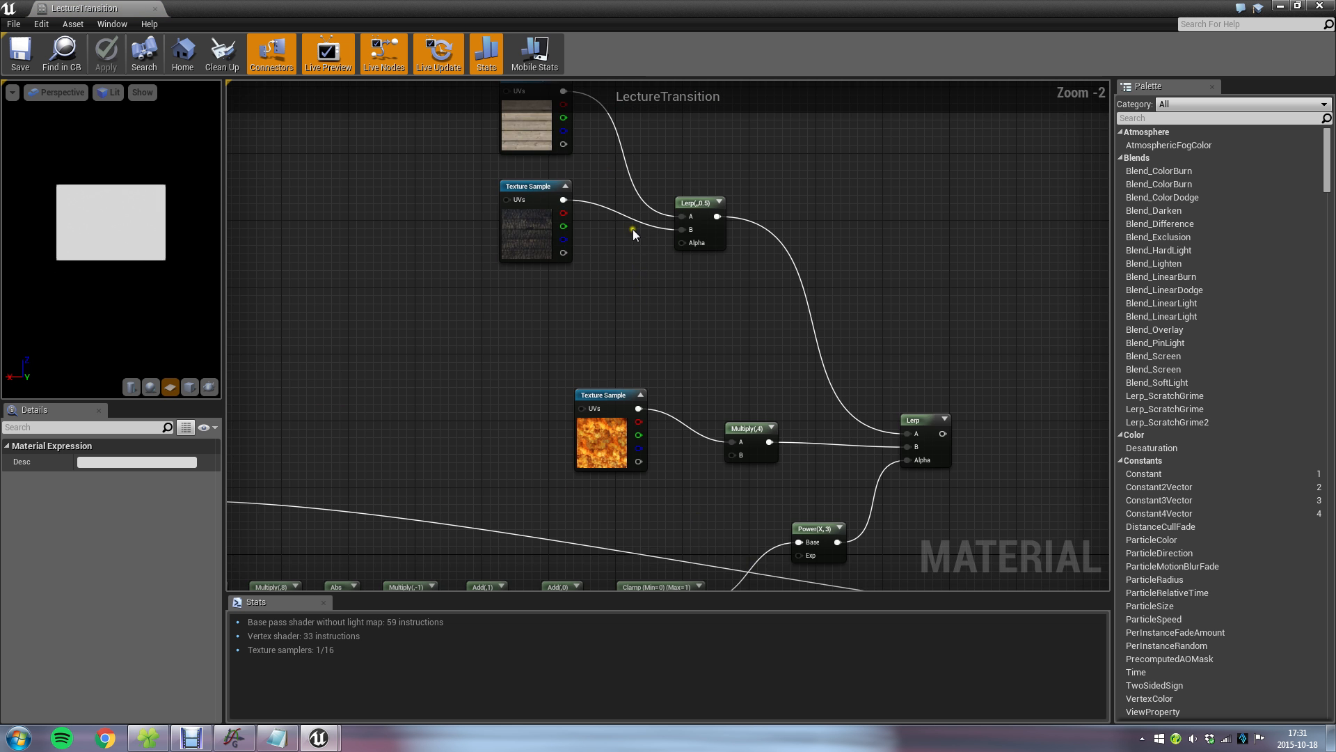
pyautogui.moveTo(595, 206); pyautogui.dragTo(713, 351)
pyautogui.moveTo(593, 309); pyautogui.dragTo(717, 328)
pyautogui.moveTo(565, 209); pyautogui.dragTo(572, 404)
pyautogui.moveTo(563, 306); pyautogui.dragTo(578, 253)
pyautogui.moveTo(449, 407); pyautogui.dragTo(518, 256, button='right')
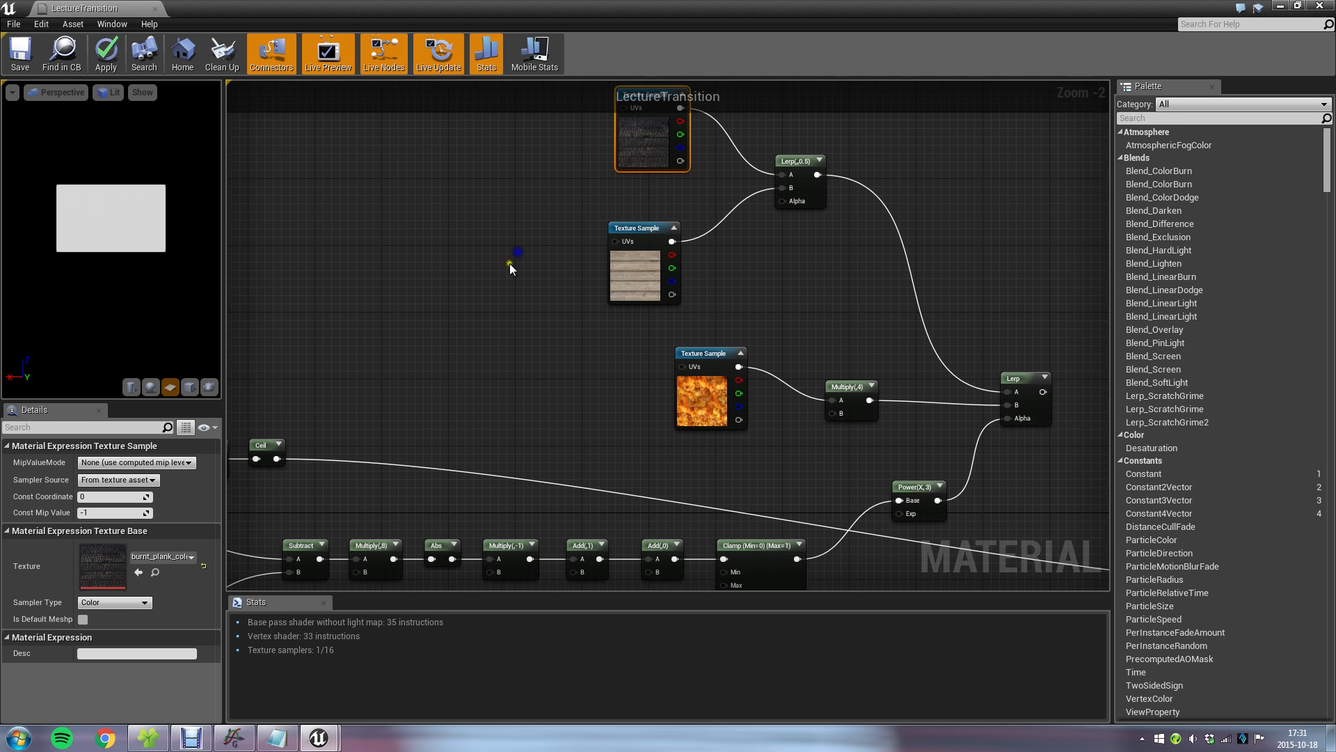
# Connect Ceil to the plank Lerp's Alpha and stack the burnt and plain plank texture samples closely above the wire.
pyautogui.moveTo(276, 458); pyautogui.dragTo(783, 201)
pyautogui.moveTo(702, 166); pyautogui.dragTo(687, 278, button='right')
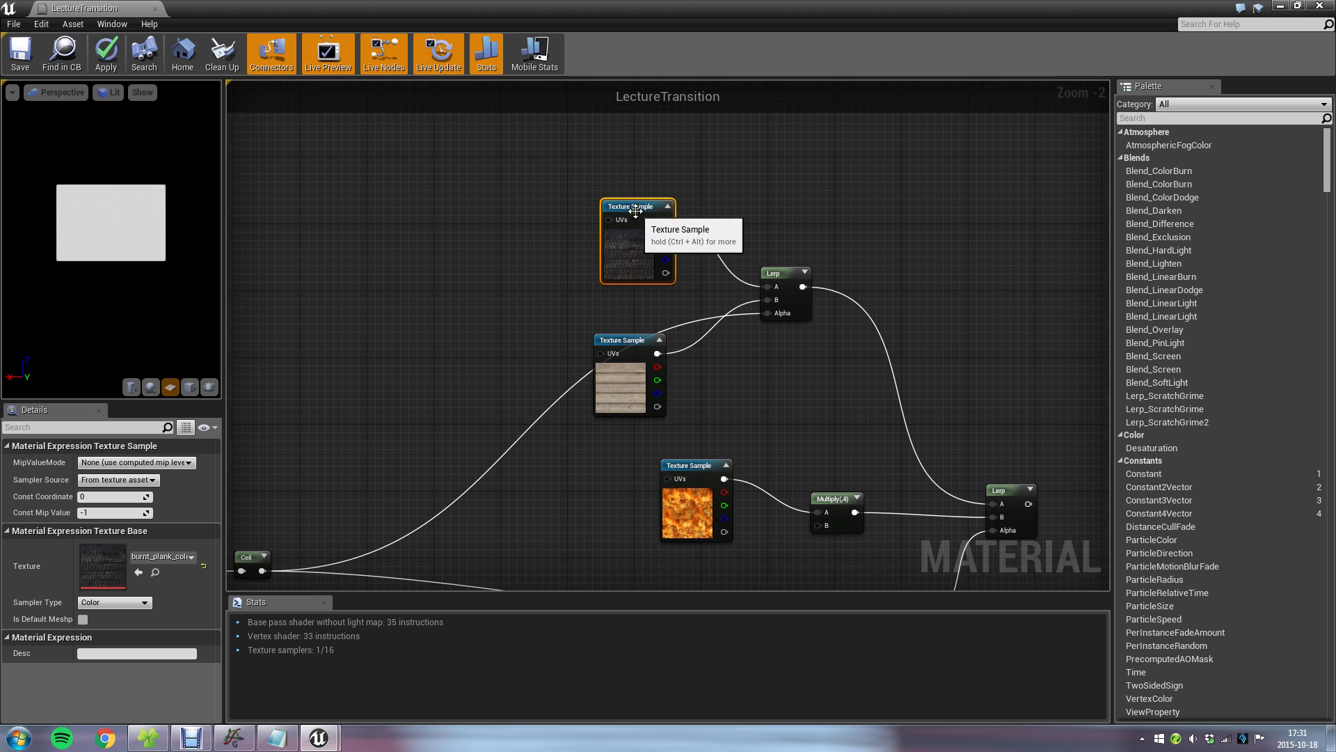
pyautogui.moveTo(644, 219); pyautogui.dragTo(628, 162)
pyautogui.moveTo(618, 338); pyautogui.dragTo(608, 279)
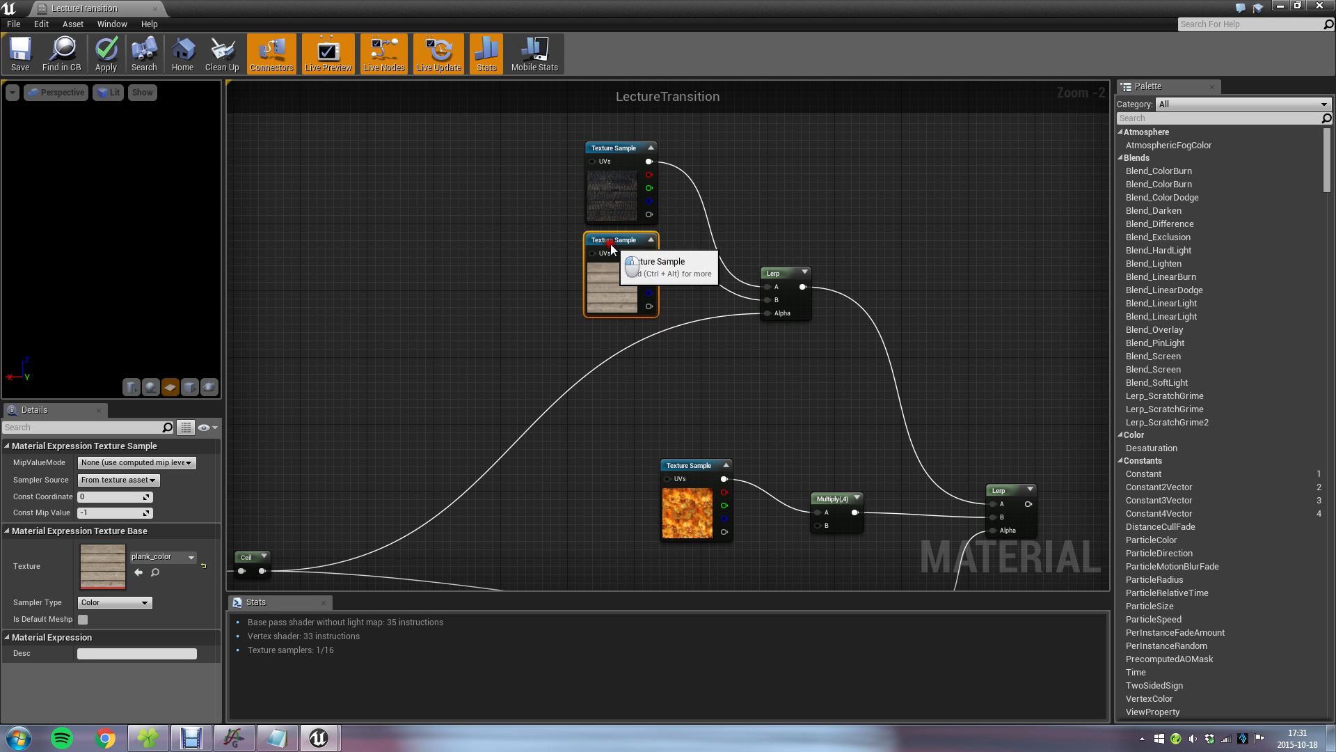
# Connect the final fire Lerp to Emissive Color, save the material and return to the level view.
pyautogui.moveTo(871, 441); pyautogui.dragTo(501, 230, button='right')
pyautogui.moveTo(662, 291); pyautogui.dragTo(946, 486)
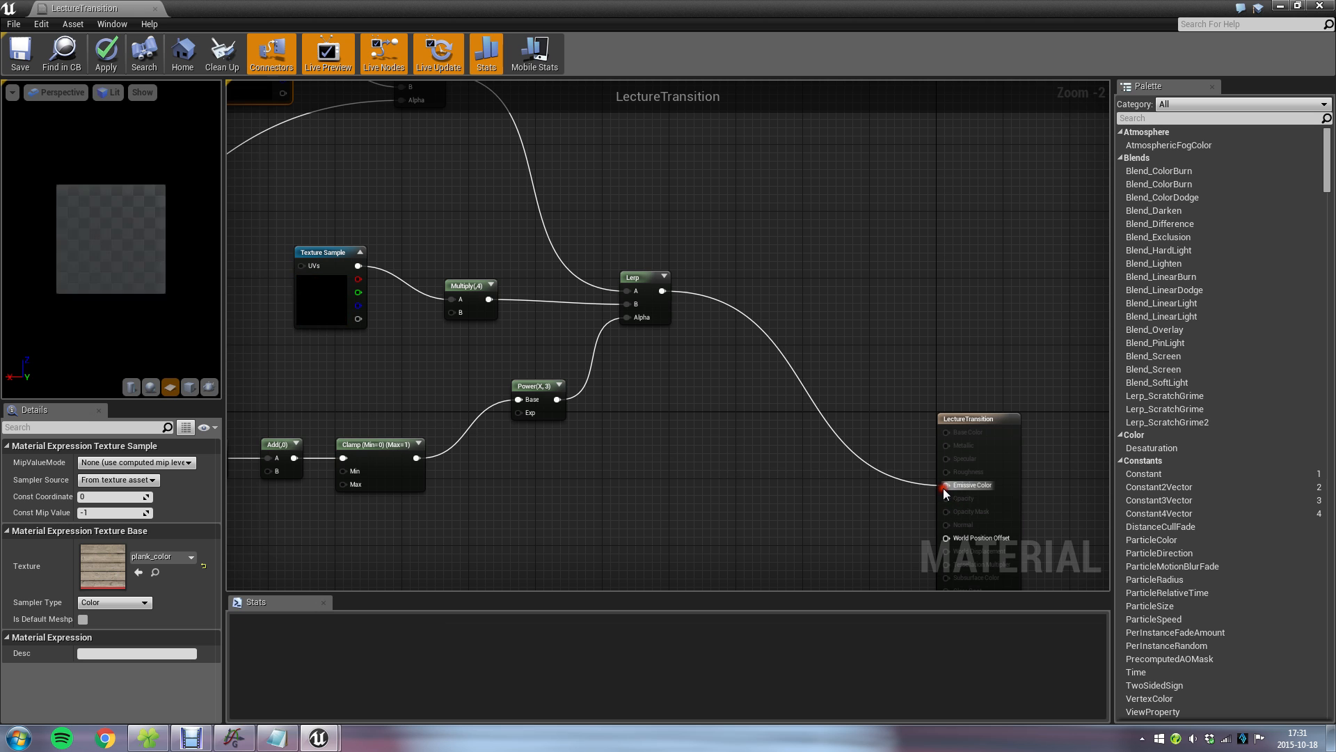
pyautogui.click(21, 59)
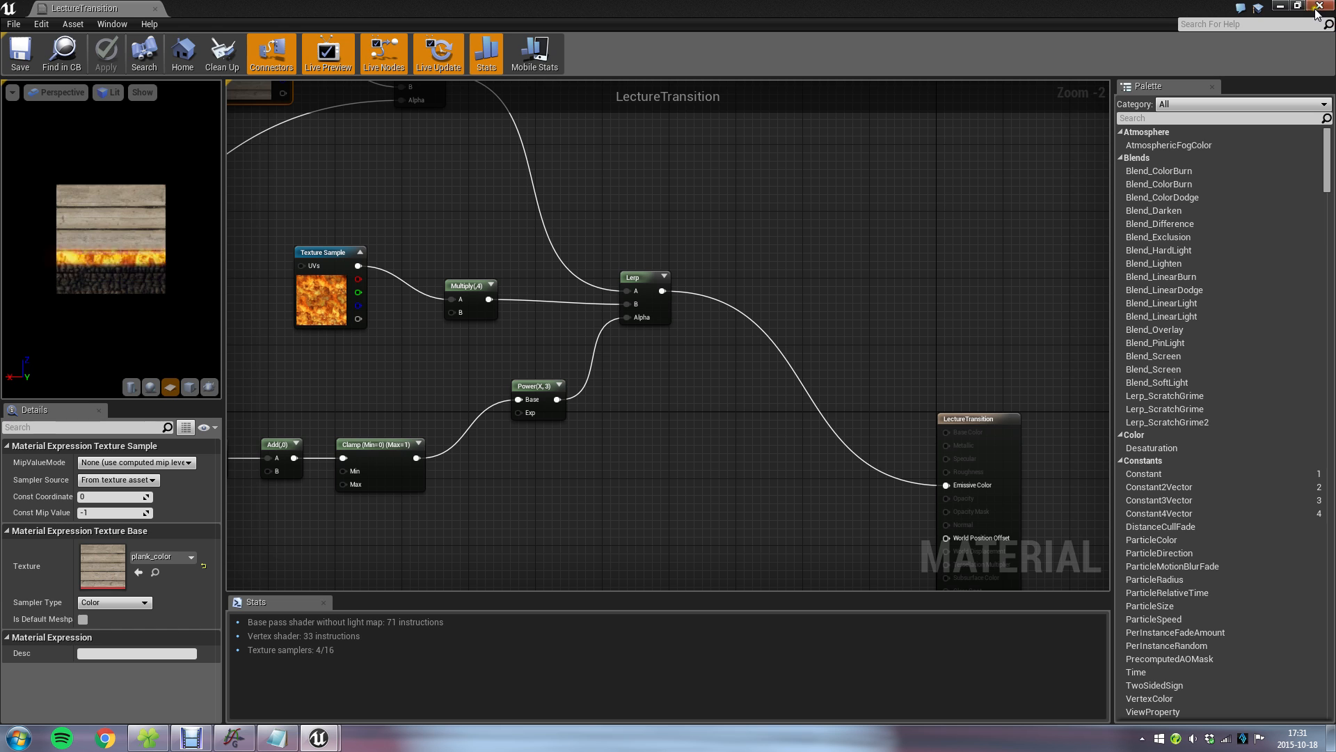
pyautogui.click(1280, 6)
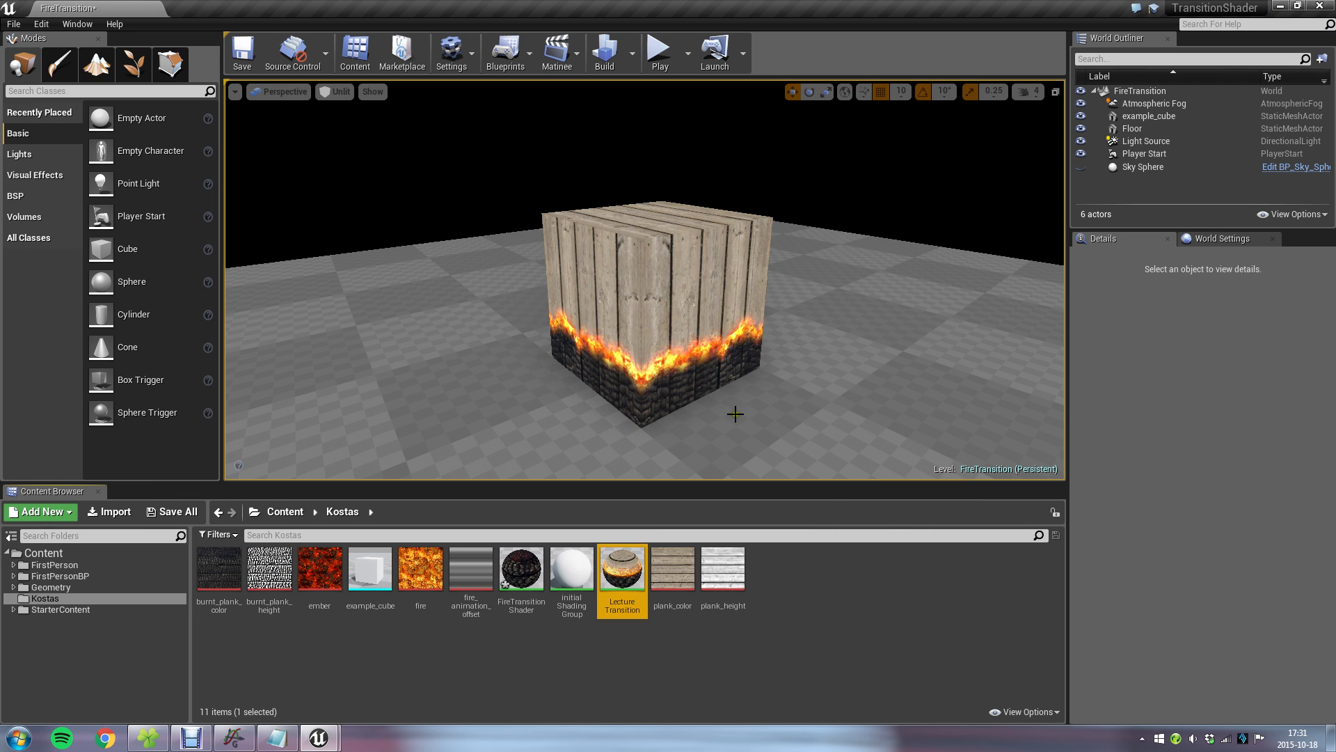
# Switch to the Graph program, examine the ceil(x-0.6) curve over a wider range, and return to the level.
pyautogui.click(235, 739)
pyautogui.scroll(-5, 557, 456)
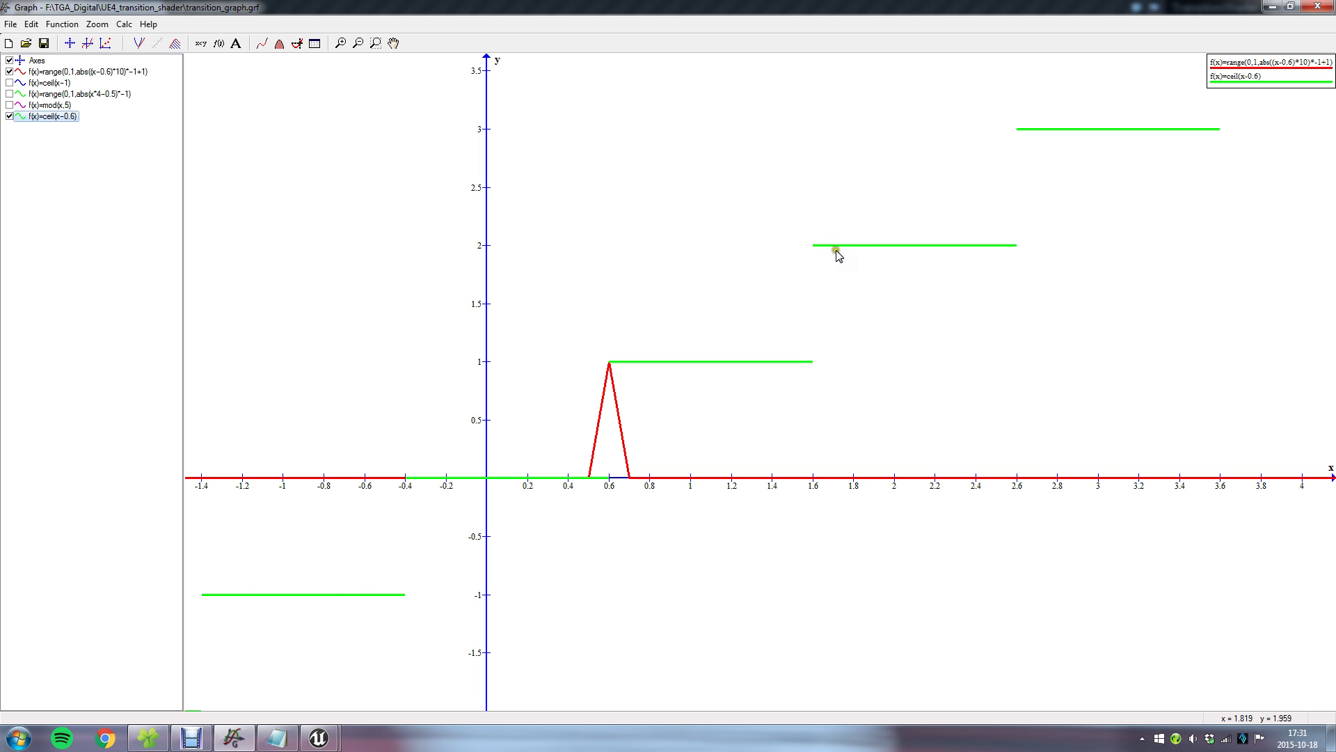
pyautogui.click(1272, 7)
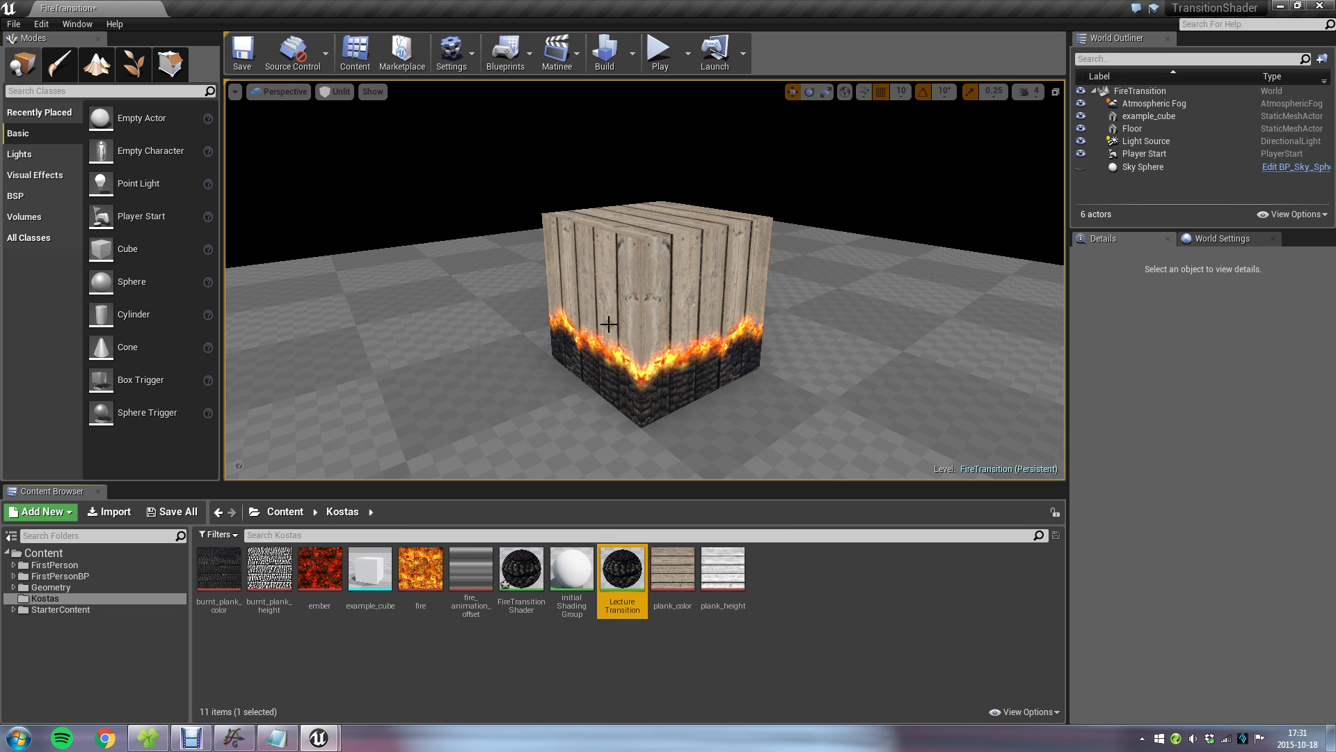
# Reopen the LectureTransition material, insert a Clamp node between Ceil and the plank Lerp's Alpha, save it and return to the level.
pyautogui.doubleClick(624, 573)
pyautogui.moveTo(603, 162); pyautogui.dragTo(1123, 328, button='right')
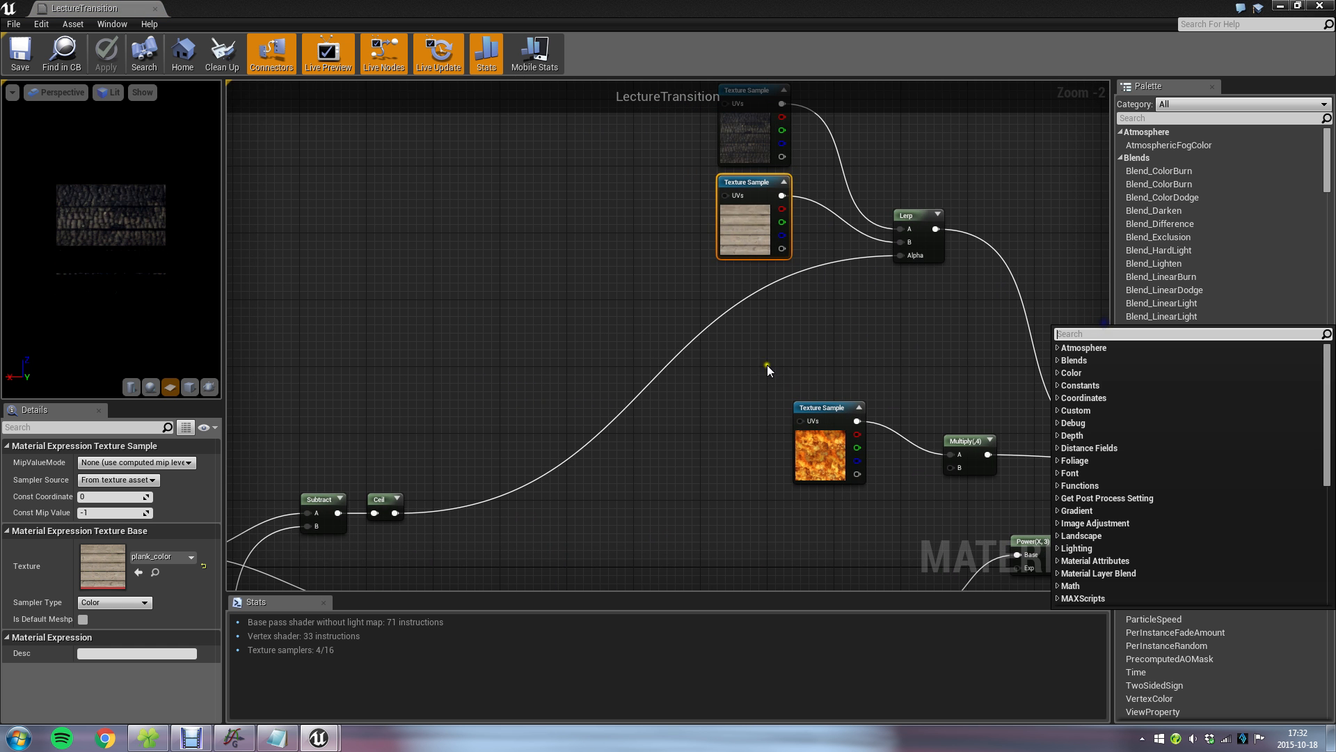
pyautogui.click(871, 278)
pyautogui.click(901, 258)
pyautogui.moveTo(901, 256); pyautogui.dragTo(699, 360)
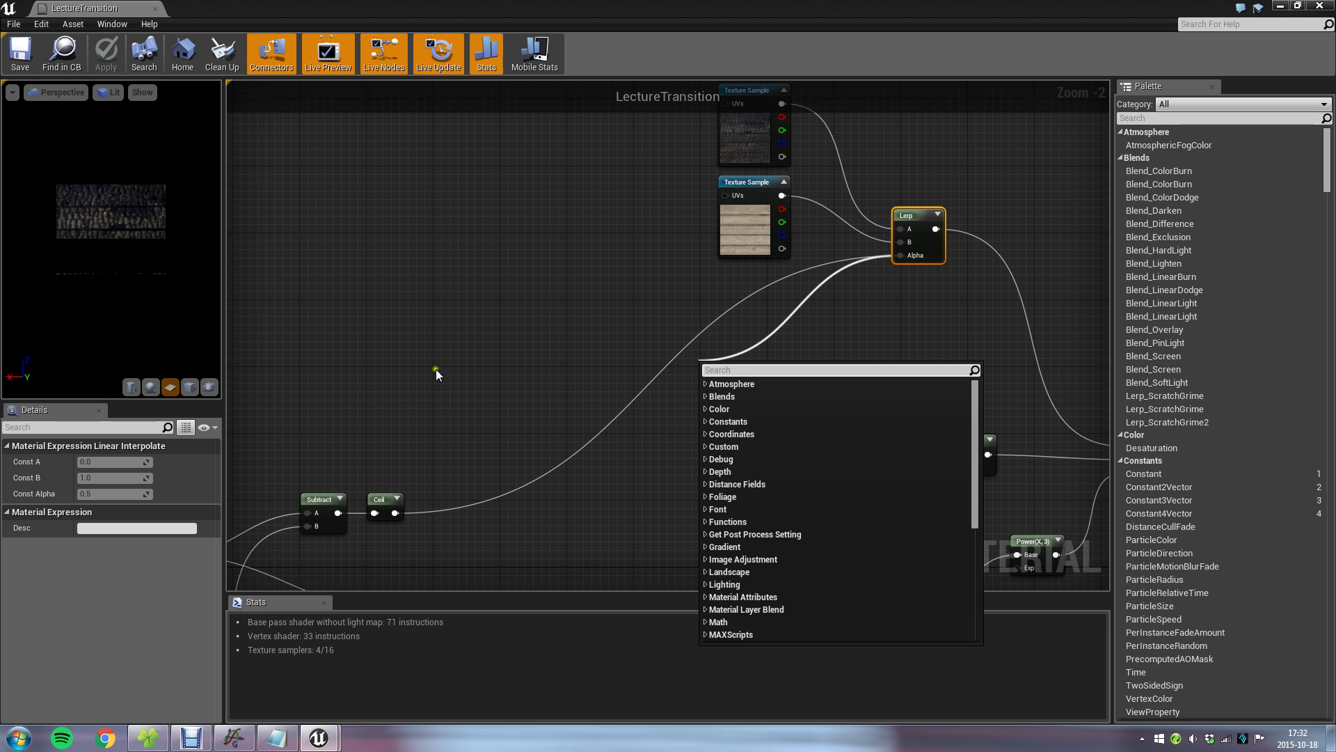
pyautogui.write('clamp')
pyautogui.press('Return')
pyautogui.moveTo(728, 369); pyautogui.dragTo(704, 316)
pyautogui.click(21, 55)
pyautogui.click(1280, 6)
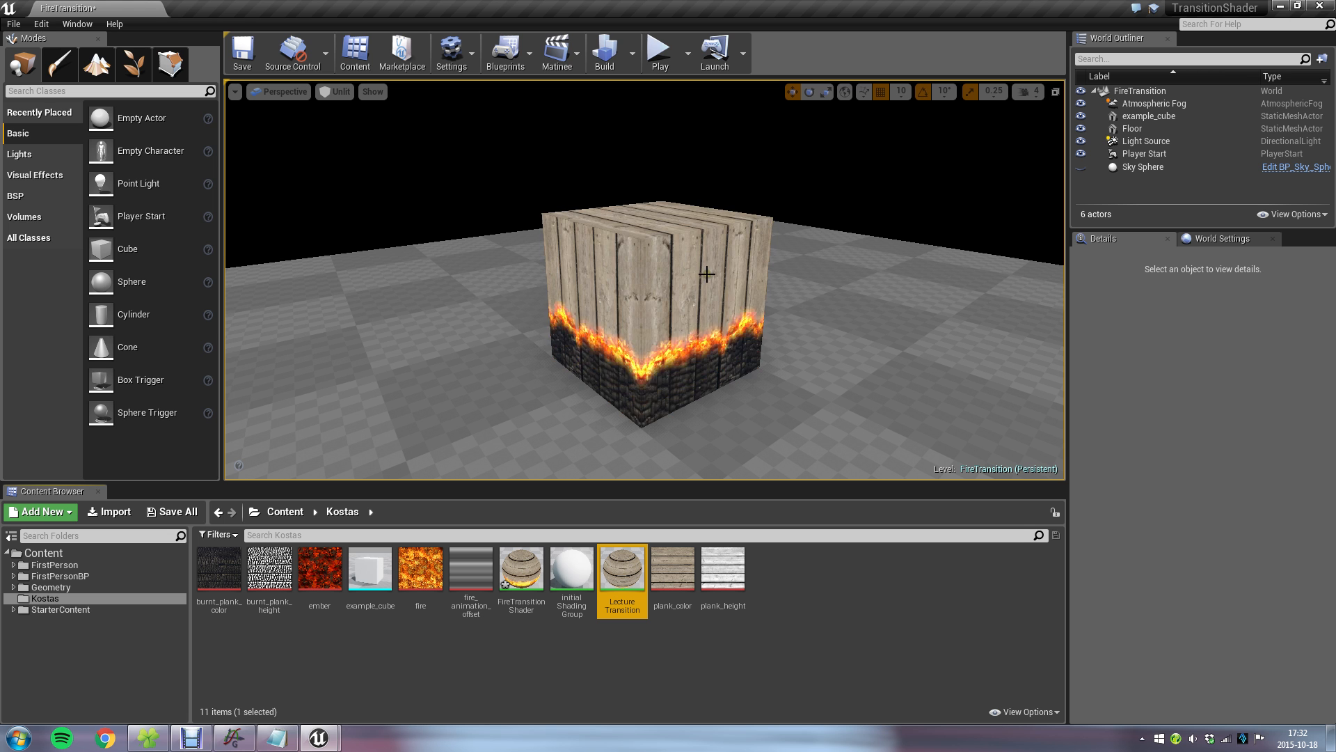
# View the fire line on the cube from several distances and assign the FireTransitionShader material to the cube for comparison.
pyautogui.scroll(-5, 696, 273)
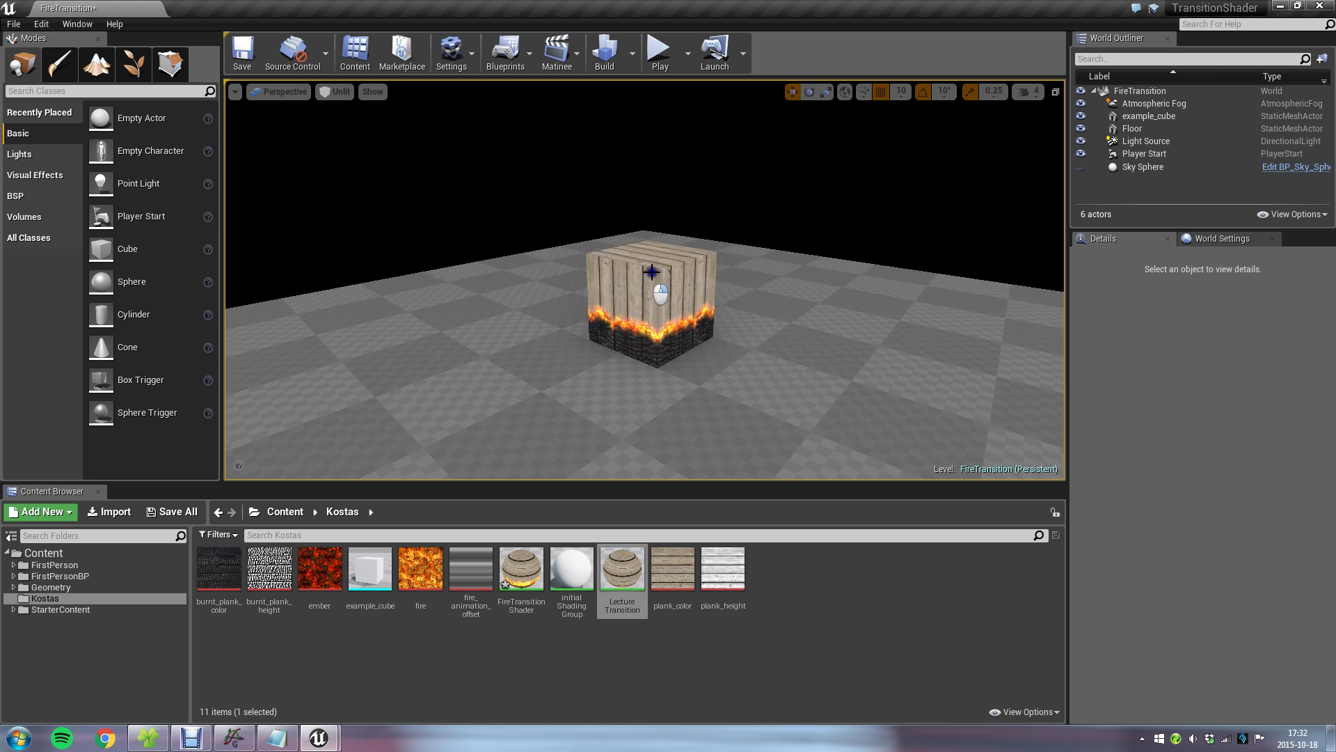
pyautogui.scroll(5, 640, 313)
pyautogui.press('d')
pyautogui.moveTo(659, 281); pyautogui.dragTo(606, 291, button='right')
pyautogui.moveTo(521, 572); pyautogui.dragTo(554, 289)
pyautogui.moveTo(555, 289); pyautogui.dragTo(513, 312, button='right')
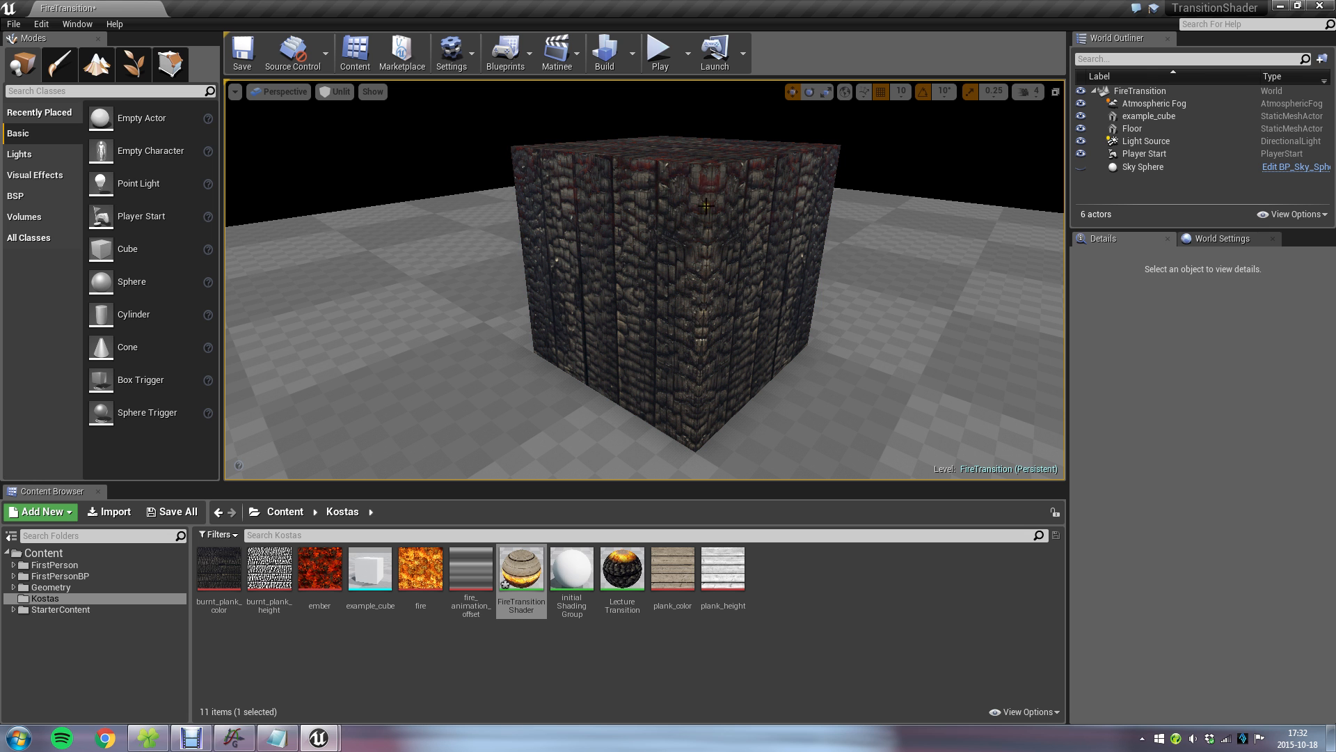
# Compare LectureTransition's Ceil and fire branches with the ceil(x-0.6) step and fire peak in the Graph program, and return to the level.
pyautogui.doubleClick(634, 570)
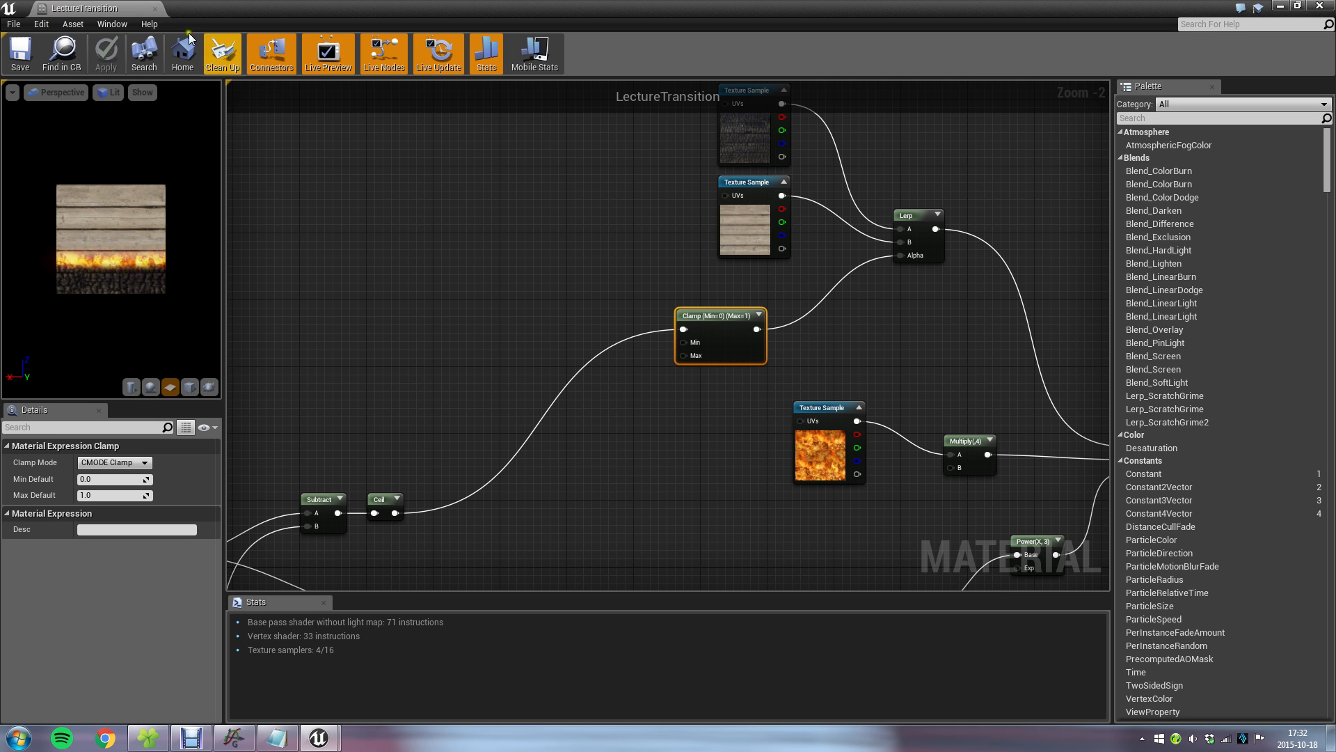
pyautogui.moveTo(573, 497); pyautogui.dragTo(686, 388, button='right')
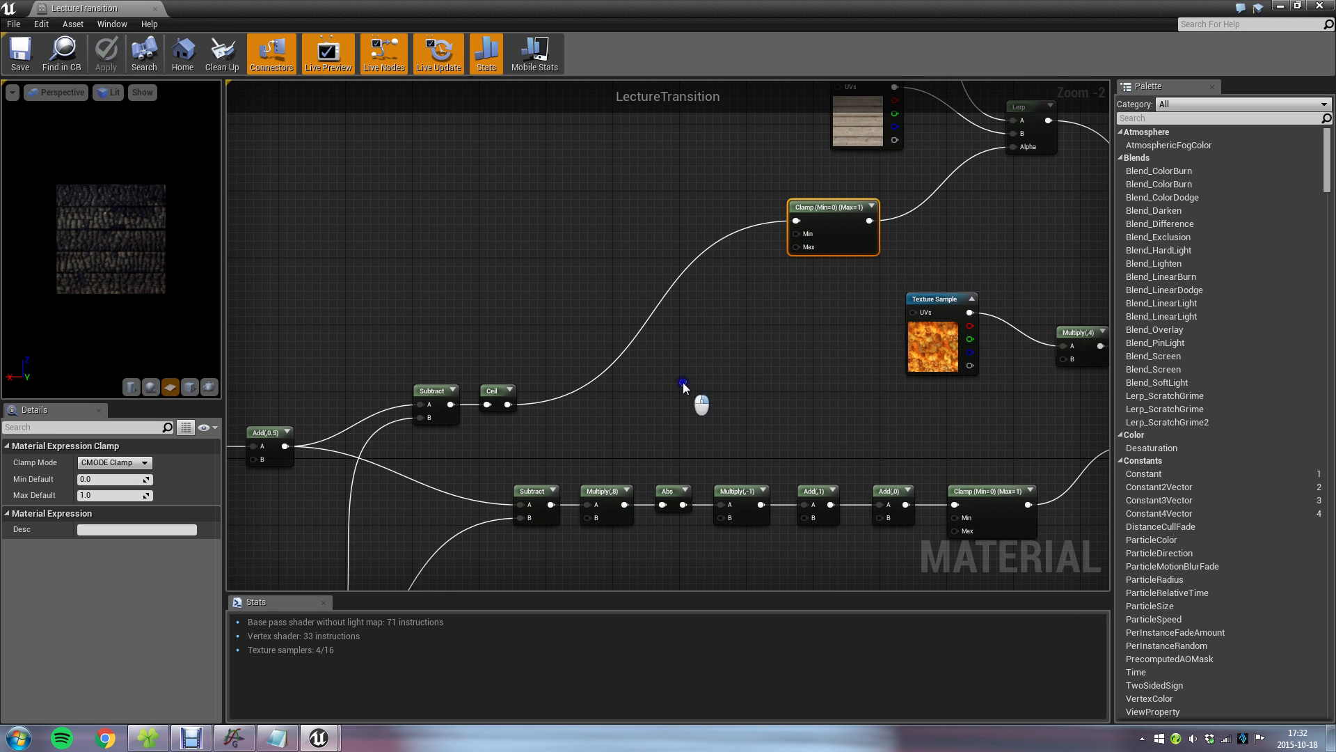
pyautogui.click(242, 743)
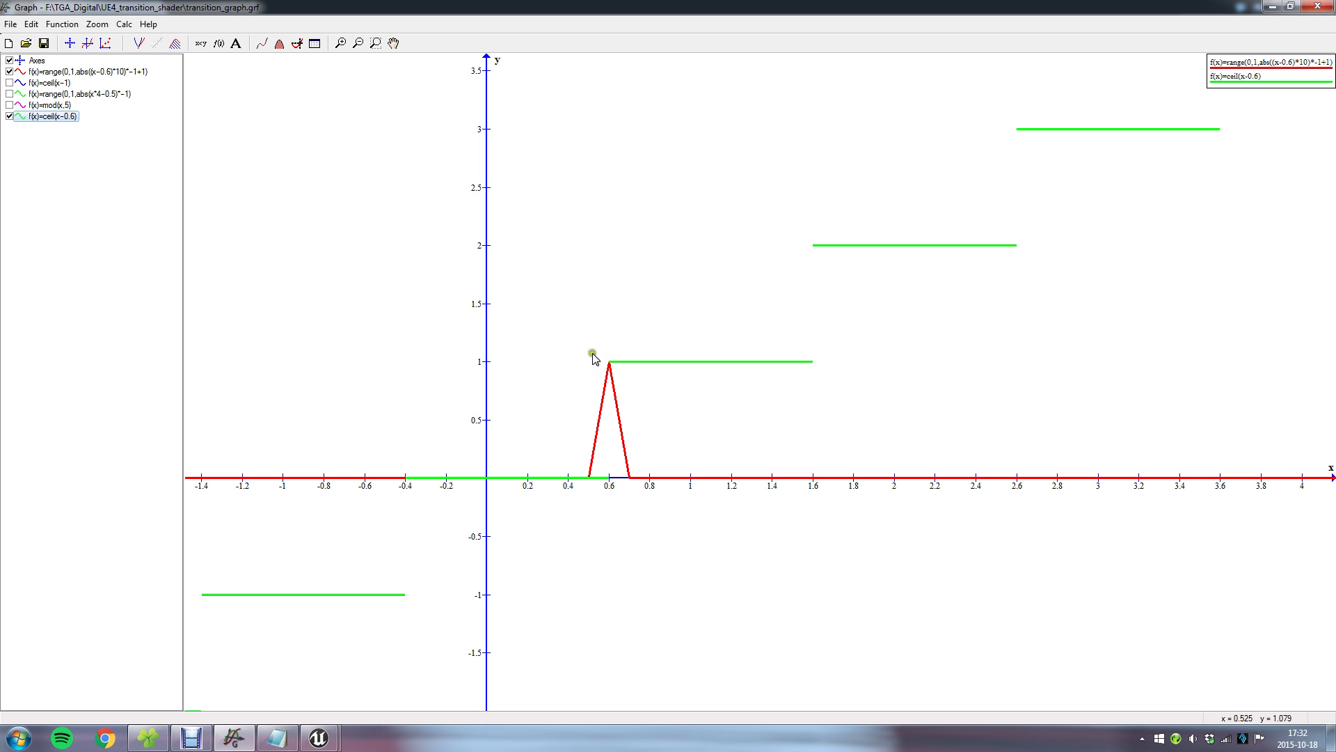
pyautogui.scroll(5, 572, 385)
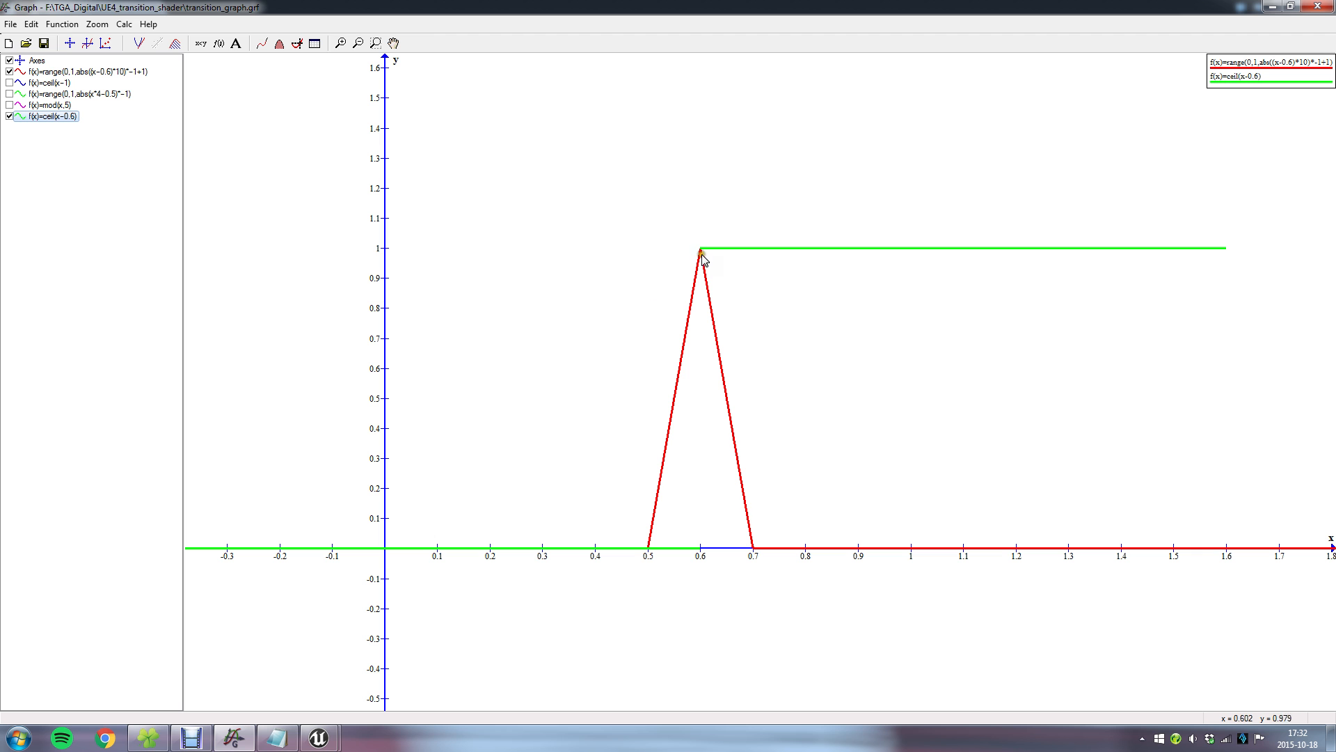
pyautogui.click(227, 734)
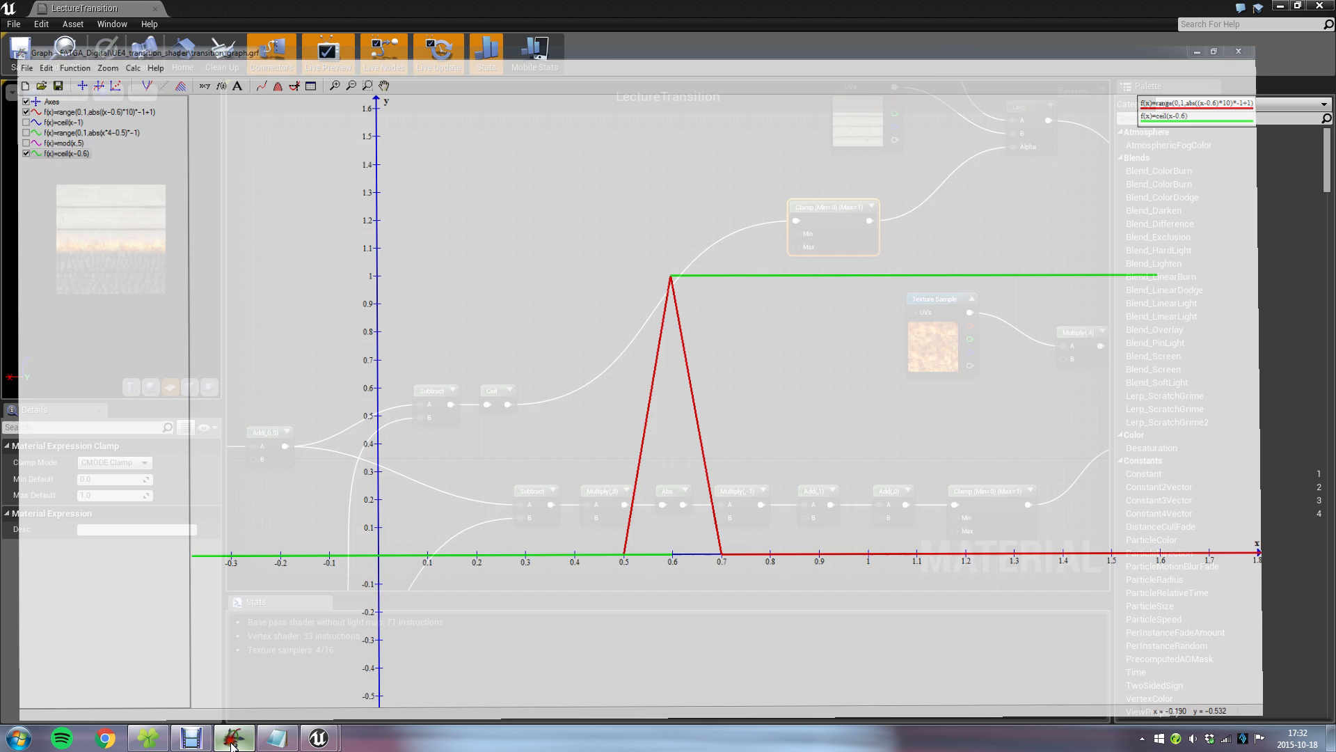
pyautogui.moveTo(763, 393); pyautogui.dragTo(500, 402, button='right')
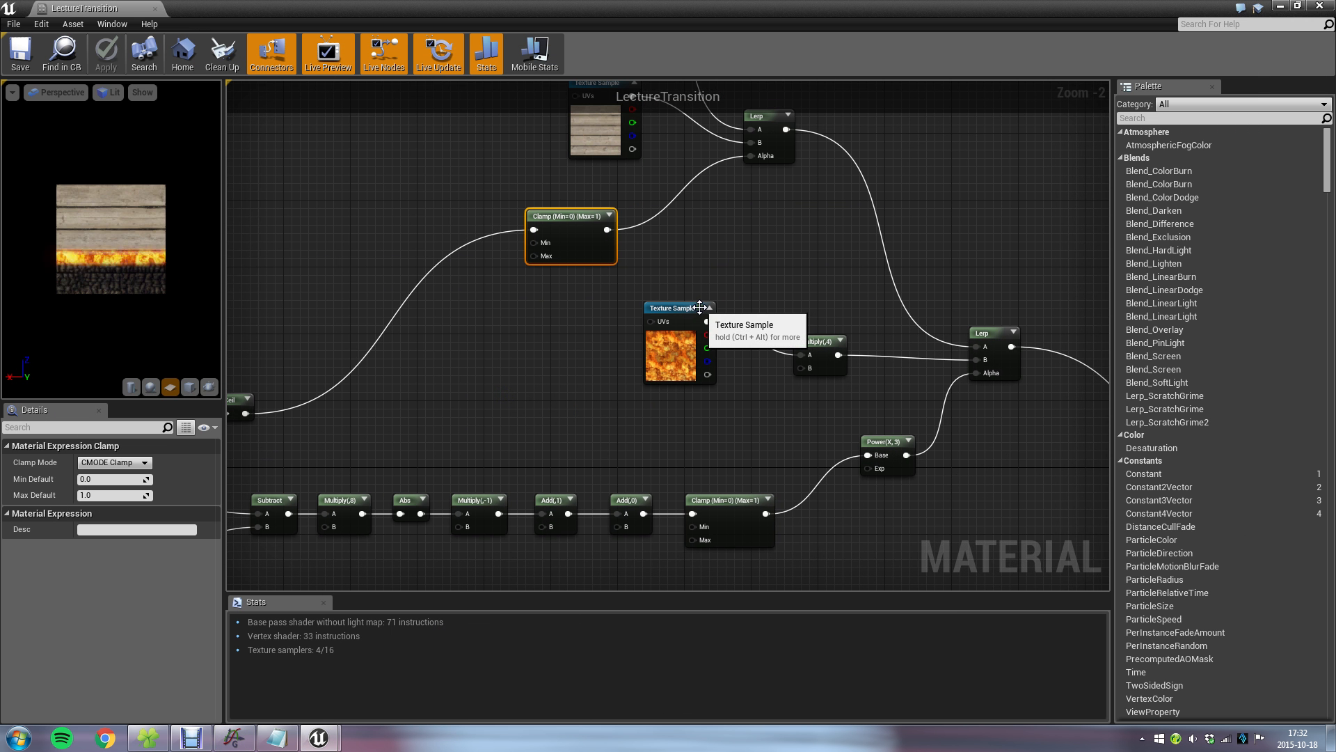
pyautogui.scroll(1, 556, 392)
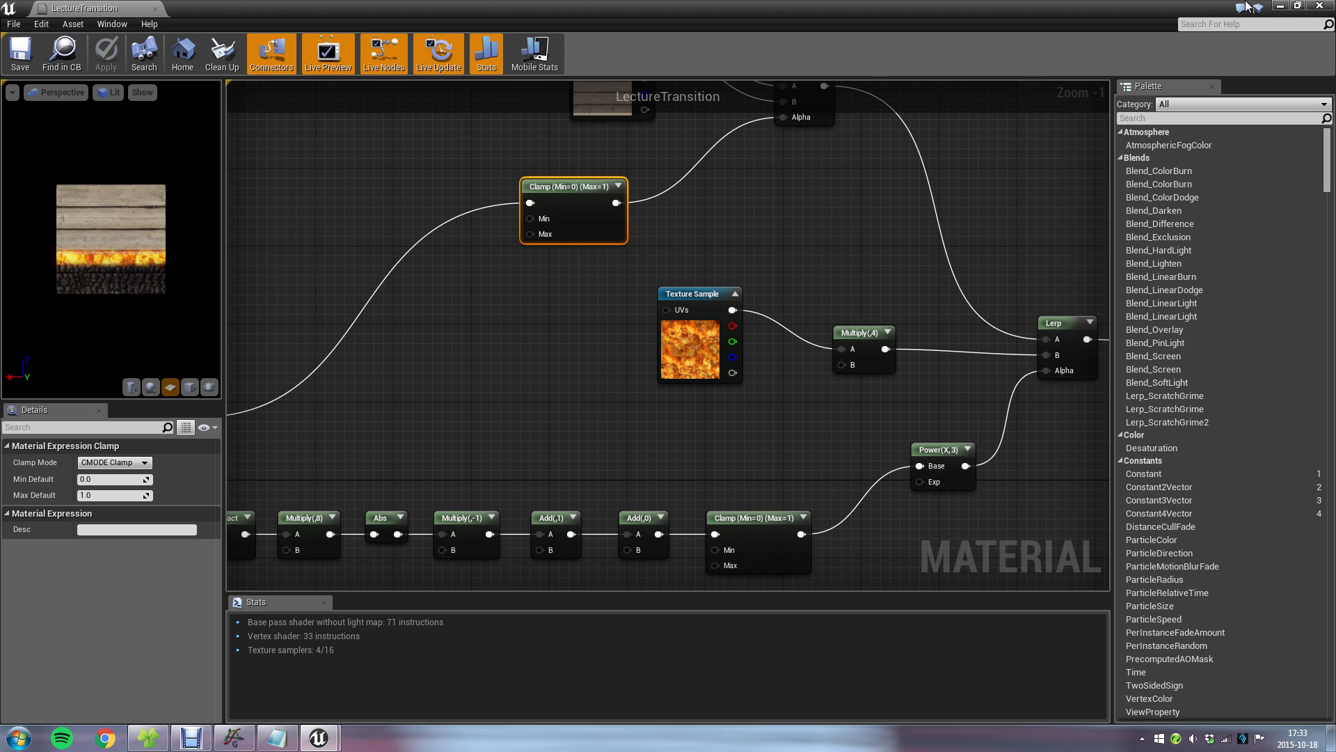
pyautogui.click(1280, 5)
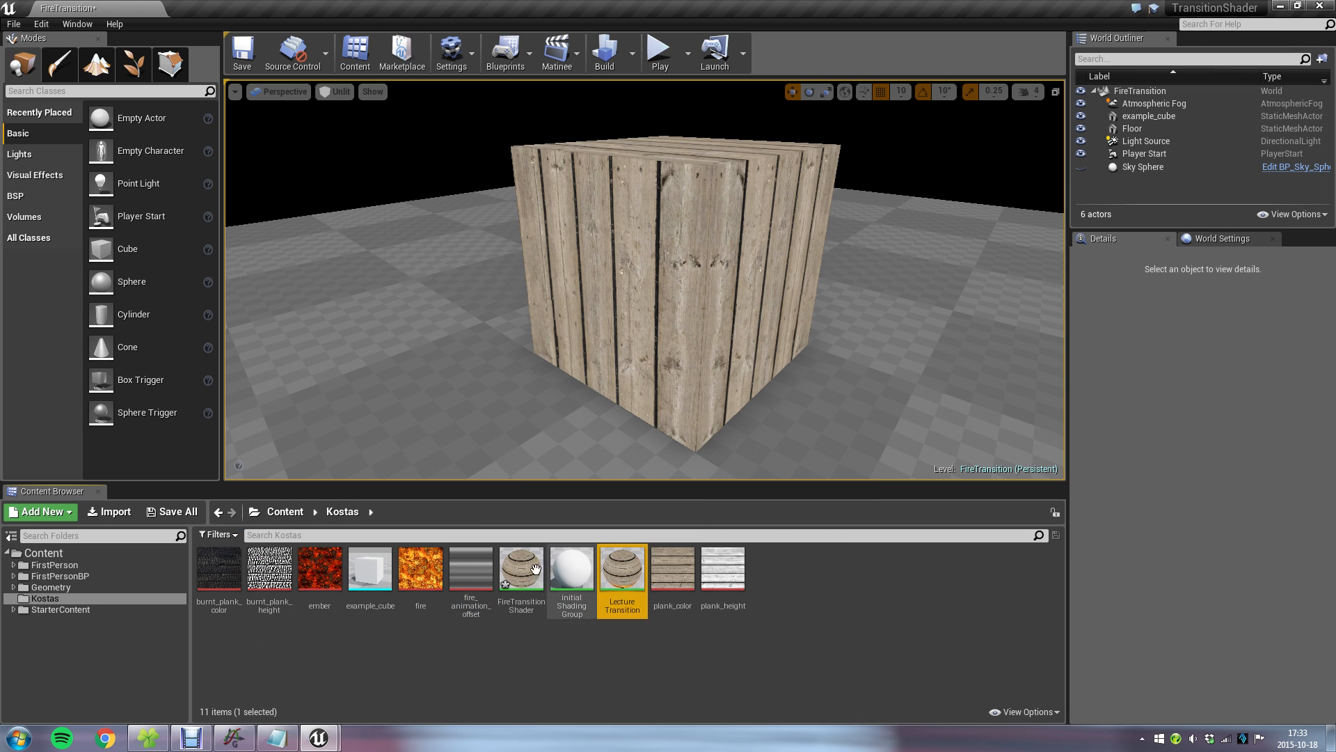
# Check the FireTransitionShader material, return to the level and reapply it to the cube to examine its fire and ember effect.
pyautogui.doubleClick(525, 571)
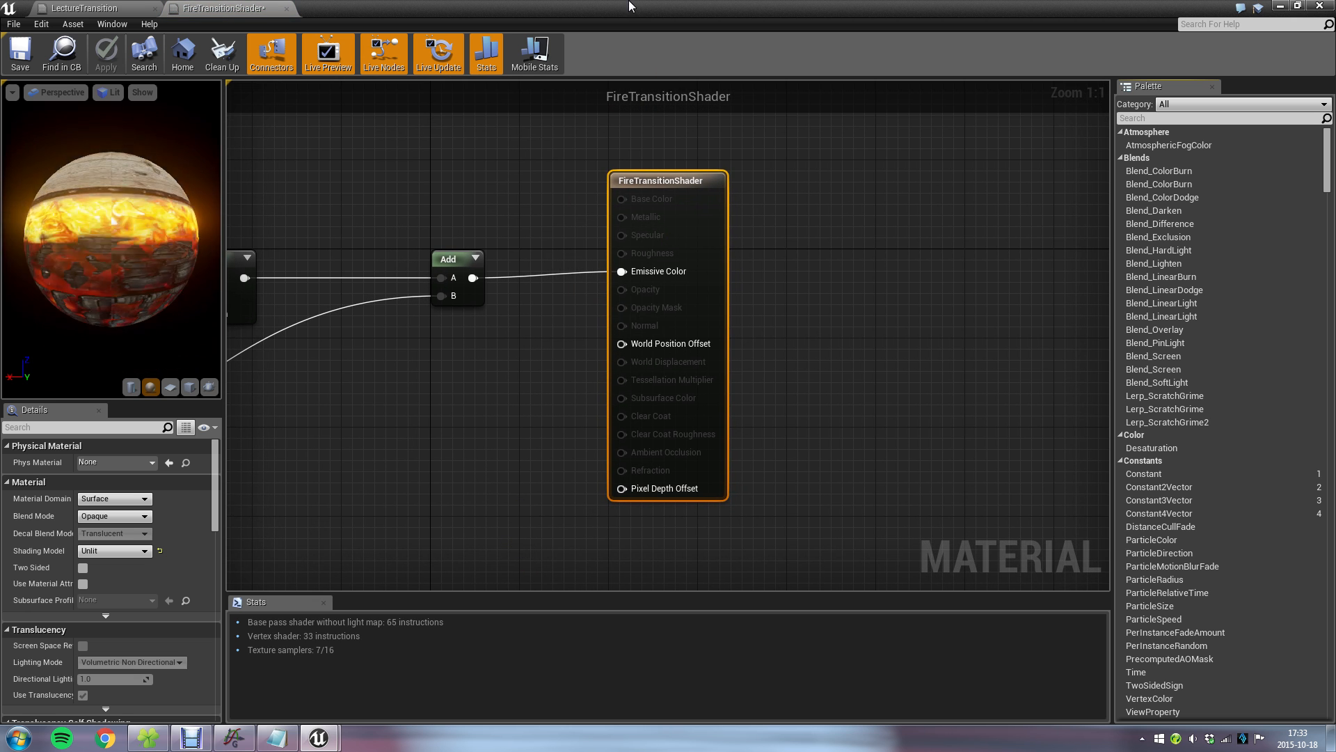
pyautogui.click(1281, 5)
pyautogui.moveTo(538, 572); pyautogui.dragTo(567, 524)
pyautogui.press('s')
pyautogui.moveTo(763, 279)
pyautogui.mouseDown(button='right')
pyautogui.moveTo(758, 317)
pyautogui.moveTo(787, 299)
pyautogui.moveTo(746, 296)
pyautogui.moveTo(793, 283)
pyautogui.moveTo(782, 295)
pyautogui.mouseUp(button='right')
pyautogui.press('w')
pyautogui.press('s')
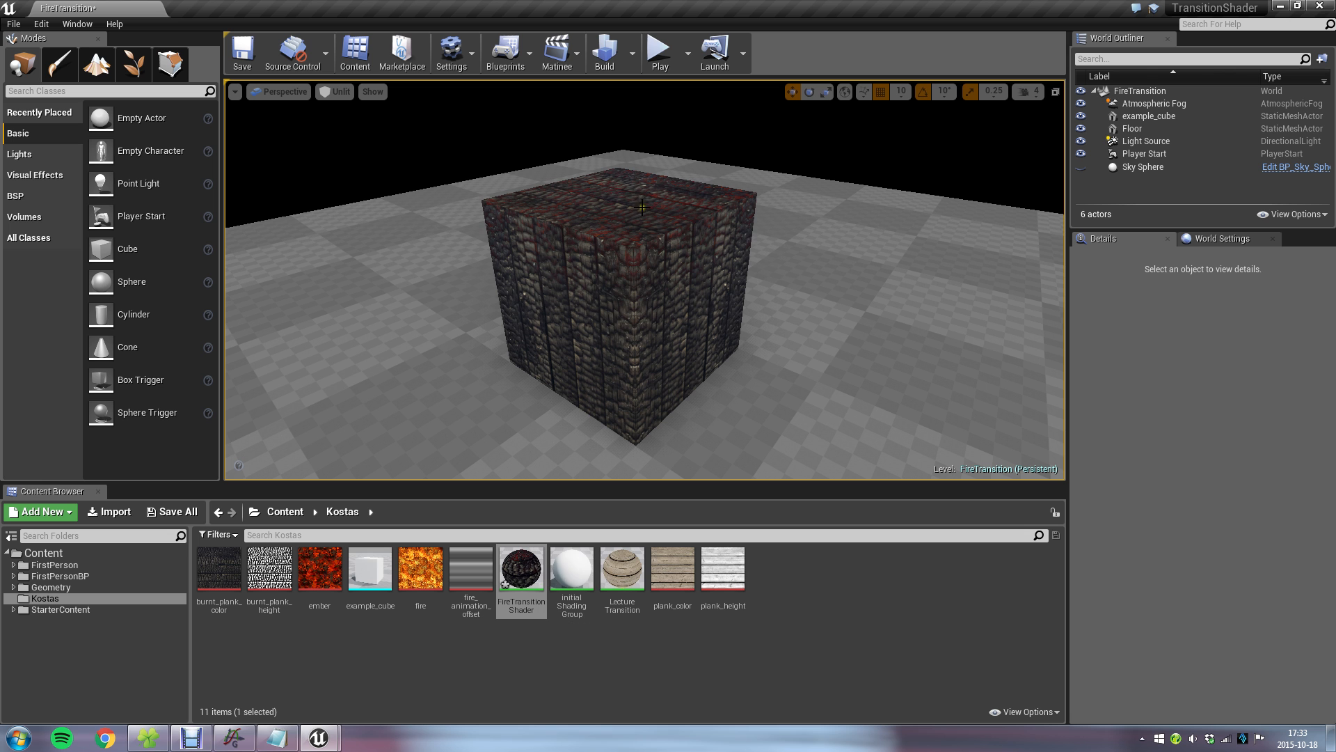
pyautogui.moveTo(613, 167)
pyautogui.mouseDown(button='right')
pyautogui.moveTo(633, 179)
pyautogui.moveTo(622, 242)
pyautogui.moveTo(644, 180)
pyautogui.moveTo(630, 156)
pyautogui.mouseUp(button='right')
pyautogui.press('w')
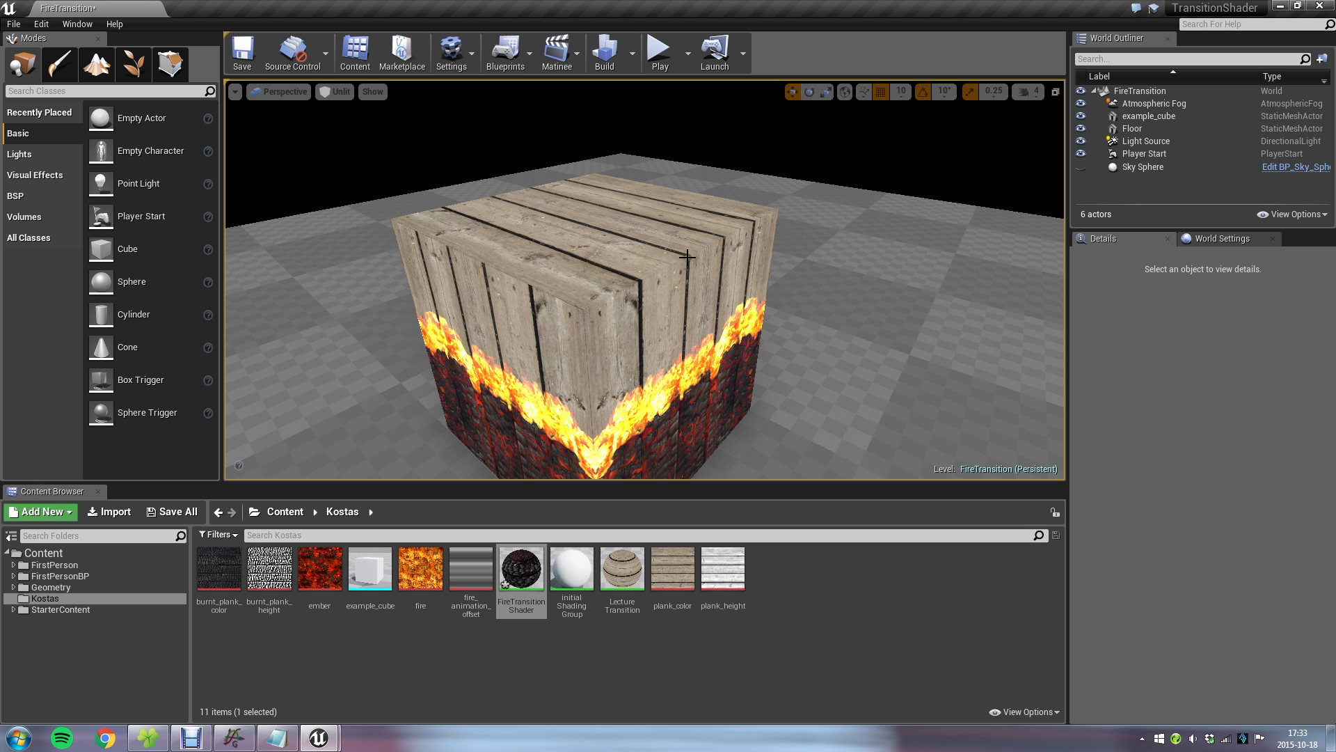
# Open the FireTransitionShader material and examine its ObjectLocalBounds, LocalPosition and Time nodes and the animation offset texture branch.
pyautogui.doubleClick(521, 568)
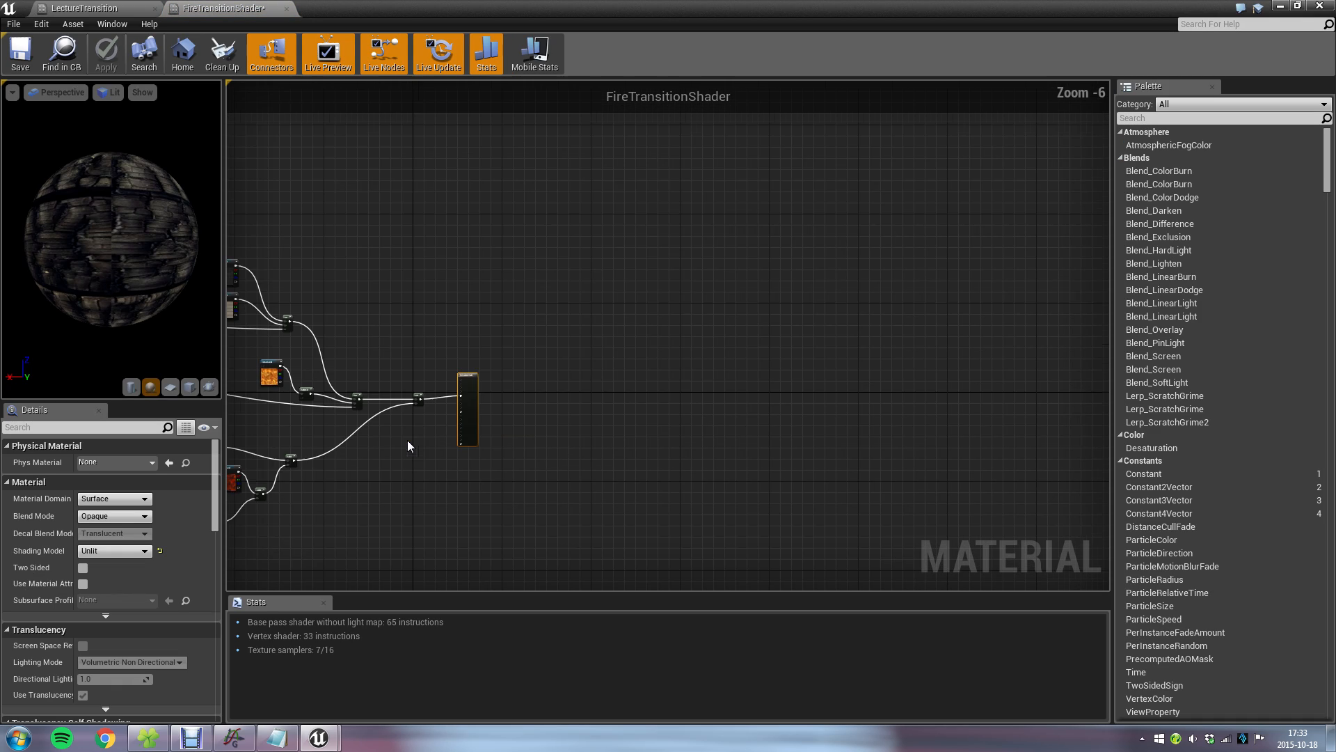
pyautogui.scroll(7, 780, 508)
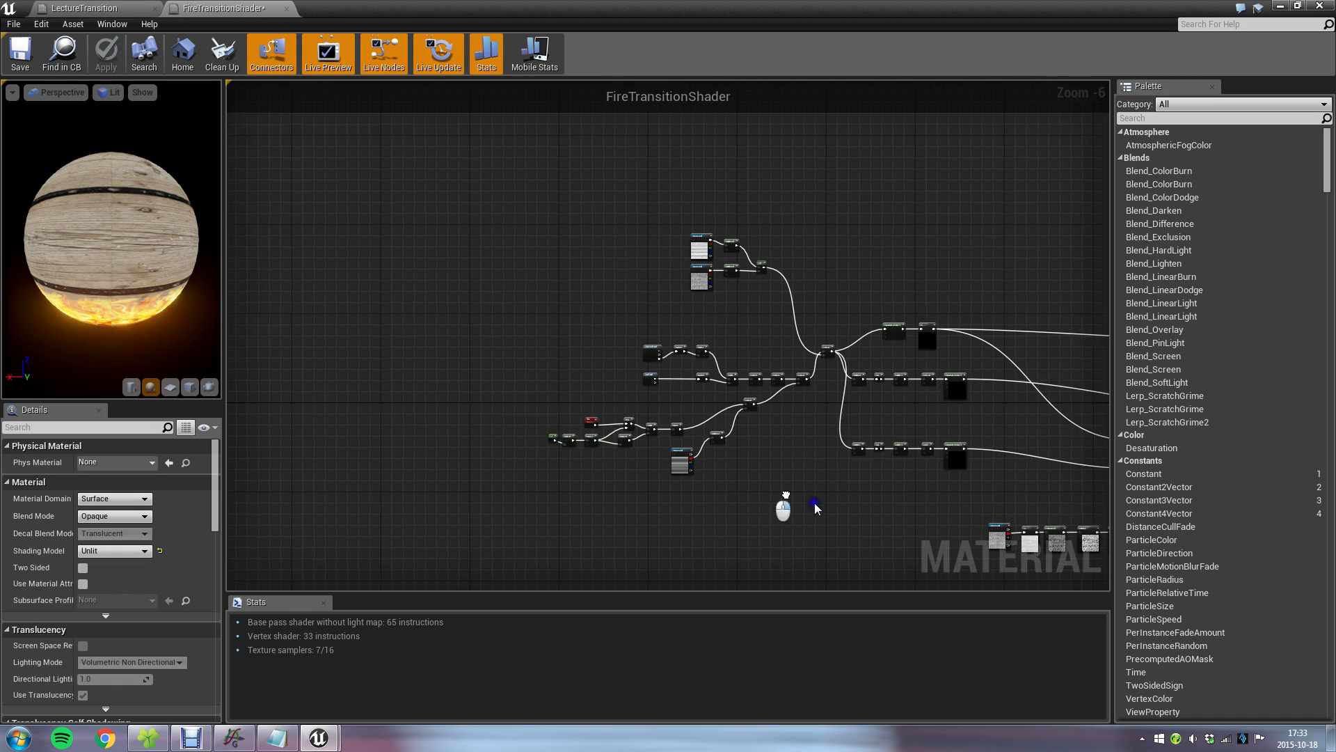
pyautogui.moveTo(519, 161); pyautogui.dragTo(525, 484, button='right')
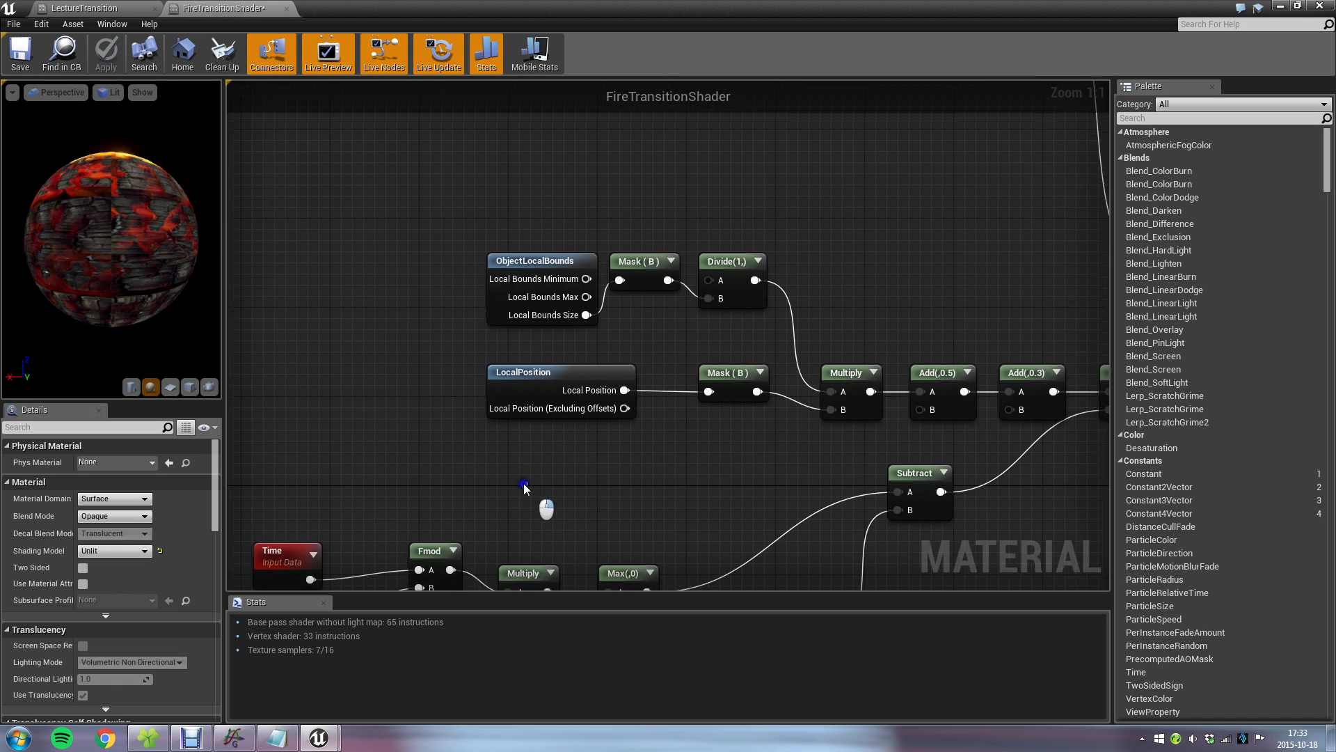
pyautogui.moveTo(590, 187); pyautogui.dragTo(515, 191, button='right')
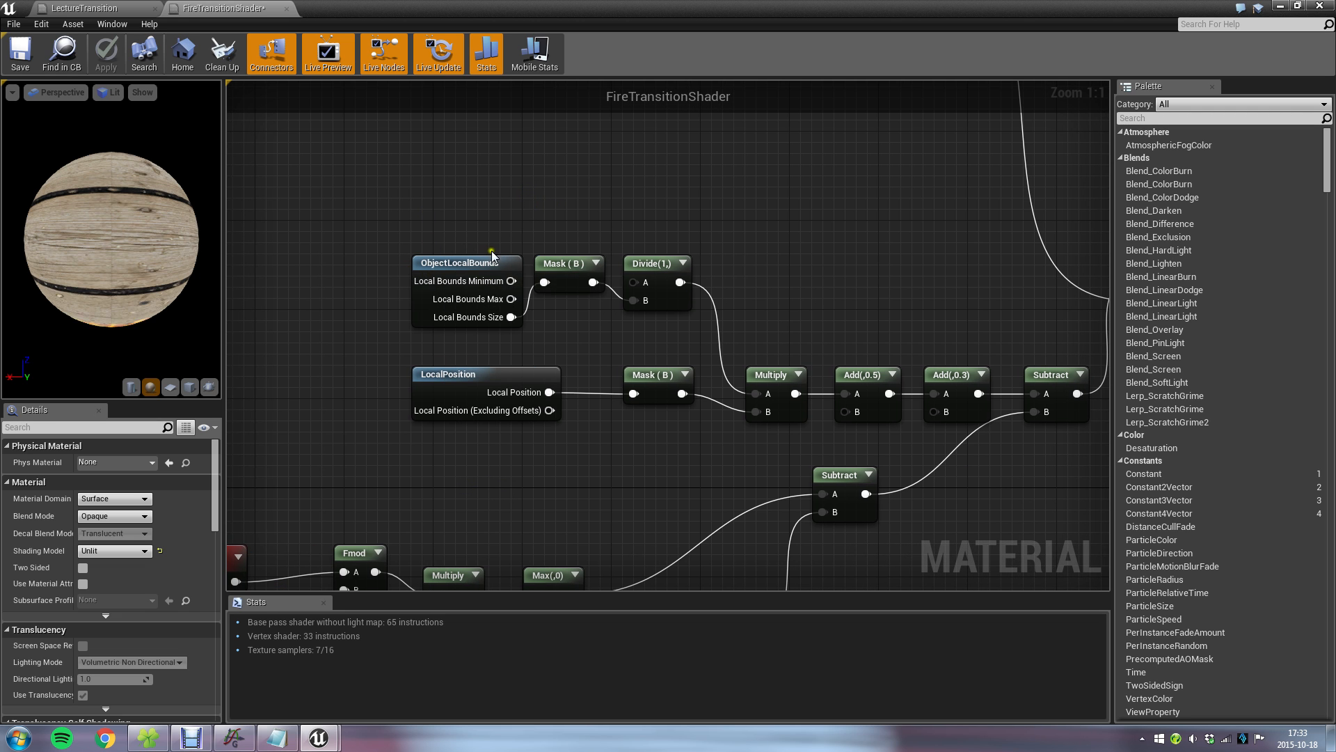
pyautogui.moveTo(501, 457); pyautogui.dragTo(681, 207, button='right')
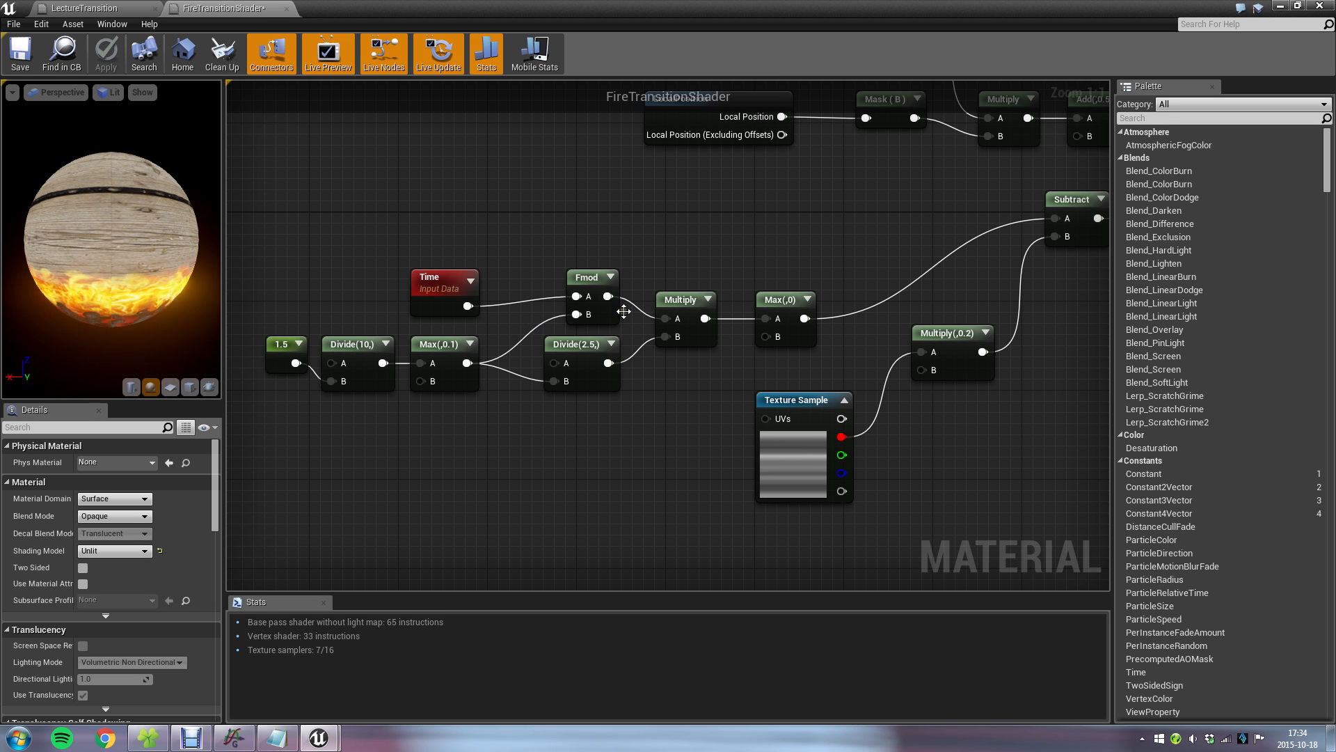
pyautogui.moveTo(841, 277); pyautogui.dragTo(578, 277, button='right')
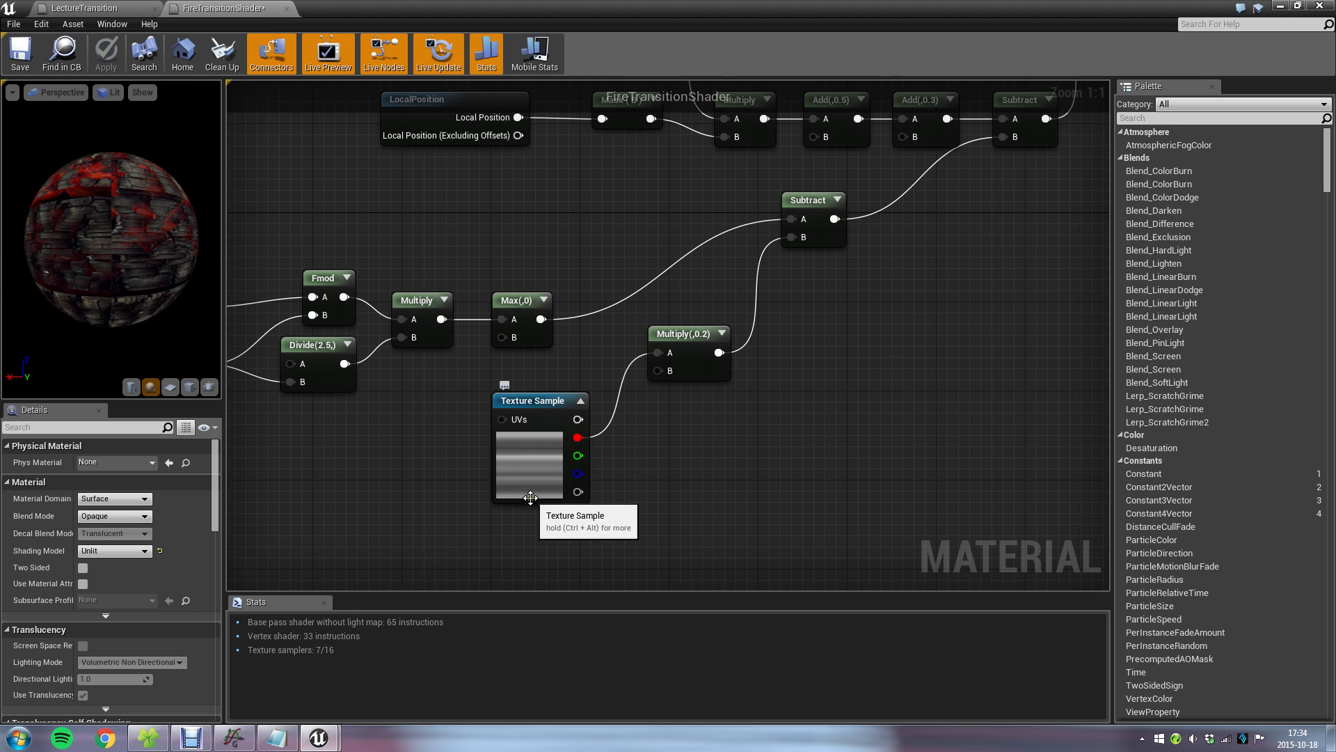
pyautogui.moveTo(837, 282); pyautogui.dragTo(593, 546, button='right')
# Examine how the plank and burnt plank height textures are multiplied, added and fed into the Subtract node.
pyautogui.moveTo(668, 240); pyautogui.dragTo(744, 558, button='right')
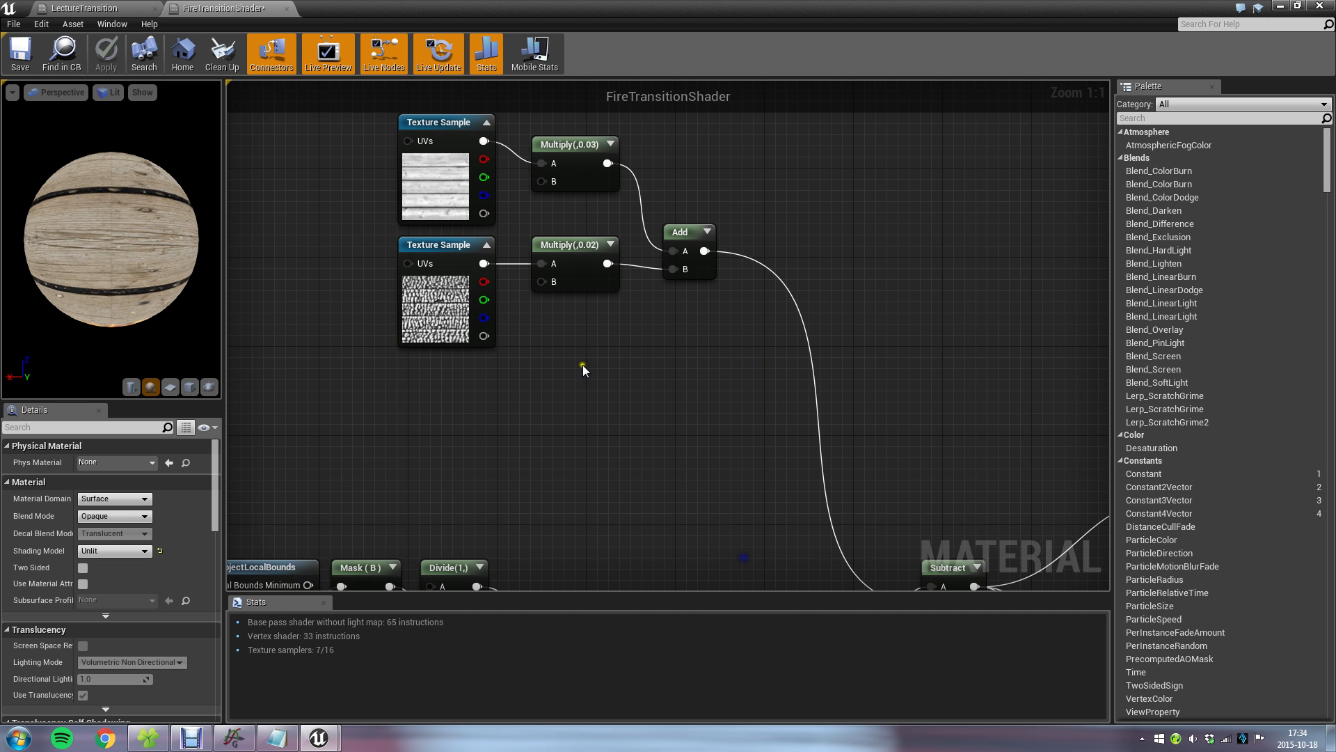
pyautogui.moveTo(583, 370); pyautogui.dragTo(605, 411, button='right')
pyautogui.moveTo(754, 507); pyautogui.dragTo(602, 259, button='right')
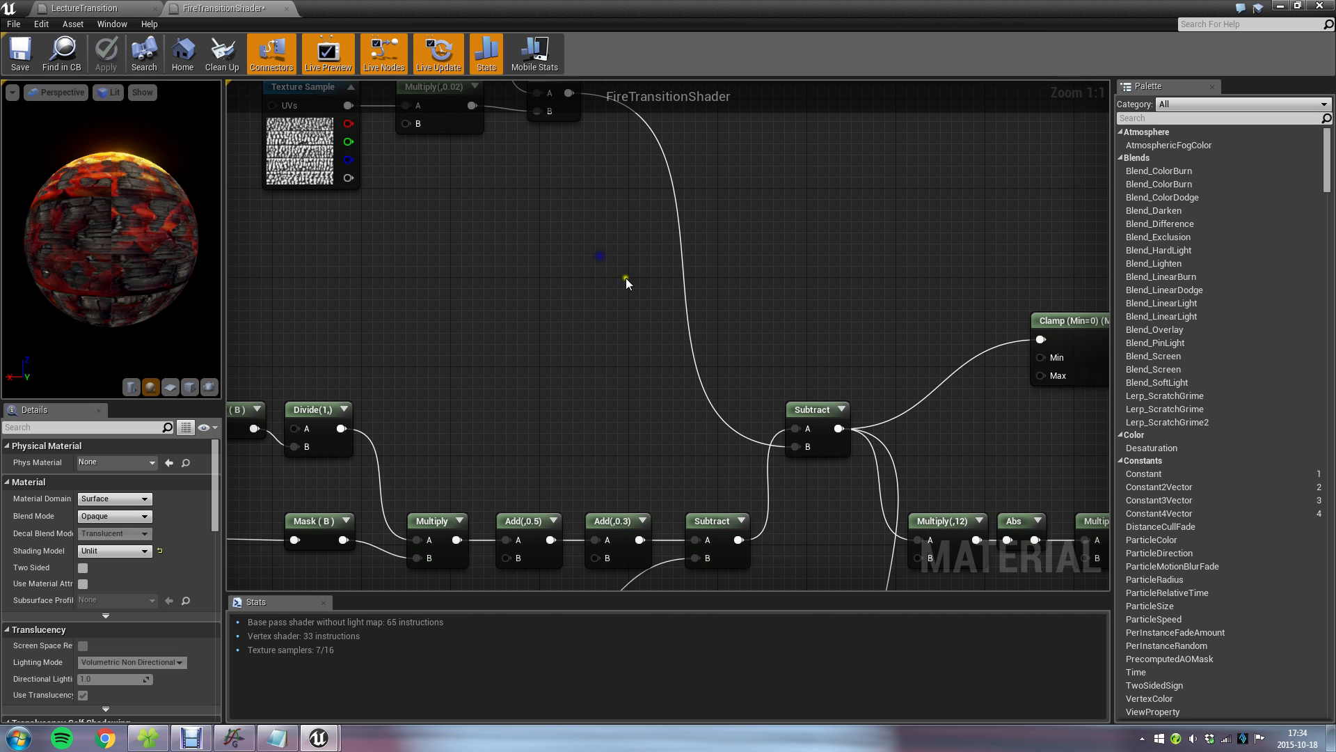
pyautogui.moveTo(779, 374); pyautogui.dragTo(662, 236, button='right')
pyautogui.moveTo(727, 534); pyautogui.dragTo(748, 334, button='right')
pyautogui.moveTo(665, 268); pyautogui.dragTo(827, 507, button='right')
pyautogui.moveTo(629, 230); pyautogui.dragTo(748, 357, button='right')
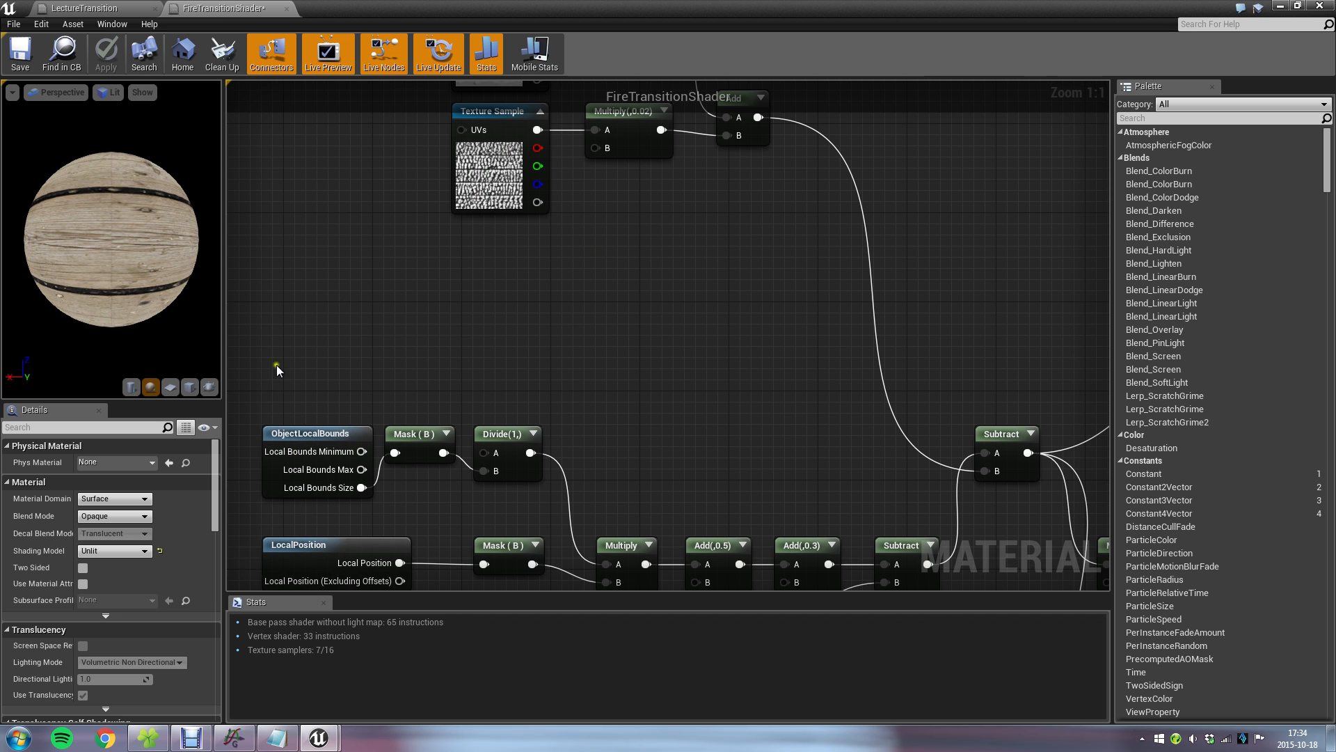
# Switch the material preview to a plane and return to the level to view the cube from the front.
pyautogui.click(173, 387)
pyautogui.click(1280, 6)
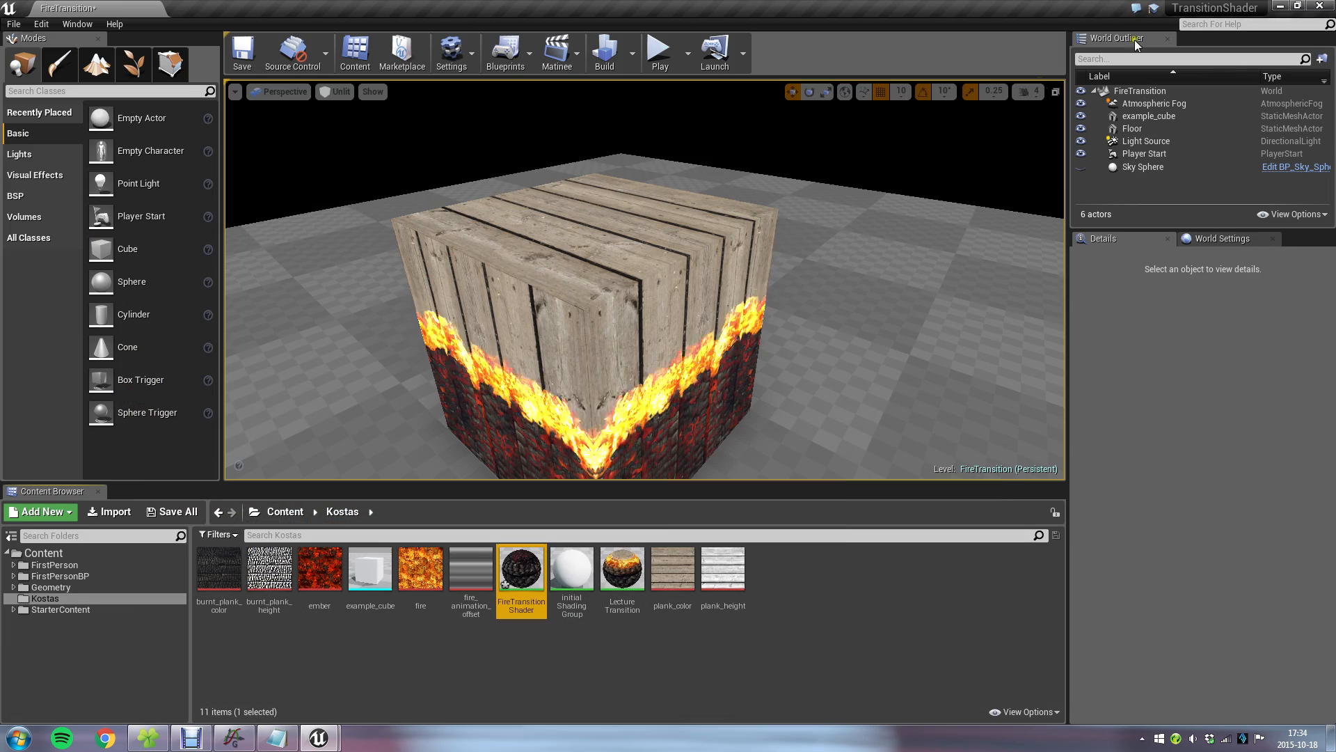
pyautogui.moveTo(490, 365)
pyautogui.mouseDown(button='right')
pyautogui.moveTo(615, 331)
pyautogui.moveTo(529, 373)
pyautogui.moveTo(548, 399)
pyautogui.moveTo(654, 388)
pyautogui.moveTo(685, 355)
pyautogui.moveTo(663, 350)
pyautogui.mouseUp(button='right')
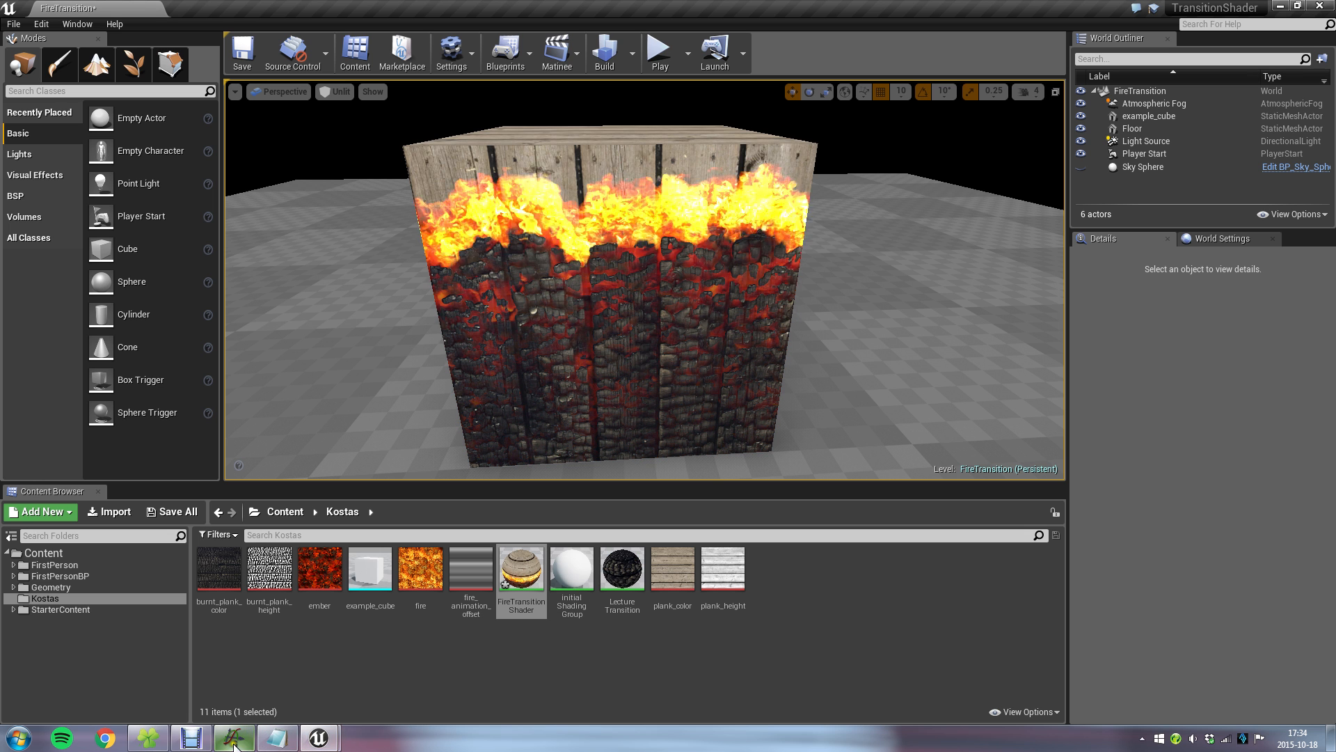
# Reopen the FireTransitionShader material and trace the Subtract, Clamp and Ceil mask to the Lerp of the burnt plank and plank color textures.
pyautogui.doubleClick(521, 567)
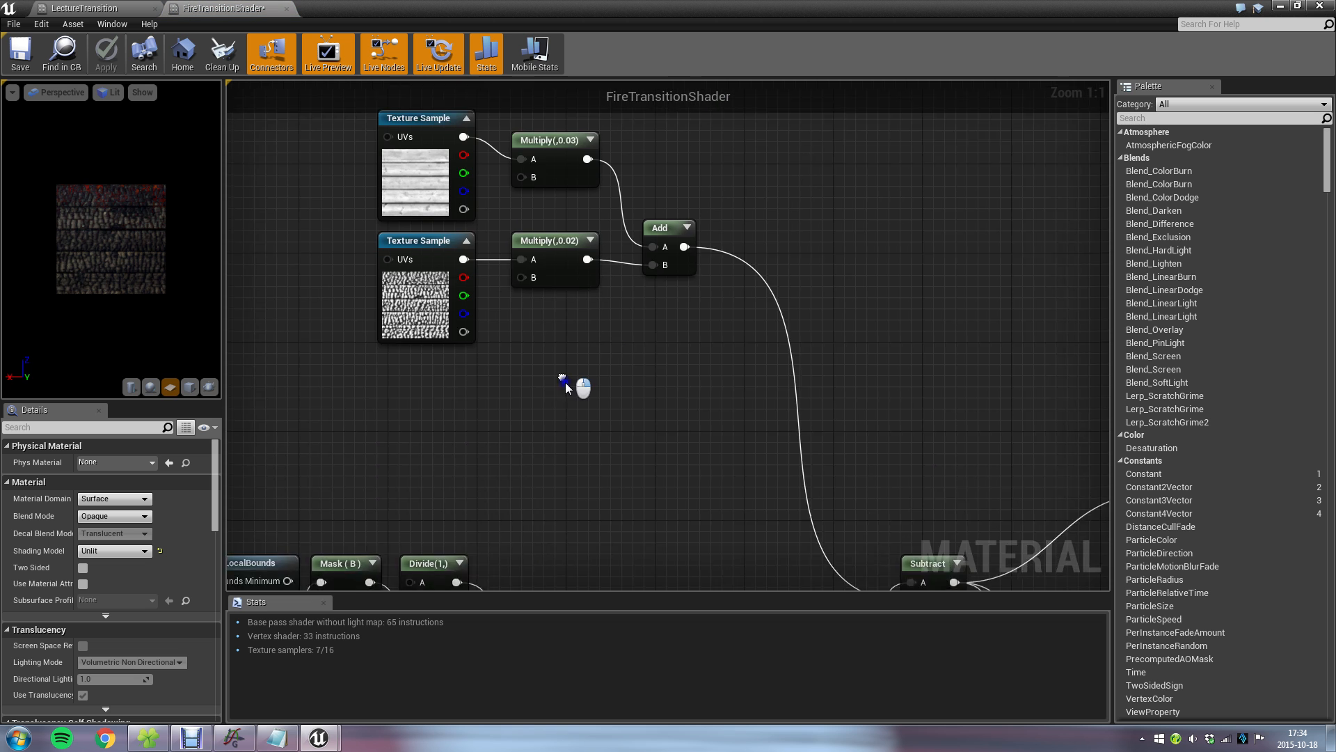
pyautogui.moveTo(929, 381); pyautogui.dragTo(585, 182, button='right')
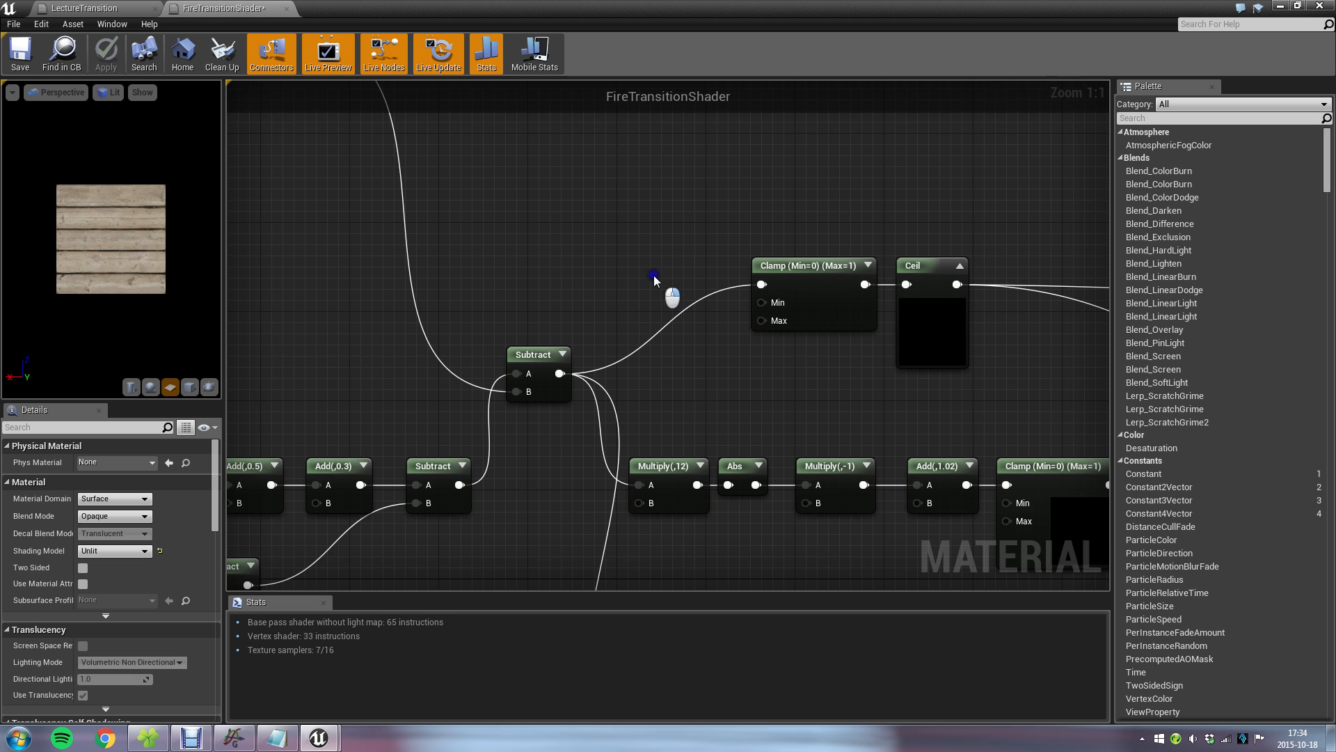
pyautogui.moveTo(666, 292); pyautogui.dragTo(441, 160, button='right')
pyautogui.moveTo(619, 410); pyautogui.dragTo(482, 487, button='right')
pyautogui.scroll(-3, 710, 311)
pyautogui.moveTo(922, 309); pyautogui.dragTo(507, 388, button='right')
pyautogui.moveTo(782, 311); pyautogui.dragTo(453, 348, button='right')
pyautogui.scroll(1, 557, 358)
pyautogui.scroll(2, 648, 407)
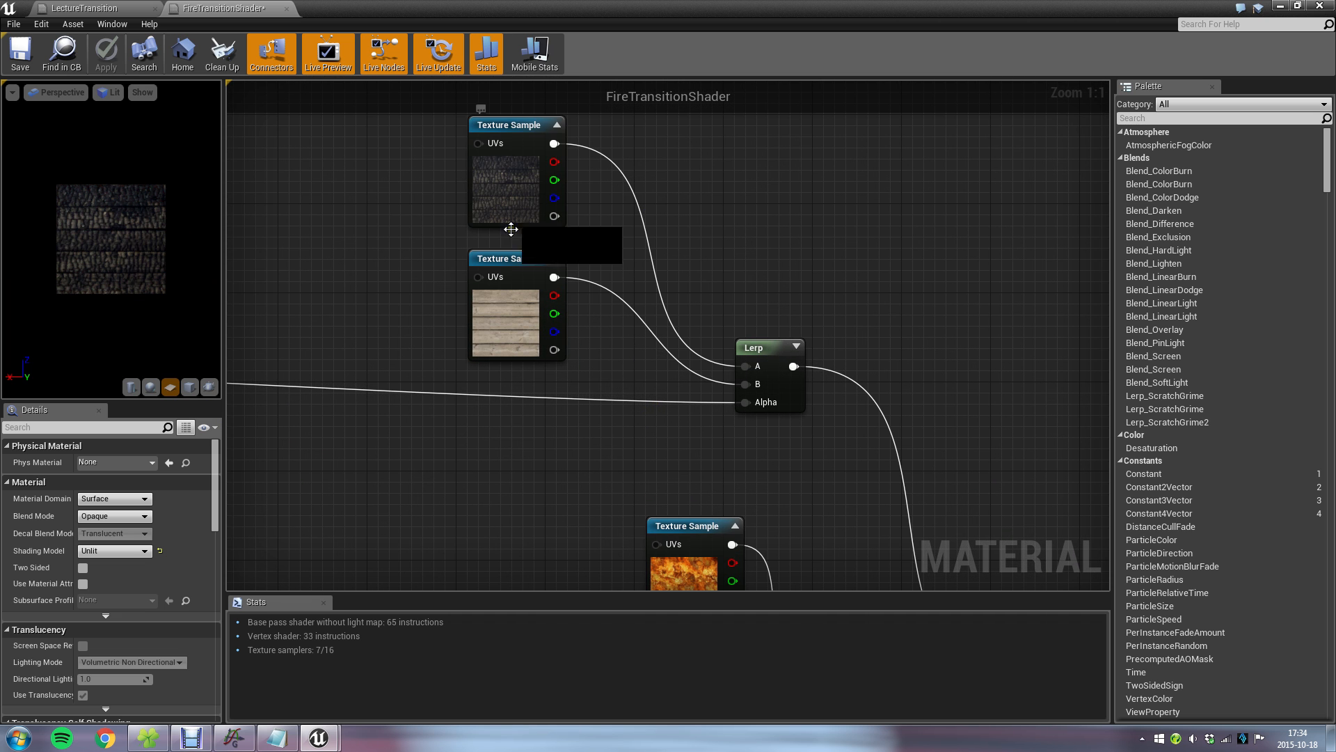
pyautogui.click(521, 311)
pyautogui.scroll(-2, 361, 486)
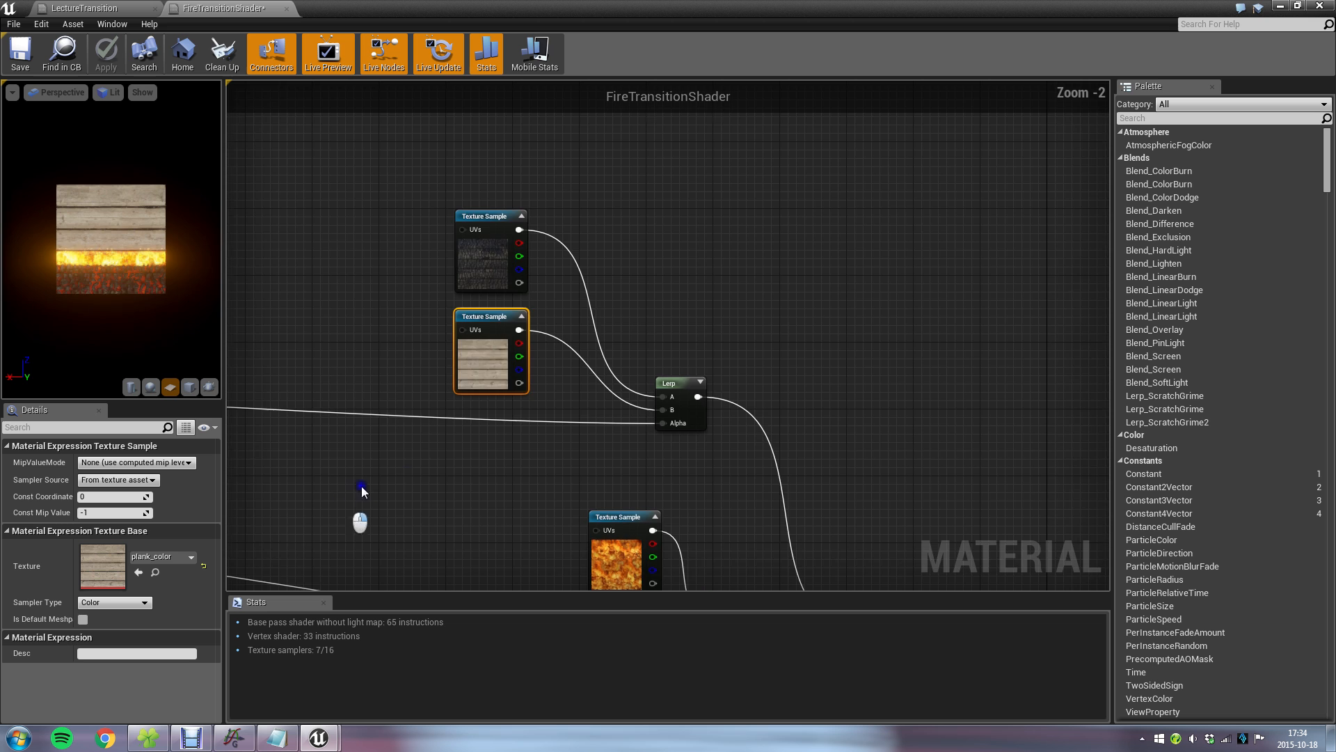
# Trace the Lerp's Alpha back to the Clamp and Ceil nodes and examine the branches leaving the Subtract node.
pyautogui.moveTo(361, 486); pyautogui.dragTo(1059, 409, button='right')
pyautogui.moveTo(495, 409); pyautogui.dragTo(596, 384, button='right')
pyautogui.scroll(2, 396, 330)
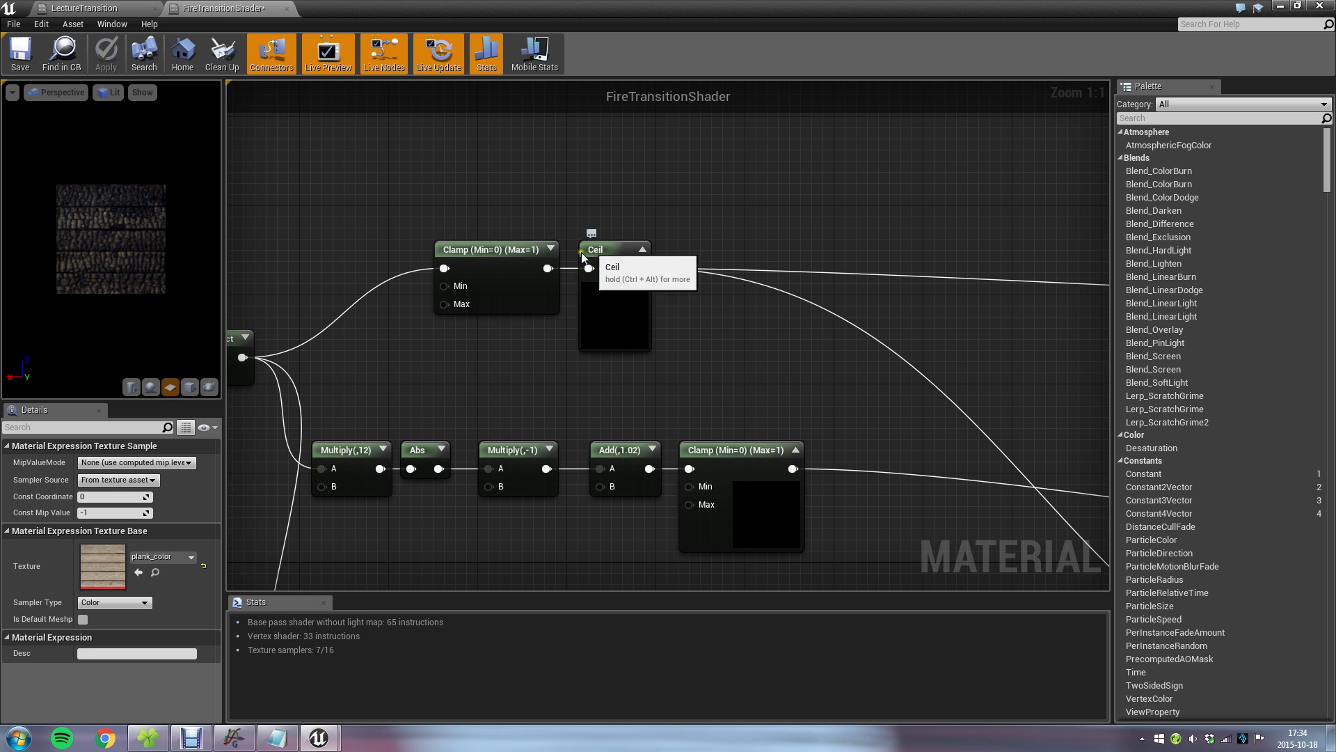
pyautogui.click(501, 354)
pyautogui.moveTo(452, 348); pyautogui.dragTo(680, 337, button='right')
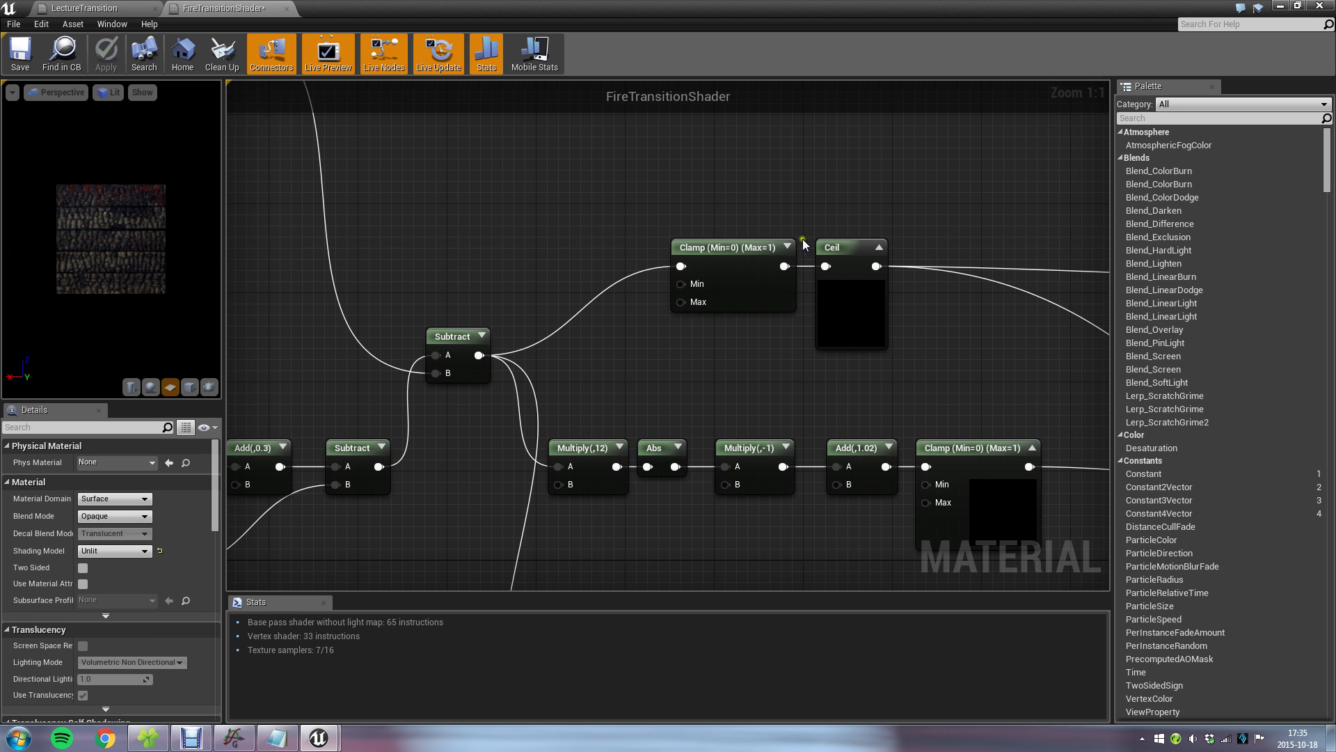
pyautogui.moveTo(913, 333); pyautogui.dragTo(468, 105, button='right')
pyautogui.scroll(-6, 748, 380)
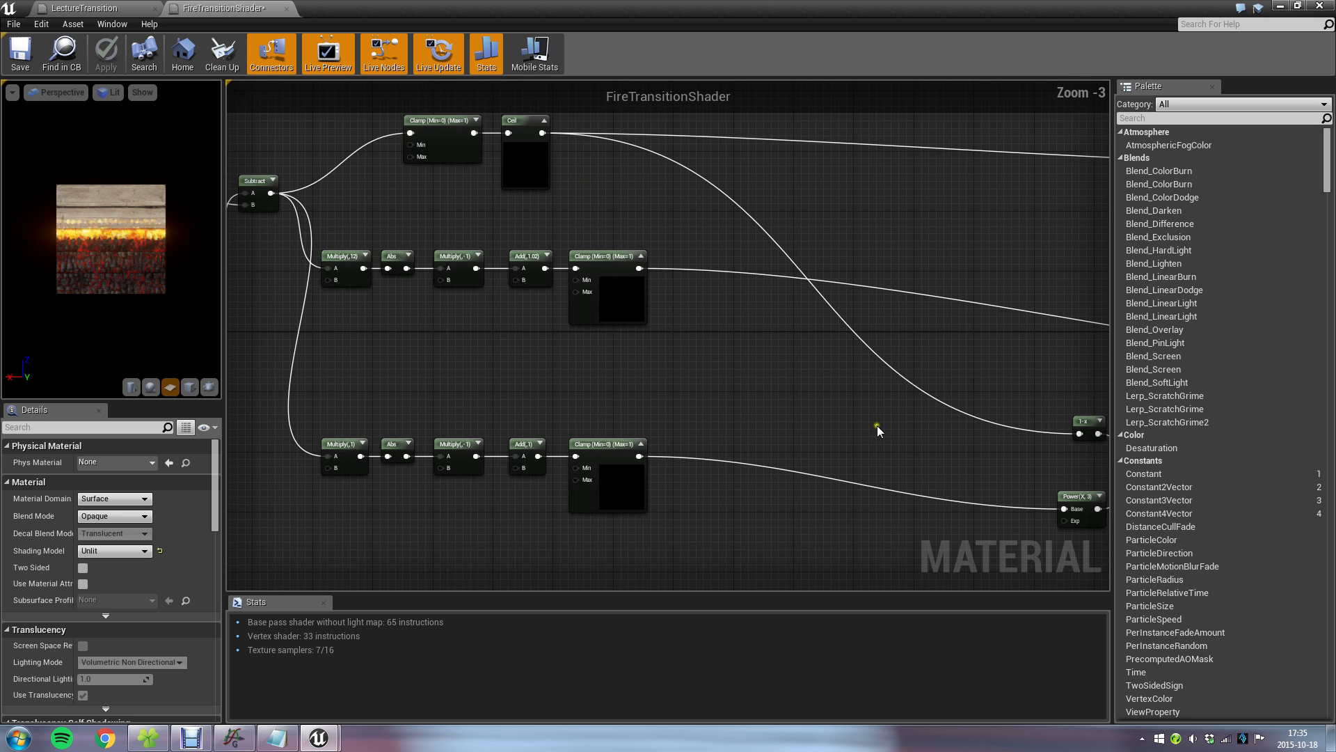
# Compare the fire and ember branches, from their Multiply and Abs nodes through to the Add and Clamp nodes.
pyautogui.moveTo(716, 351); pyautogui.dragTo(734, 256, button='right')
pyautogui.scroll(4, 771, 309)
pyautogui.scroll(2, 774, 237)
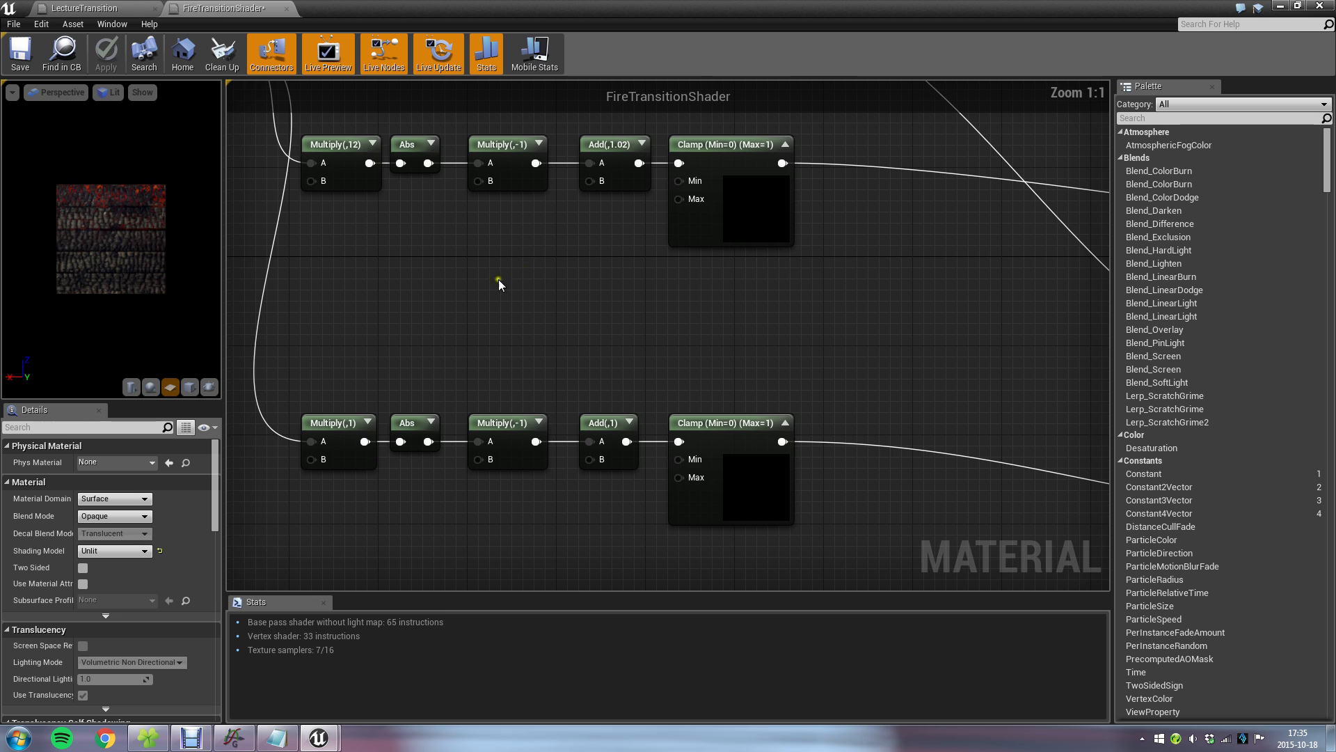
pyautogui.moveTo(513, 298); pyautogui.dragTo(571, 404, button='right')
pyautogui.rightClick(570, 405)
pyautogui.click(578, 316)
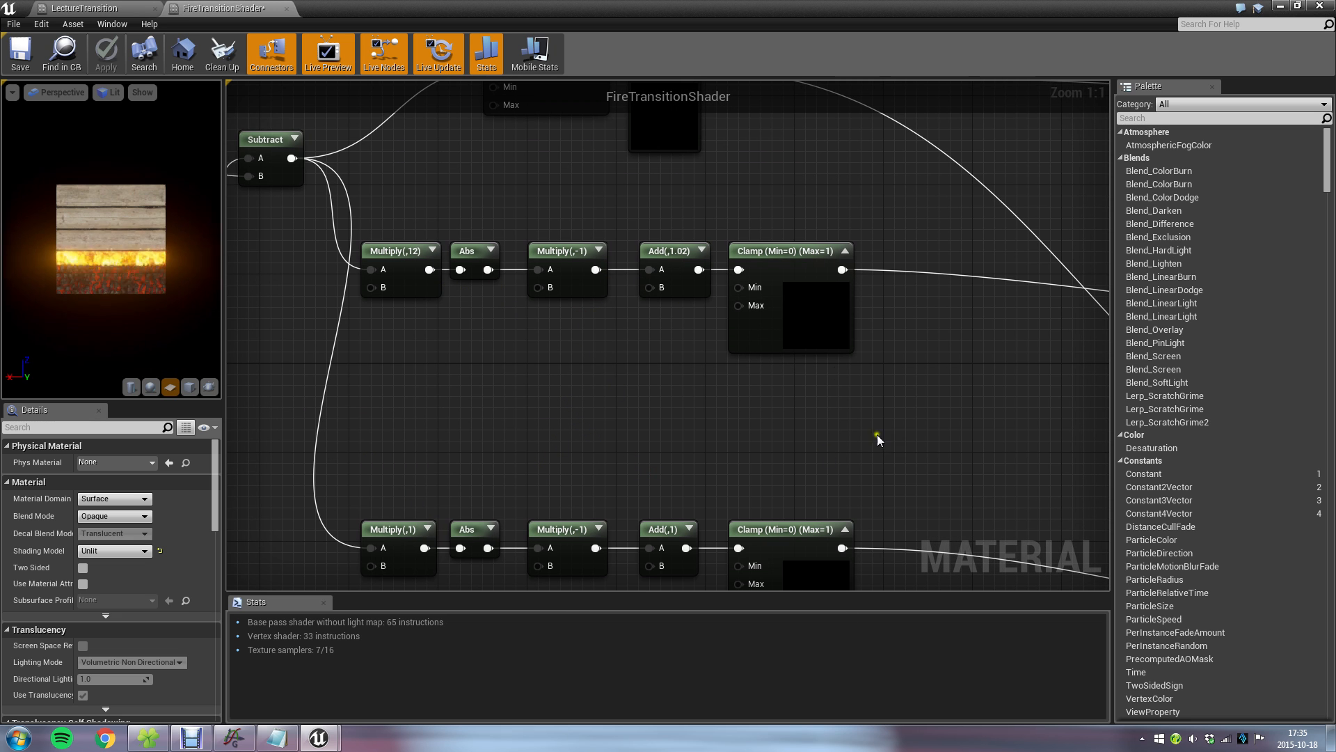
pyautogui.moveTo(539, 459); pyautogui.dragTo(552, 315, button='right')
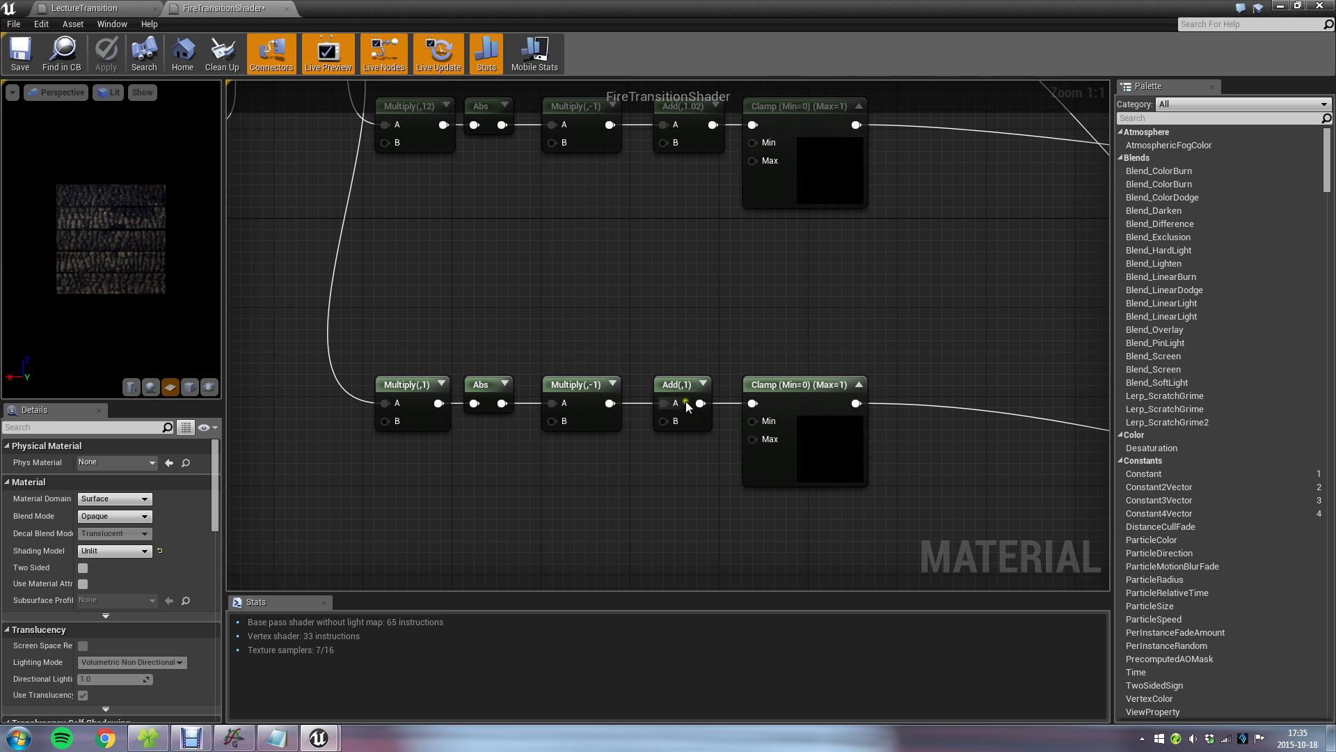
pyautogui.moveTo(779, 287); pyautogui.dragTo(765, 354, button='right')
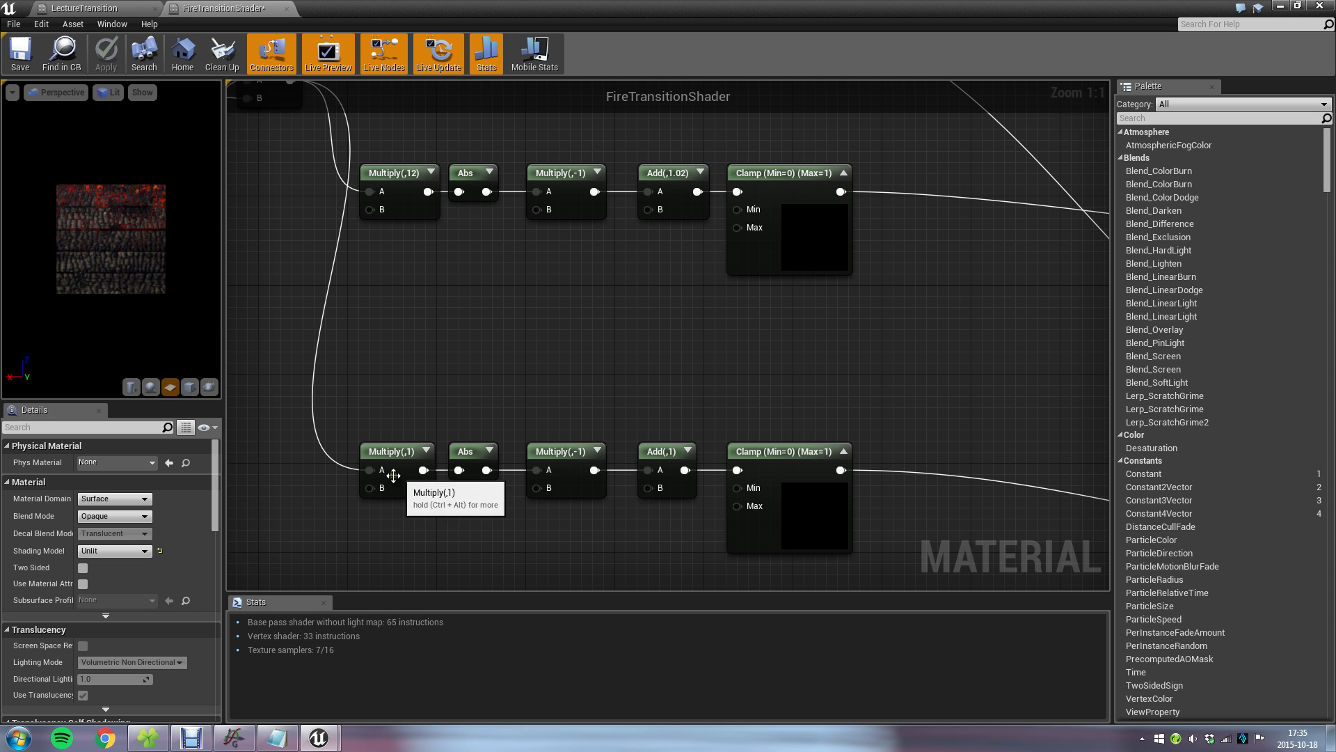
# Switch to the Graph program and add a magenta function range(0,1,abs((x-0.6)*2)*-1+1) based on the fire peak equation.
pyautogui.click(233, 737)
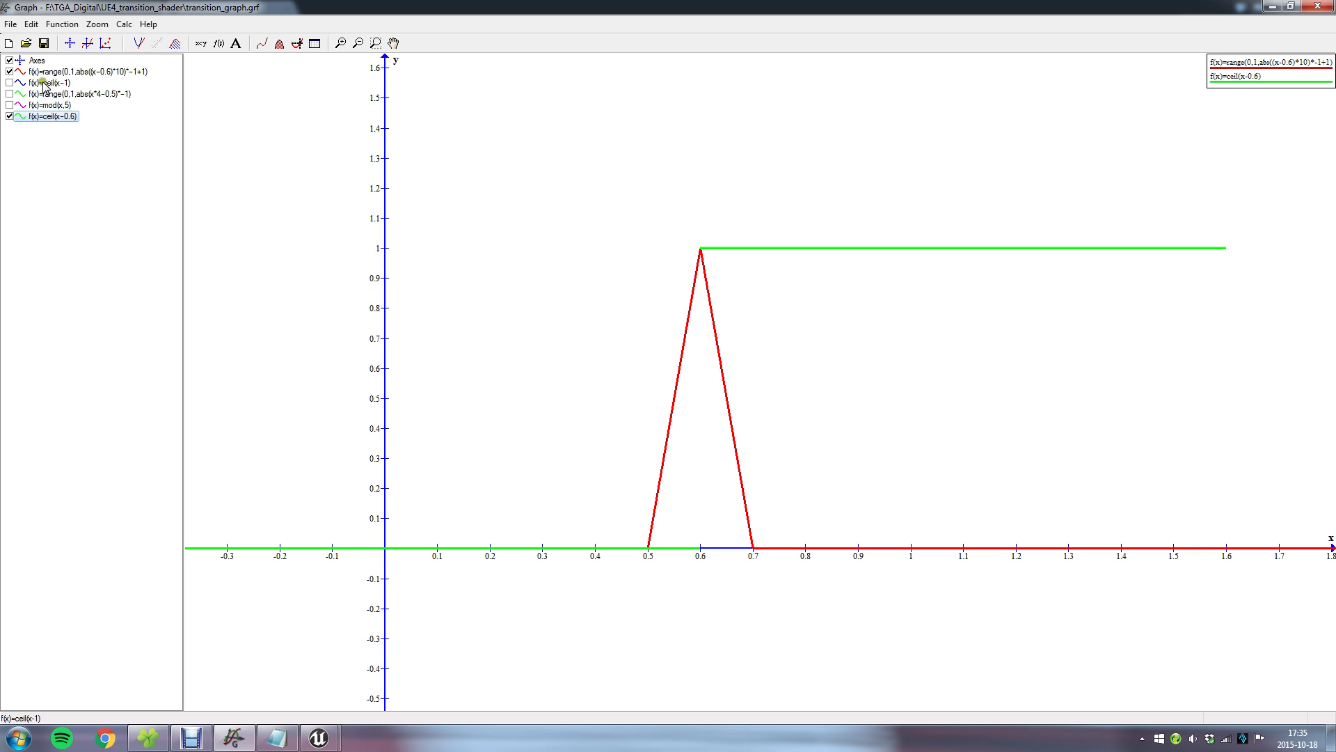
pyautogui.doubleClick(59, 72)
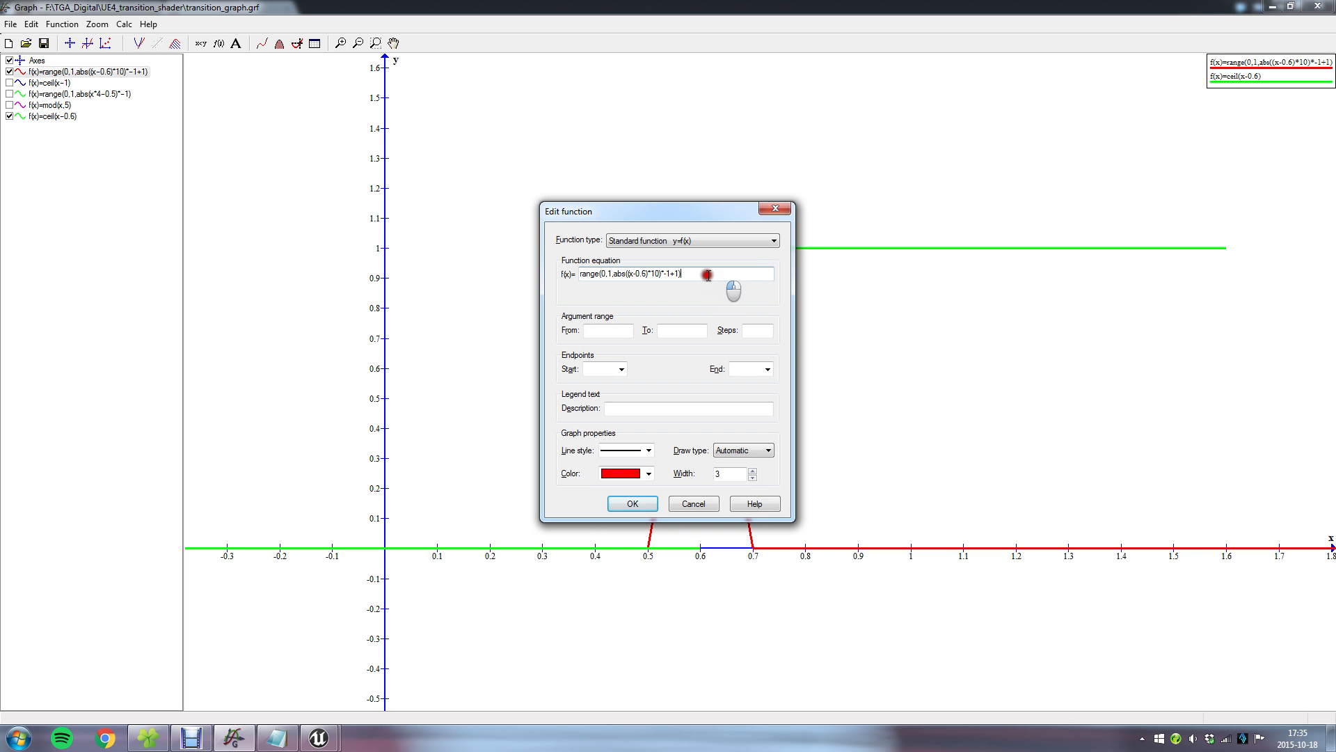
pyautogui.click(625, 505)
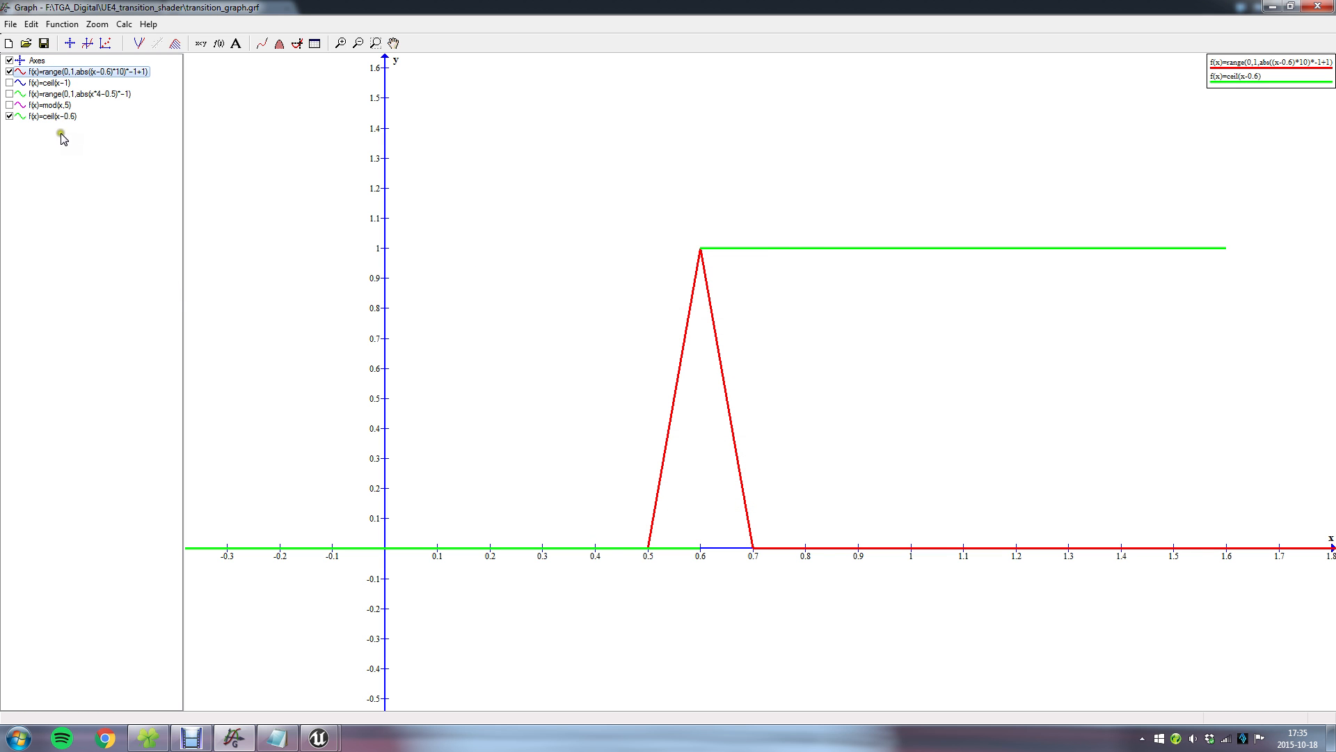
pyautogui.click(87, 44)
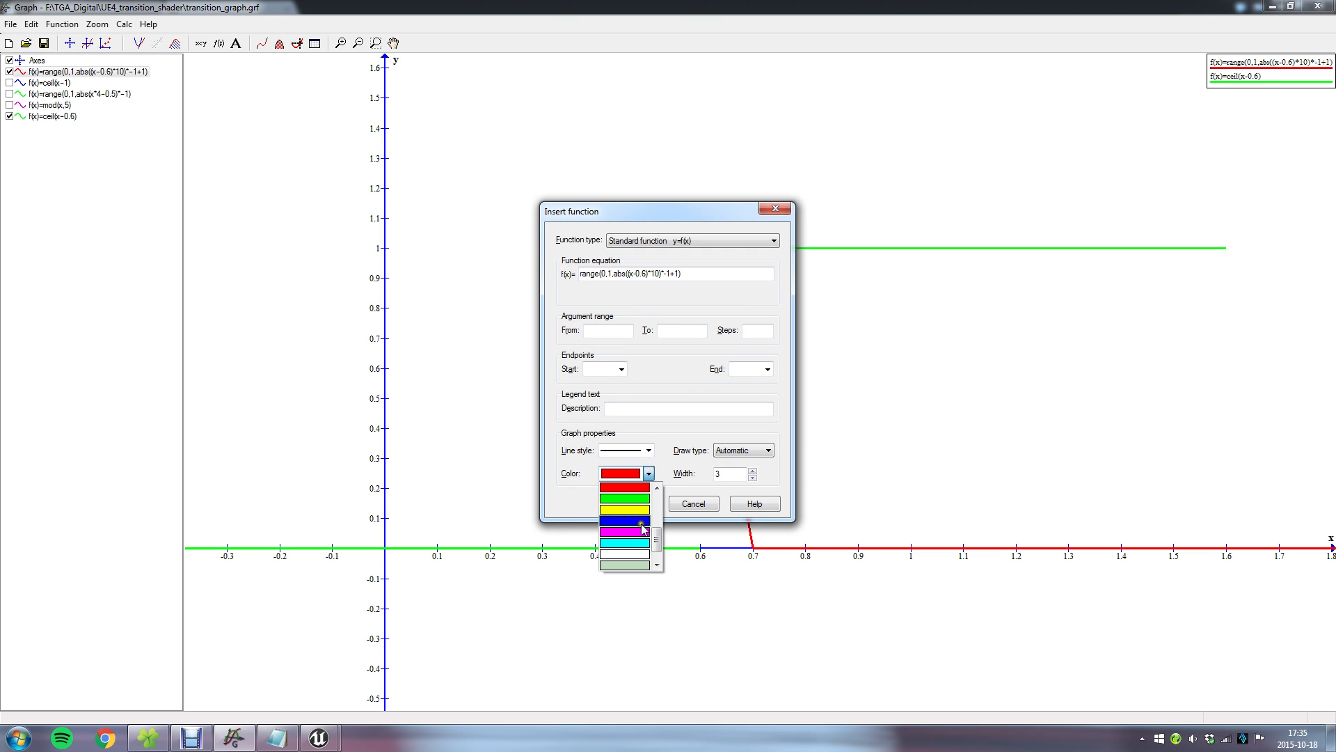
pyautogui.click(640, 532)
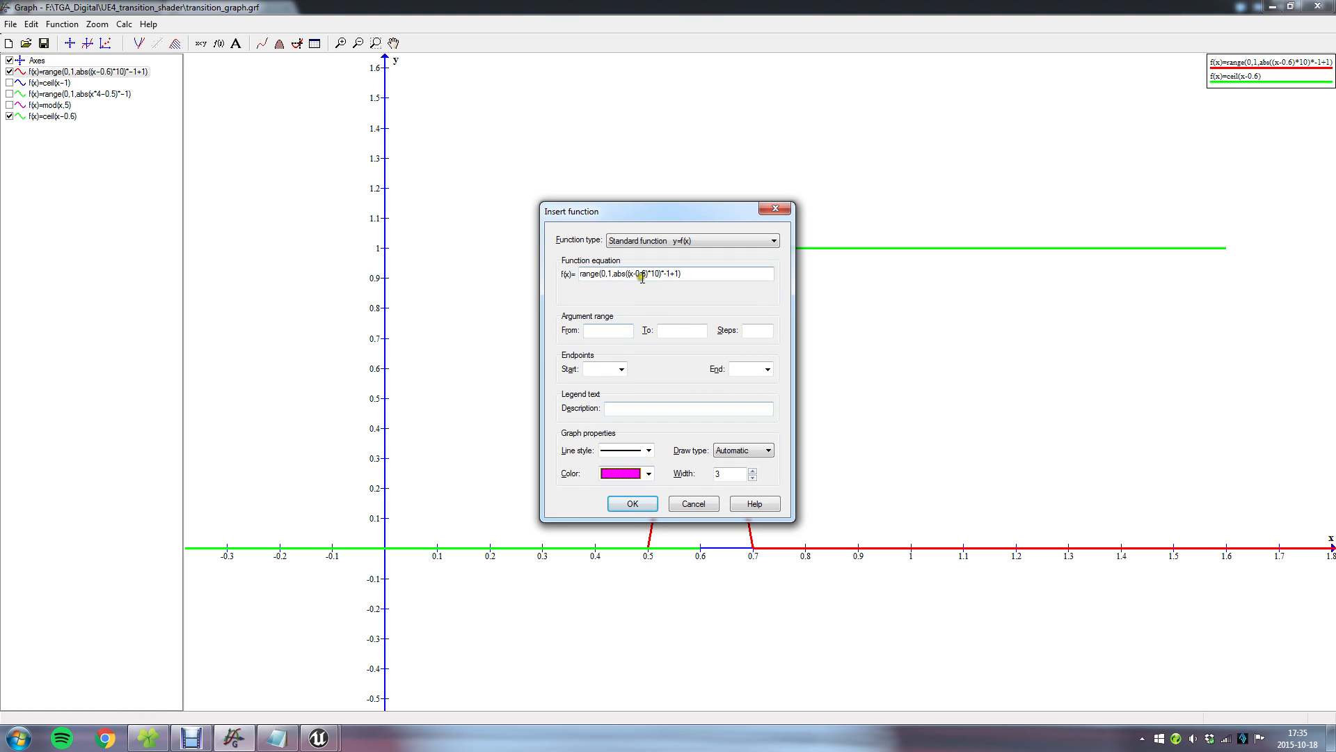
pyautogui.moveTo(645, 206); pyautogui.dragTo(458, 167)
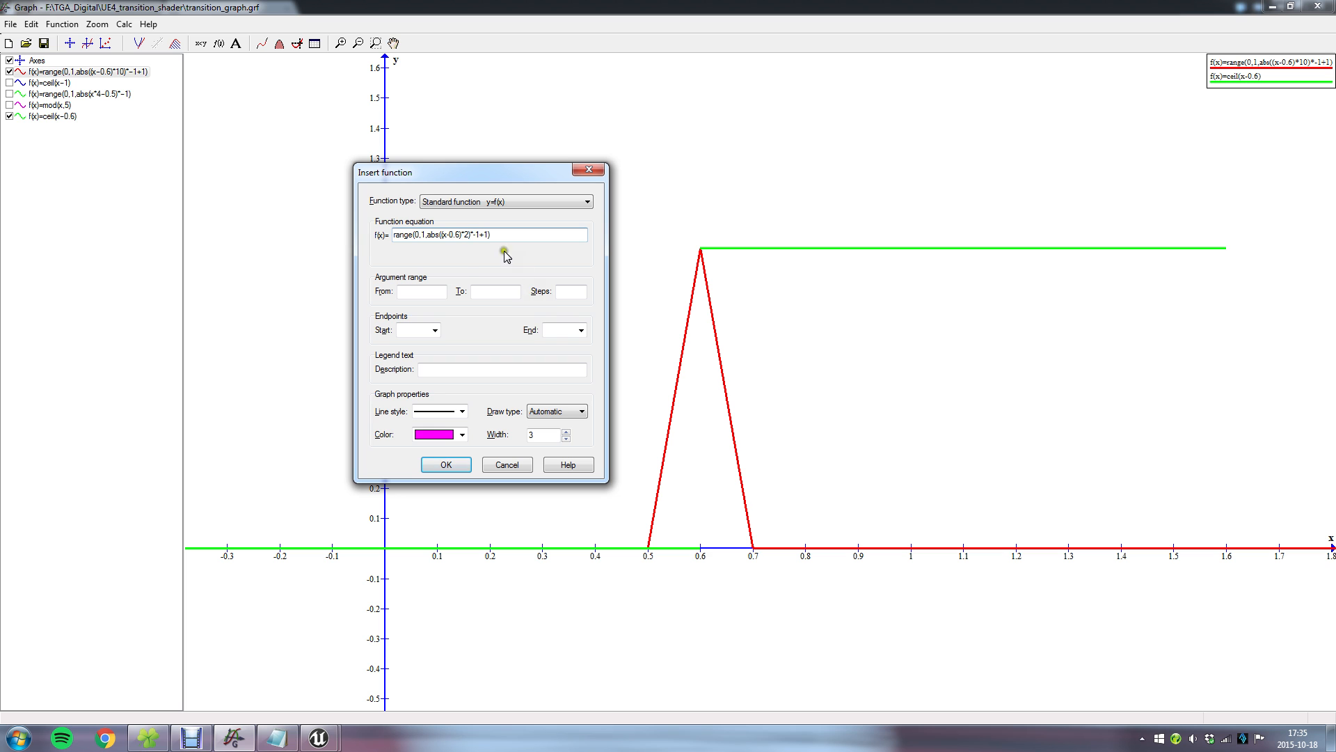
pyautogui.click(465, 465)
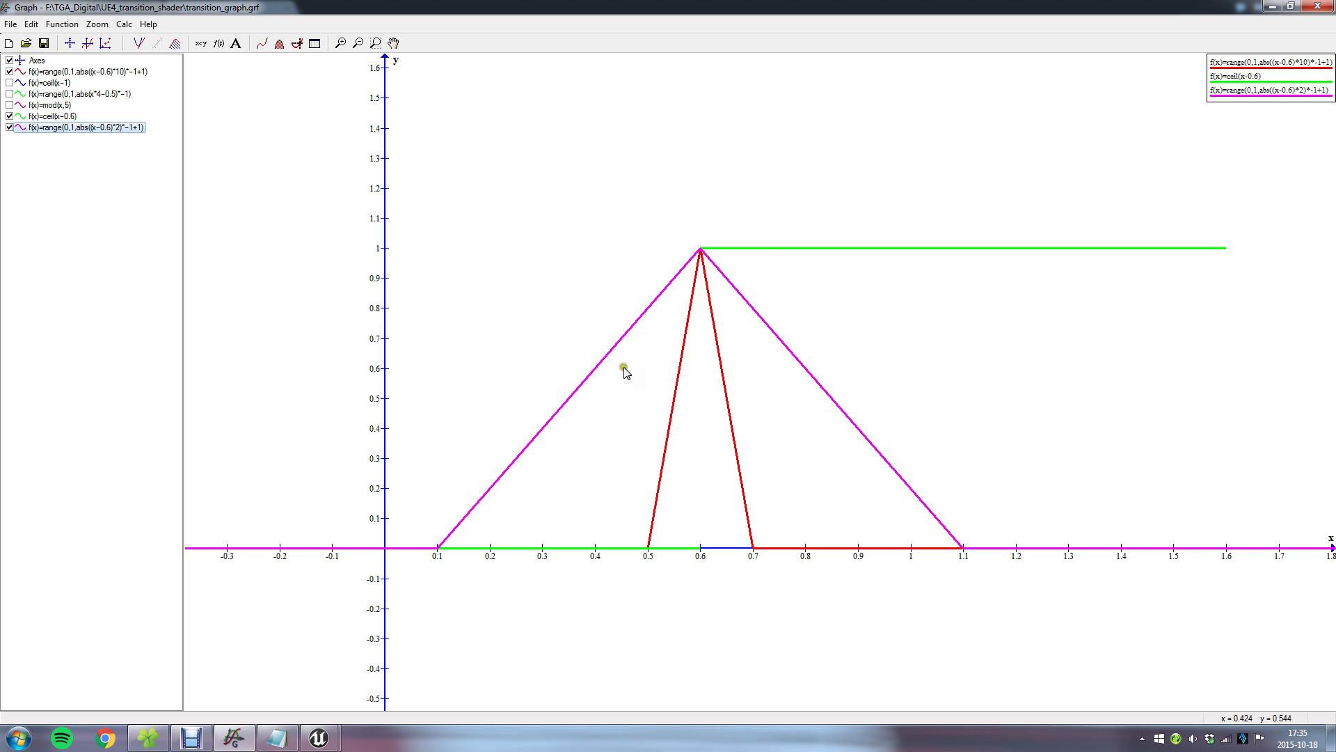
# Check the fire branch's Add node in the material, and change the red function in Graph to range(0,1,abs((x-0.6)*10)*-1+1+0.2).
pyautogui.click(245, 745)
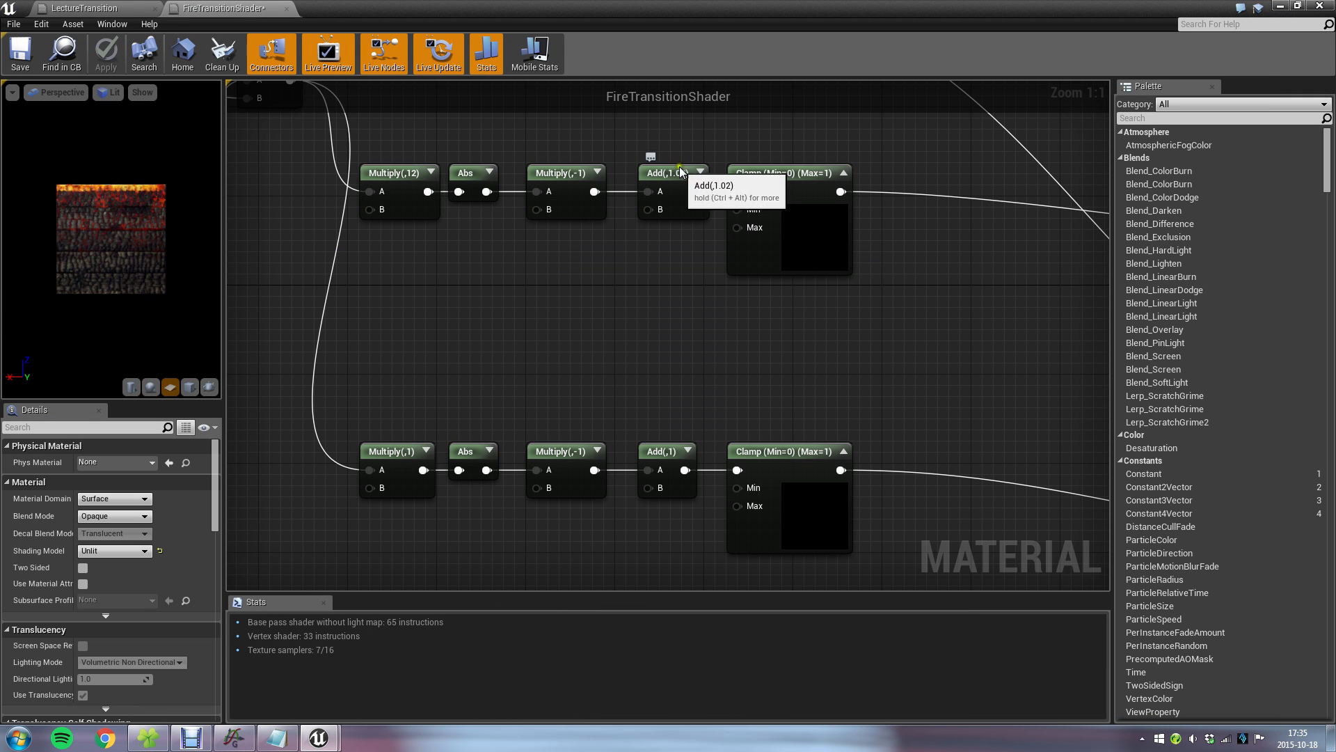
pyautogui.click(235, 738)
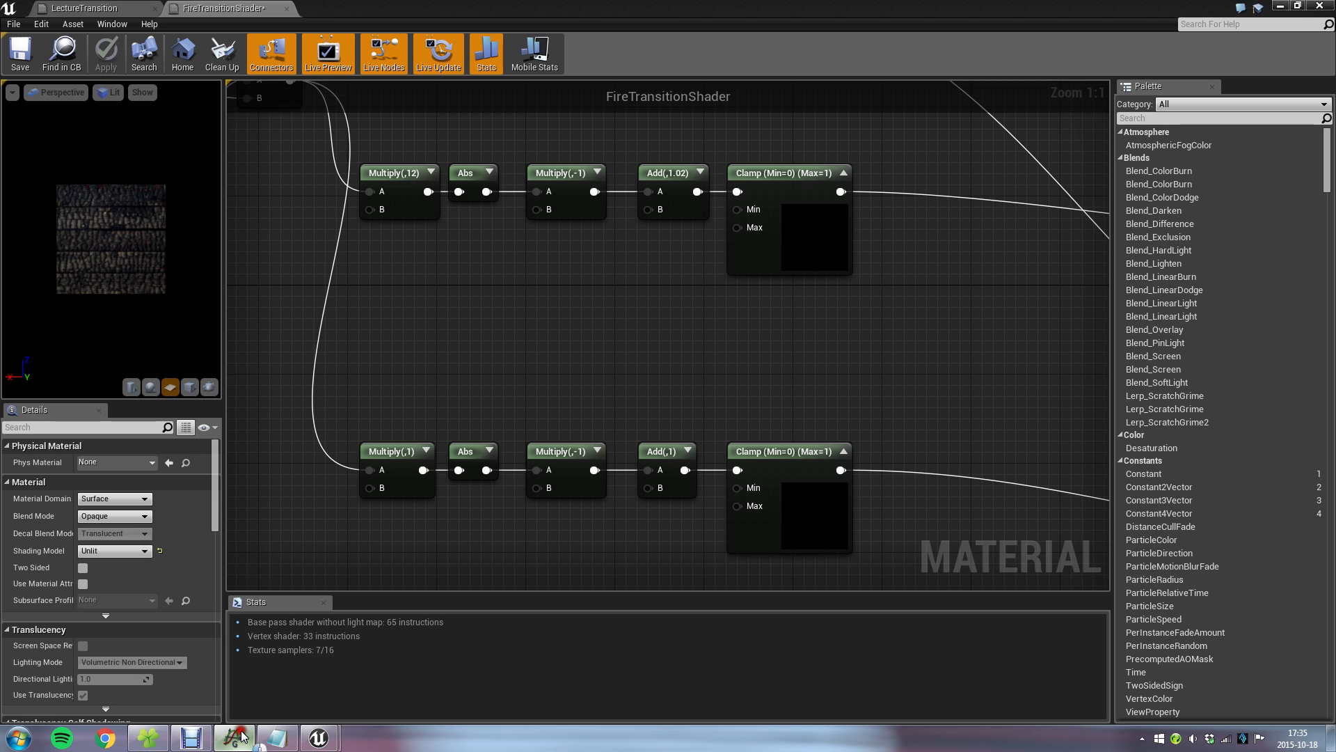
pyautogui.doubleClick(126, 72)
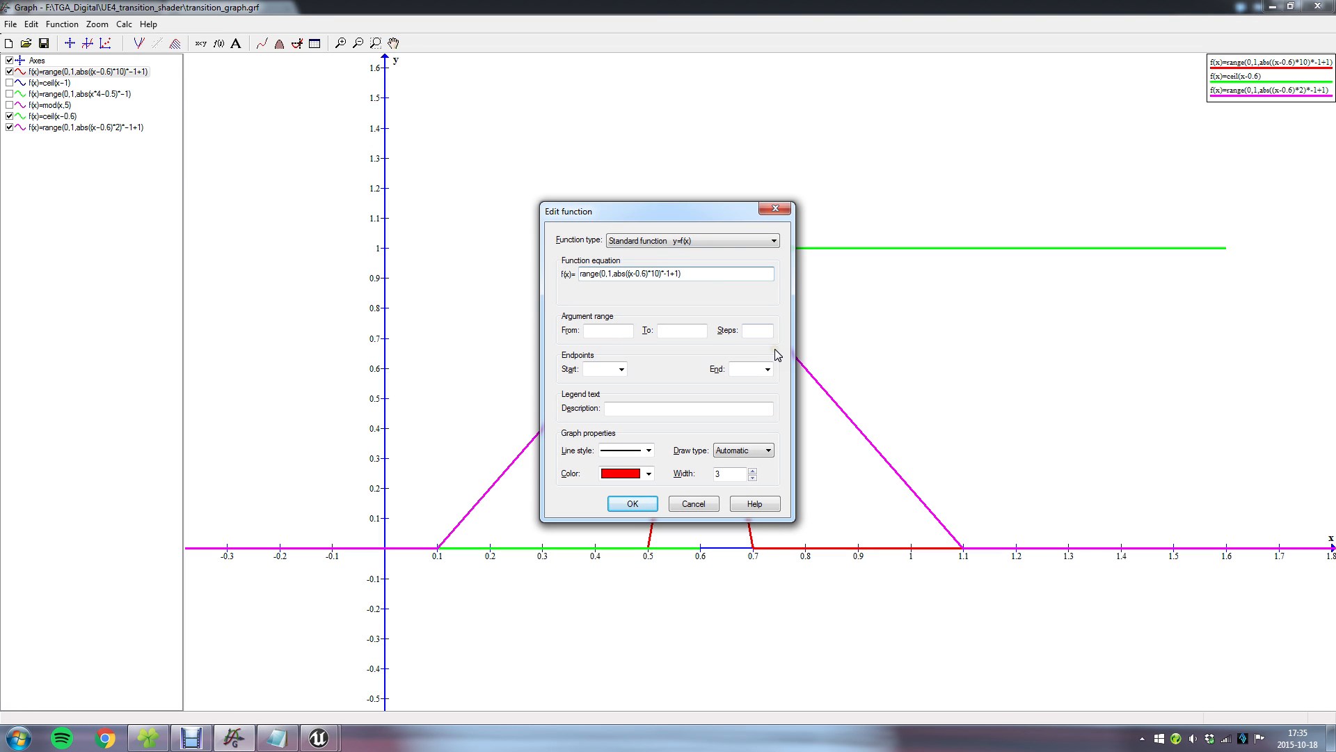
pyautogui.press('Return')
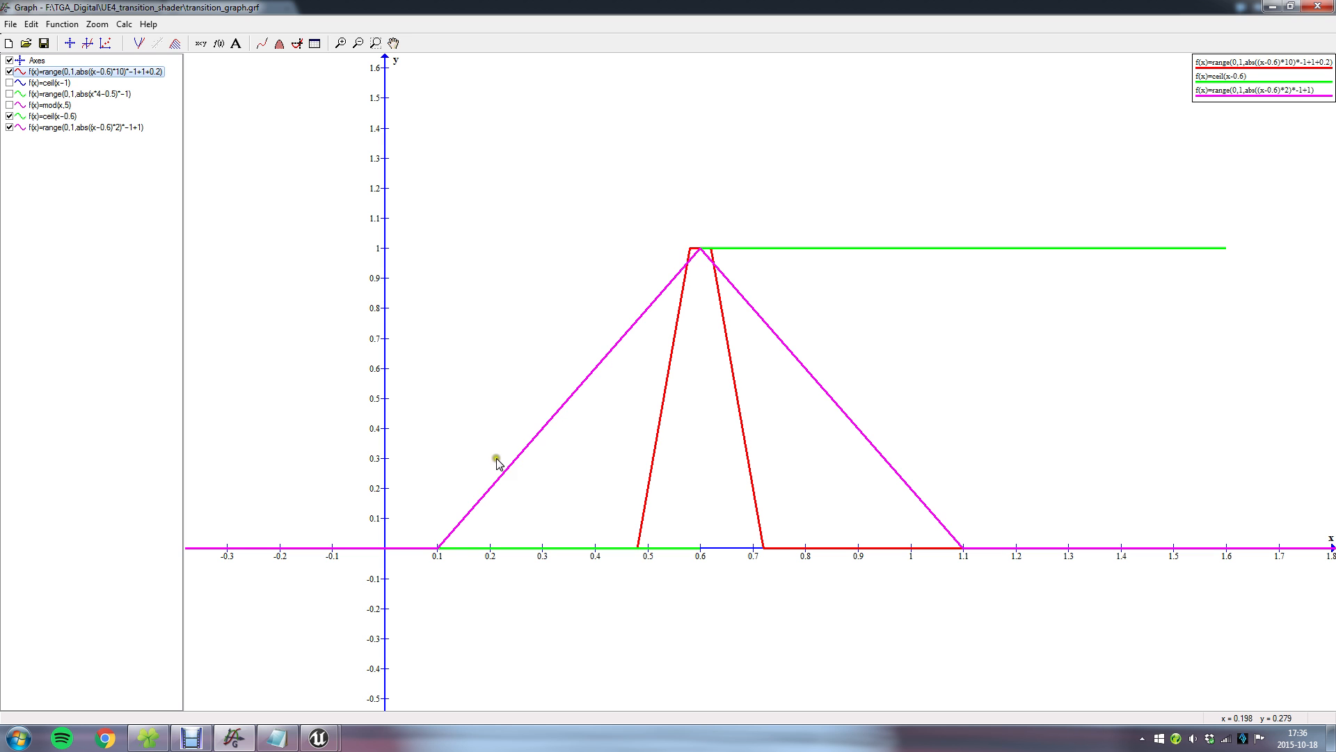
# Switch back to the FireTransitionShader material in Unreal Editor and zoom the plane preview to examine the fire and embers.
pyautogui.click(318, 738)
pyautogui.click(370, 684)
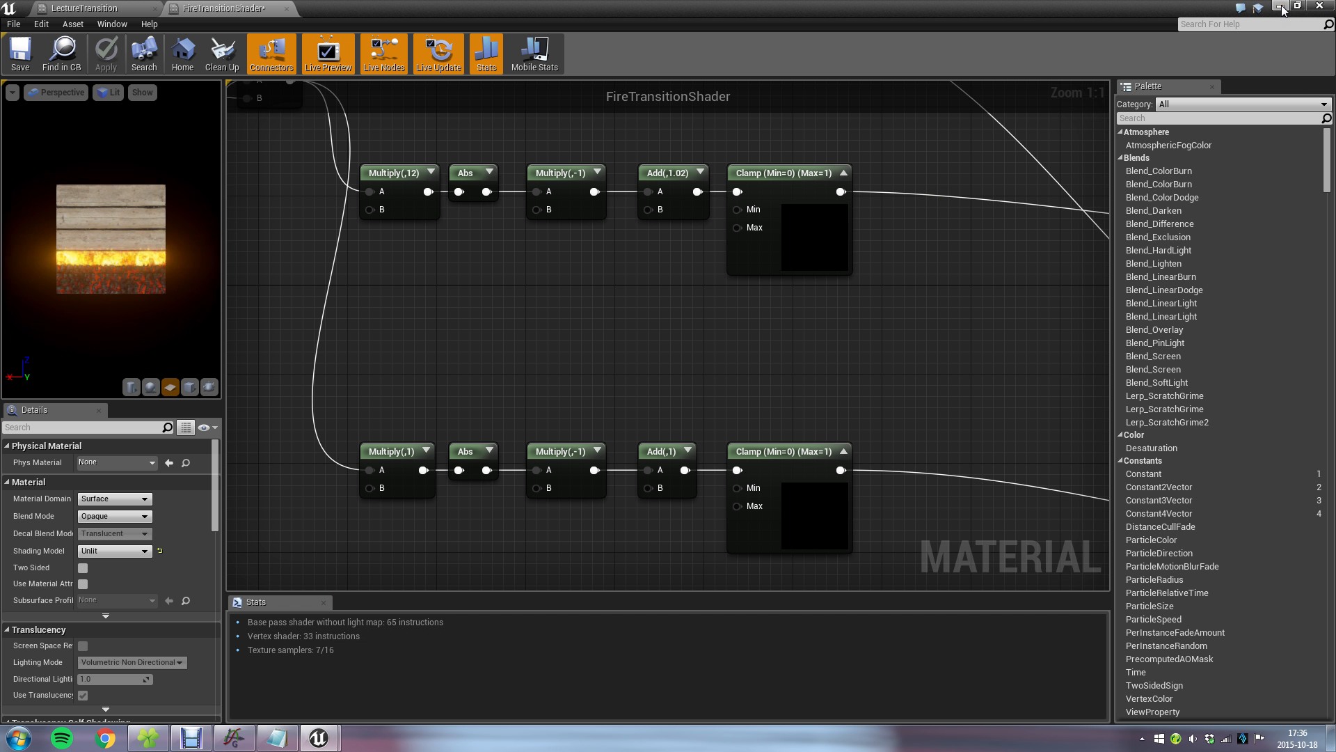
pyautogui.scroll(5, 148, 226)
pyautogui.scroll(-3, 111, 210)
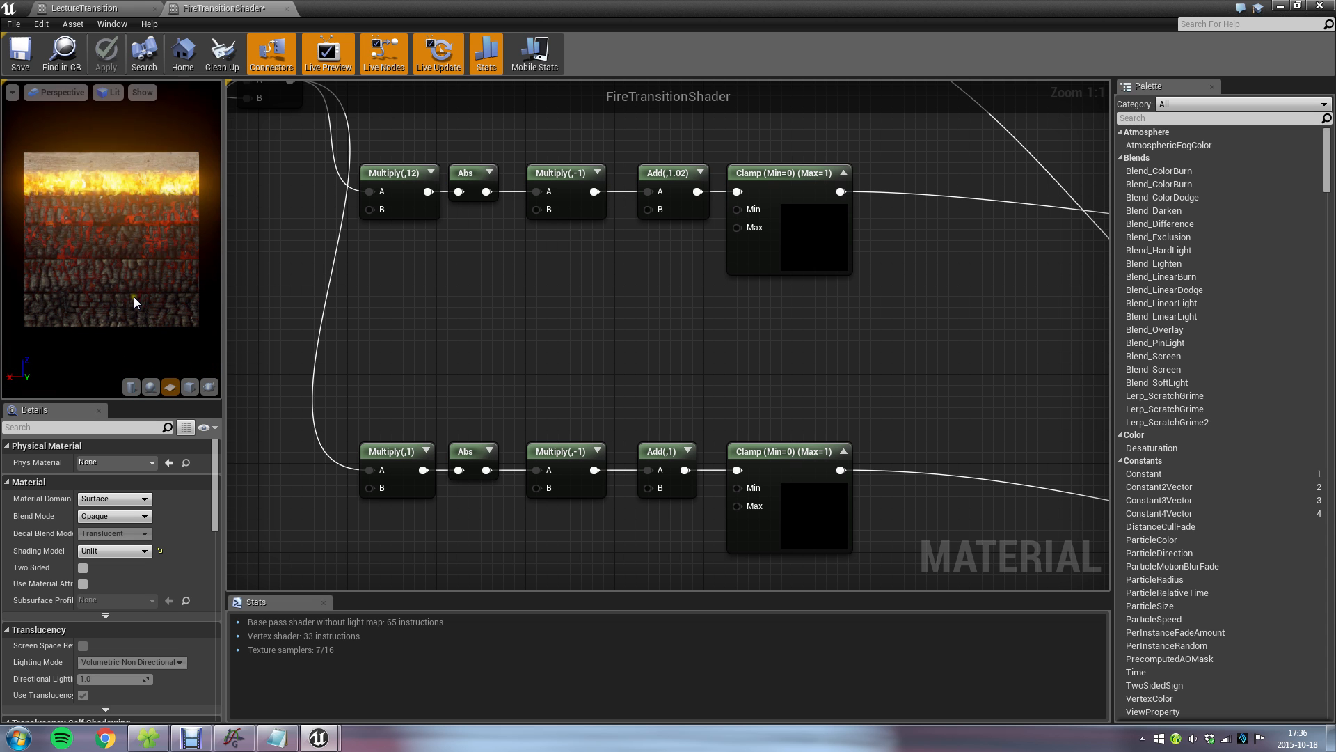
# Check the fire and ember peaks in Graph, return to the FireTransitionShader material and examine the ember branch's Power and Multiply nodes.
pyautogui.click(242, 744)
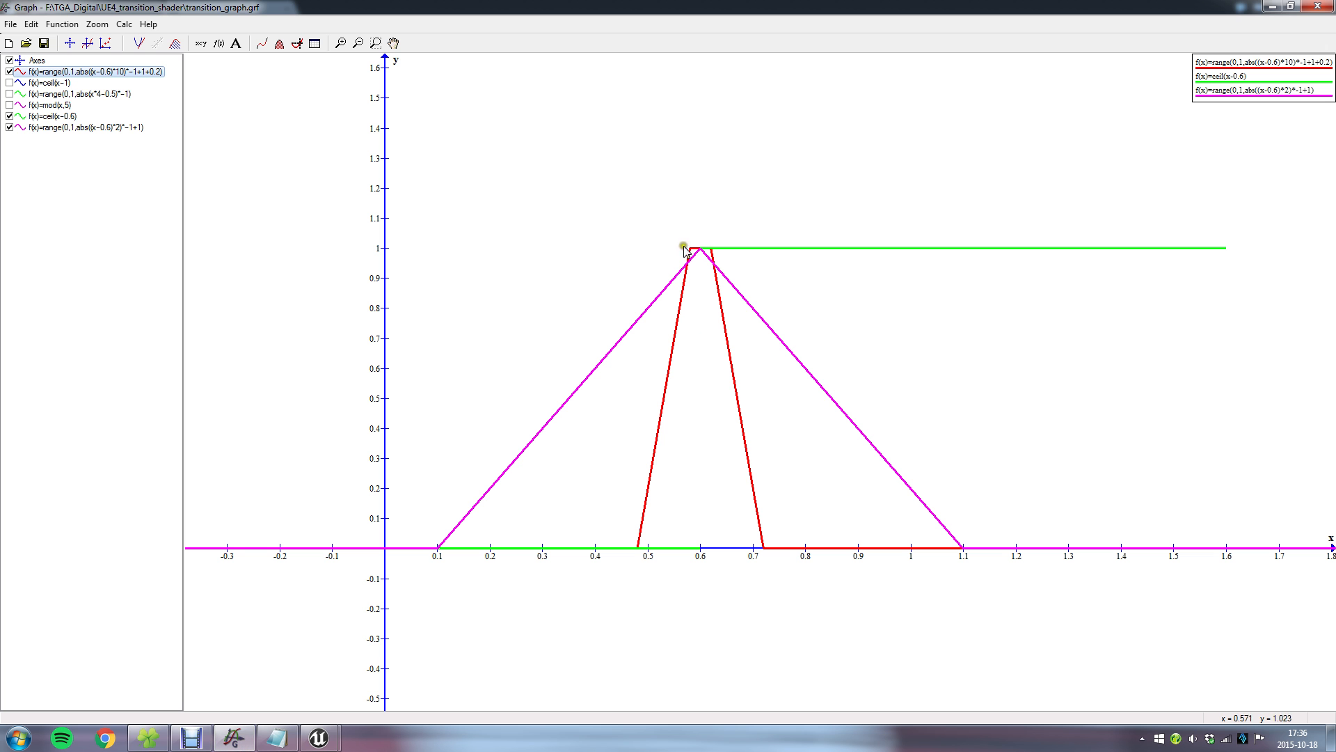
pyautogui.click(320, 739)
pyautogui.click(403, 684)
pyautogui.scroll(-4, 650, 450)
pyautogui.scroll(-2, 650, 450)
pyautogui.moveTo(788, 430); pyautogui.dragTo(512, 295, button='right')
pyautogui.scroll(3, 514, 306)
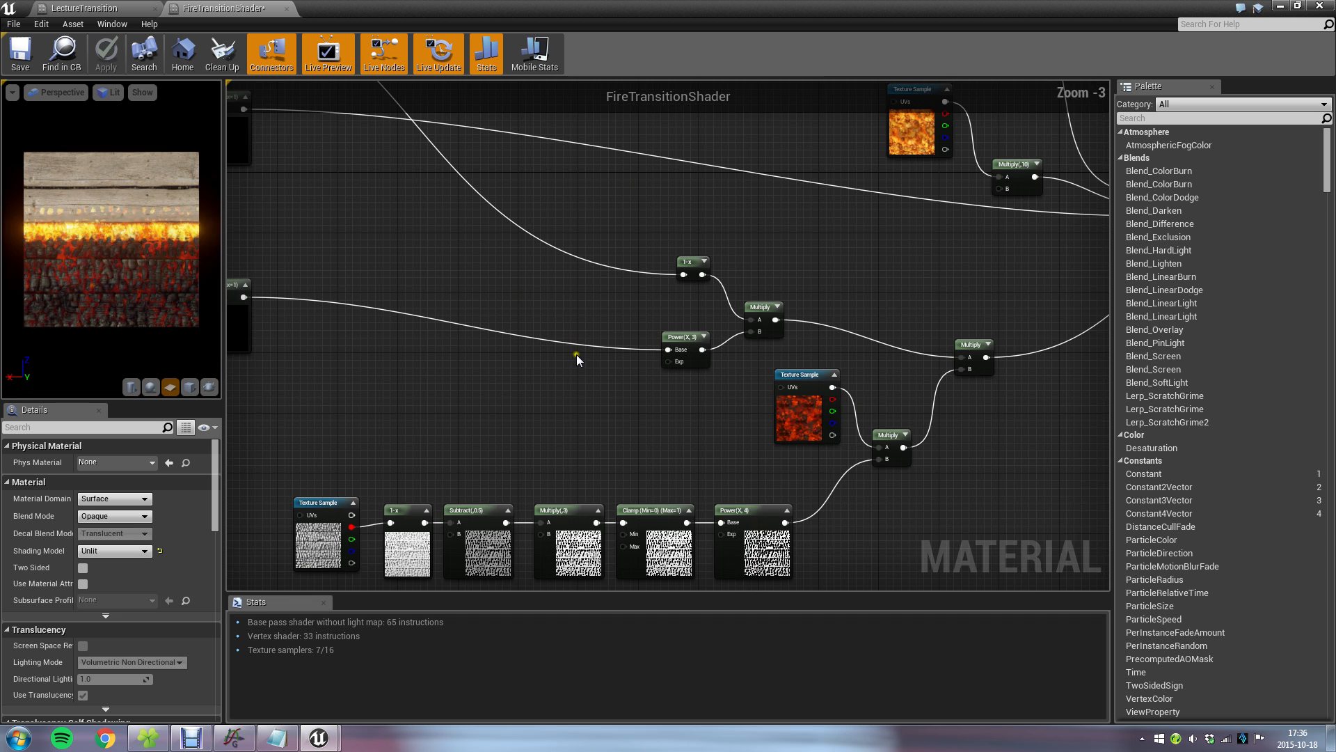
pyautogui.moveTo(707, 452); pyautogui.dragTo(600, 307, button='right')
pyautogui.scroll(3, 606, 318)
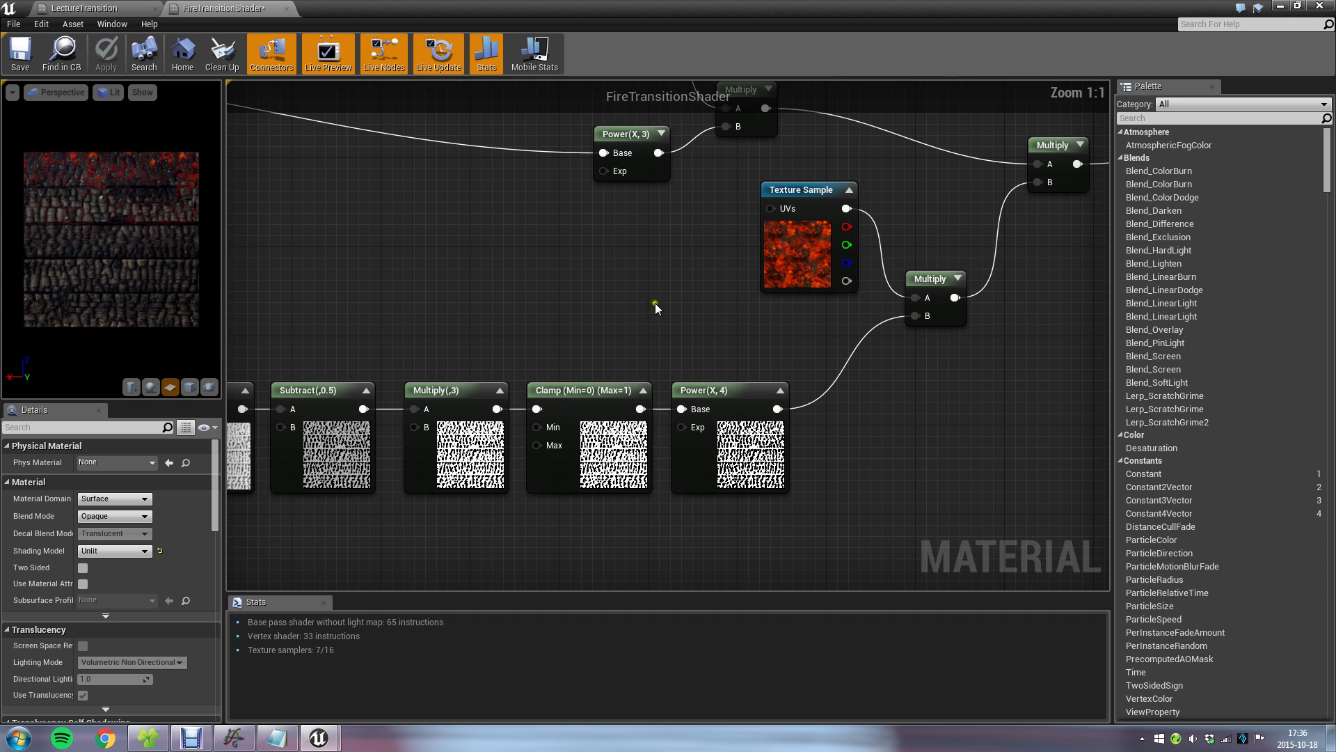
# Move the ember Texture Sample node slightly away from its Multiply node and inspect the embers up close in the plane preview.
pyautogui.moveTo(802, 192); pyautogui.dragTo(769, 203)
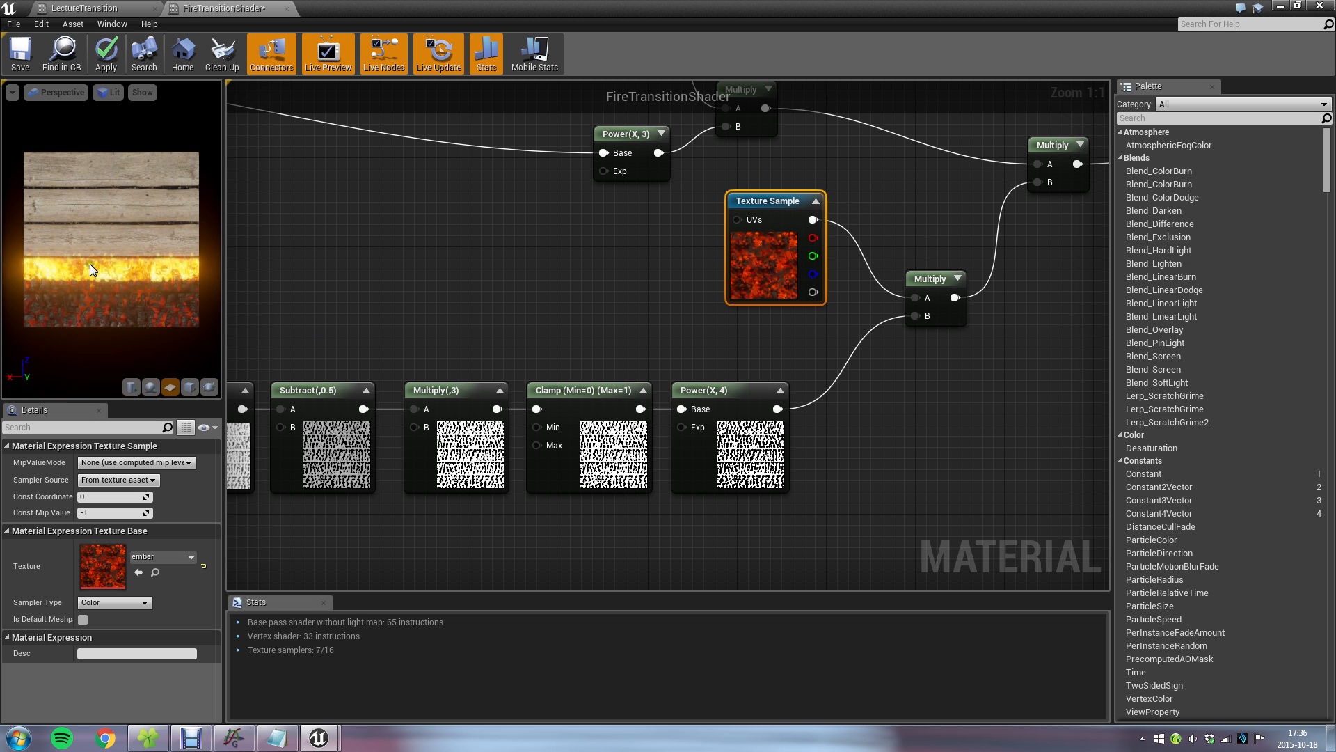
pyautogui.scroll(6, 136, 266)
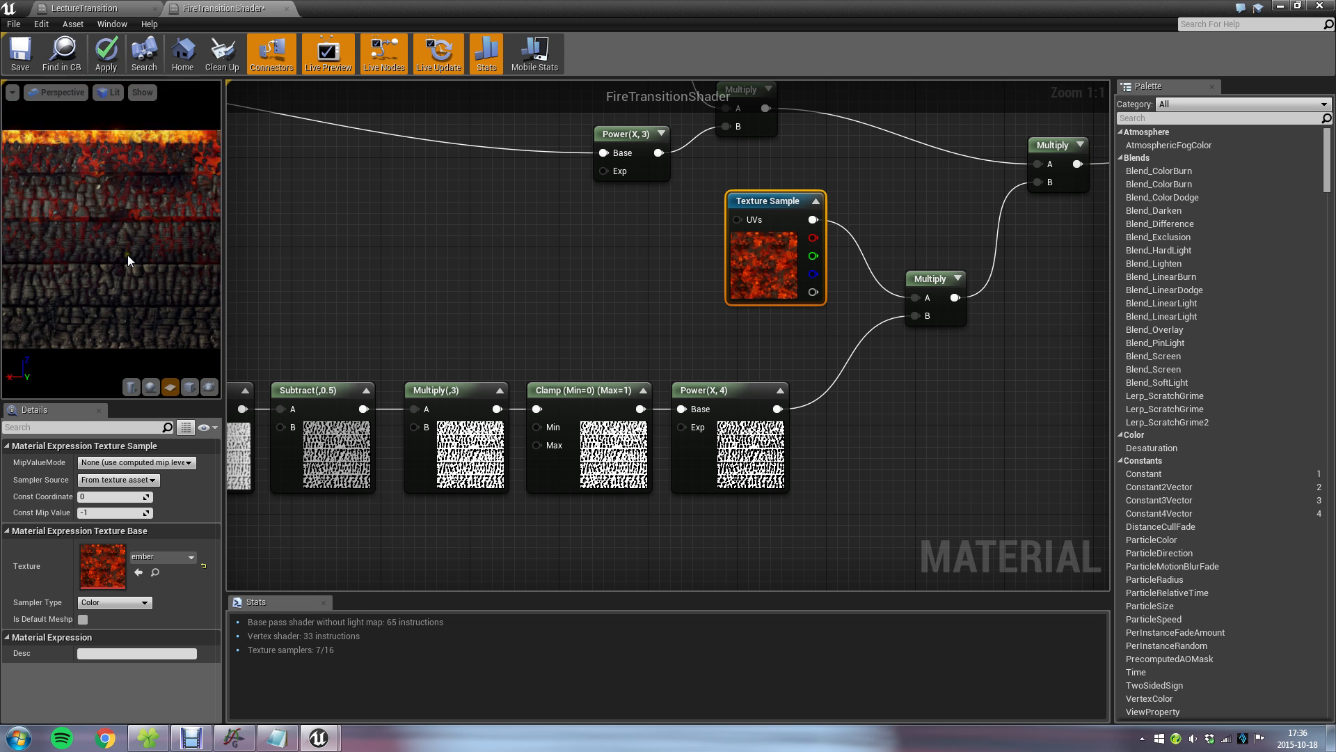
pyautogui.moveTo(132, 231); pyautogui.dragTo(132, 186, button='right')
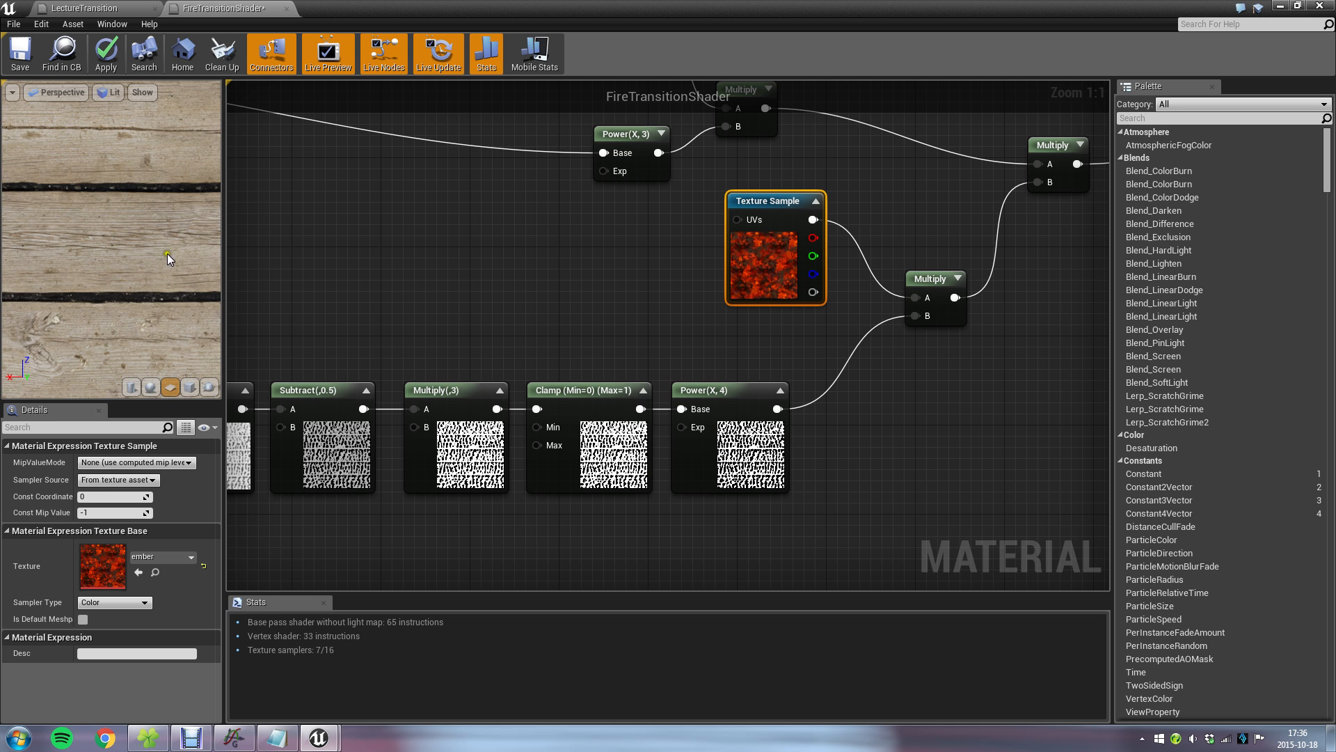
# Trace the ember height mask from its Texture Sample through 1-x, Subtract(,0.5), Multiply(,3), Clamp and Power(X,4) to the Multiply node.
pyautogui.moveTo(390, 513); pyautogui.dragTo(609, 387, button='right')
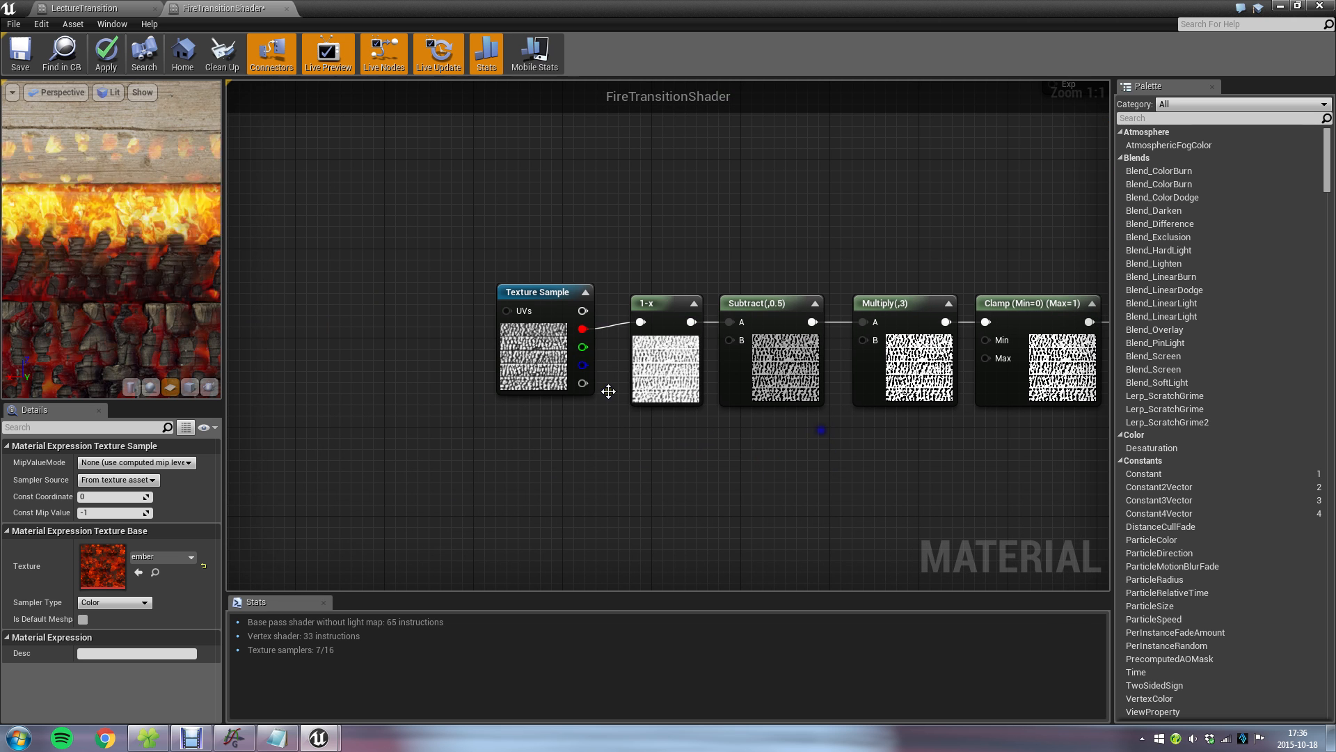
pyautogui.moveTo(822, 195); pyautogui.dragTo(388, 262, button='right')
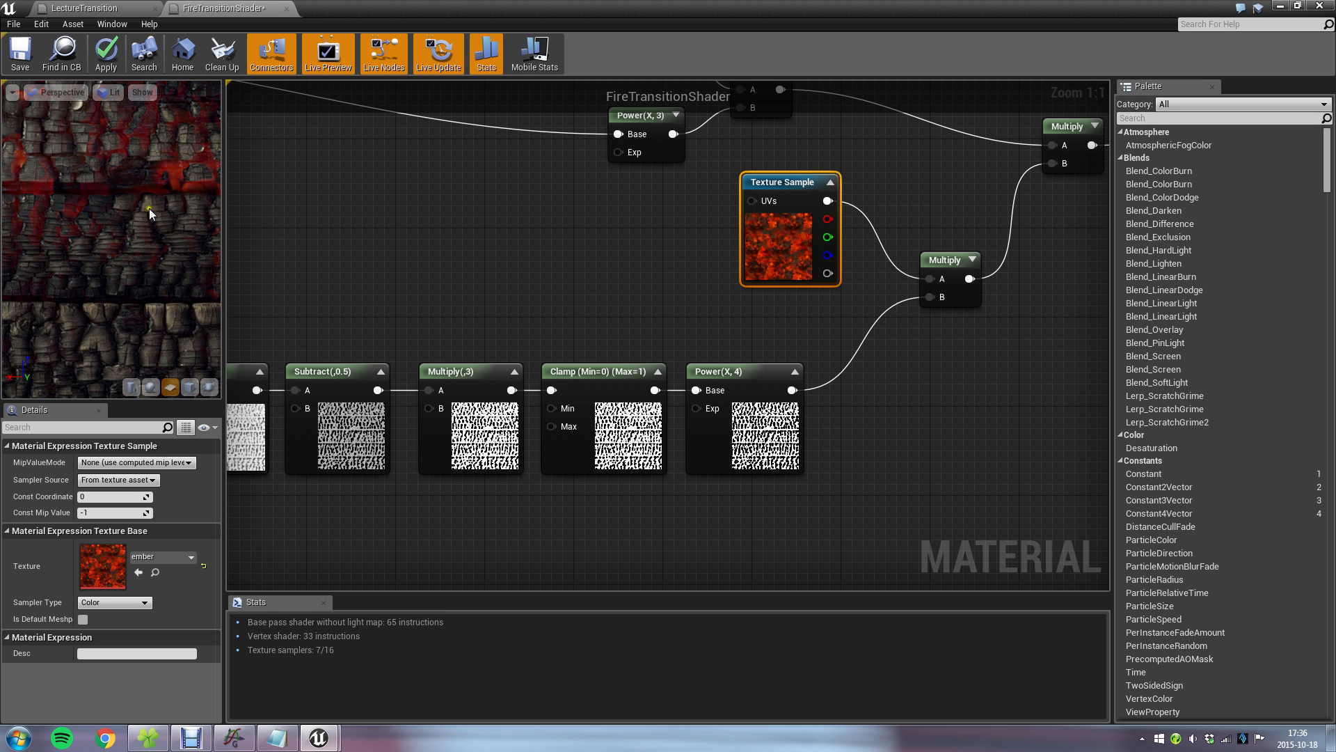
pyautogui.moveTo(259, 296); pyautogui.dragTo(597, 247, button='right')
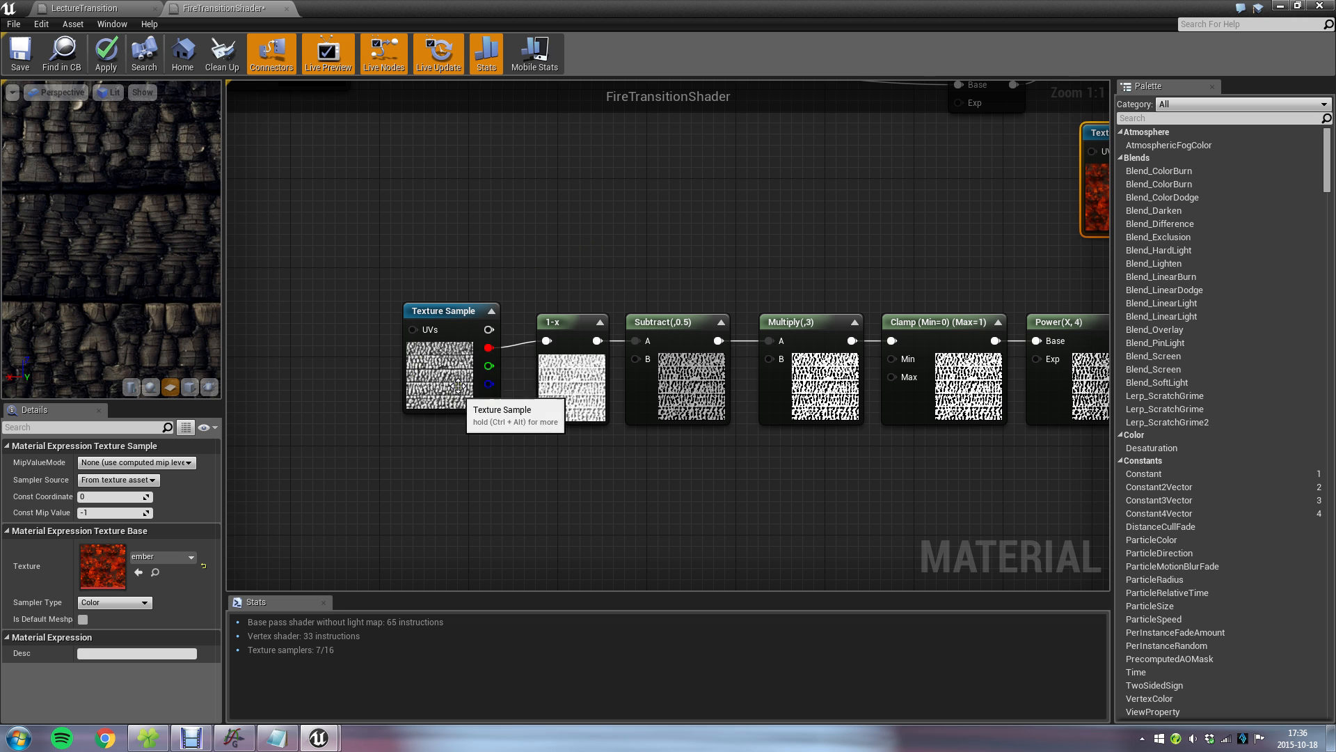
pyautogui.moveTo(698, 182); pyautogui.dragTo(367, 197, button='right')
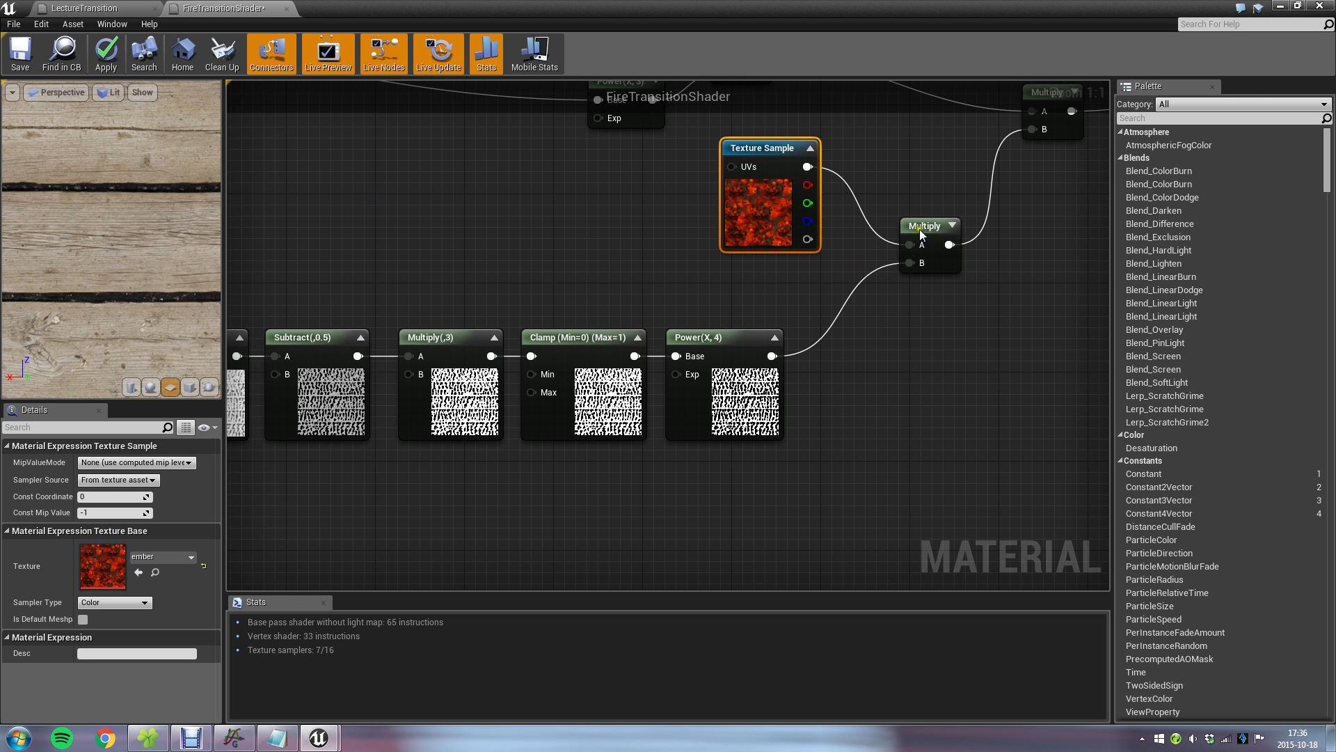
# Follow the ember branch through its Multiply nodes to the final Add beside the fire Lerp, and select the Add node.
pyautogui.moveTo(920, 160); pyautogui.dragTo(585, 480, button='right')
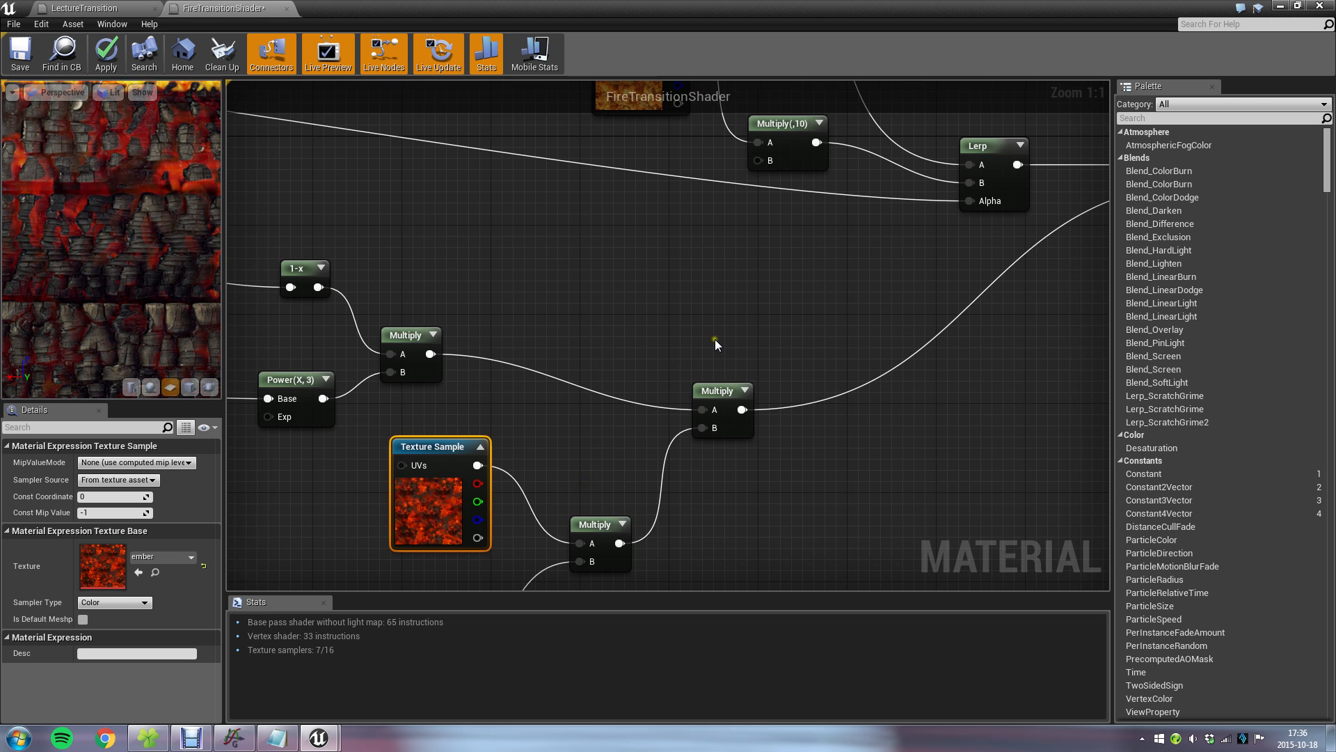
pyautogui.scroll(-3, 797, 332)
pyautogui.moveTo(976, 293); pyautogui.dragTo(650, 412, button='right')
pyautogui.moveTo(603, 451); pyautogui.dragTo(764, 518, button='right')
pyautogui.moveTo(763, 472); pyautogui.dragTo(805, 319, button='right')
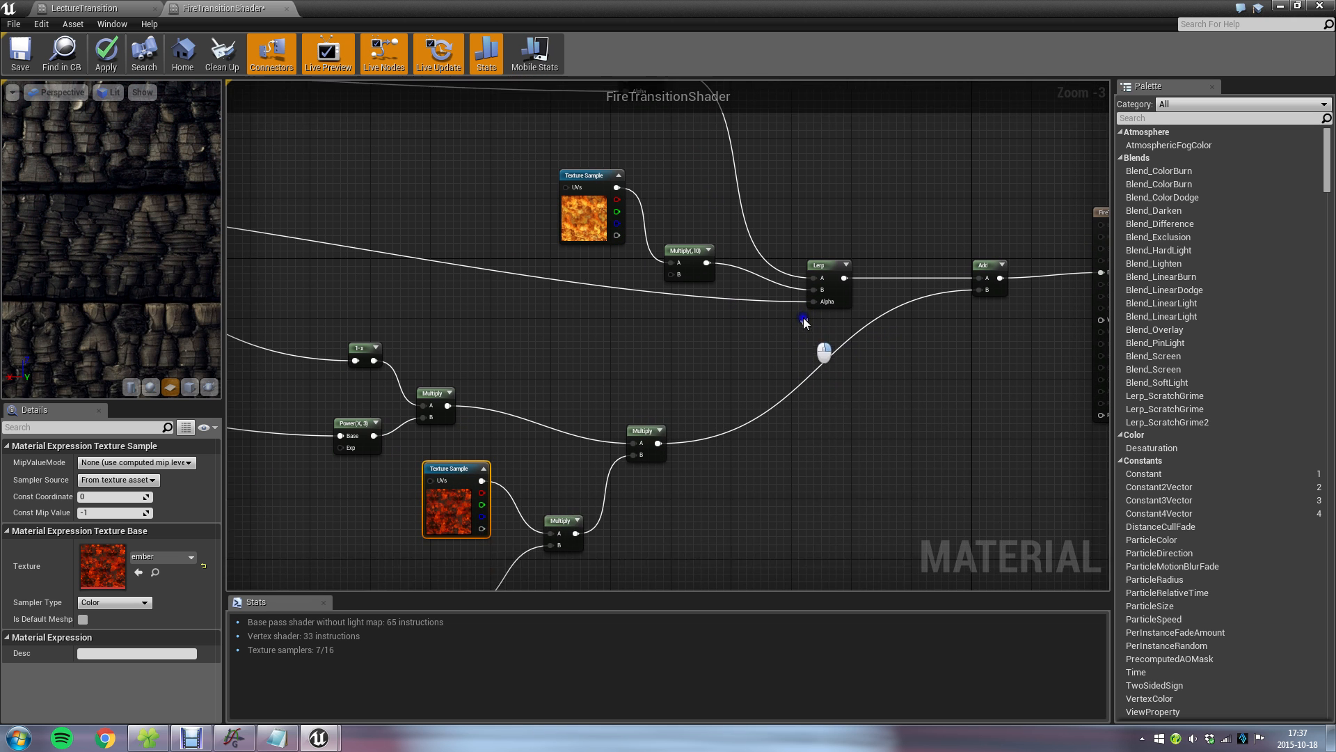
pyautogui.moveTo(746, 444); pyautogui.dragTo(675, 413, button='right')
pyautogui.click(884, 254)
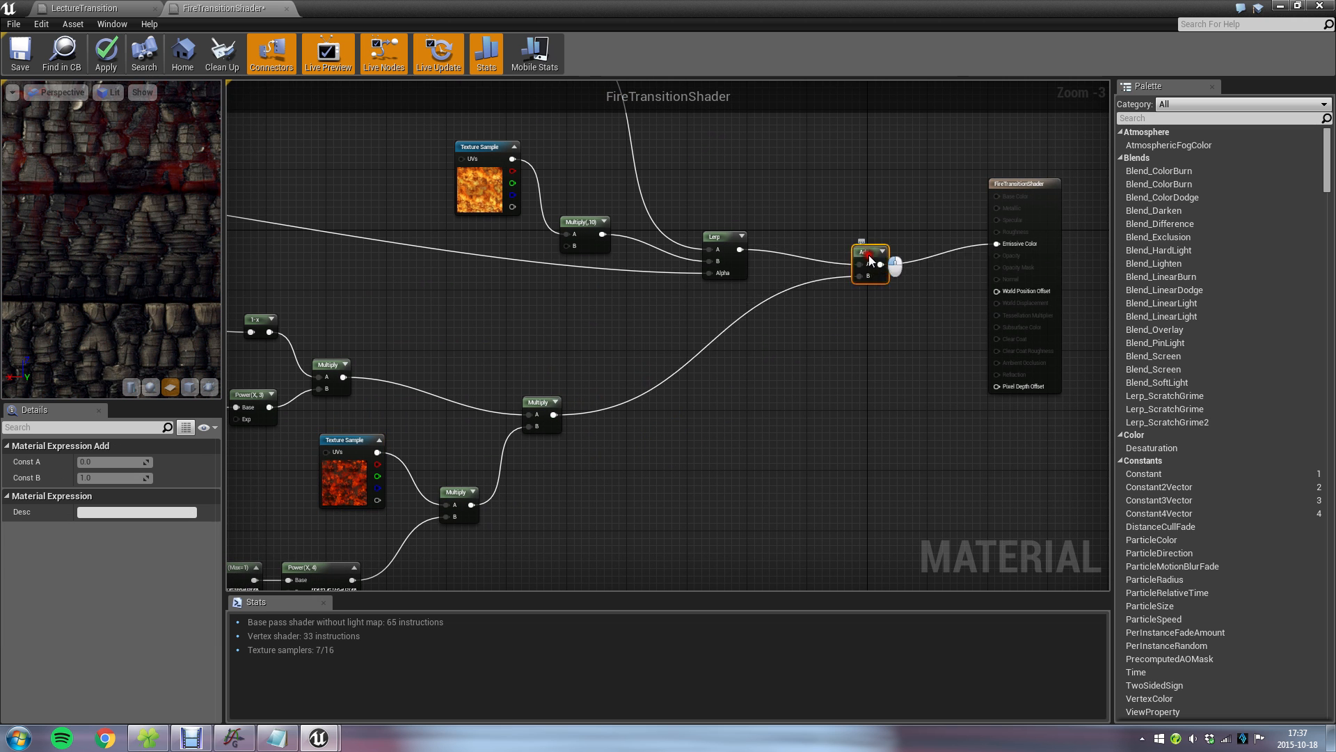
# Review how the ember texture and height mask feed the final Add, and view the whole plane in the preview.
pyautogui.moveTo(612, 491); pyautogui.dragTo(654, 376, button='right')
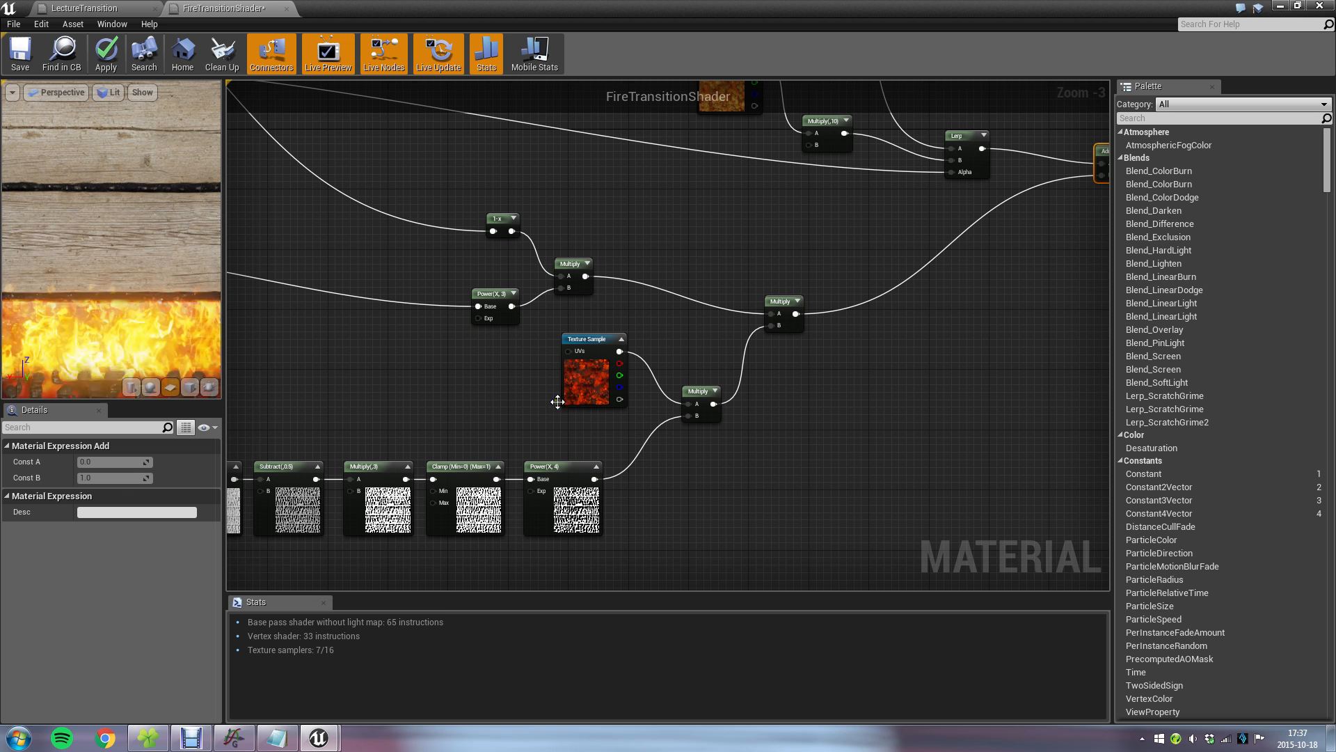
pyautogui.moveTo(689, 391); pyautogui.dragTo(549, 475, button='right')
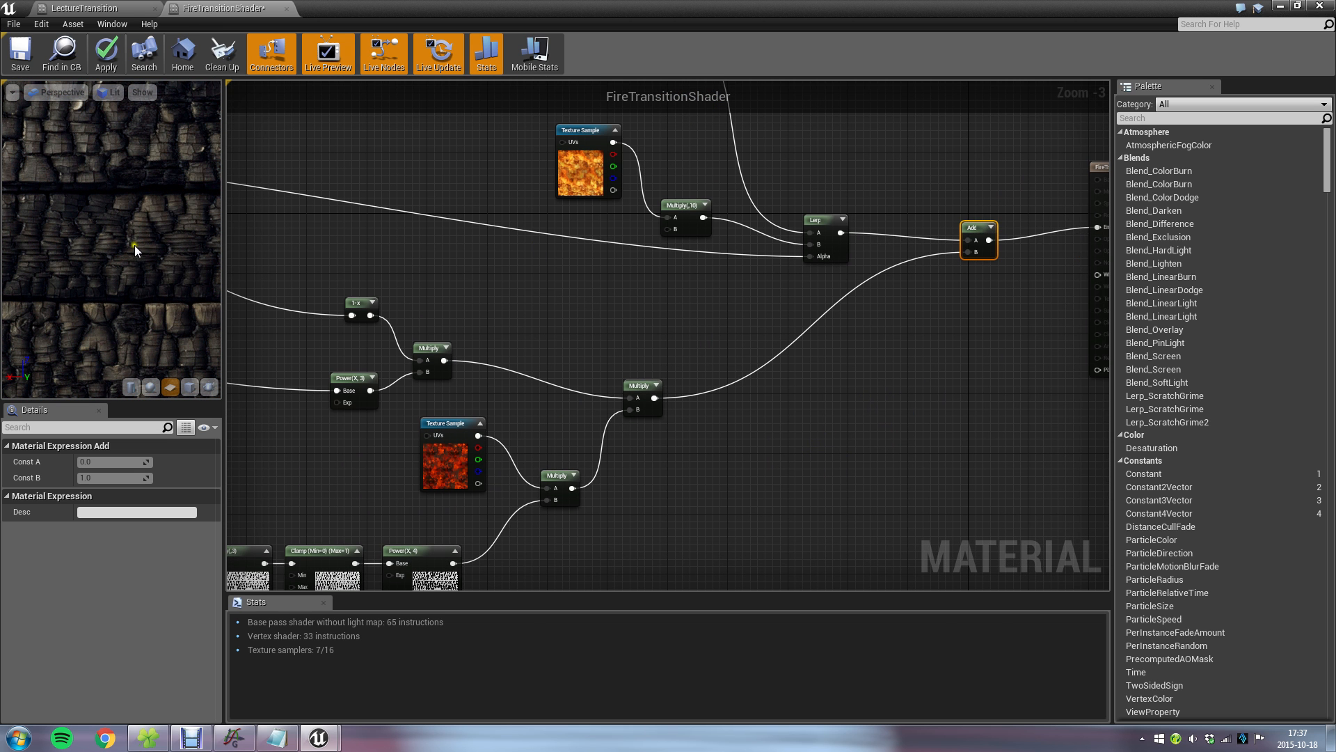
pyautogui.scroll(-5, 68, 220)
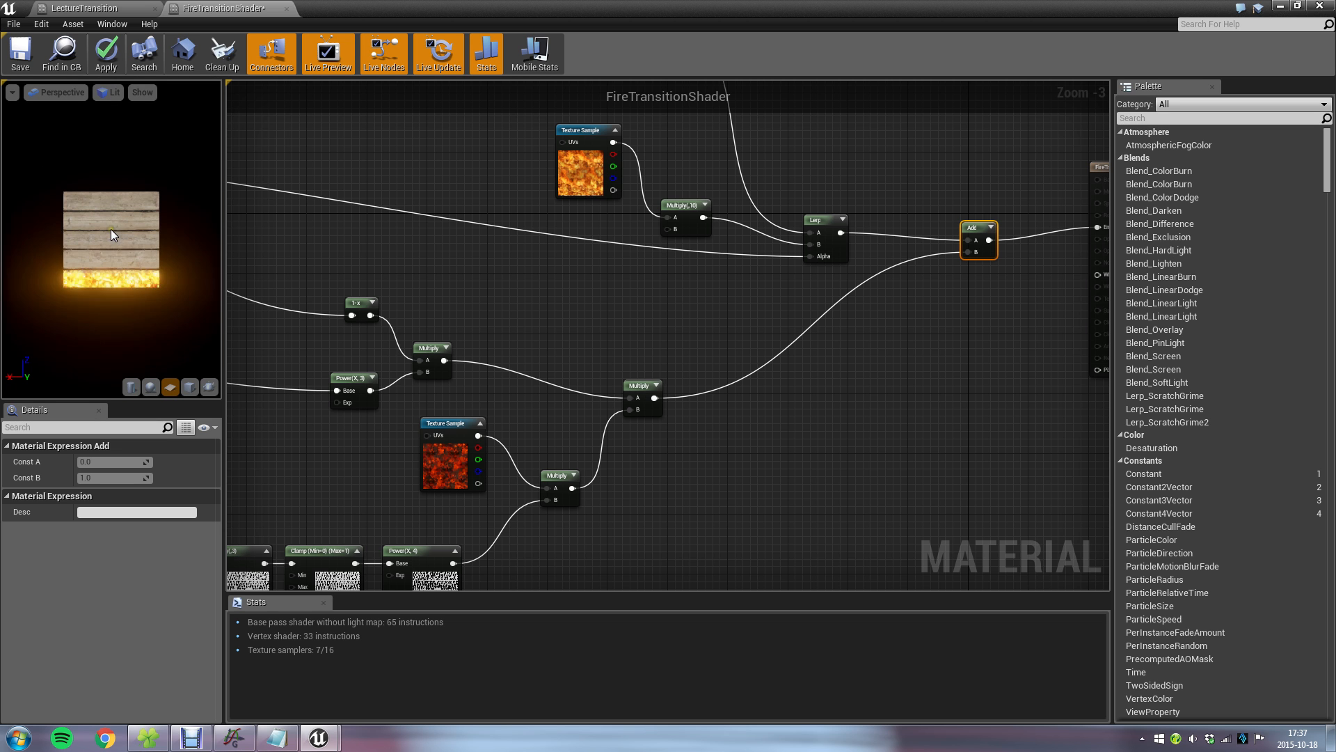
# Connect the Lerp output directly to Emissive Color to preview the material without embers, and restore the Add node's connection to Emissive Color.
pyautogui.scroll(4, 700, 379)
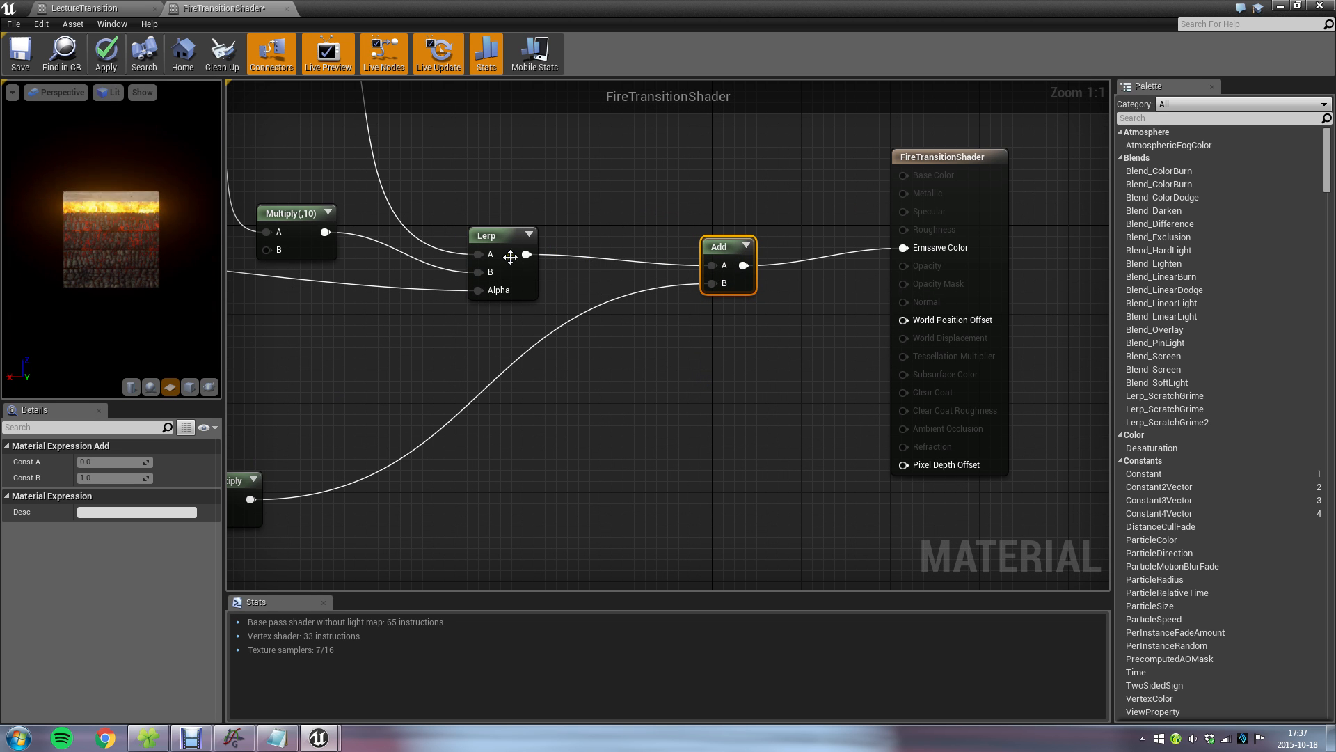
pyautogui.moveTo(523, 254); pyautogui.dragTo(903, 247)
pyautogui.moveTo(321, 346); pyautogui.dragTo(358, 344, button='right')
pyautogui.scroll(5, 101, 240)
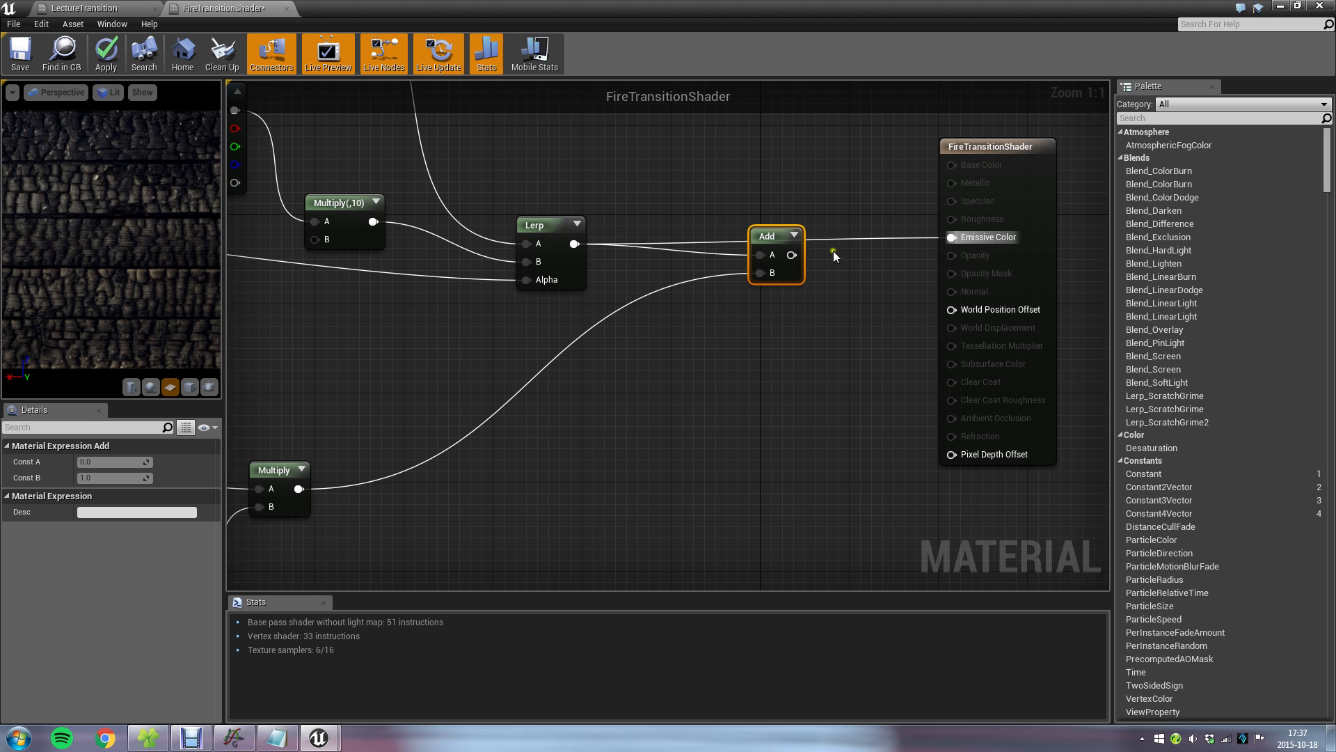
pyautogui.moveTo(791, 255); pyautogui.dragTo(962, 239)
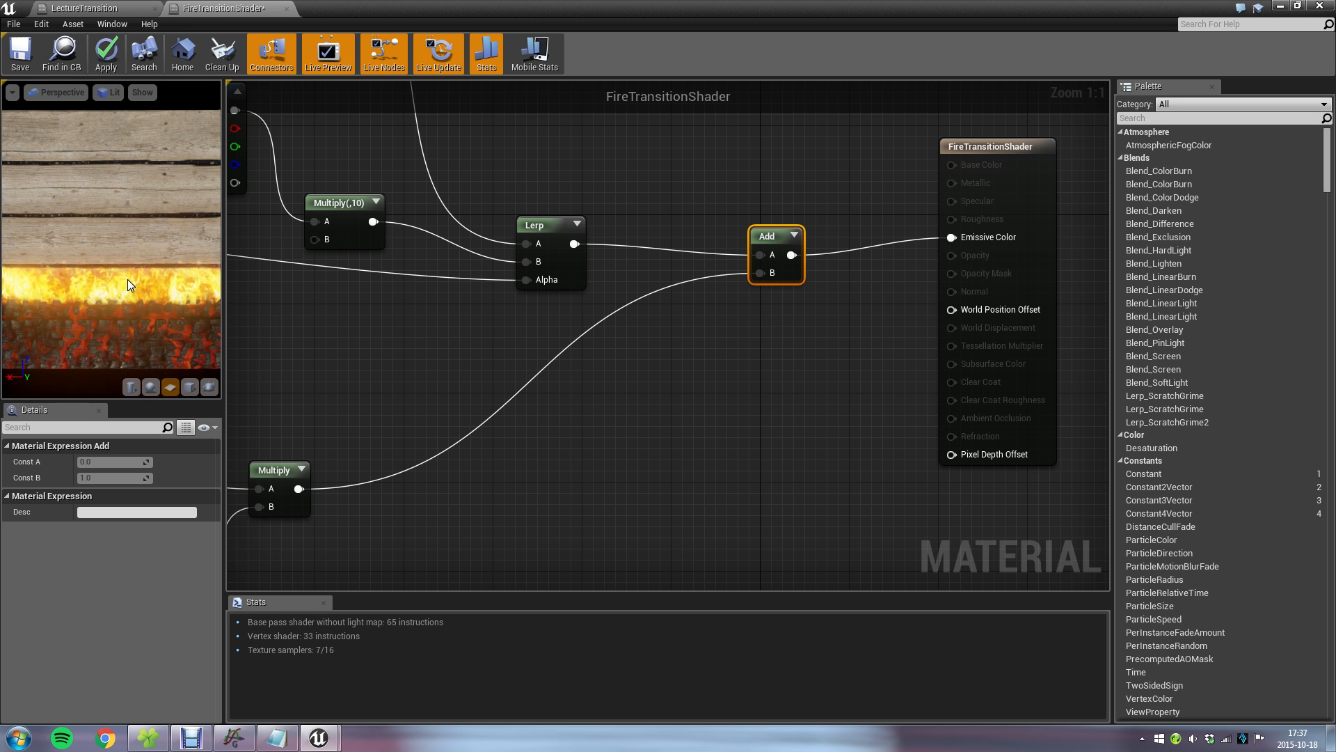
# Review the full network from the final Add back to the Subtract node that feeds the mask, fire and ember branches.
pyautogui.scroll(-3, 552, 323)
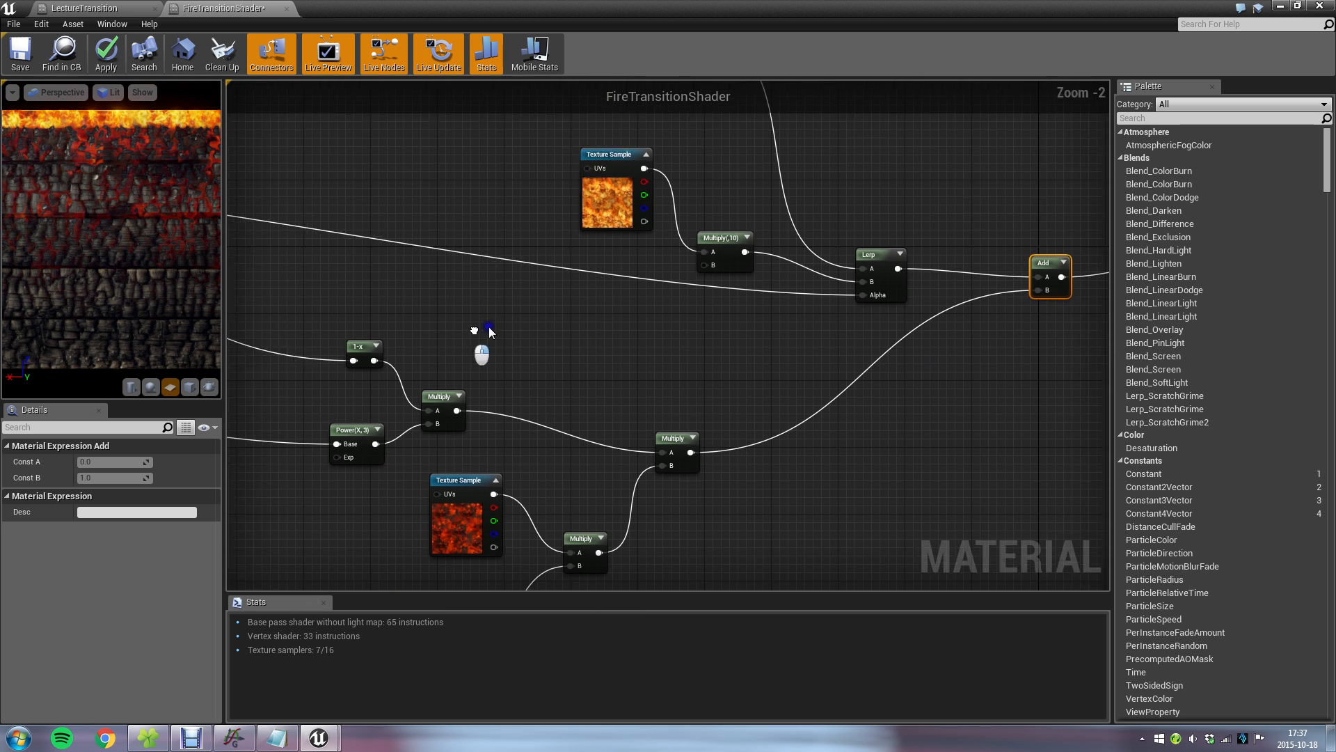
pyautogui.moveTo(488, 327); pyautogui.dragTo(976, 257, button='right')
pyautogui.scroll(-3, 671, 303)
pyautogui.moveTo(684, 310); pyautogui.dragTo(648, 365, button='right')
pyautogui.scroll(1, 617, 291)
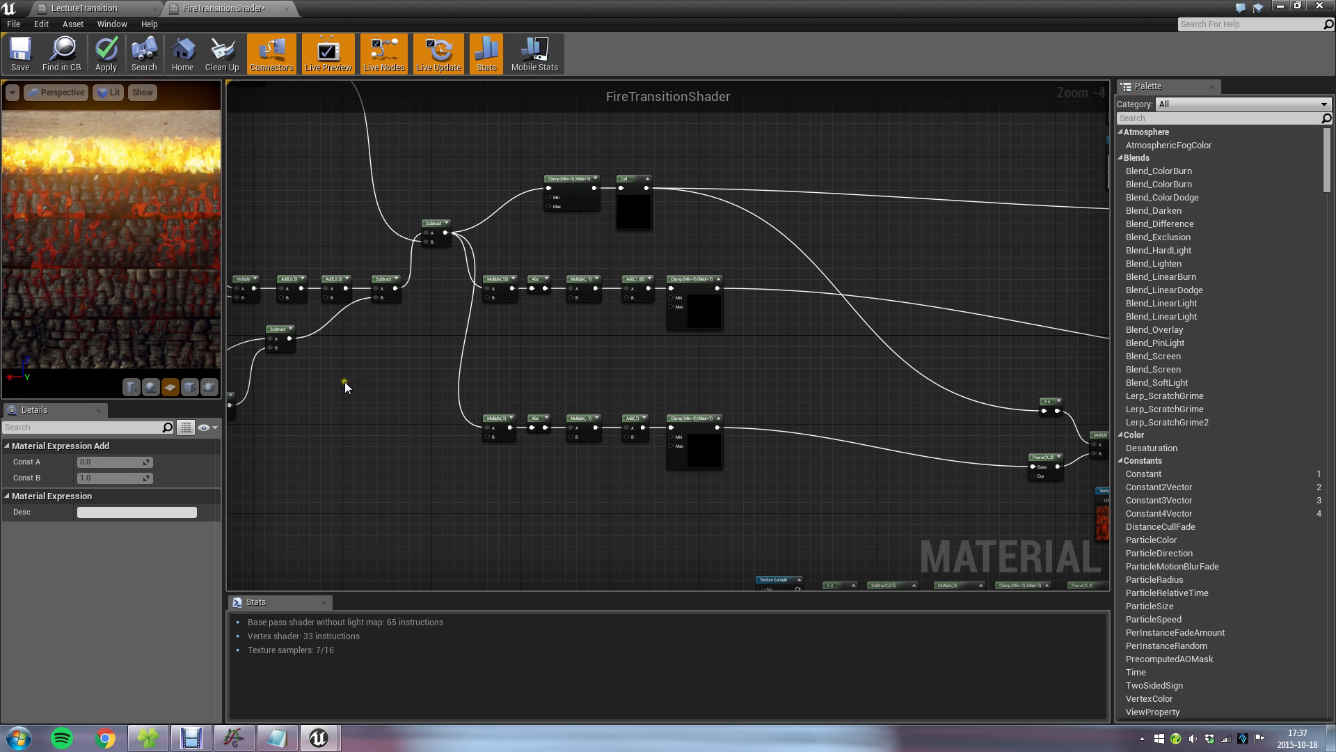
# Minimize the material editor and view the burning example cube in the FireTransition level from farther away and another angle.
pyautogui.click(1281, 6)
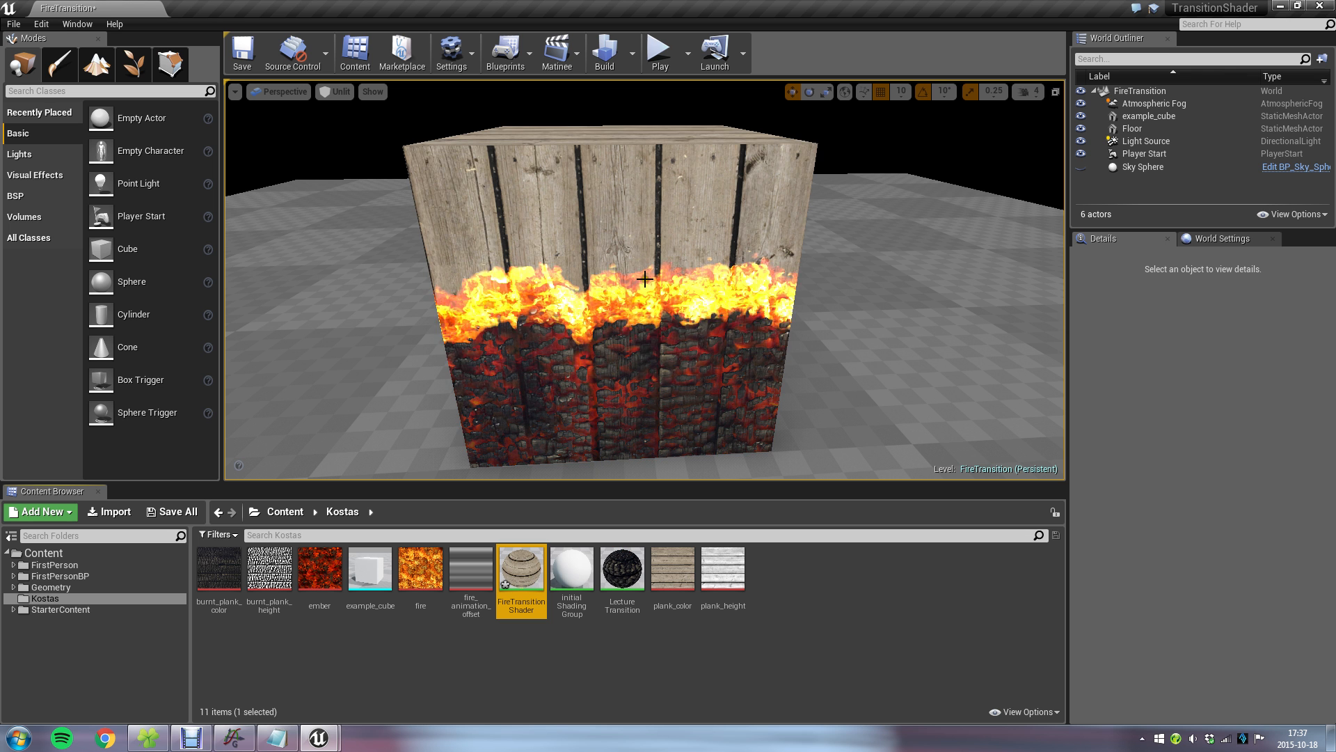
pyautogui.scroll(-5, 821, 265)
pyautogui.moveTo(795, 249)
pyautogui.mouseDown(button='right')
pyautogui.moveTo(631, 271)
pyautogui.moveTo(612, 256)
pyautogui.mouseUp(button='right')
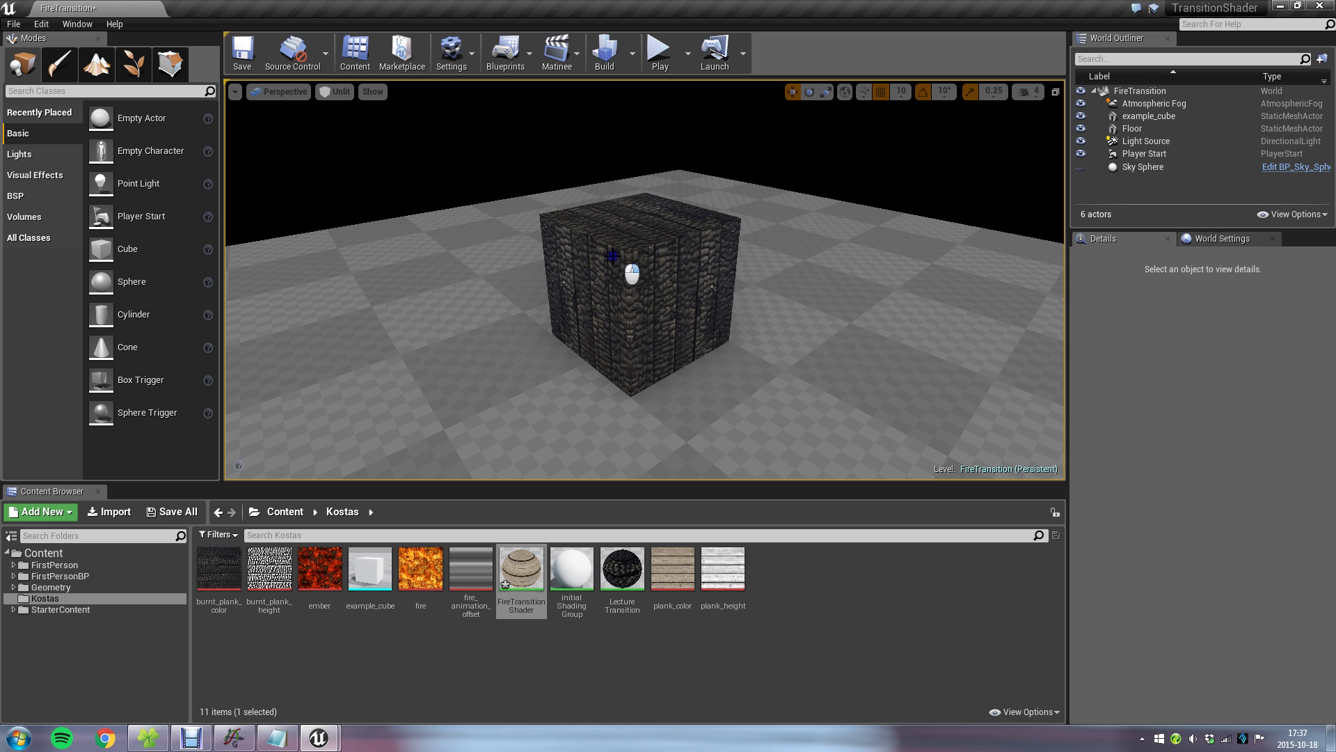